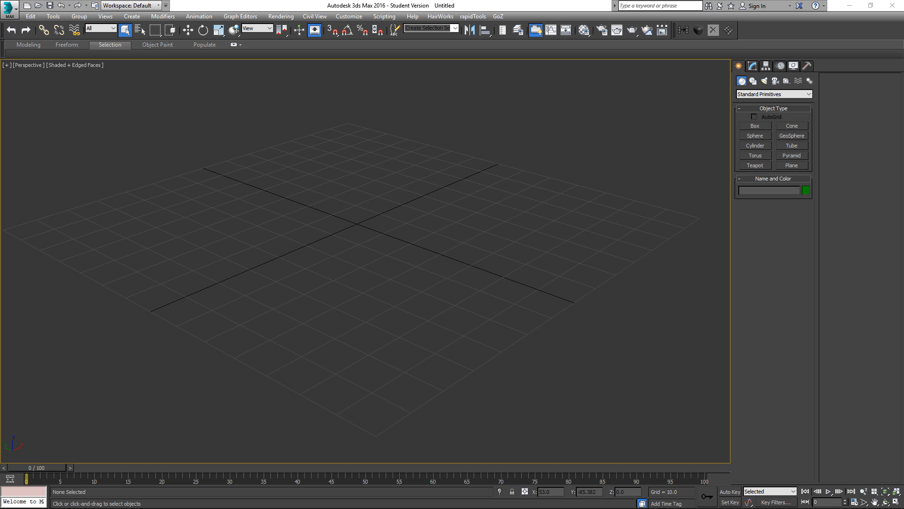
- Switch to the Dumpster folder in File Explorer and preview the Dumpster_Silhouette_F.jpg and Dumpster_Silhouette_L.jpg reference images
click(60, 502)
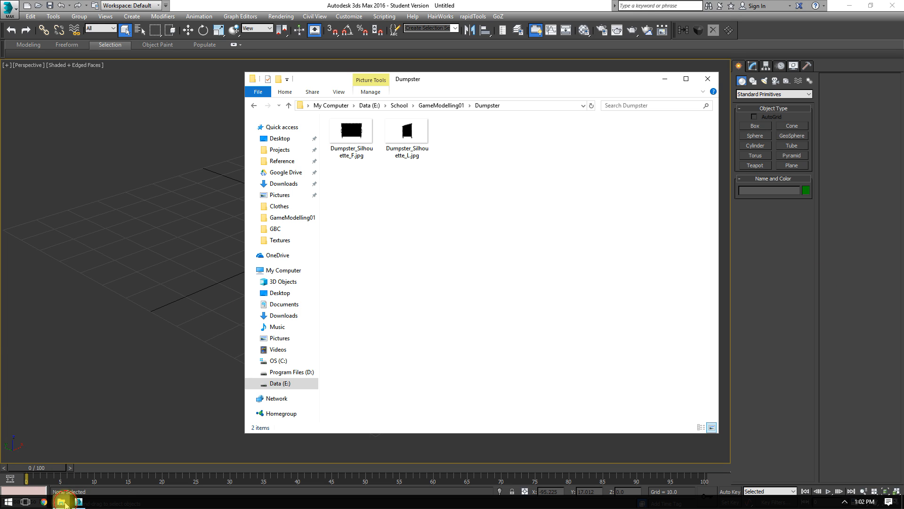
click(356, 139)
click(412, 133)
double_click(347, 138)
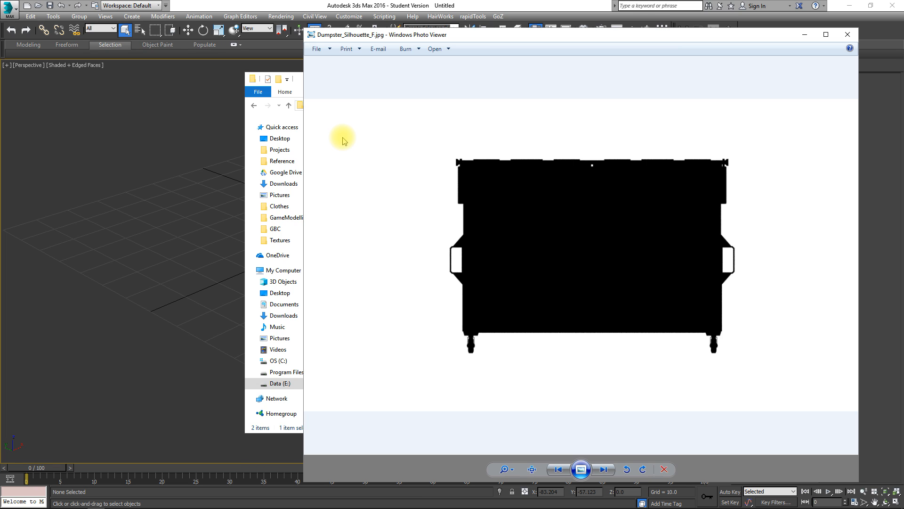
click(848, 37)
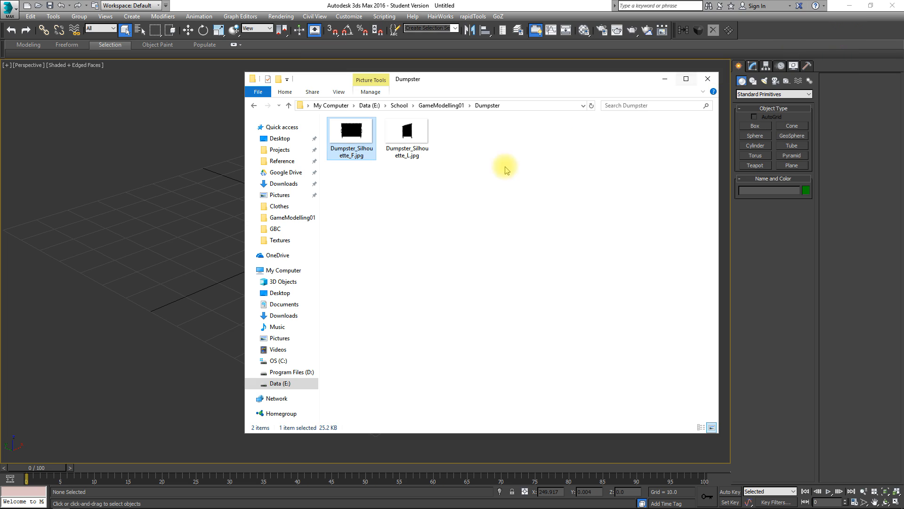
double_click(409, 124)
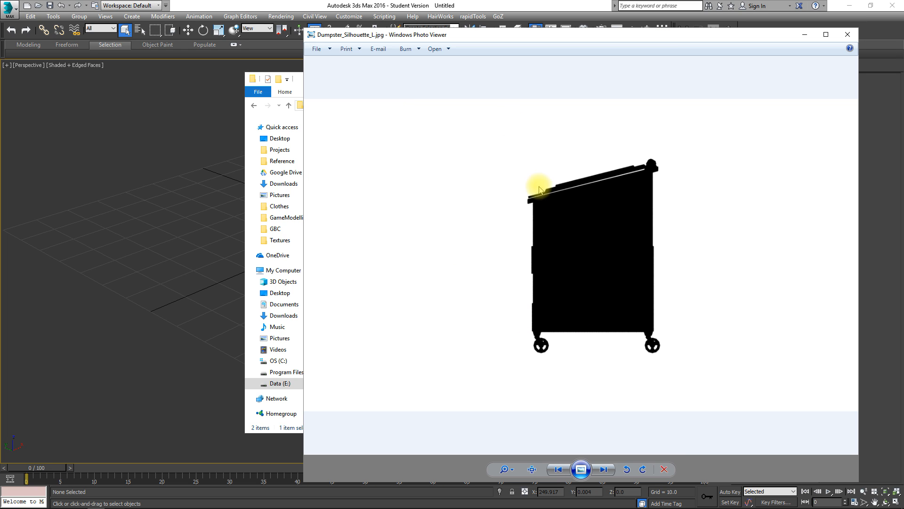
click(848, 34)
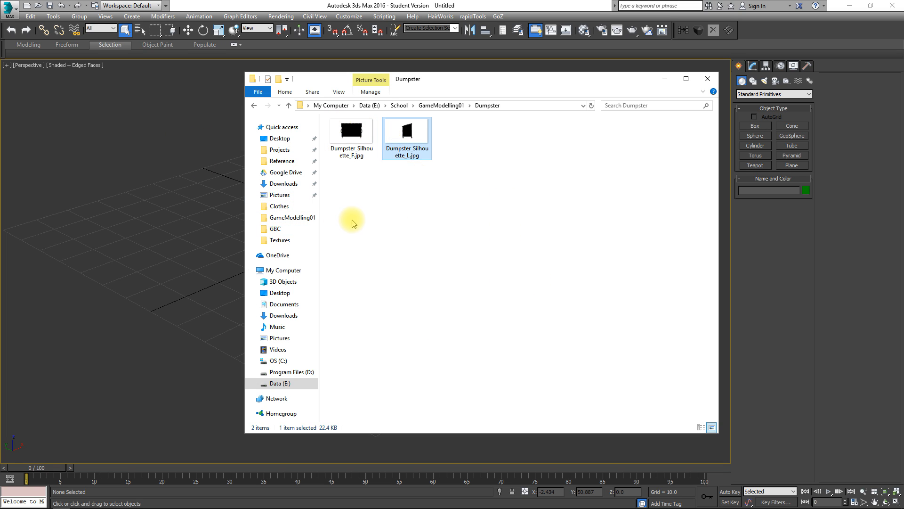
- Check the pixel dimensions of Dumpster_Silhouette_F.jpg in its file properties
click(352, 132)
right_click(354, 126)
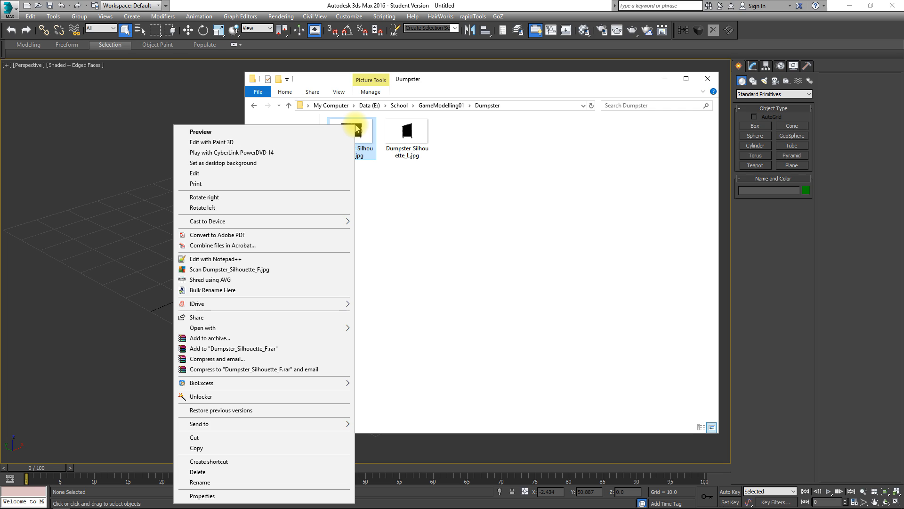
click(229, 495)
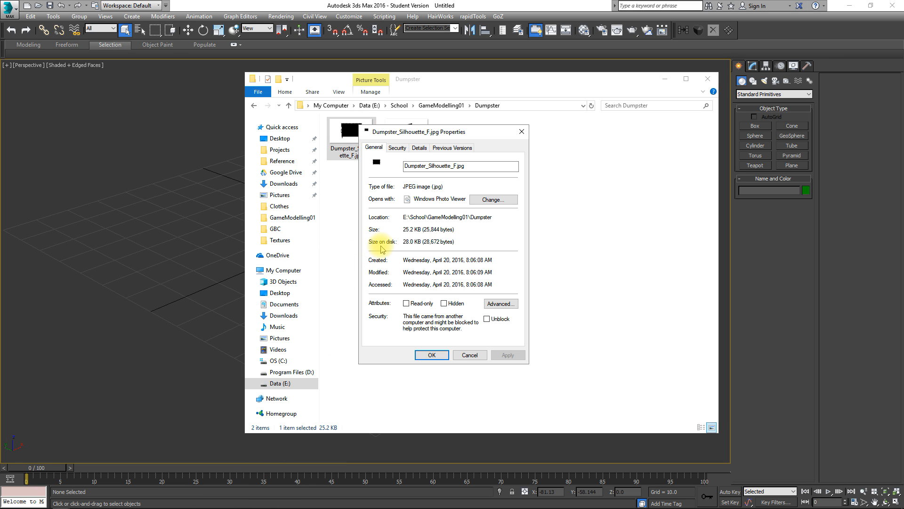
click(417, 147)
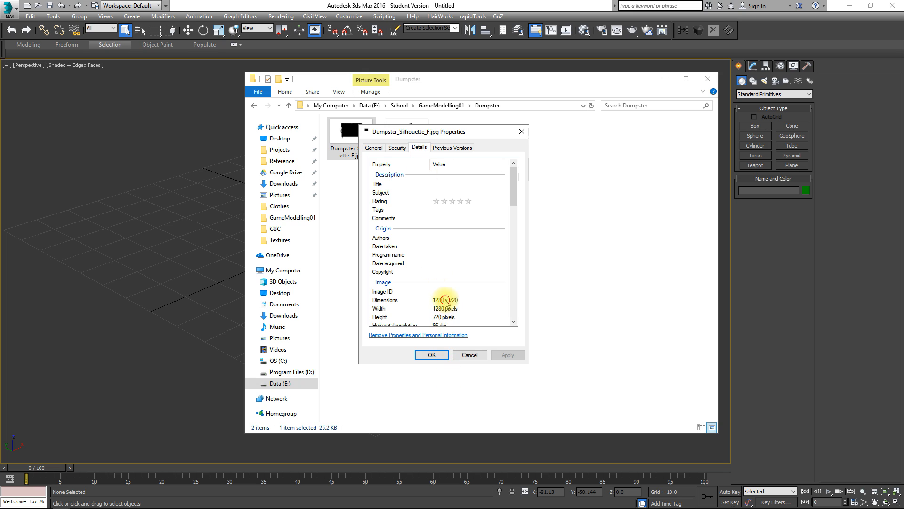
click(445, 300)
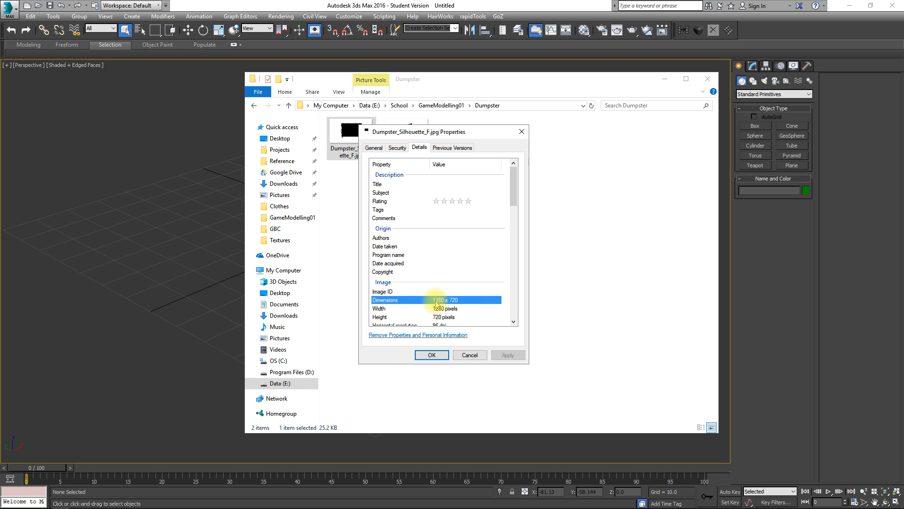
- Switch to 3ds Max and draw a plane about 138.5 long and 259.9 wide in the Front view, with 1 length and 1 width segment
click(480, 6)
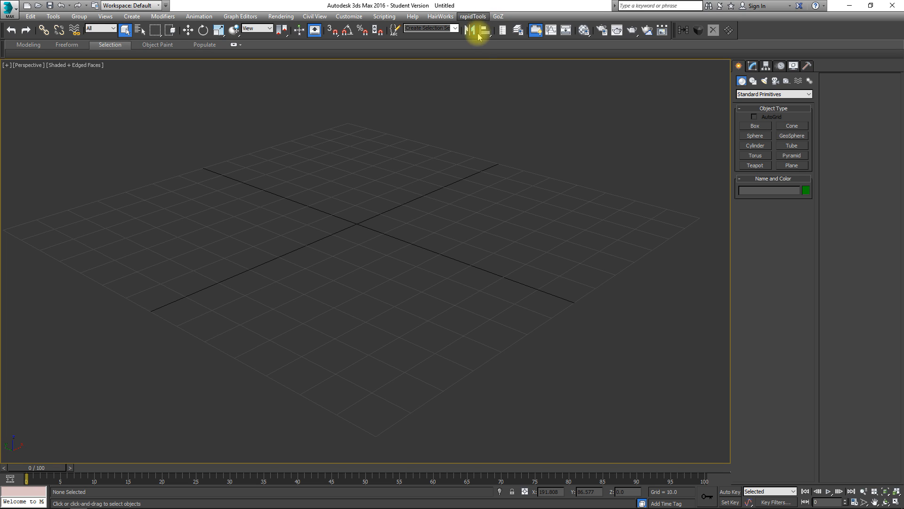
key(f)
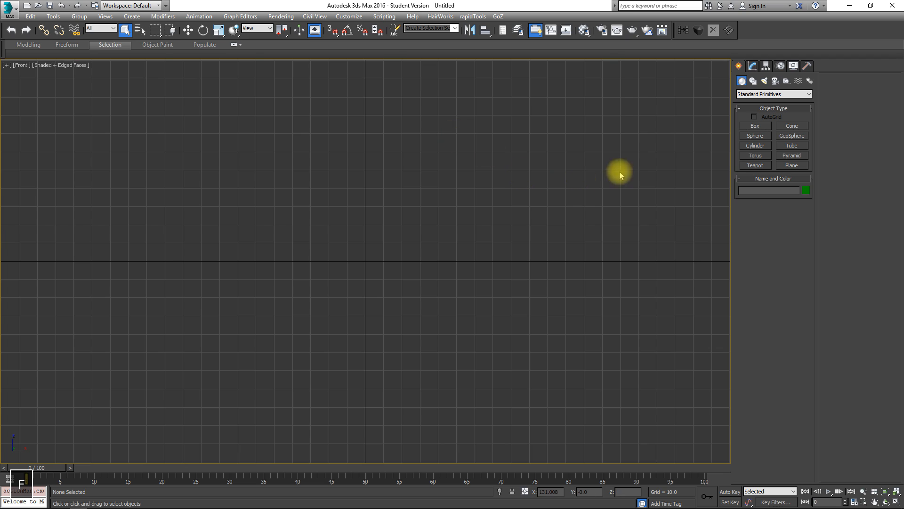
click(790, 168)
drag(112, 127, 585, 378)
right_click(802, 276)
right_click(803, 285)
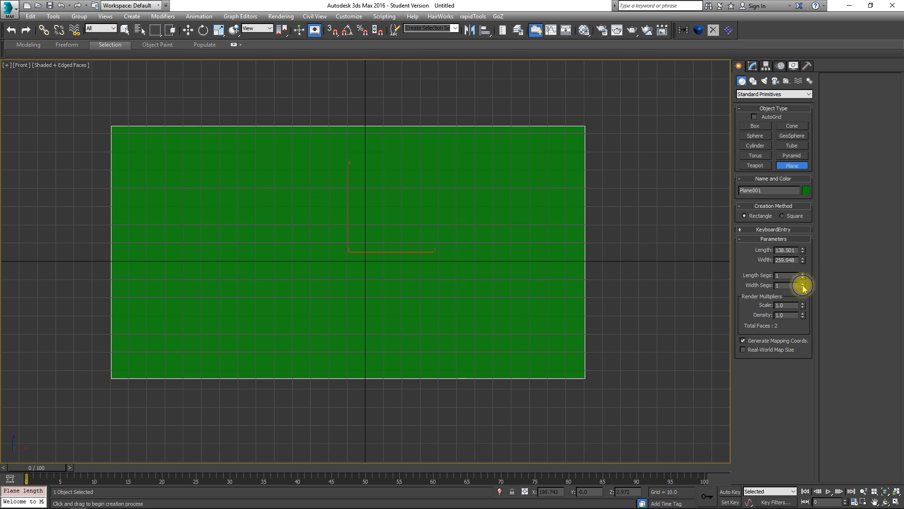
- Set the plane's length to 1280 and its width to 720
text(12)
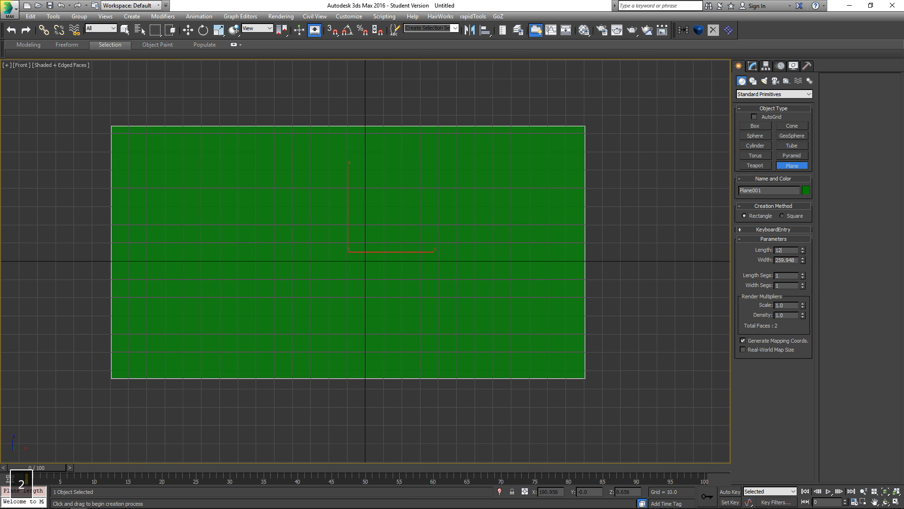
text(80)
key(Tab)
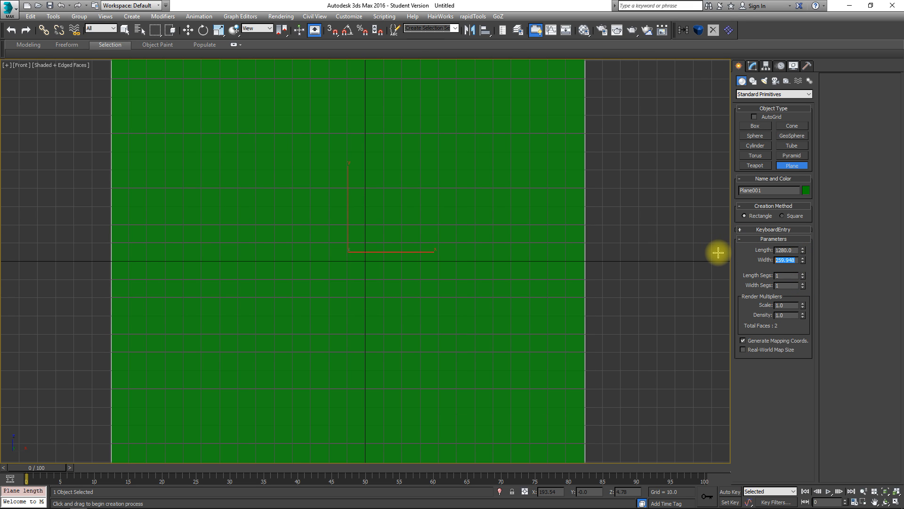
text(720)
key(Return)
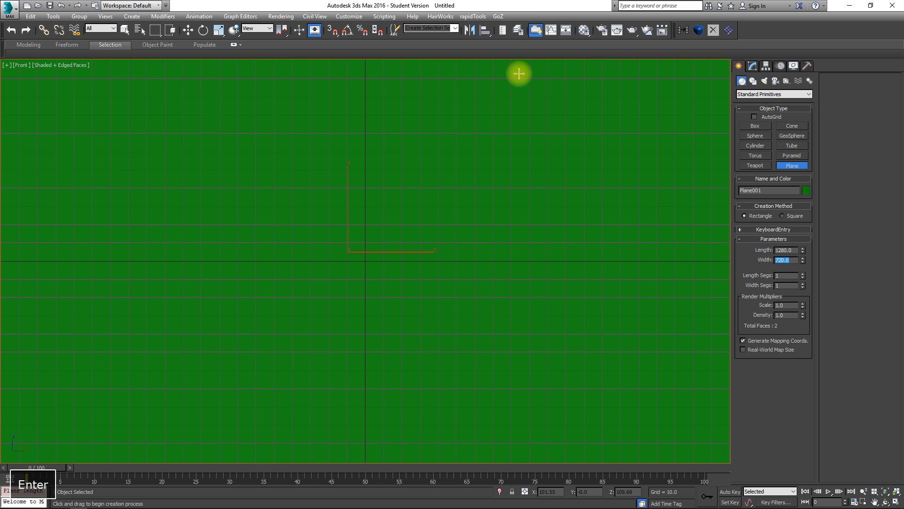
scroll(428, 285, down, 6)
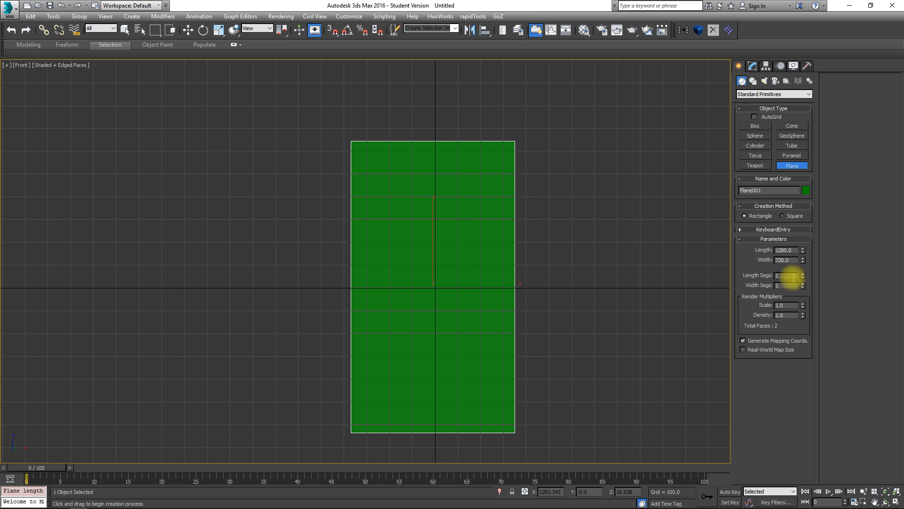
- Swap the plane's dimensions, setting its length to 720 and its width to 1280
double_click(795, 249)
double_click(785, 259)
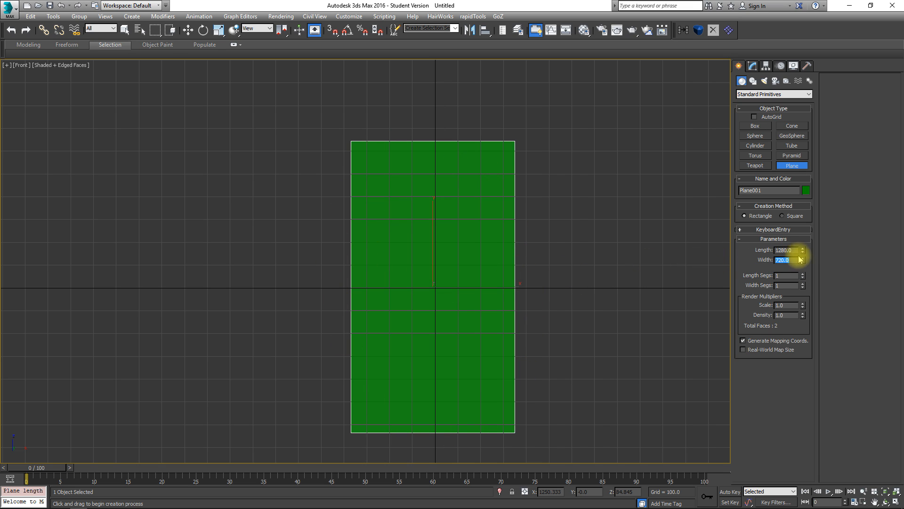
key(ctrl+c)
text(1280)
double_click(786, 250)
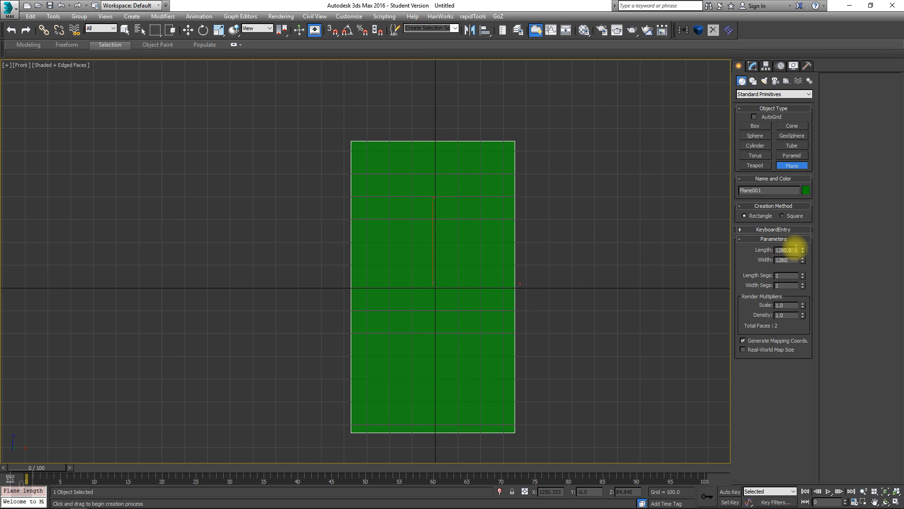
key(ctrl+v)
middle_drag(575, 259, 367, 254)
scroll(420, 256, up, 3)
- Close the image's properties and apply Dumpster_Silhouette_F.jpg from File Explorer to the plane as its texture
key(super)
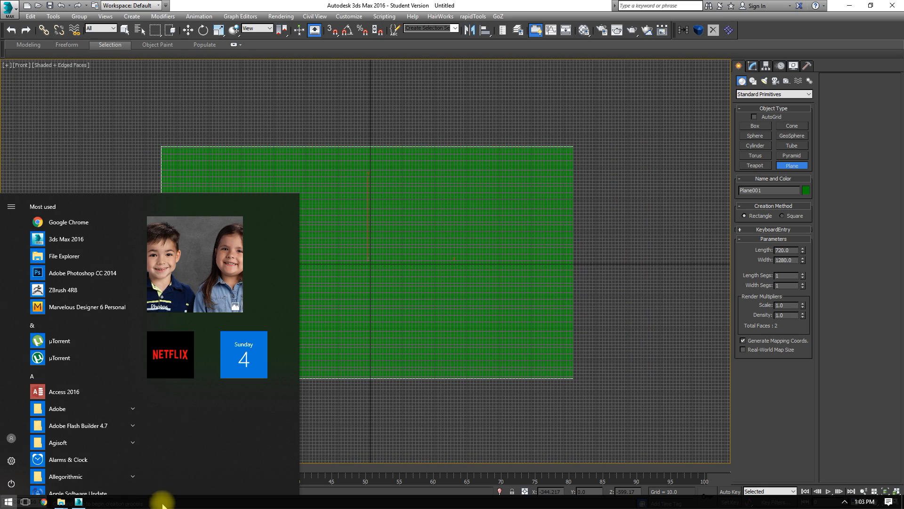
mouse_move(59, 502)
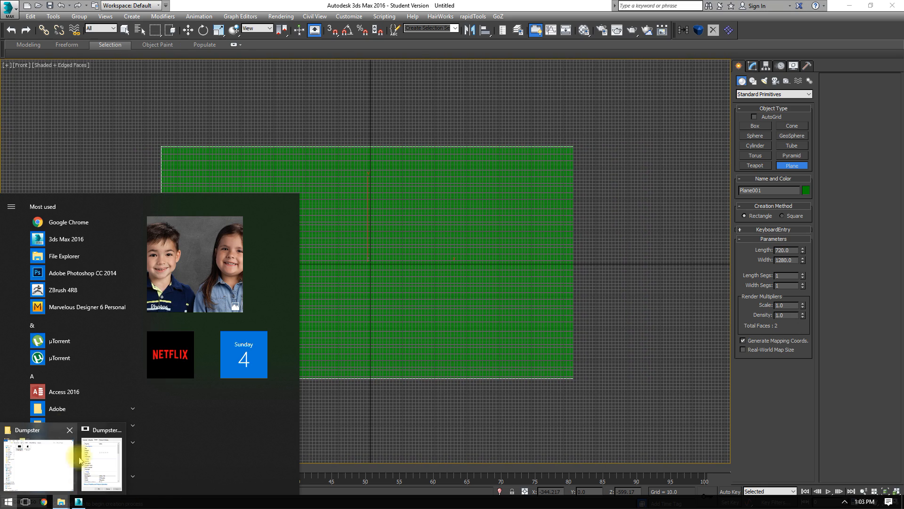
click(118, 438)
click(521, 131)
key(super)
click(59, 502)
drag(345, 136, 200, 219)
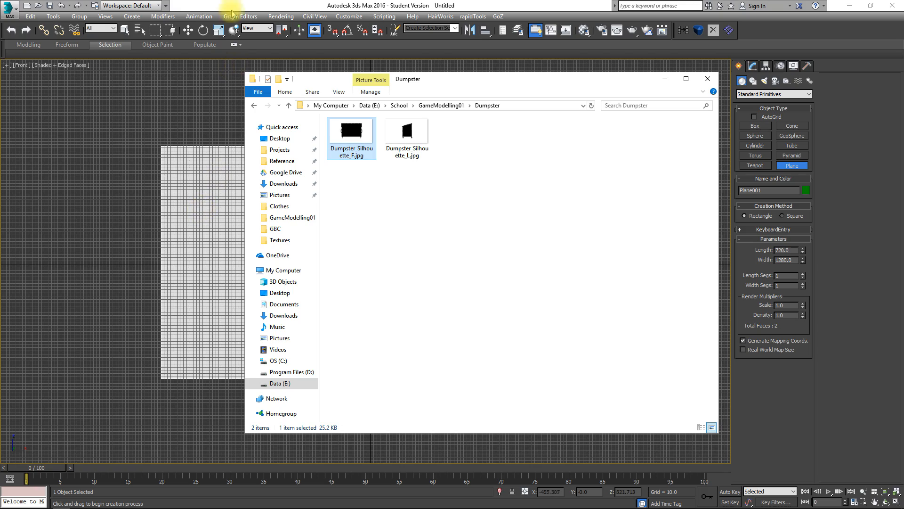
click(232, 67)
- Examine the front dumpster silhouette on the plane, including its lid edge, handles and wheels
scroll(453, 237, up, 5)
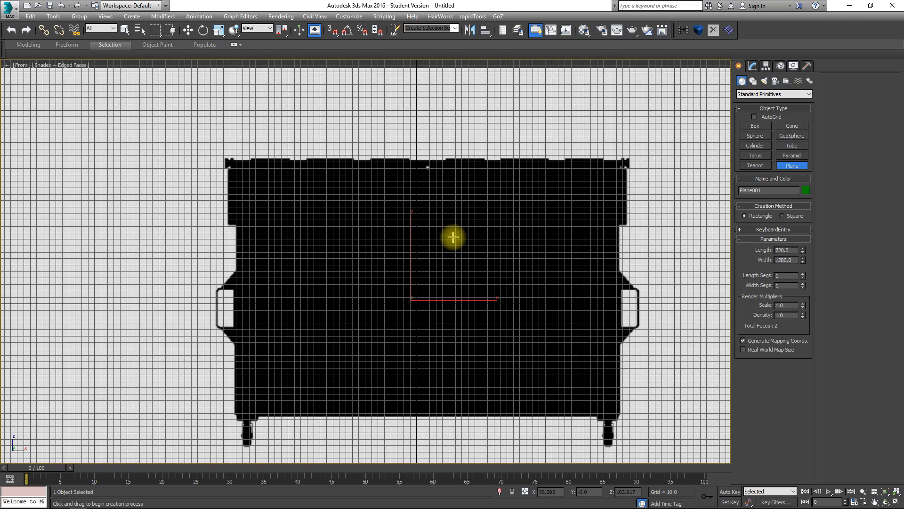
scroll(453, 237, down, 5)
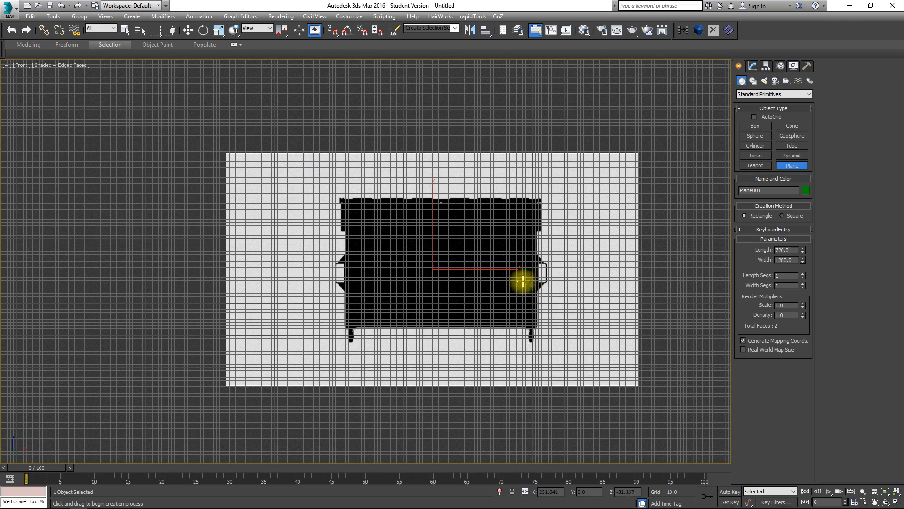
scroll(438, 236, up, 3)
middle_drag(377, 65, 393, 183)
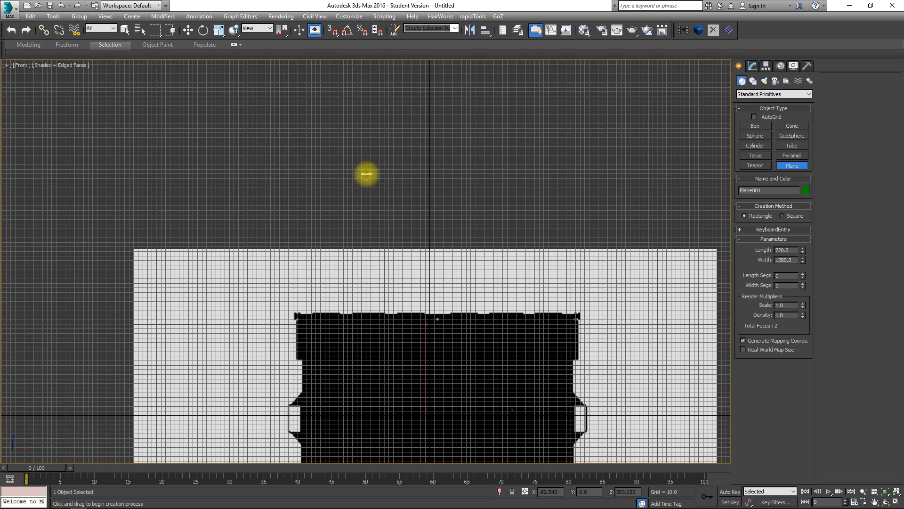
scroll(409, 296, up, 2)
middle_drag(398, 290, 352, 137)
scroll(388, 195, down, 4)
middle_drag(404, 222, 432, 286)
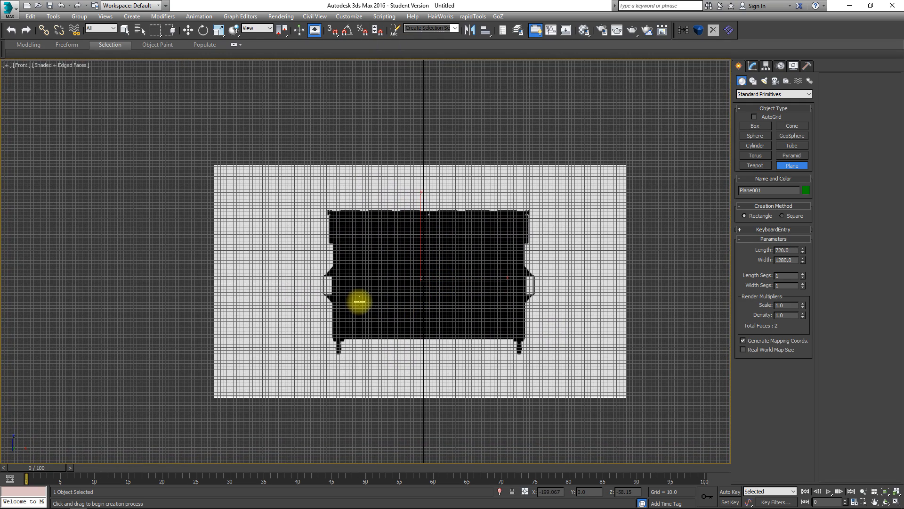
scroll(466, 294, up, 5)
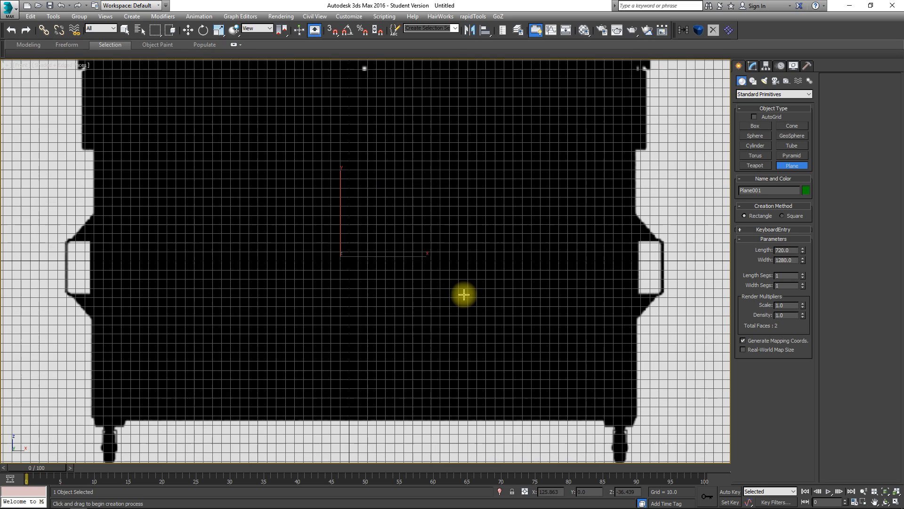
scroll(328, 286, down, 3)
- Move the plane up to about Z 224.6 so the silhouette's wheels rest on the horizontal ground axis
key(w)
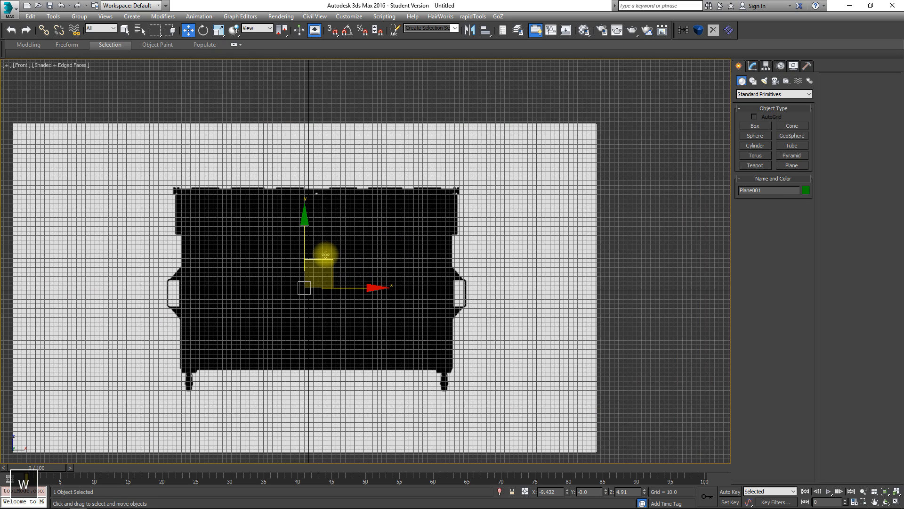
middle_drag(333, 237, 448, 208)
drag(452, 178, 441, 86)
scroll(299, 216, up, 8)
drag(508, 351, 505, 303)
middle_drag(505, 303, 272, 363)
scroll(363, 337, down, 10)
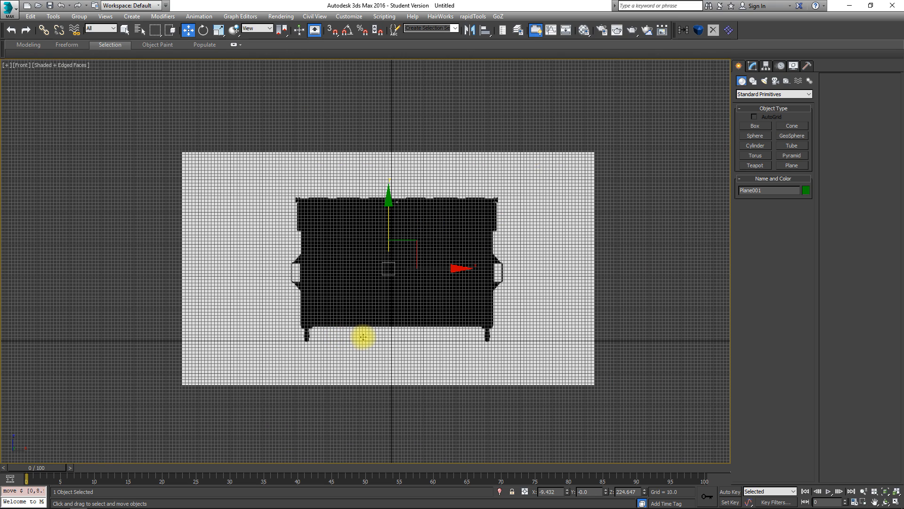
- Shift the plane along X to about -26.3, centring the silhouette's small white hole on the vertical origin axis
scroll(414, 202, up, 15)
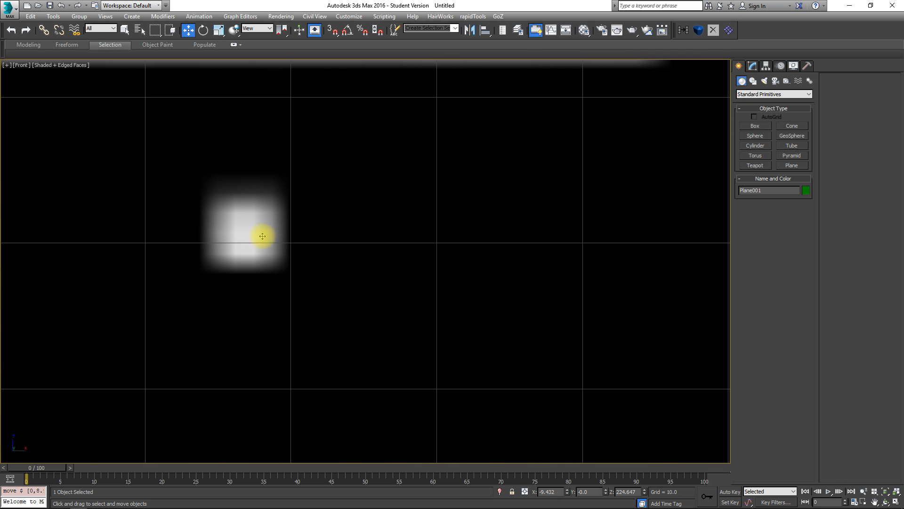
scroll(495, 292, down, 10)
middle_drag(531, 303, 439, 284)
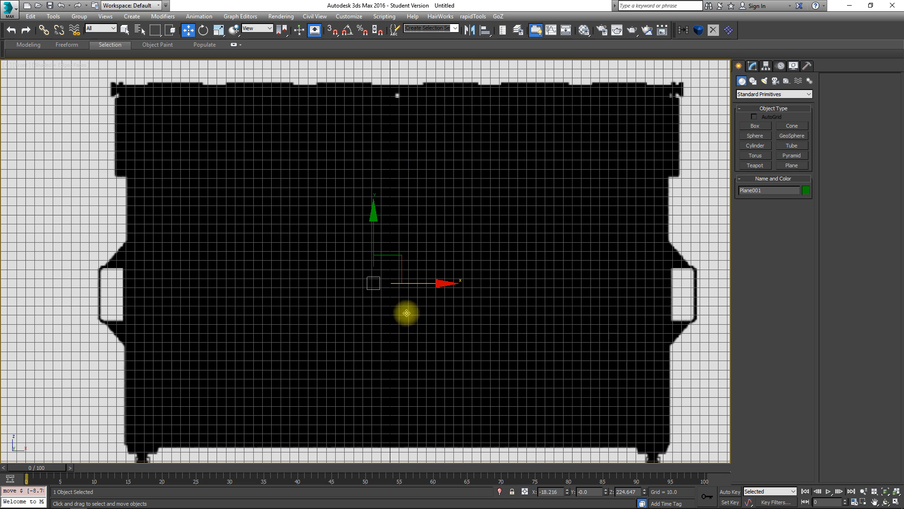
scroll(415, 309, up, 5)
middle_drag(356, 75, 396, 251)
scroll(398, 188, up, 5)
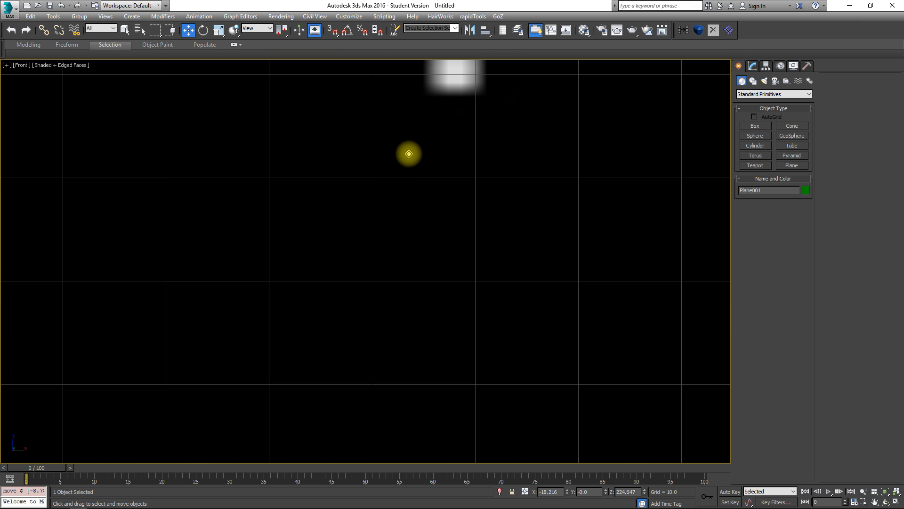
middle_drag(428, 129, 469, 384)
drag(605, 341, 520, 342)
- In the Perspective view, move the front reference plane back along Y to about 714, behind the origin
scroll(412, 315, down, 10)
middle_drag(396, 297, 393, 138)
scroll(424, 264, down, 4)
middle_drag(449, 274, 413, 246)
key(p)
drag(413, 246, 240, 241)
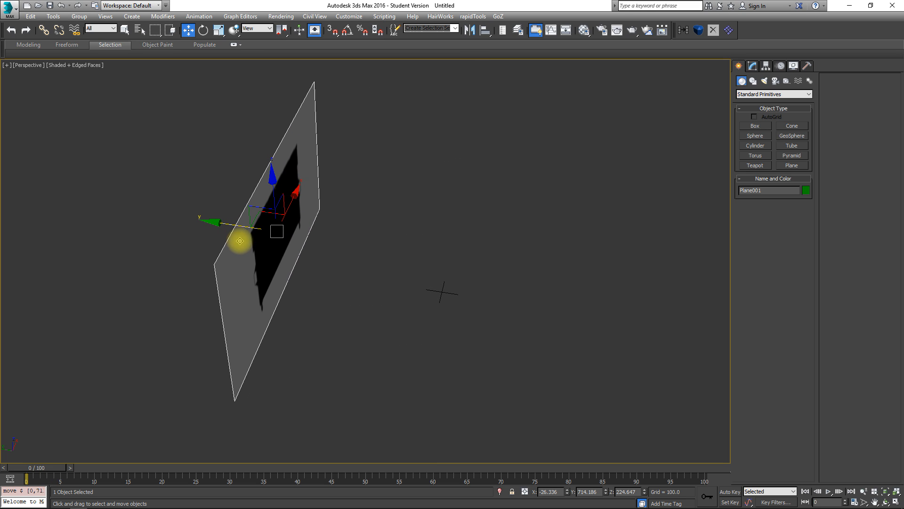
alt+middle_drag(475, 300, 405, 285)
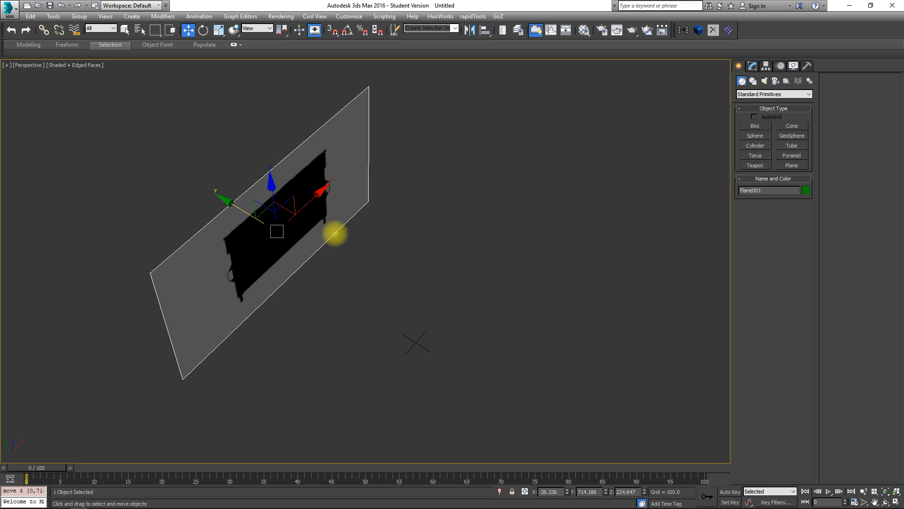
alt+middle_drag(416, 240, 269, 125)
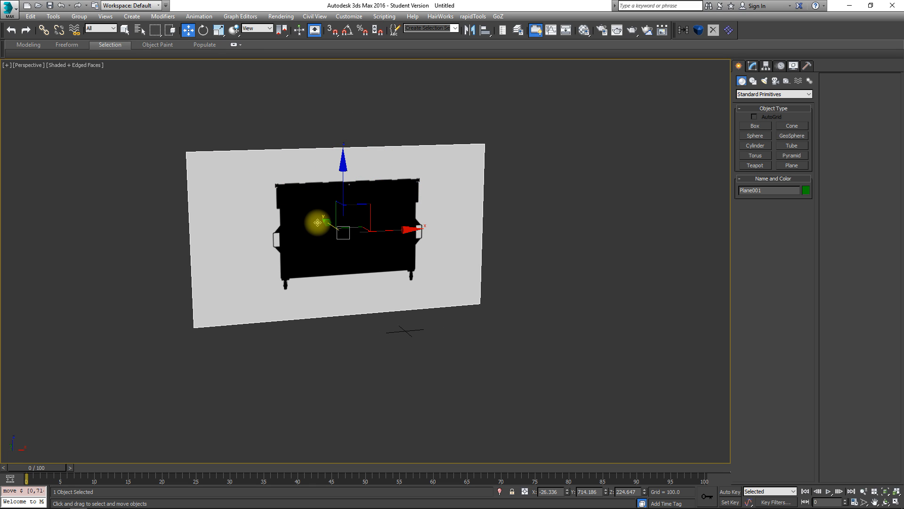
alt+middle_drag(423, 255, 464, 284)
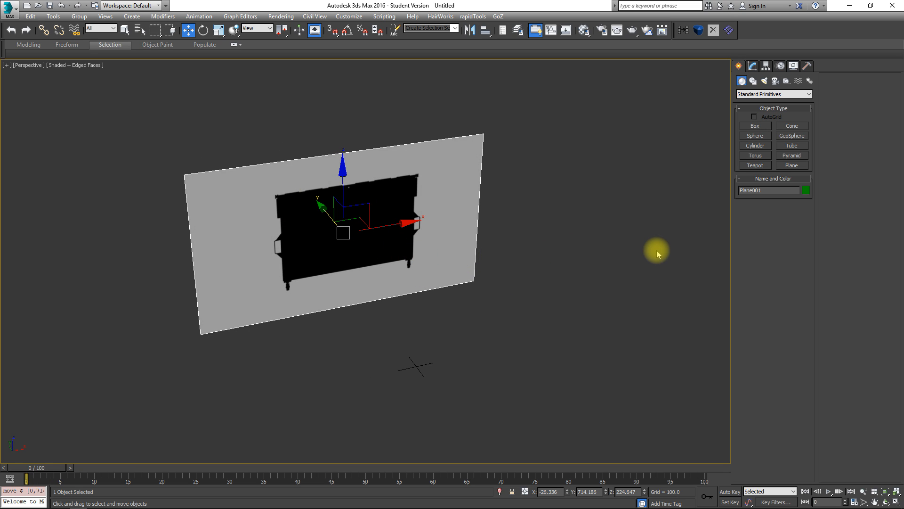
- Move only the front reference plane's pivot to the world origin, at X 0, Y 0, Z 0
right_click(188, 30)
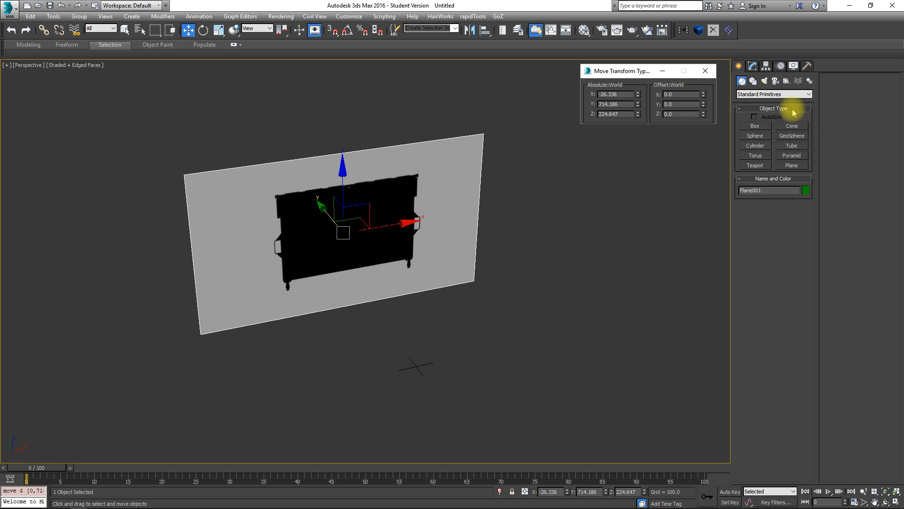
click(766, 66)
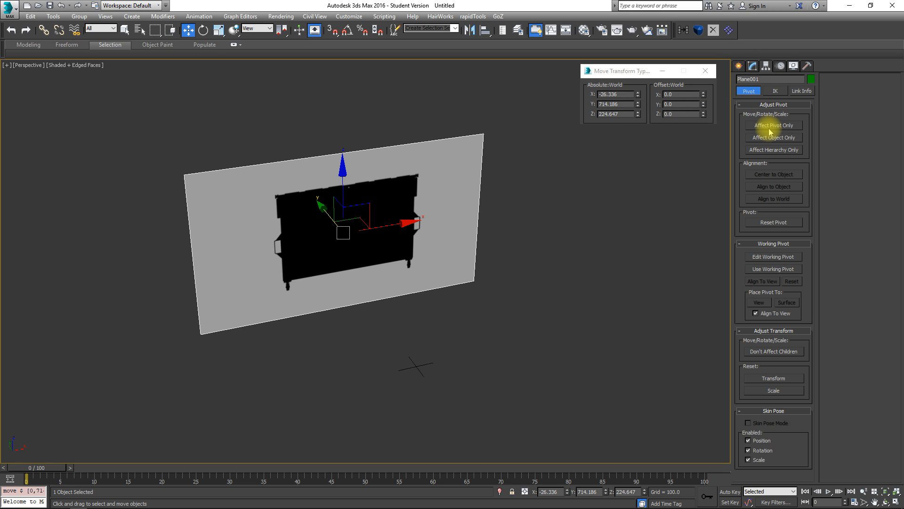
click(769, 128)
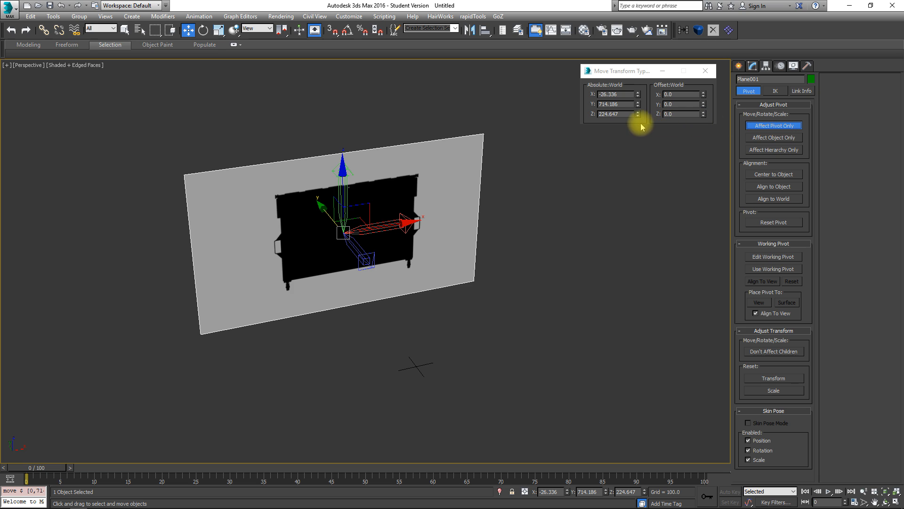
right_click(638, 94)
right_click(638, 104)
right_click(638, 114)
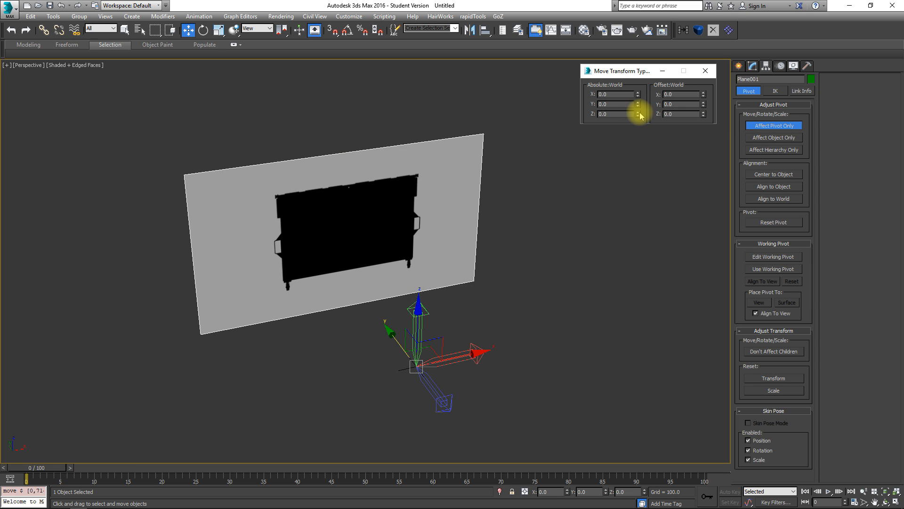
click(753, 65)
- Try moving the plane away freely and resetting its absolute X, Y and Z position to 0
alt+middle_drag(304, 340, 409, 345)
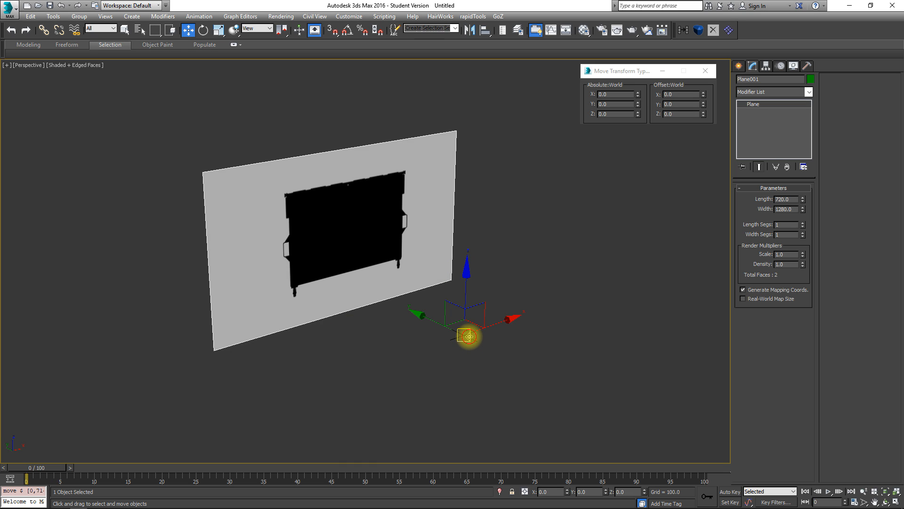
drag(470, 336, 133, 379)
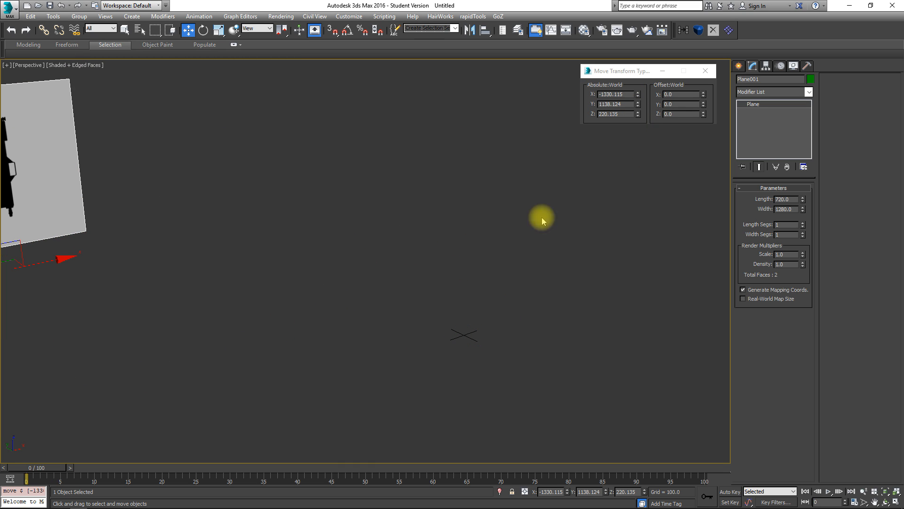
right_click(638, 114)
right_click(638, 104)
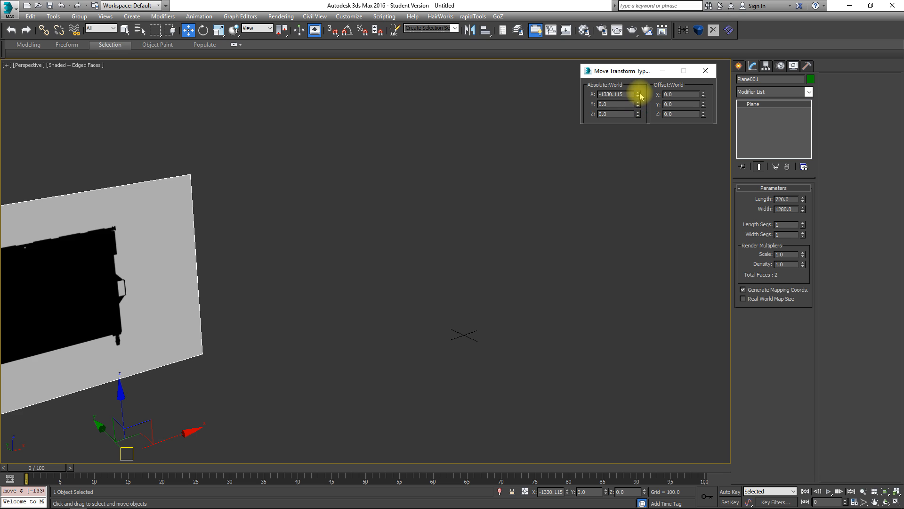
right_click(638, 94)
alt+middle_drag(473, 238, 493, 246)
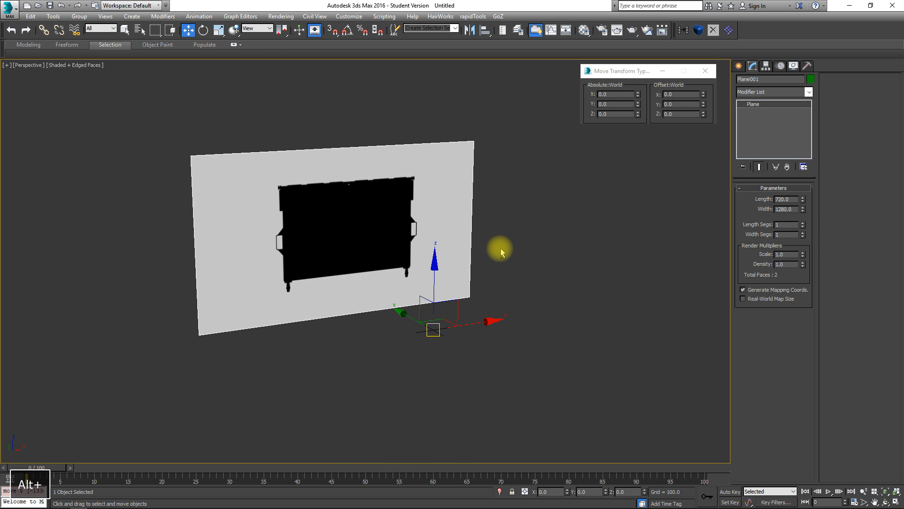
click(705, 71)
- With angle snap on, rotate a single copy of the front plane -90 degrees about the vertical axis at the origin
alt+middle_drag(597, 172, 527, 255)
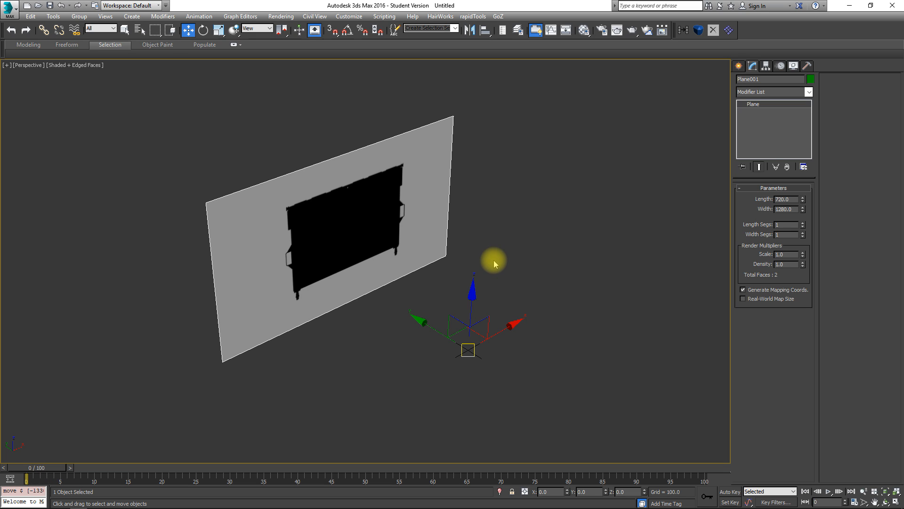
click(350, 30)
key(e)
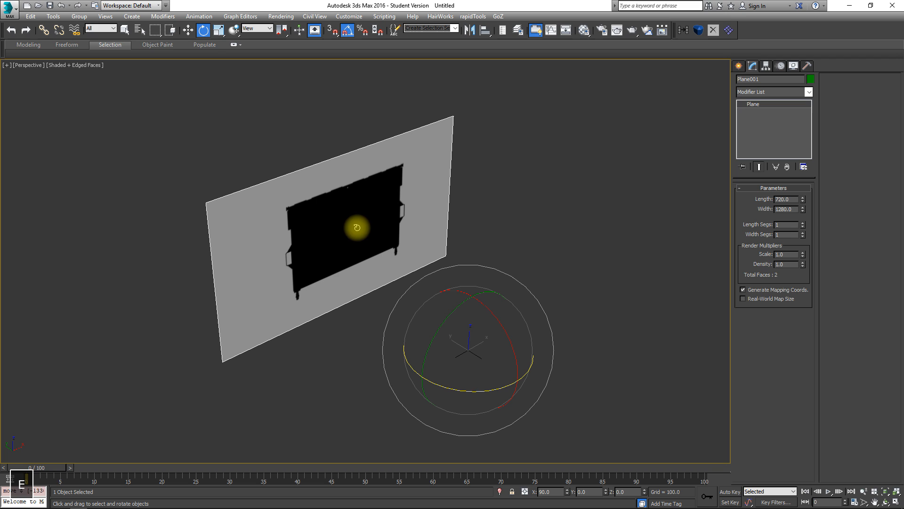
alt+middle_drag(461, 232, 468, 365)
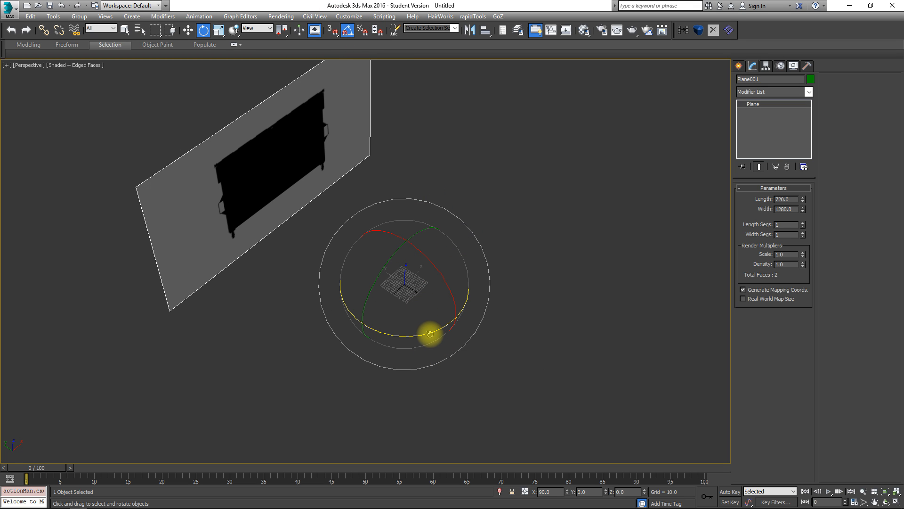
shift+drag(430, 334, 385, 340)
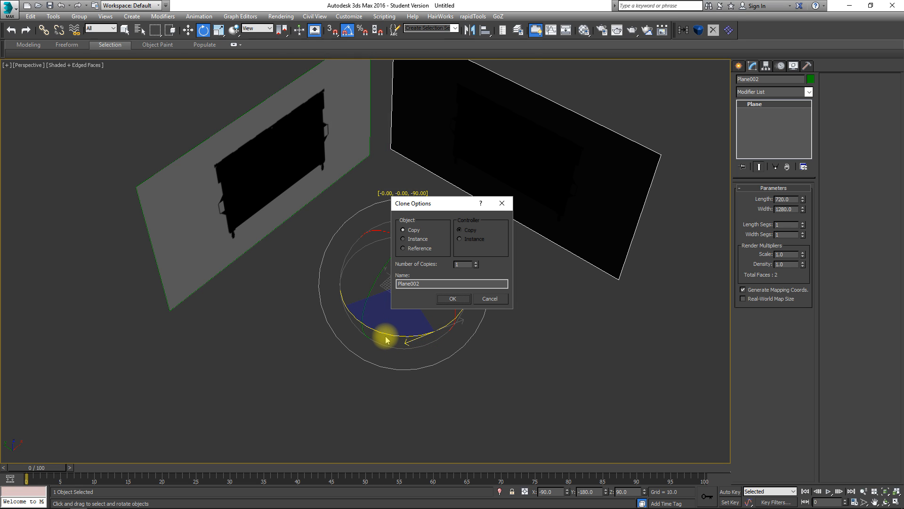
click(464, 299)
mouse_move(428, 258)
alt+middle_down()
mouse_move(438, 199)
mouse_move(381, 252)
mouse_move(401, 216)
alt+middle_up()
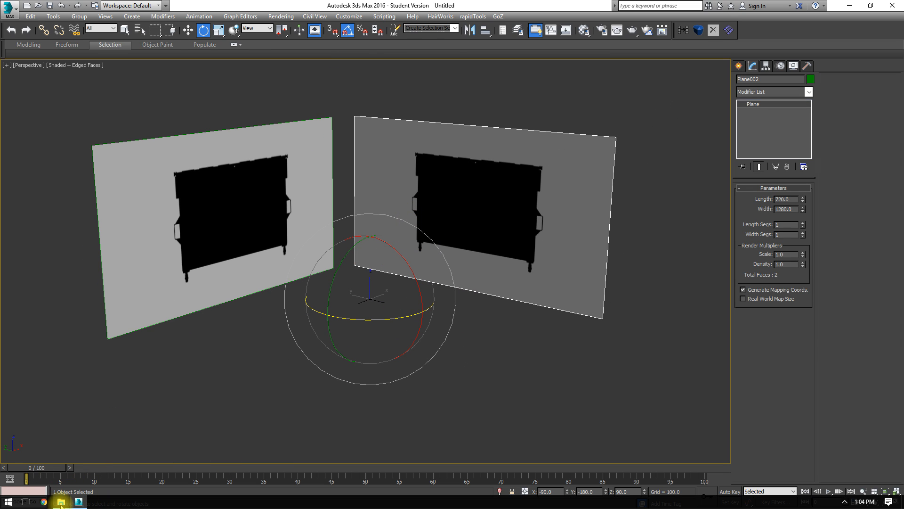
- Bring in the dumpster's side silhouette image from the file explorer and apply it to the copied plane
click(61, 501)
drag(424, 80, 661, 76)
drag(645, 126, 406, 181)
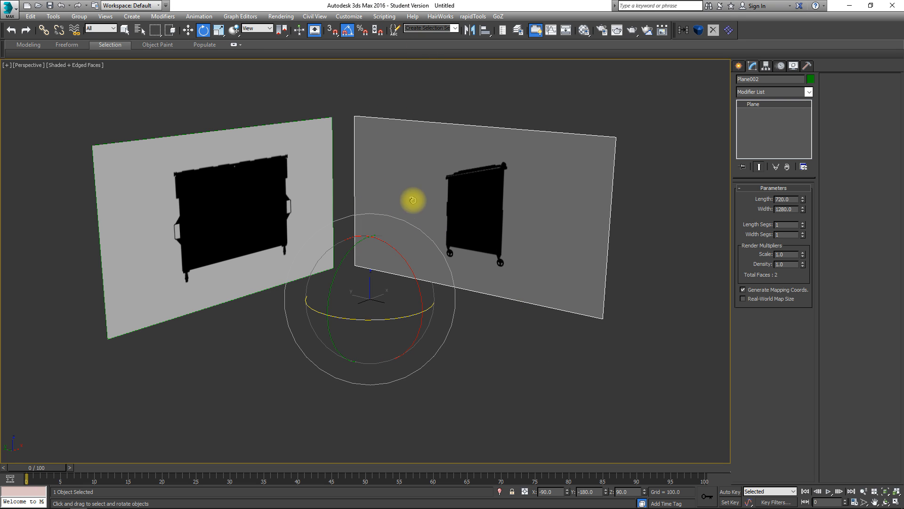
alt+middle_drag(535, 162, 490, 172)
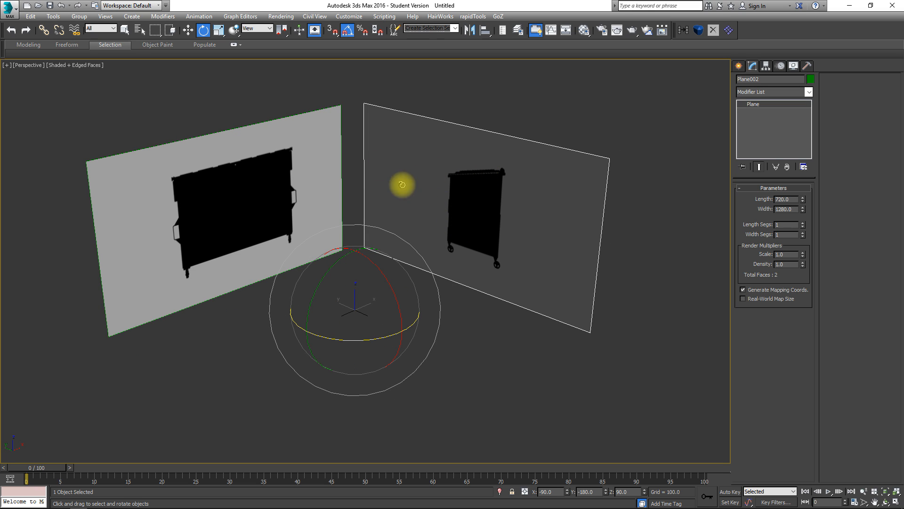
- Convert the side plane to an Editable Poly and attach the front plane, using Match Material IDs to Material
click(201, 160)
click(491, 140)
key(w)
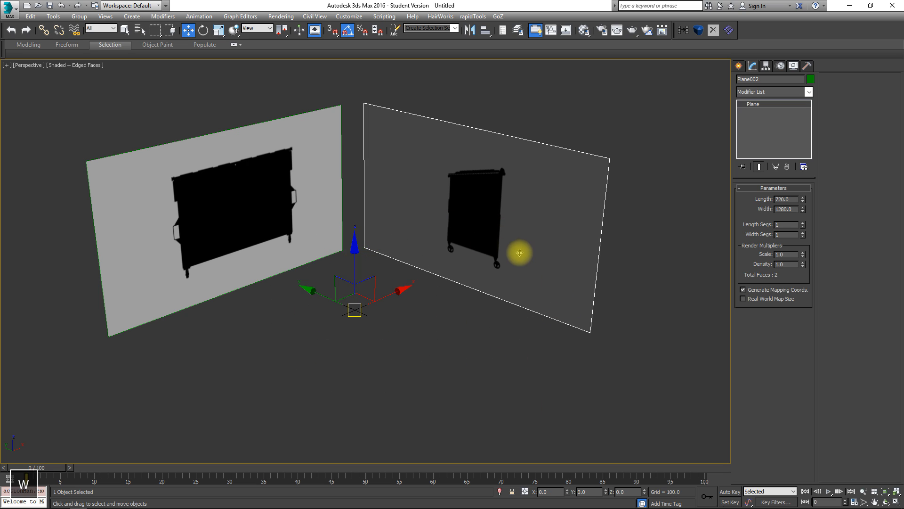
right_click(464, 233)
click(486, 237)
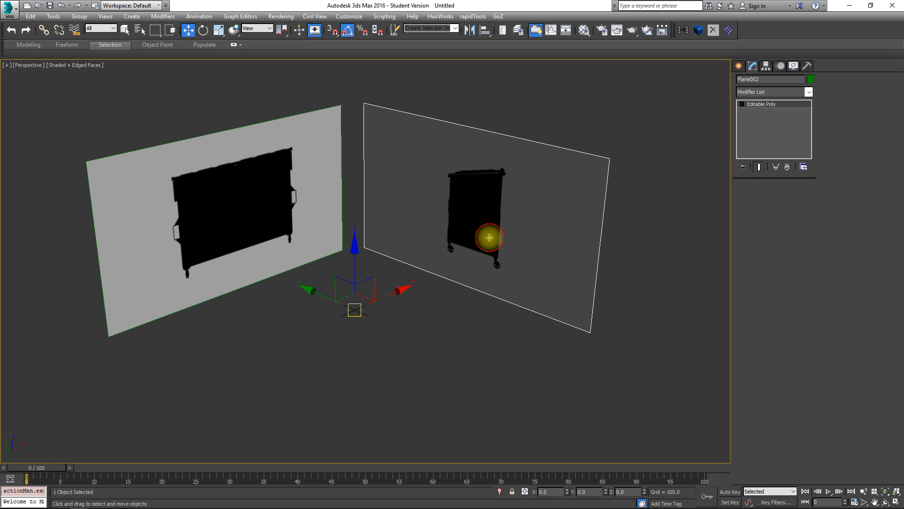
click(837, 147)
click(230, 178)
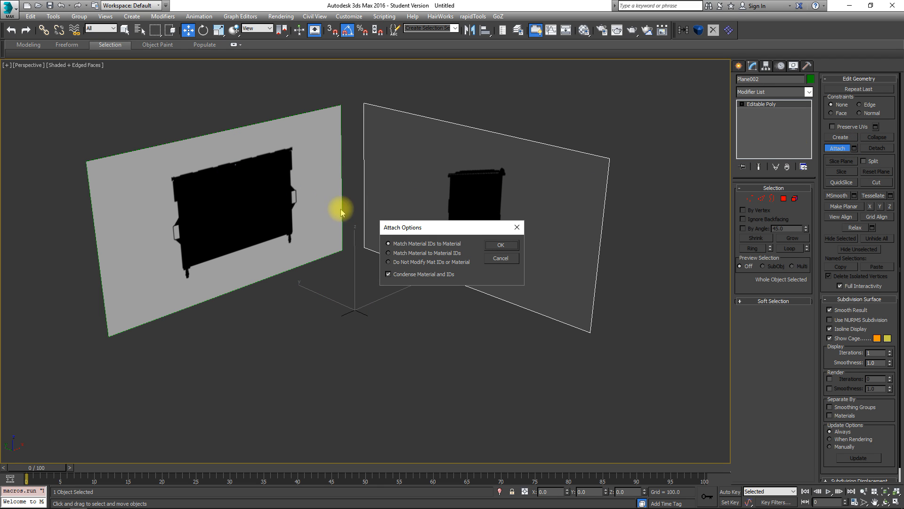
click(516, 244)
alt+middle_drag(372, 239, 383, 314)
drag(388, 283, 320, 314)
right_click(319, 313)
alt+middle_drag(376, 213, 350, 197)
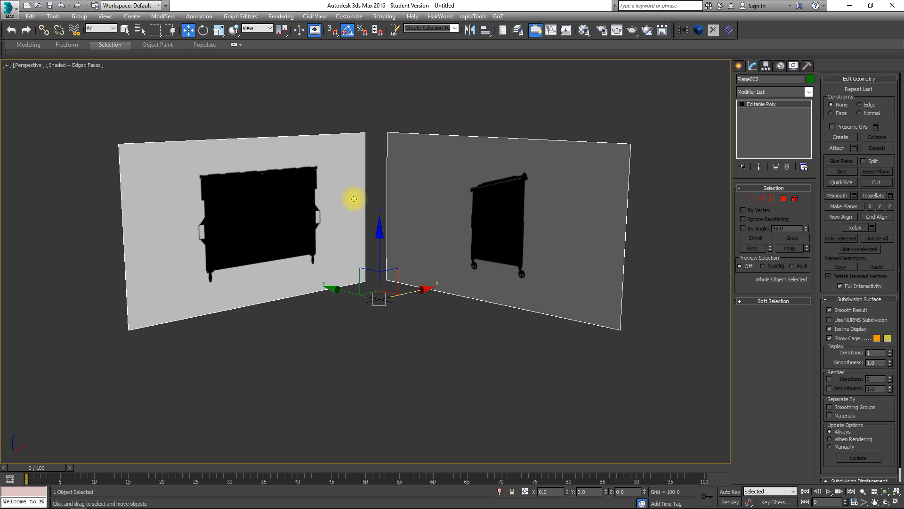
alt+middle_drag(341, 196, 341, 226)
alt+middle_drag(333, 162, 411, 149)
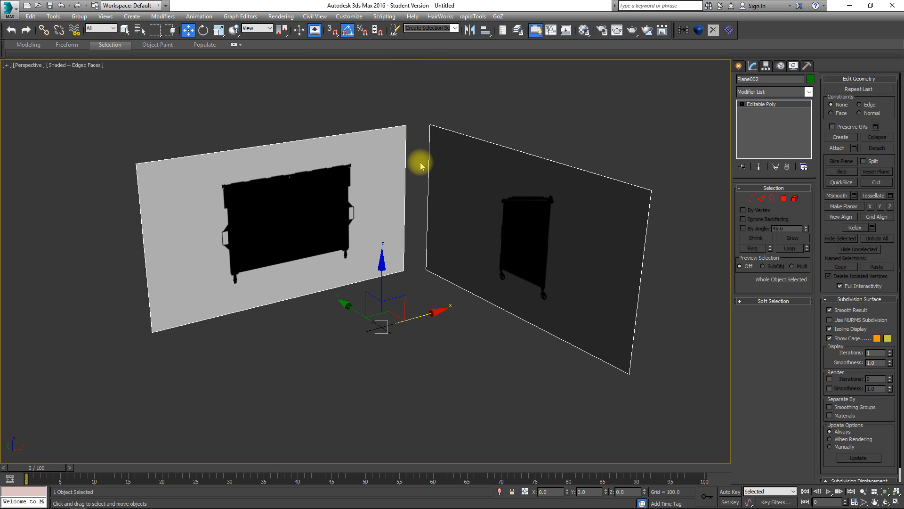
- Freeze the combined reference planes in Object Properties, with Show Frozen in Gray turned off
right_click(335, 176)
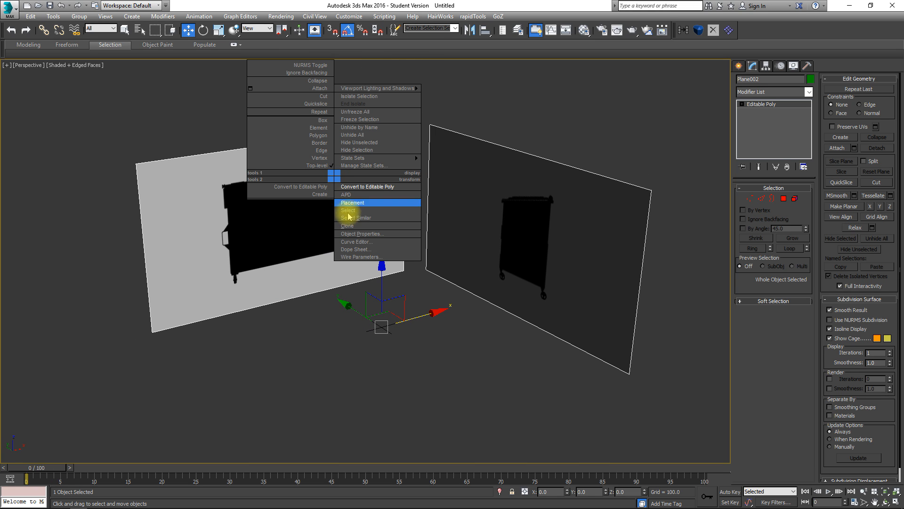
click(377, 234)
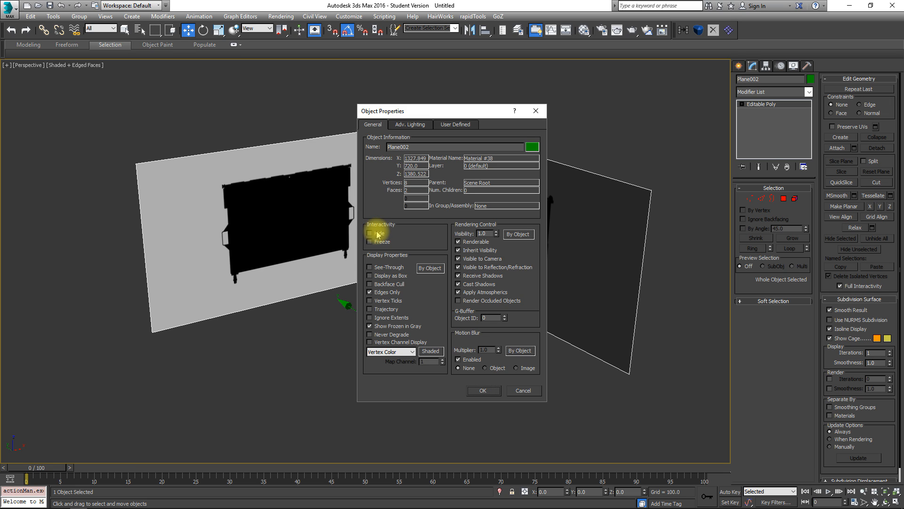
drag(406, 115, 424, 40)
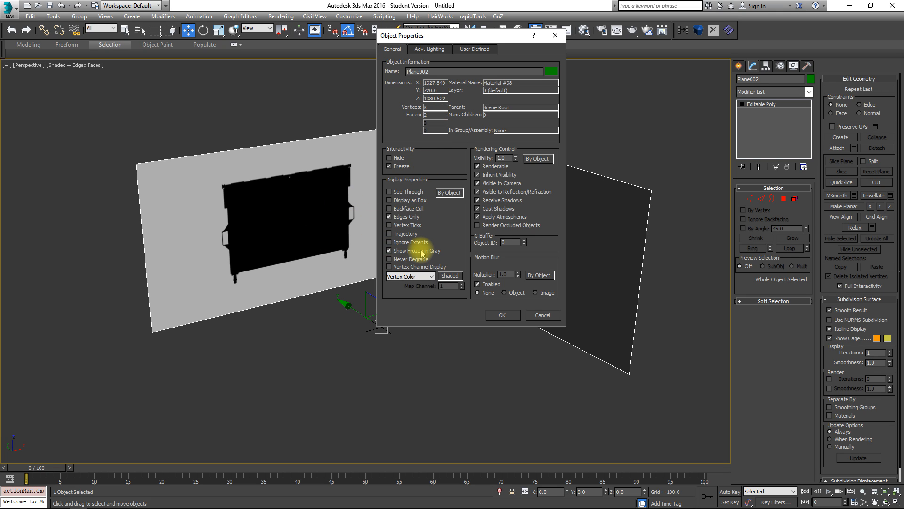
click(396, 251)
click(502, 314)
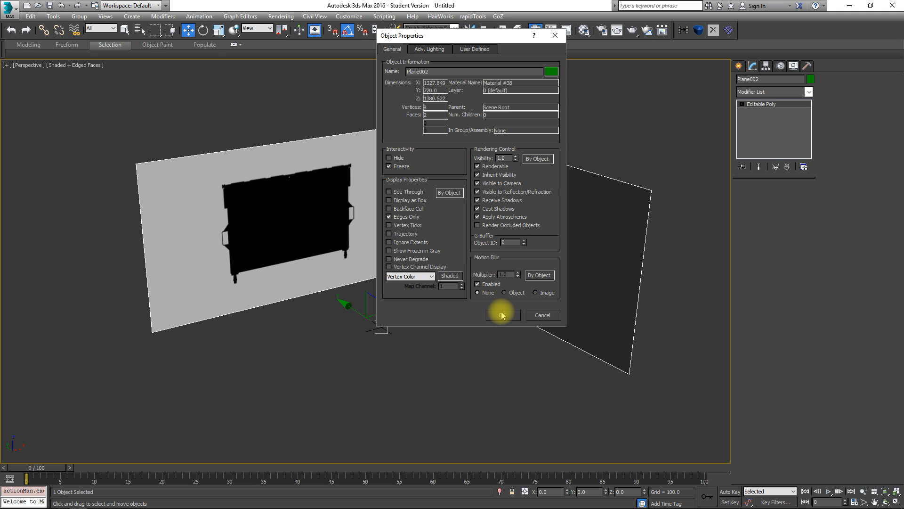
- Test the freeze by attempting region selections across both reference planes
alt+middle_drag(464, 298, 431, 256)
drag(468, 285, 550, 379)
drag(236, 150, 391, 316)
drag(161, 168, 250, 236)
mouse_move(482, 183)
alt+middle_down()
mouse_move(556, 179)
mouse_move(466, 184)
alt+middle_up()
drag(573, 137, 243, 255)
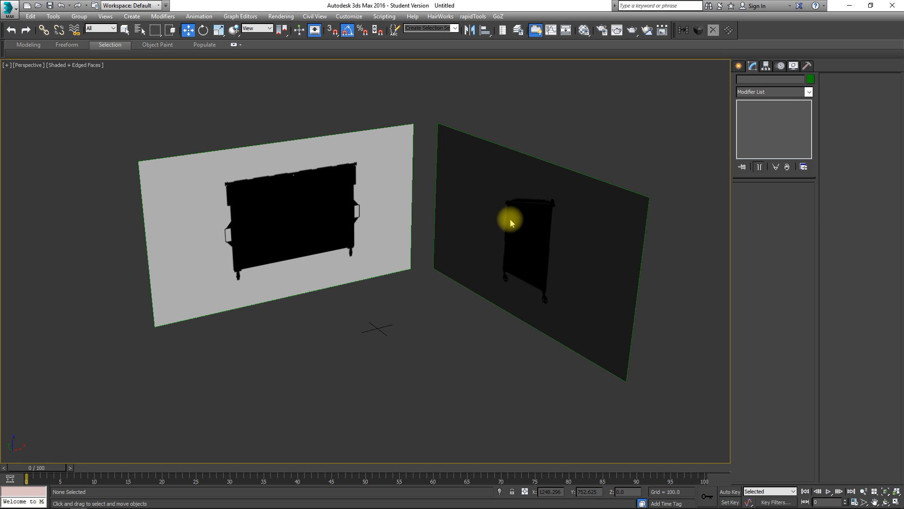
- In the Left view, draw a box over the dumpster's side body, about 402.7 long, 277.7 wide and -108.9 high
key(l)
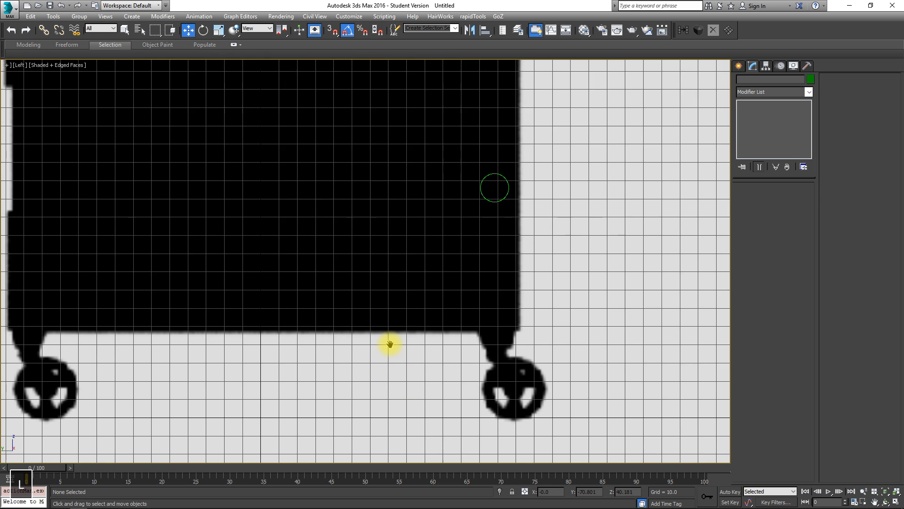
key(z)
scroll(450, 260, up, 3)
middle_drag(450, 260, 434, 313)
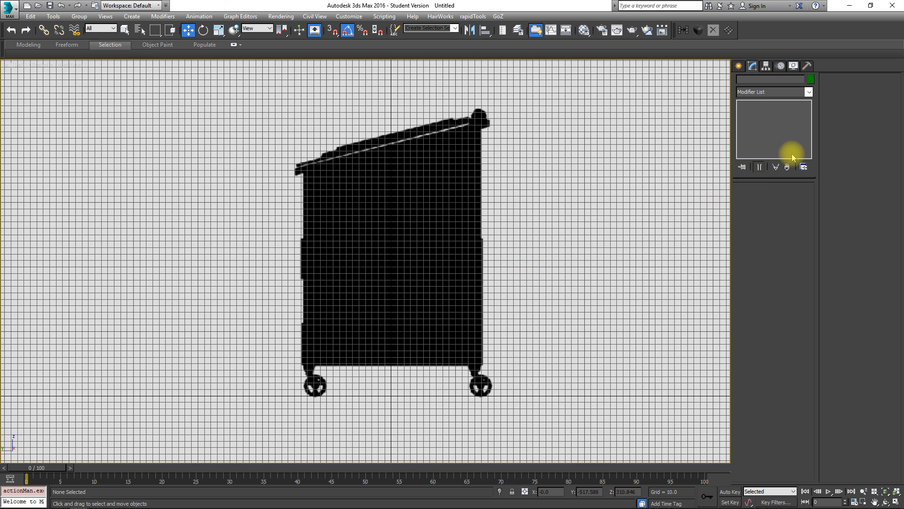
click(739, 66)
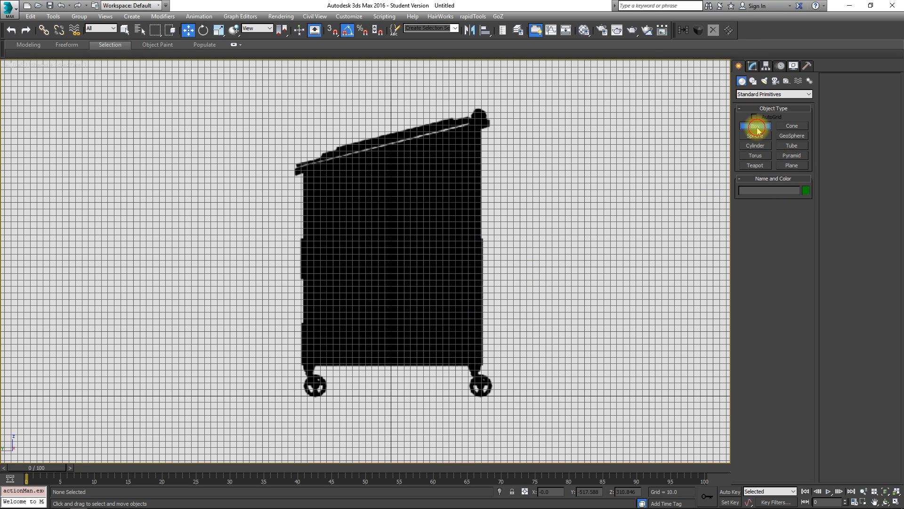
click(756, 127)
drag(303, 365, 481, 105)
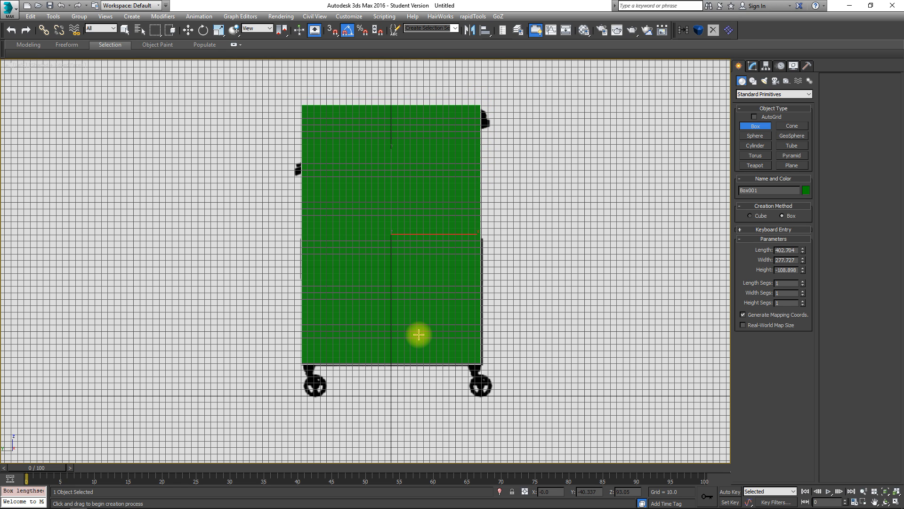
- In the Front view, set the box's height to about -296.2, extending it from the centre towards the silhouette's side edge
key(f)
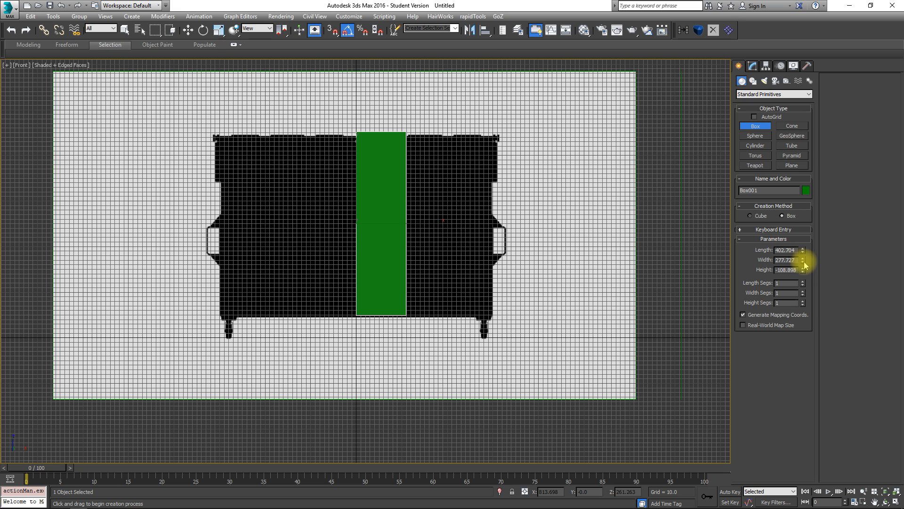
drag(803, 272, 799, 353)
scroll(458, 164, up, 4)
middle_drag(458, 163, 500, 168)
scroll(424, 236, down, 3)
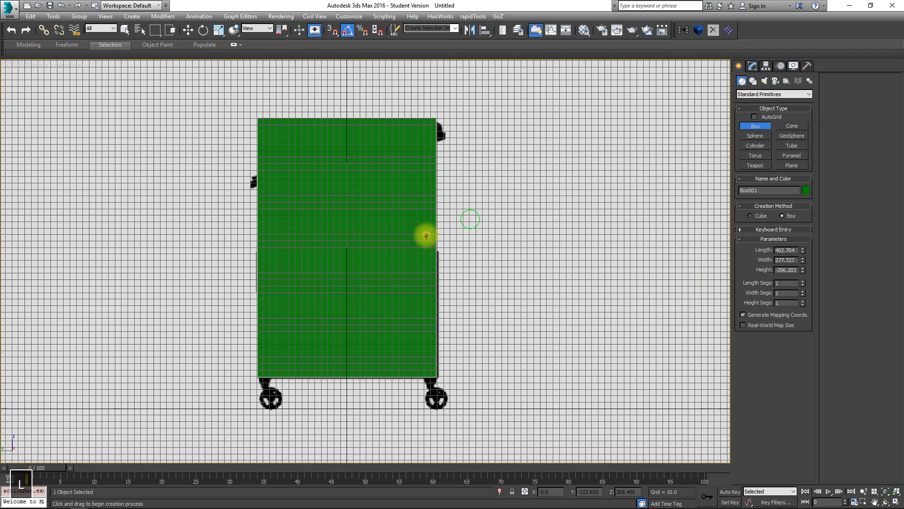
- Make the box see-through over the side silhouette and convert it to an Editable Poly
scroll(428, 218, up, 3)
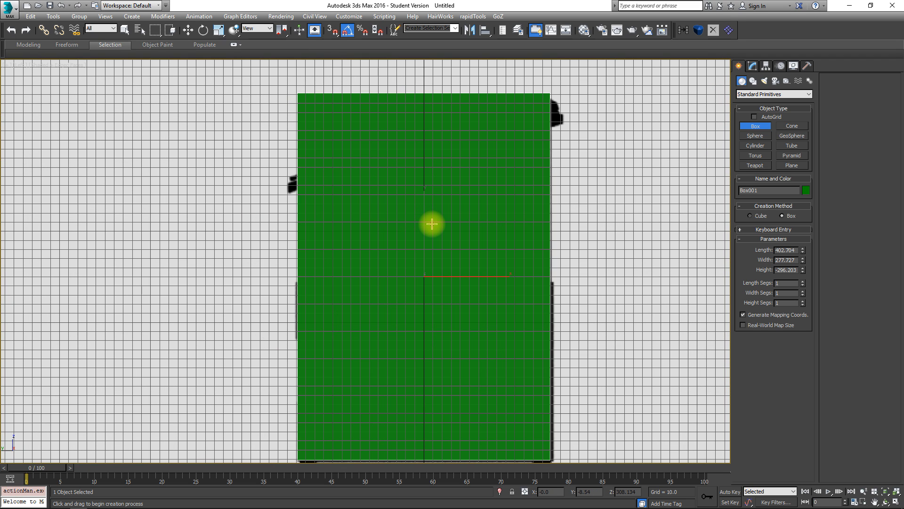
middle_drag(432, 224, 453, 205)
key(alt+x)
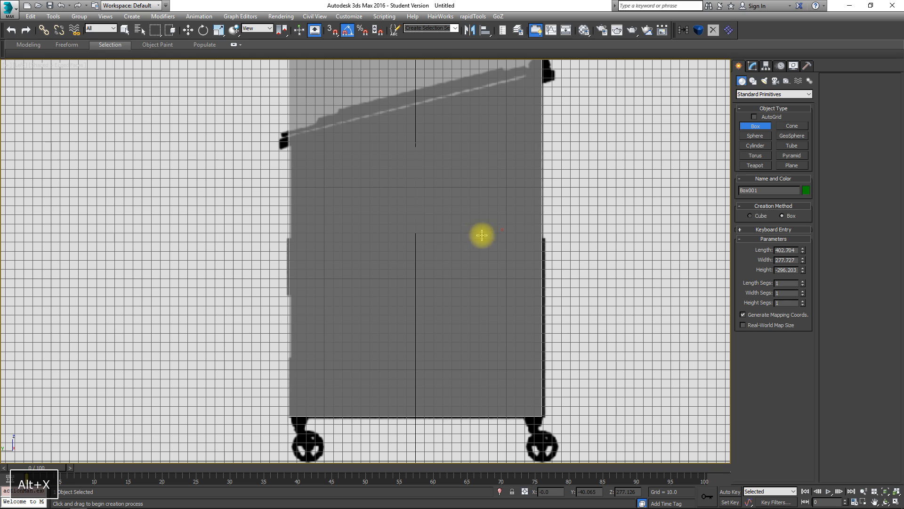
middle_drag(480, 234, 448, 273)
key(w)
right_click(451, 219)
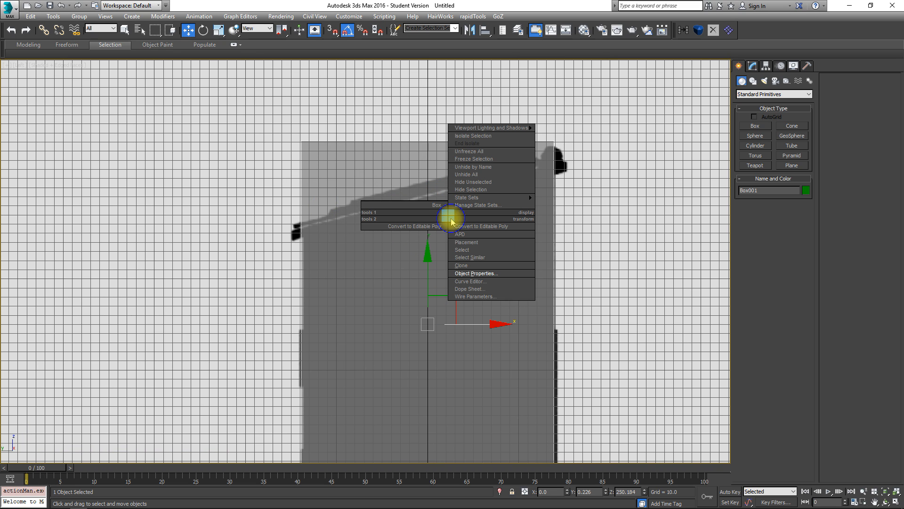
click(464, 228)
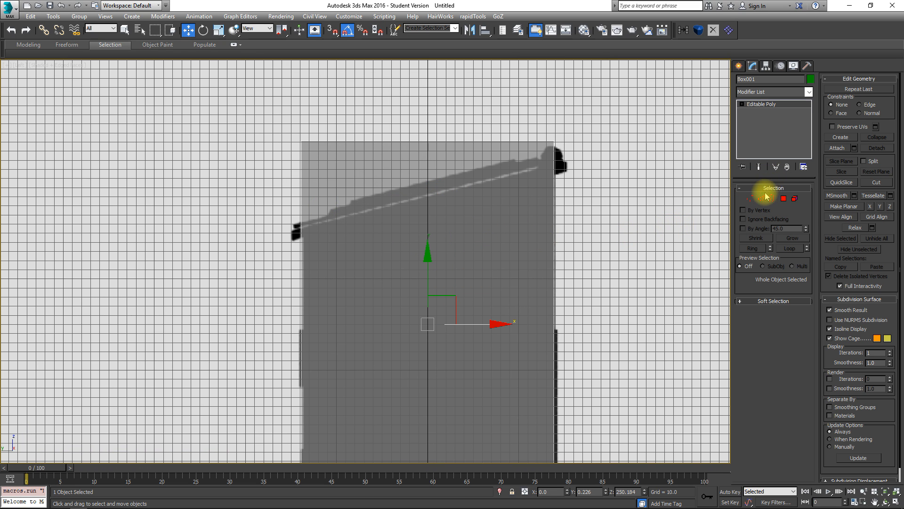
- In vertex mode, move the four vertices on the box's taller, hinge-side edge to match the side silhouette's wall
click(749, 198)
scroll(494, 165, down, 3)
drag(491, 107, 596, 412)
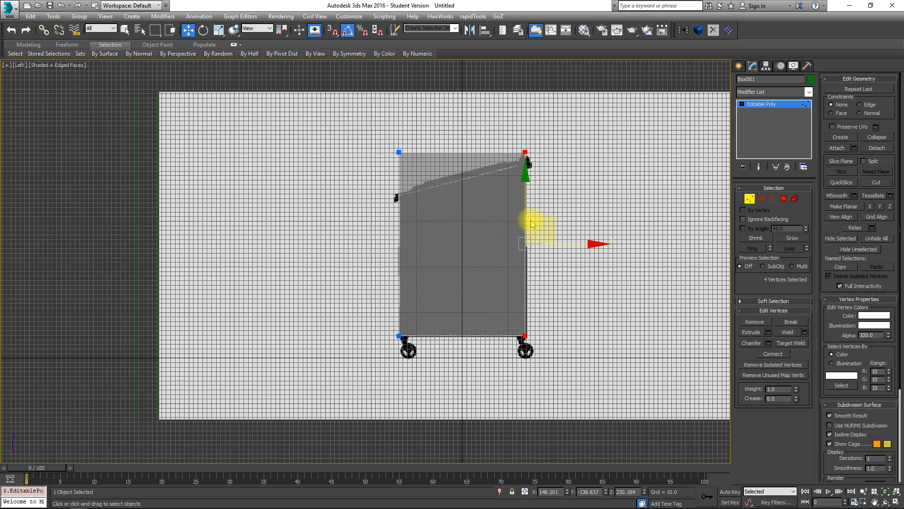
scroll(534, 236, up, 8)
drag(546, 360, 544, 366)
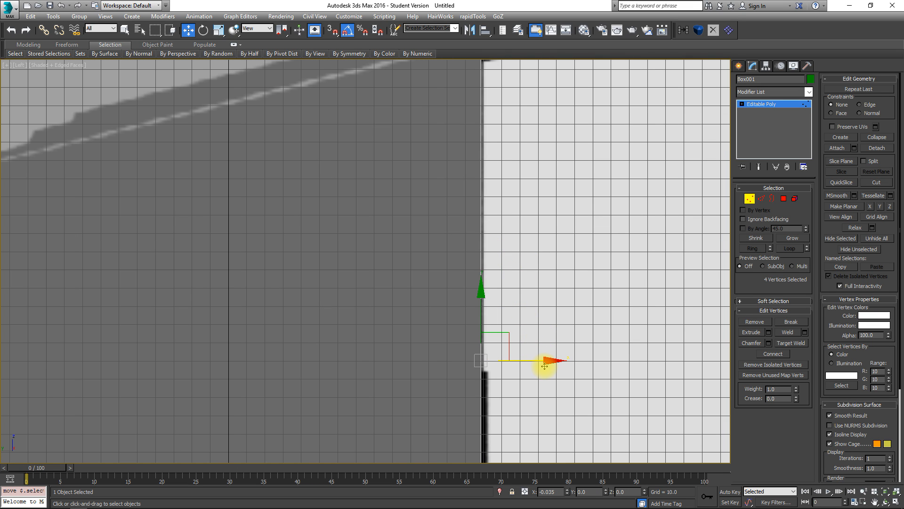
scroll(484, 266, up, 2)
middle_drag(474, 71, 511, 148)
- Move the four vertices on the box's opposite edge horizontally to match the silhouette's low-side wall
scroll(504, 254, down, 7)
drag(378, 115, 435, 301)
scroll(393, 228, up, 4)
middle_drag(437, 170, 430, 289)
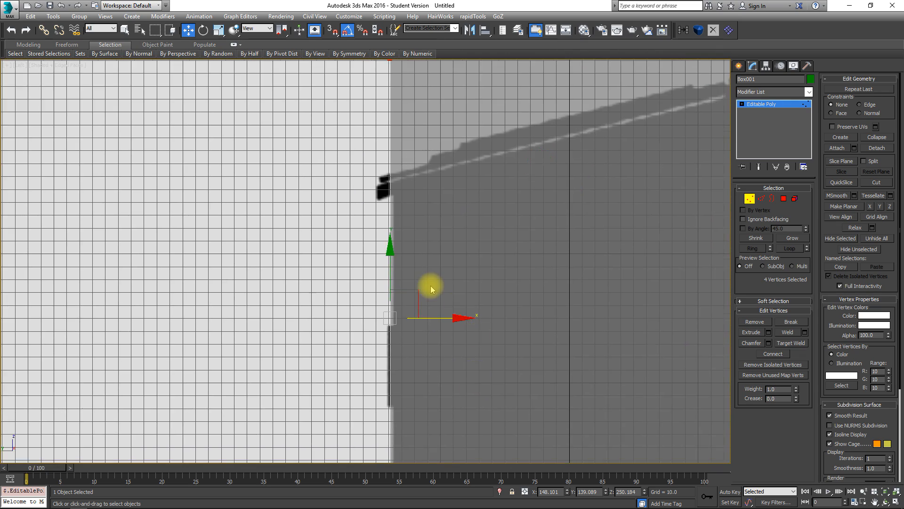
scroll(430, 289, up, 5)
drag(347, 246, 360, 247)
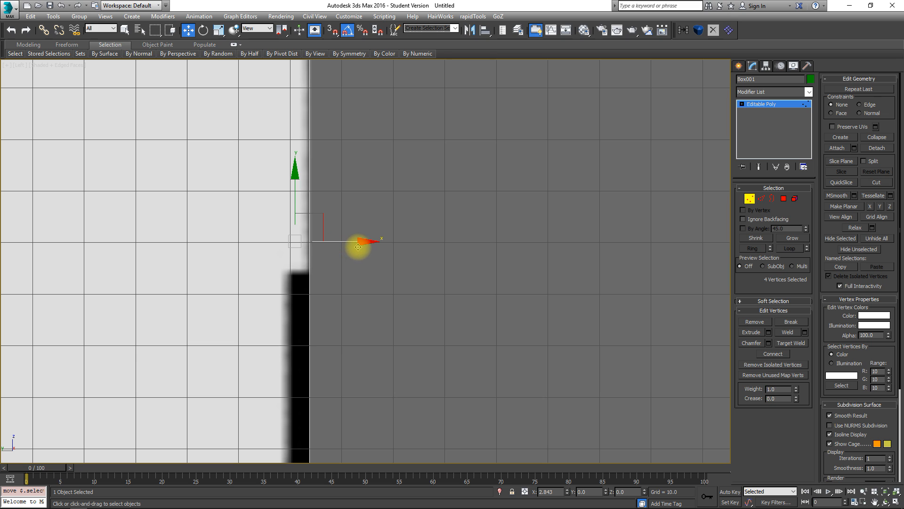
scroll(400, 266, down, 5)
- Select the box's bottom vertices and shift them slightly down onto the silhouette's bottom edge
middle_drag(448, 277, 338, 121)
drag(192, 240, 576, 352)
scroll(369, 258, up, 4)
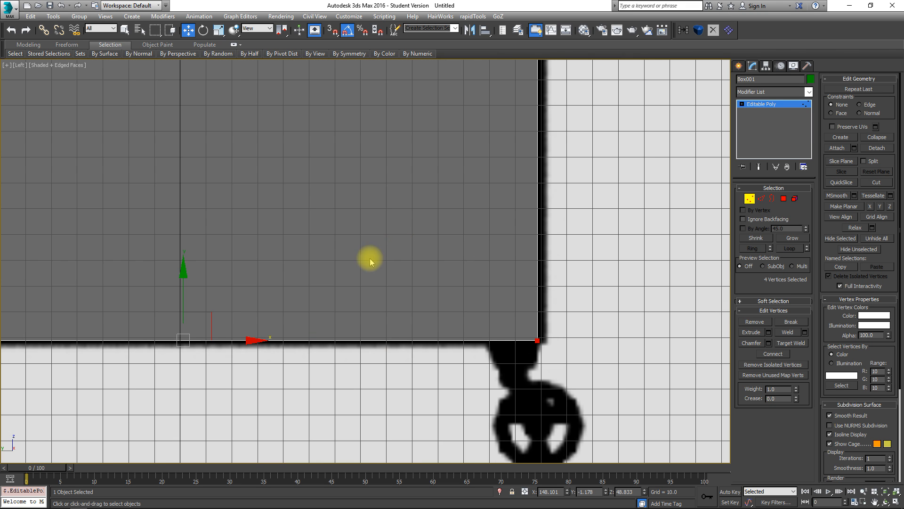
scroll(319, 196, up, 3)
drag(267, 202, 268, 209)
scroll(384, 170, down, 3)
- Lower the box's four top vertices about 36.7 units to the underside of the lid at the hinge end
middle_drag(401, 105, 338, 212)
scroll(338, 212, down, 5)
middle_drag(349, 180, 392, 347)
scroll(361, 272, up, 4)
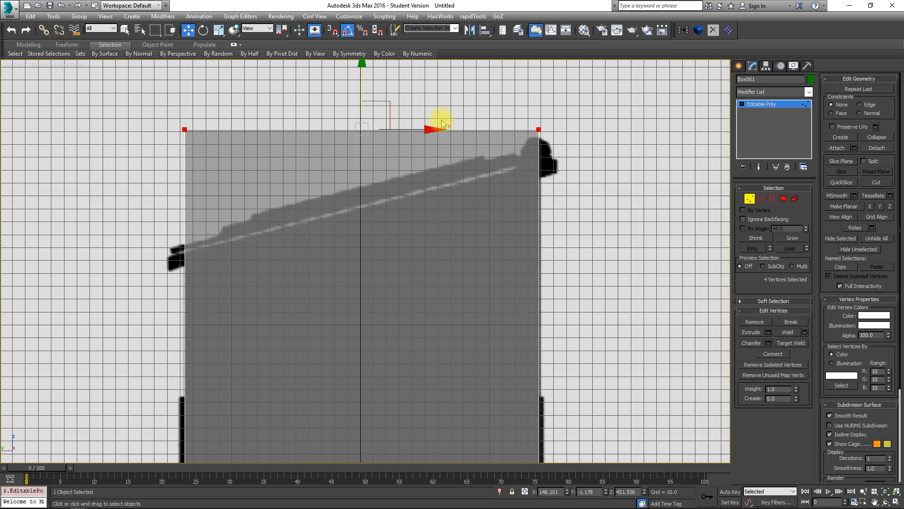
drag(363, 67, 363, 112)
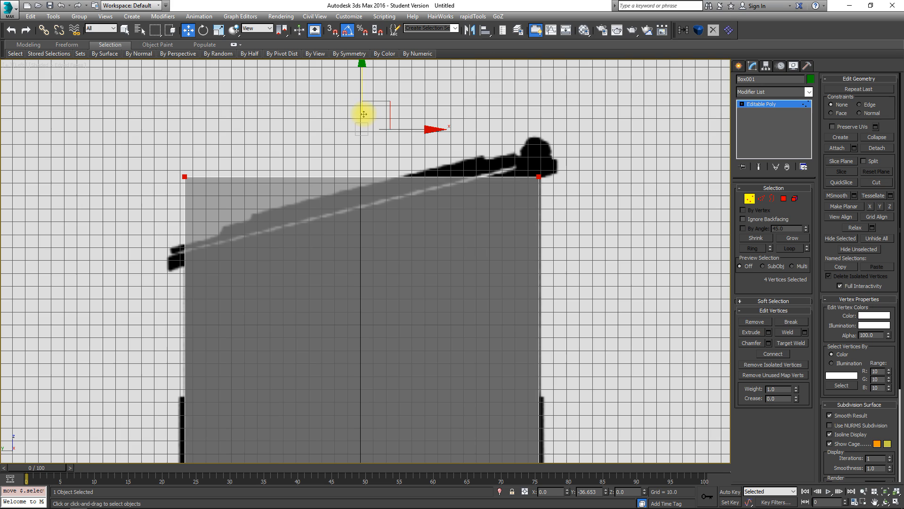
- Lower the two top vertices at the low end to about Z 345, sloping the box's top along the lid's underside
middle_drag(322, 218, 421, 214)
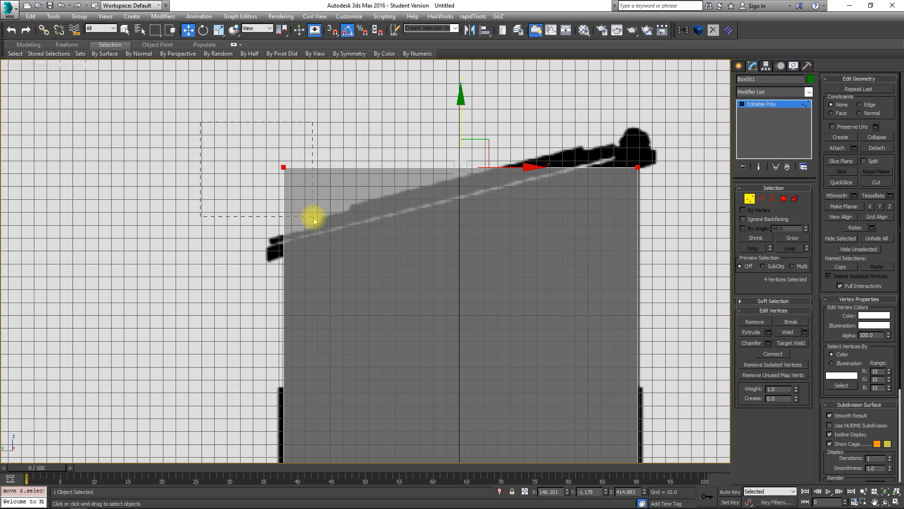
drag(314, 219, 297, 175)
drag(285, 109, 278, 197)
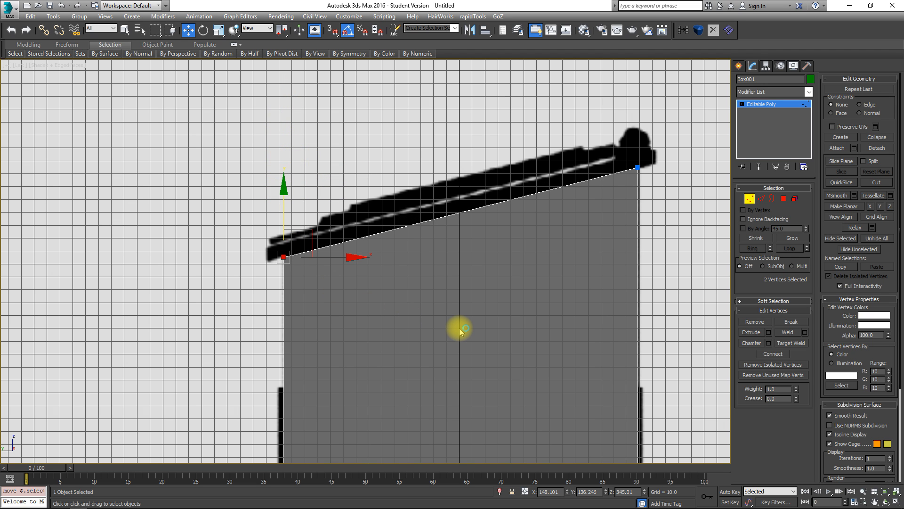
scroll(422, 226, down, 5)
- Examine the sloped box against the silhouettes in the Front and Left views, including the lid's low corner
key(f)
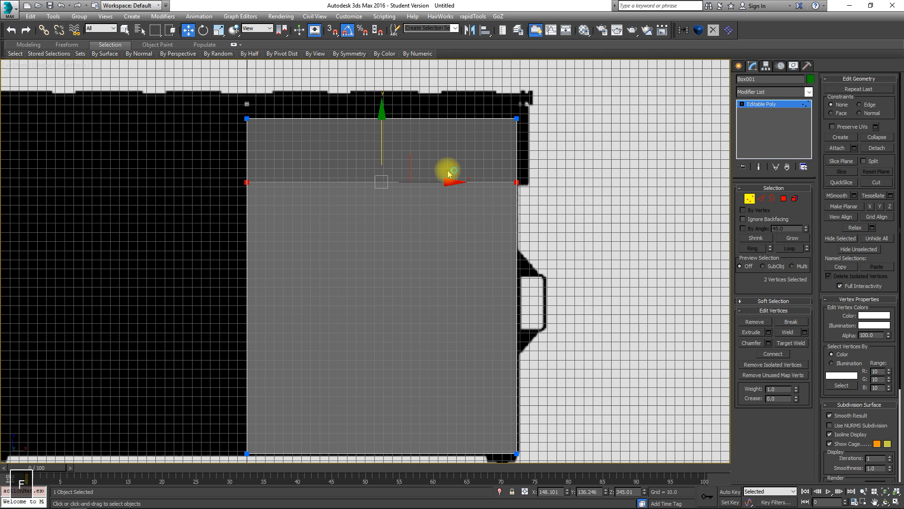
middle_drag(484, 196, 438, 141)
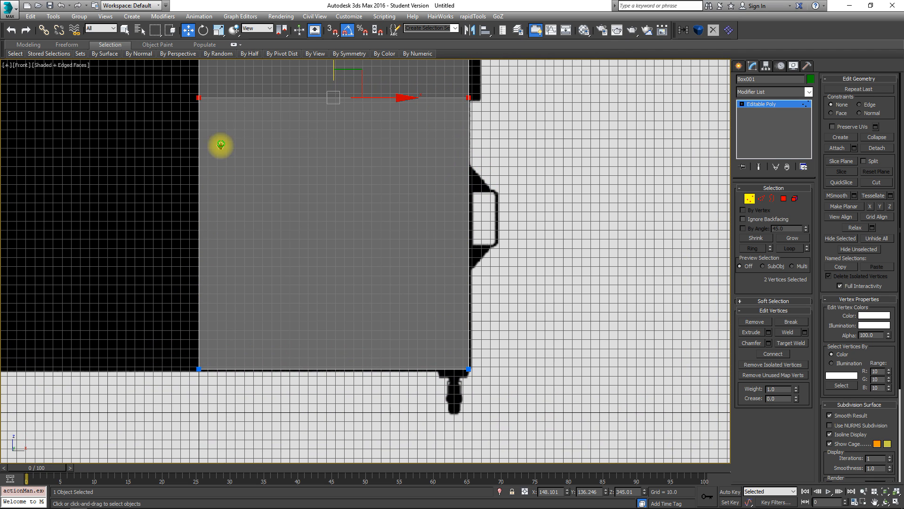
middle_drag(218, 142, 219, 290)
middle_drag(317, 204, 324, 184)
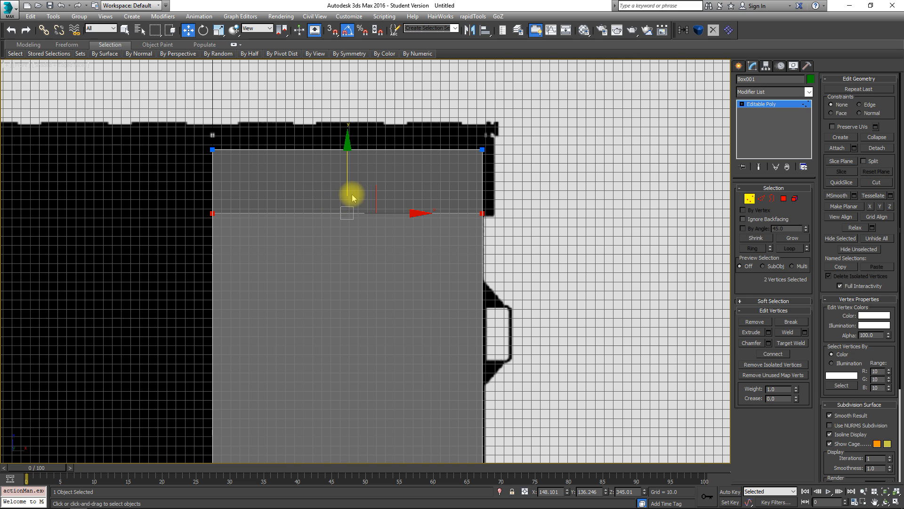
key(l)
scroll(330, 228, up, 8)
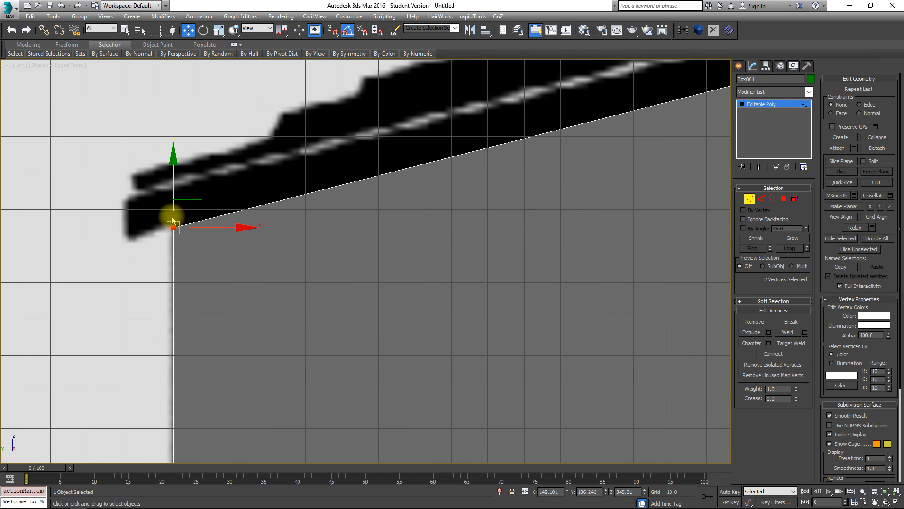
scroll(399, 127, down, 5)
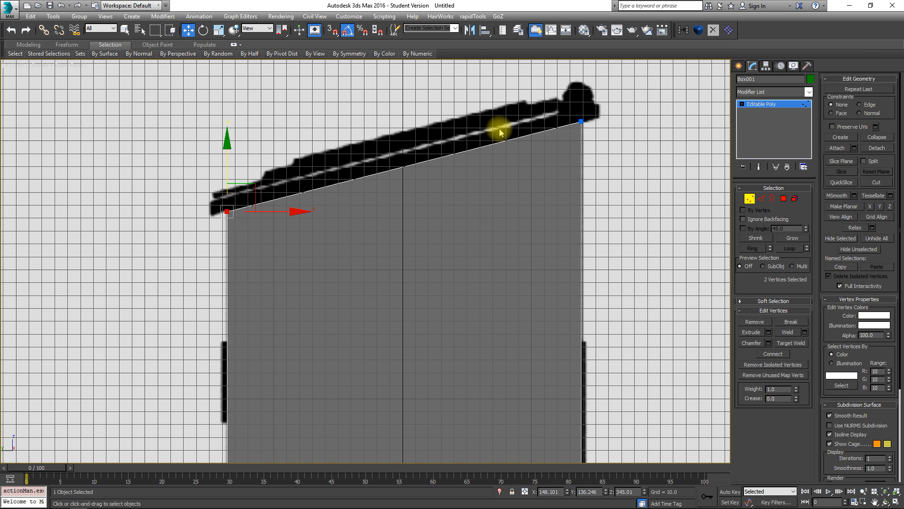
- Select the box's sloped top polygon and return to the Left view at the lid's low end
click(784, 198)
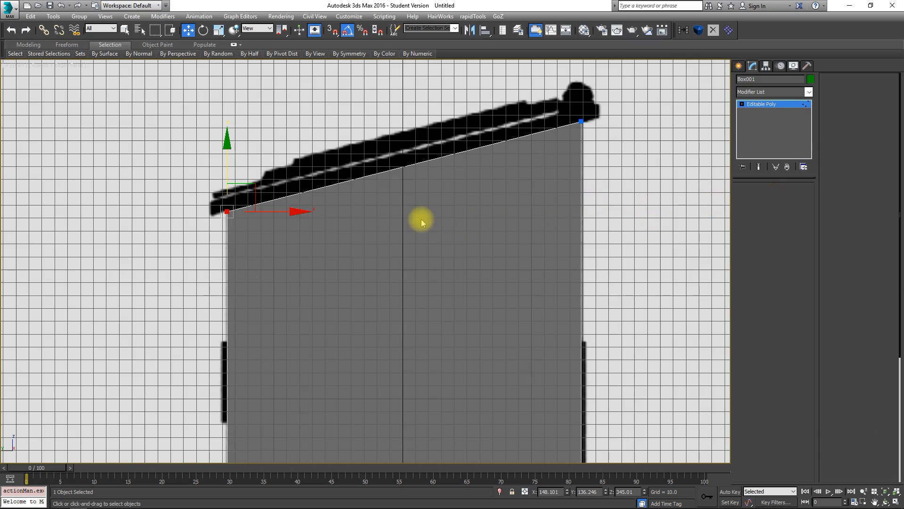
scroll(415, 198, down, 5)
alt+middle_drag(408, 178, 410, 198)
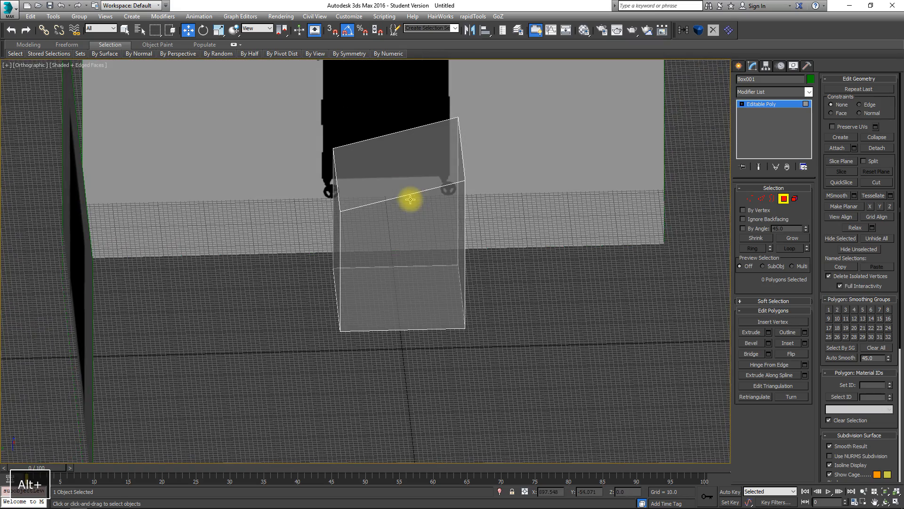
click(382, 172)
key(l)
scroll(410, 174, up, 5)
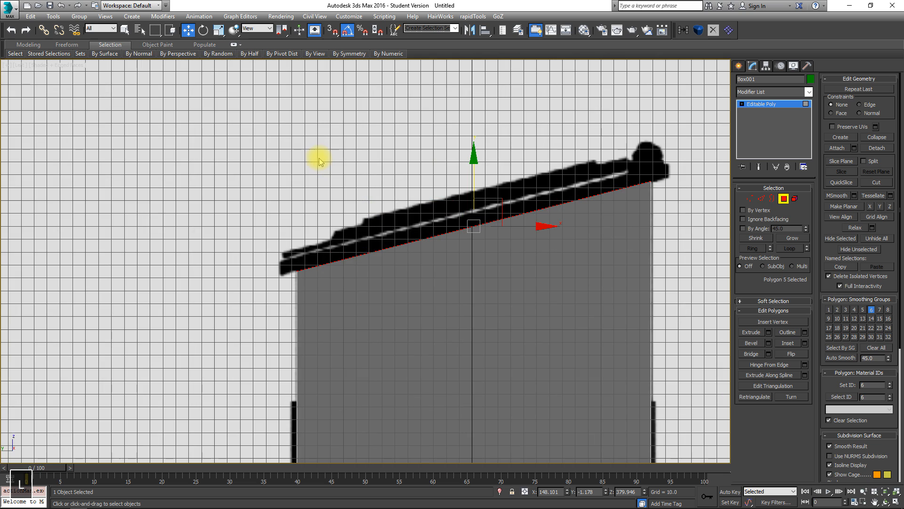
scroll(317, 157, down, 3)
scroll(376, 214, up, 3)
middle_drag(389, 210, 427, 264)
scroll(486, 263, up, 2)
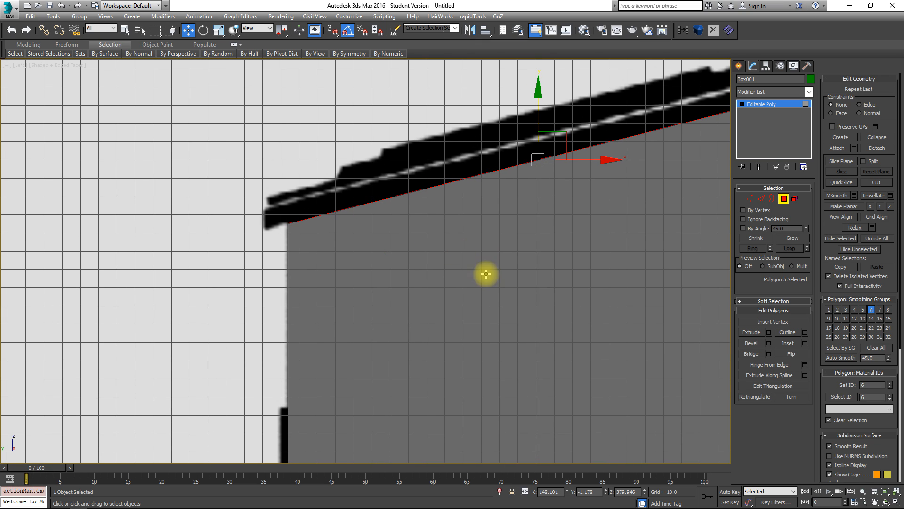
- Bevel the top polygon with height 0 and outline 13.155 so it reaches the rim's outer edge, and apply it
click(769, 344)
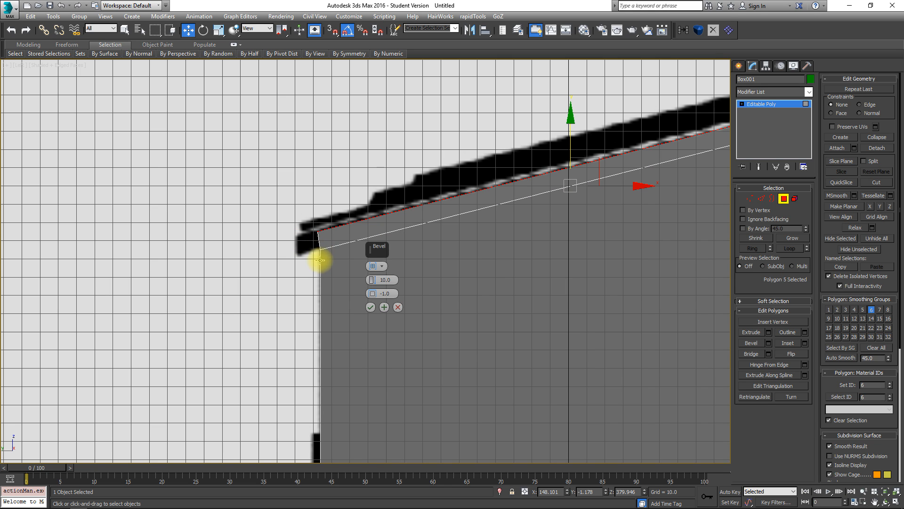
scroll(320, 254, up, 5)
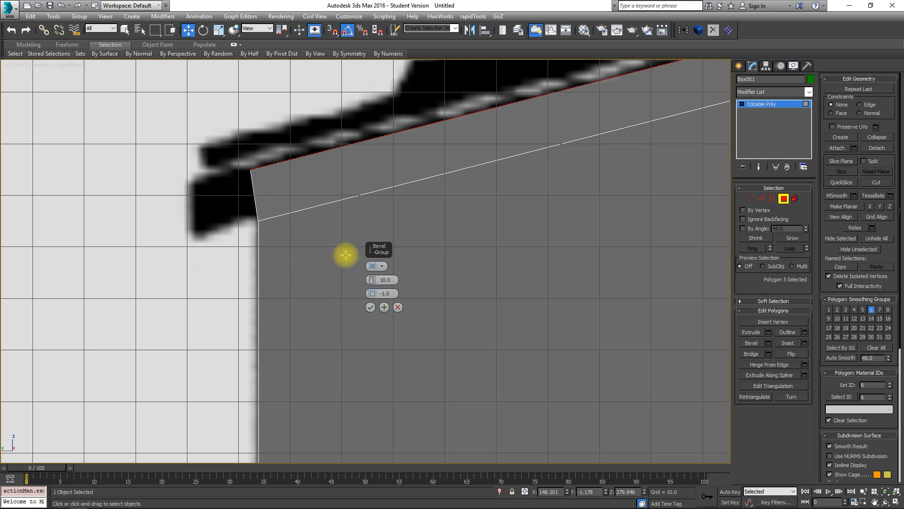
right_click(374, 281)
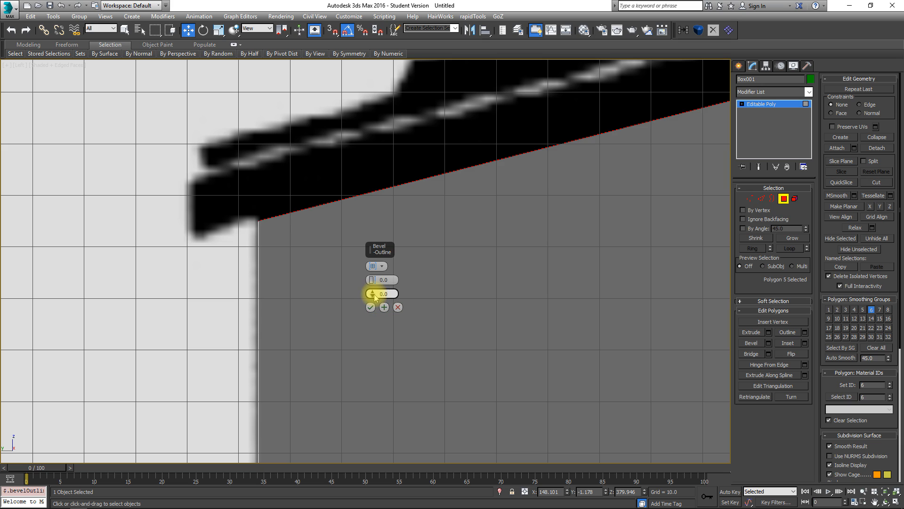
drag(376, 286, 379, 226)
scroll(185, 242, up, 6)
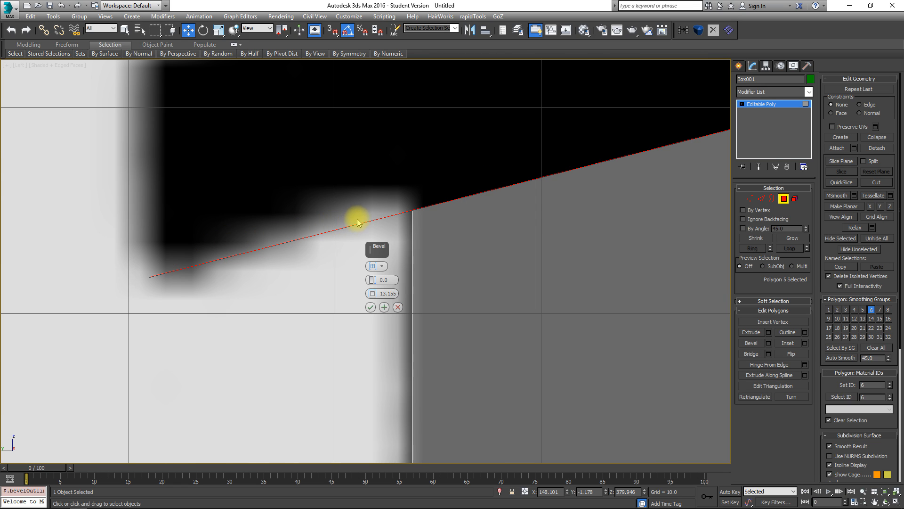
middle_drag(156, 229, 145, 343)
scroll(145, 343, down, 4)
middle_drag(230, 226, 203, 201)
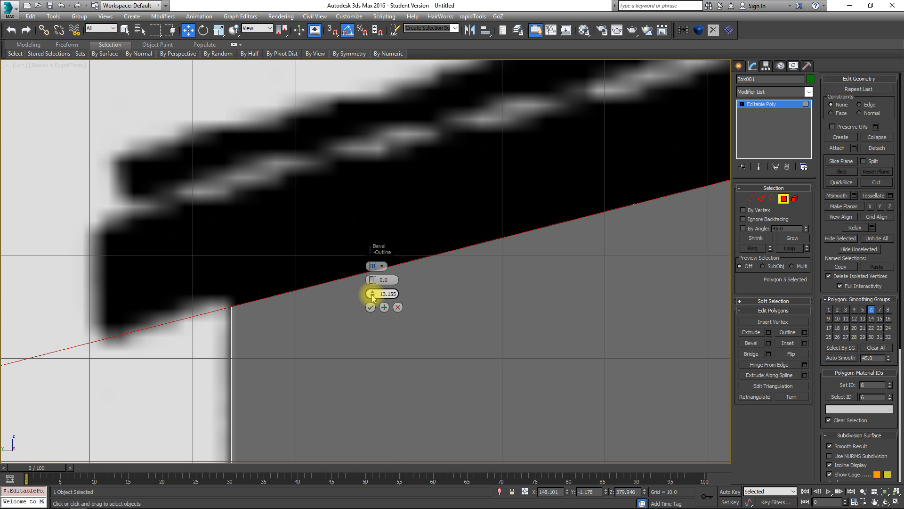
middle_drag(228, 333, 246, 337)
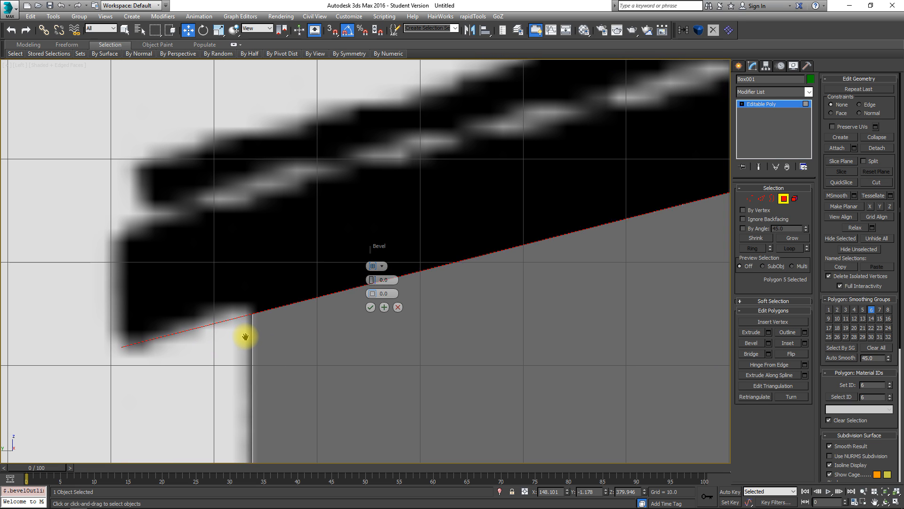
- Apply a second bevel to the top polygon with both height and outline at 0
drag(372, 280, 360, 171)
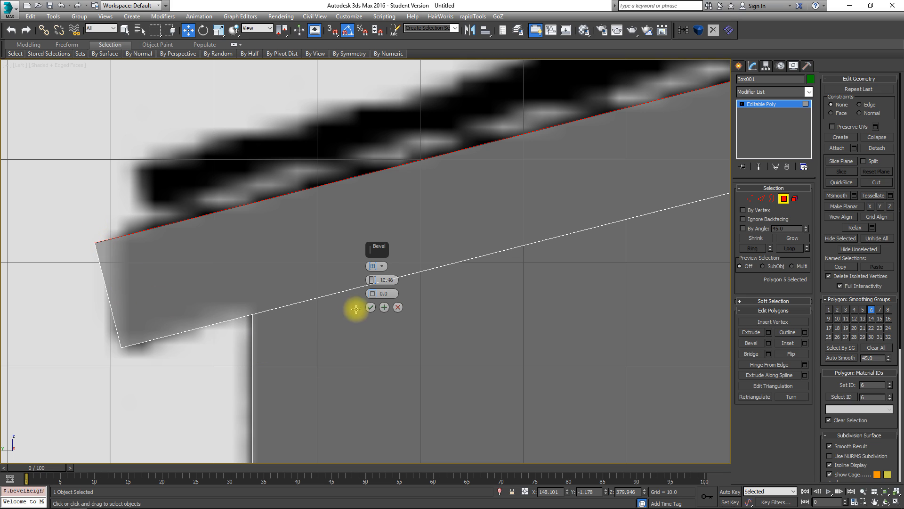
right_click(373, 281)
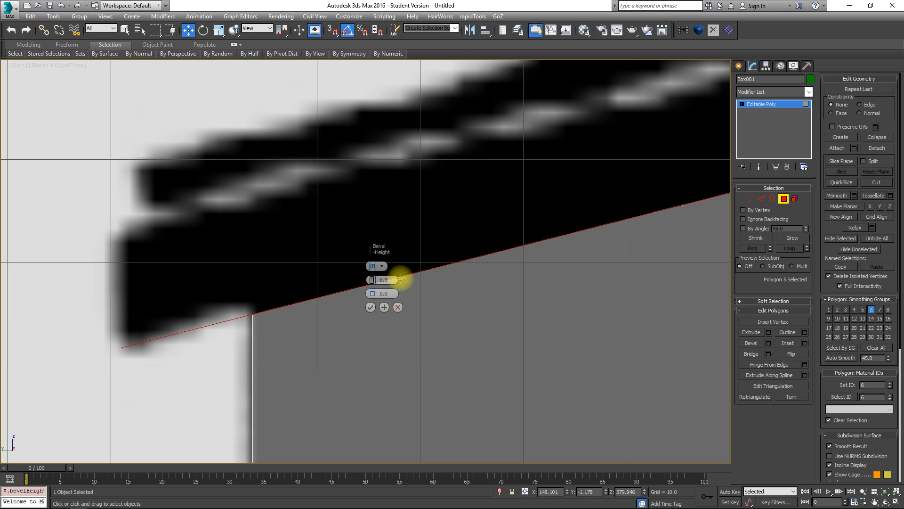
click(371, 308)
- Move the top polygon straight up to about Z 390.9 to form the rim's thickness below the lid
scroll(338, 313, down, 5)
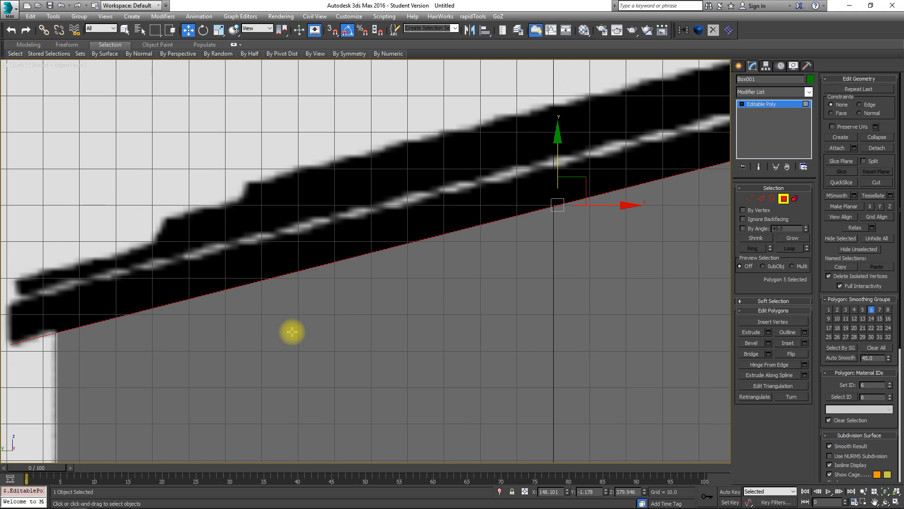
middle_drag(336, 285, 368, 290)
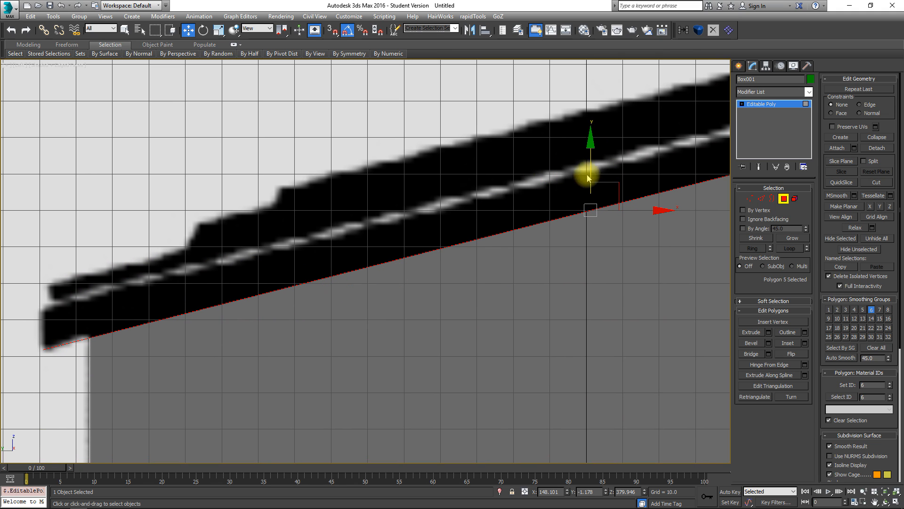
drag(590, 141, 592, 101)
middle_drag(526, 231, 316, 250)
scroll(316, 249, down, 3)
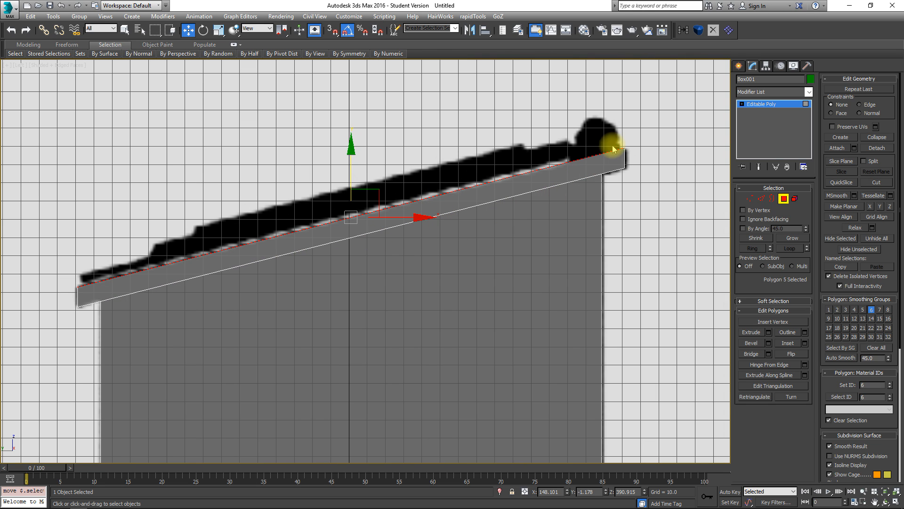
- Inset the sloped top polygon by 17.17, viewed from the Top, so its edge lies just inside the body walls
key(p)
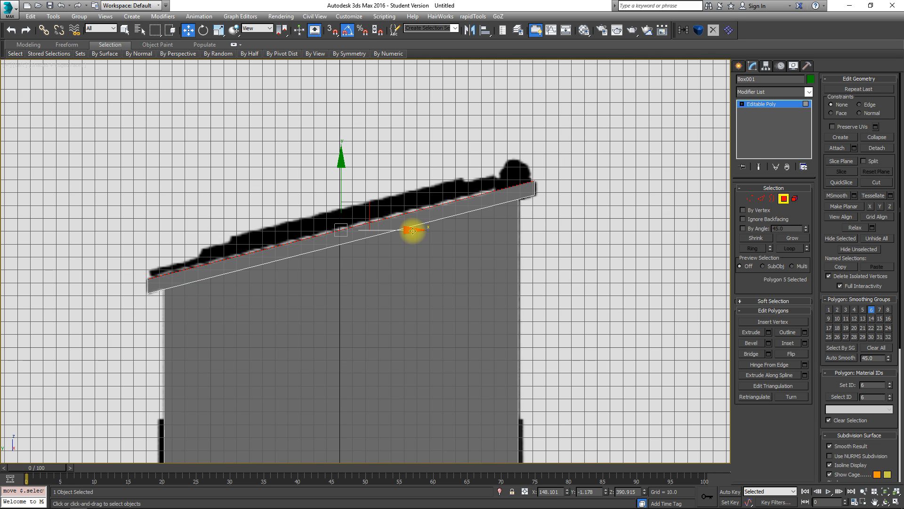
mouse_move(427, 230)
alt+middle_down()
mouse_move(403, 236)
mouse_move(478, 253)
mouse_move(529, 248)
mouse_move(401, 235)
mouse_move(471, 244)
mouse_move(407, 250)
mouse_move(380, 287)
alt+middle_up()
key(t)
key(F2)
scroll(429, 273, down, 5)
scroll(289, 241, up, 4)
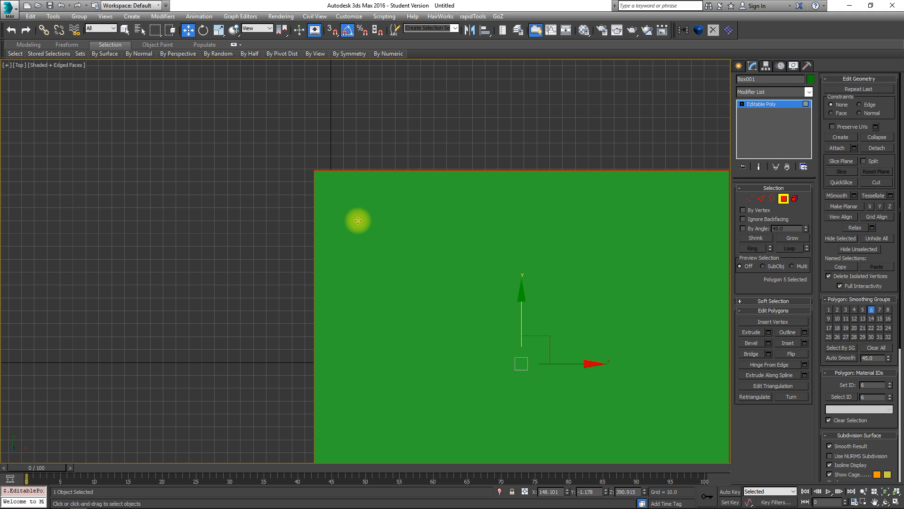
middle_drag(585, 317, 505, 299)
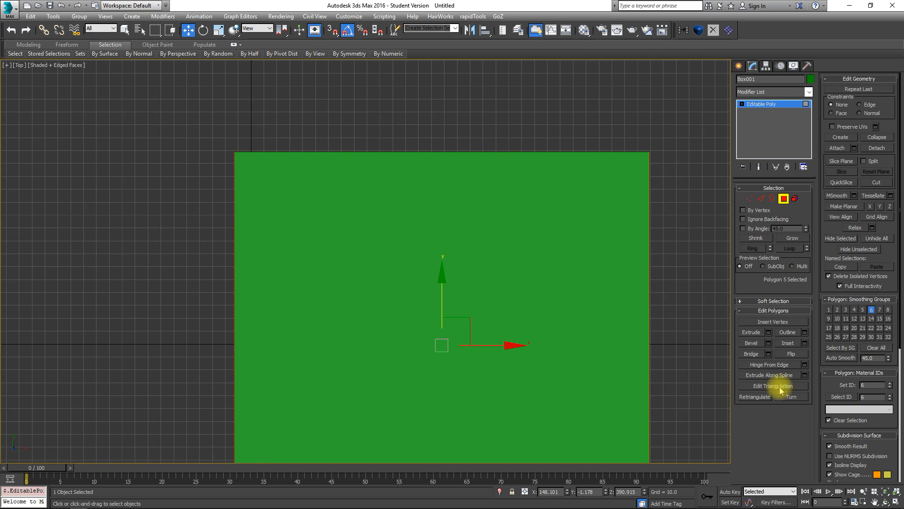
click(805, 344)
key(F3)
scroll(256, 204, up, 5)
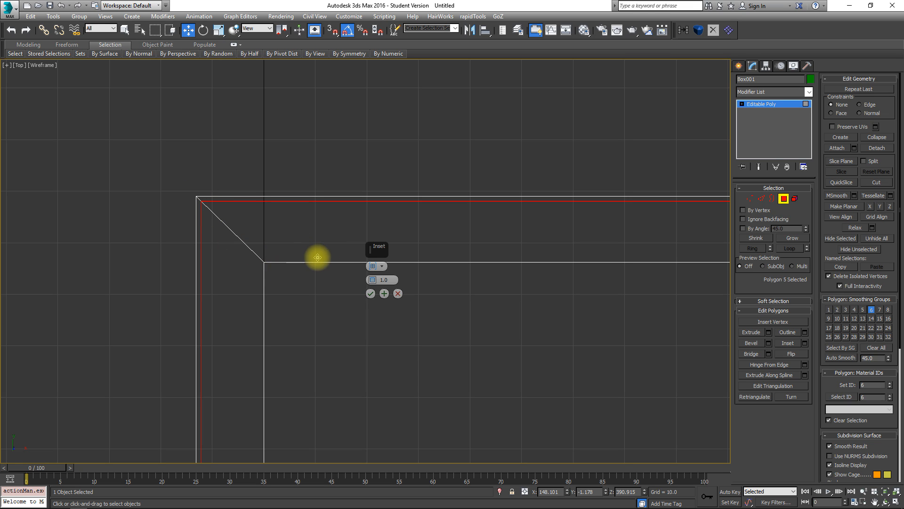
drag(372, 279, 371, 234)
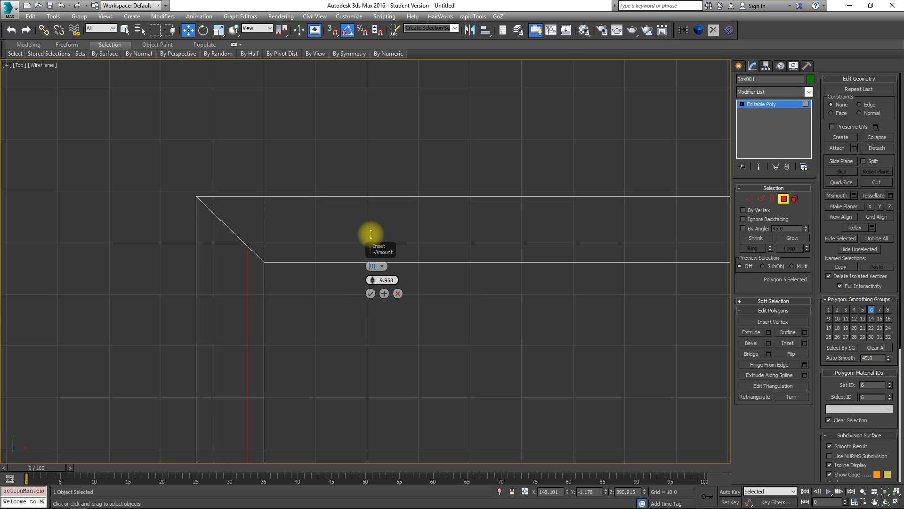
middle_drag(283, 312, 204, 194)
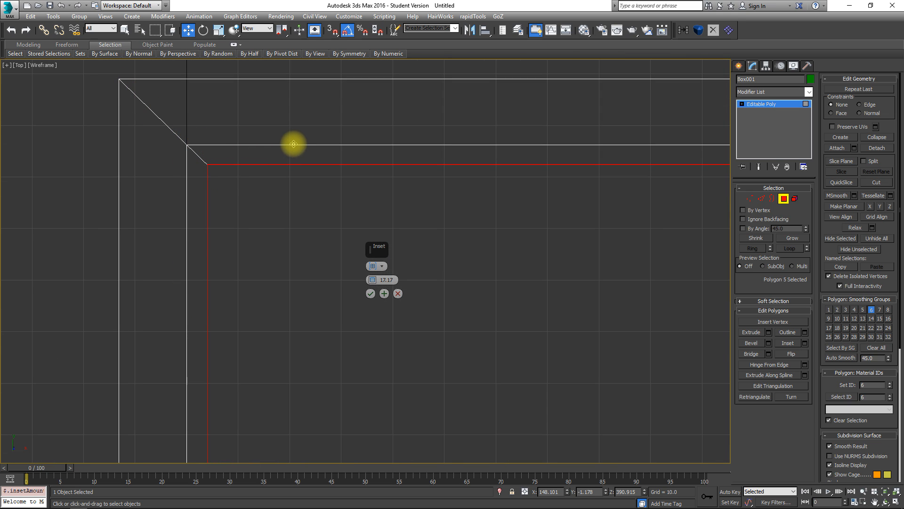
middle_drag(285, 258, 241, 239)
middle_drag(190, 141, 235, 180)
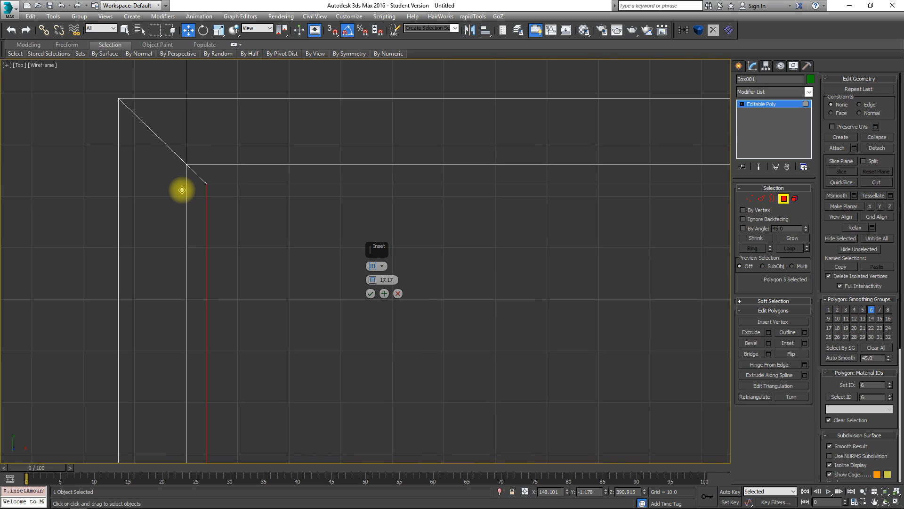
scroll(204, 186, up, 5)
scroll(143, 256, down, 8)
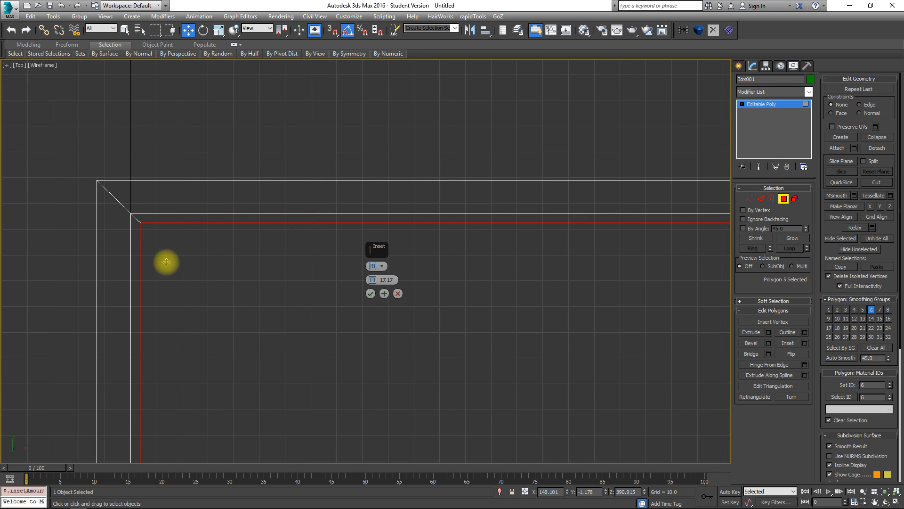
click(370, 293)
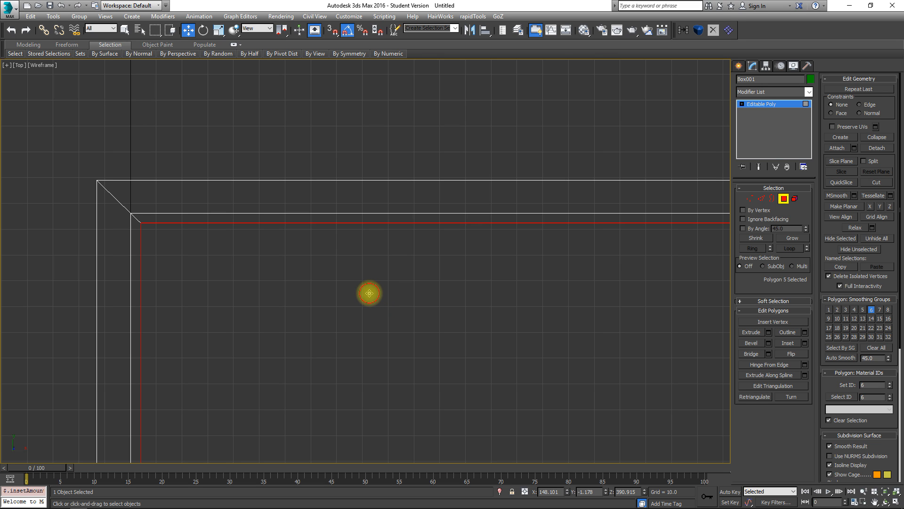
- Examine the inset top polygon and the rim around it from several angles in shaded perspective
middle_drag(394, 287, 348, 281)
key(p)
key(z)
alt+middle_drag(437, 316, 388, 266)
key(F3)
mouse_move(424, 313)
alt+middle_down()
mouse_move(337, 273)
mouse_move(314, 221)
mouse_move(267, 234)
mouse_move(280, 246)
mouse_move(236, 216)
alt+middle_up()
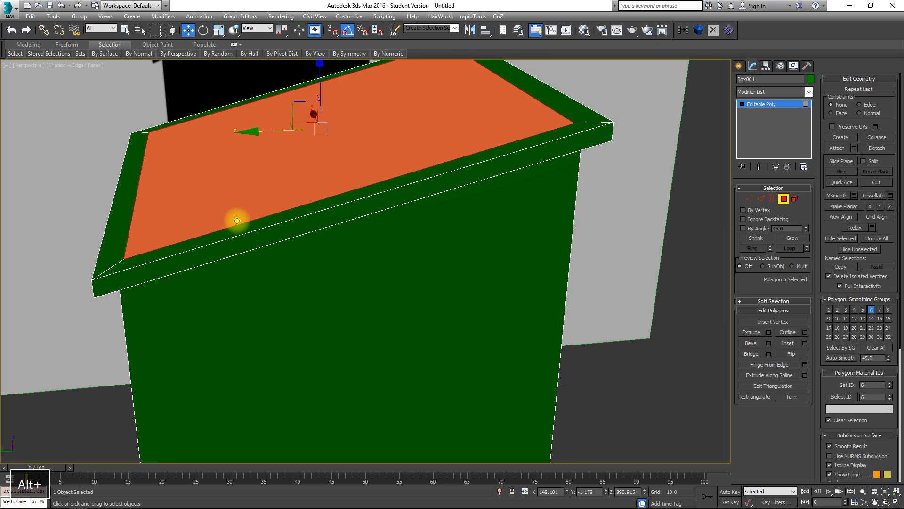
middle_drag(417, 314, 414, 284)
alt+middle_drag(408, 283, 335, 230)
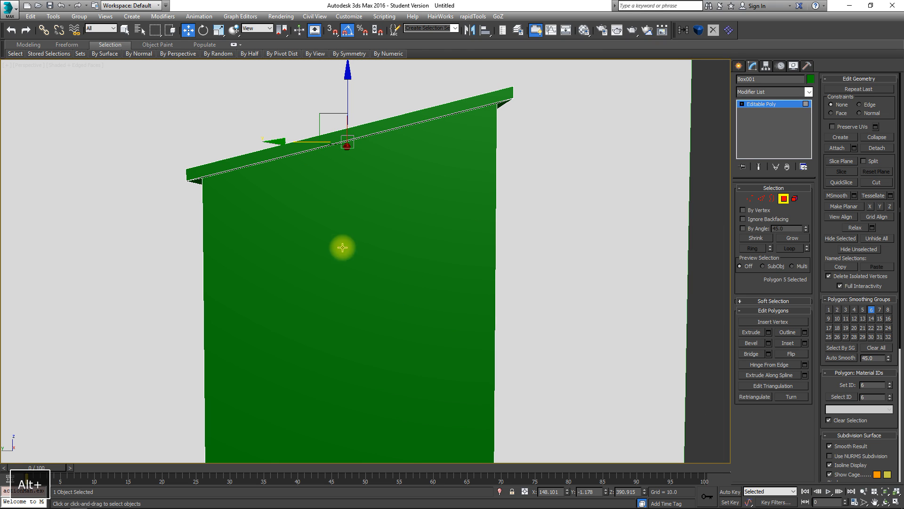
alt+middle_drag(377, 305, 426, 327)
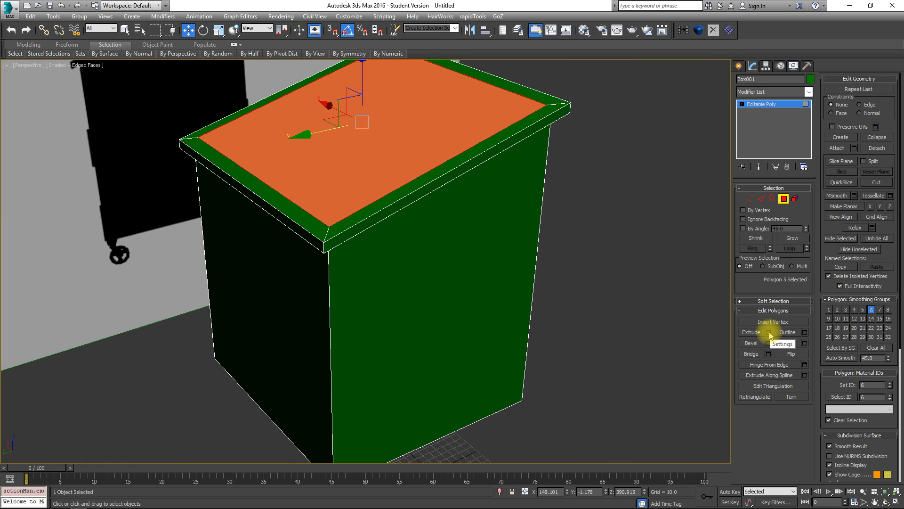
- Extrude the inset top polygon with a height of 0 and apply it
click(770, 333)
alt+middle_drag(318, 182, 254, 192)
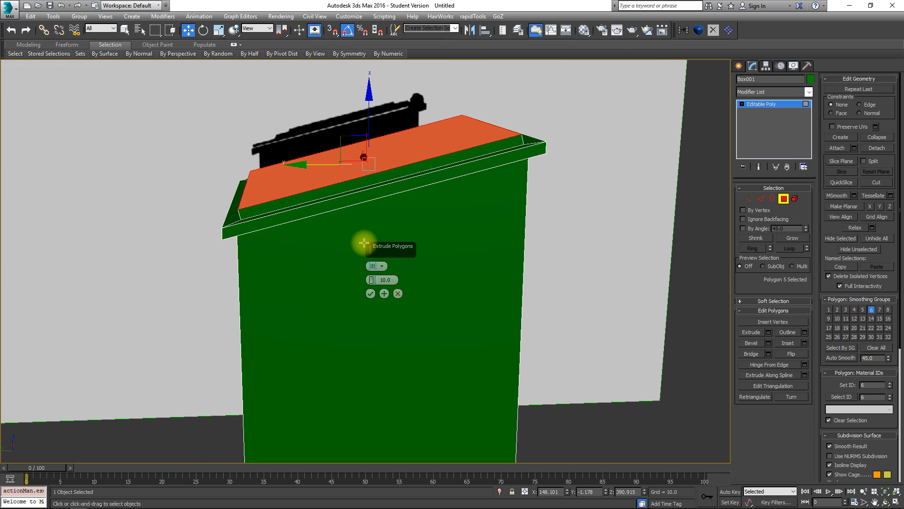
right_click(372, 280)
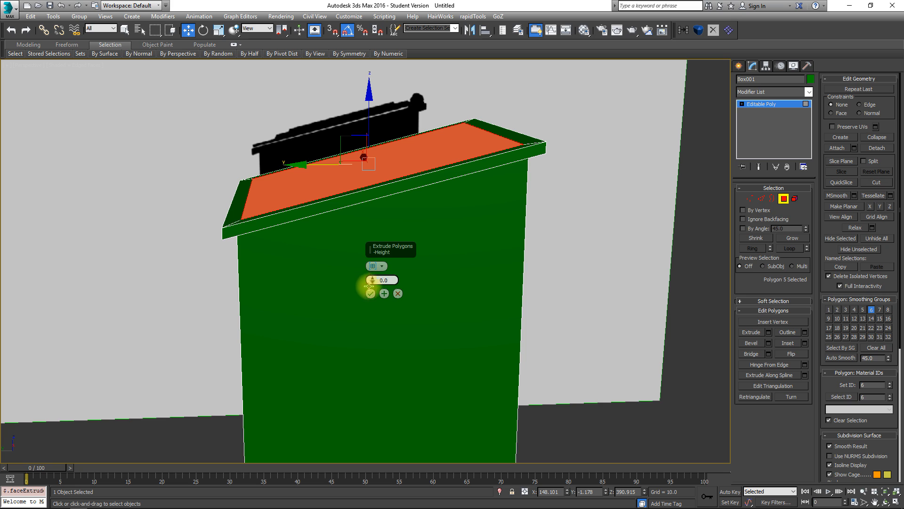
click(370, 293)
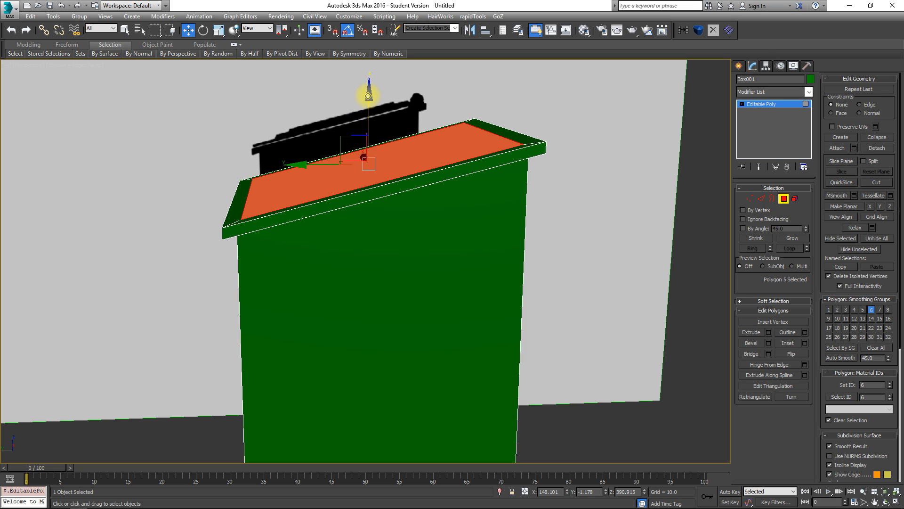
- Move the extruded polygon straight down to about Z 97 to hollow out the body and form its inner floor
key(Delete)
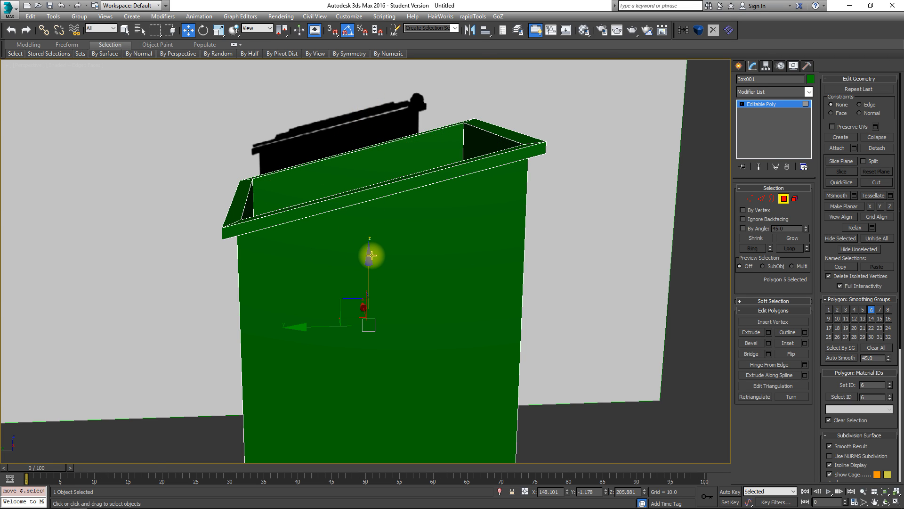
key(l)
key(F3)
scroll(377, 263, down, 5)
scroll(377, 231, up, 1)
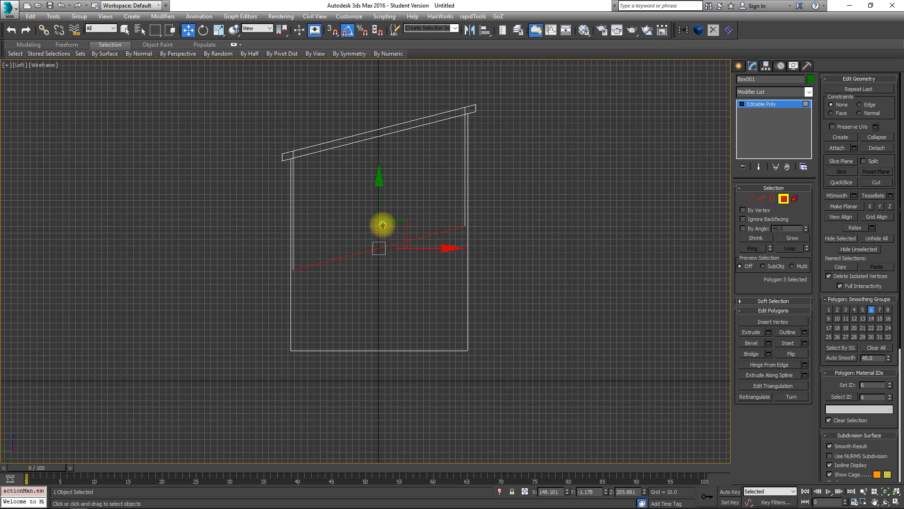
scroll(360, 256, up, 4)
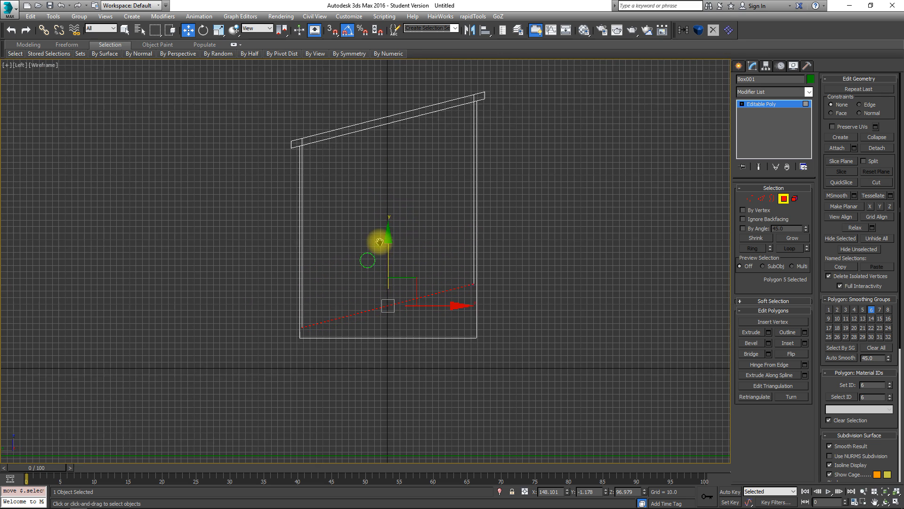
middle_drag(533, 218, 460, 301)
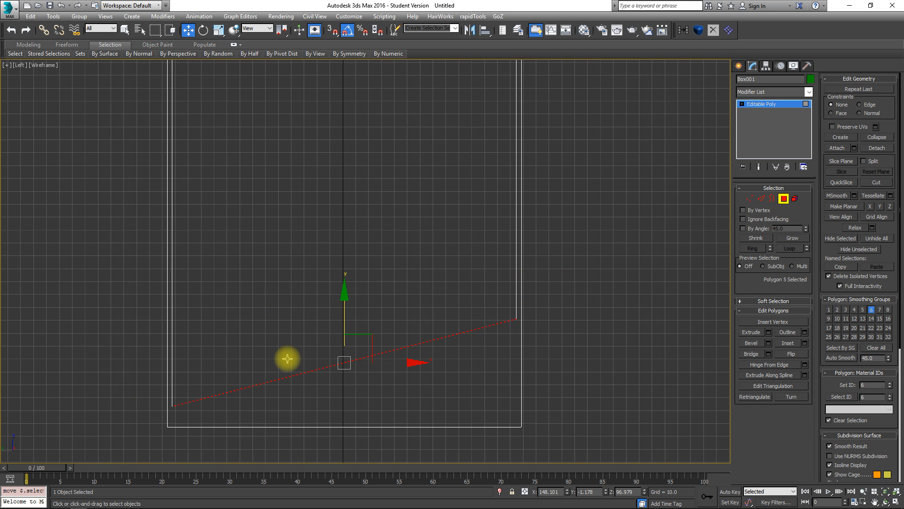
- Try making the sloped inner floor polygon planar in Z, and undo it
click(890, 206)
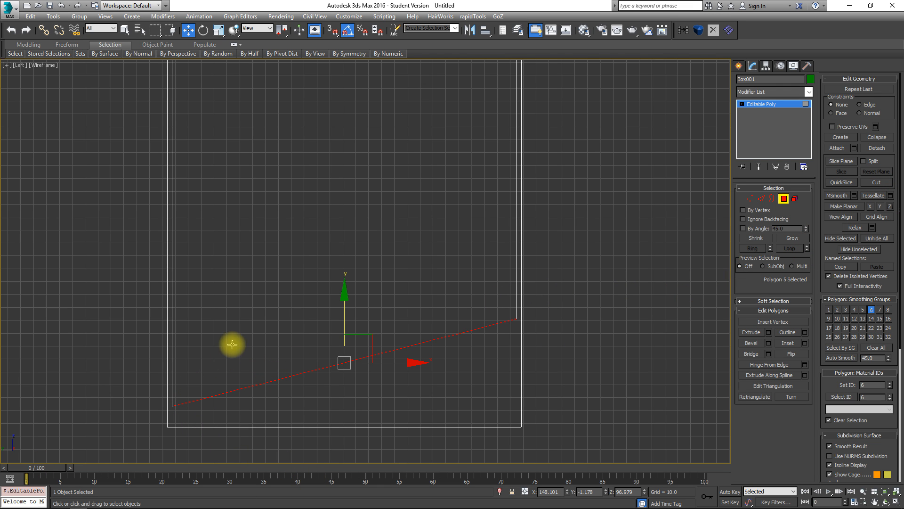
alt+middle_drag(232, 343, 294, 295)
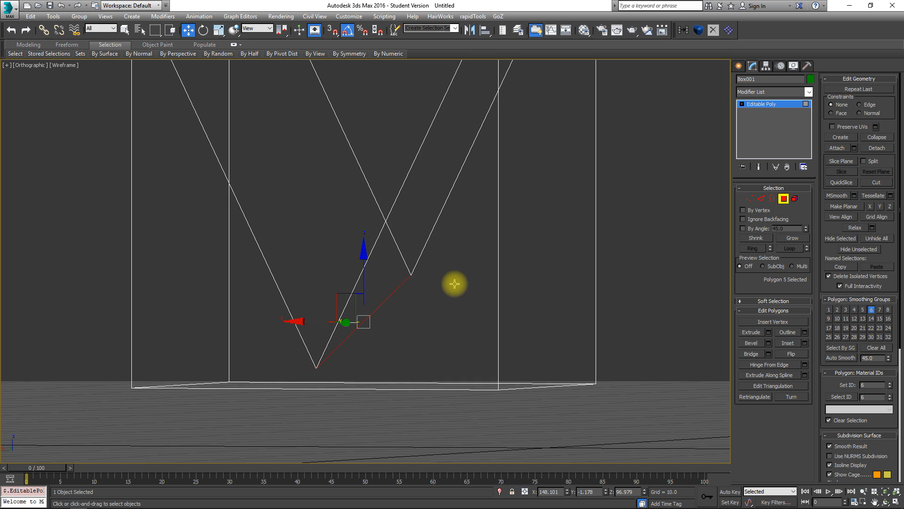
key(ctrl+z)
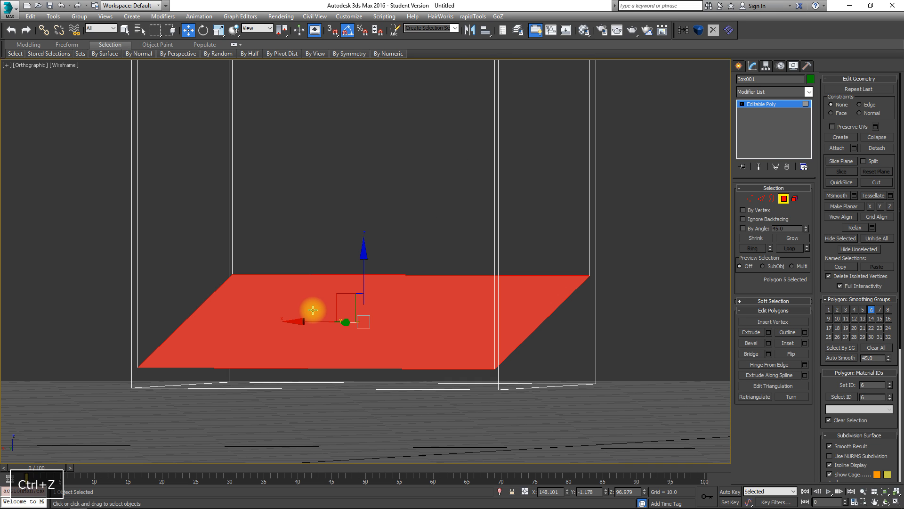
- Try making the inner floor polygon planar in X, and undo it
alt+middle_drag(210, 276, 381, 317)
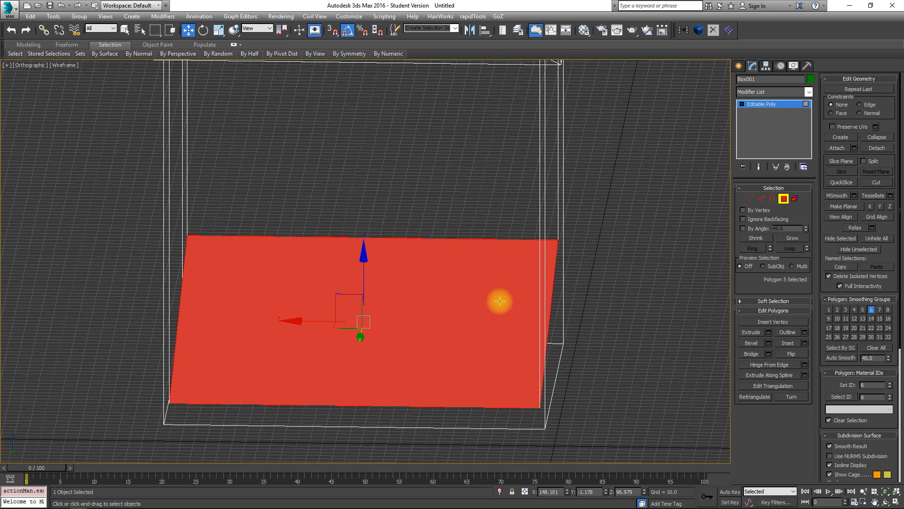
click(871, 206)
mouse_move(460, 275)
alt+middle_down()
mouse_move(383, 276)
mouse_move(459, 288)
alt+middle_up()
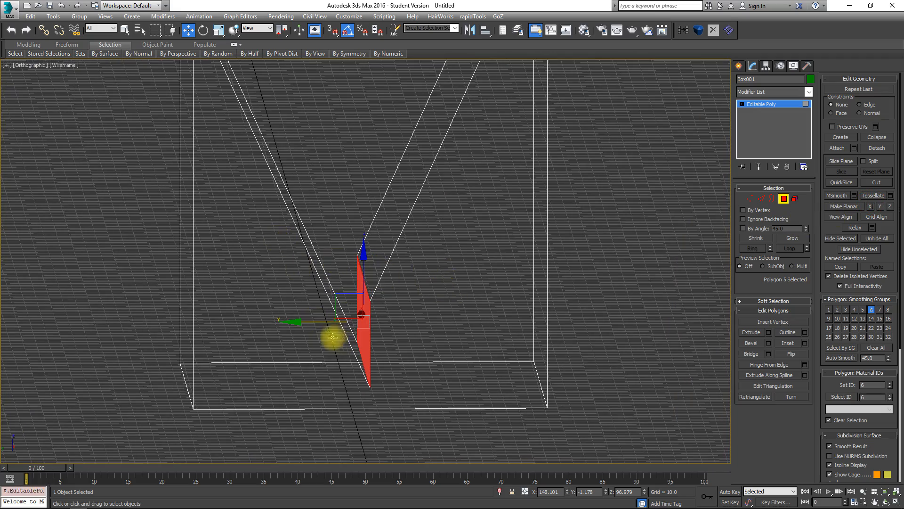
key(ctrl+z)
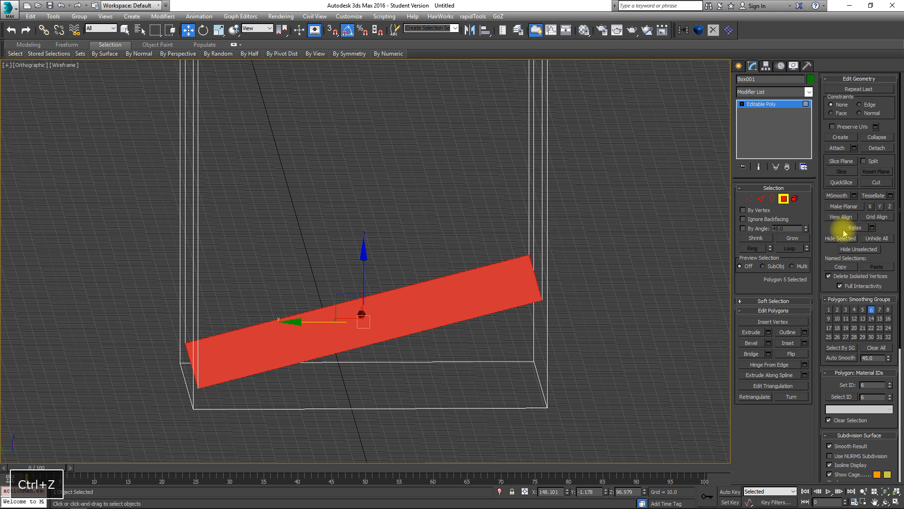
- Try making the inner floor polygon planar in Y, check it in the Left view, and undo it
click(879, 205)
alt+middle_drag(596, 293, 496, 264)
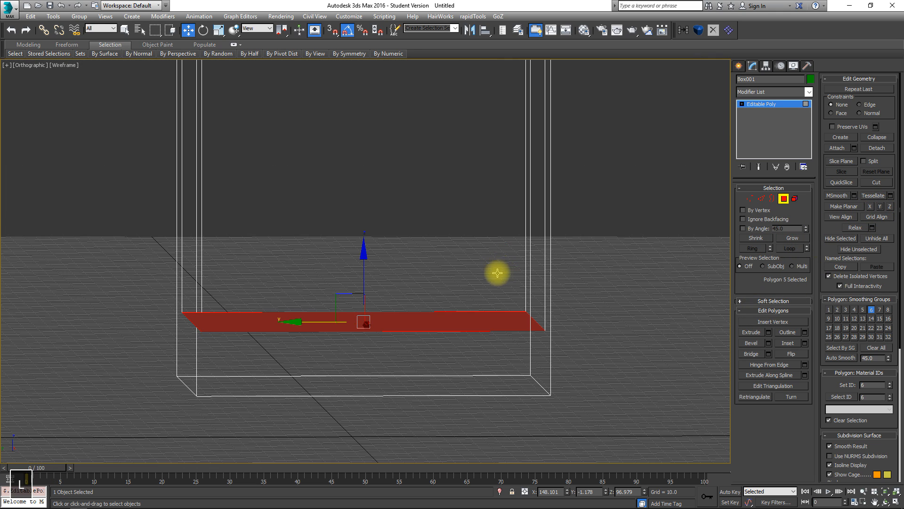
key(l)
key(z)
middle_drag(424, 204, 423, 236)
scroll(420, 248, down, 3)
middle_drag(492, 249, 493, 287)
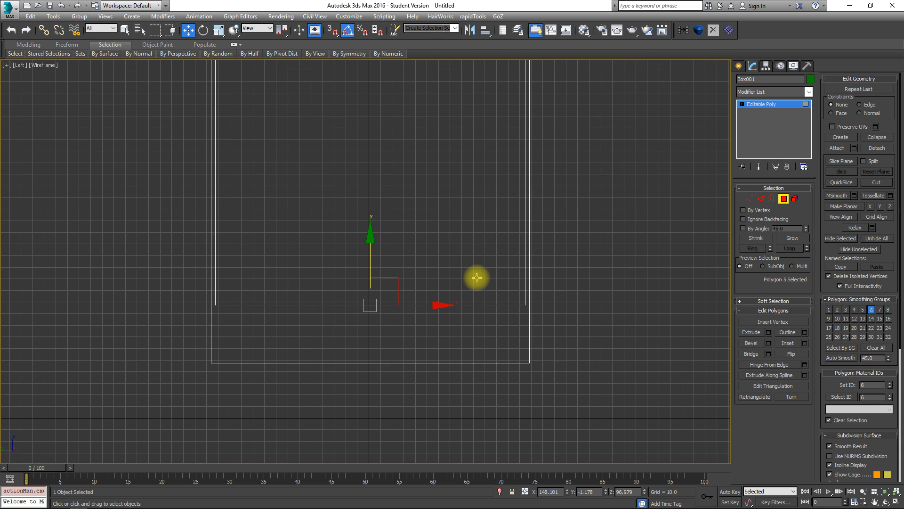
key(ctrl+z)
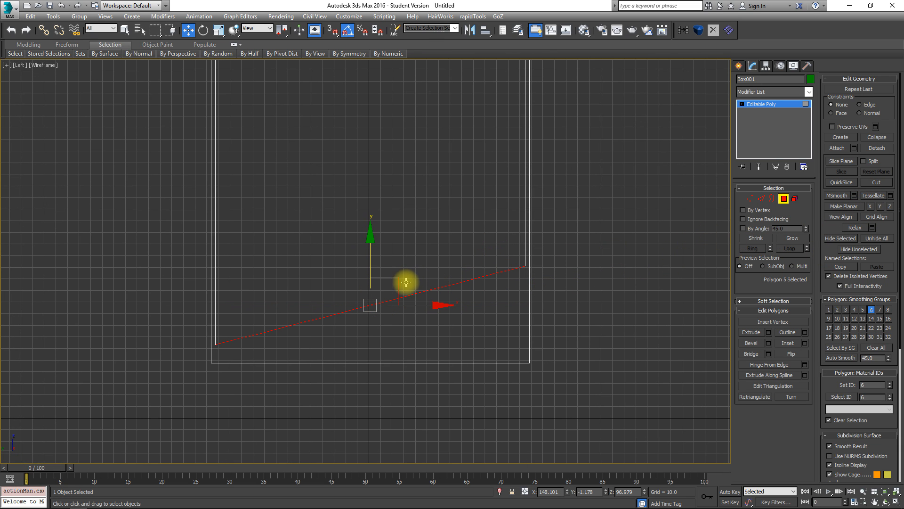
- Leave polygon editing and apply Reset XForm to the whole box
middle_drag(414, 231, 422, 271)
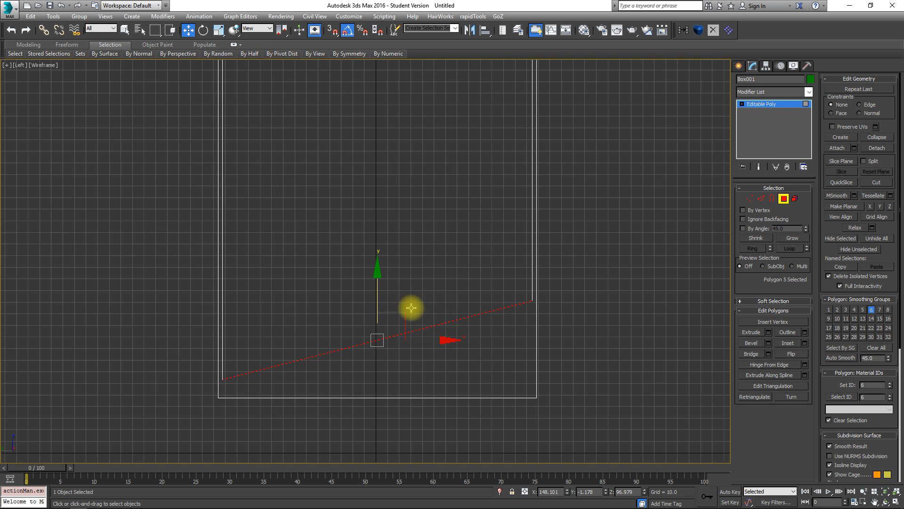
key(p)
alt+middle_drag(427, 283, 283, 182)
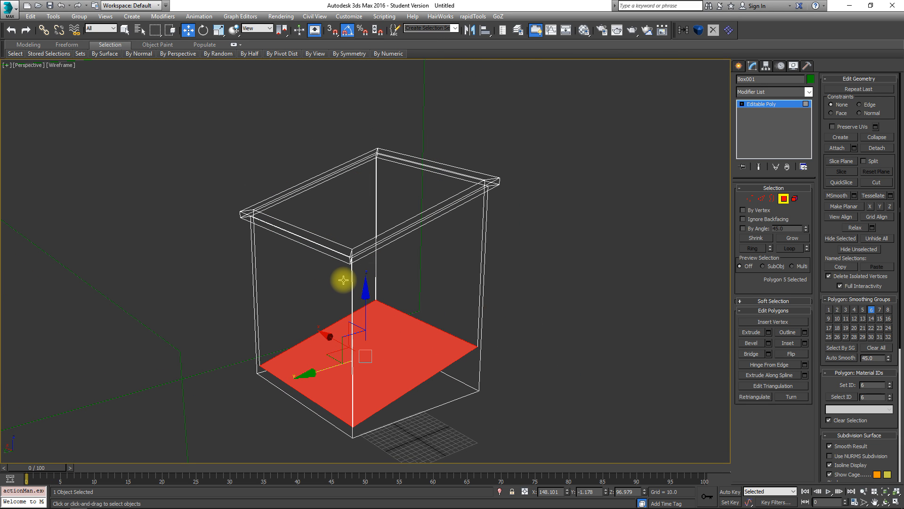
key(l)
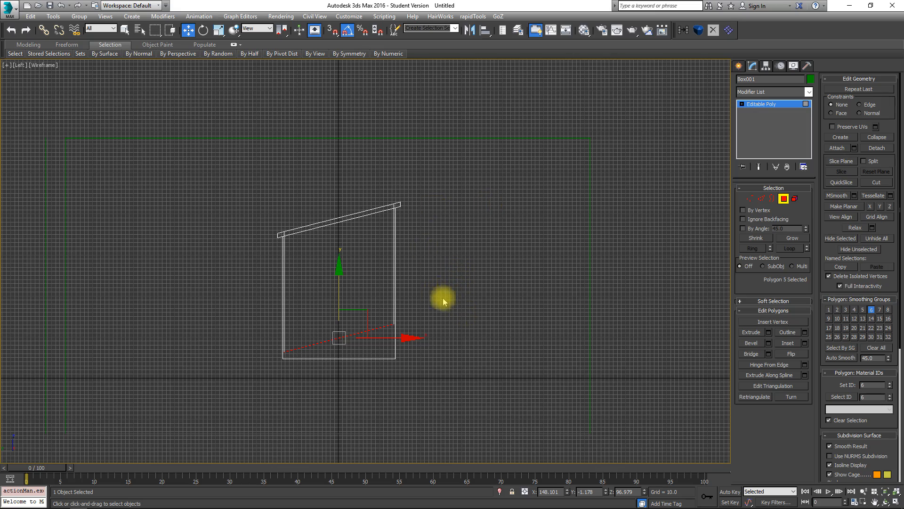
mouse_move(430, 263)
alt+middle_down()
mouse_move(486, 269)
mouse_move(426, 252)
alt+middle_up()
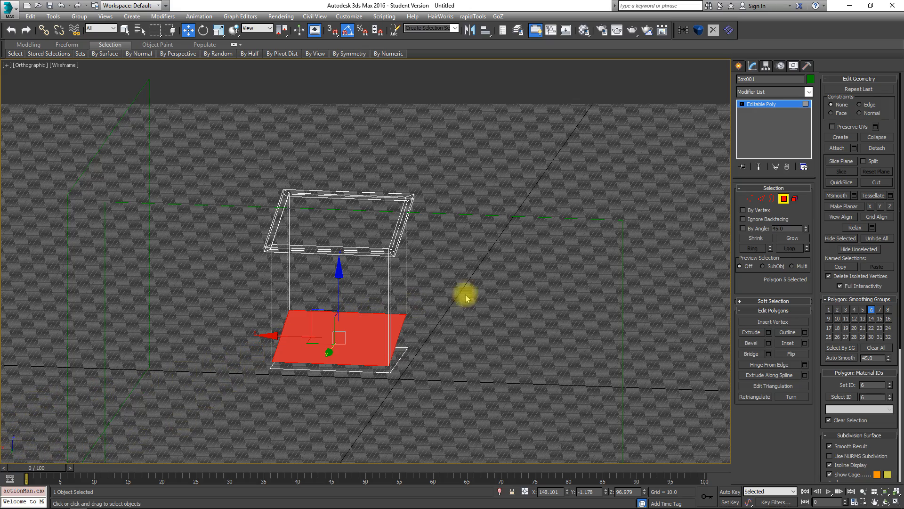
click(784, 198)
alt+middle_drag(453, 314, 380, 268)
key(p)
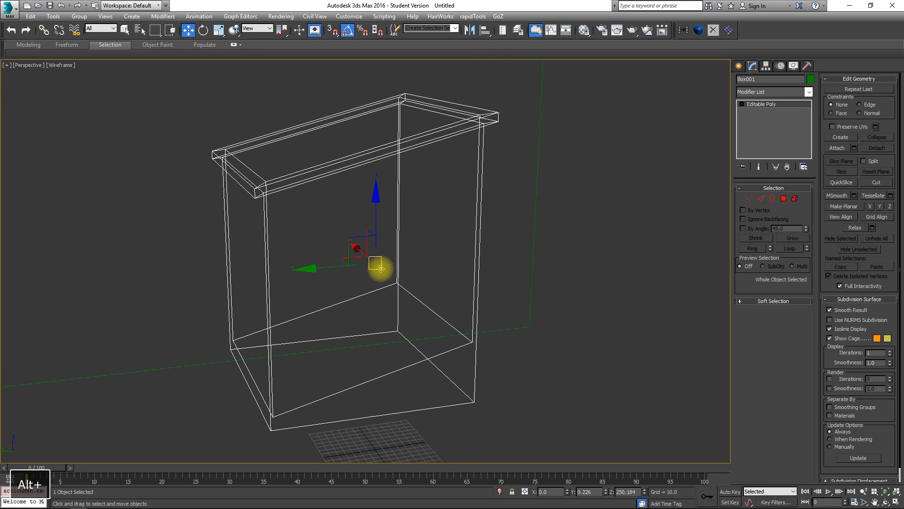
click(808, 66)
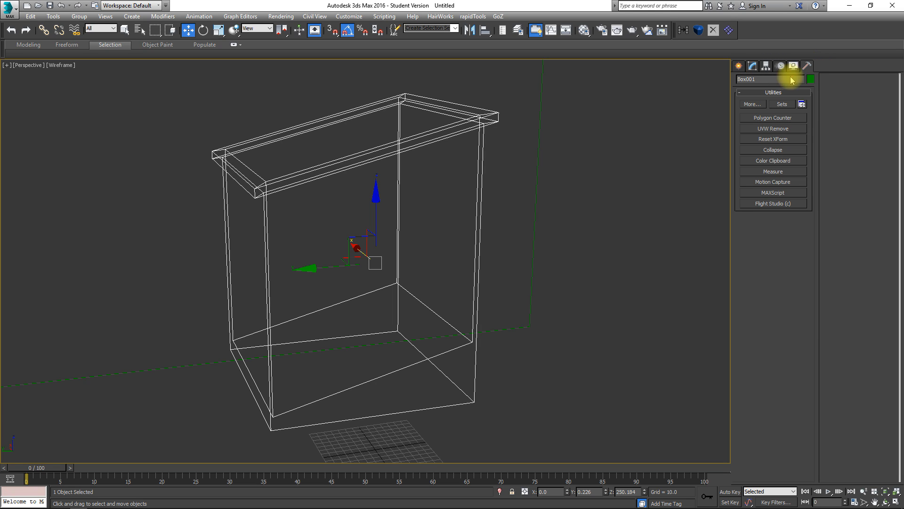
click(765, 141)
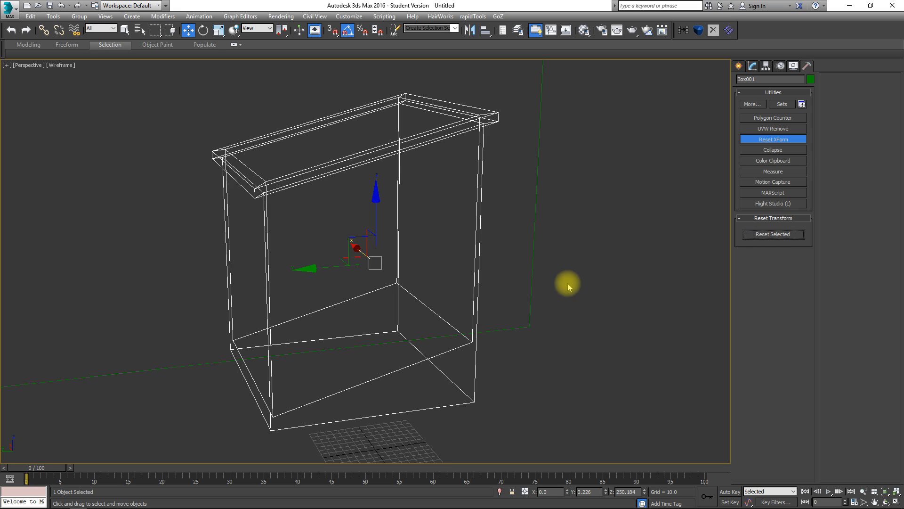
- Collapse the XForm modifier into the box's editable poly
click(752, 66)
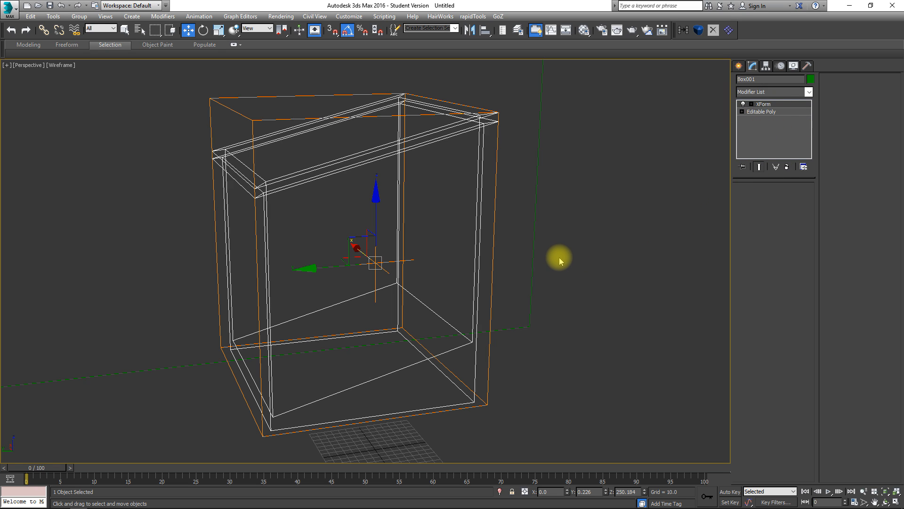
right_click(760, 104)
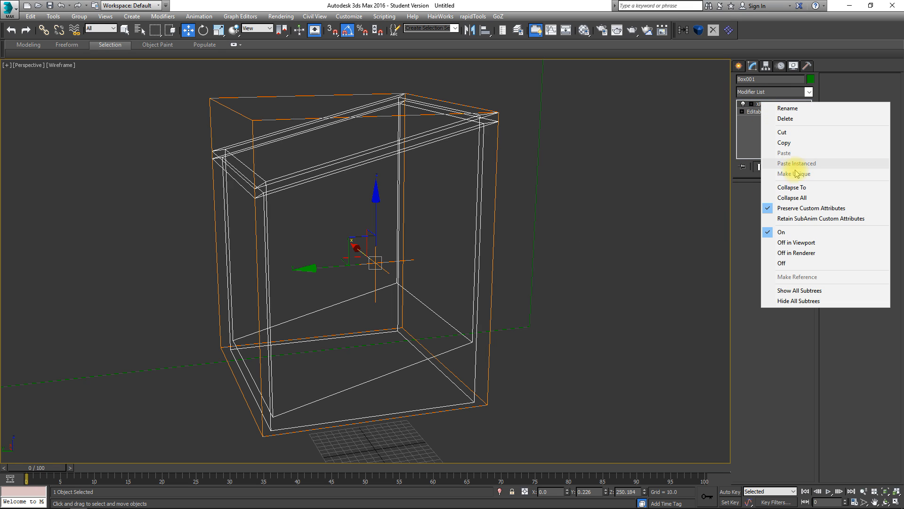
click(802, 188)
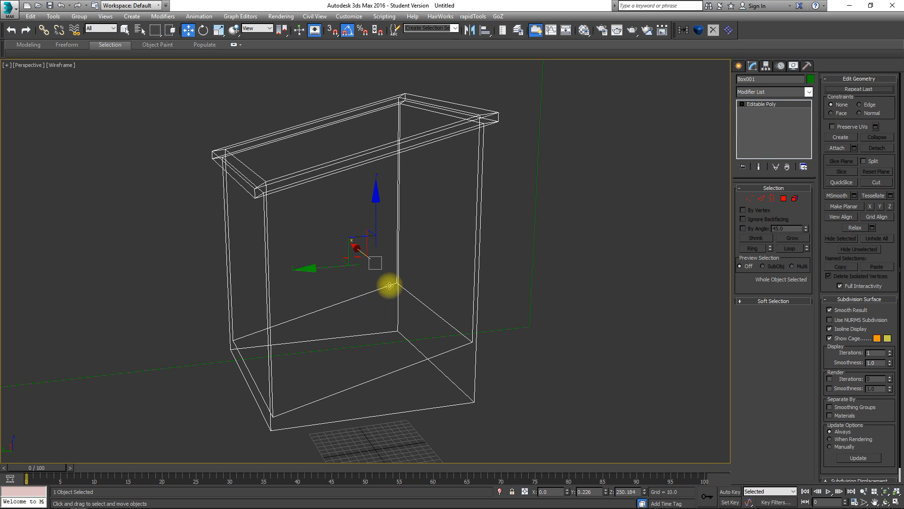
- Make the sloped inner floor polygon planar in Z and check it in the Left view
click(783, 199)
click(373, 339)
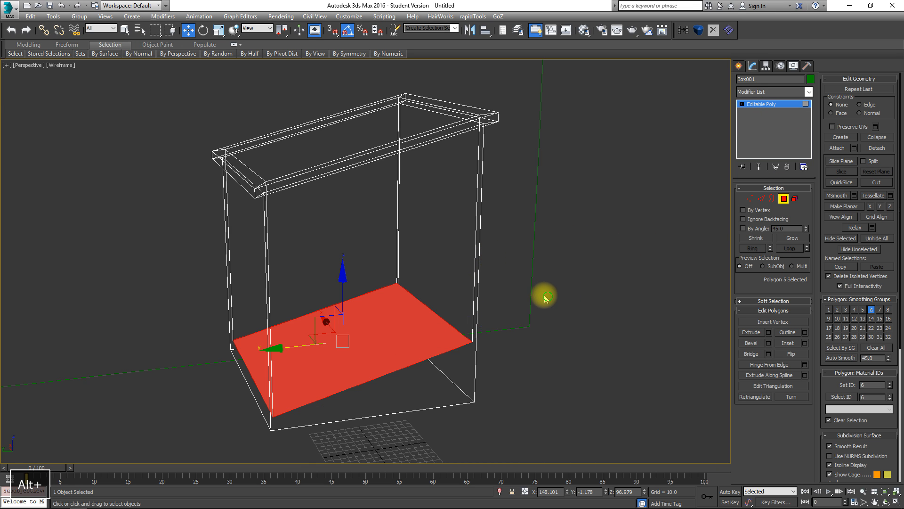
alt+middle_drag(541, 297, 803, 218)
click(891, 206)
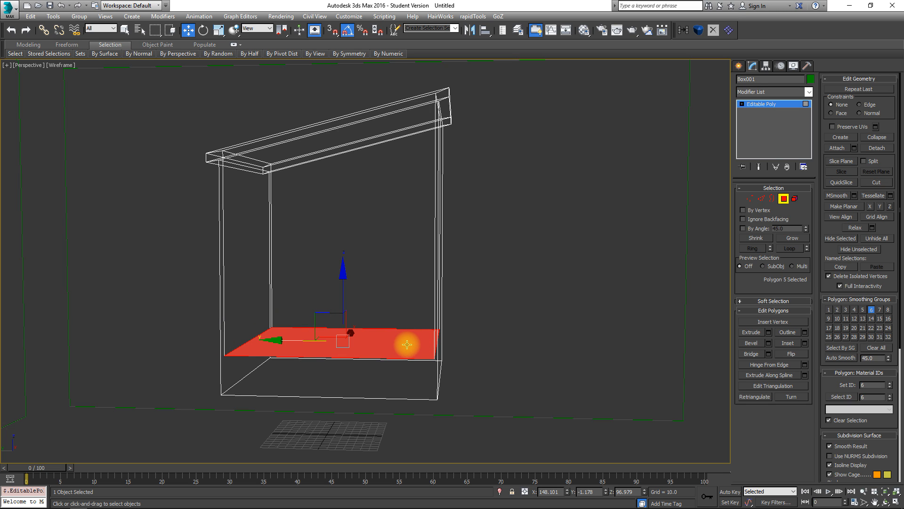
key(f)
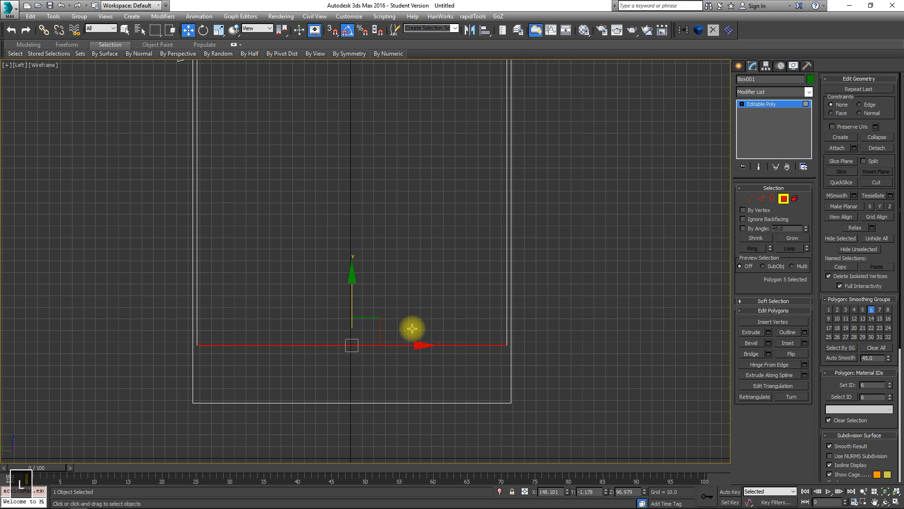
key(l)
- Move the inner floor polygon straight down to about Z 53, just above the body's underside
middle_drag(404, 329, 458, 343)
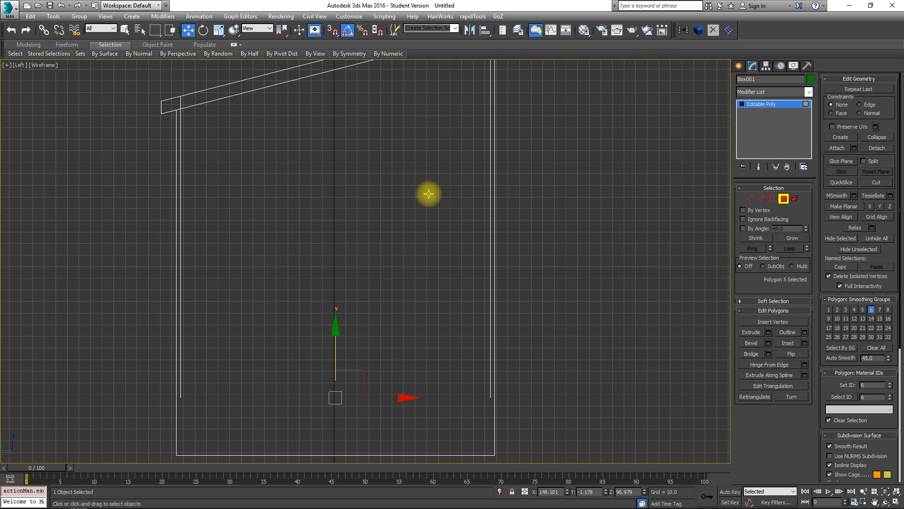
middle_drag(404, 214, 476, 170)
middle_drag(417, 292, 471, 225)
drag(462, 220, 431, 284)
scroll(323, 327, up, 6)
middle_drag(436, 219, 324, 316)
scroll(348, 332, down, 9)
- Examine the hollow body and its inner floor with shading in the Perspective view
key(p)
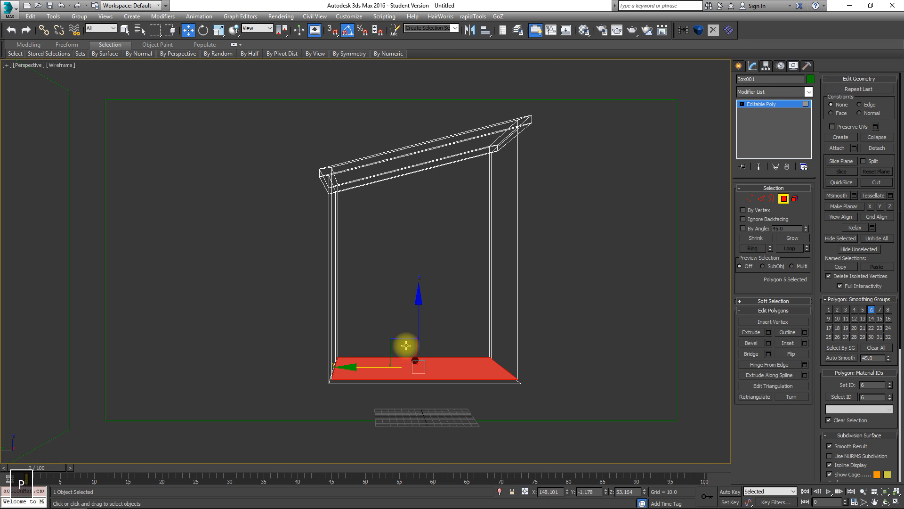
key(F3)
mouse_move(410, 323)
alt+middle_down()
mouse_move(420, 326)
mouse_move(434, 311)
mouse_move(346, 296)
mouse_move(378, 288)
alt+middle_up()
scroll(378, 288, up, 5)
scroll(290, 289, up, 2)
middle_drag(288, 274, 233, 200)
scroll(283, 251, down, 2)
scroll(336, 351, down, 2)
middle_drag(337, 351, 321, 304)
scroll(259, 282, down, 5)
alt+middle_drag(278, 273, 381, 218)
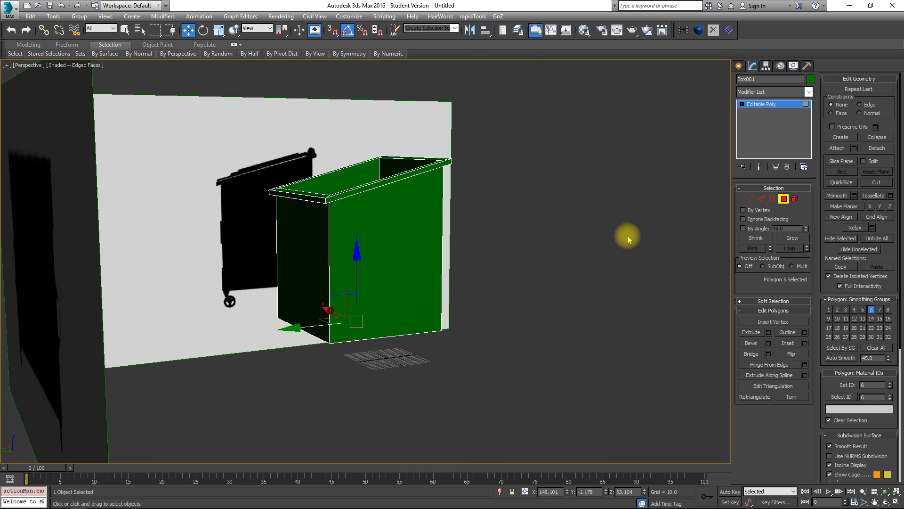
- Connect the ring of four outer vertical edges with one segment
click(760, 199)
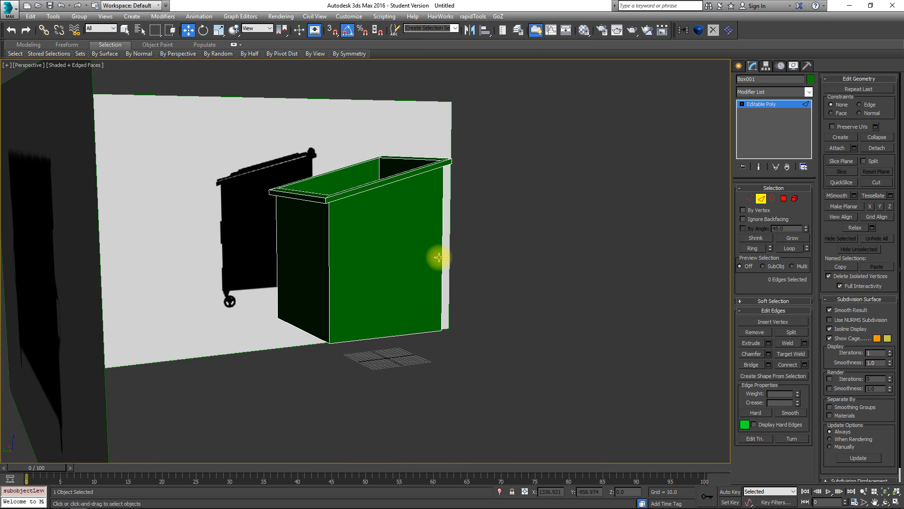
key(l)
key(z)
middle_drag(412, 275, 586, 273)
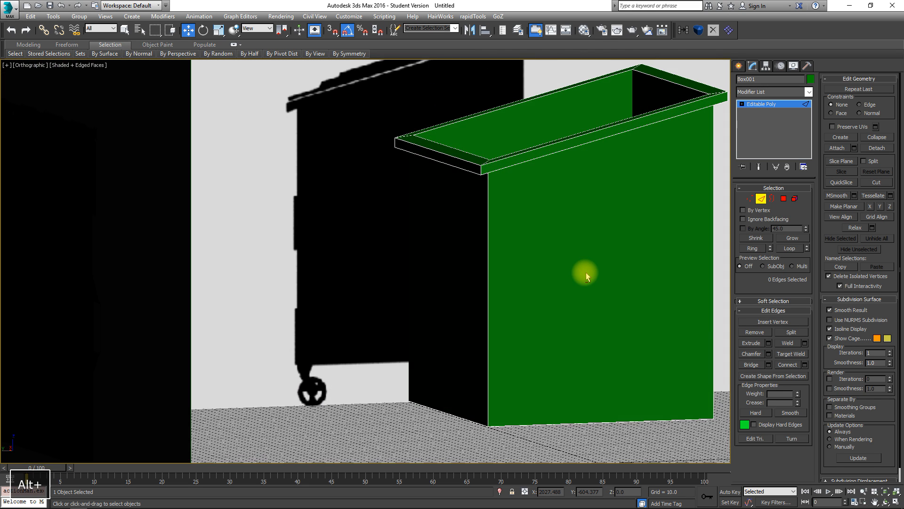
click(488, 264)
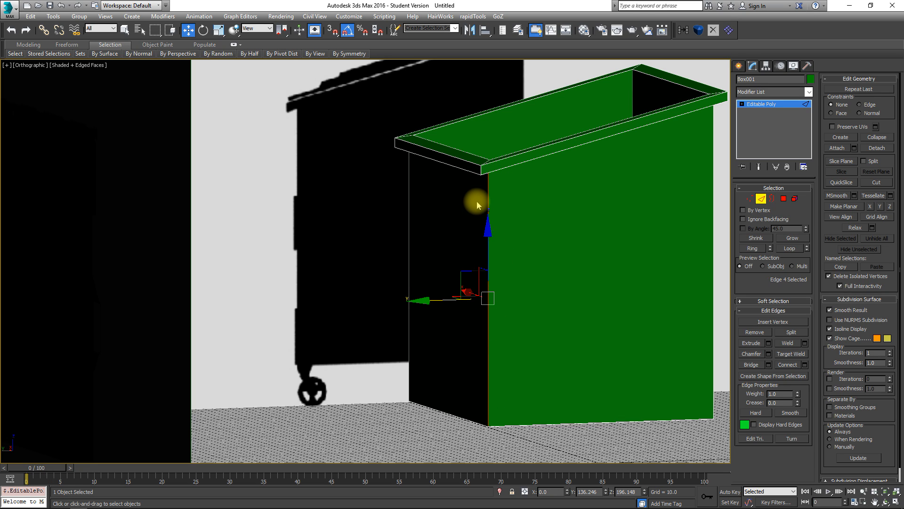
click(756, 248)
alt+middle_drag(404, 157, 497, 321)
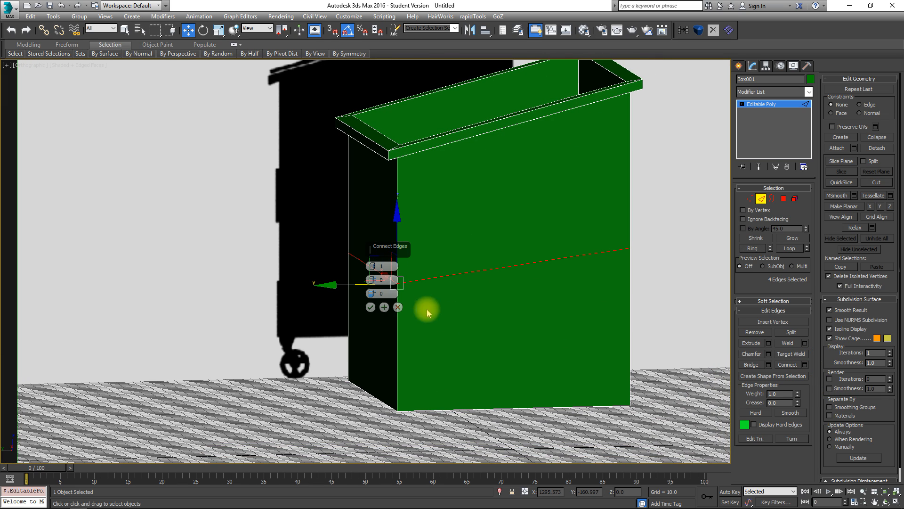
click(370, 307)
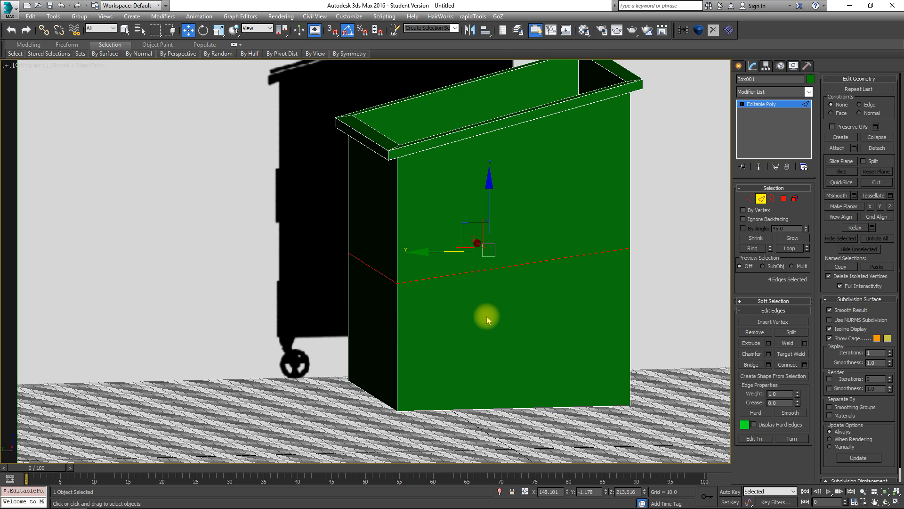
- Make the new edge loop planar in Z and raise it to about Z 245, matching the upper panel's top in the reference
key(l)
scroll(497, 271, up, 4)
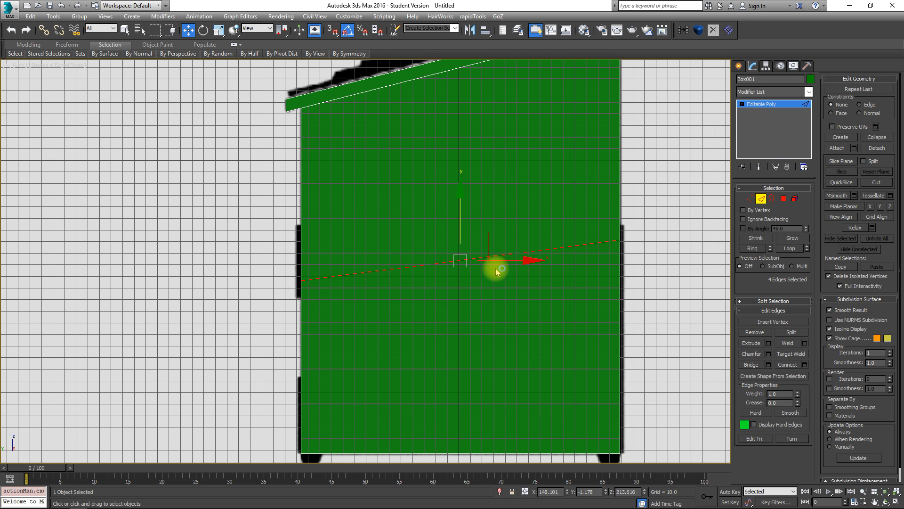
key(g)
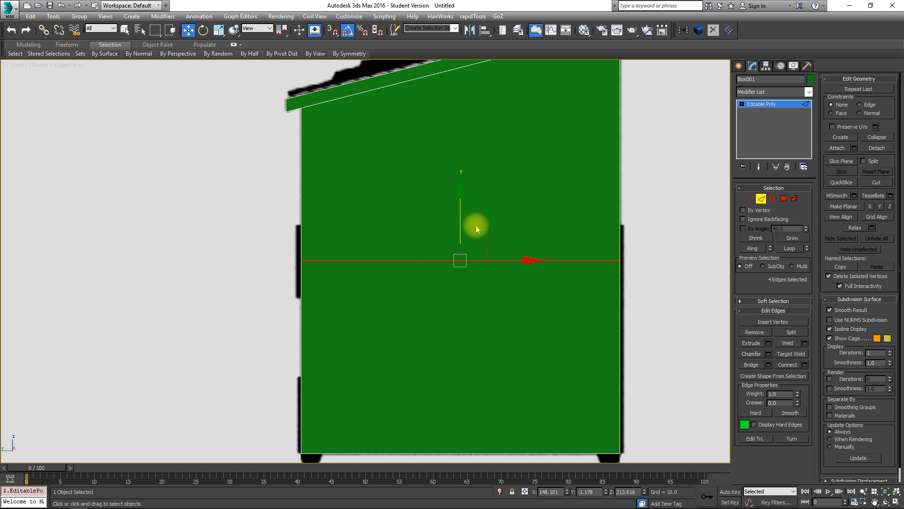
drag(456, 199, 457, 162)
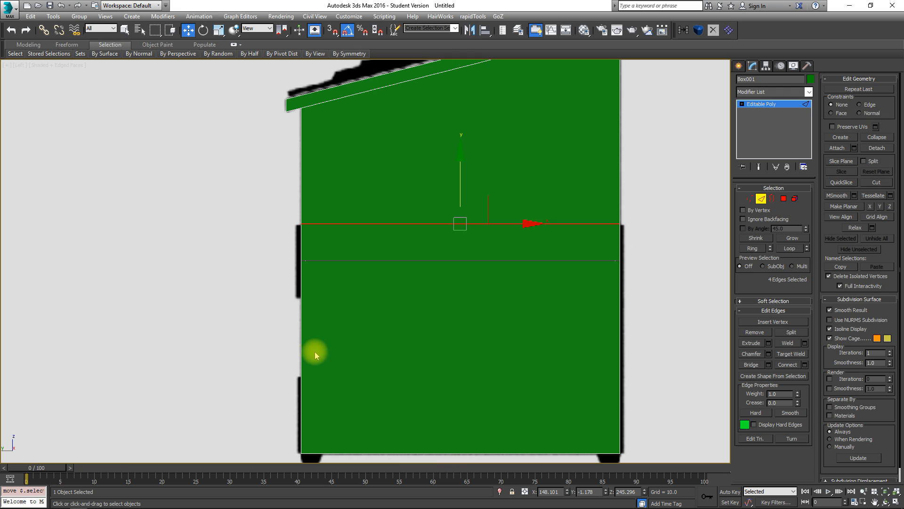
- Connect the vertical edges below the loop and raise the new loop to the bottom of the reference's upper panel
click(301, 329)
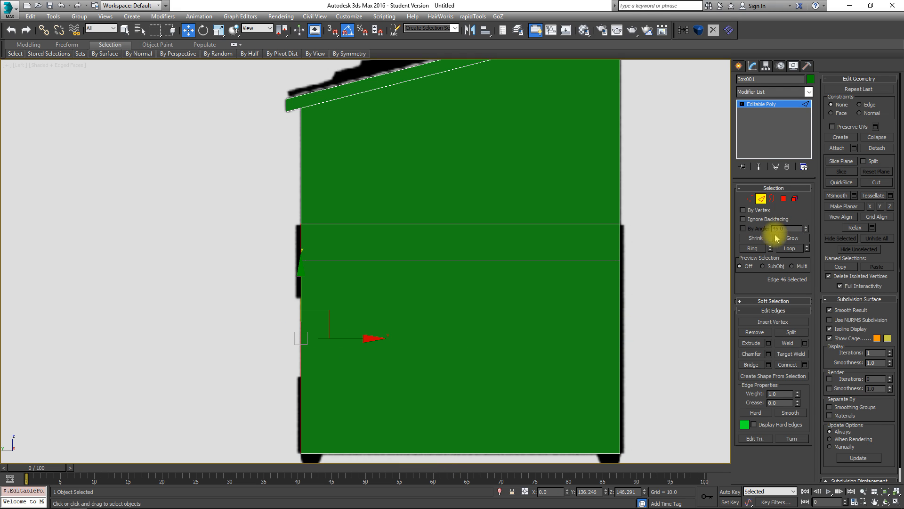
click(753, 249)
click(787, 364)
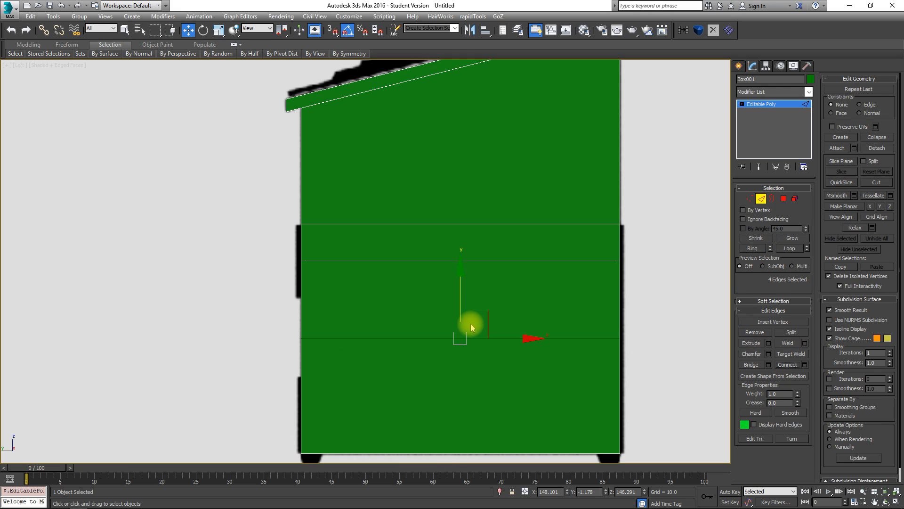
drag(460, 271, 460, 231)
- Connect the ring of lowest vertical edges with a third loop along the top of the reference's lower panel
click(301, 340)
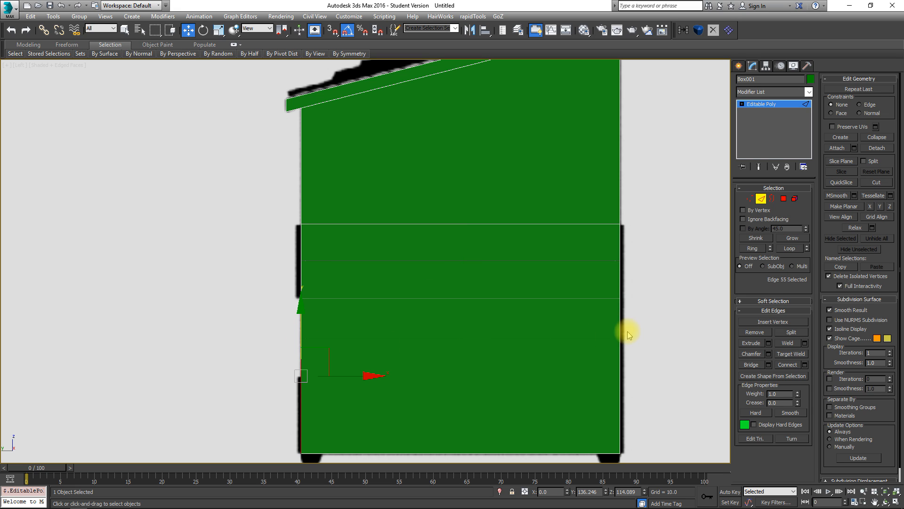
click(754, 248)
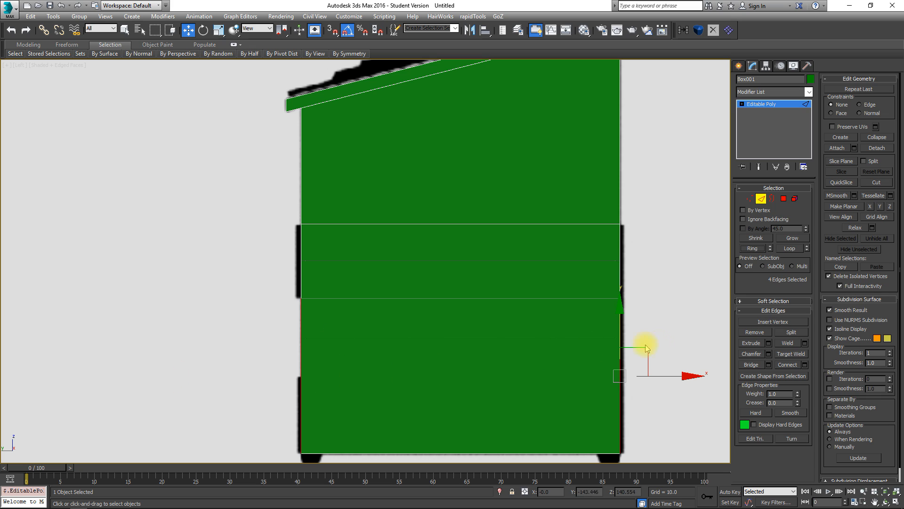
click(786, 365)
middle_drag(313, 379, 268, 293)
scroll(405, 297, up, 5)
scroll(397, 293, down, 3)
scroll(302, 280, down, 3)
mouse_move(456, 264)
middle_down()
mouse_move(422, 283)
mouse_move(391, 320)
mouse_move(398, 317)
middle_up()
- Select the second and lowest band polygons on the low-rim side, plus the three lower band polygons on the opposite side
key(p)
alt+middle_drag(342, 247, 535, 195)
click(783, 198)
click(397, 200)
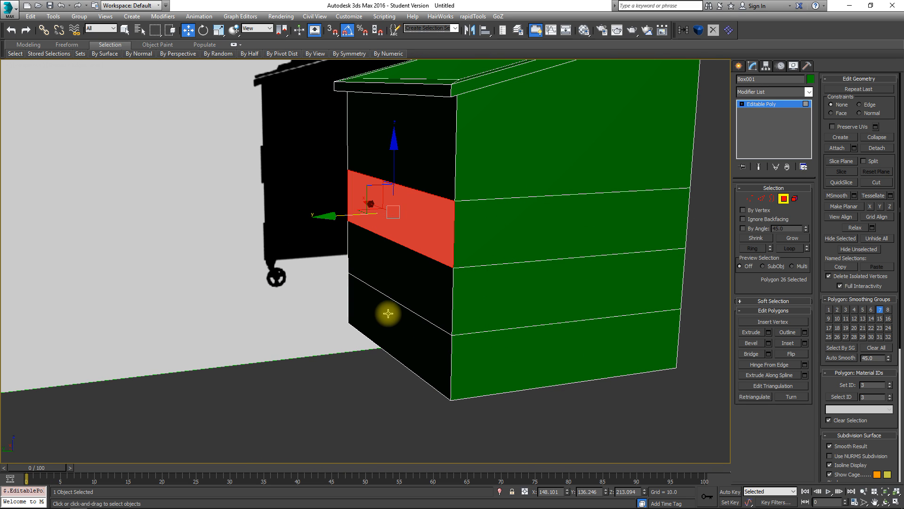
ctrl+click(387, 313)
alt+middle_drag(490, 325, 448, 230)
ctrl+click(448, 230)
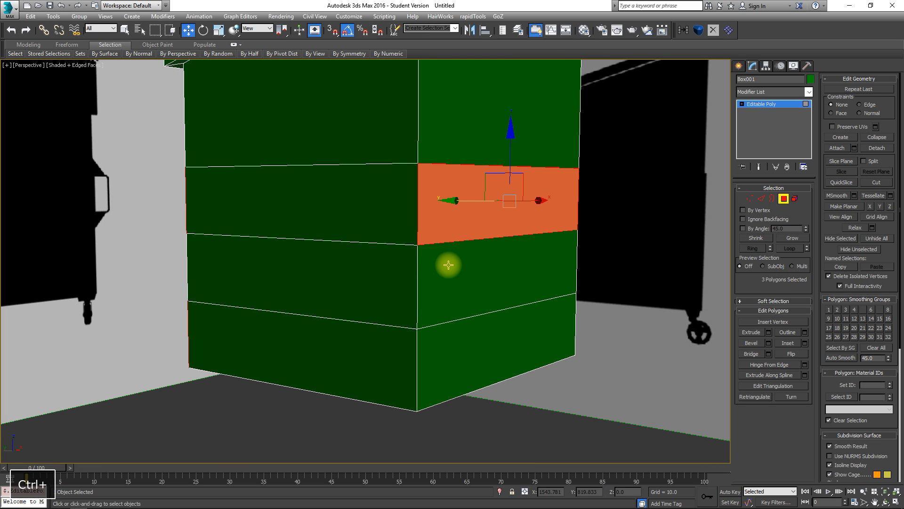
ctrl+click(448, 262)
ctrl+click(454, 345)
alt+middle_drag(454, 345, 502, 243)
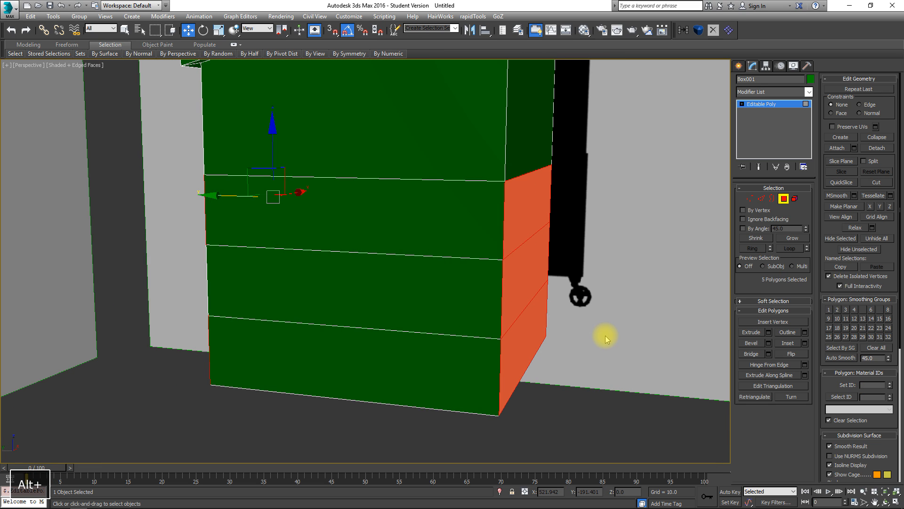
- Extrude the five selected side polygons outward by 4.316 to match the reference silhouette
key(l)
scroll(561, 202, up, 5)
middle_drag(561, 202, 558, 236)
click(768, 333)
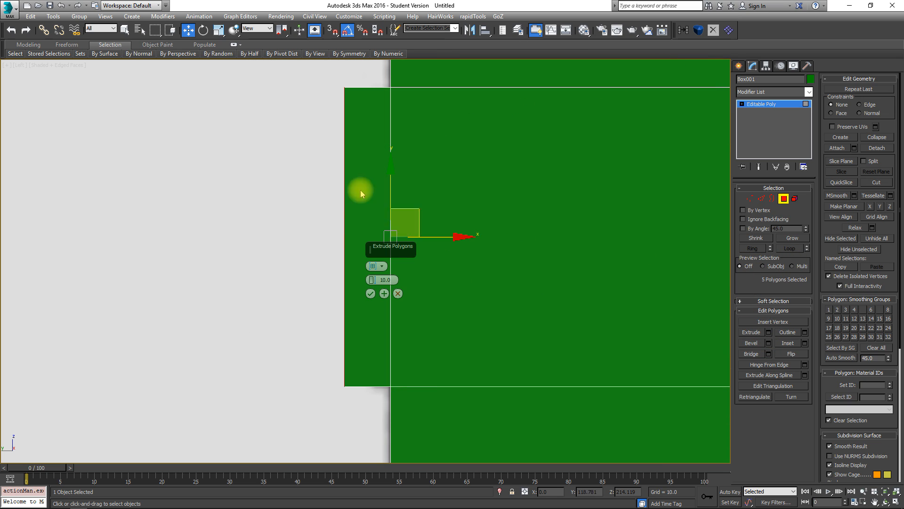
drag(372, 280, 367, 302)
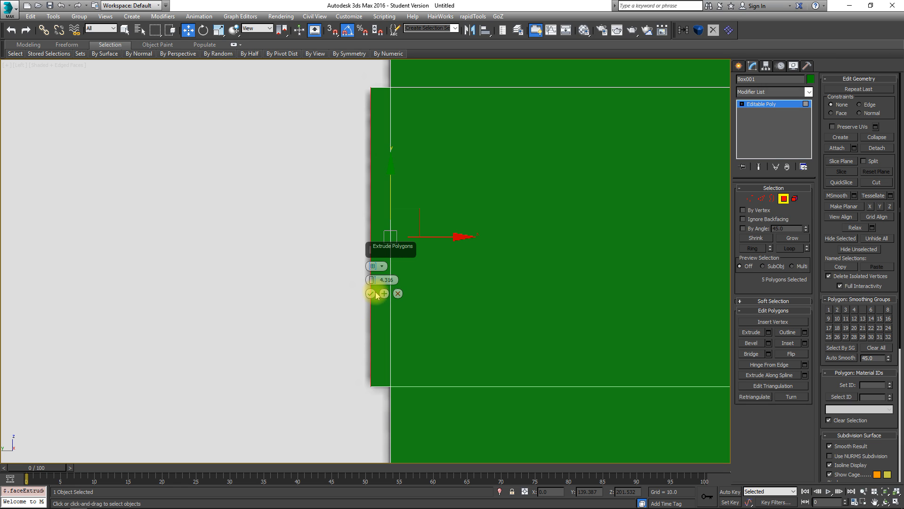
click(369, 293)
scroll(323, 218, down, 6)
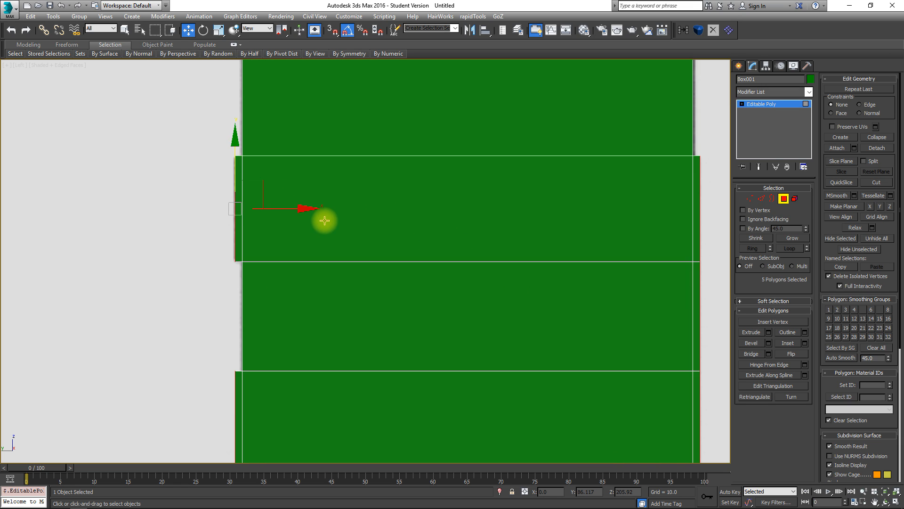
key(p)
alt+middle_drag(420, 234, 509, 297)
scroll(307, 288, up, 3)
alt+middle_drag(307, 288, 444, 259)
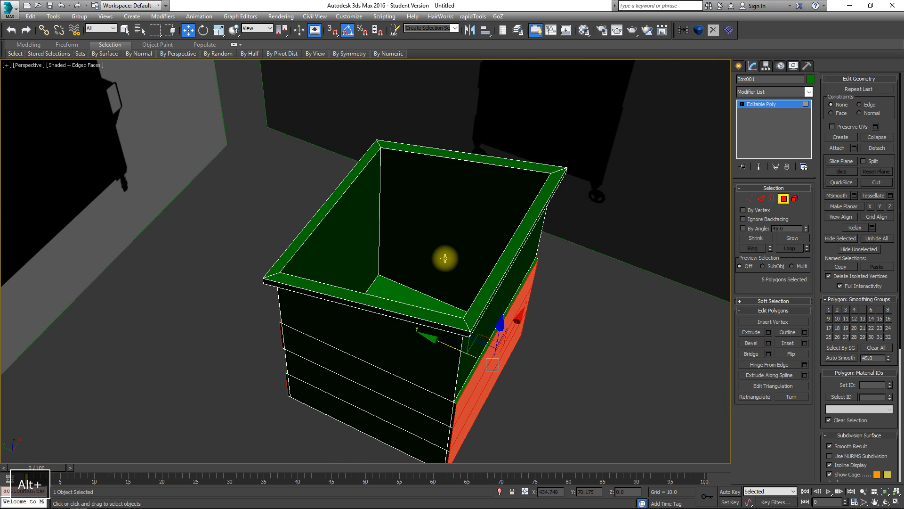
- Inspect the extruded side panels from several angles and compare the body with the front reference
alt+middle_drag(515, 264, 295, 272)
scroll(375, 307, down, 5)
alt+middle_drag(376, 307, 511, 188)
key(f)
scroll(382, 217, down, 3)
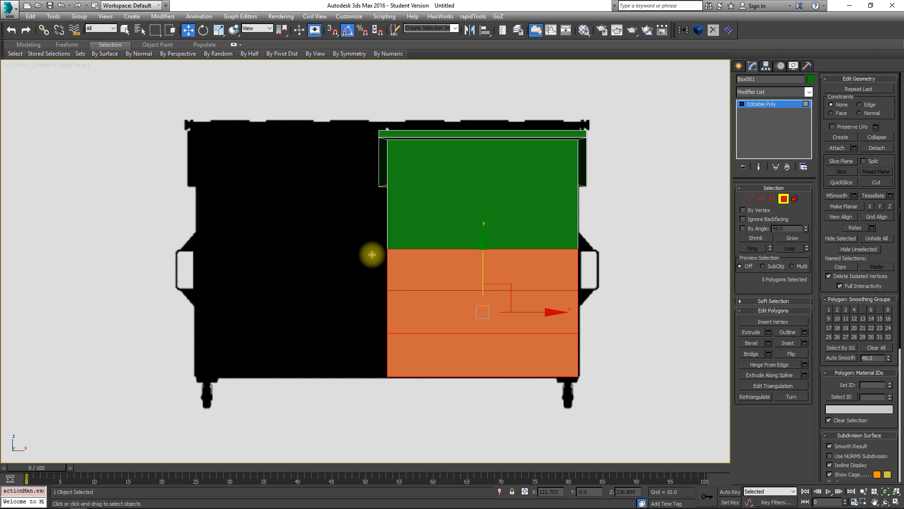
alt+middle_drag(452, 217, 375, 281)
alt+middle_drag(420, 212, 440, 304)
alt+middle_drag(398, 335, 430, 282)
- Select all polygons on the body's inner end along the dumpster's centre line, exclude the rest, and delete them
key(f)
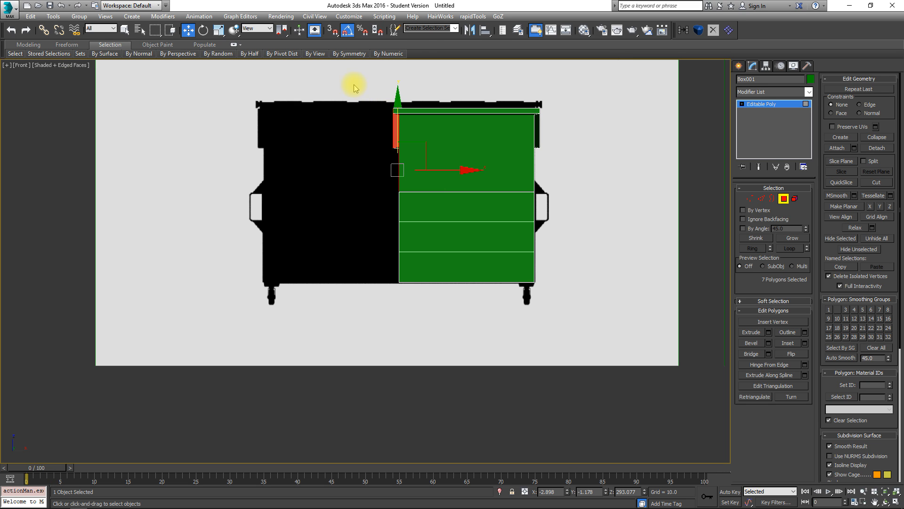
drag(443, 357, 443, 356)
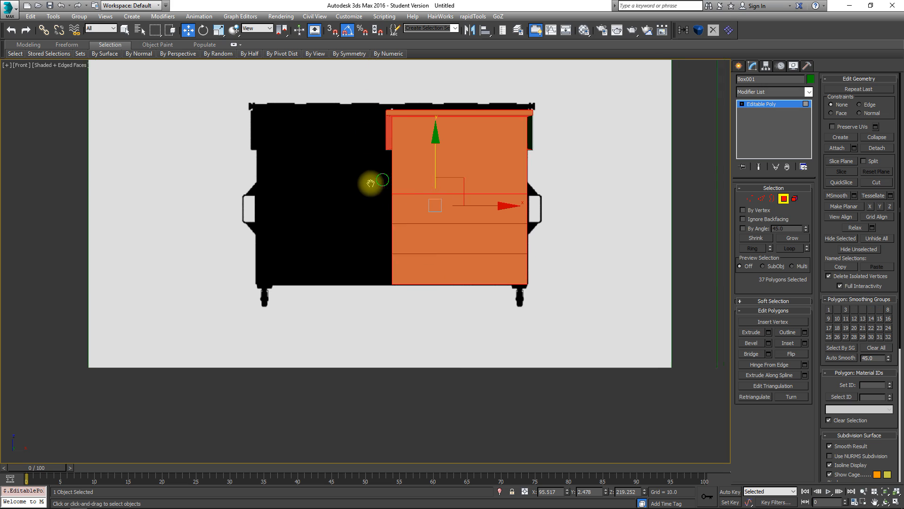
middle_drag(322, 103, 278, 132)
alt+middle_drag(439, 100, 440, 103)
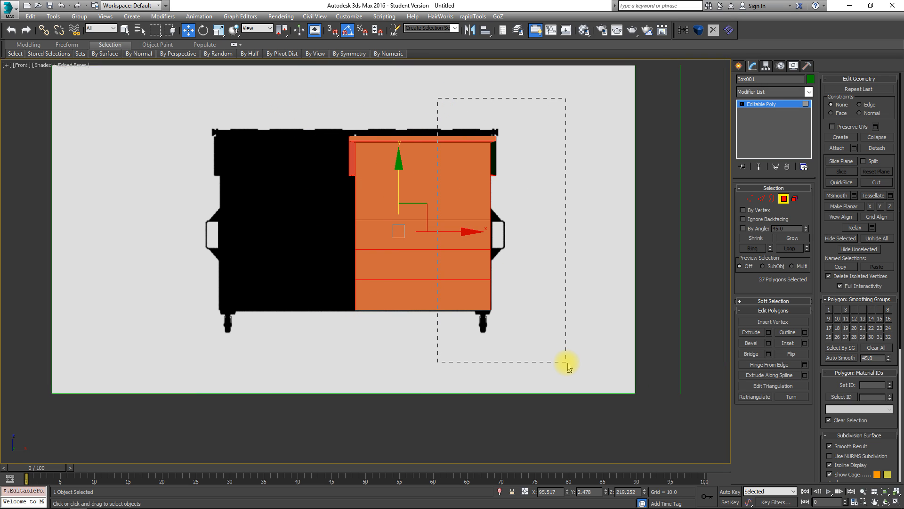
alt+drag(568, 364, 566, 363)
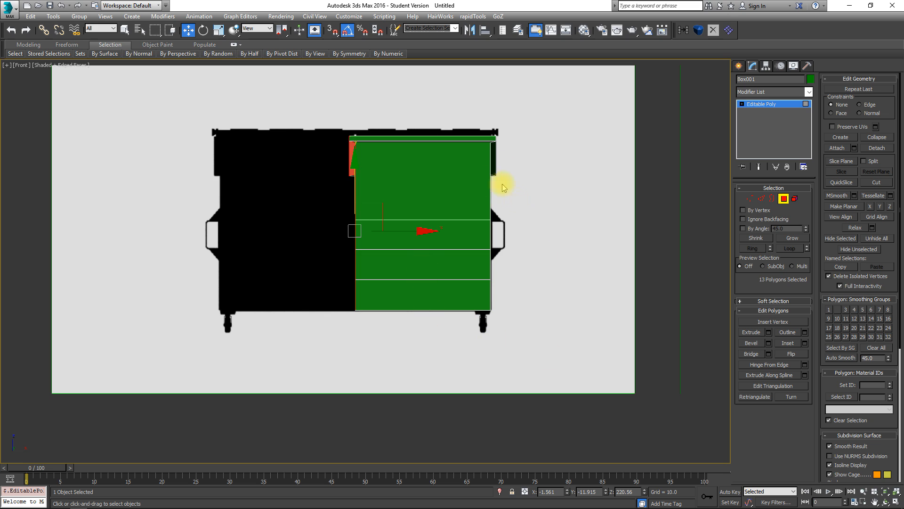
key(p)
alt+middle_drag(438, 196, 567, 227)
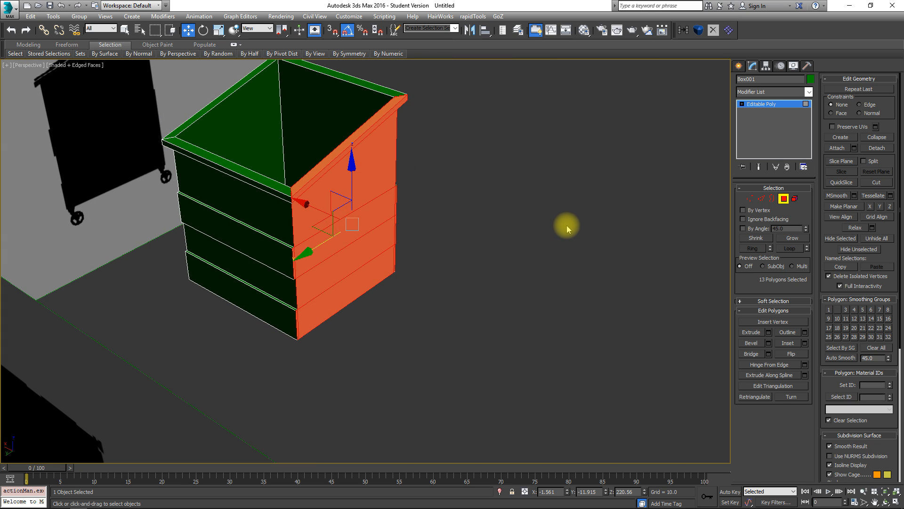
key(Delete)
- Select the vertices along the open centre end, make them planar in X, and set their X position to 0
alt+middle_drag(406, 173, 377, 165)
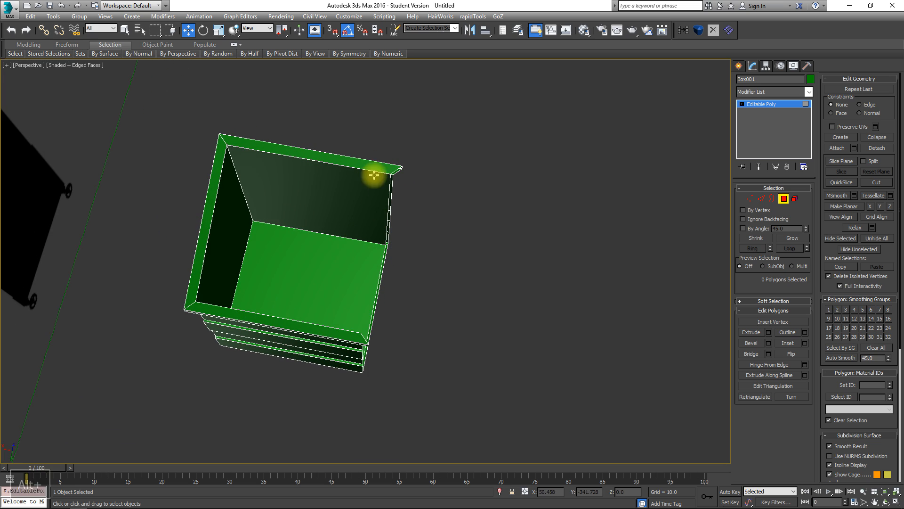
alt+middle_drag(422, 279, 403, 259)
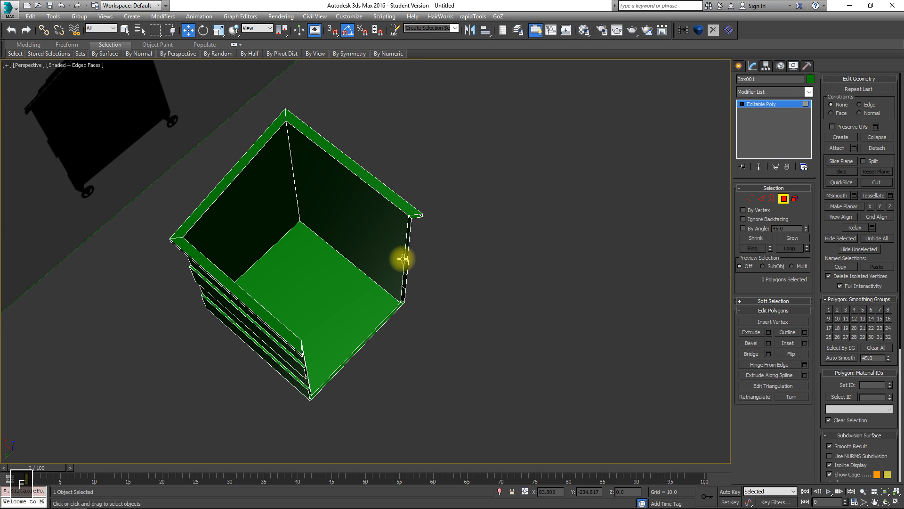
key(f)
click(750, 199)
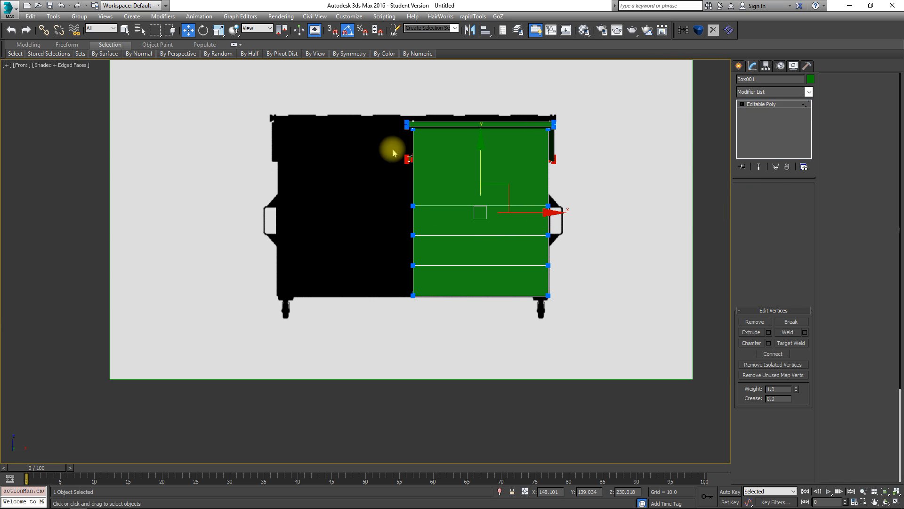
drag(464, 364, 463, 361)
key(F3)
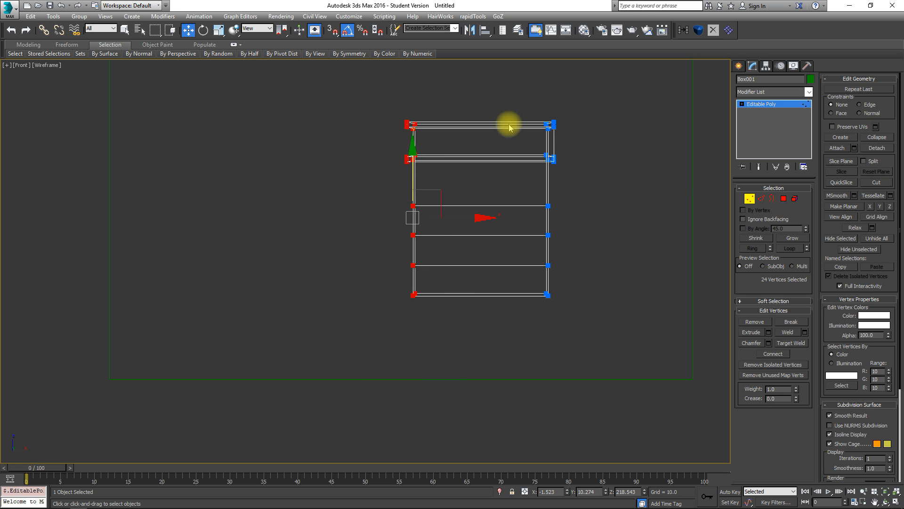
click(870, 206)
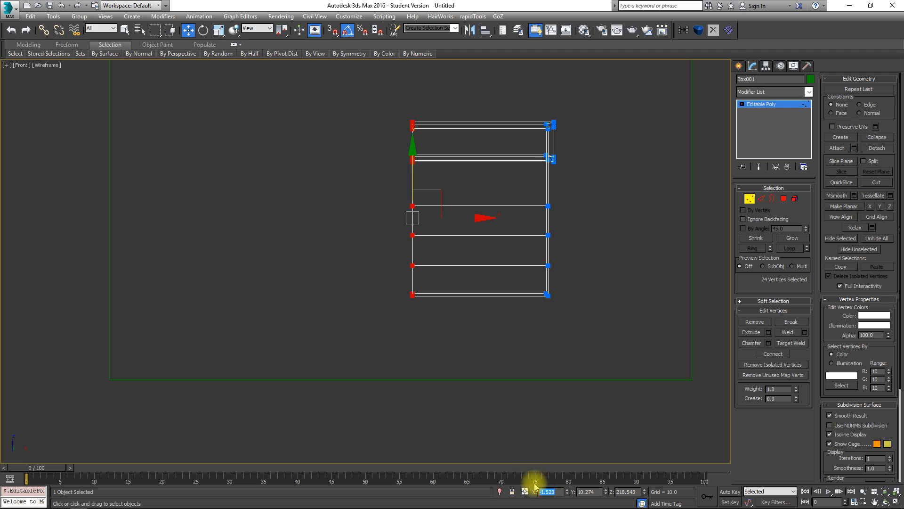
text(0)
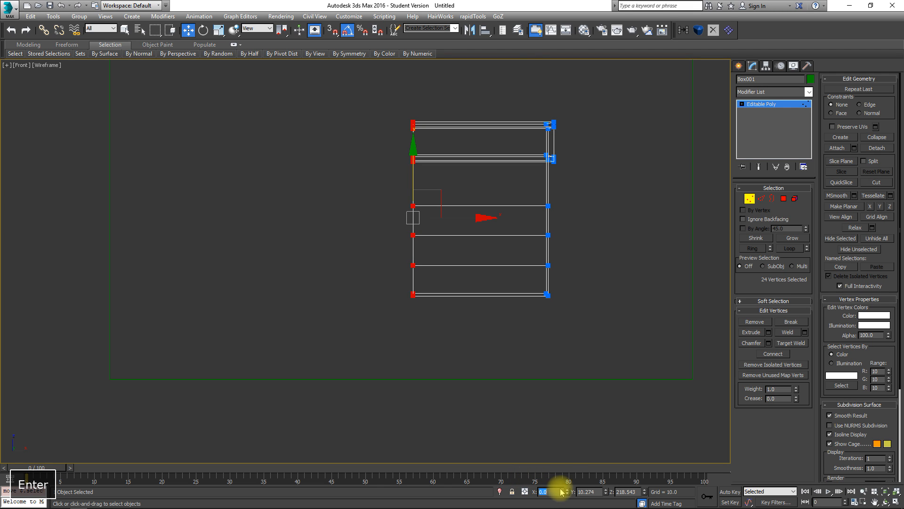
scroll(471, 196, up, 3)
key(F3)
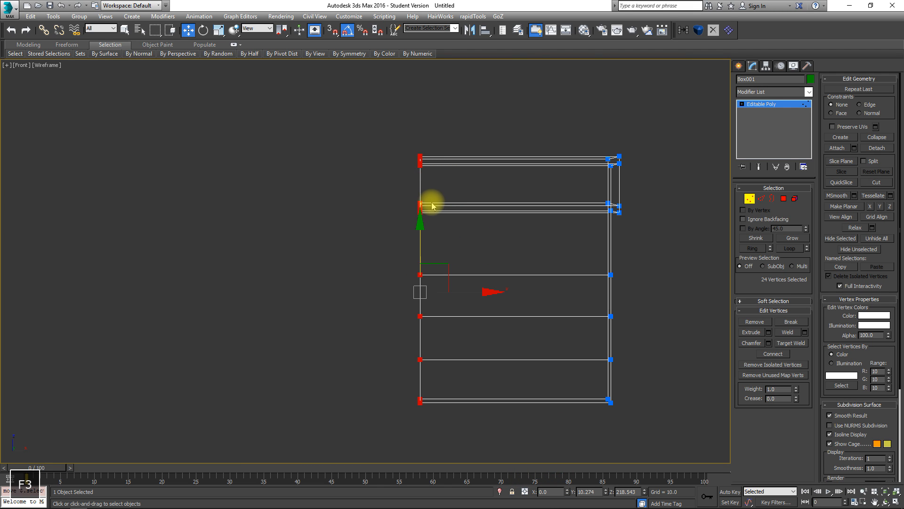
- Leave vertex editing and isolate the dumpster body in the perspective view
scroll(427, 188, up, 6)
middle_drag(422, 283, 372, 137)
scroll(373, 137, down, 6)
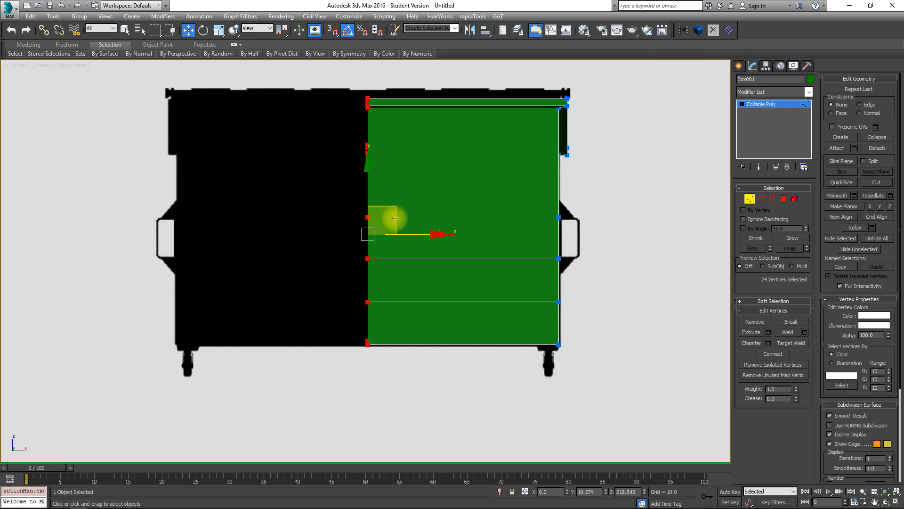
middle_drag(414, 211, 443, 264)
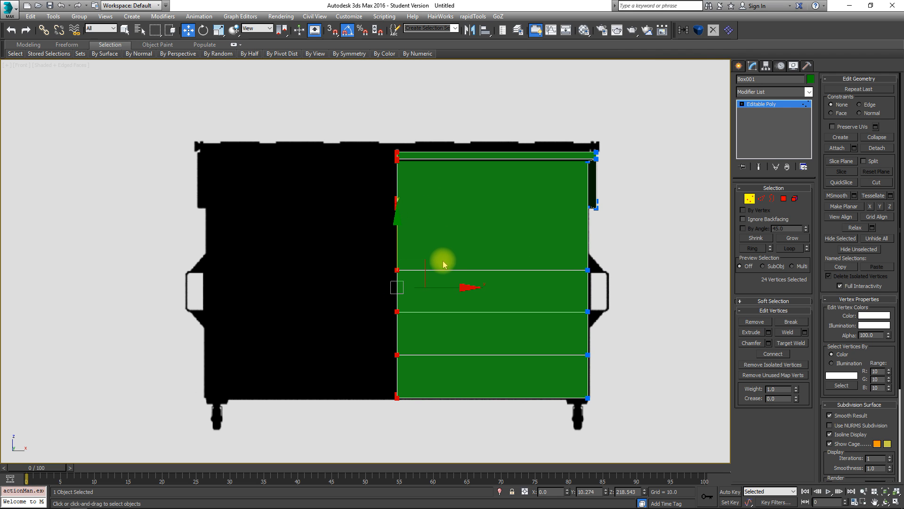
click(749, 200)
middle_drag(572, 280, 513, 235)
key(p)
key(z)
key(alt+q)
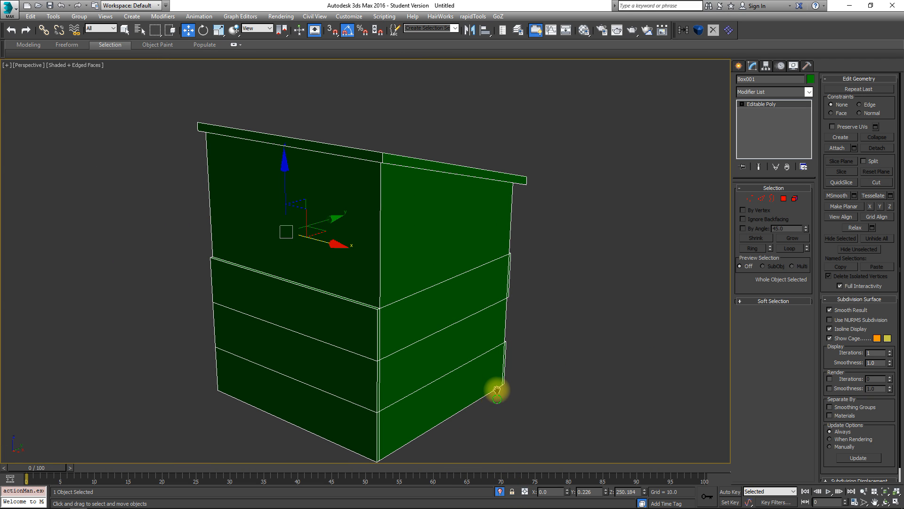
middle_drag(497, 390, 502, 331)
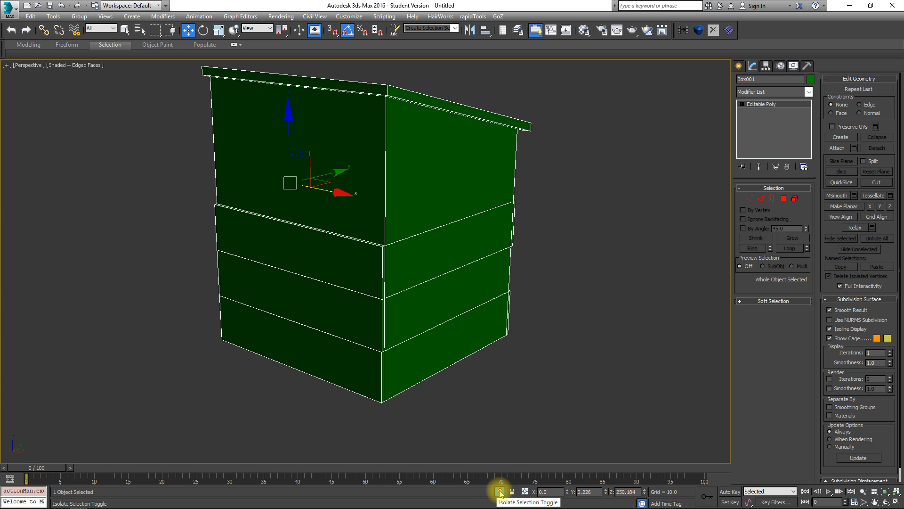
click(501, 491)
- Try to move the body's bottom corner vertex along Y to the outer corner of the lowest raised panel
alt+middle_drag(541, 343, 363, 218)
scroll(405, 289, up, 4)
alt+middle_drag(417, 262, 458, 286)
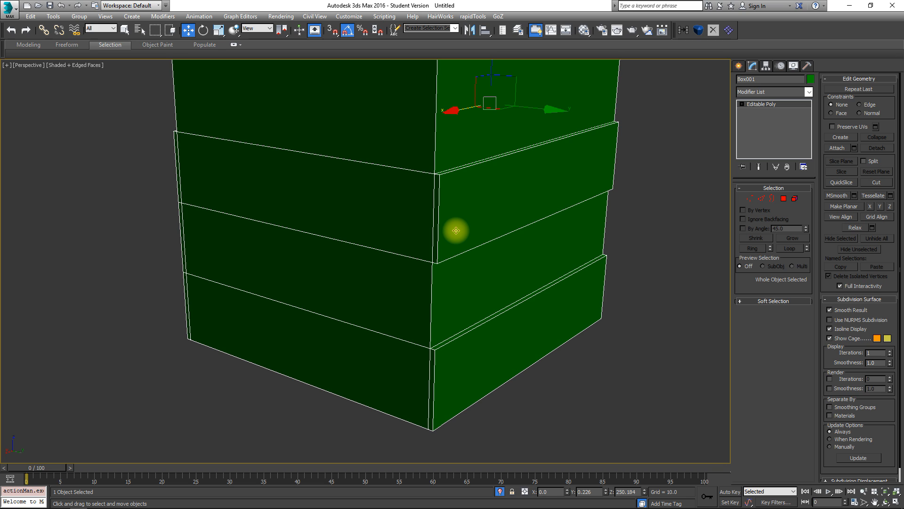
click(750, 198)
middle_drag(389, 415, 402, 404)
click(417, 391)
scroll(419, 388, up, 8)
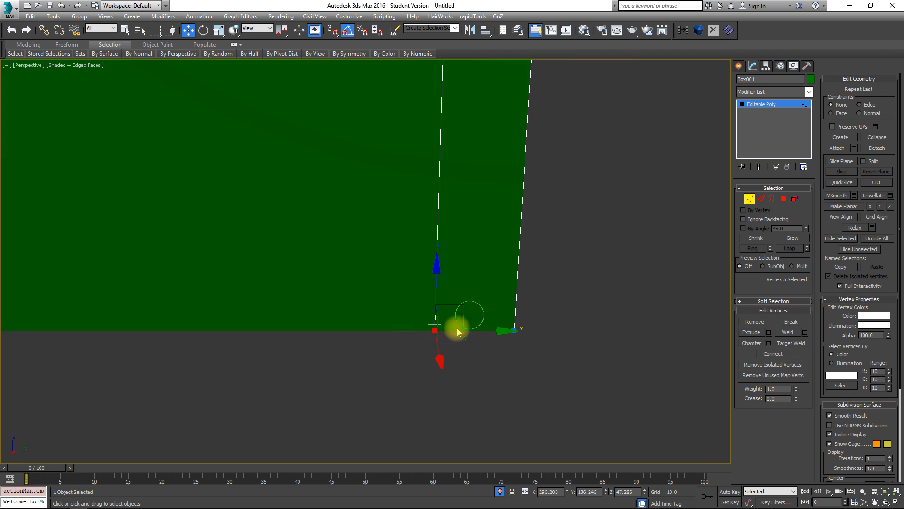
drag(498, 325, 518, 334)
right_click(519, 334)
scroll(401, 374, down, 5)
alt+middle_drag(413, 357, 385, 293)
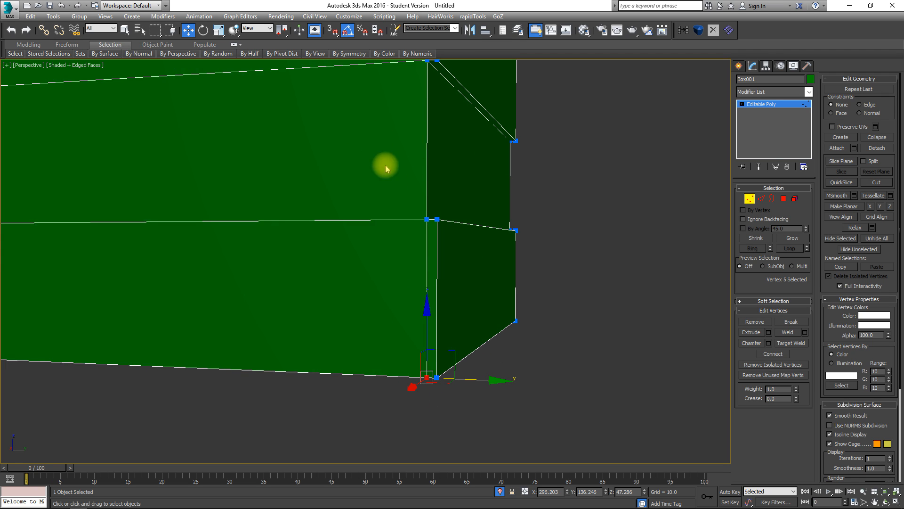
alt+middle_drag(422, 353, 436, 383)
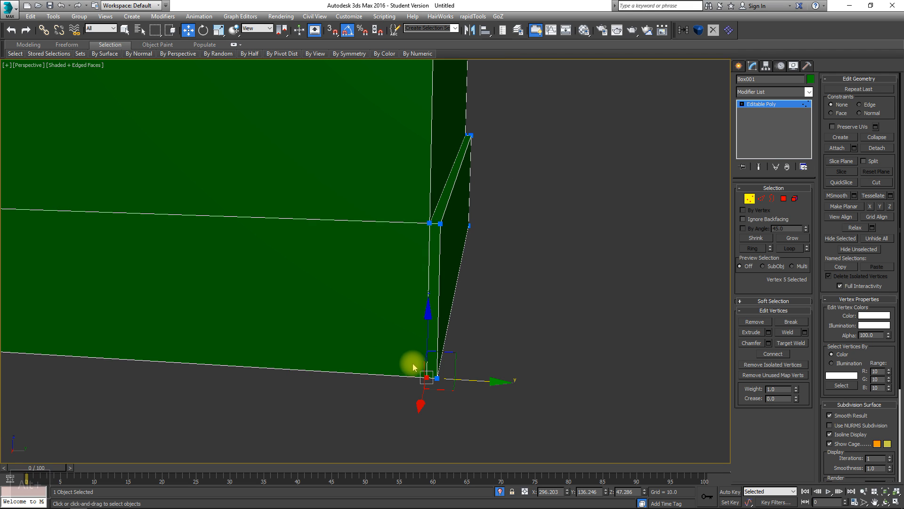
drag(485, 376, 446, 383)
key(ctrl+z)
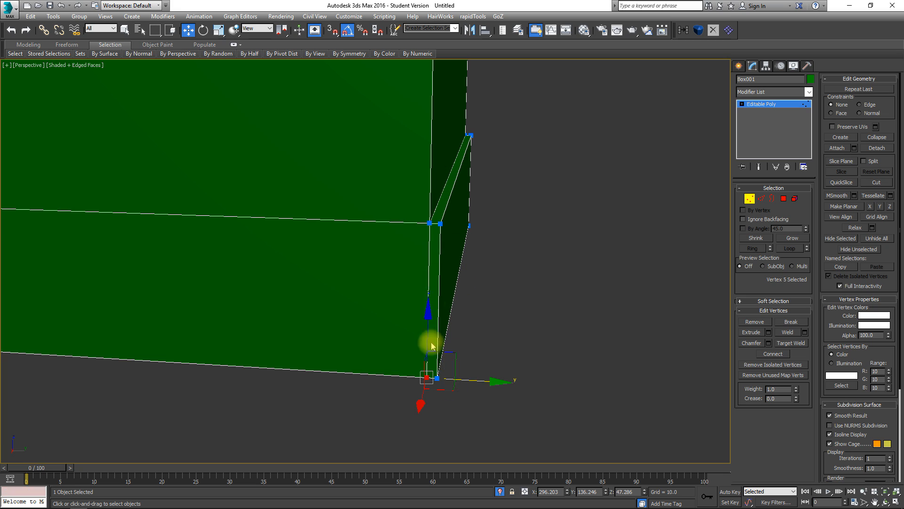
click(520, 384)
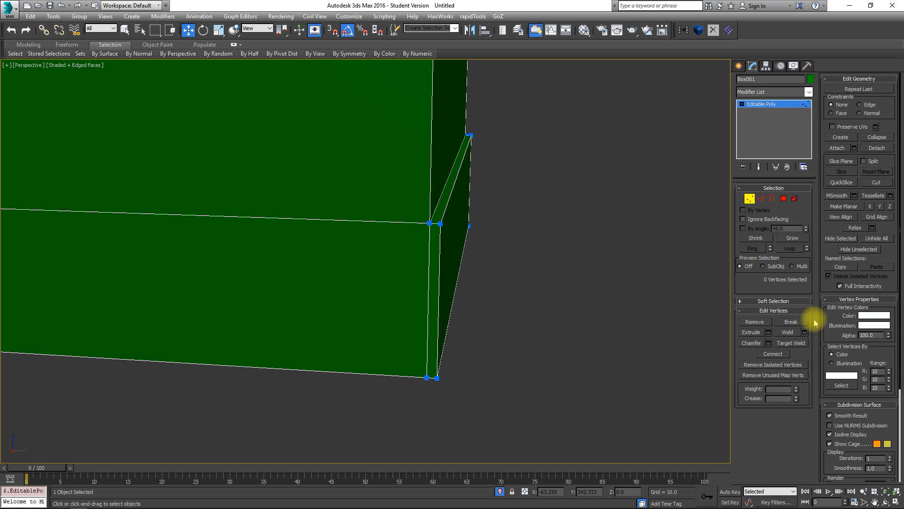
- Target-weld the body's bottom corner vertex to the adjacent outer corner vertex of the lowest raised panel
click(793, 343)
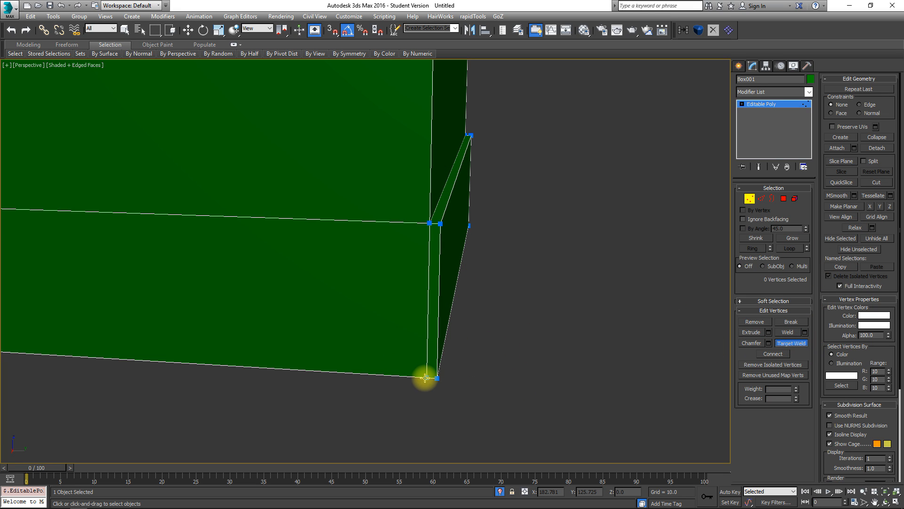
middle_drag(418, 297, 462, 335)
scroll(461, 335, down, 4)
middle_drag(361, 315, 518, 287)
alt+middle_drag(306, 304, 374, 256)
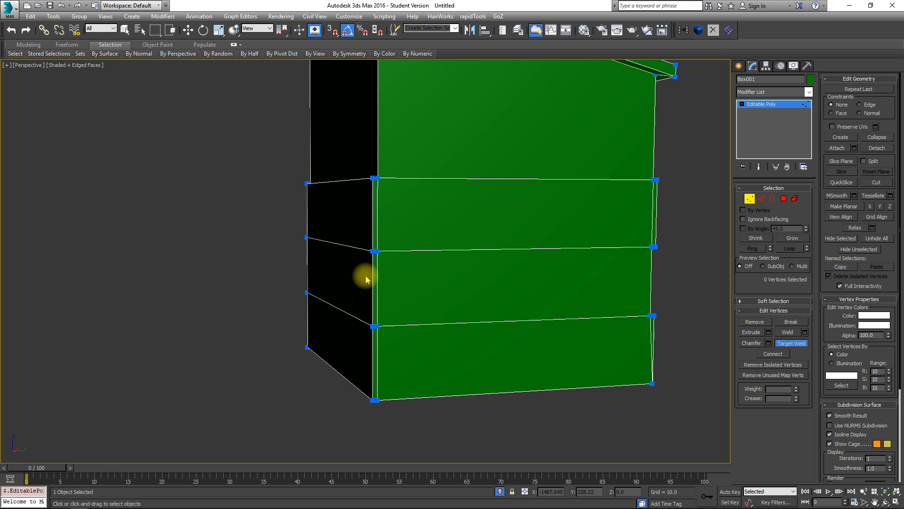
scroll(397, 307, up, 5)
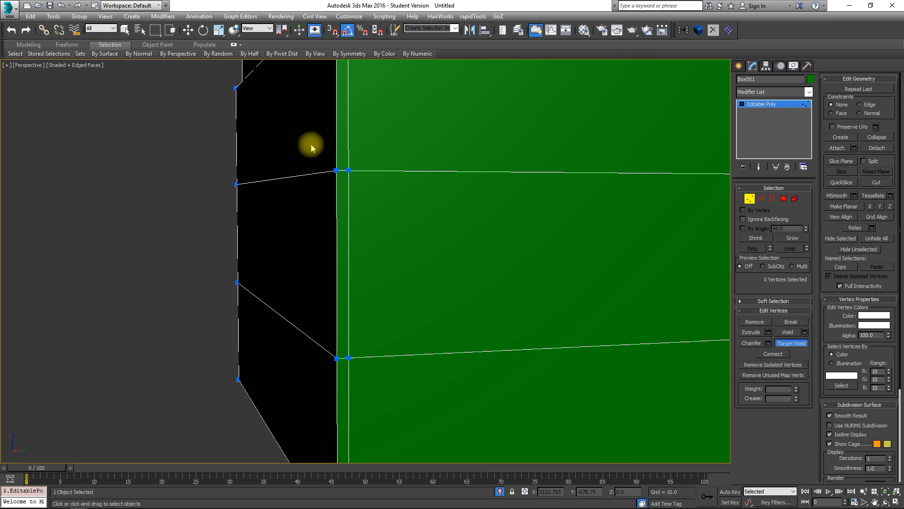
middle_drag(325, 194, 228, 236)
scroll(228, 236, down, 5)
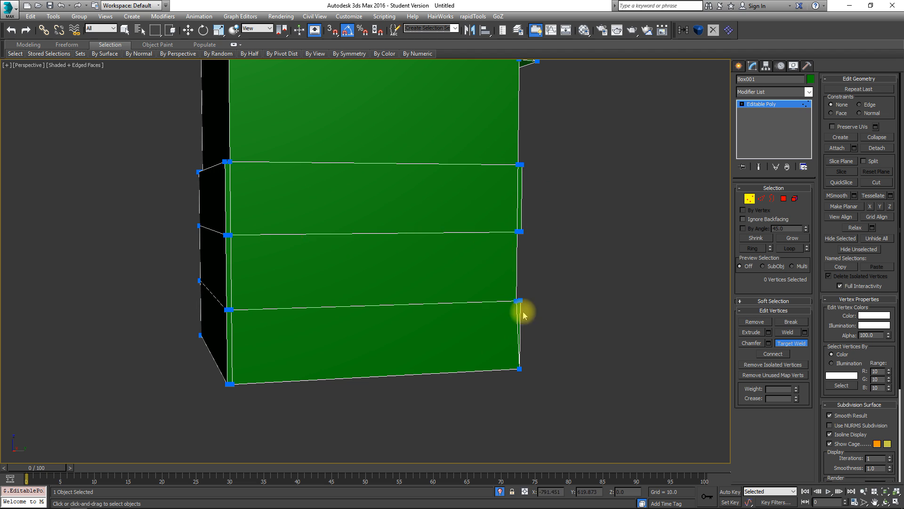
middle_drag(317, 281, 349, 323)
alt+middle_drag(298, 306, 290, 301)
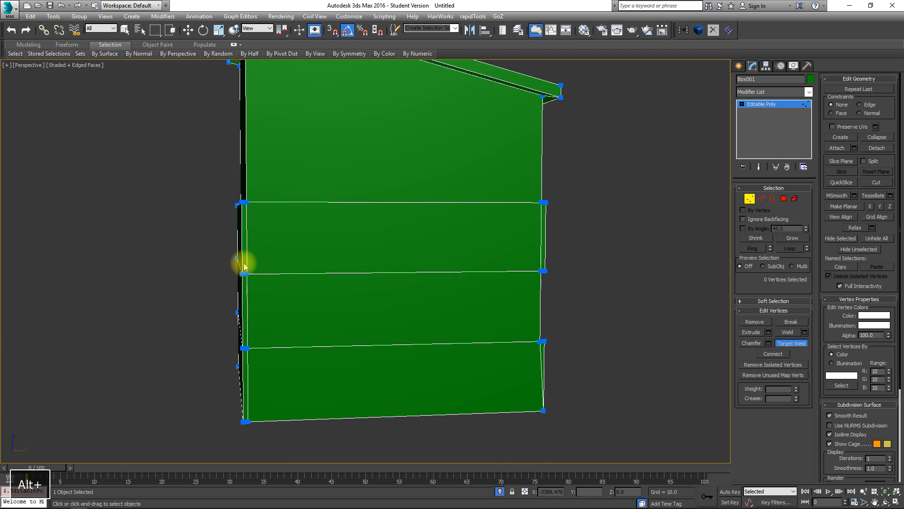
- Select the upper intermediate loop's corner vertices on the three-band side and slide them up to the panel's top, constrained to edges
key(w)
drag(222, 242, 259, 282)
alt+middle_drag(259, 282, 273, 296)
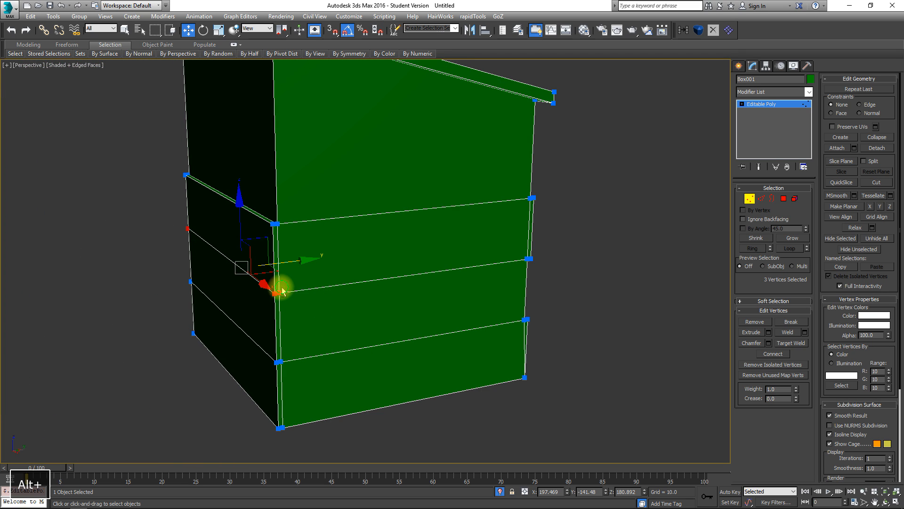
alt+middle_drag(282, 288, 290, 255)
scroll(292, 285, up, 3)
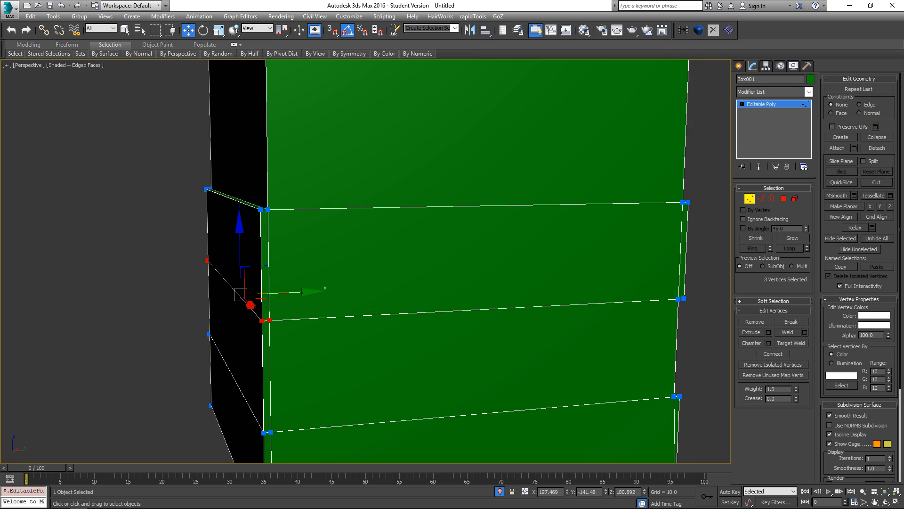
click(861, 104)
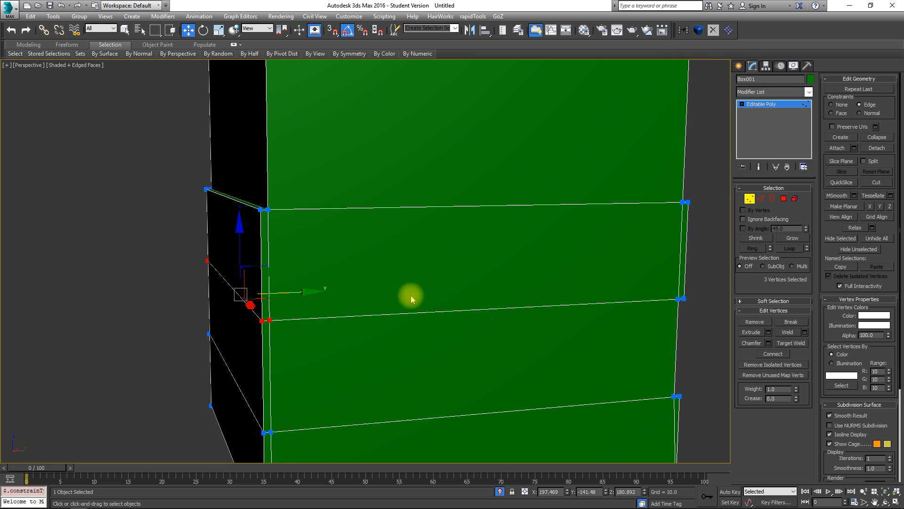
mouse_move(283, 293)
mouse_down()
mouse_move(355, 307)
mouse_move(273, 296)
mouse_up()
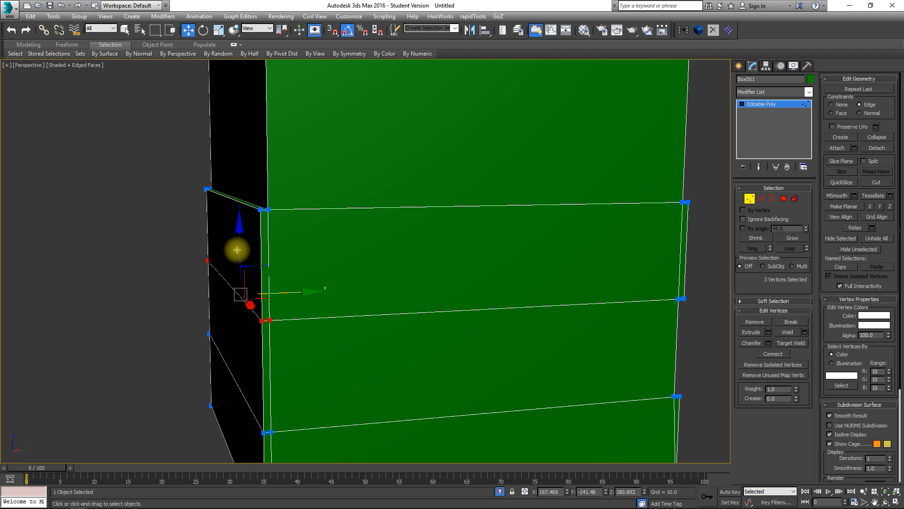
drag(238, 239, 242, 107)
- Select the lower intermediate loop's corner vertices on the same side and slide them down along the edges to the bottom corner
alt+middle_drag(273, 273, 270, 154)
drag(172, 203, 238, 243)
drag(218, 169, 217, 272)
middle_drag(236, 317, 226, 316)
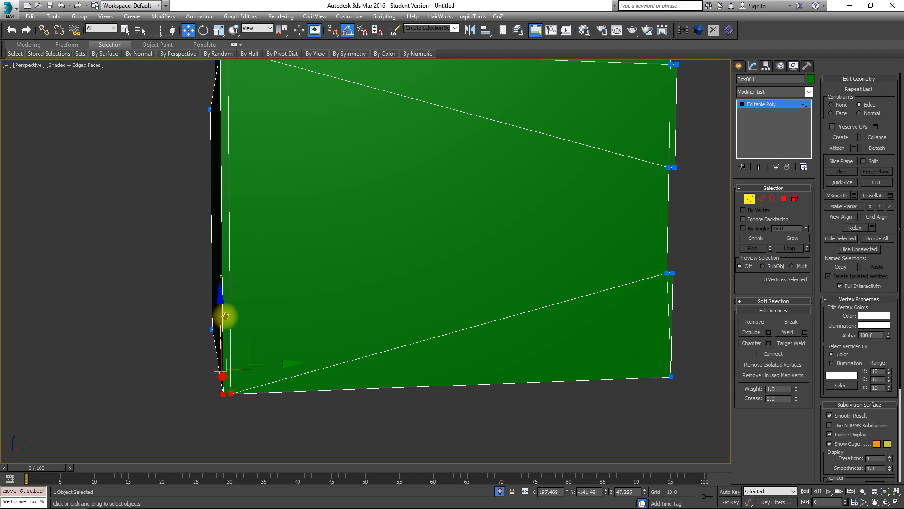
click(238, 398)
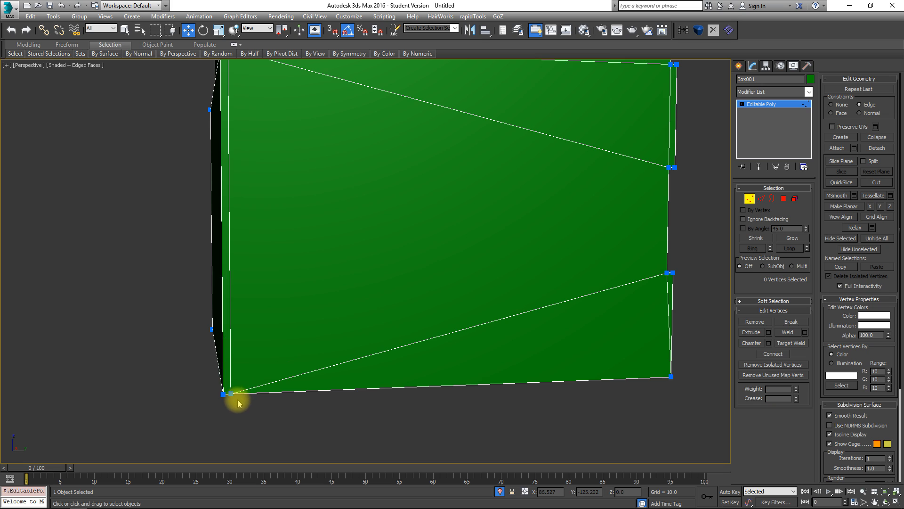
scroll(242, 391, up, 3)
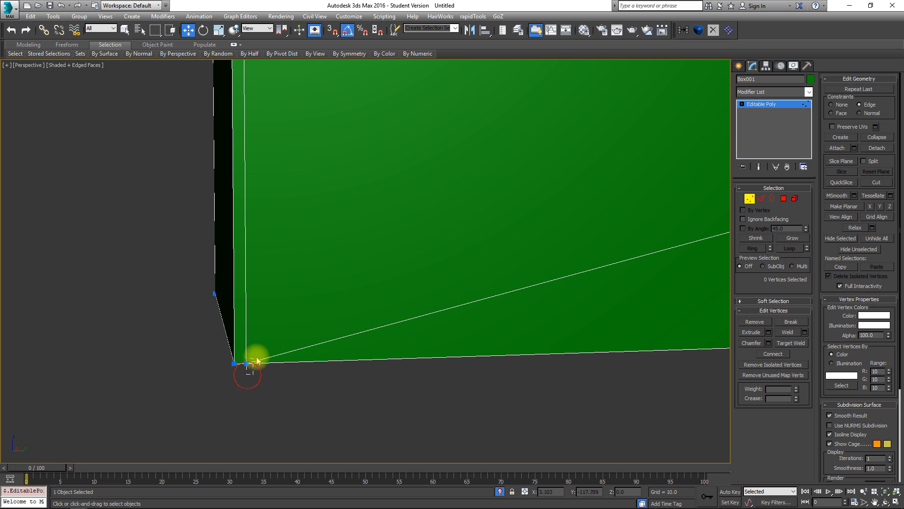
- Select all of the body's vertices and weld the coincident ones together
drag(283, 361, 245, 368)
alt+middle_drag(249, 370, 285, 377)
scroll(289, 376, down, 8)
drag(365, 395, 104, 146)
key(z)
alt+middle_drag(377, 305, 353, 300)
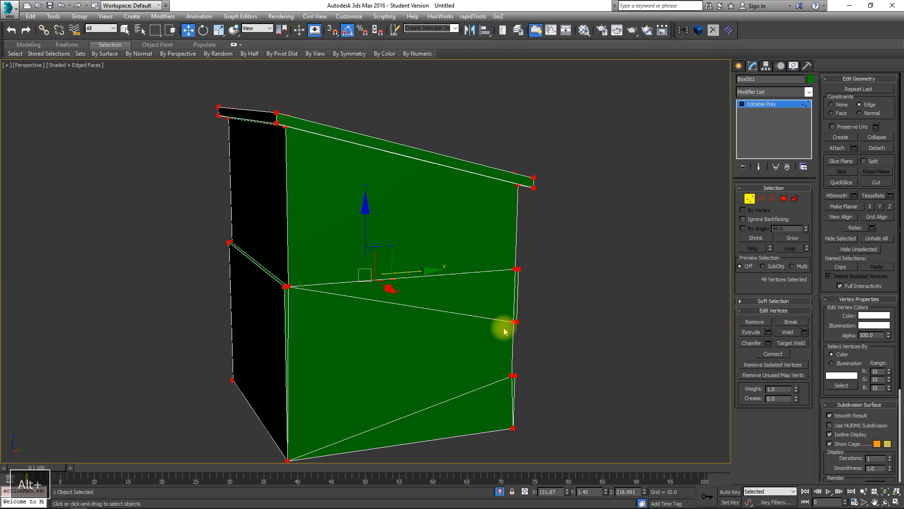
middle_drag(462, 343, 530, 227)
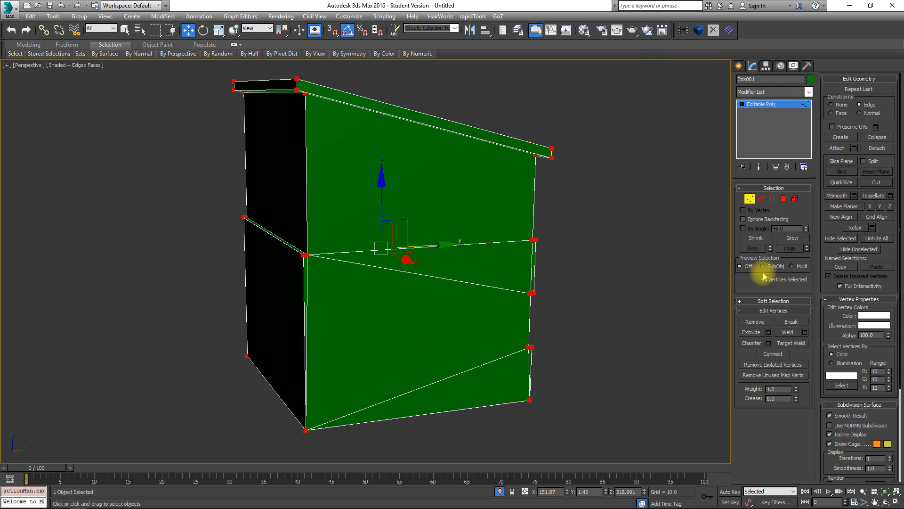
click(784, 332)
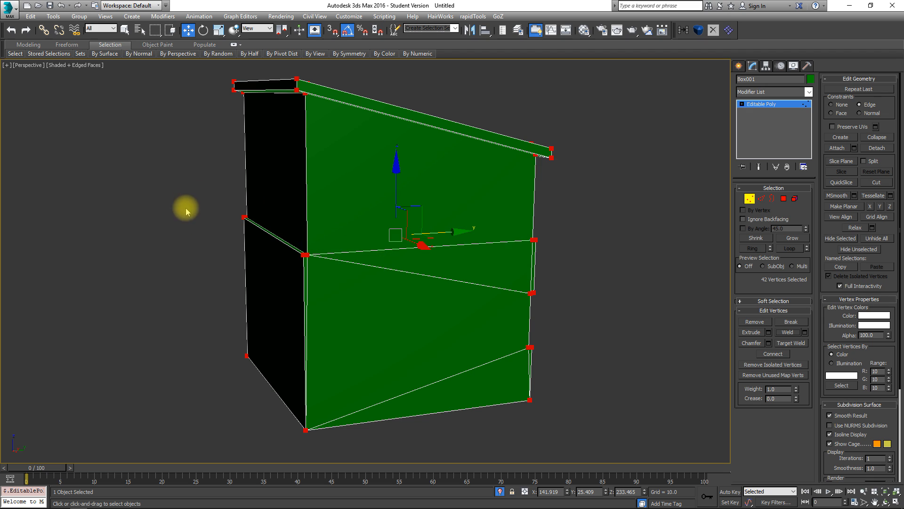
- Slide the bottom inner vertices on the body's open side along their edges onto the adjacent outer corners at both ends
alt+middle_drag(317, 182, 477, 260)
click(460, 259)
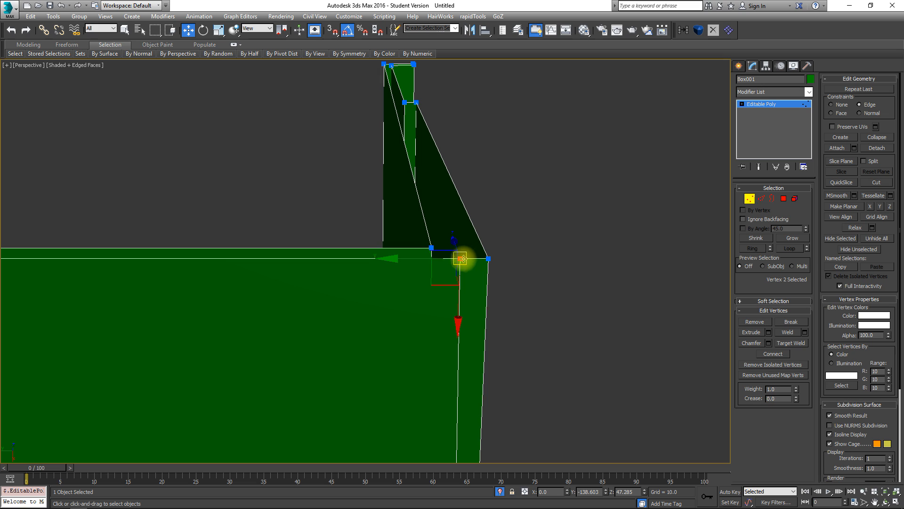
drag(460, 258, 488, 258)
middle_drag(296, 249, 555, 245)
scroll(311, 222, down, 2)
middle_drag(311, 222, 558, 316)
scroll(560, 264, up, 2)
click(593, 254)
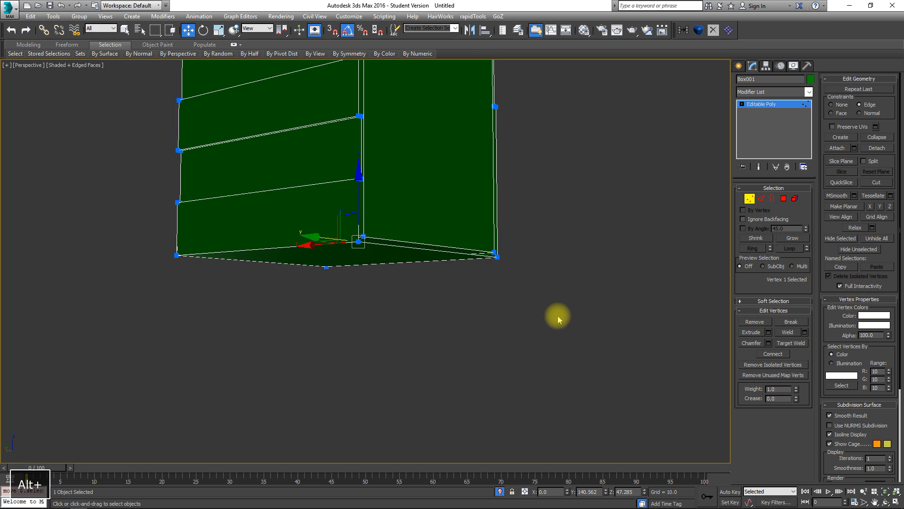
- Select all of the body's vertices, then undo the last two actions
click(511, 347)
scroll(511, 348, down, 4)
drag(260, 411, 260, 412)
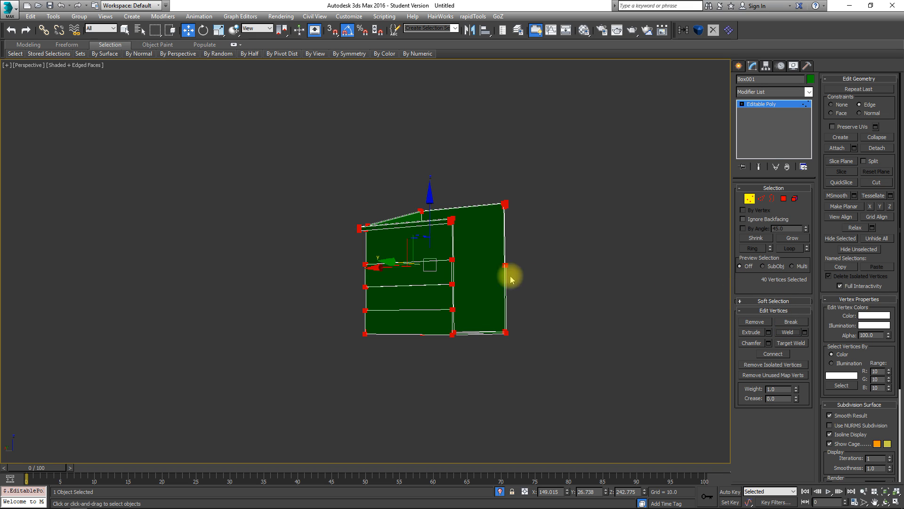
key(ctrl+z)
key(ctrl+z)
- Leave vertex editing and apply a Symmetry modifier to the half body, mirrored along the X axis
click(749, 198)
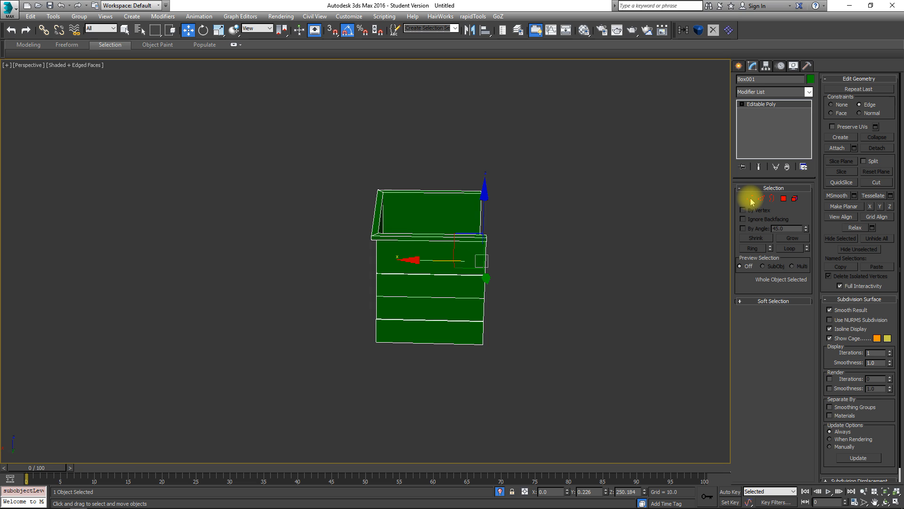
alt+middle_drag(699, 189, 456, 252)
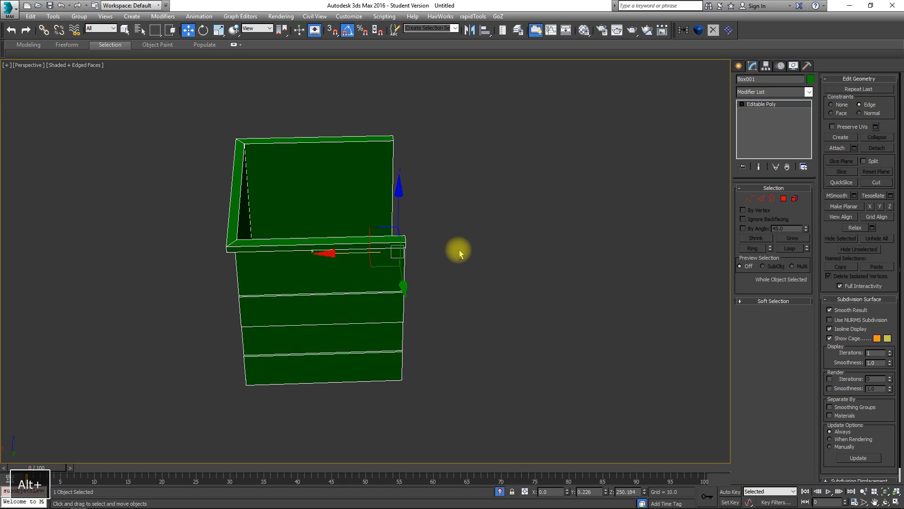
click(809, 93)
drag(810, 128, 809, 347)
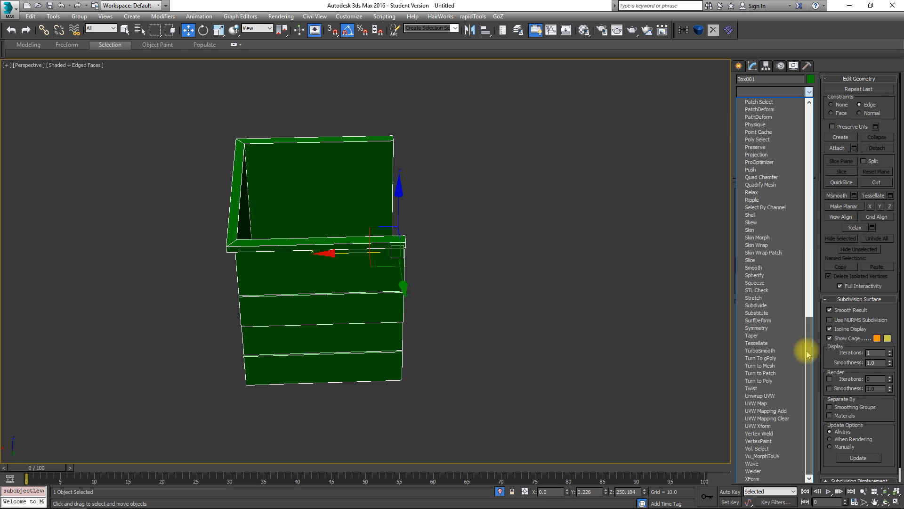
click(762, 329)
alt+middle_drag(479, 205, 479, 204)
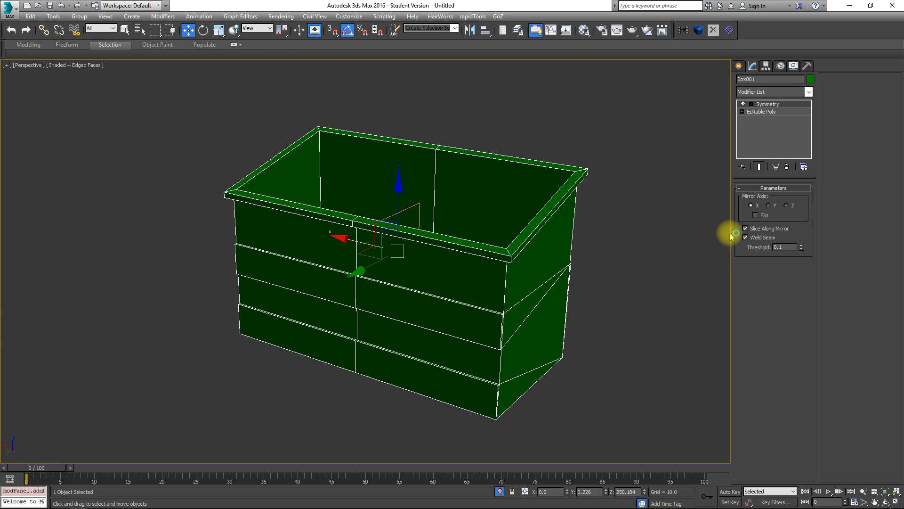
alt+middle_drag(288, 235, 342, 238)
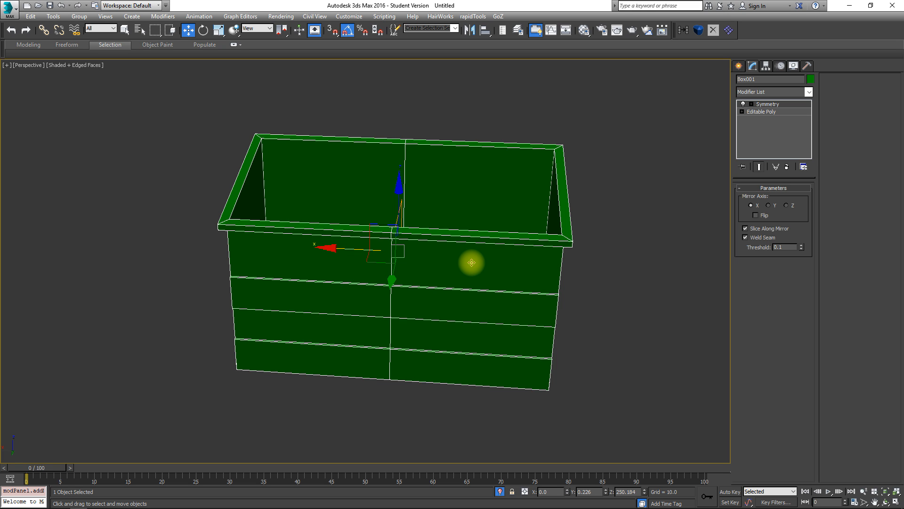
alt+middle_drag(471, 262, 278, 226)
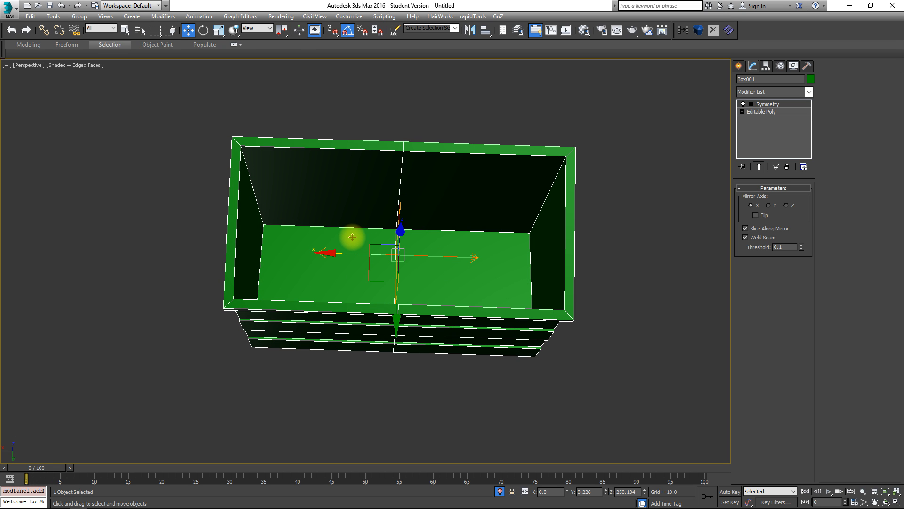
alt+middle_drag(347, 204, 406, 247)
- Try the Z and Y mirror axes and the Flip option on the Symmetry modifier, returning to X without Flip
scroll(473, 236, up, 3)
click(784, 206)
click(767, 205)
click(752, 205)
click(756, 216)
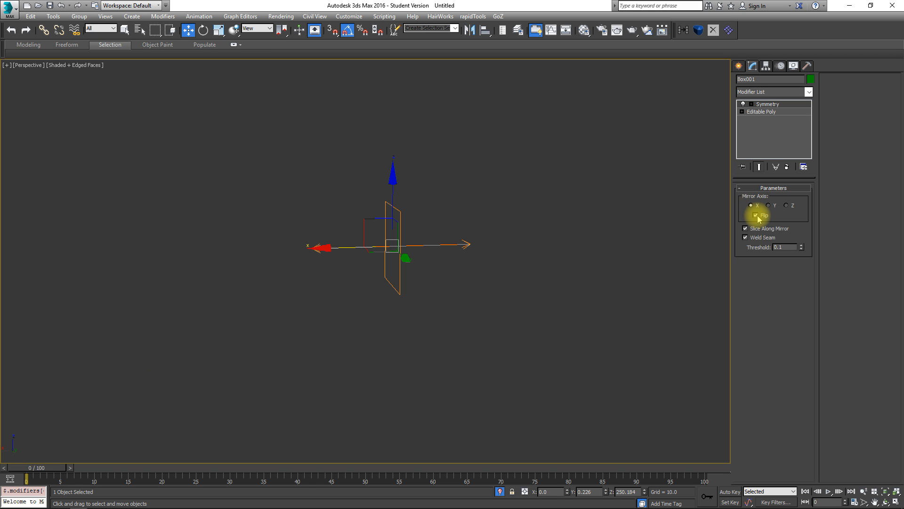
click(757, 216)
- Turn the Symmetry modifier's Flip option on and back off to compare the mirrored body
alt+middle_drag(692, 234, 565, 249)
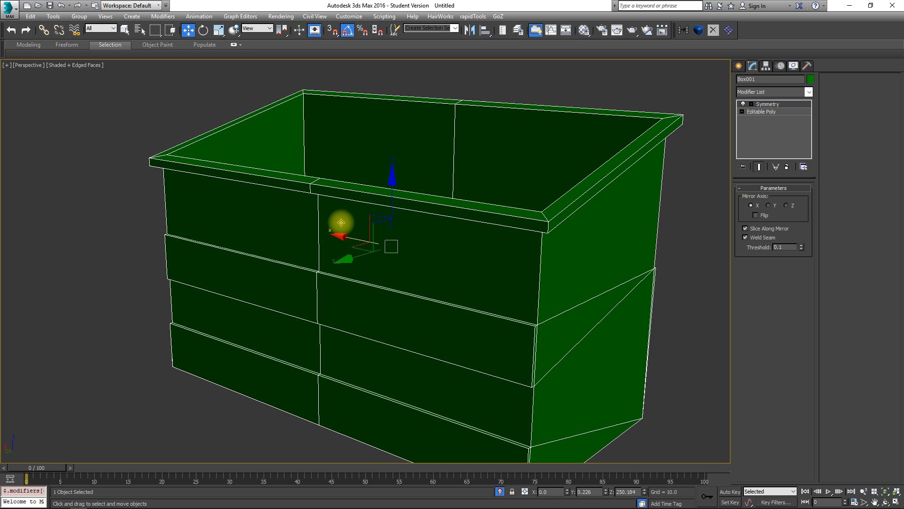
alt+middle_drag(501, 207, 524, 208)
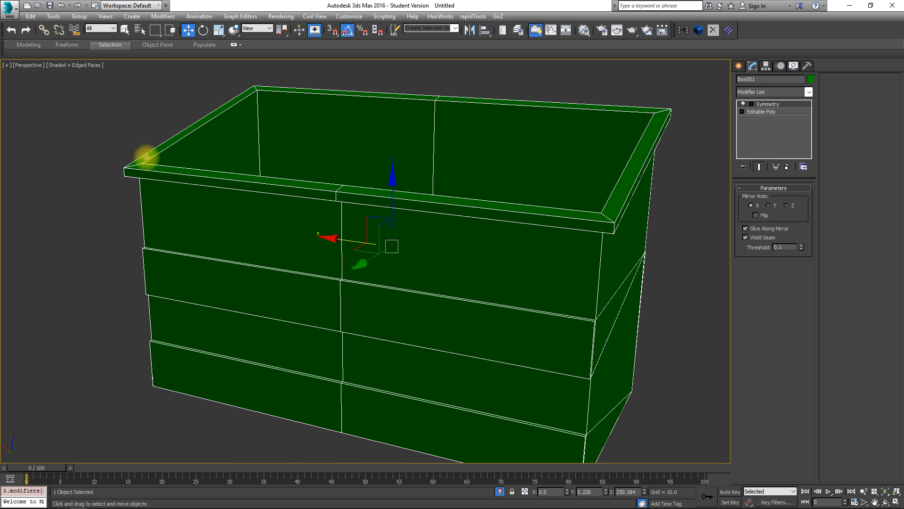
alt+middle_drag(198, 145, 222, 174)
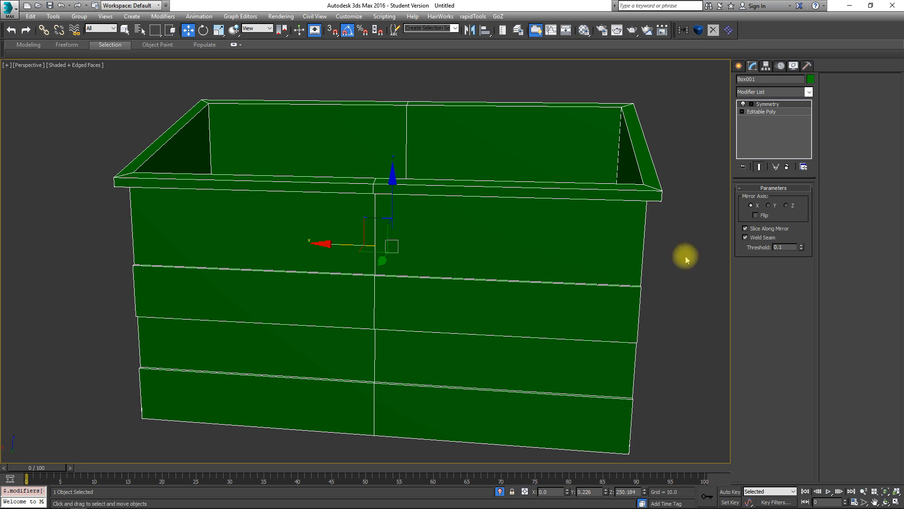
click(756, 215)
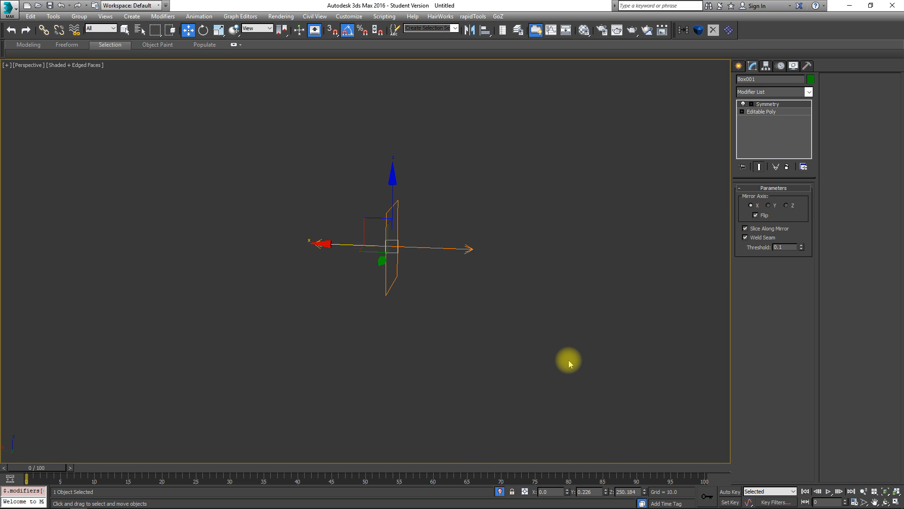
alt+middle_drag(415, 303, 597, 256)
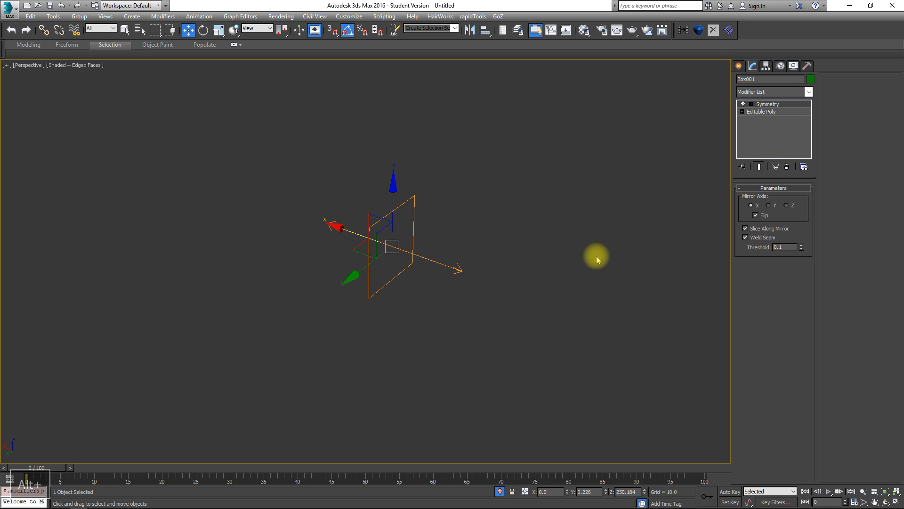
click(756, 214)
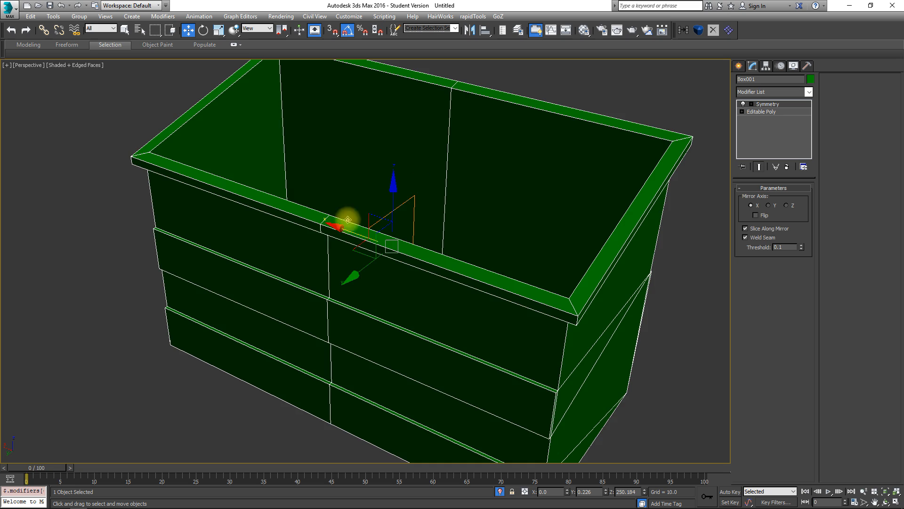
alt+middle_drag(377, 204, 430, 234)
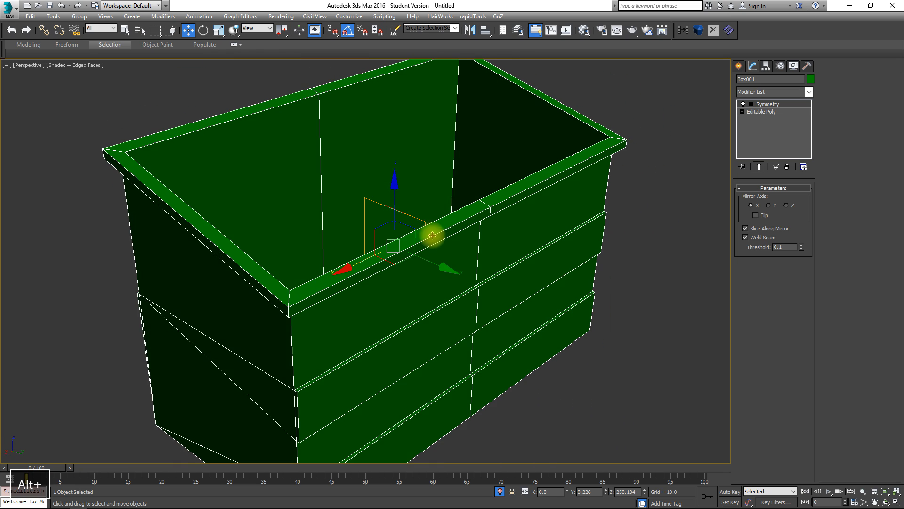
- Collapse the Symmetry modifier into the body's Editable Poly
right_click(764, 106)
click(796, 188)
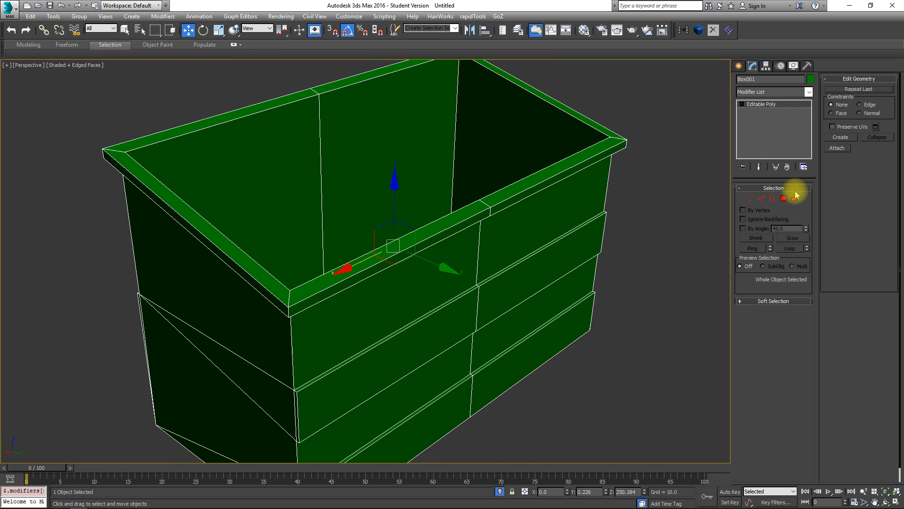
alt+middle_drag(517, 198, 463, 197)
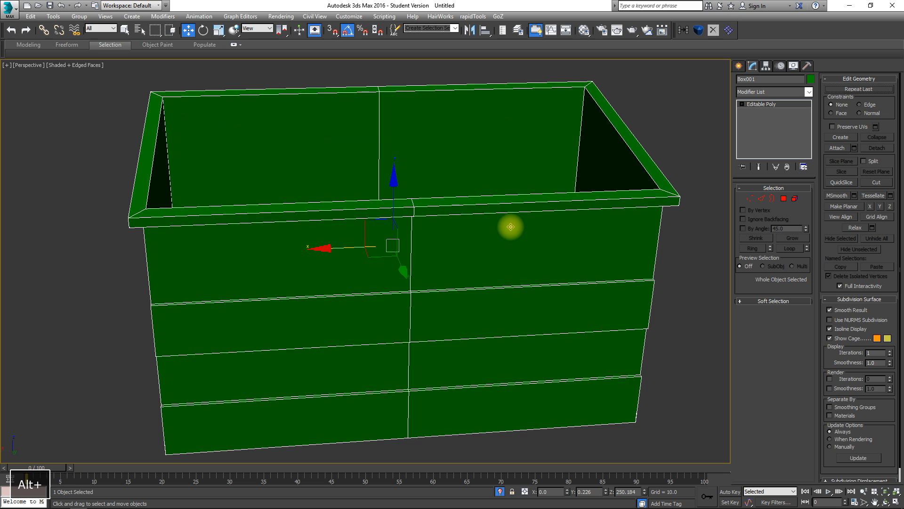
alt+middle_drag(524, 220, 528, 198)
- Select the vertical edge loop along the mirrored body's centre seam and remove it
click(761, 198)
double_click(323, 198)
alt+middle_drag(317, 202, 613, 235)
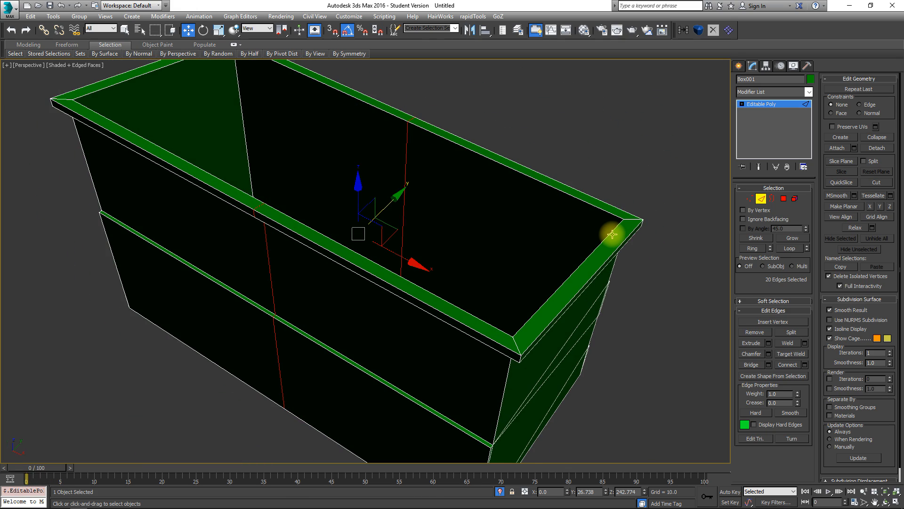
alt+middle_drag(476, 148, 365, 133)
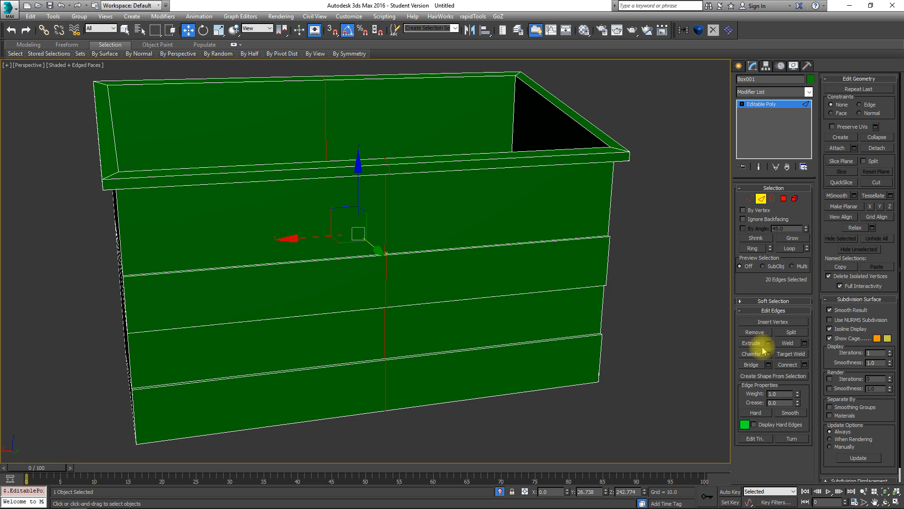
click(754, 332)
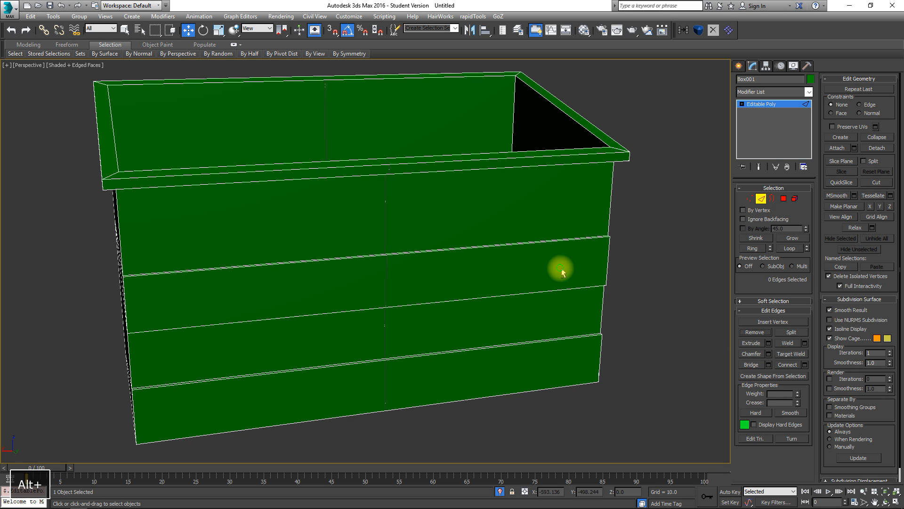
alt+middle_drag(551, 268, 406, 245)
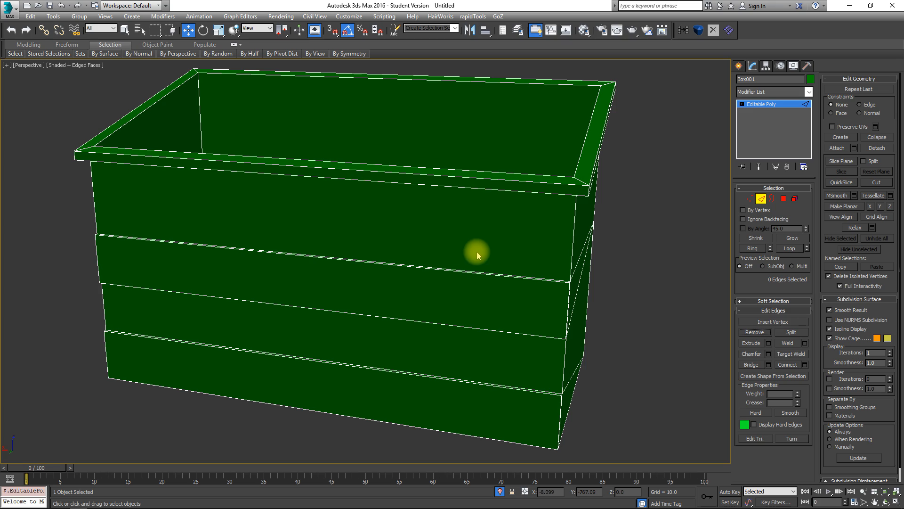
alt+middle_drag(477, 252, 442, 215)
- Exit isolation to bring back the reference planes and leave edge editing on the body
click(499, 492)
alt+middle_drag(585, 303, 403, 262)
scroll(318, 238, up, 8)
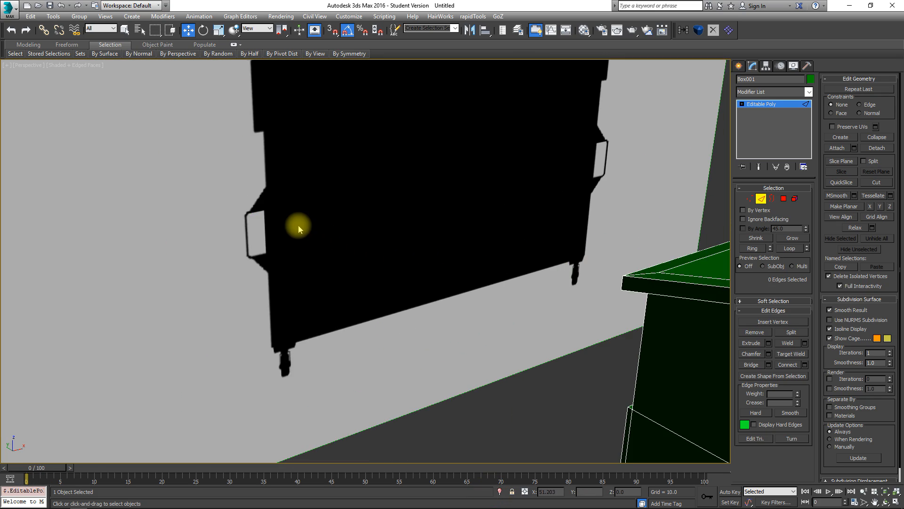
click(761, 199)
scroll(400, 250, down, 8)
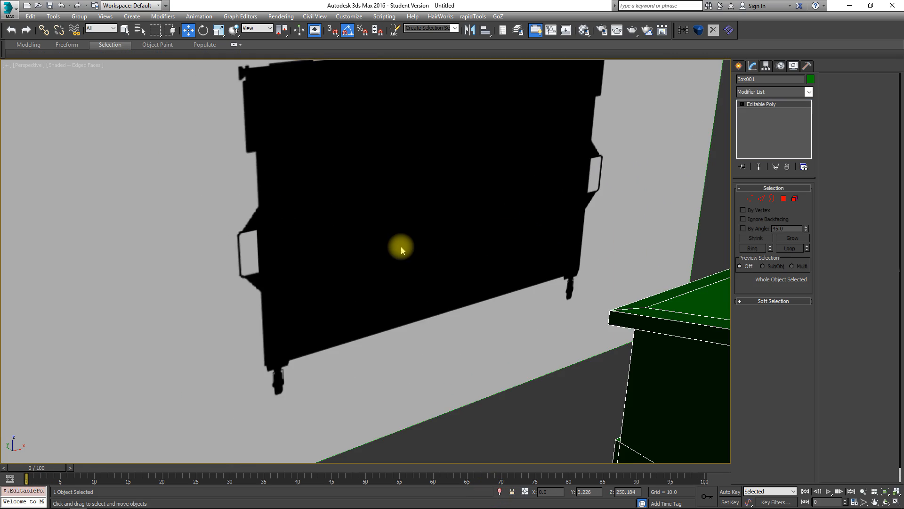
- Examine the dumpster body against the front and side reference silhouettes, including their side pockets and wheels
alt+middle_drag(394, 263, 210, 256)
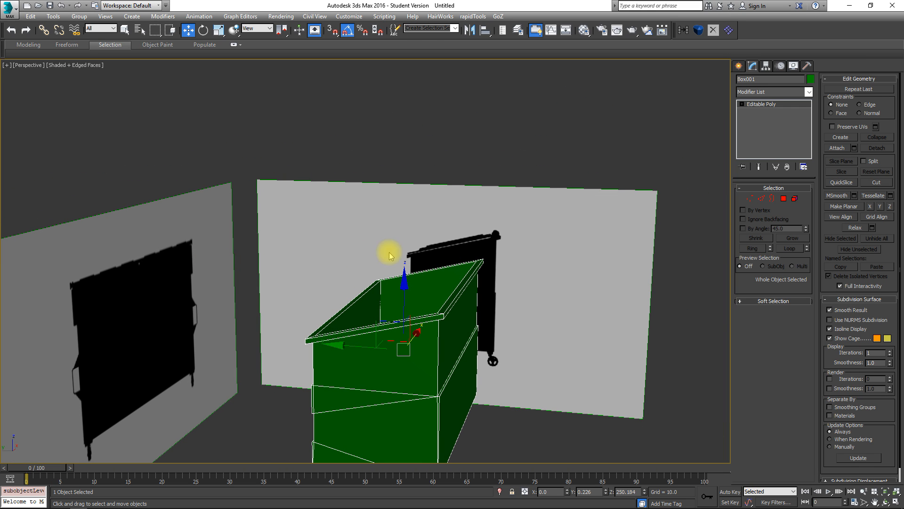
alt+middle_drag(409, 291, 541, 178)
alt+middle_drag(206, 210, 279, 208)
alt+middle_drag(375, 259, 486, 240)
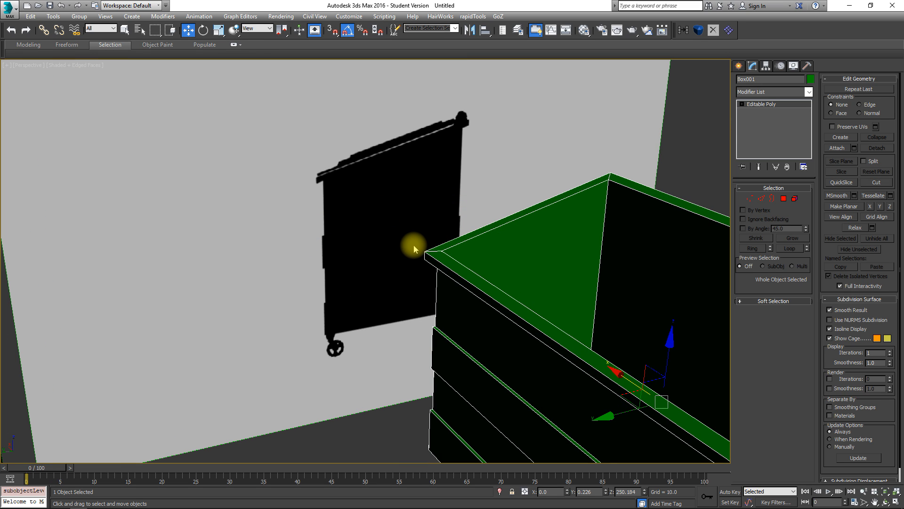
alt+middle_drag(413, 246, 331, 239)
scroll(331, 239, down, 4)
alt+middle_drag(388, 238, 473, 231)
alt+middle_drag(428, 230, 428, 208)
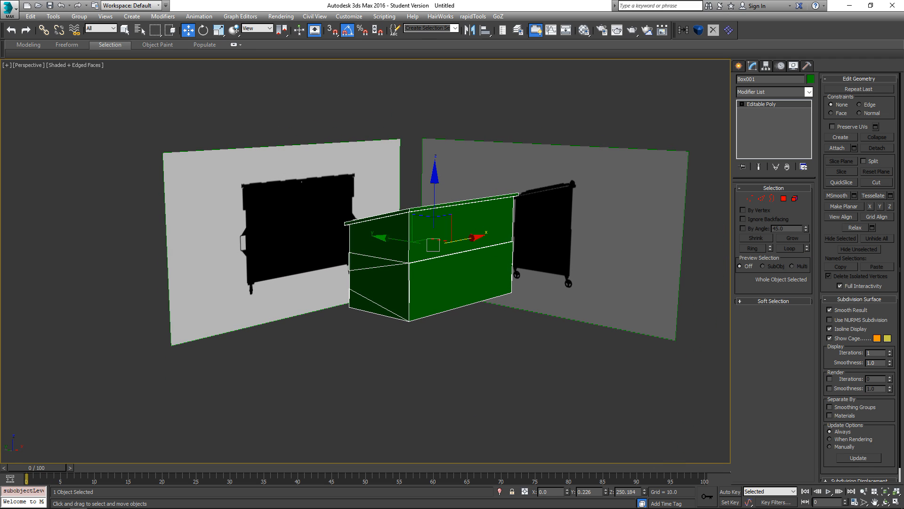
- Switch to Chrome, open the green dumpster photo in its own tab and enlarge it to examine the side pocket
key(alt+Tab)
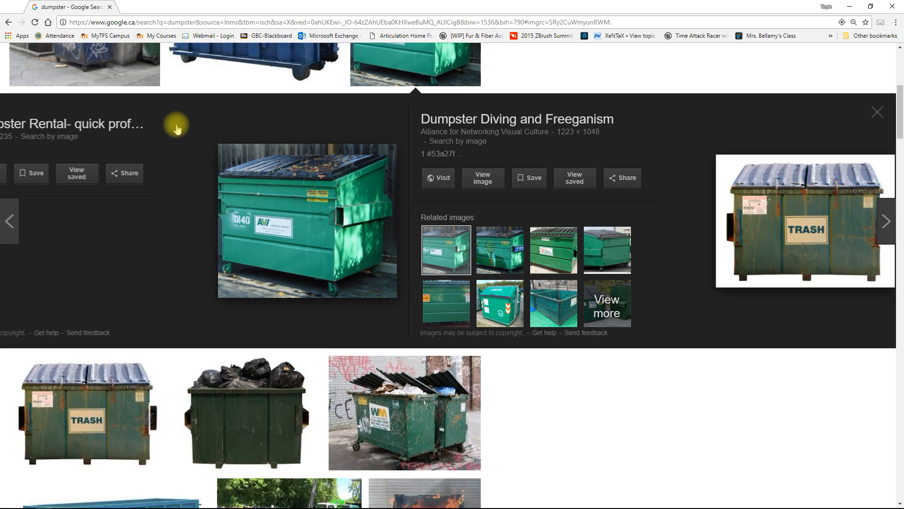
scroll(408, 334, down, 1)
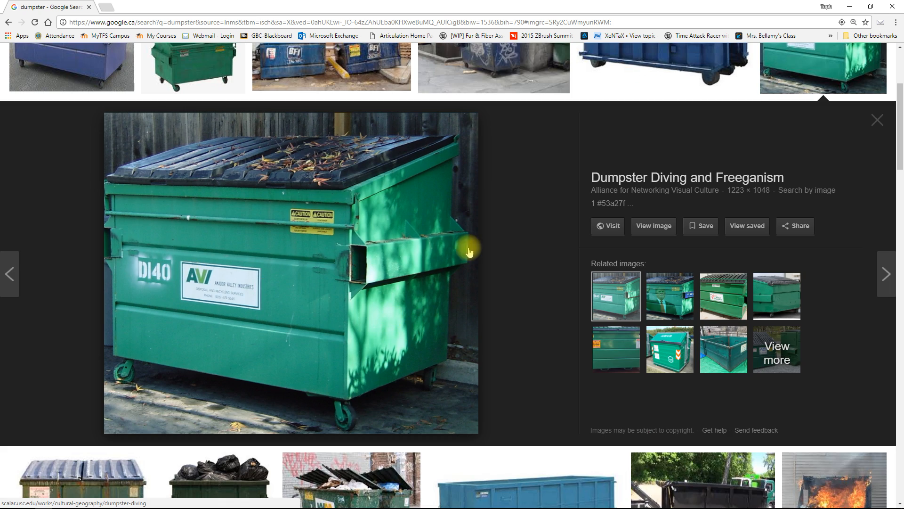
scroll(447, 257, up, 3)
scroll(361, 243, down, 3)
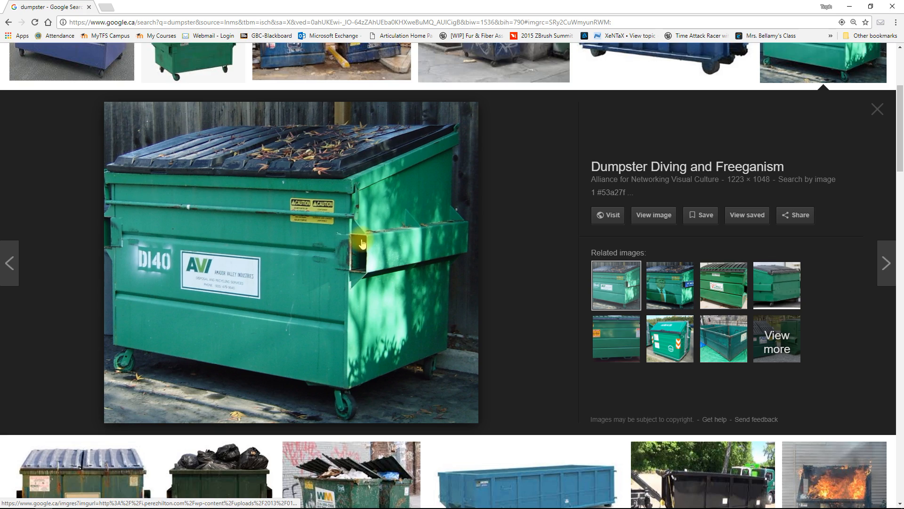
right_click(244, 211)
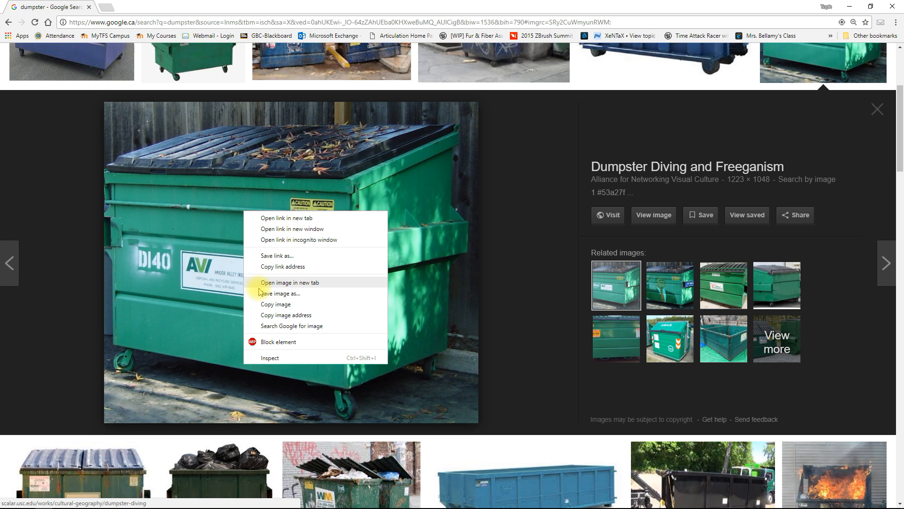
click(287, 283)
click(141, 6)
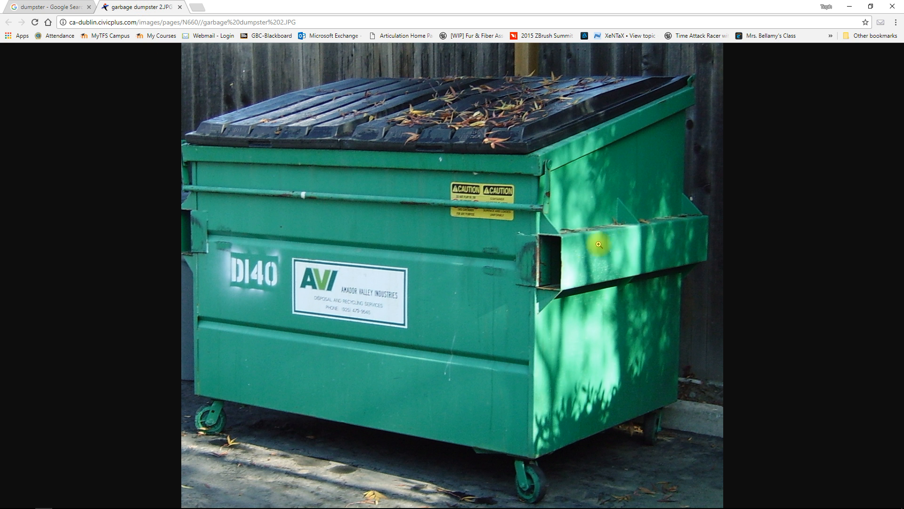
click(576, 279)
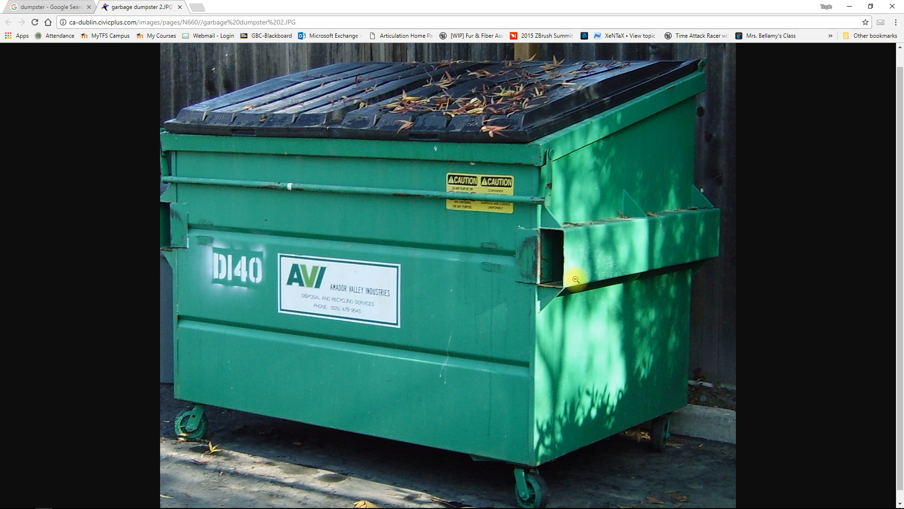
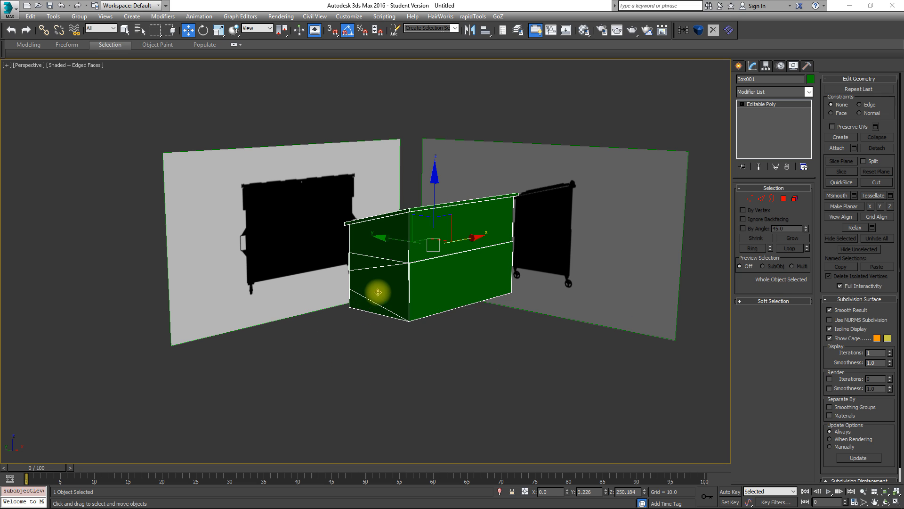
- Back in 3ds Max, create a box about 64 by 33 units over the side pocket silhouette in the front view
mouse_move(377, 292)
alt+middle_down()
mouse_move(444, 283)
mouse_move(389, 284)
alt+middle_up()
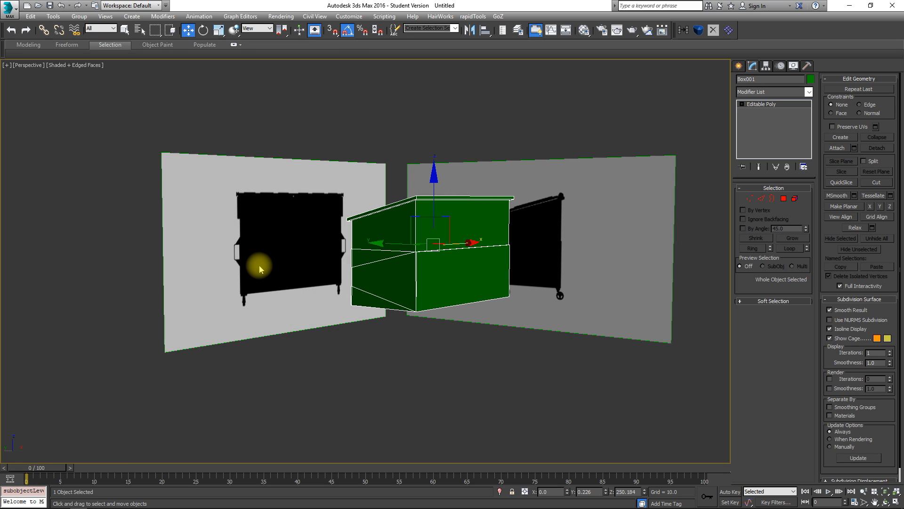
key(f)
middle_drag(374, 230, 487, 186)
scroll(320, 227, up, 6)
scroll(281, 231, down, 2)
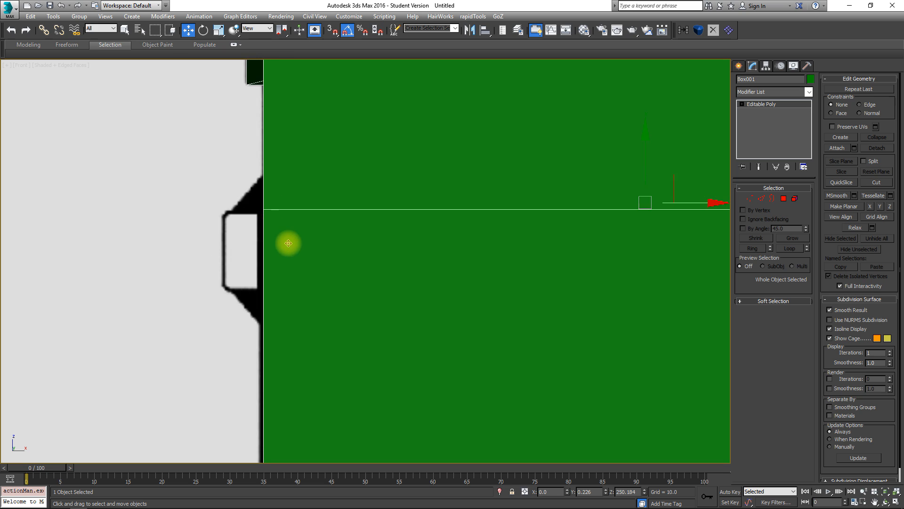
middle_drag(283, 240, 352, 205)
click(738, 67)
click(766, 125)
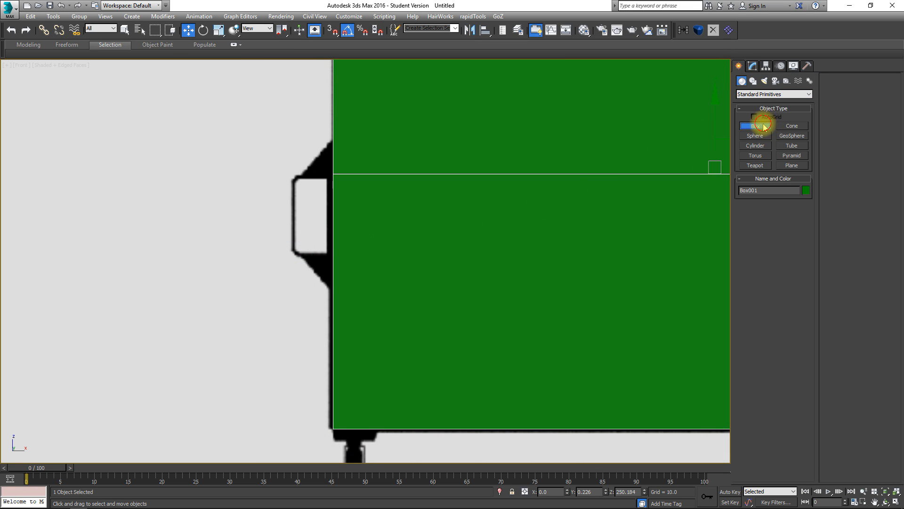
middle_drag(269, 209, 324, 254)
scroll(323, 255, up, 4)
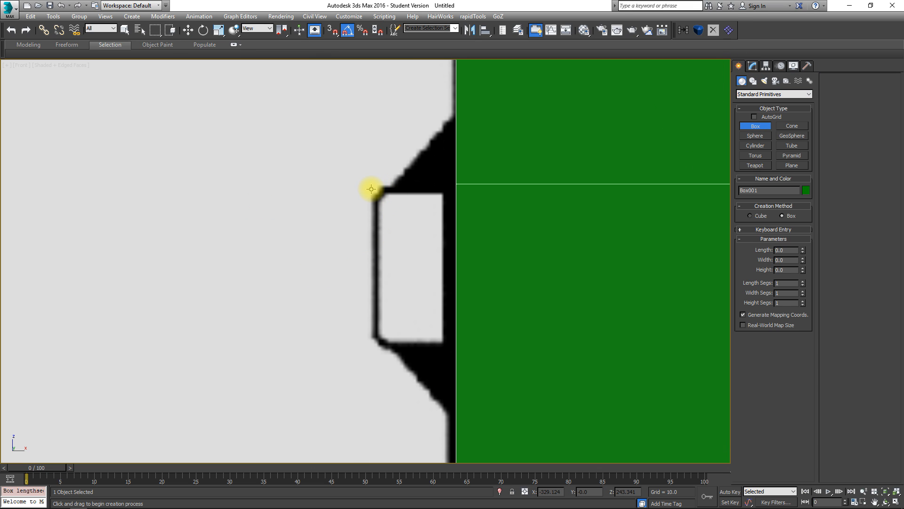
drag(372, 185, 456, 352)
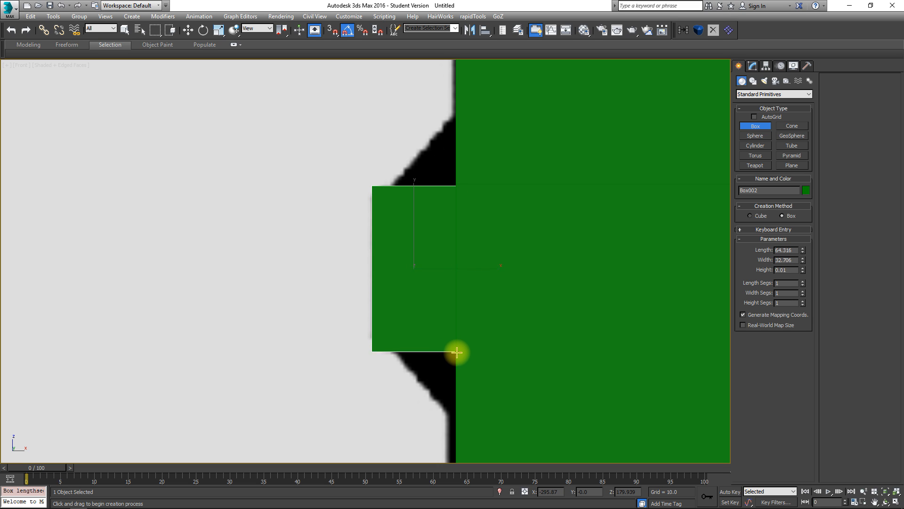
click(402, 226)
- Convert the new pocket box to an Editable Poly in the perspective view
scroll(406, 231, up, 2)
middle_drag(414, 237, 368, 196)
key(p)
alt+middle_drag(368, 196, 436, 212)
scroll(436, 212, down, 5)
alt+middle_drag(408, 241, 462, 210)
key(w)
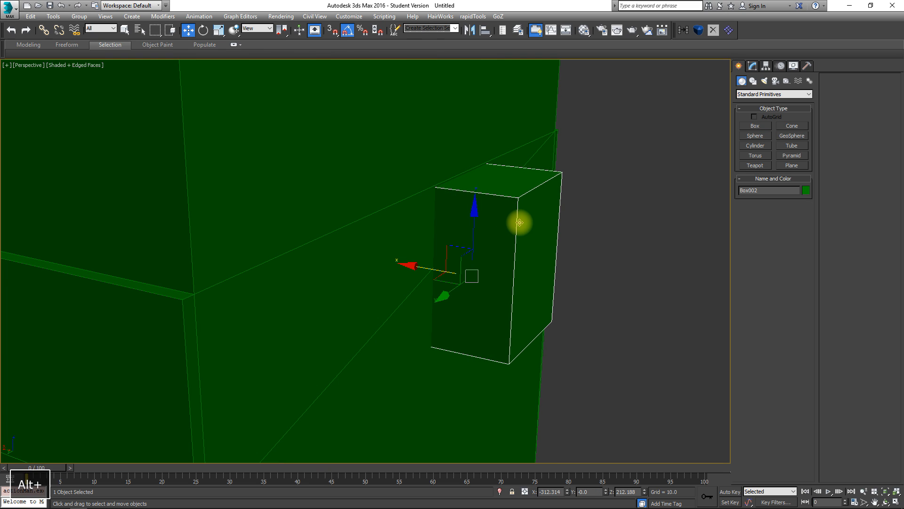
right_click(518, 221)
click(523, 230)
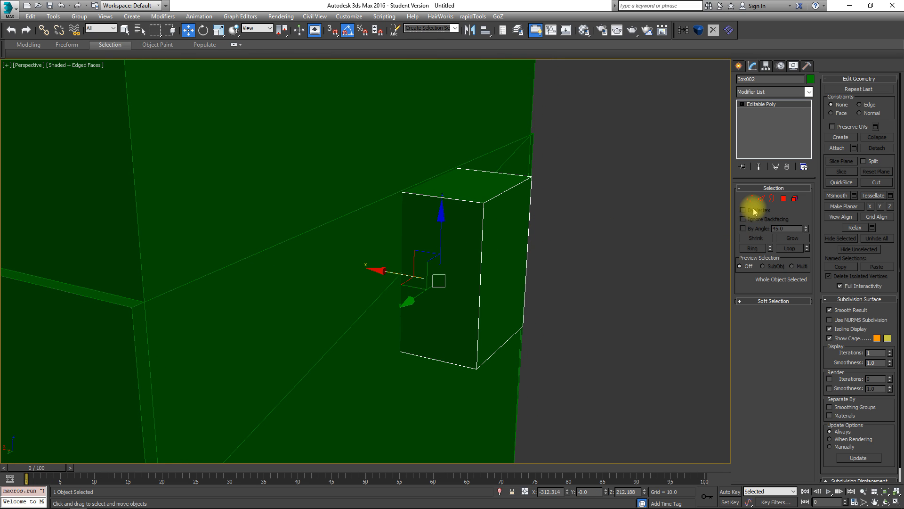
- Move the pocket box's inner face away from the dumpster wall to about X -311.9 and leave polygon editing
click(783, 199)
alt+middle_drag(410, 212, 293, 208)
click(424, 215)
alt+middle_drag(394, 220, 409, 201)
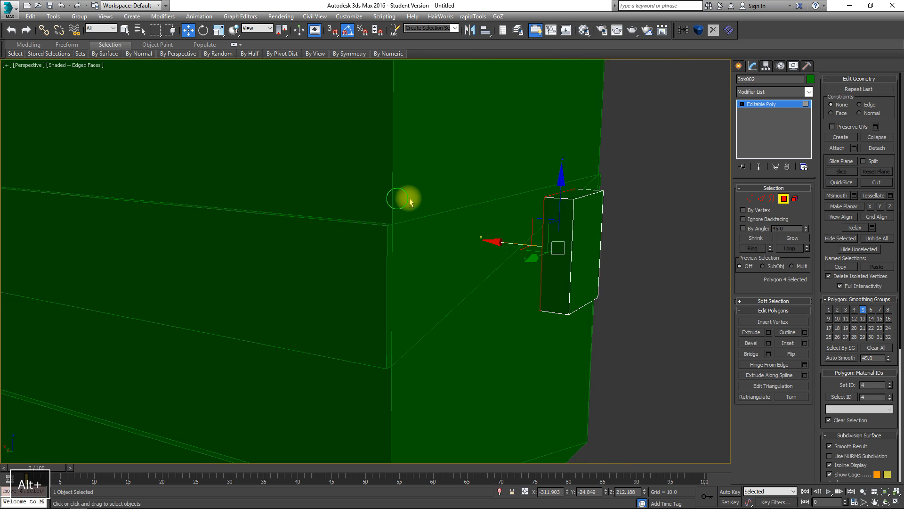
click(783, 199)
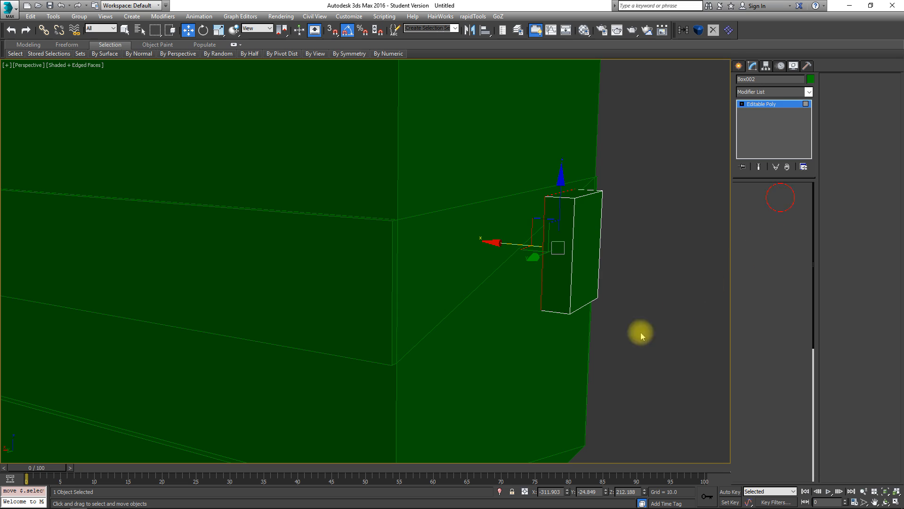
- Select the triangular polygon on the dumpster body's pocket-side wall and copy its X coordinate
click(442, 240)
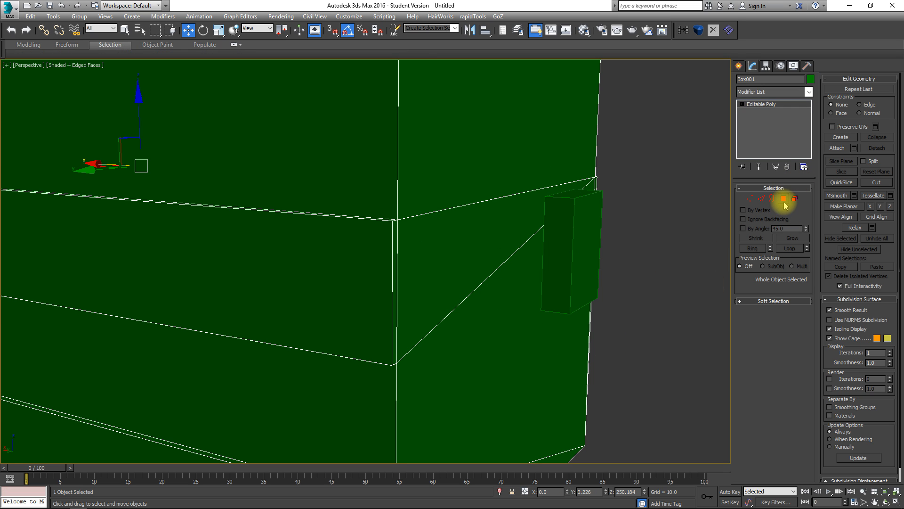
click(784, 198)
click(440, 218)
alt+middle_drag(440, 219, 419, 186)
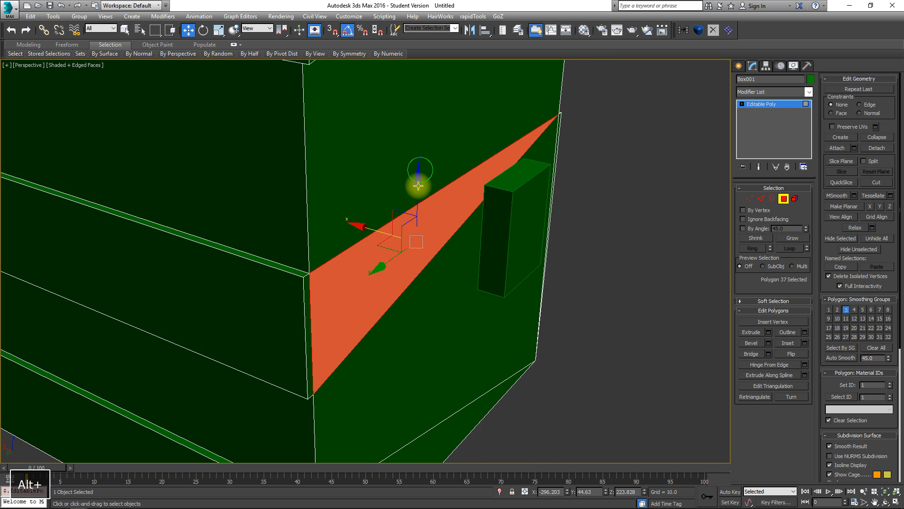
scroll(418, 185, down, 8)
alt+middle_drag(403, 97, 418, 178)
click(563, 492)
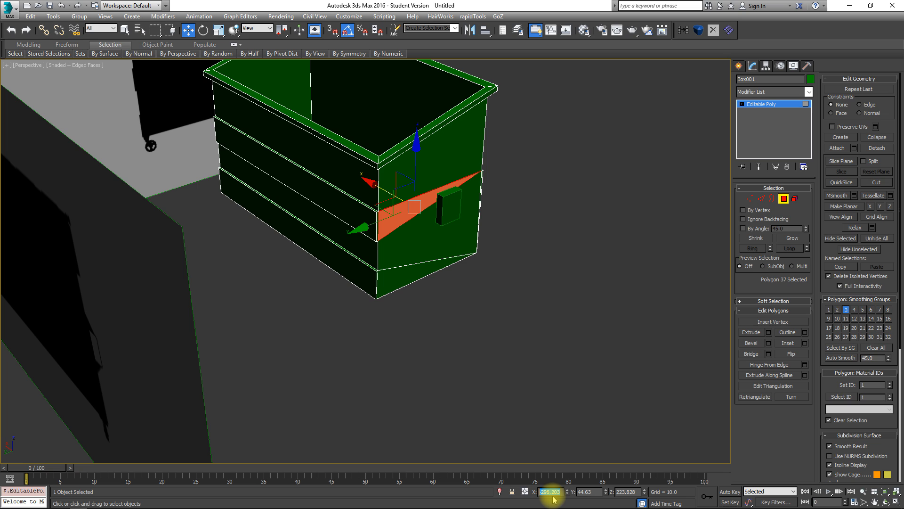
key(ctrl+c)
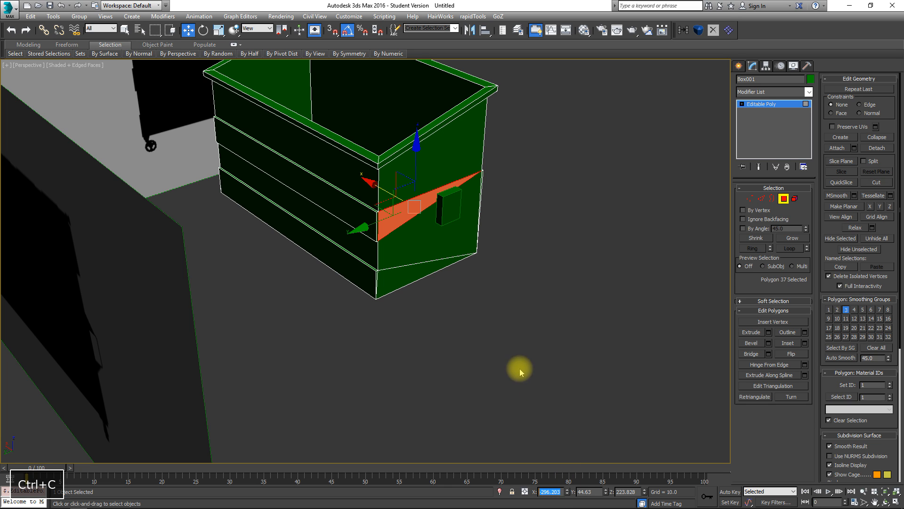
- Set the X position of the pocket box's inner face to -296.203 so it meets the dumpster wall
scroll(464, 262, up, 5)
alt+middle_drag(589, 245, 640, 244)
click(784, 198)
click(498, 252)
click(784, 199)
click(445, 283)
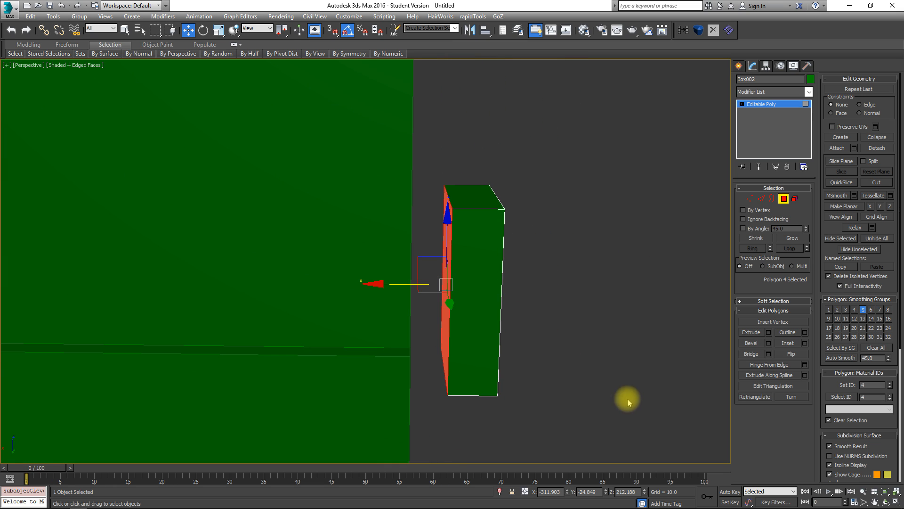
click(563, 492)
key(ctrl+v)
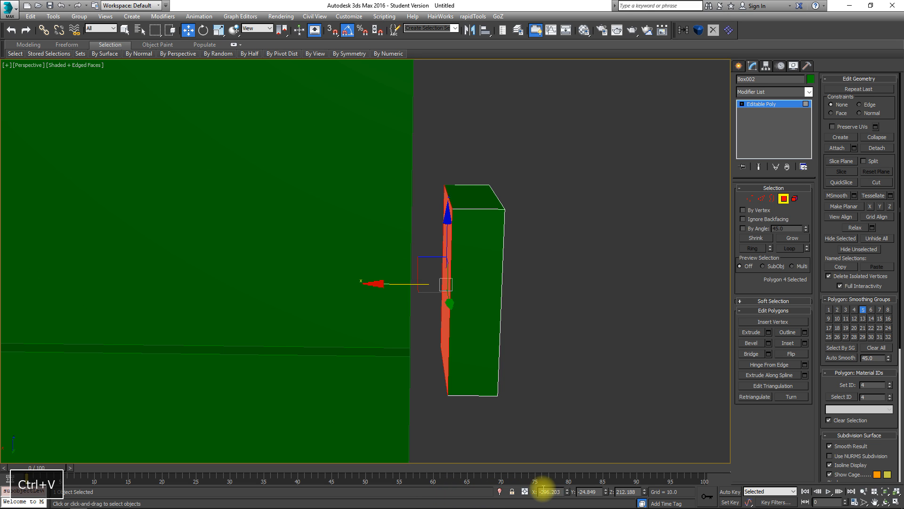
alt+middle_drag(535, 278, 456, 236)
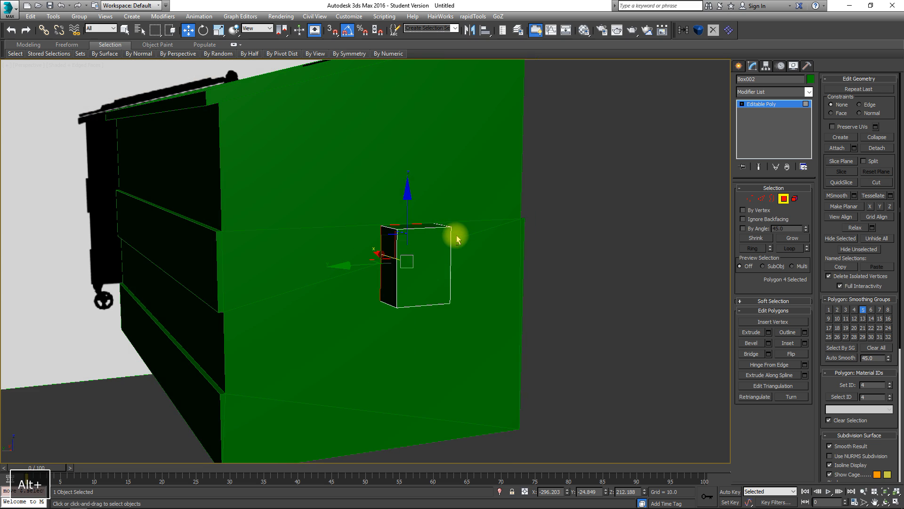
scroll(384, 214, up, 5)
mouse_move(383, 214)
alt+middle_down()
mouse_move(432, 210)
mouse_move(393, 210)
alt+middle_up()
scroll(392, 210, down, 6)
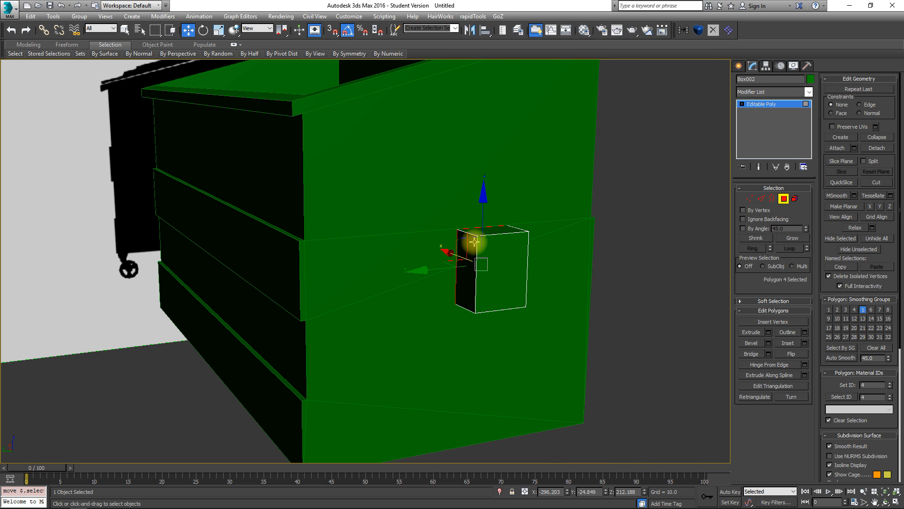
- Select the recessed panel polygon on the dumpster body's front and copy its Y coordinate
alt+middle_drag(475, 242, 505, 232)
scroll(379, 247, up, 5)
alt+middle_drag(379, 246, 332, 162)
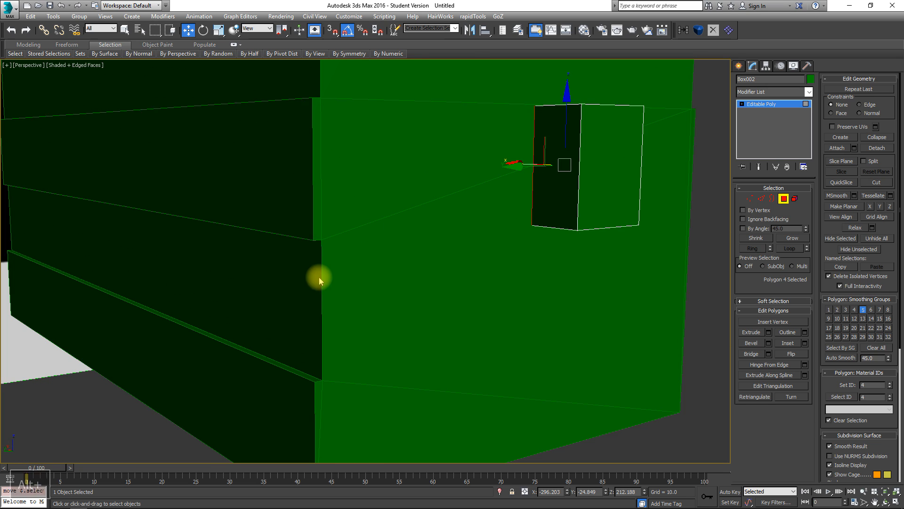
click(785, 199)
click(362, 280)
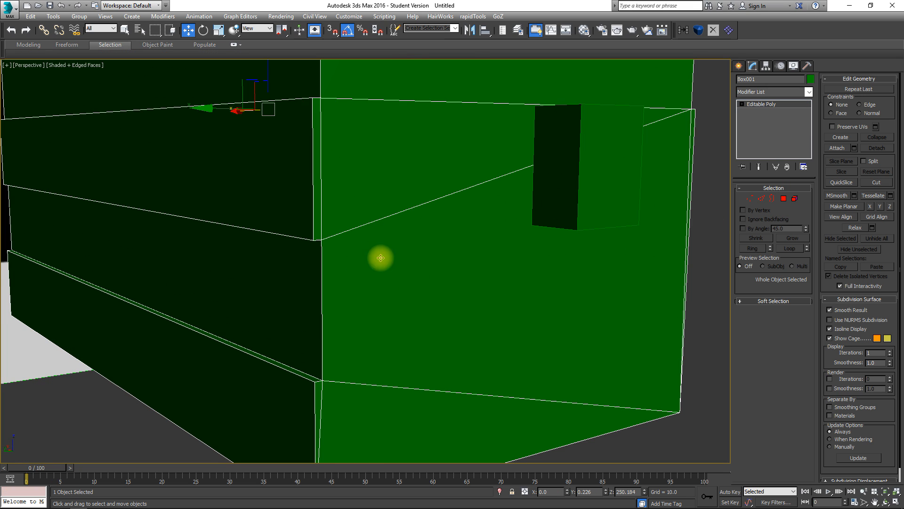
click(782, 198)
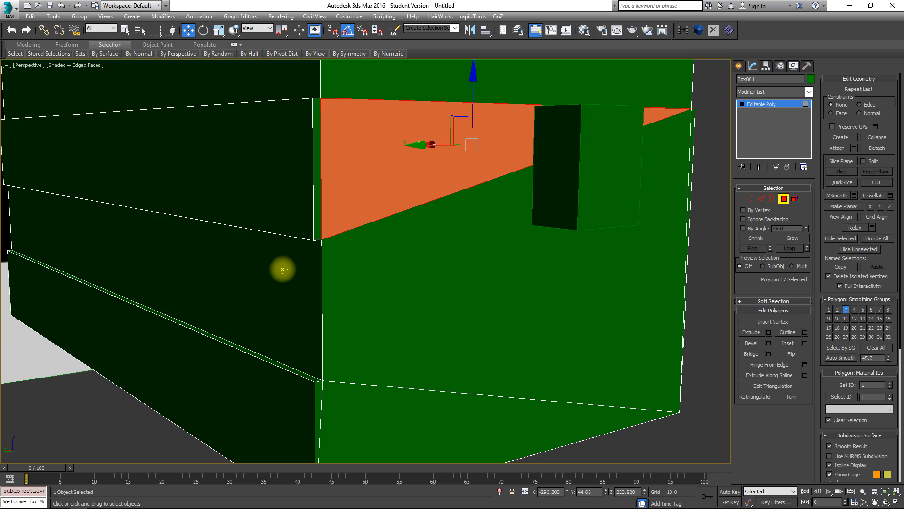
click(292, 268)
alt+middle_drag(247, 278, 312, 319)
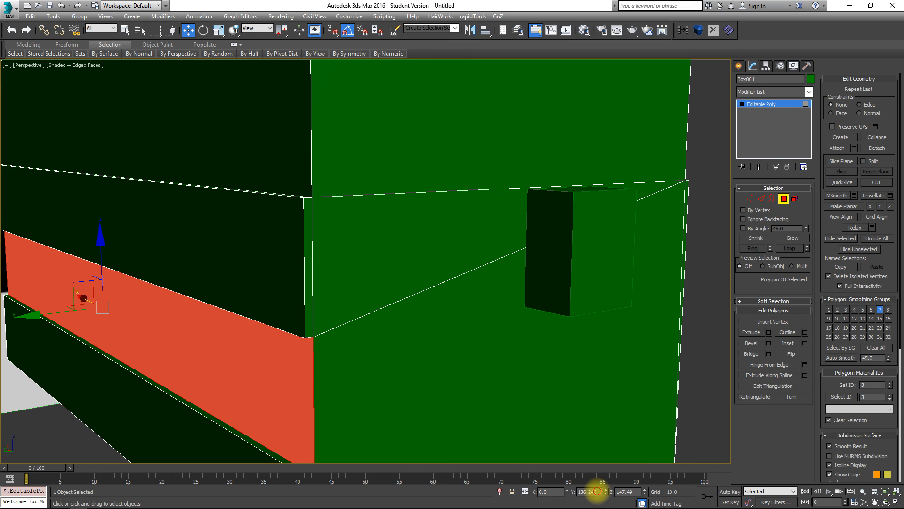
ctrl+alt+middle_drag(438, 263, 436, 294)
middle_drag(393, 256, 446, 258)
scroll(411, 265, up, 4)
- Set the Y position of the pocket box's front face to 136.246 to align it with the body's front panel
click(785, 200)
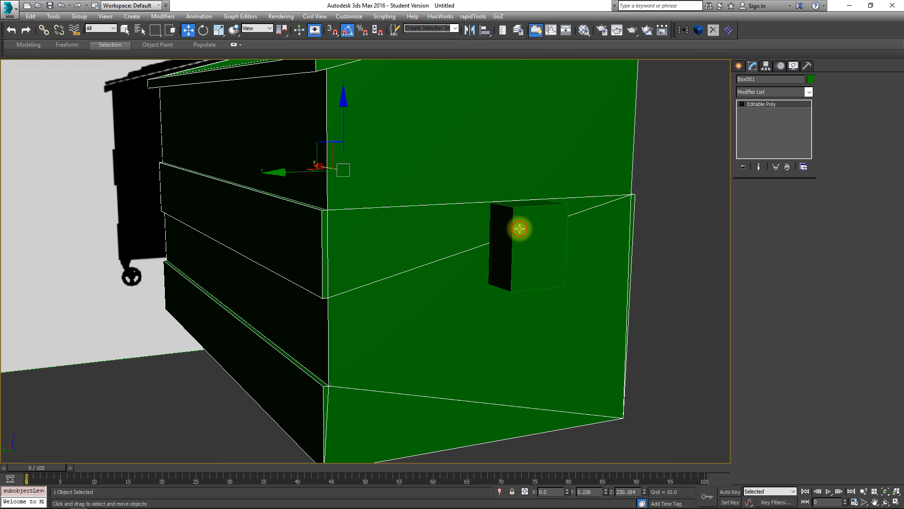
click(520, 220)
click(784, 198)
click(503, 210)
click(504, 210)
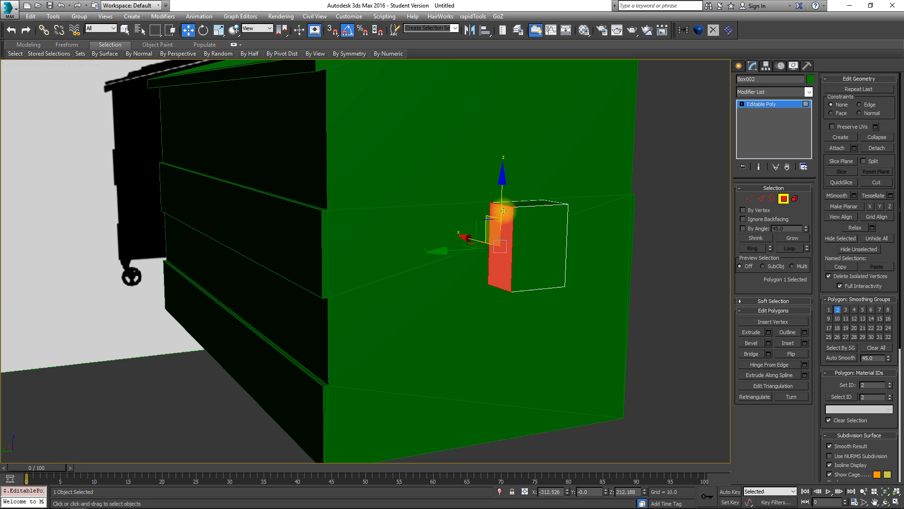
key(ctrl+v)
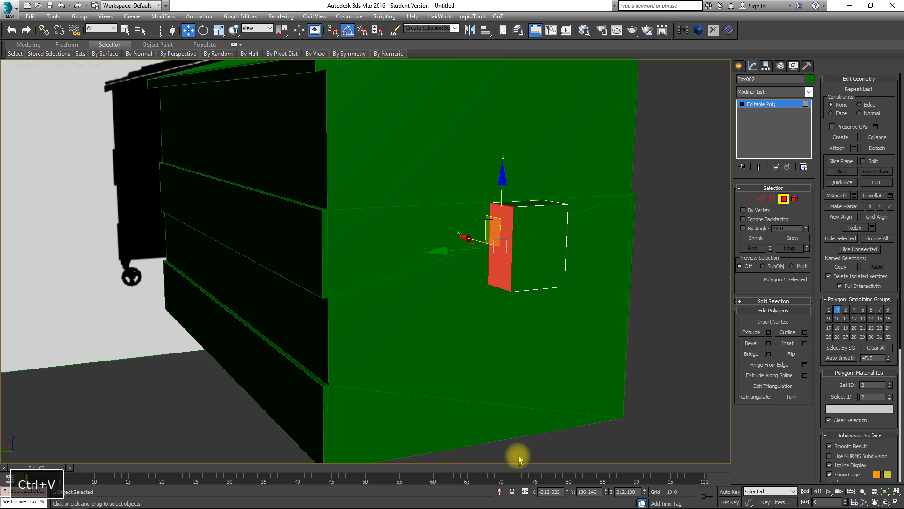
key(Return)
- Select the large upper polygon on the dumpster body's rear and copy its Y coordinate
alt+middle_drag(460, 384, 668, 210)
click(784, 198)
alt+middle_drag(456, 186, 503, 204)
click(565, 201)
click(783, 199)
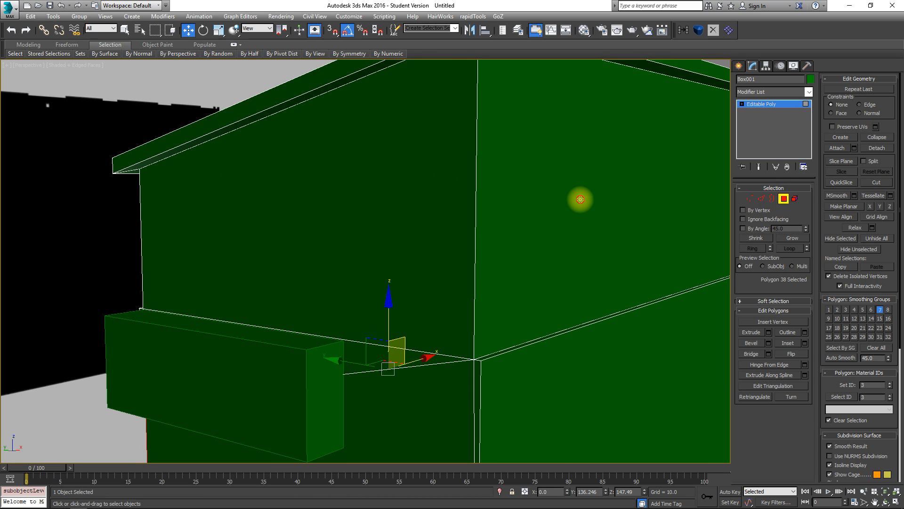
click(575, 149)
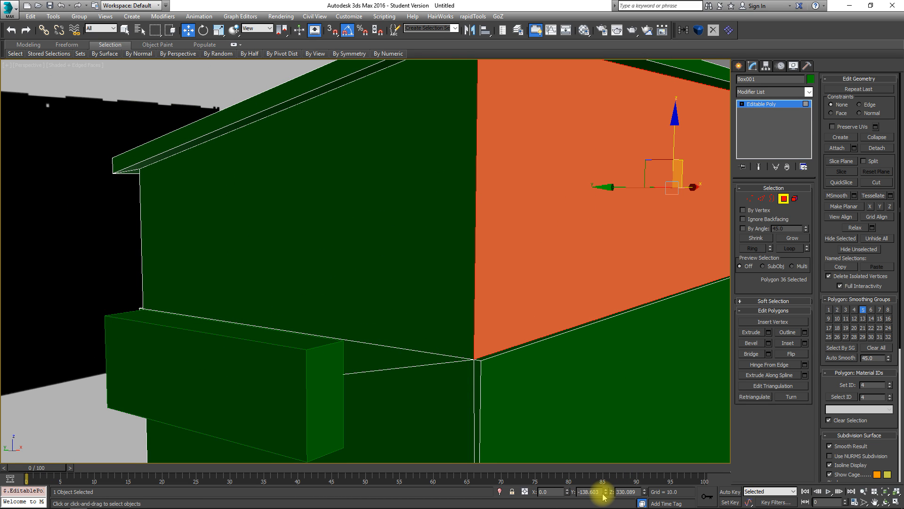
key(ctrl+c)
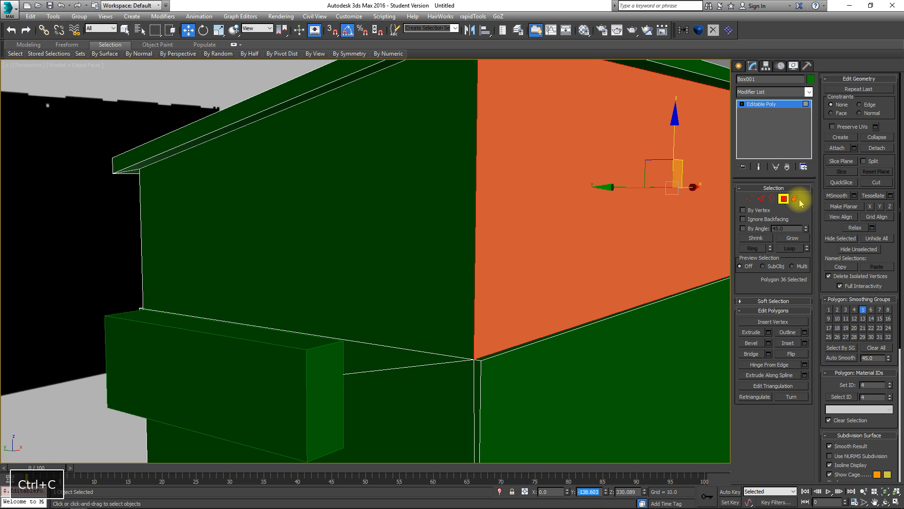
- Set the Y position of the pocket box's rear face to -138.603 to align it with the dumpster body's rear
click(784, 199)
click(341, 372)
middle_drag(343, 372, 380, 262)
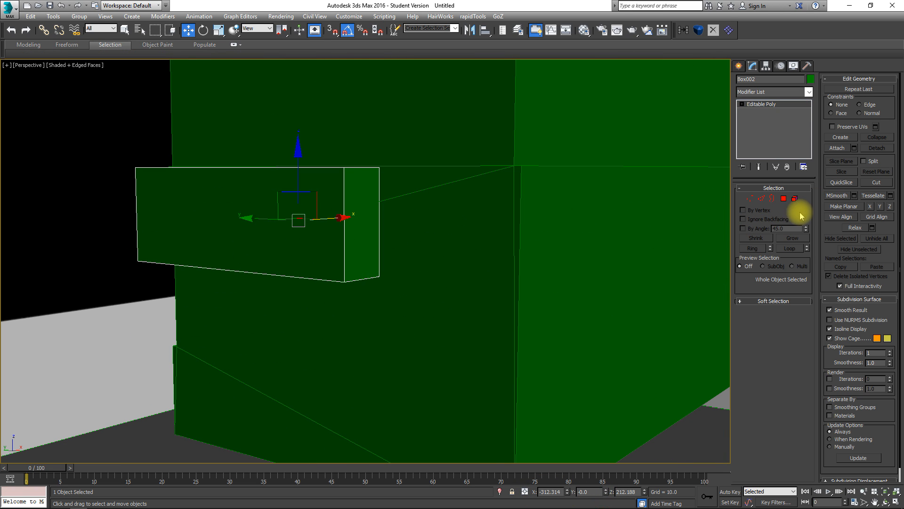
click(784, 199)
click(370, 207)
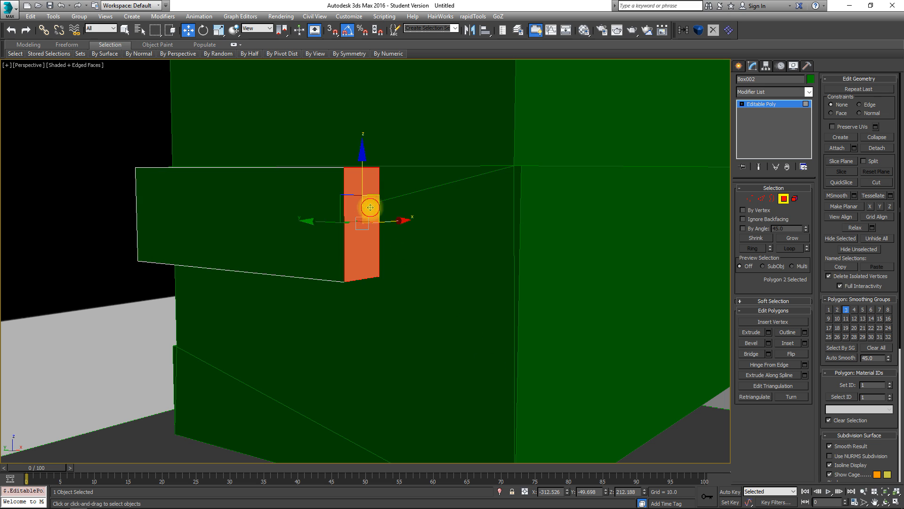
key(ctrl+v)
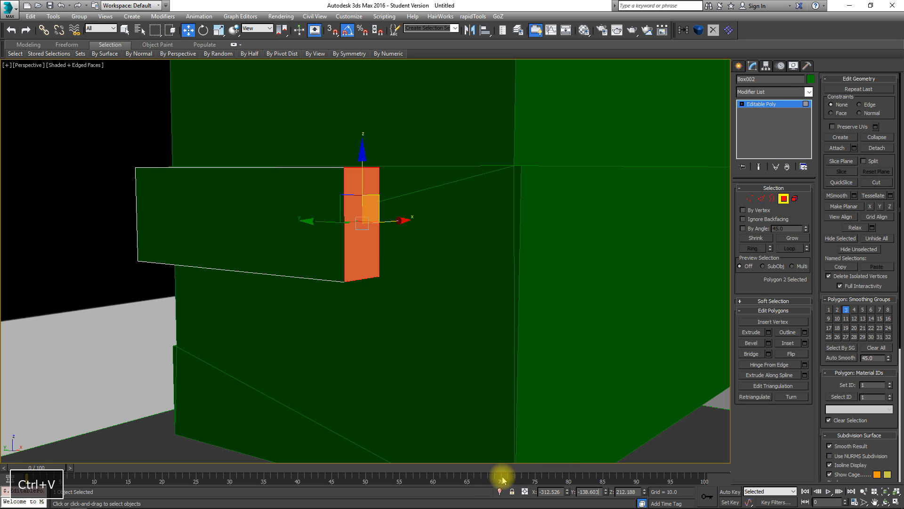
alt+middle_drag(415, 298, 469, 246)
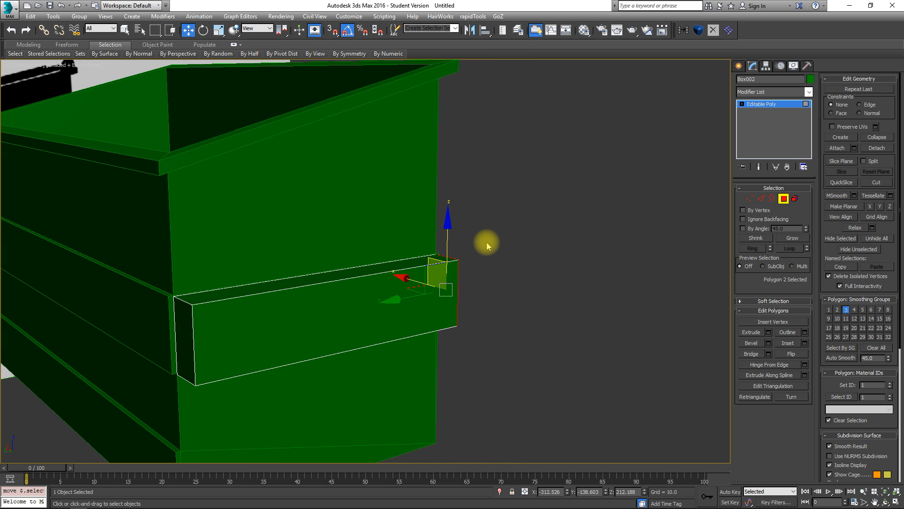
- Make the pocket box see-through in the front view, leave polygon editing, and compare its upper outer corner with the reference image
key(f)
key(alt+x)
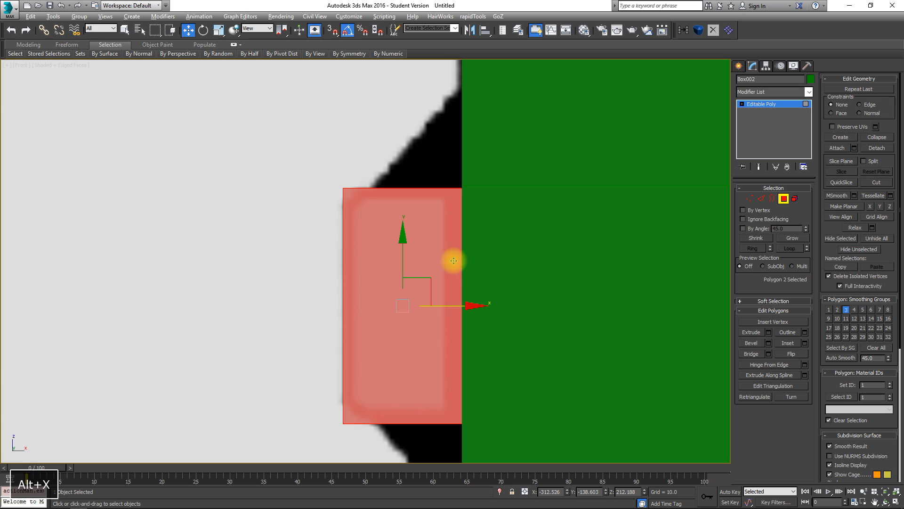
click(783, 199)
scroll(347, 264, down, 3)
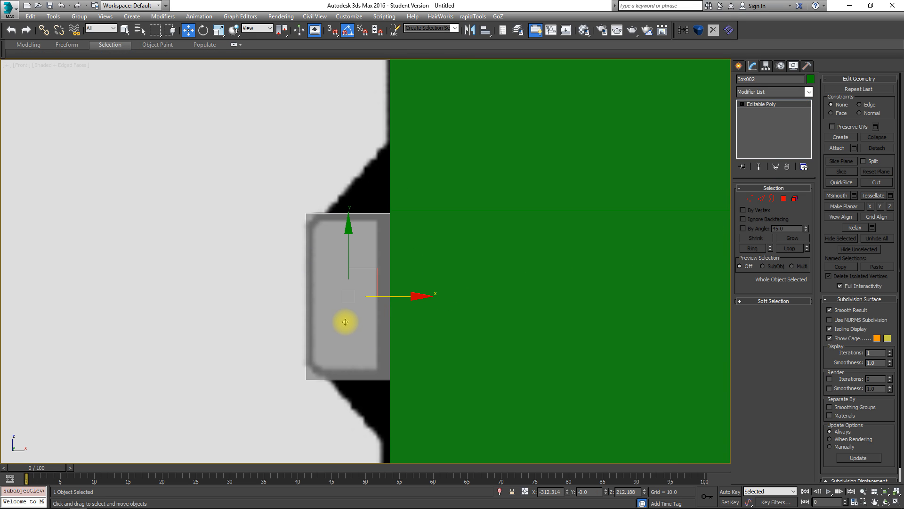
scroll(355, 269, up, 4)
scroll(387, 242, down, 4)
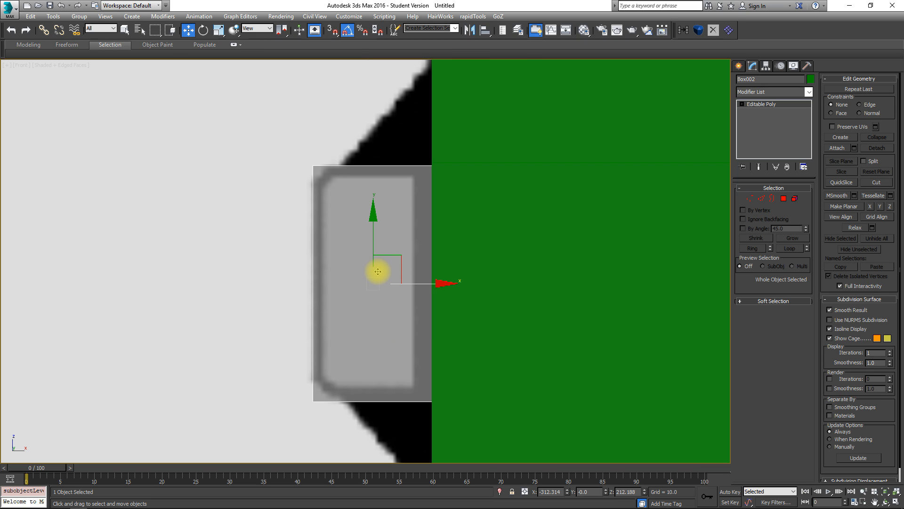
middle_drag(360, 223, 375, 280)
scroll(376, 281, up, 4)
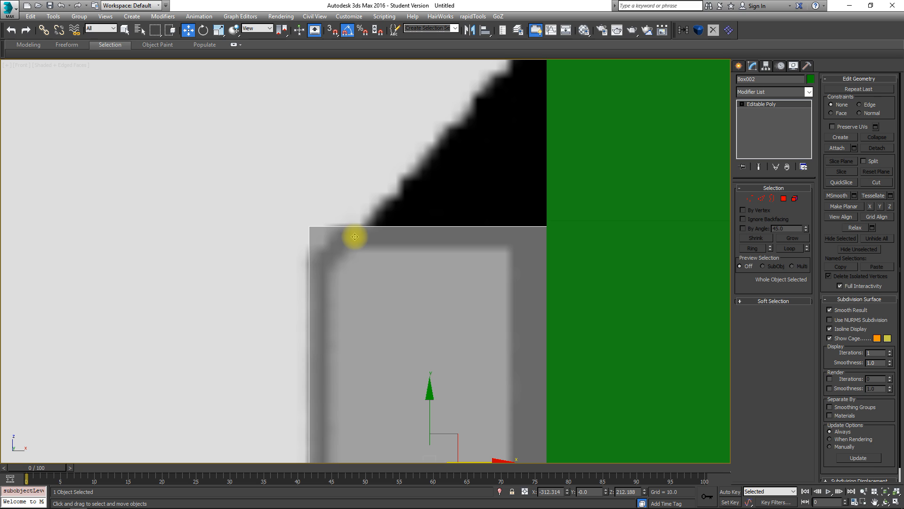
- Chamfer the side box's two outer long edges by about 5.26 to match the reference image
middle_drag(339, 309, 333, 135)
scroll(322, 424, down, 3)
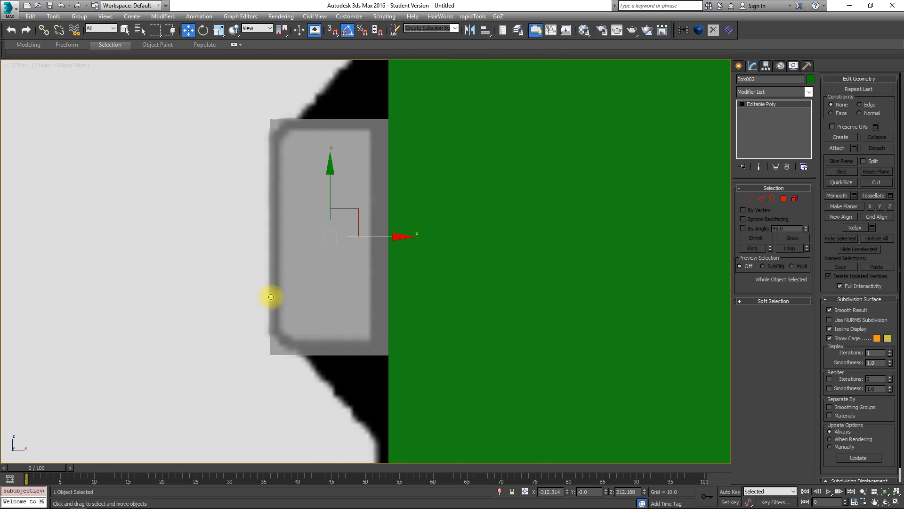
alt+middle_drag(269, 297, 318, 279)
click(761, 197)
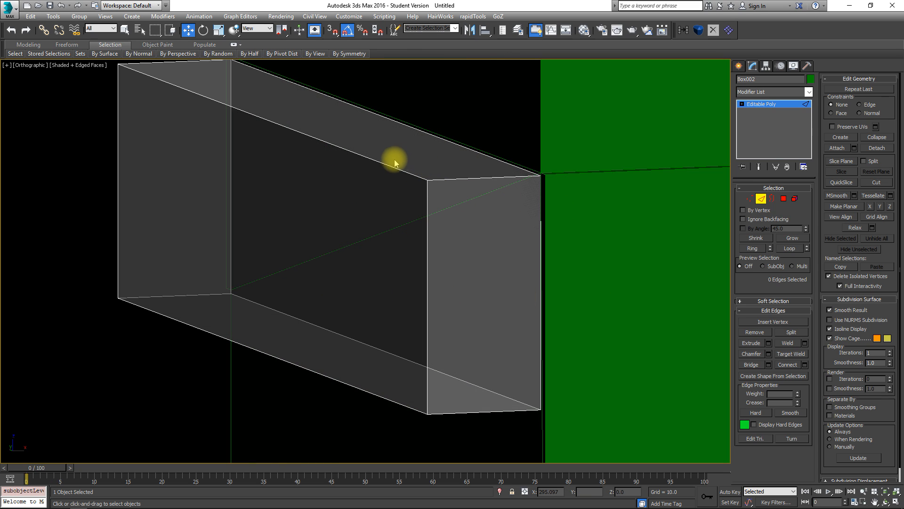
click(376, 163)
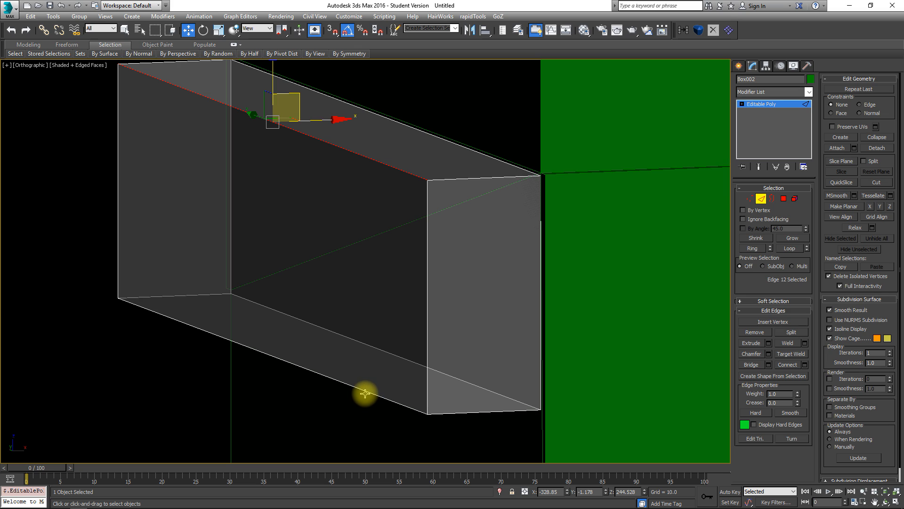
ctrl+click(365, 393)
key(f)
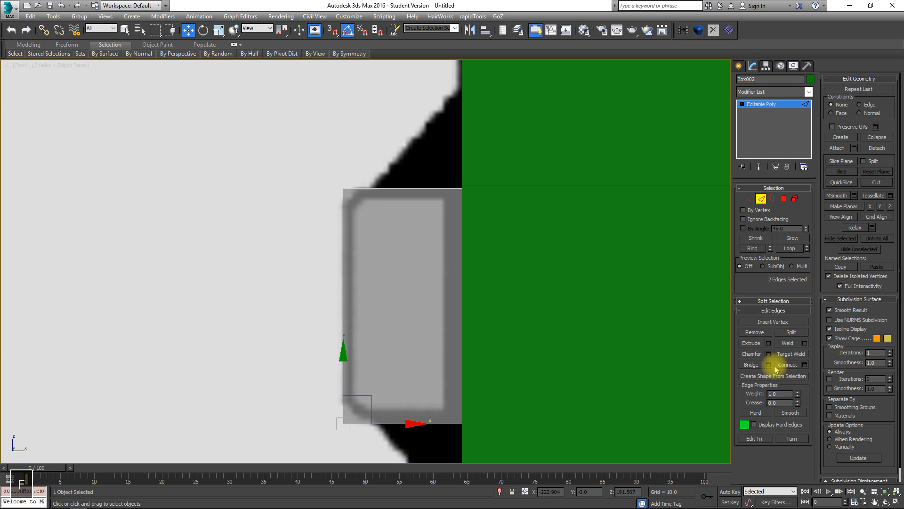
click(361, 174)
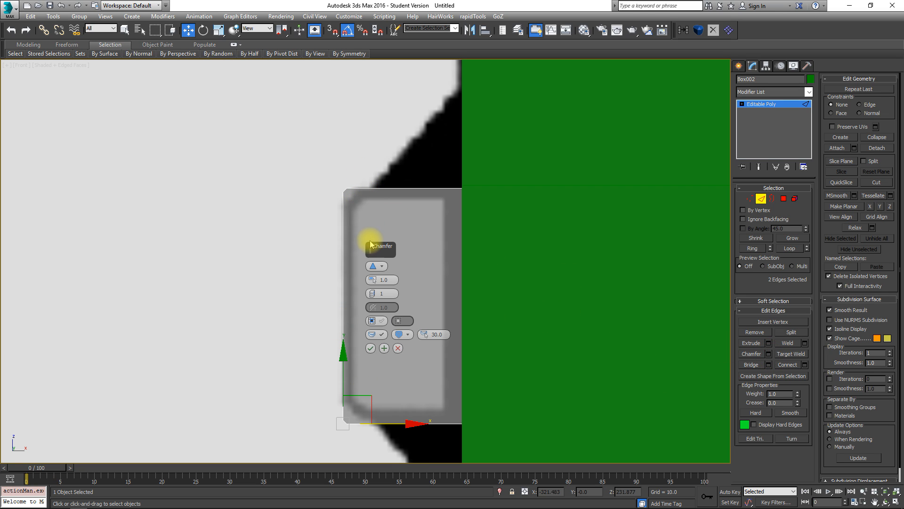
drag(371, 278, 365, 257)
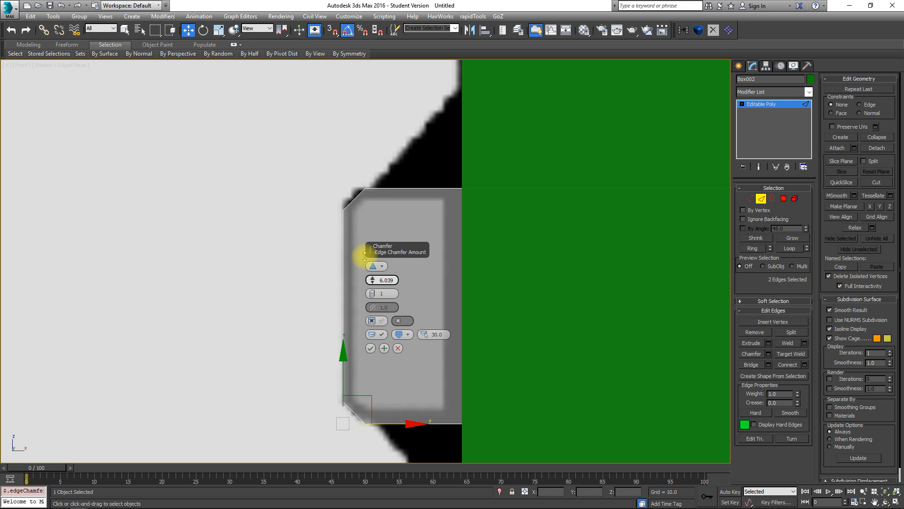
click(371, 348)
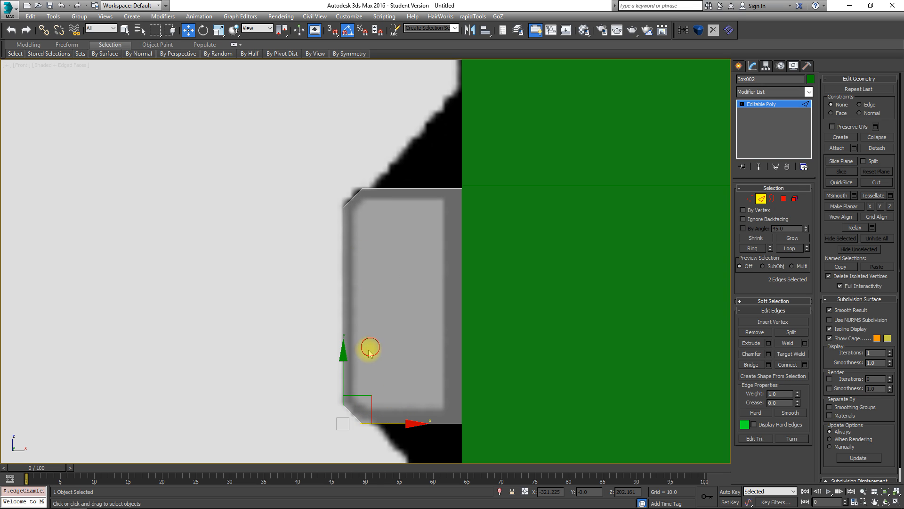
- Inset the polygons at both ends of the side box by about 2.46
alt+middle_drag(346, 318, 369, 319)
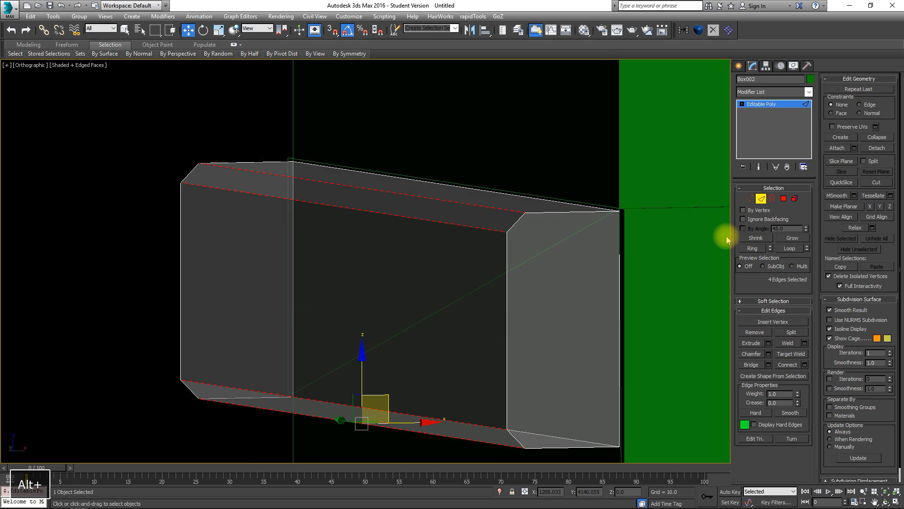
click(784, 199)
click(613, 275)
alt+middle_drag(360, 262, 369, 309)
ctrl+click(367, 308)
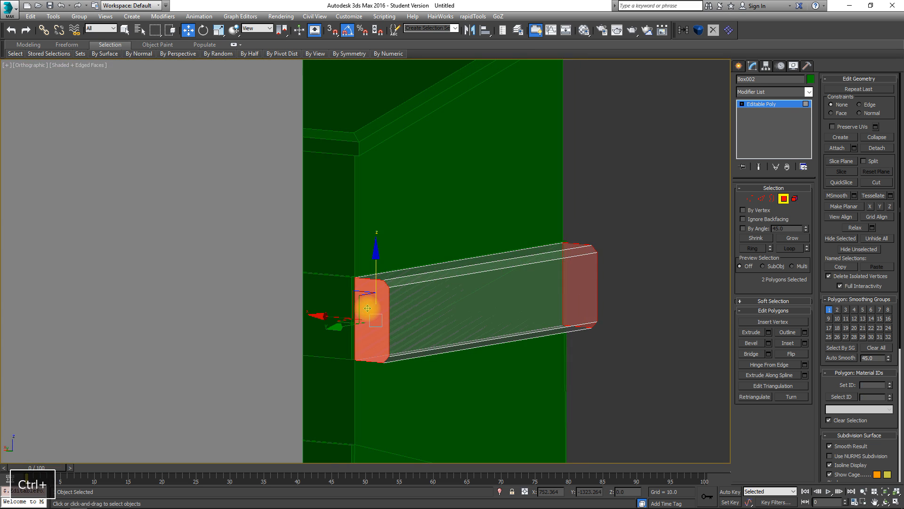
key(f)
middle_drag(493, 244, 504, 174)
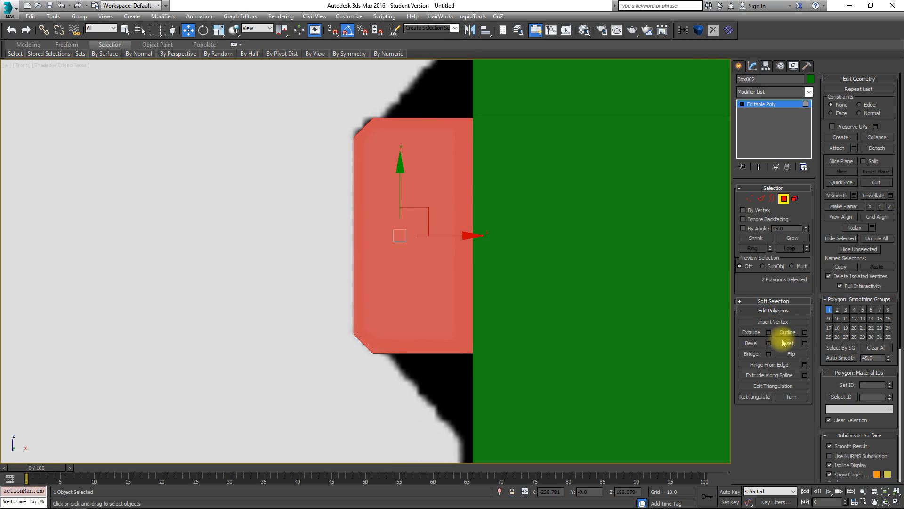
click(805, 343)
scroll(387, 222, up, 2)
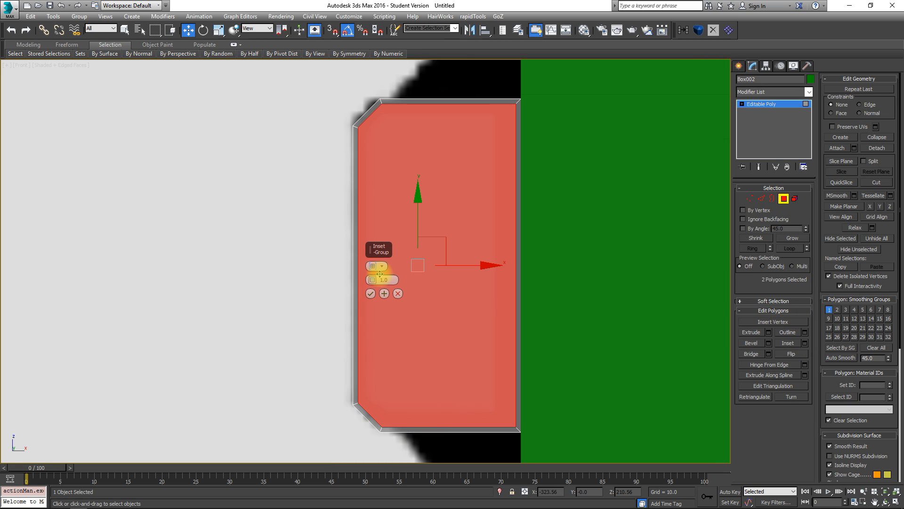
mouse_move(372, 282)
mouse_down()
mouse_move(373, 232)
mouse_move(374, 278)
mouse_up()
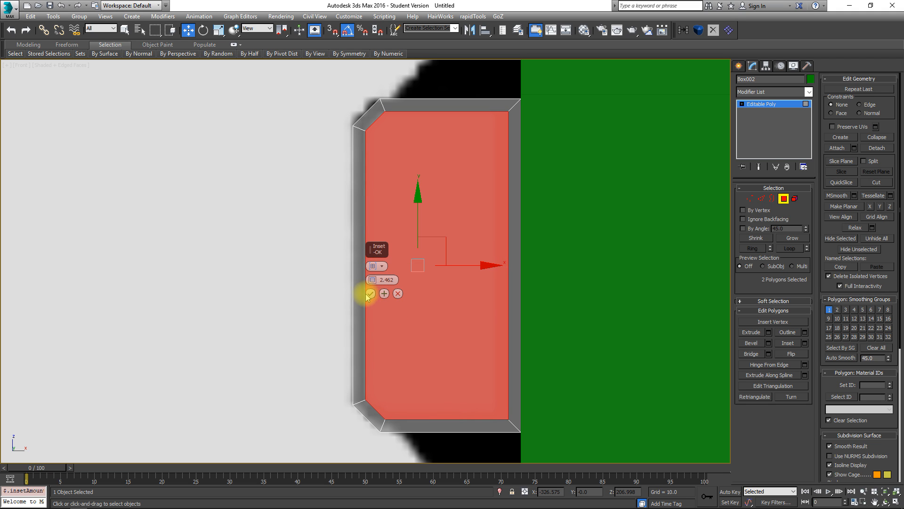
click(371, 293)
- Bridge the two inset end polygons to hollow the side box along its full length
alt+middle_drag(369, 295, 384, 259)
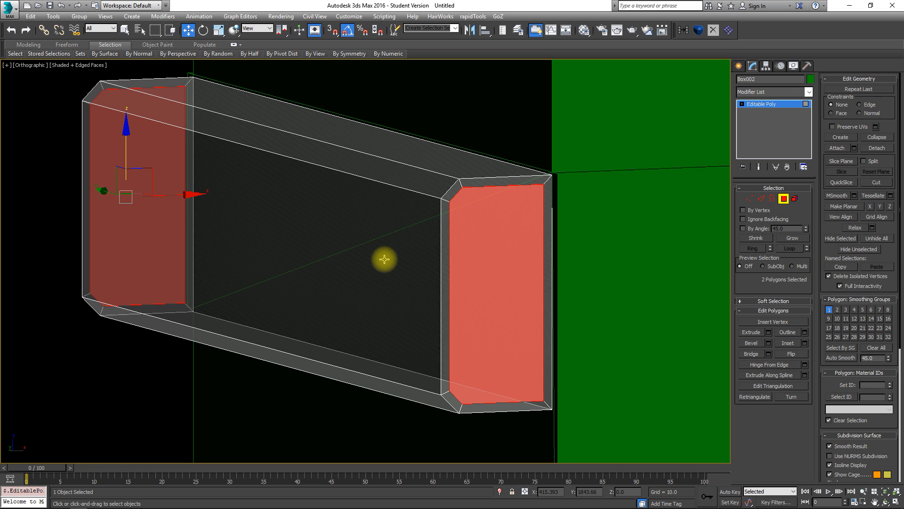
click(752, 343)
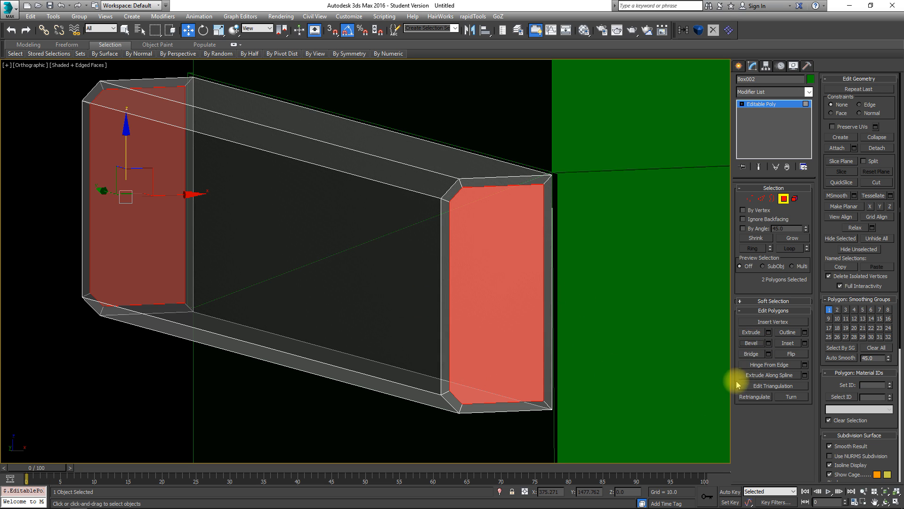
click(752, 357)
alt+middle_drag(416, 319, 349, 237)
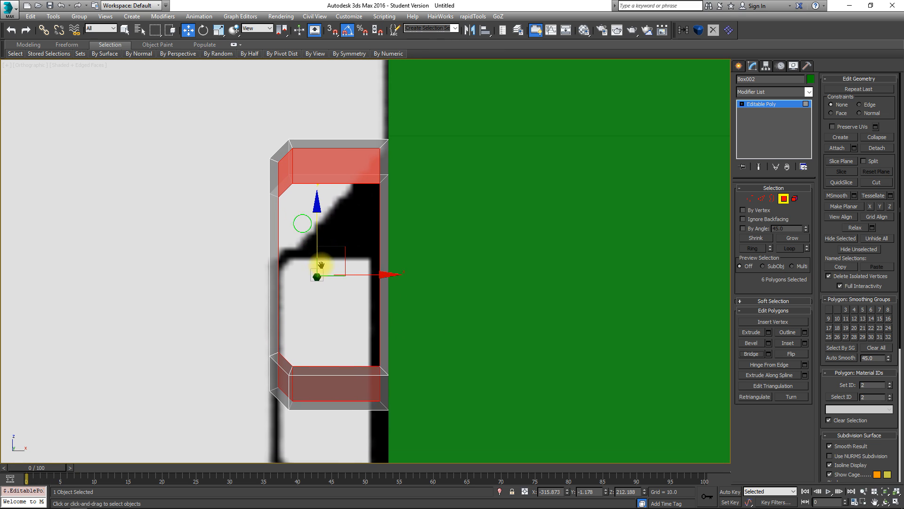
- Delete the side box's outer back polygon that faces the green container wall
scroll(323, 282, down, 5)
click(425, 280)
alt+middle_drag(425, 280, 430, 255)
click(375, 322)
key(p)
key(Delete)
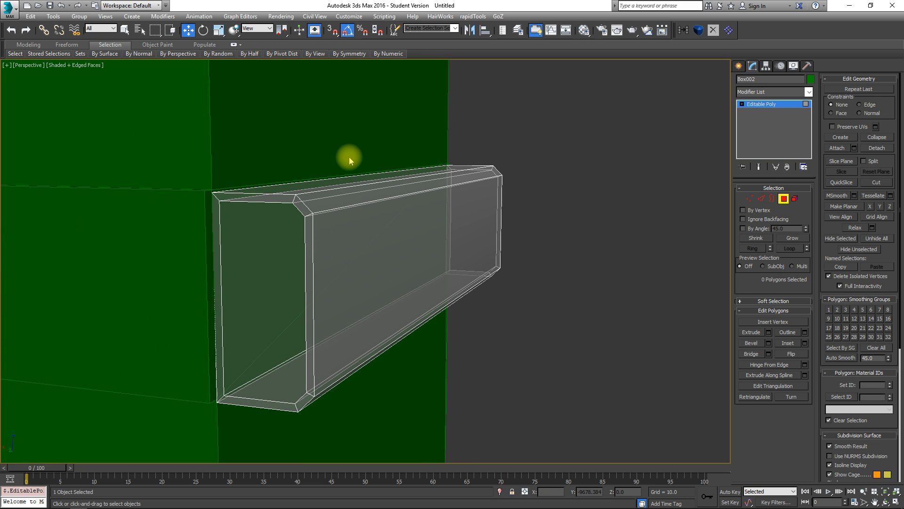
mouse_move(373, 286)
alt+middle_down()
mouse_move(345, 289)
mouse_move(372, 283)
alt+middle_up()
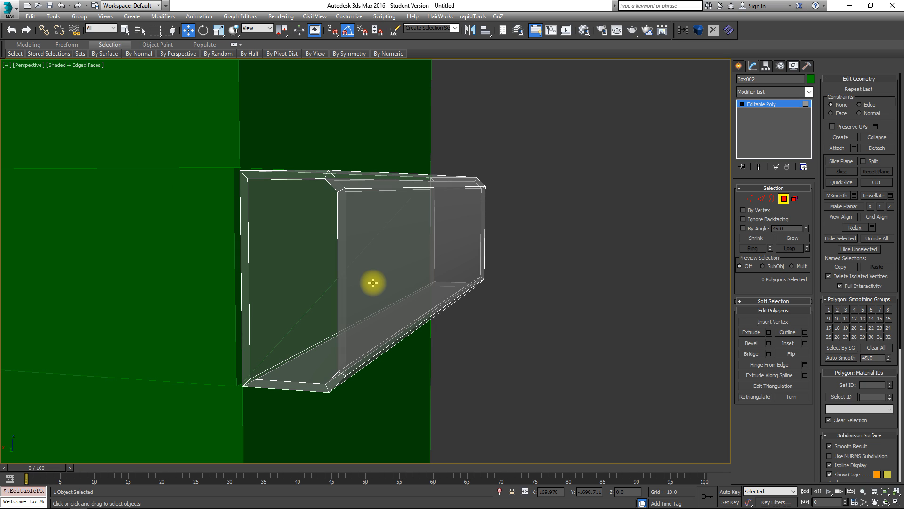
alt+middle_drag(359, 288, 339, 256)
click(196, 226)
alt+middle_drag(195, 226, 385, 246)
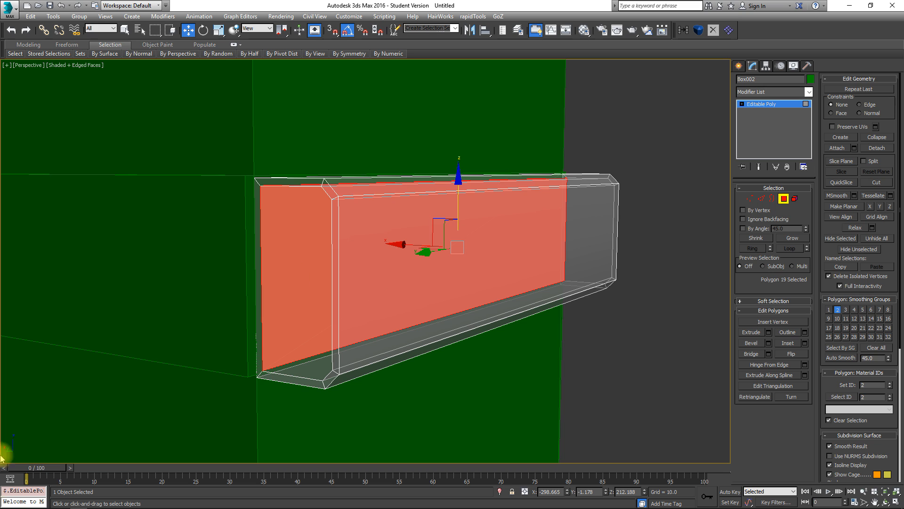
- Select the ring of six long edges running along the outside of the side box
alt+middle_drag(97, 442, 501, 201)
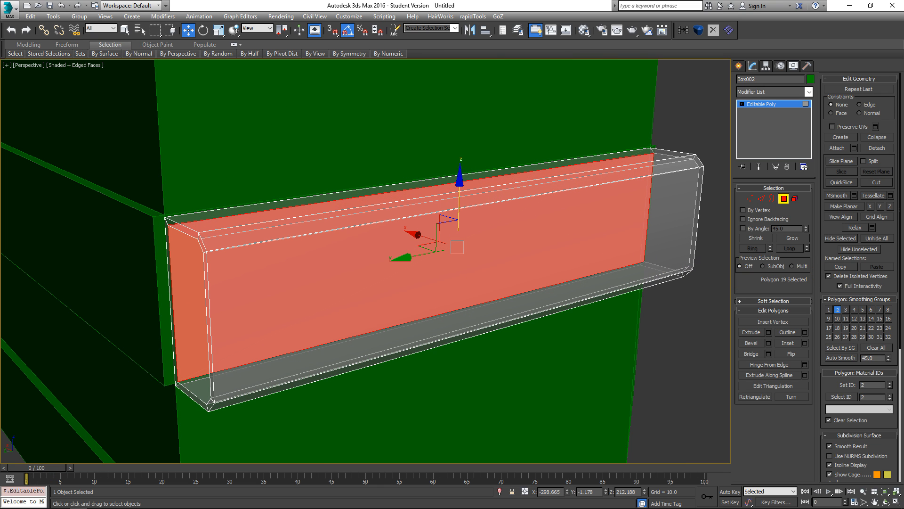
scroll(215, 223, down, 3)
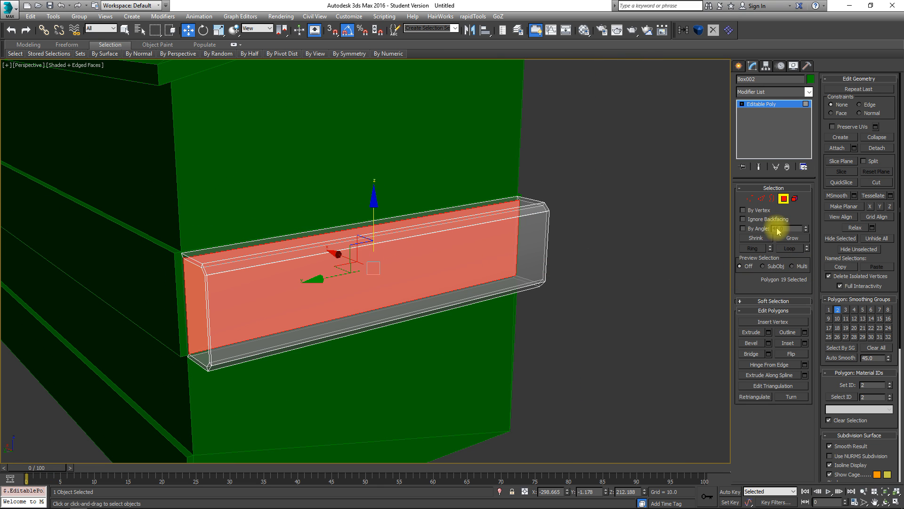
click(760, 199)
click(411, 225)
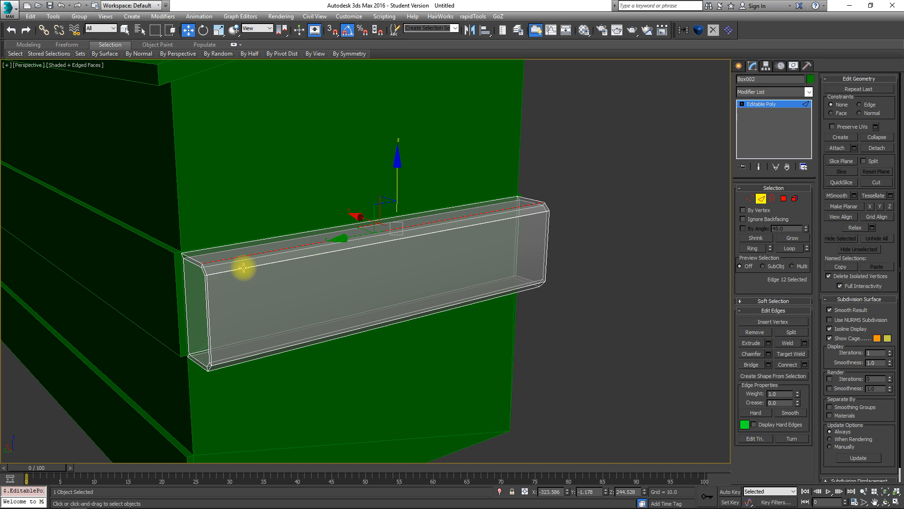
shift+click(280, 263)
alt+middle_drag(406, 290, 345, 287)
click(382, 229)
alt+middle_drag(512, 251, 569, 256)
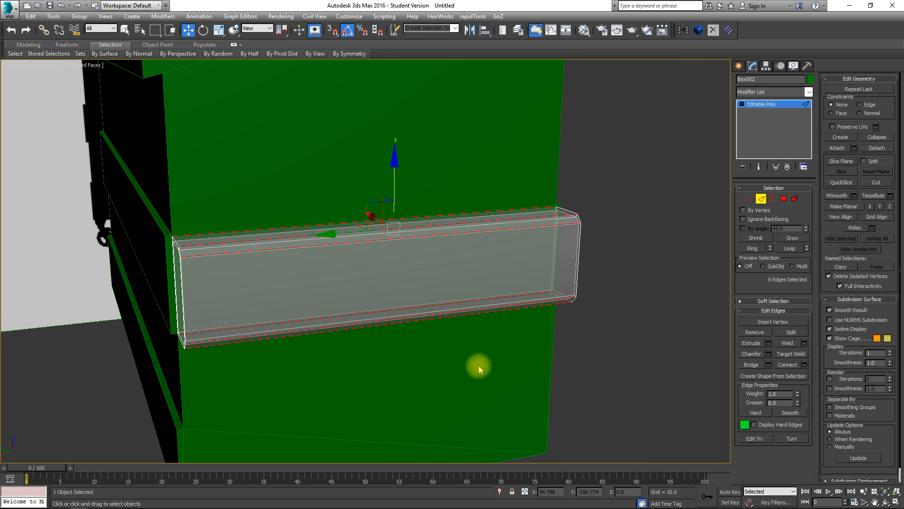
alt+middle_drag(341, 227, 399, 232)
scroll(320, 240, up, 5)
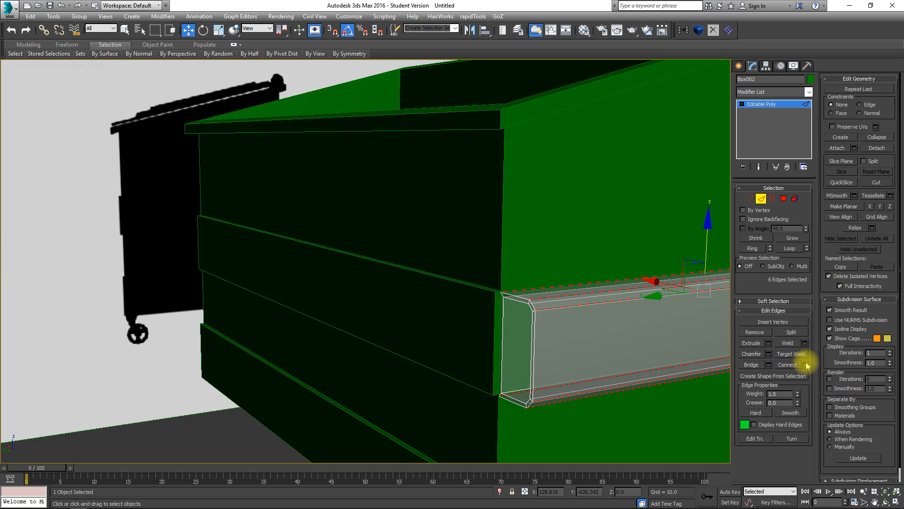
- Connect the selected long edges with 3 segments and a pinch of 89
click(805, 365)
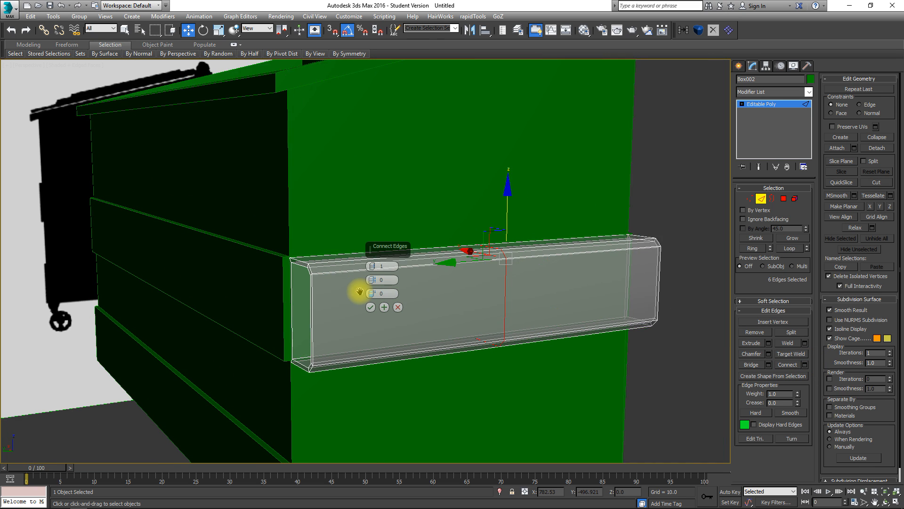
middle_drag(360, 291, 340, 288)
alt+middle_drag(425, 299, 456, 276)
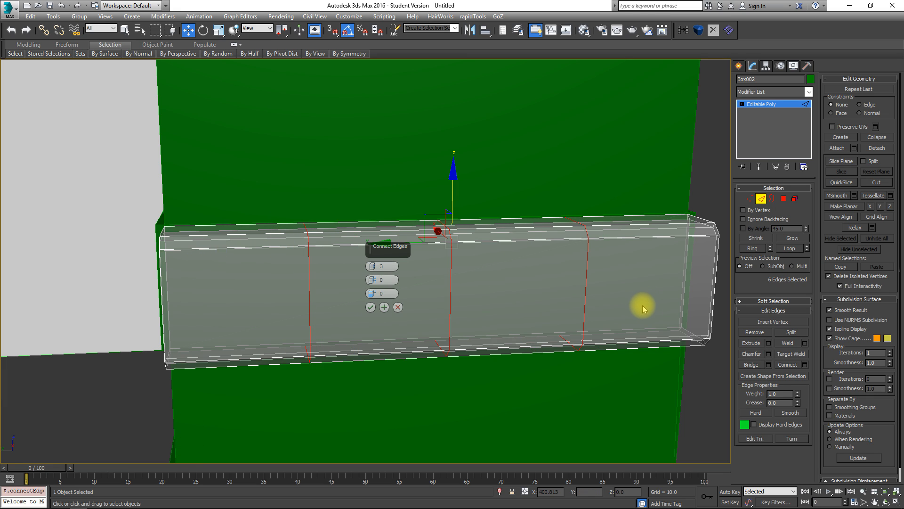
mouse_move(313, 246)
alt+middle_down()
mouse_move(297, 248)
mouse_move(306, 259)
alt+middle_up()
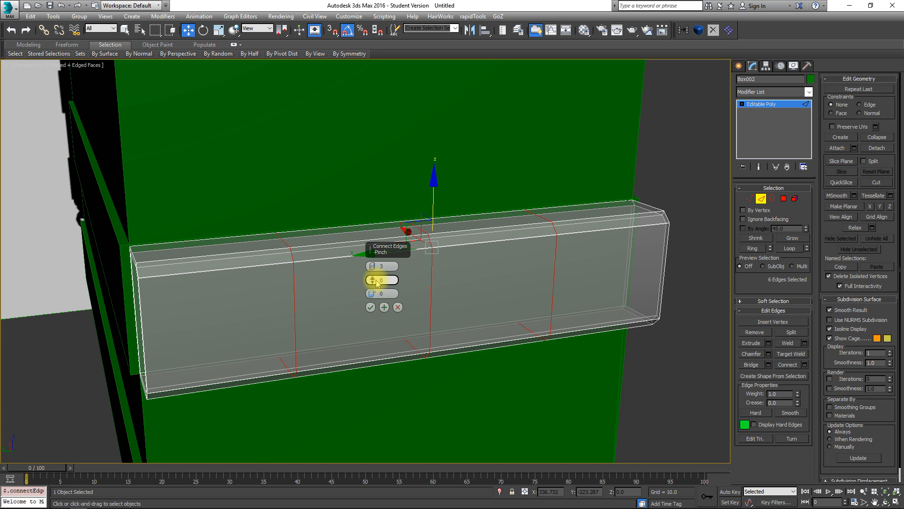
drag(374, 280, 360, 111)
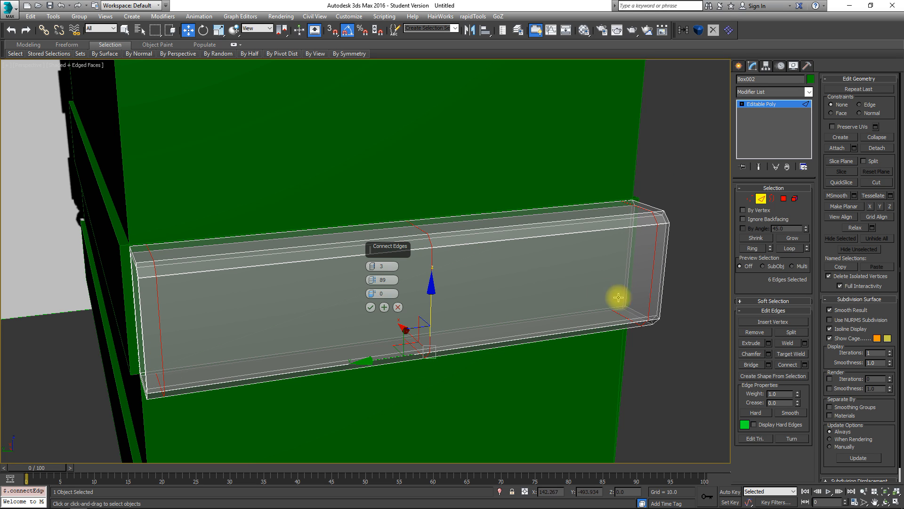
click(371, 307)
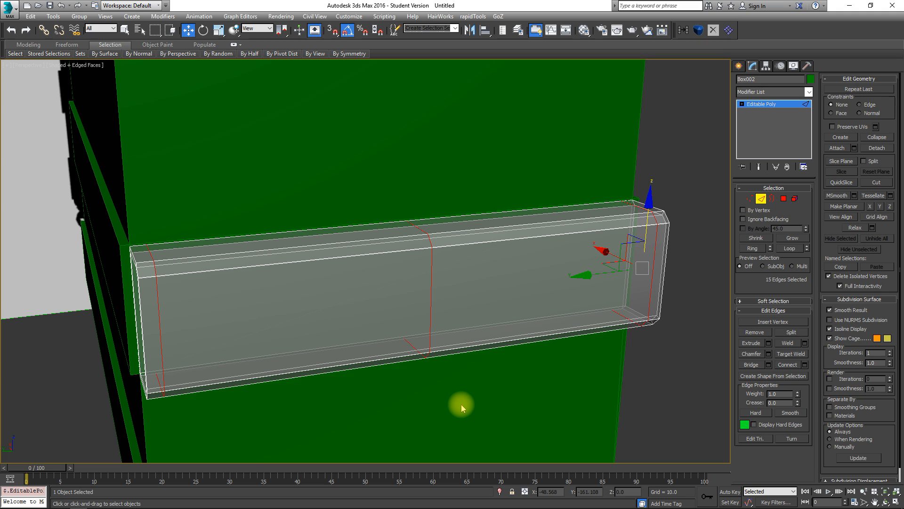
- Deselect the three vertical edges on the side box's front face, keeping the other new loop edges selected
alt+click(654, 275)
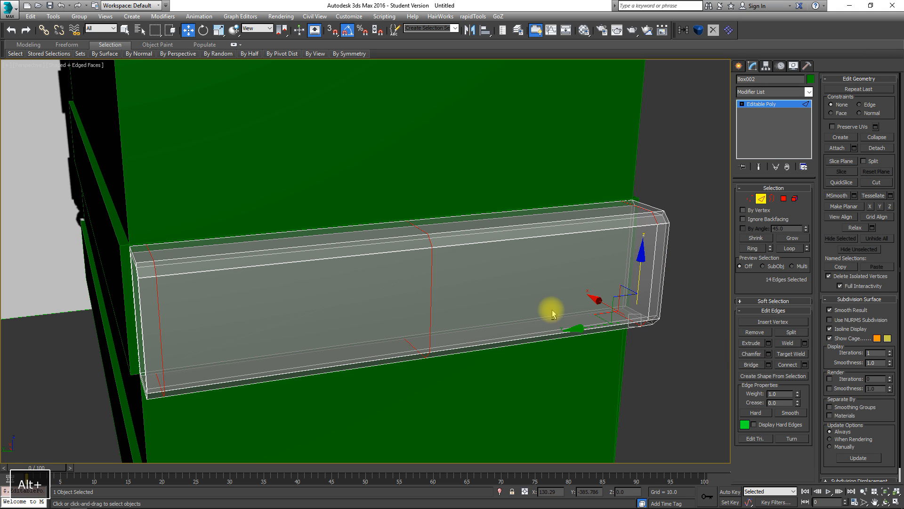
alt+drag(185, 332, 189, 330)
alt+middle_drag(247, 307, 257, 298)
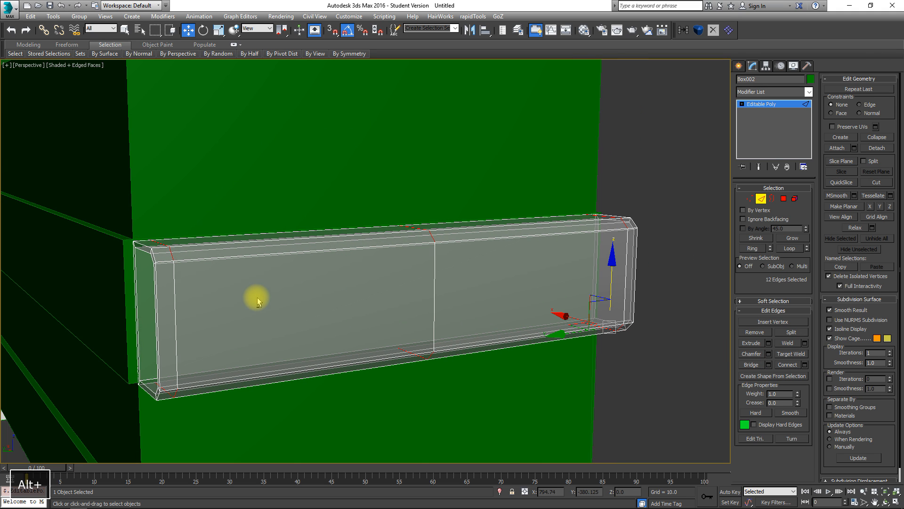
mouse_move(203, 295)
alt+middle_down()
mouse_move(231, 293)
mouse_move(218, 293)
alt+middle_up()
- Apply a chamfer of about 2.7 to the remaining selected edges of the three loops
alt+middle_drag(659, 264, 446, 294)
scroll(479, 285, up, 4)
scroll(375, 287, up, 5)
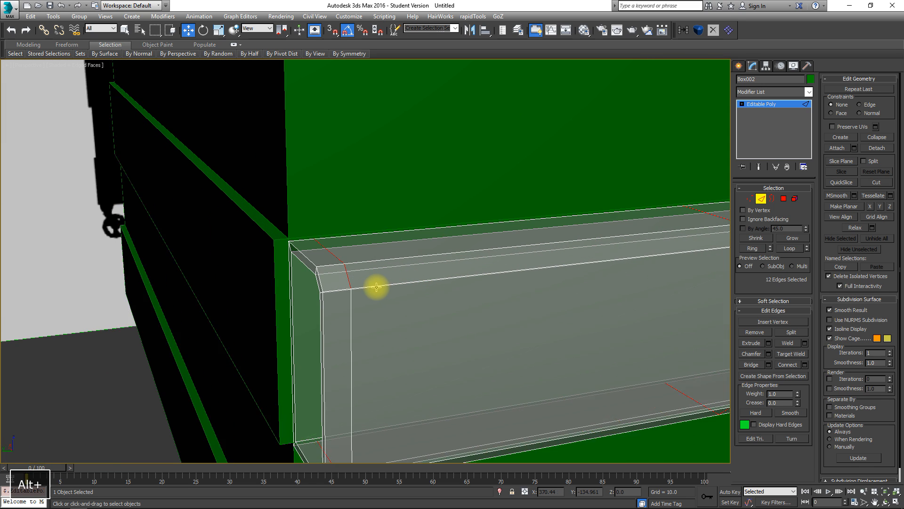
click(769, 354)
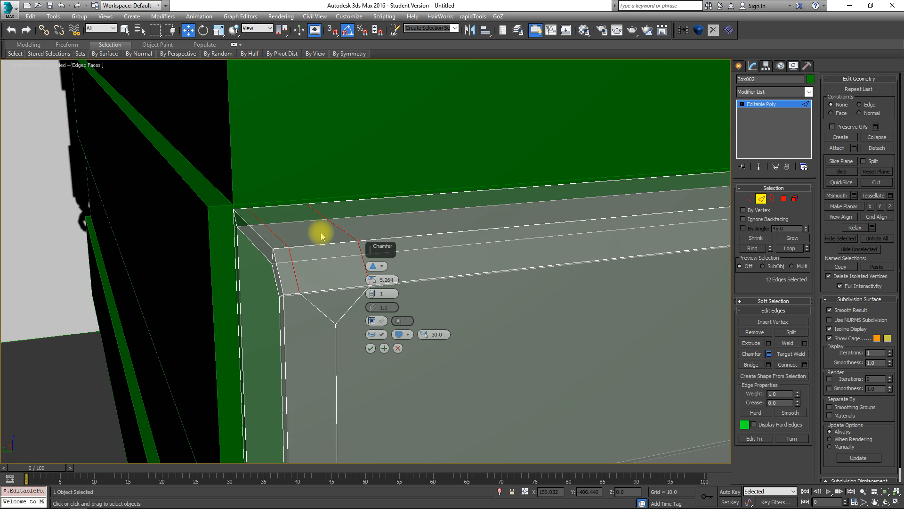
drag(372, 280, 370, 292)
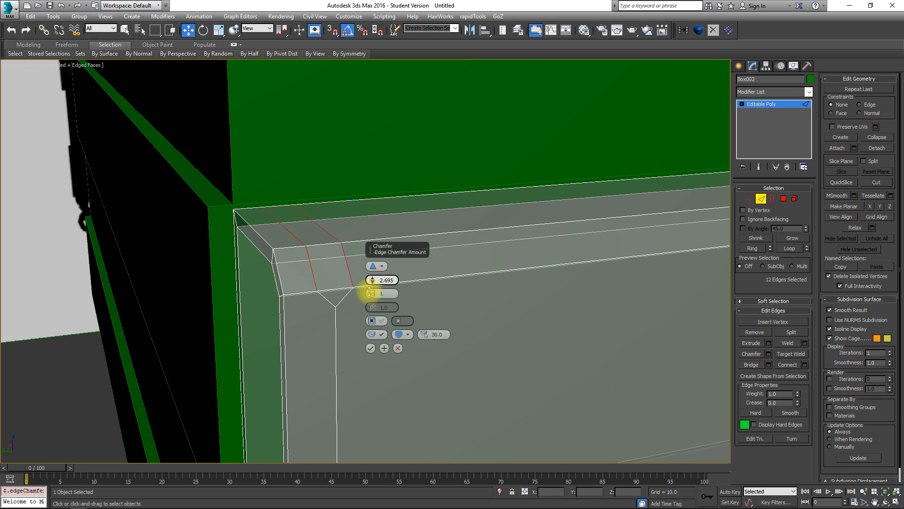
alt+middle_drag(321, 249, 250, 214)
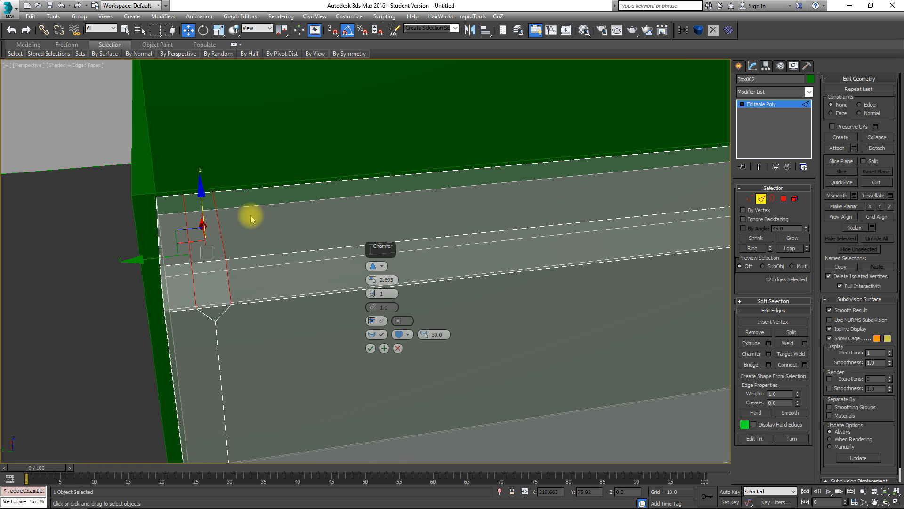
- Deselect the short corner-bevel edges of the three loops, keeping only the six edges across the box's top and bottom faces
alt+middle_drag(148, 309, 290, 255)
middle_drag(358, 205, 229, 257)
scroll(229, 258, up, 4)
alt+click(193, 294)
middle_drag(303, 244, 207, 278)
alt+click(530, 203)
middle_drag(550, 281, 602, 169)
alt+click(616, 200)
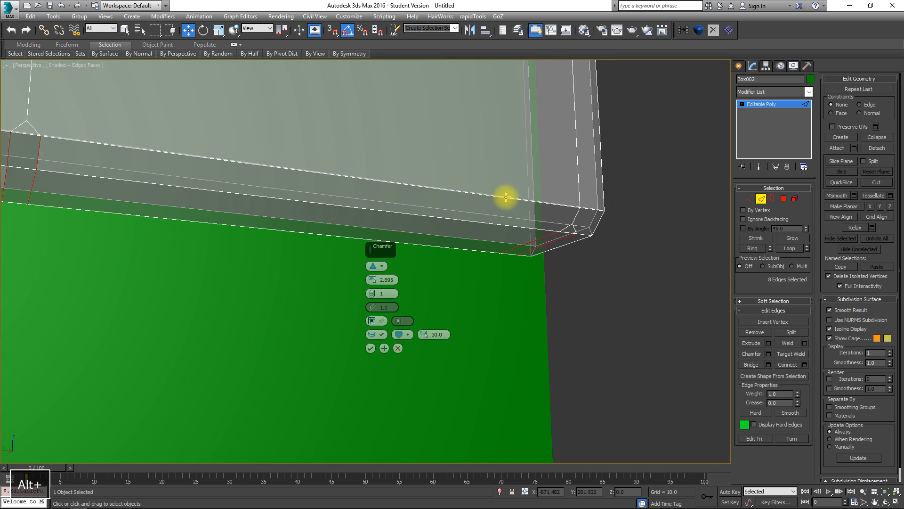
scroll(536, 202, up, 3)
alt+drag(454, 206, 453, 205)
middle_drag(251, 143, 711, 224)
alt+drag(171, 155, 114, 200)
key(z)
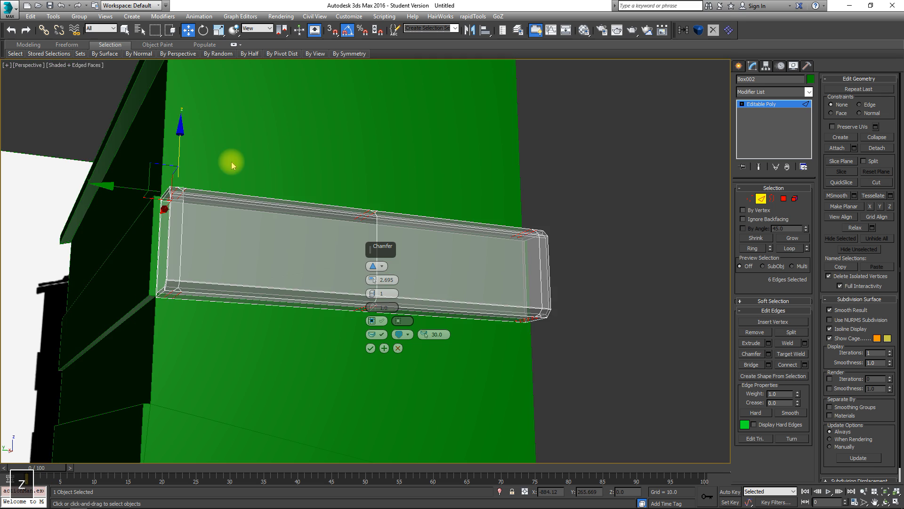
- Accept the 2.695 chamfer on the six loop edges across the box's top and bottom faces
alt+middle_drag(231, 162, 326, 191)
scroll(274, 272, up, 4)
alt+middle_drag(254, 231, 242, 241)
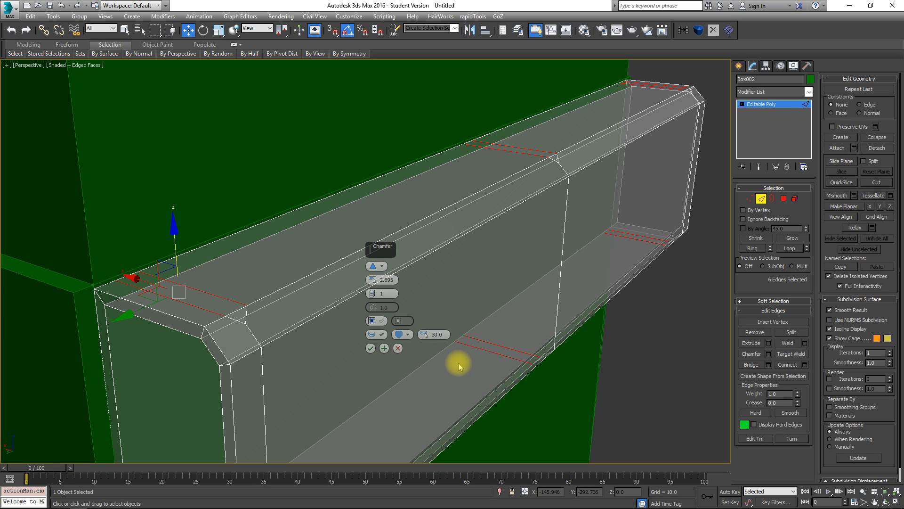
click(370, 349)
alt+middle_drag(410, 273, 319, 273)
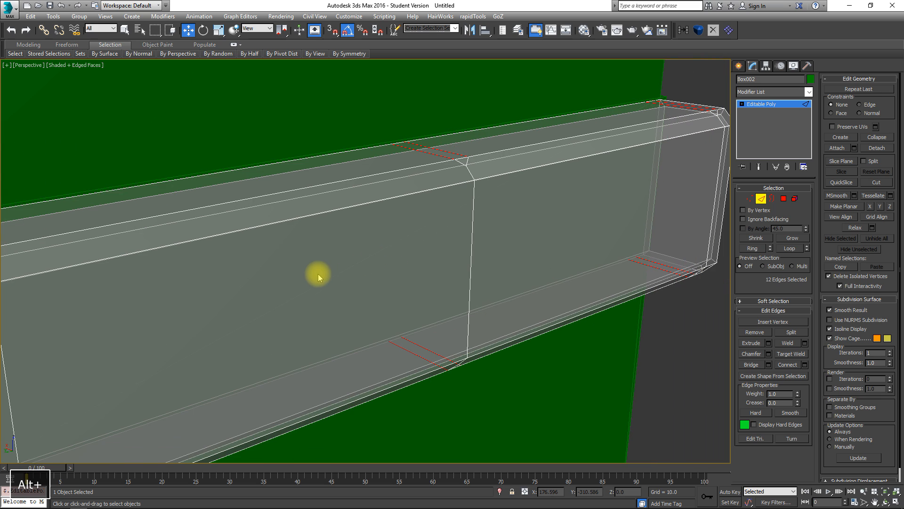
- Target weld the middle vertex on the upper corner bevel at each of the three loops to the neighbouring front-face vertex
click(750, 199)
alt+middle_drag(471, 207, 491, 211)
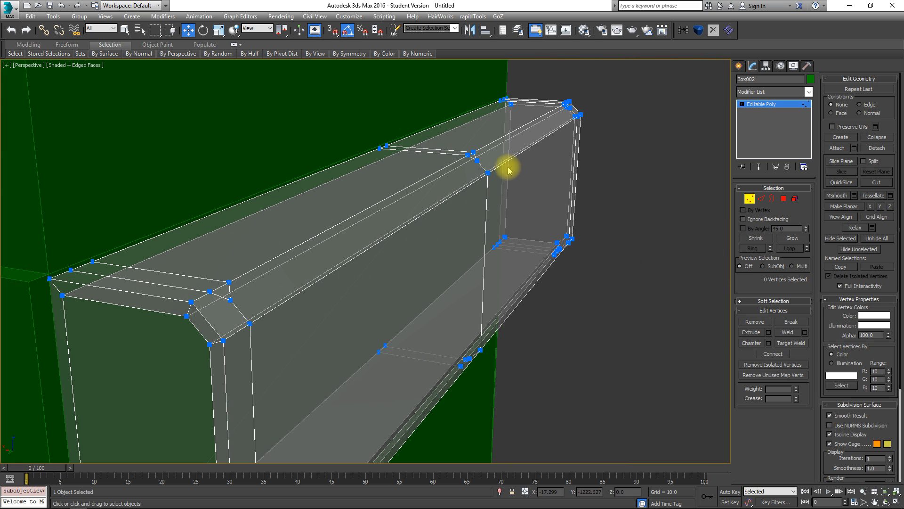
click(787, 343)
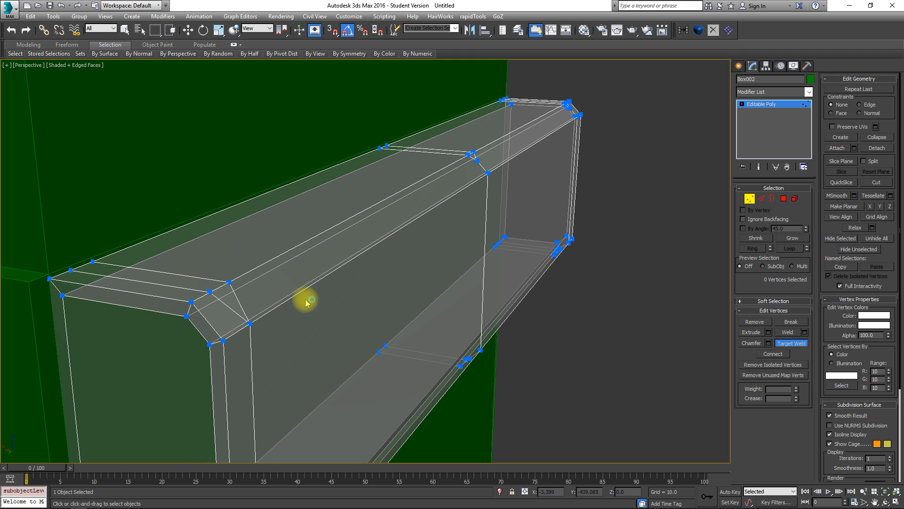
scroll(369, 258, down, 2)
alt+middle_drag(378, 256, 366, 262)
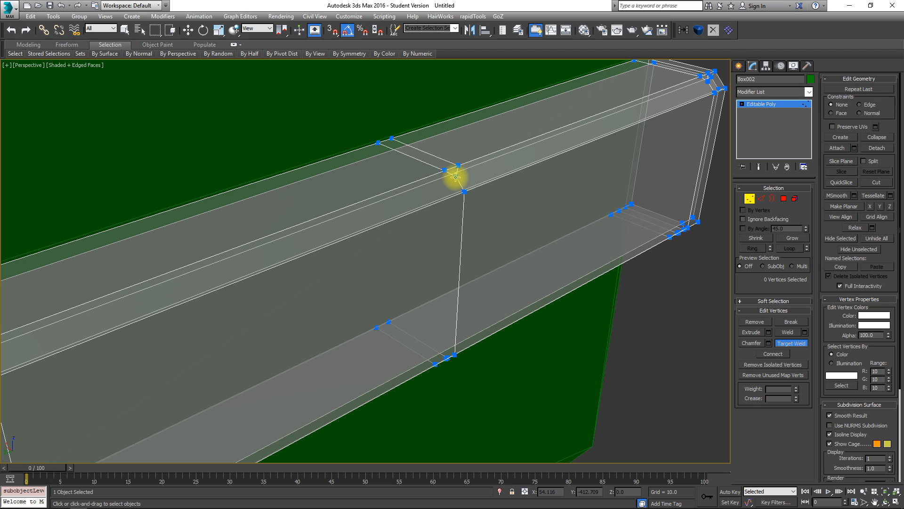
middle_drag(471, 190, 361, 230)
scroll(340, 231, up, 3)
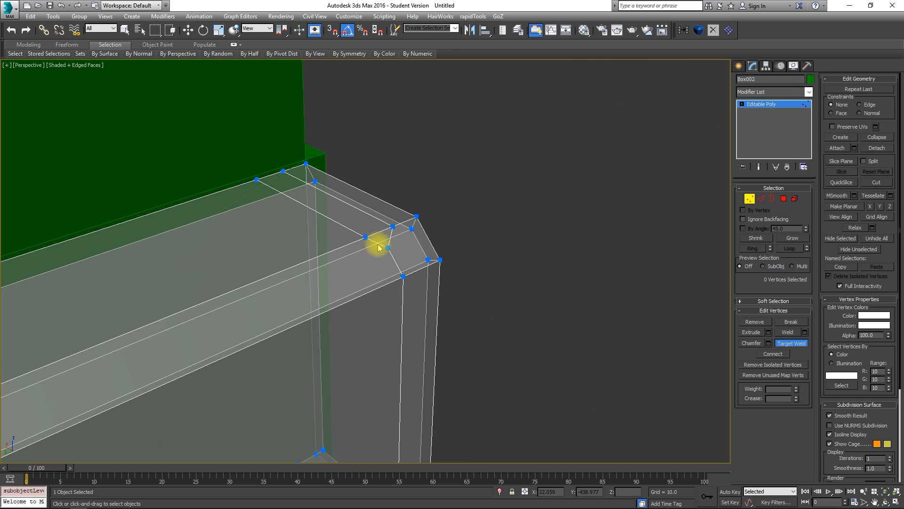
alt+middle_drag(374, 298, 419, 261)
- Target weld the middle vertices on the lower corner bevel to the front-face vertices at all three loops
scroll(420, 261, up, 4)
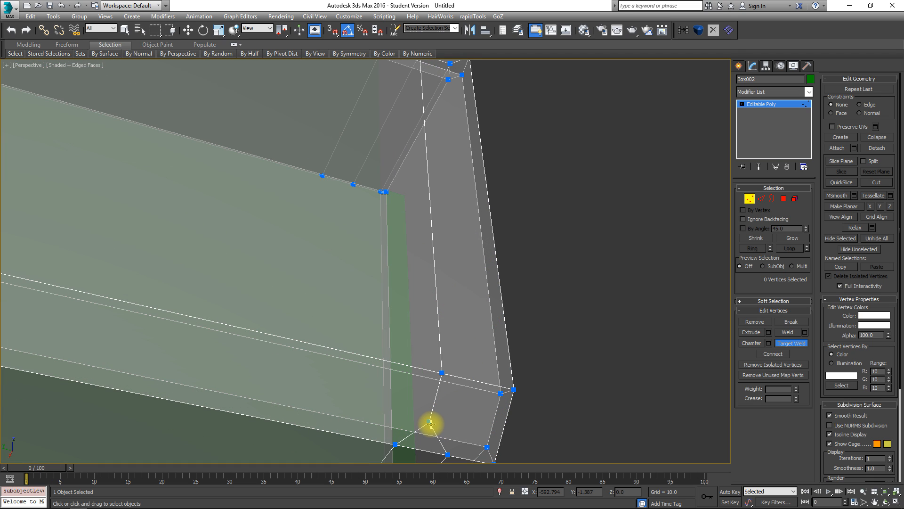
scroll(270, 260, down, 1)
middle_drag(270, 260, 570, 235)
middle_drag(303, 217, 567, 291)
click(104, 186)
click(117, 139)
scroll(82, 139, down, 3)
middle_drag(83, 139, 366, 257)
middle_drag(177, 199, 424, 275)
scroll(424, 278, up, 2)
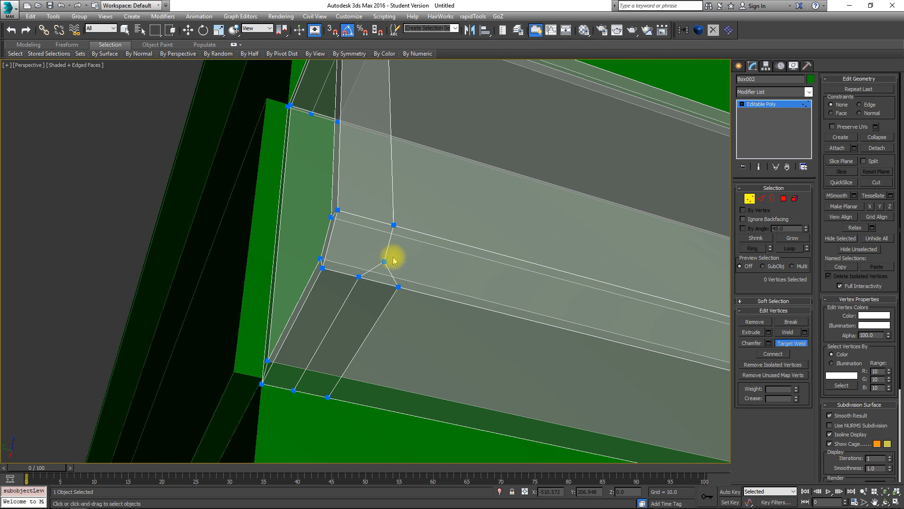
click(385, 260)
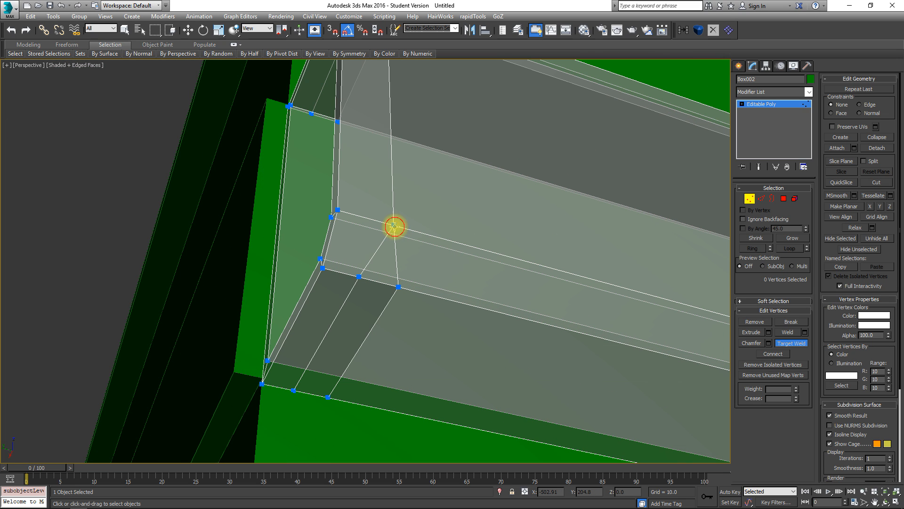
right_click(443, 211)
- Select the six narrow chamfered polygons, three across the side box's top and three across its underside
scroll(405, 211, down, 4)
middle_drag(406, 211, 338, 334)
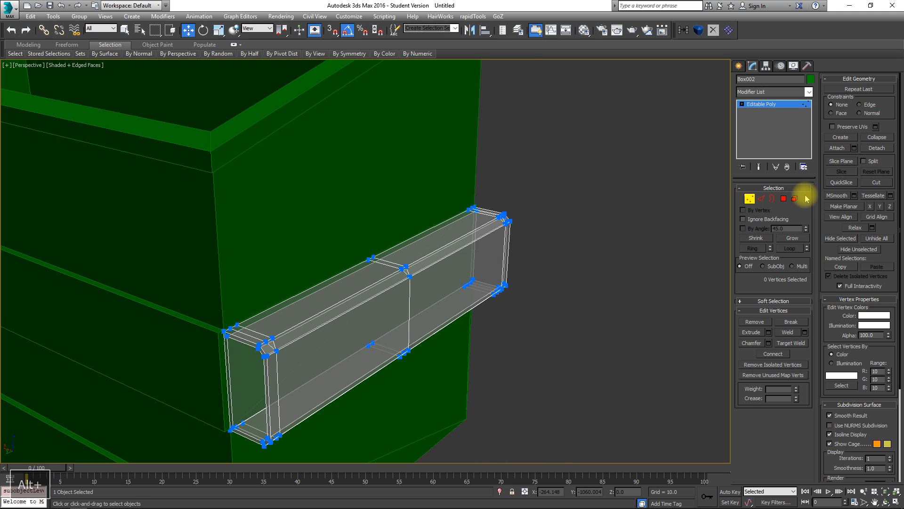
click(784, 199)
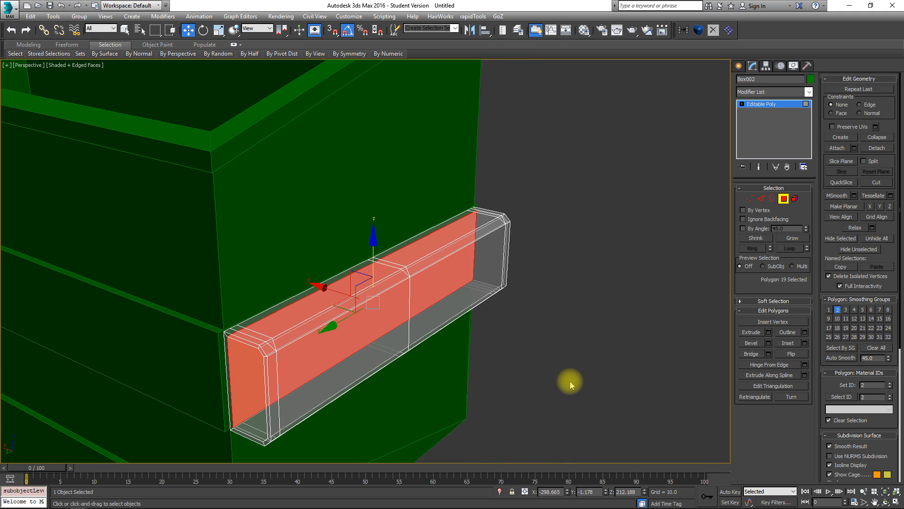
click(256, 336)
ctrl+click(380, 261)
ctrl+click(475, 210)
alt+middle_drag(537, 256, 567, 306)
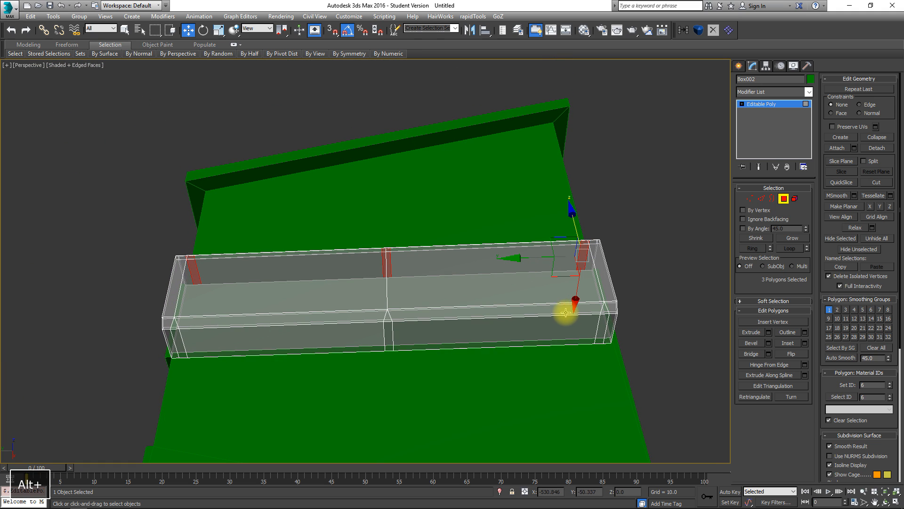
ctrl+click(605, 325)
ctrl+click(386, 331)
ctrl+click(183, 344)
alt+middle_drag(177, 344, 362, 333)
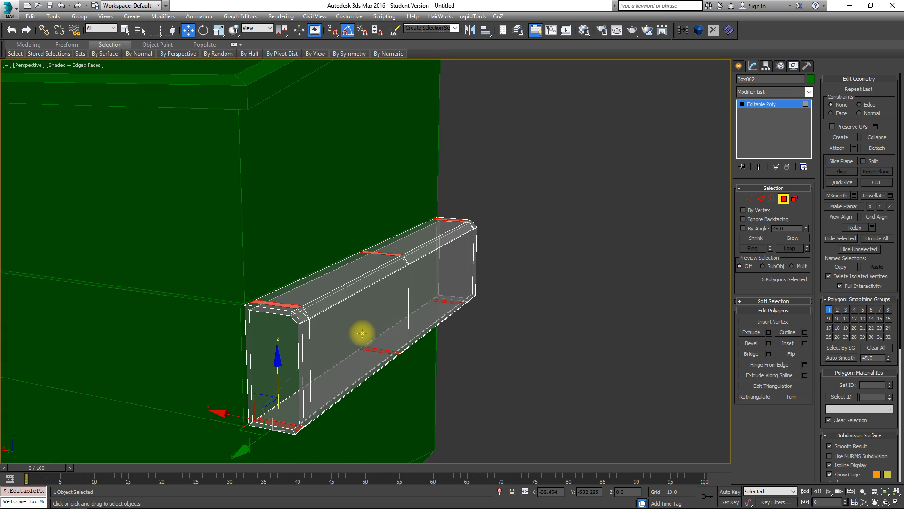
- Extrude the six selected strip polygons by about 29.25, checking the height against the front-view reference
click(769, 332)
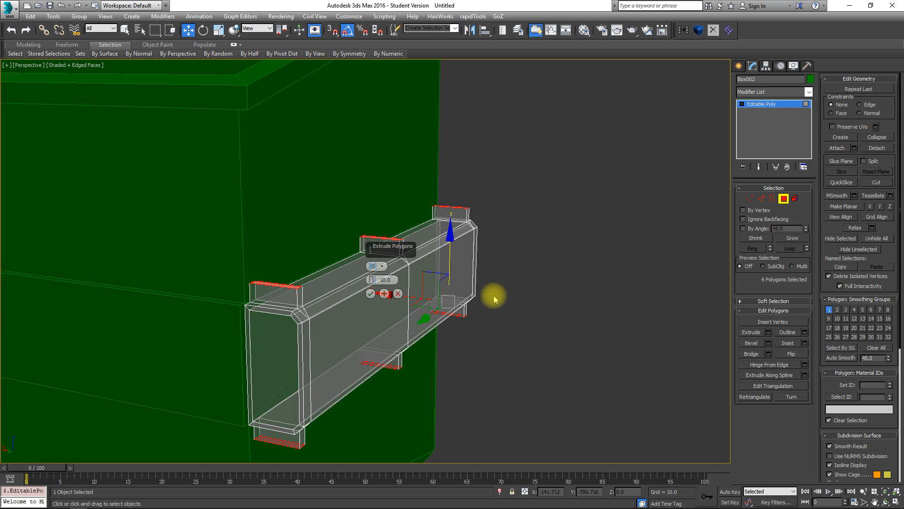
key(f)
scroll(458, 188, up, 3)
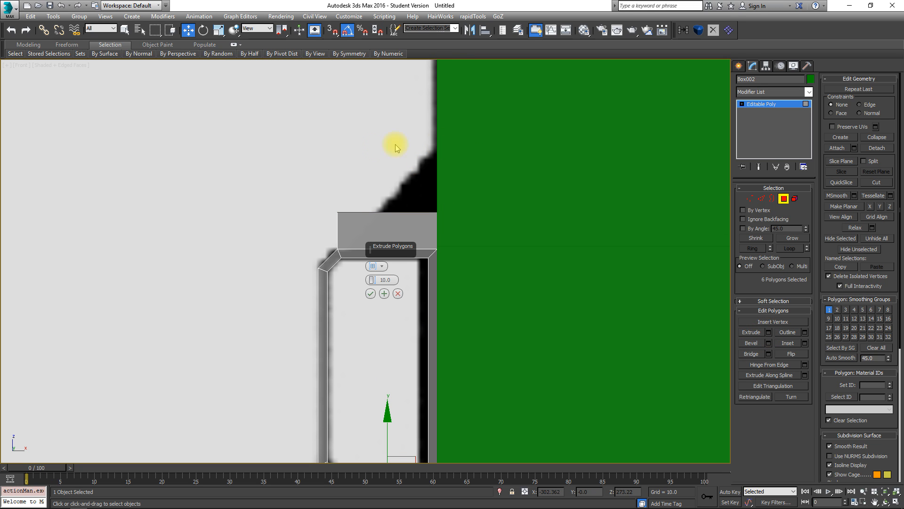
drag(371, 279, 376, 209)
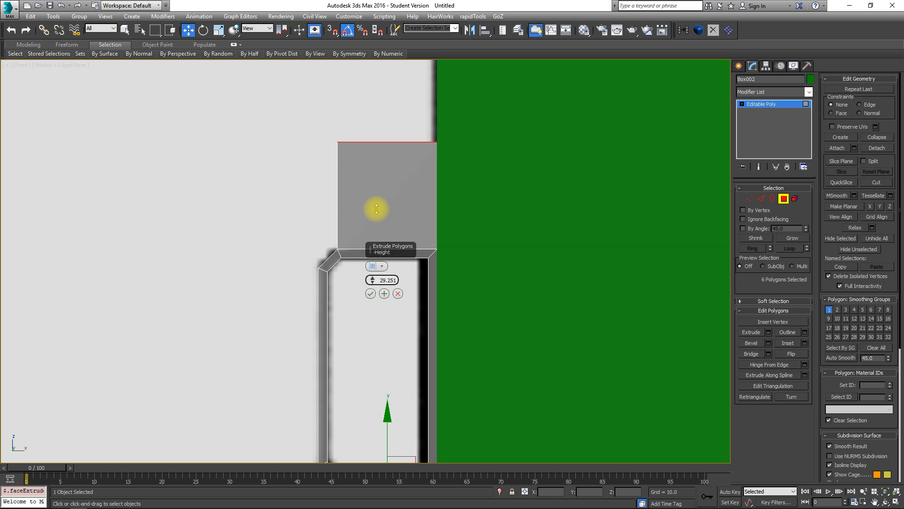
click(370, 293)
scroll(398, 175, down, 4)
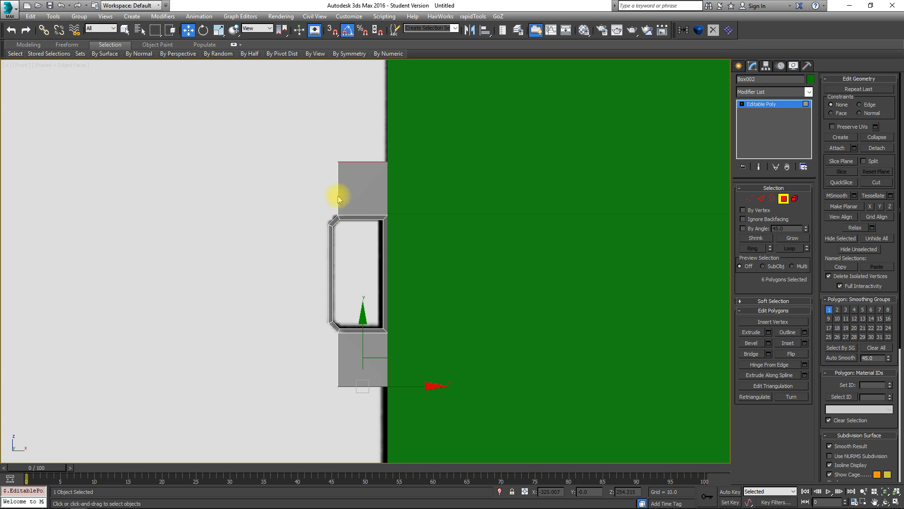
- Remove the outer vertical edges and their vertices from all six extruded blocks to form triangular gussets, and switch to polygon selection
click(760, 198)
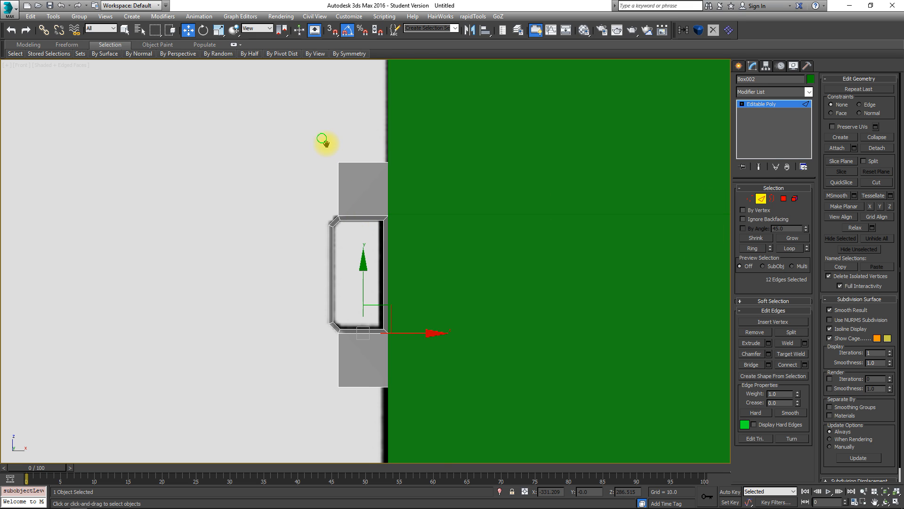
scroll(330, 156, up, 4)
drag(334, 167, 375, 203)
alt+middle_drag(369, 246, 353, 264)
middle_drag(353, 265, 278, 21)
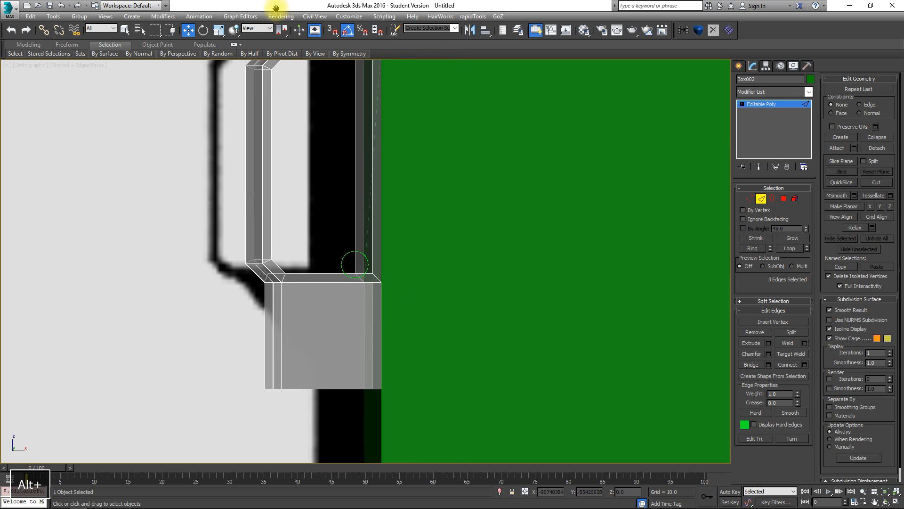
key(f)
middle_drag(289, 295, 292, 177)
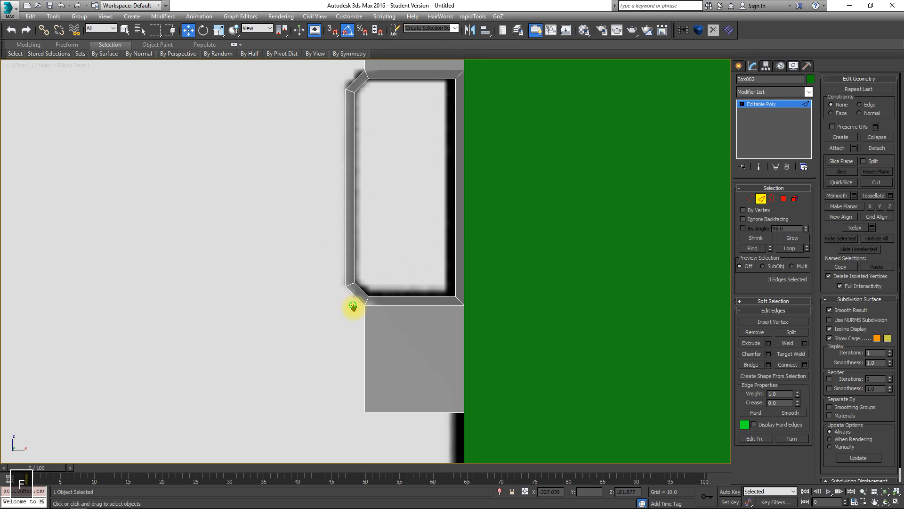
middle_drag(353, 305, 333, 184)
ctrl+drag(330, 267, 358, 310)
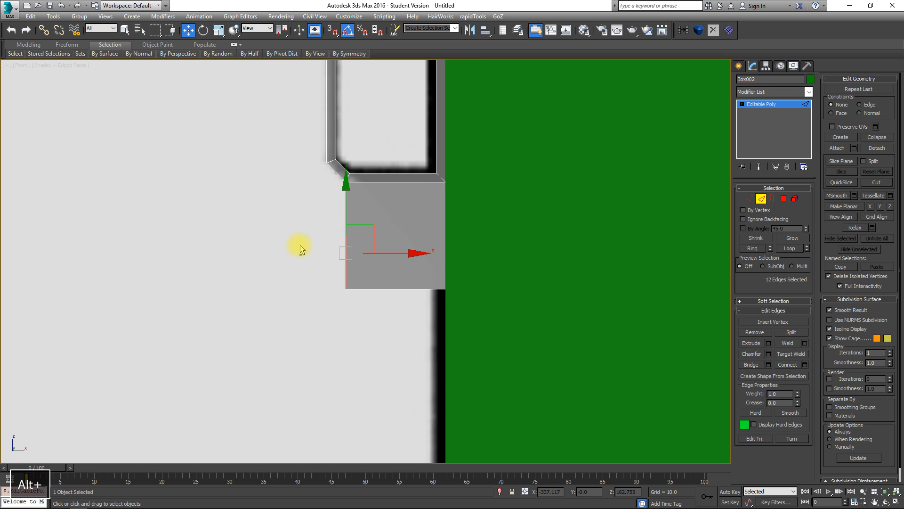
ctrl+click(755, 332)
middle_drag(466, 155, 413, 407)
key(p)
scroll(391, 257, down, 3)
alt+middle_drag(392, 254, 473, 203)
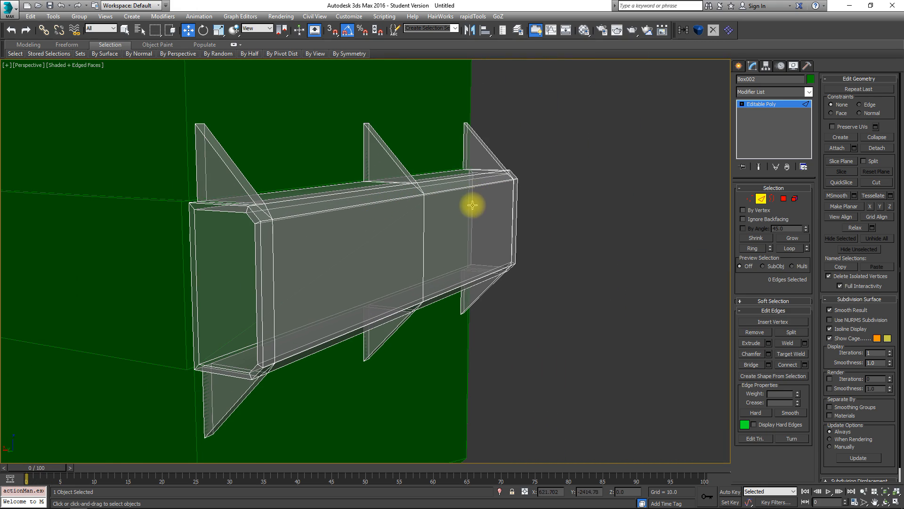
click(783, 198)
middle_drag(521, 258, 524, 233)
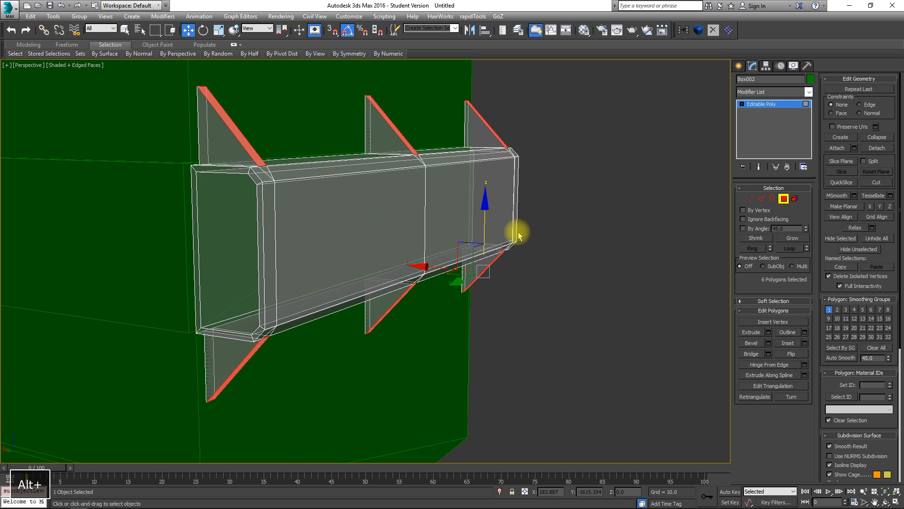
key(f)
scroll(357, 202, down, 4)
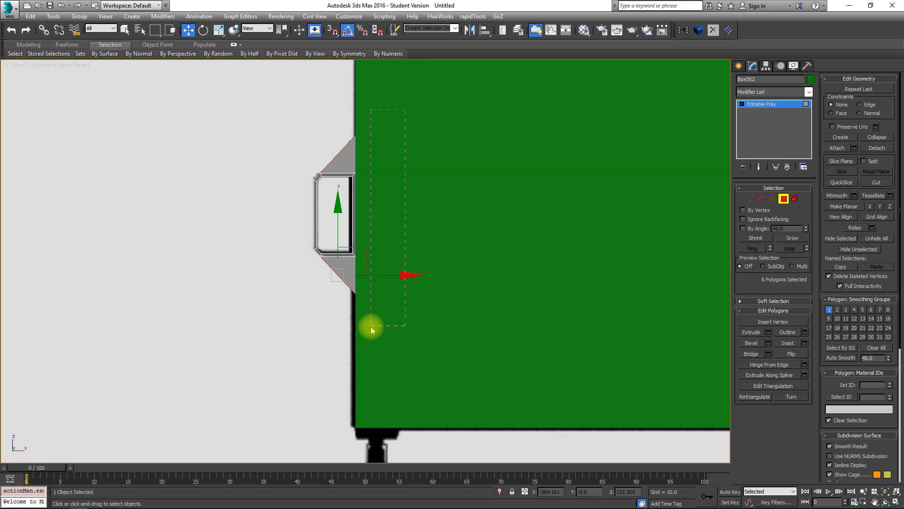
click(357, 341)
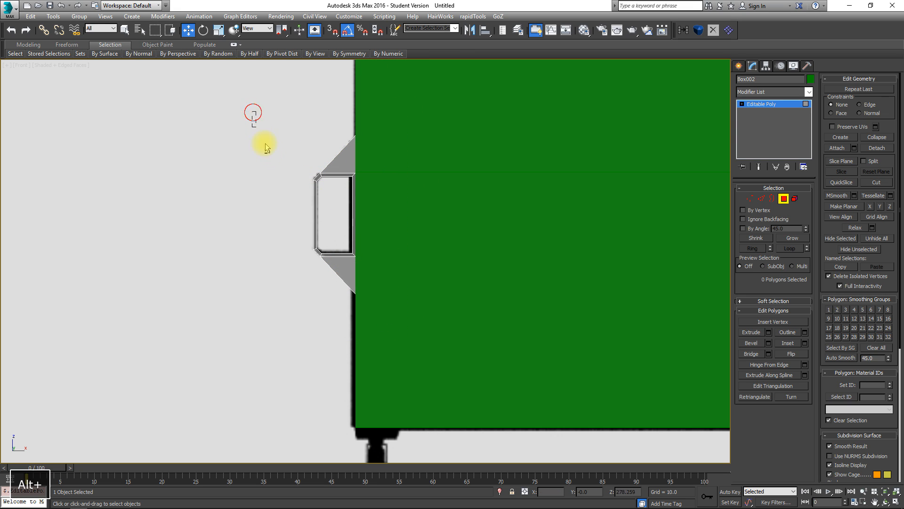
alt+middle_drag(264, 184, 303, 184)
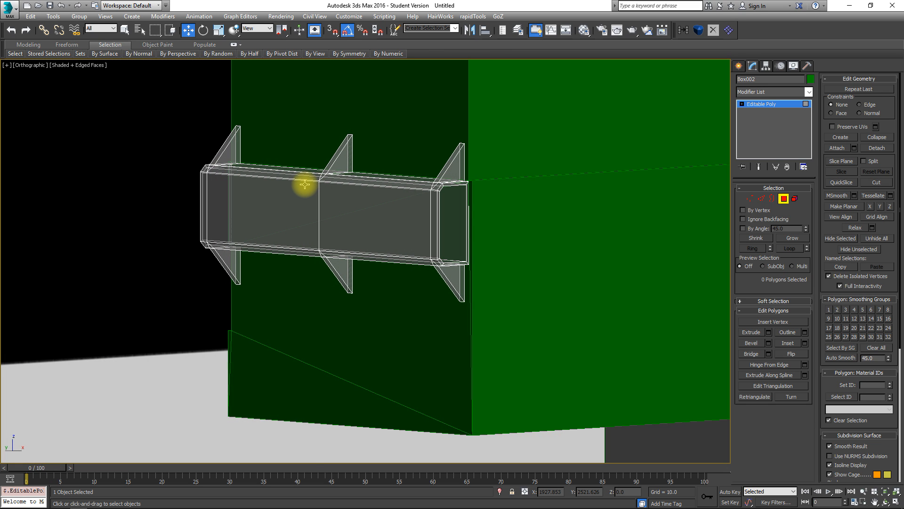
- Turn off the see-through display and isolate the side box, viewing it from its back side
key(f)
key(alt+x)
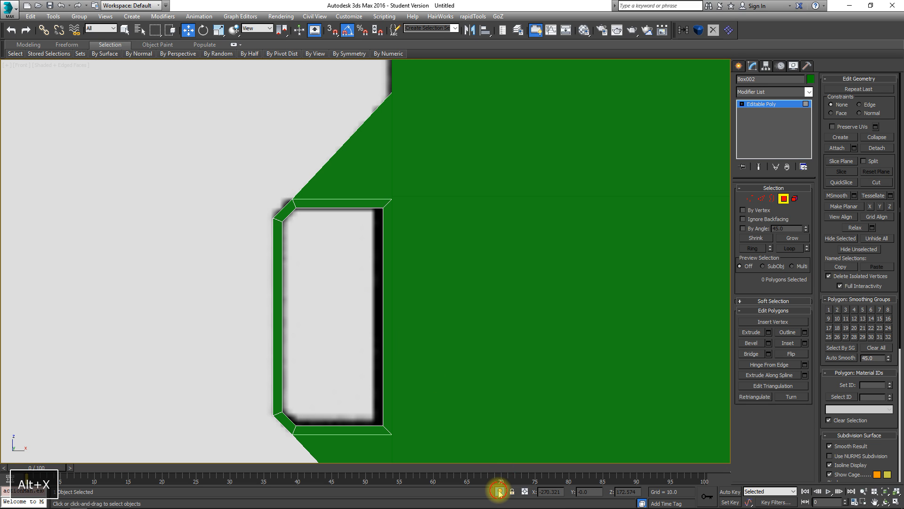
click(499, 491)
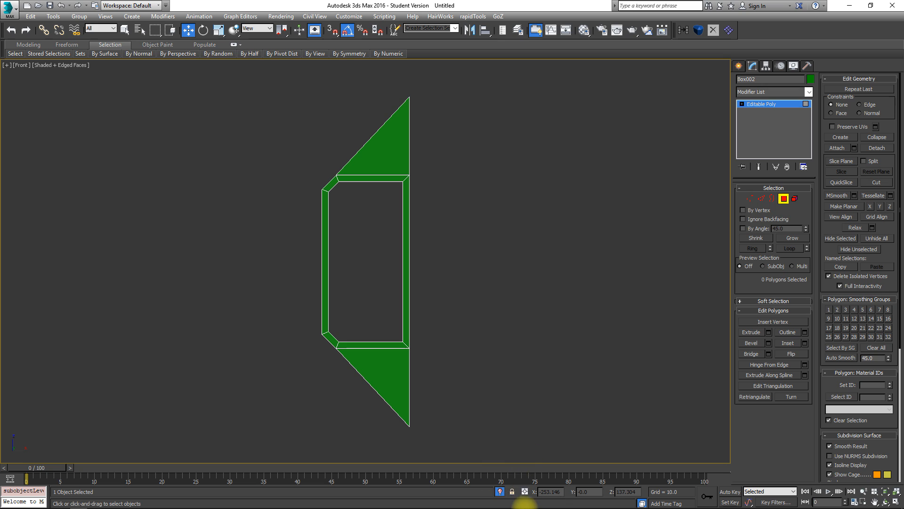
alt+middle_drag(498, 340, 464, 332)
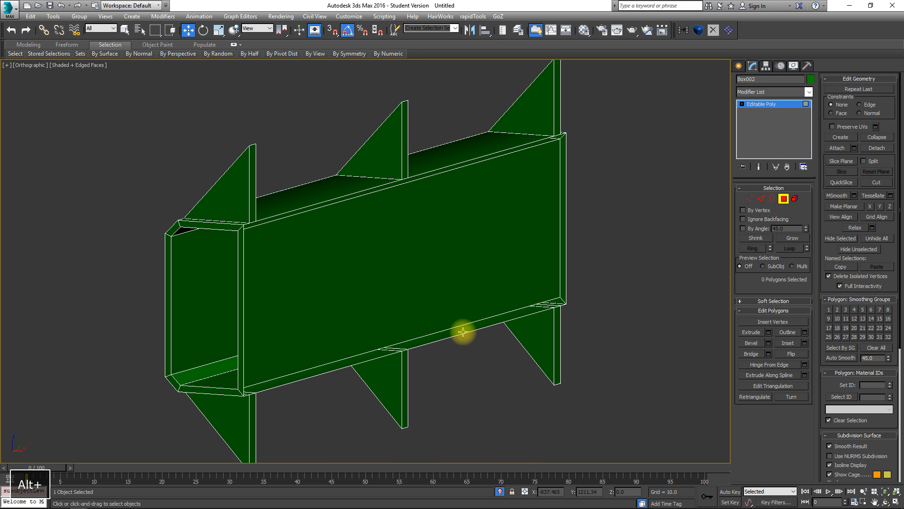
- Delete the six narrow back polygons of the triangular gussets that face the dumpster wall
click(251, 195)
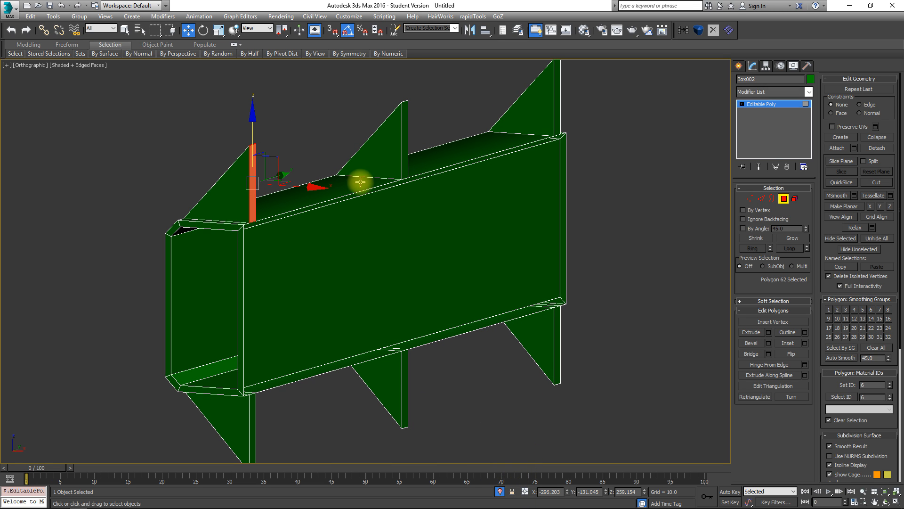
ctrl+click(404, 158)
ctrl+click(558, 96)
ctrl+click(558, 335)
ctrl+click(405, 363)
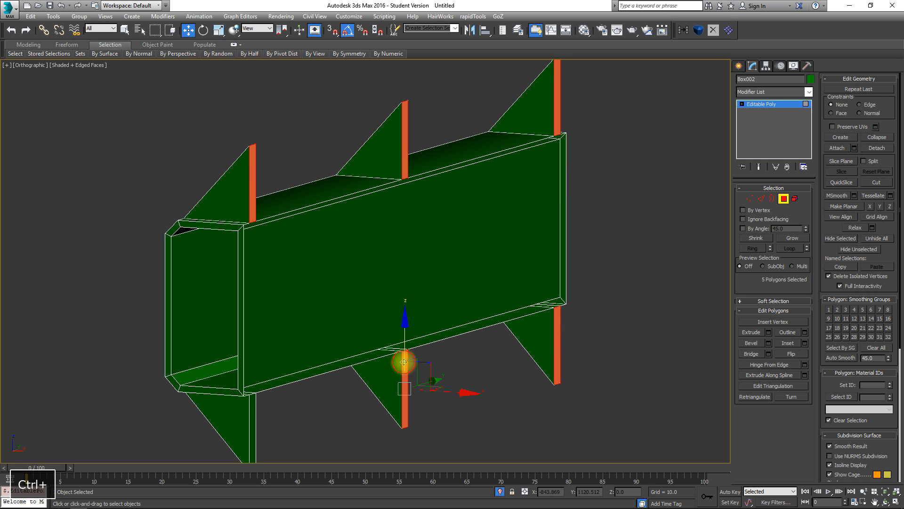
ctrl+click(251, 400)
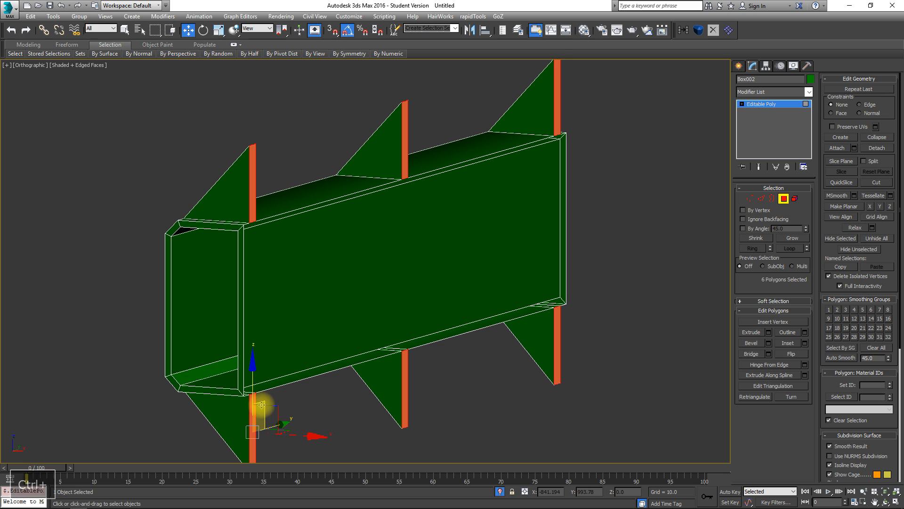
key(Delete)
- Exit isolation so the side box is shown together with the dumpster body
middle_drag(288, 412, 298, 368)
alt+middle_drag(313, 237, 372, 226)
click(500, 492)
scroll(412, 330, down, 4)
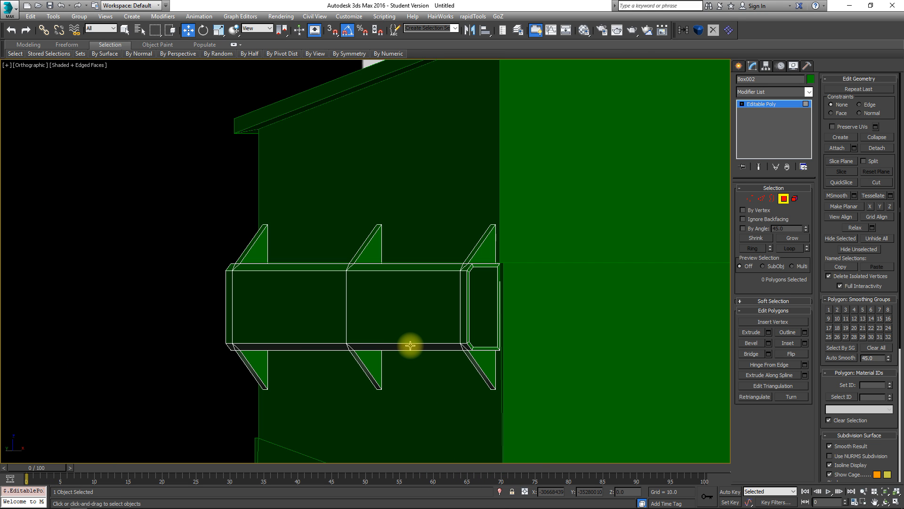
- Leave polygon selection and check the side sleeve against the front reference image and the whole dumpster in perspective
alt+middle_drag(451, 330, 448, 329)
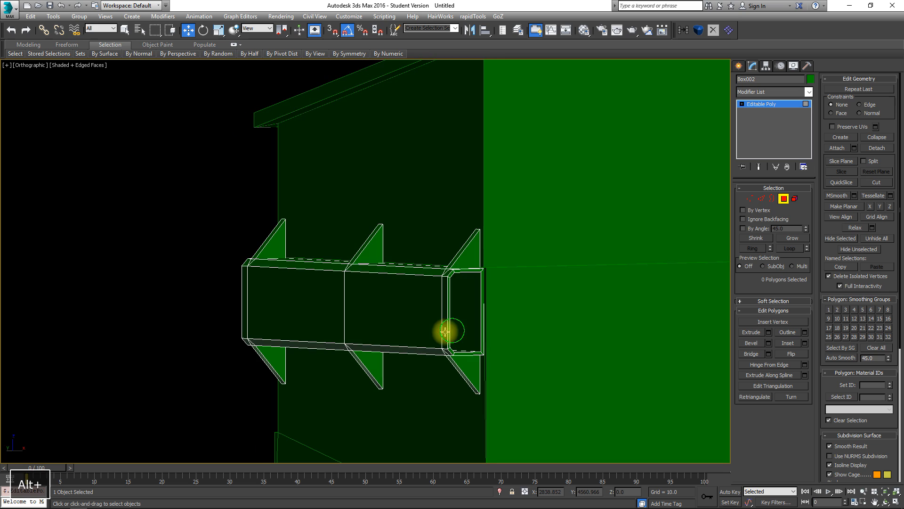
click(784, 198)
middle_drag(478, 275, 259, 284)
scroll(263, 284, down, 4)
alt+middle_drag(387, 284, 268, 266)
key(f)
scroll(407, 310, down, 5)
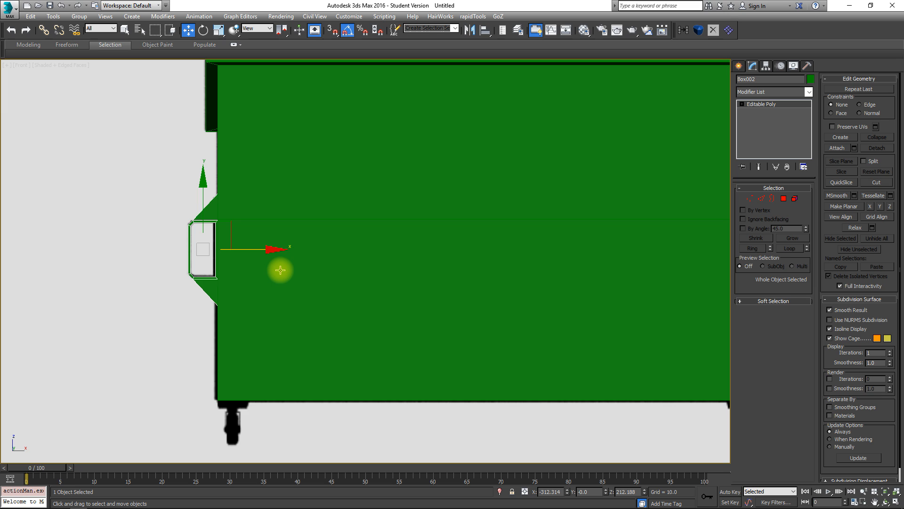
key(p)
key(z)
scroll(318, 236, down, 4)
middle_drag(372, 259, 277, 252)
scroll(278, 252, down, 6)
alt+middle_drag(434, 258, 382, 306)
scroll(383, 294, up, 3)
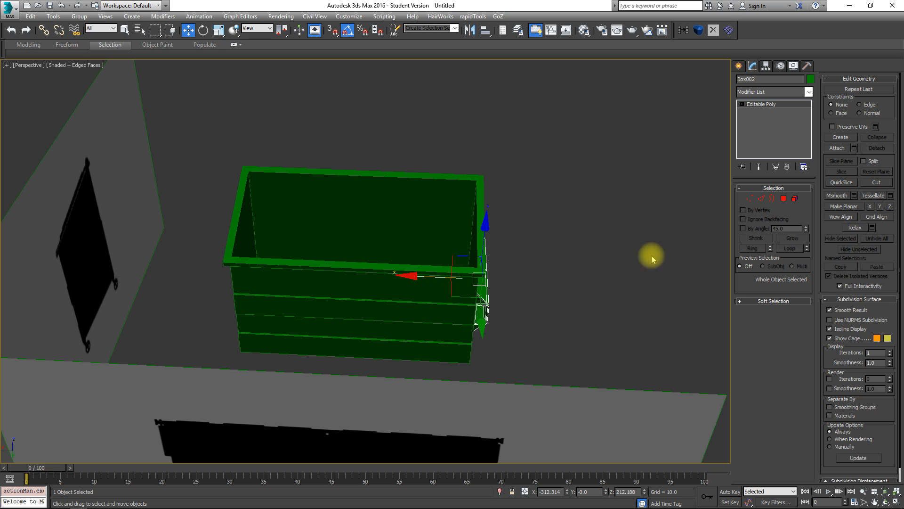
- Move only the side sleeve's pivot point to the world origin, setting its absolute X and Z coordinates to 0
click(766, 66)
click(775, 126)
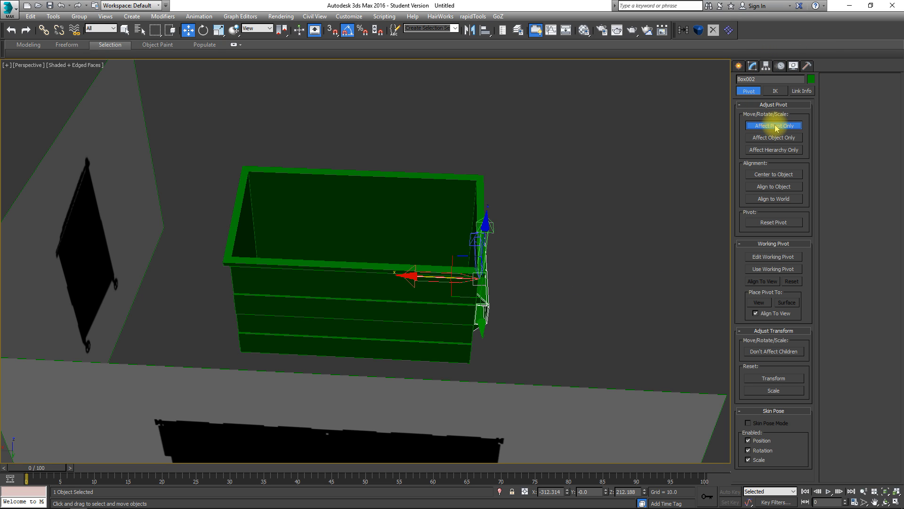
right_click(188, 30)
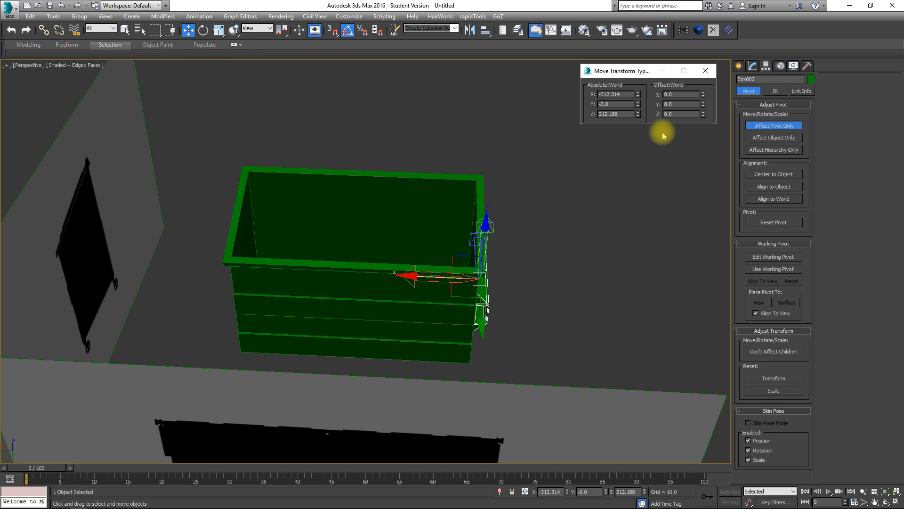
right_click(638, 94)
right_click(638, 114)
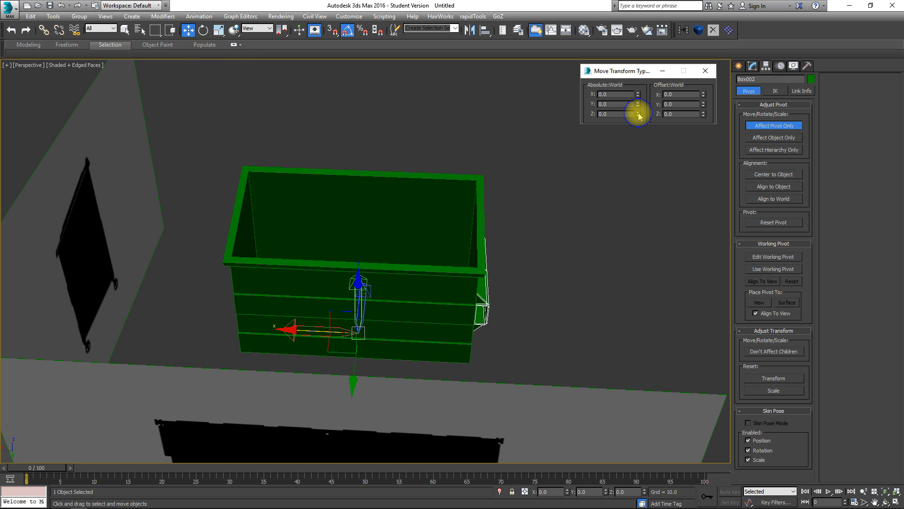
click(753, 66)
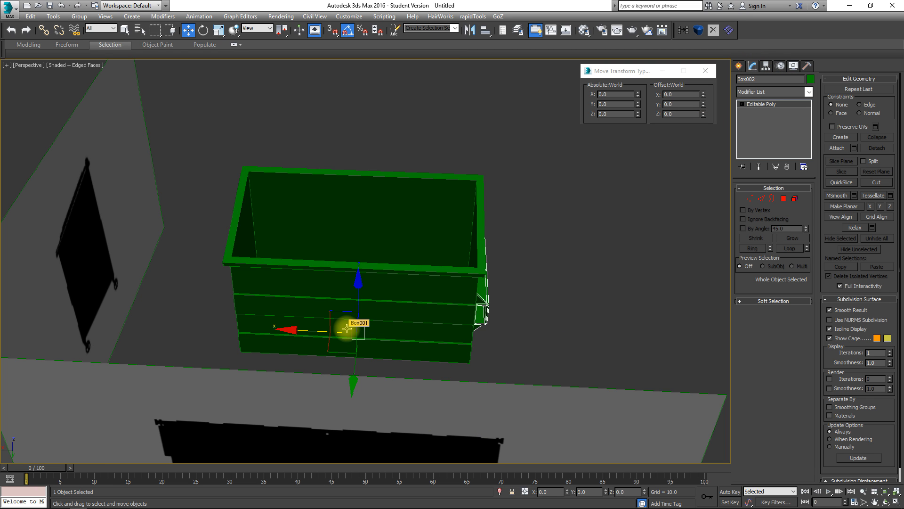
- Mirror the side sleeve to the opposite end with a flipped X-axis Symmetry modifier, and convert the result to an editable poly
alt+middle_drag(452, 286, 518, 272)
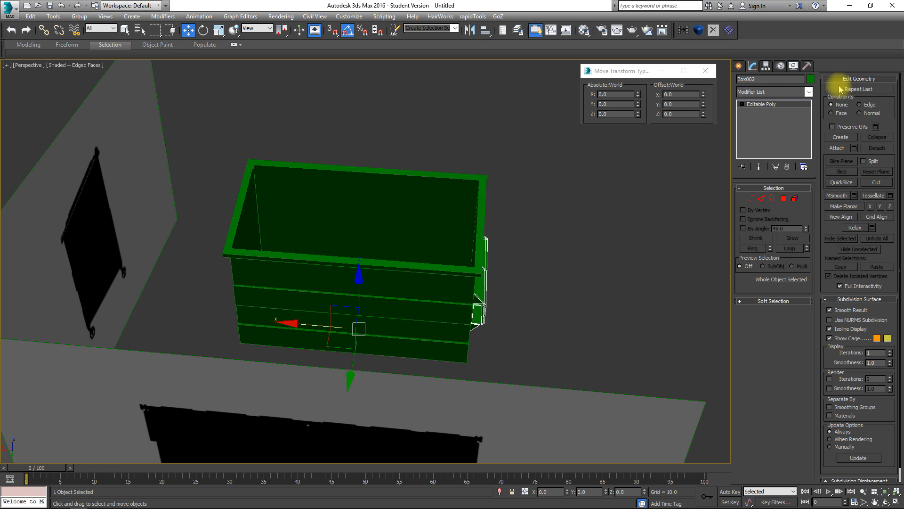
click(809, 92)
drag(809, 105, 814, 384)
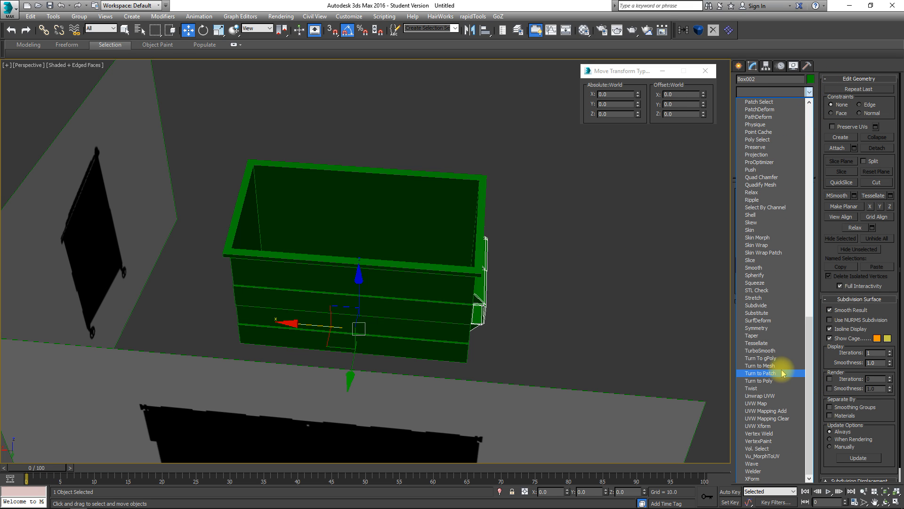
click(764, 327)
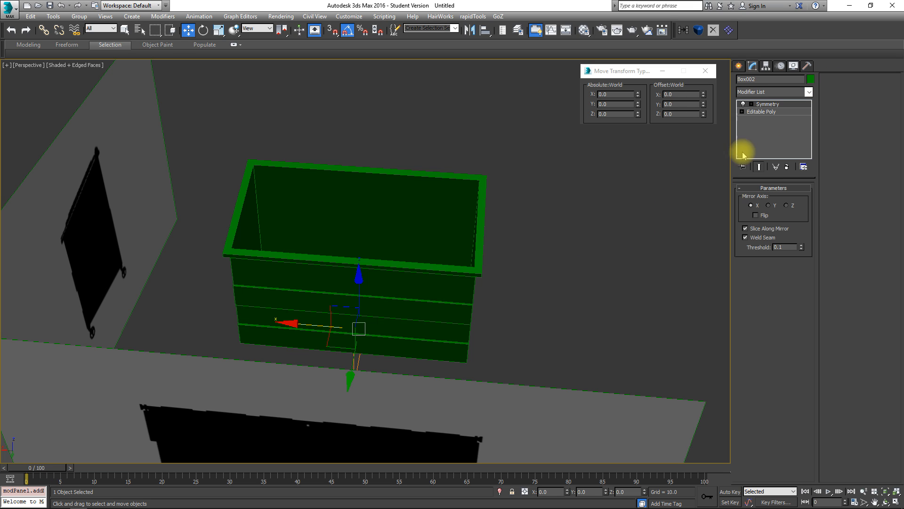
click(757, 216)
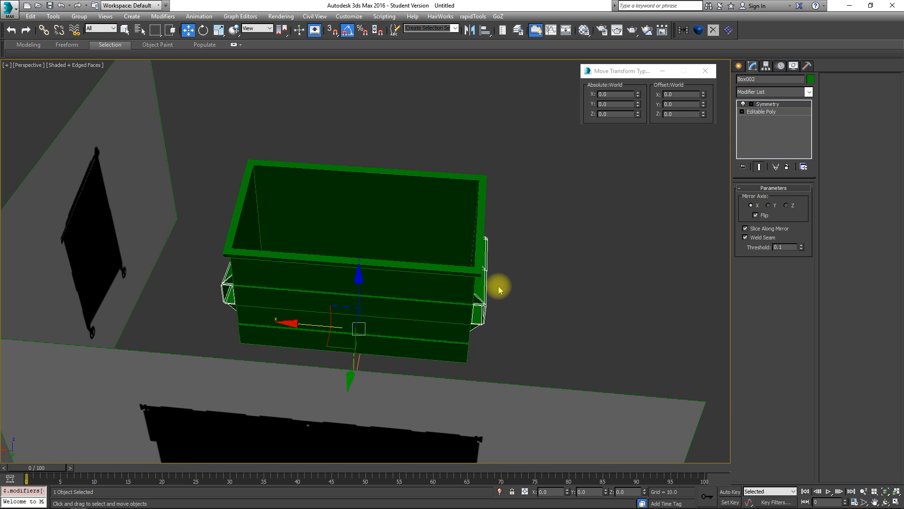
alt+middle_drag(494, 284, 502, 197)
alt+middle_drag(544, 273, 518, 277)
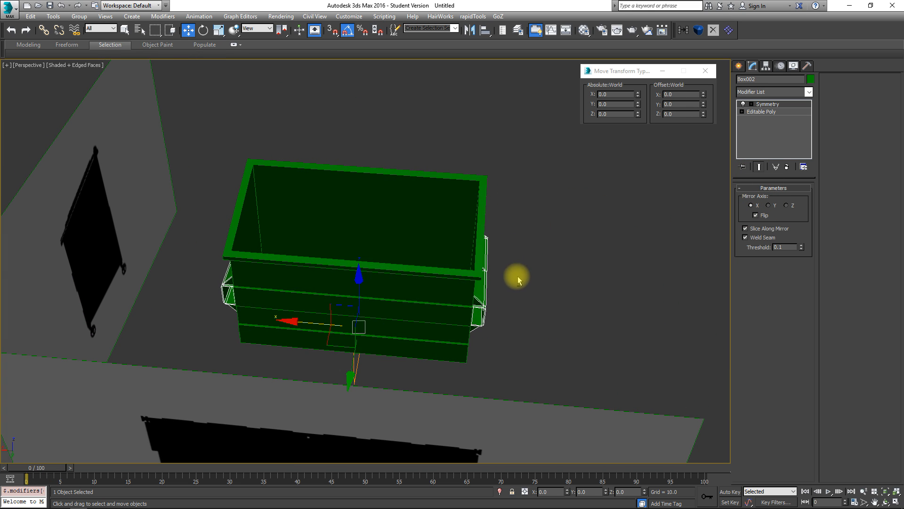
right_click(485, 301)
click(490, 307)
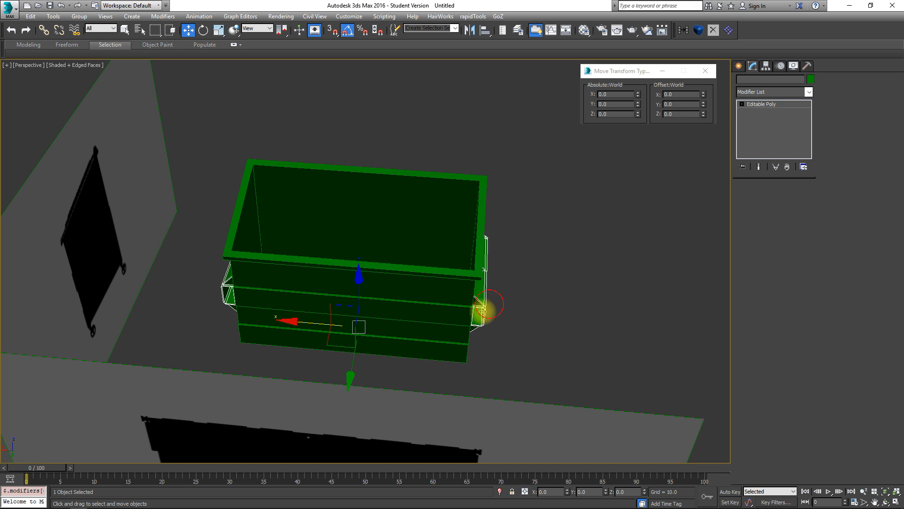
- Select the dumpster body and both side sleeves together and rotate them half a turn about the vertical axis
alt+middle_drag(476, 374, 439, 318)
click(402, 257)
alt+middle_drag(430, 273, 349, 253)
drag(298, 228, 438, 396)
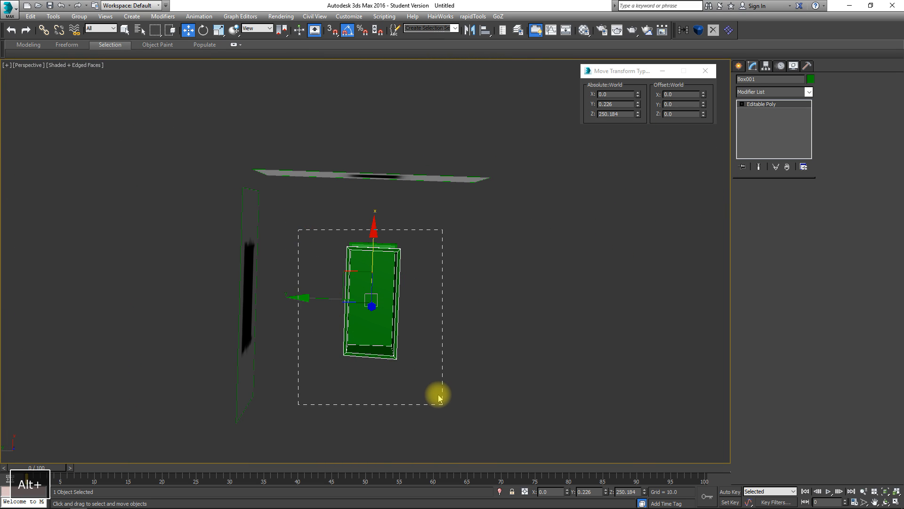
alt+middle_drag(438, 396, 426, 331)
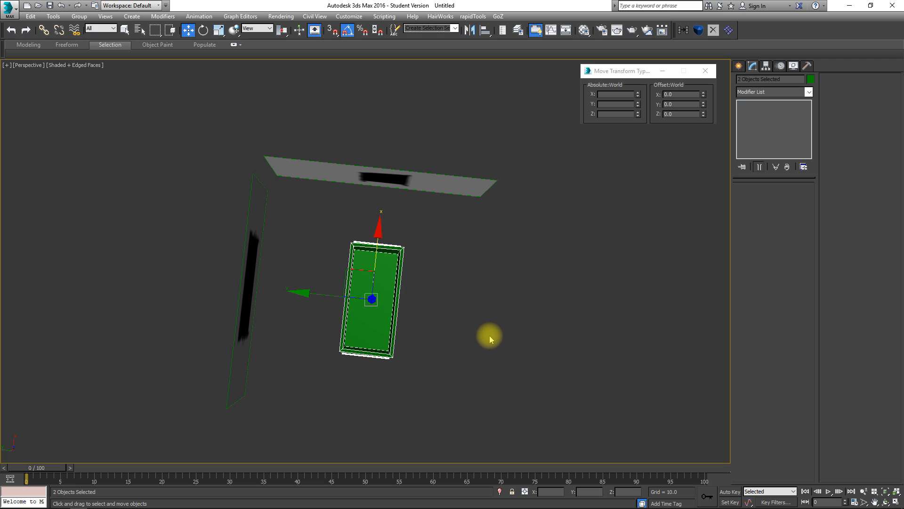
key(e)
drag(387, 240, 301, 279)
alt+middle_drag(421, 242, 411, 281)
scroll(410, 282, up, 3)
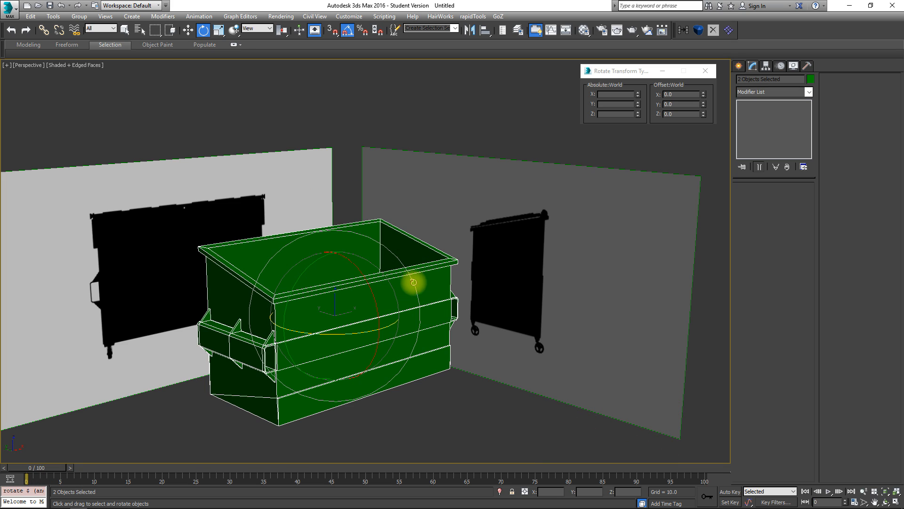
- Compare the turned dumpster with the front and side reference images in the front view and in perspective
alt+middle_drag(548, 267, 478, 232)
key(f)
scroll(313, 252, down, 4)
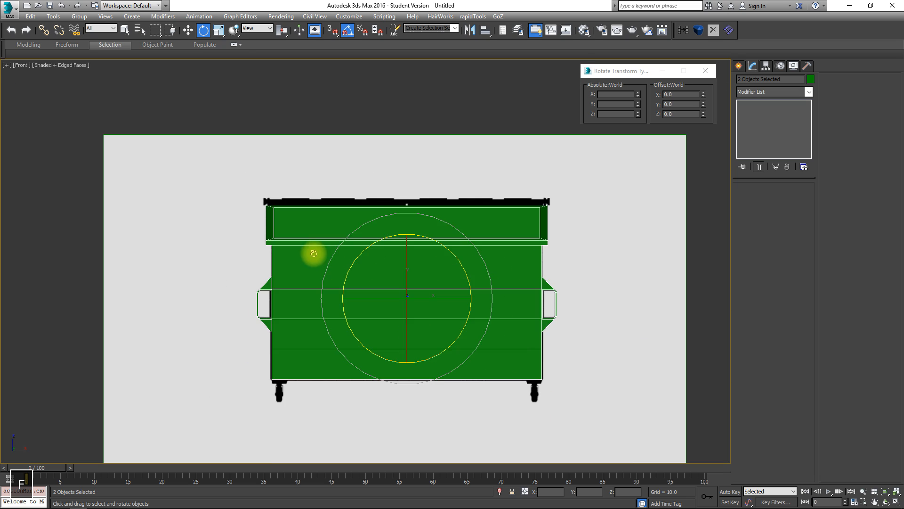
scroll(456, 193, up, 6)
scroll(309, 200, down, 5)
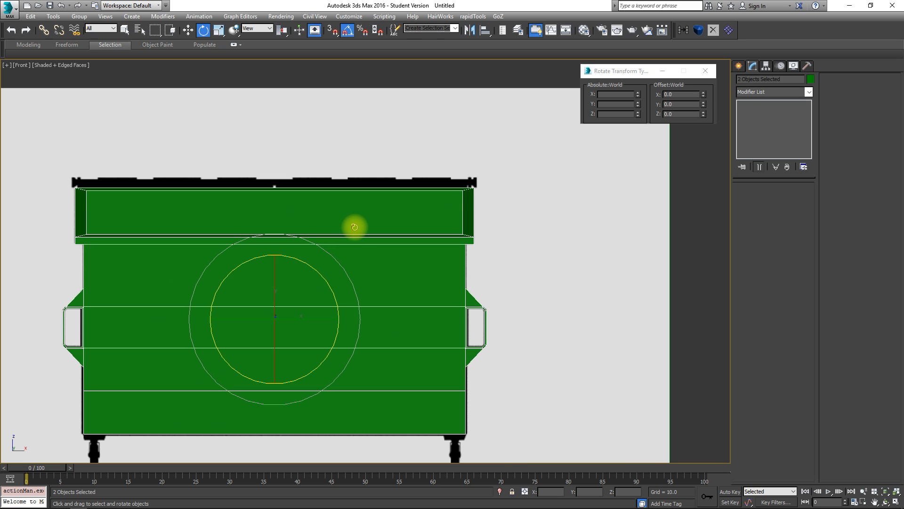
key(p)
scroll(400, 258, down, 3)
alt+middle_drag(389, 255, 289, 196)
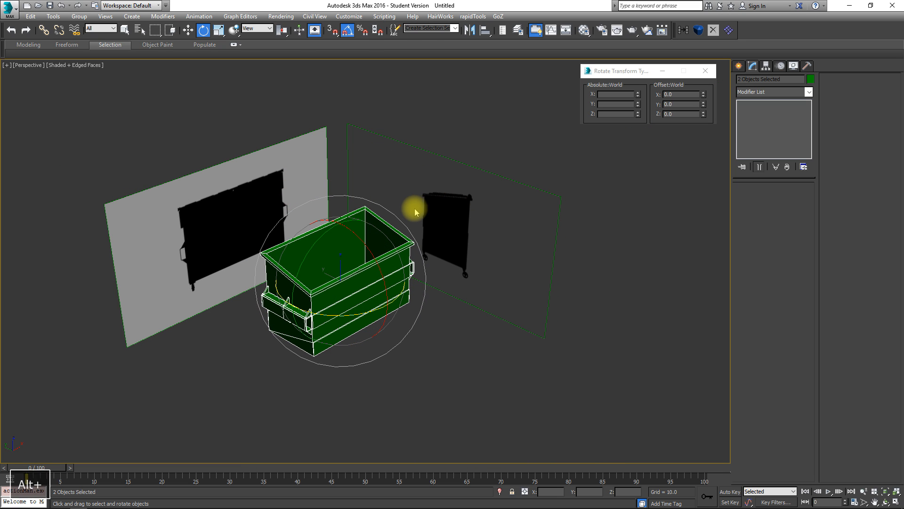
alt+middle_drag(430, 259, 446, 242)
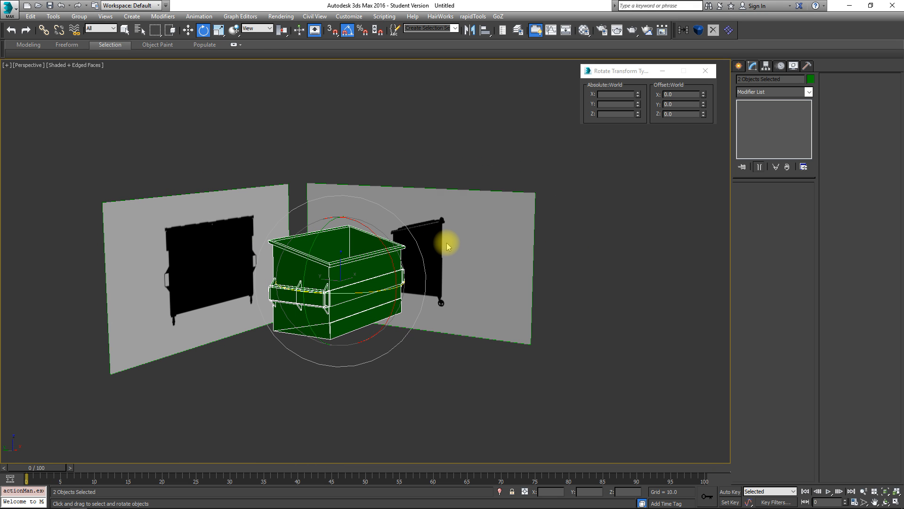
alt+middle_drag(400, 283, 373, 298)
scroll(358, 287, up, 5)
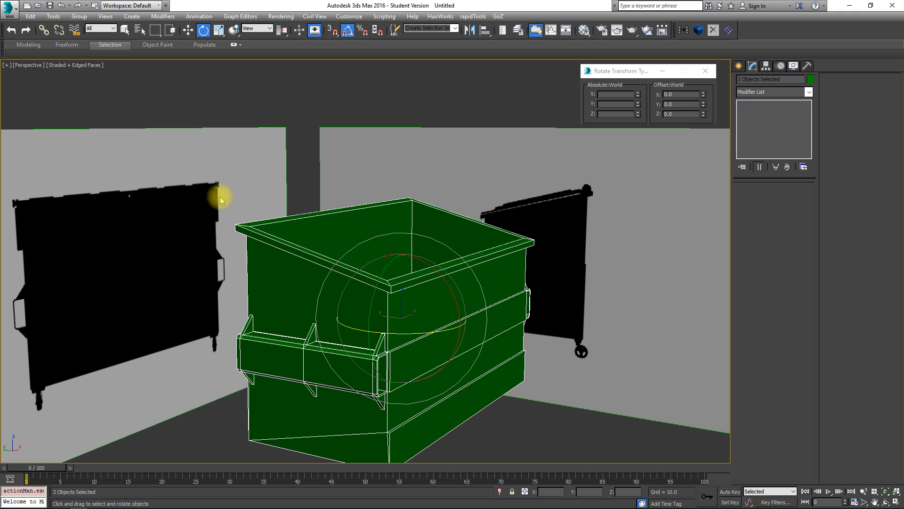
middle_drag(122, 170, 178, 196)
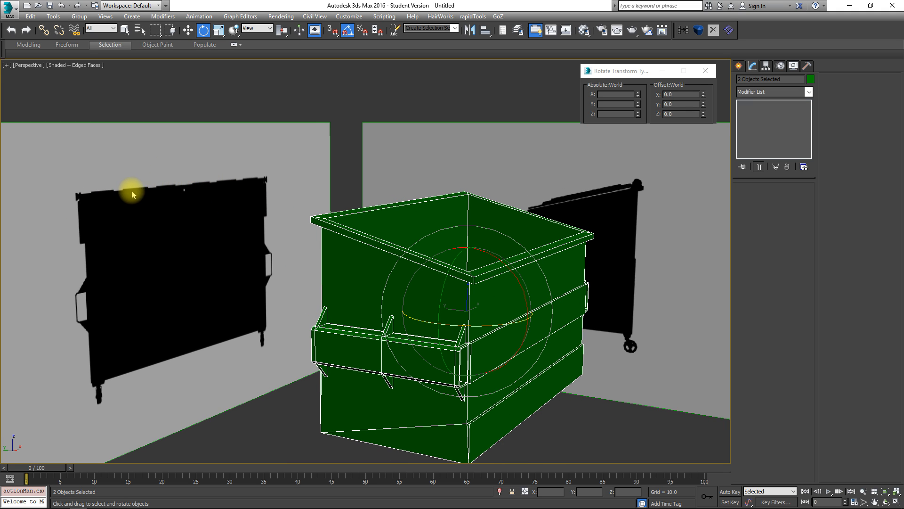
middle_drag(448, 238, 383, 295)
scroll(339, 306, down, 6)
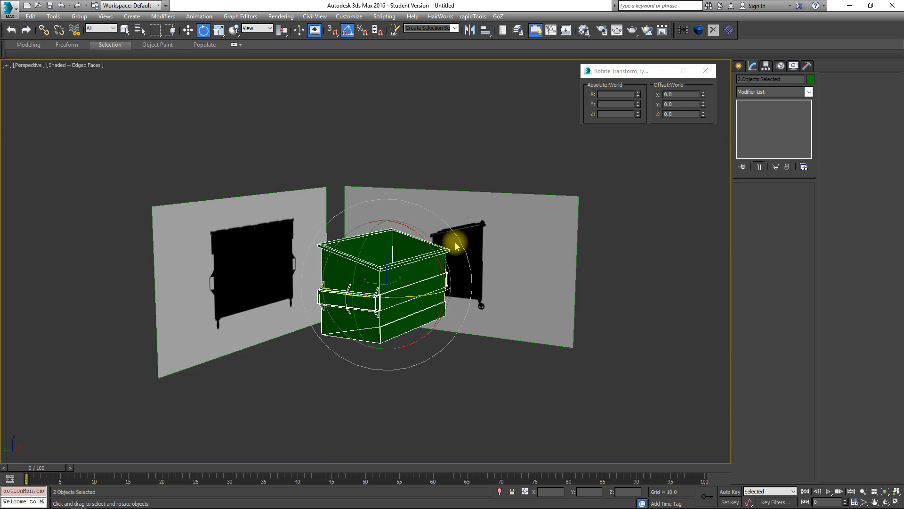
alt+middle_drag(455, 243, 467, 255)
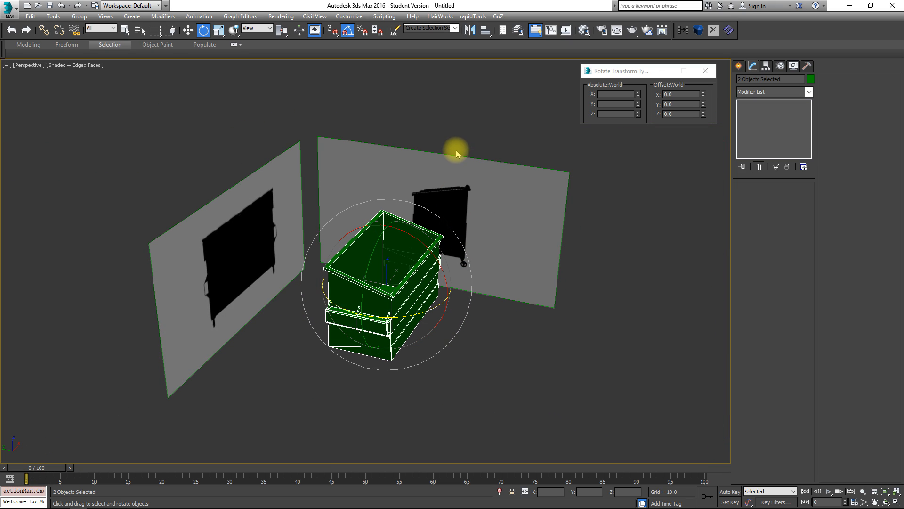
alt+middle_drag(539, 168, 507, 173)
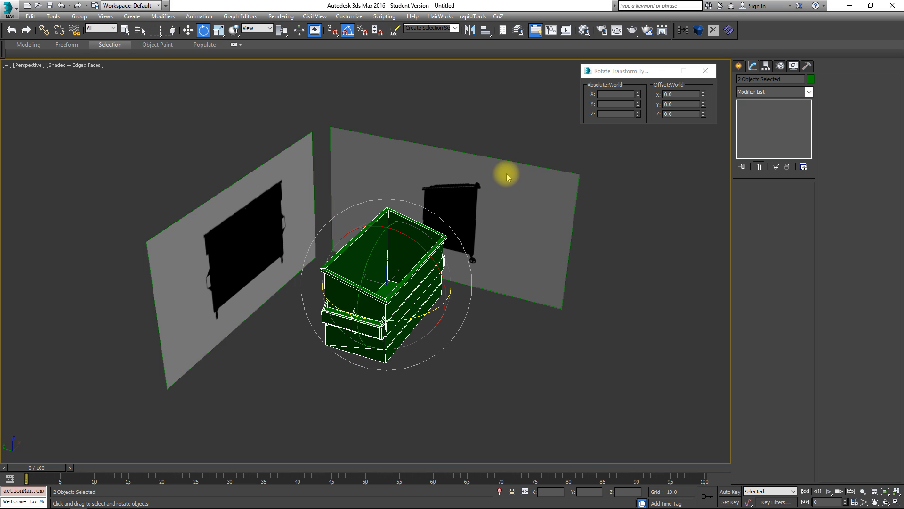
- Unfreeze the reference planes and rotate the side-view reference polygon half a turn about the vertical axis
right_click(513, 191)
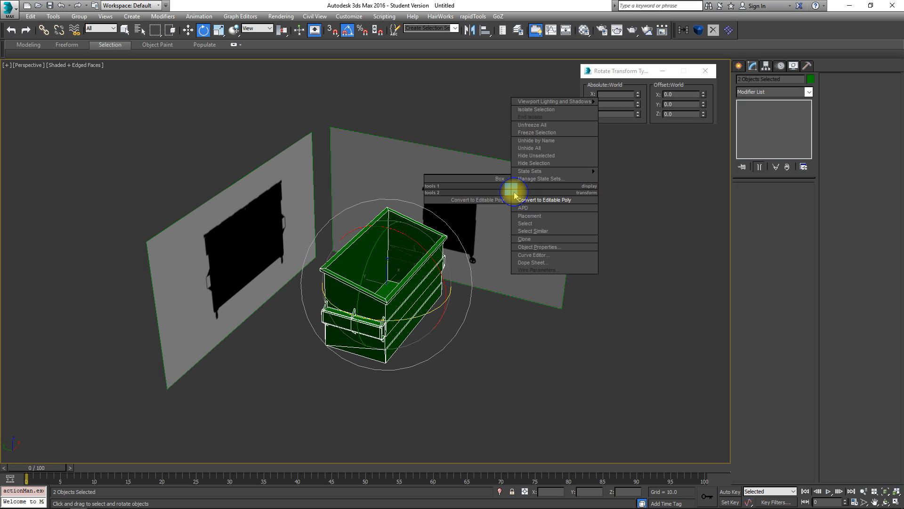
click(537, 125)
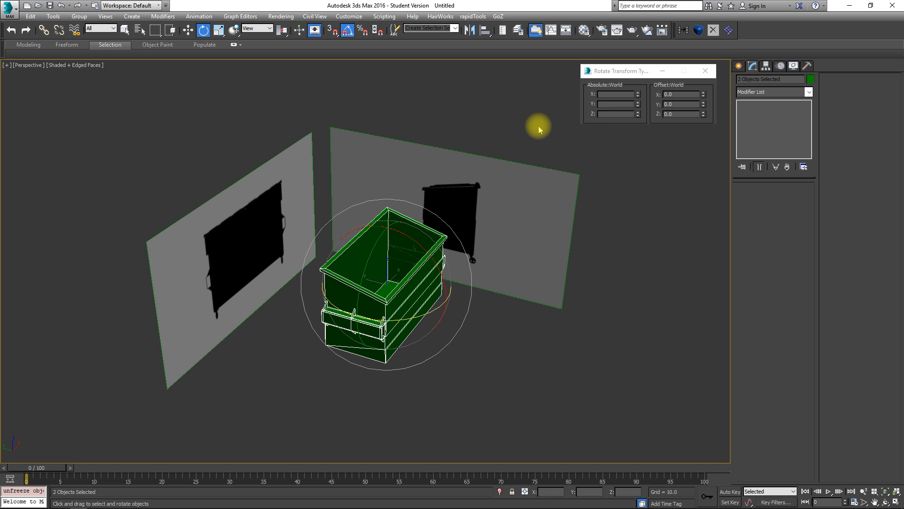
click(428, 166)
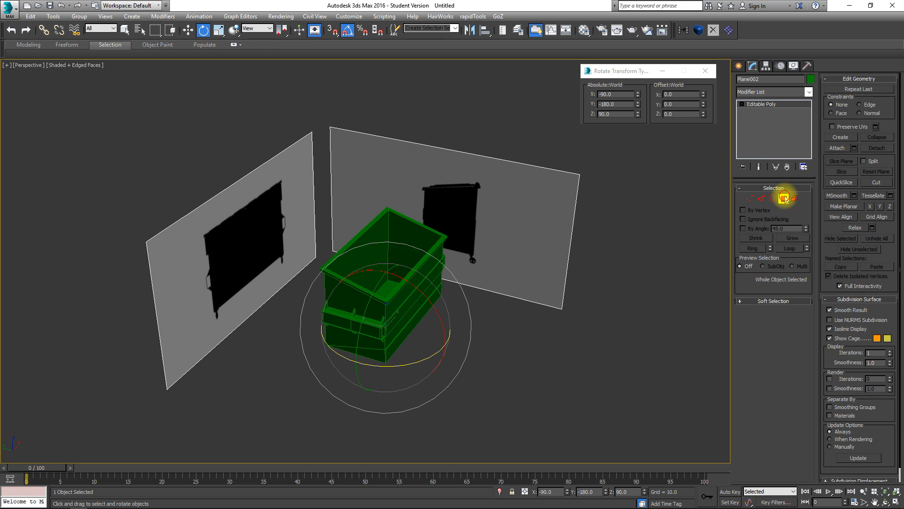
click(785, 199)
click(458, 163)
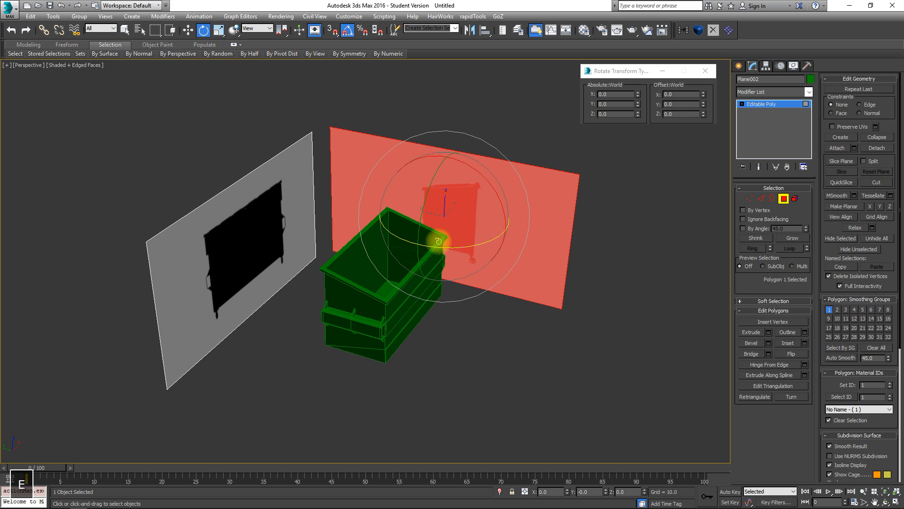
drag(395, 235, 485, 238)
click(783, 198)
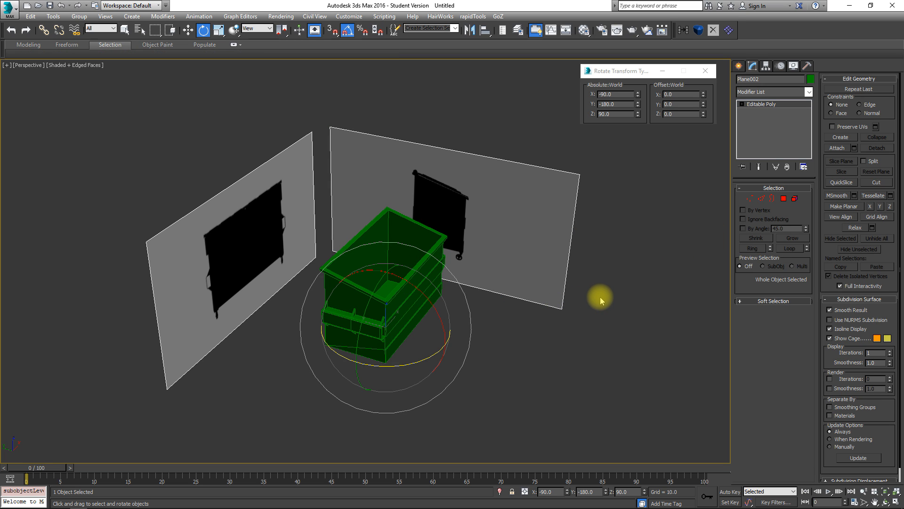
- In the left view, move the side reference polygon horizontally until its silhouette lines up with the dumpster body
key(l)
key(z)
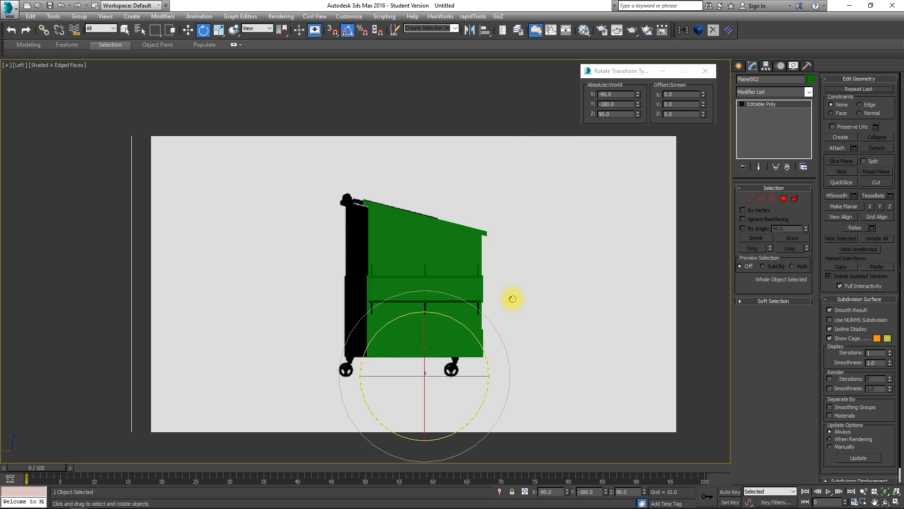
click(784, 199)
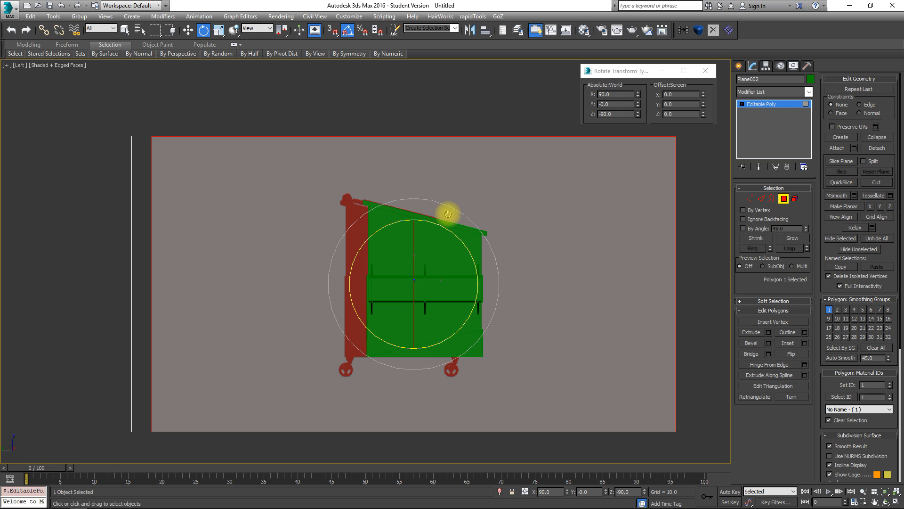
key(w)
drag(478, 283, 500, 283)
click(784, 199)
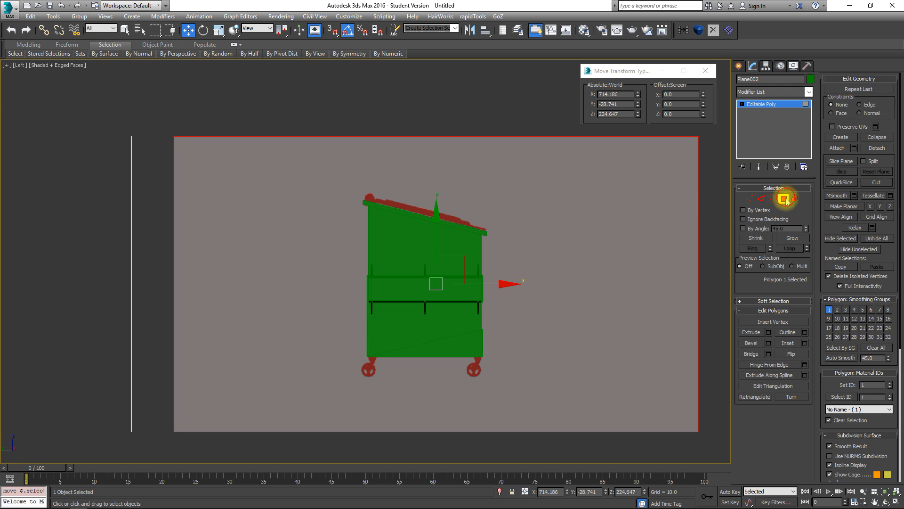
- Examine the dumpster against the realigned reference planes in perspective and in the front view, including the lid area
middle_drag(624, 212, 513, 212)
key(p)
alt+middle_drag(571, 213, 461, 228)
scroll(479, 342, down, 4)
alt+middle_drag(479, 342, 468, 303)
key(f)
middle_drag(317, 274, 385, 177)
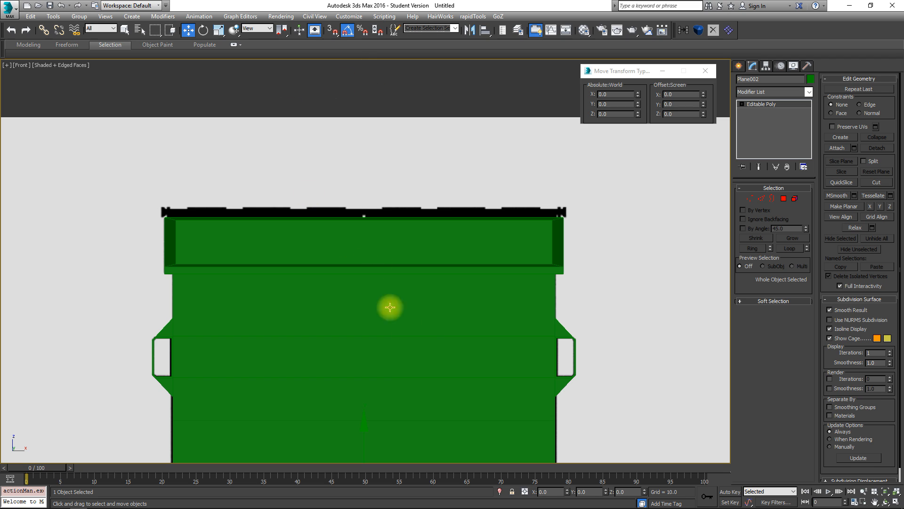
middle_drag(419, 273, 428, 188)
key(p)
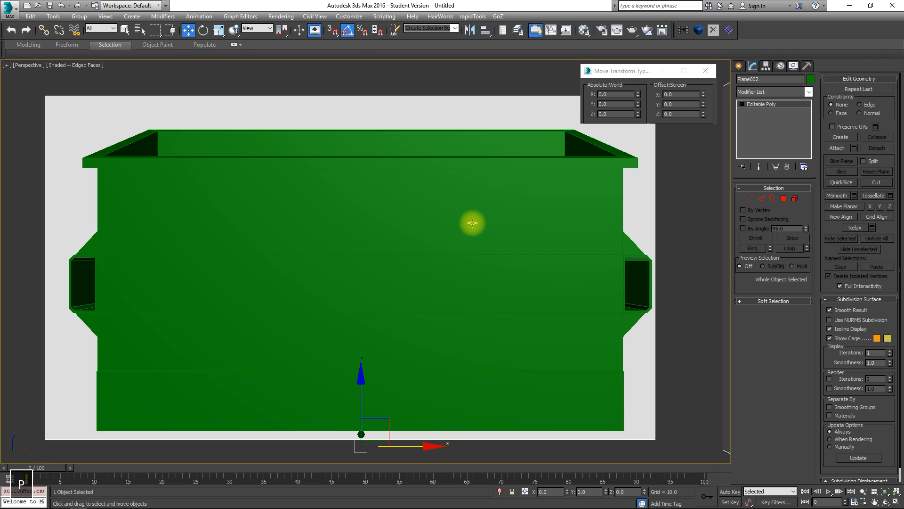
- Examine the dumpster's base in perspective and the caster wheel on the side reference image in the left view
scroll(479, 153, down, 5)
alt+middle_drag(480, 153, 509, 194)
scroll(495, 221, up, 3)
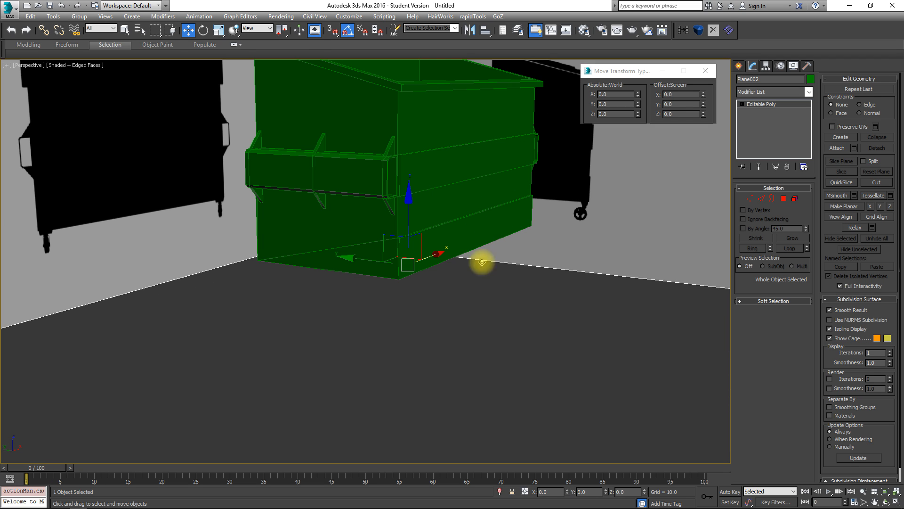
scroll(555, 216, up, 1)
scroll(623, 223, up, 4)
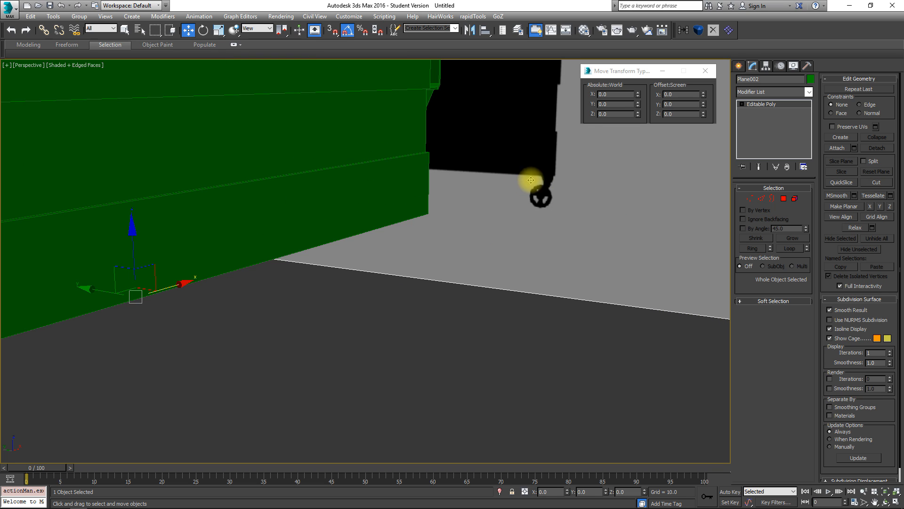
key(l)
middle_drag(537, 218, 544, 78)
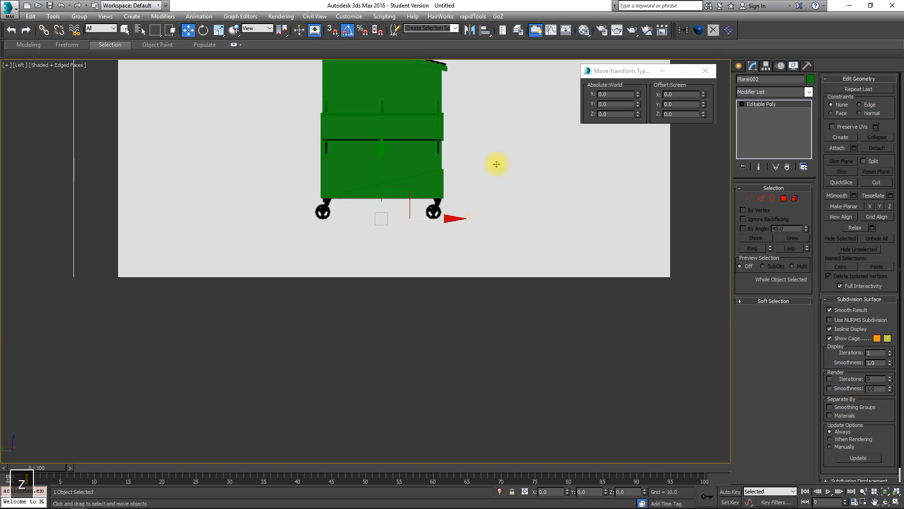
scroll(442, 191, up, 8)
middle_drag(416, 290, 432, 276)
scroll(432, 276, up, 3)
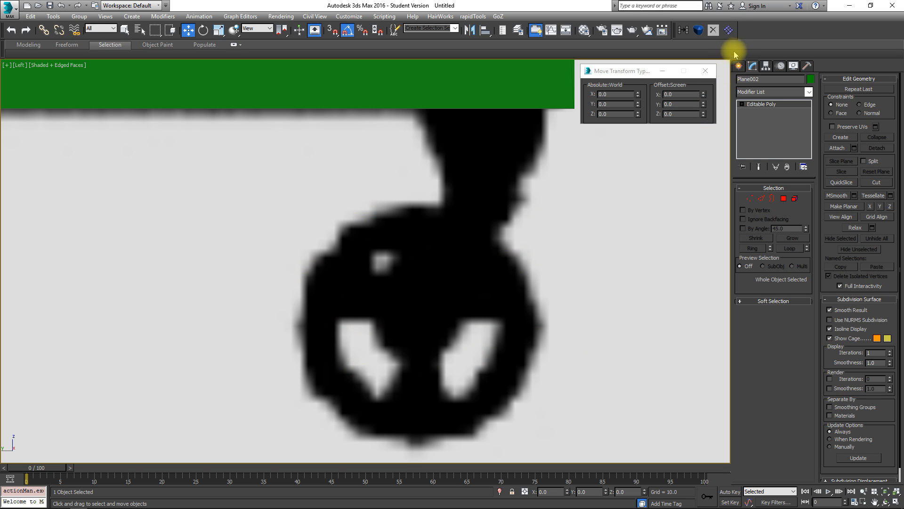
- Draw a cylinder over the side reference's caster wheel, about 17 in radius and 11.6 high, with 1 height segment
click(739, 66)
click(760, 147)
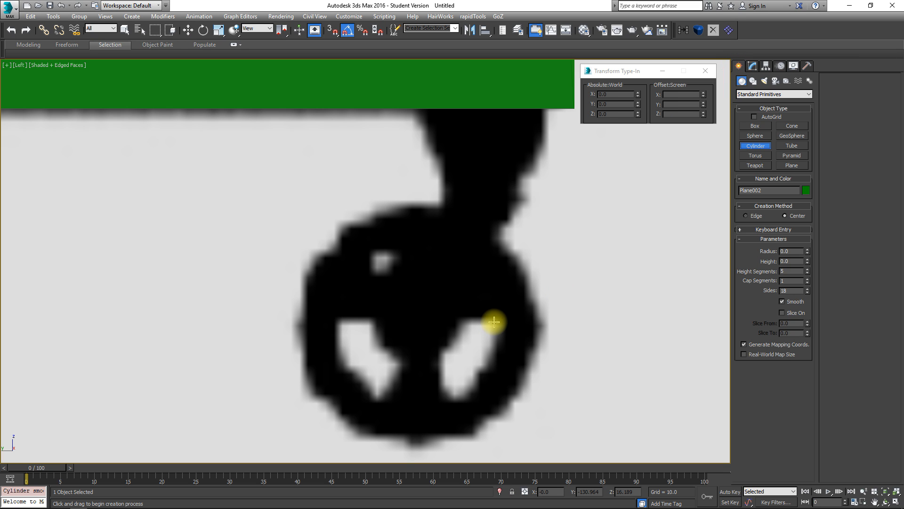
middle_drag(485, 323, 506, 290)
drag(437, 284, 487, 387)
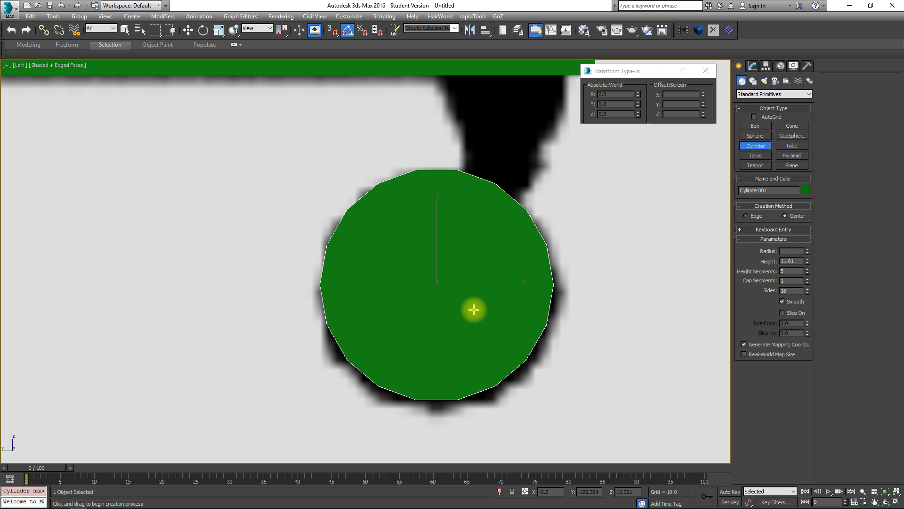
click(474, 309)
double_click(791, 290)
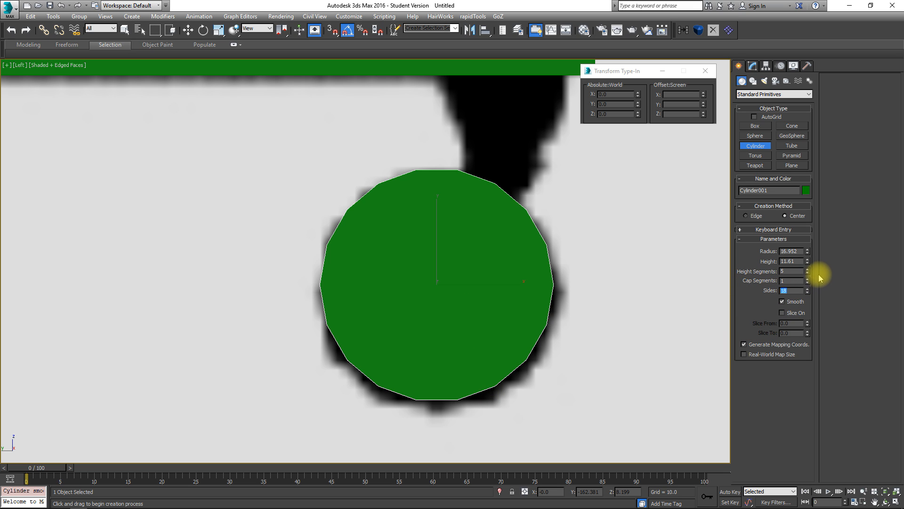
middle_drag(521, 317, 510, 306)
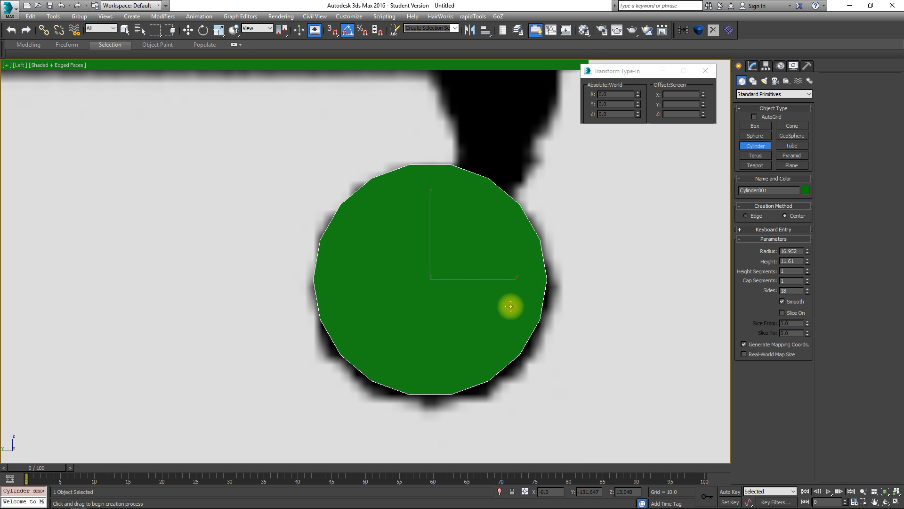
- In the front view, move the see-through cylinder horizontally to X about 286.2, centring it on the reference caster wheel
key(f)
middle_drag(494, 343, 452, 167)
scroll(356, 286, up, 3)
middle_drag(499, 240, 314, 317)
key(w)
drag(181, 292, 543, 304)
scroll(539, 295, up, 5)
scroll(488, 278, up, 4)
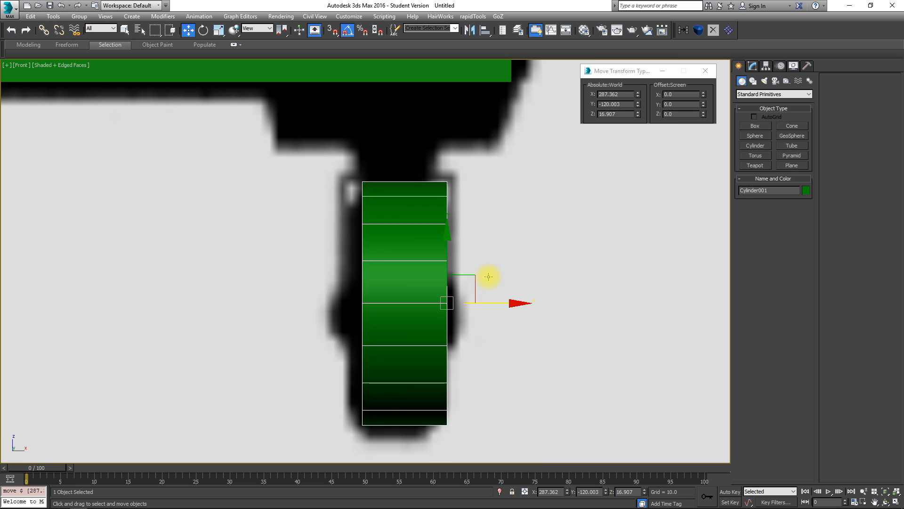
key(alt+x)
middle_drag(488, 284, 574, 259)
drag(618, 302, 605, 299)
middle_drag(594, 273, 536, 257)
- Convert the wheel cylinder to an editable poly and centre its pivot on the object
right_click(406, 219)
mouse_move(403, 221)
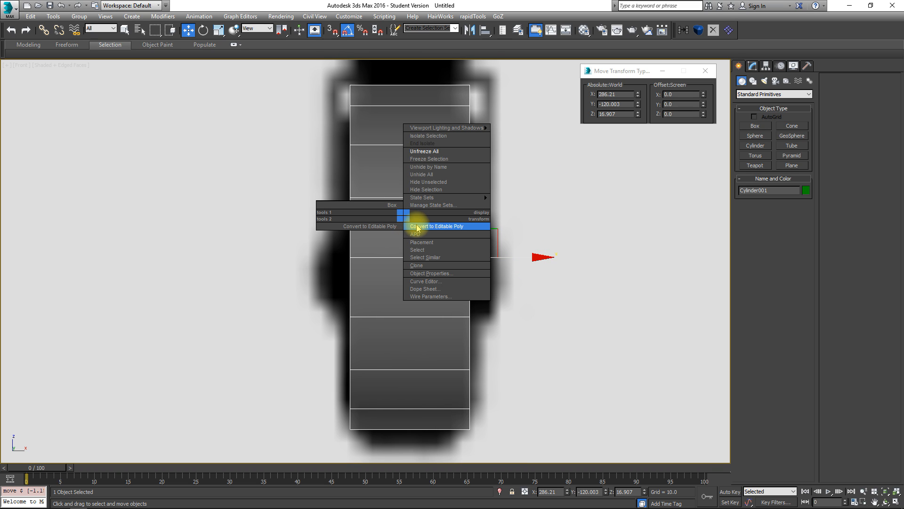
click(438, 225)
click(767, 66)
click(762, 125)
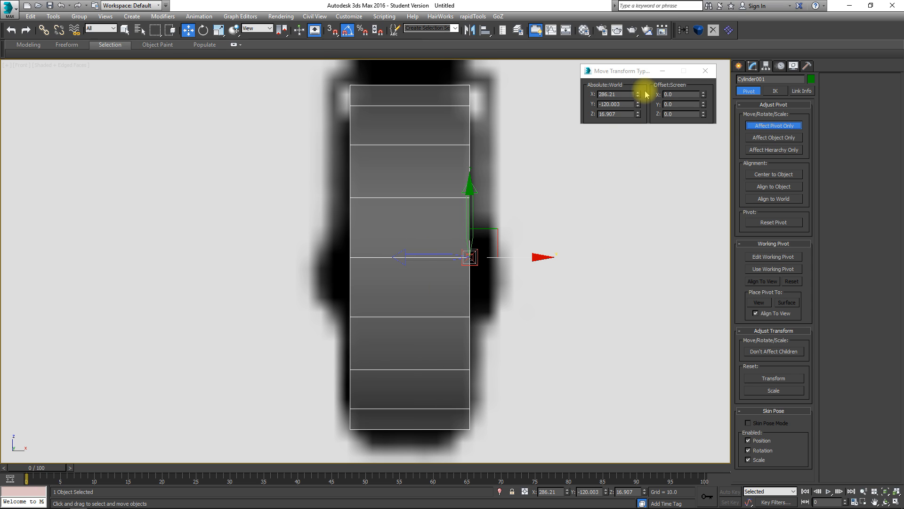
click(758, 176)
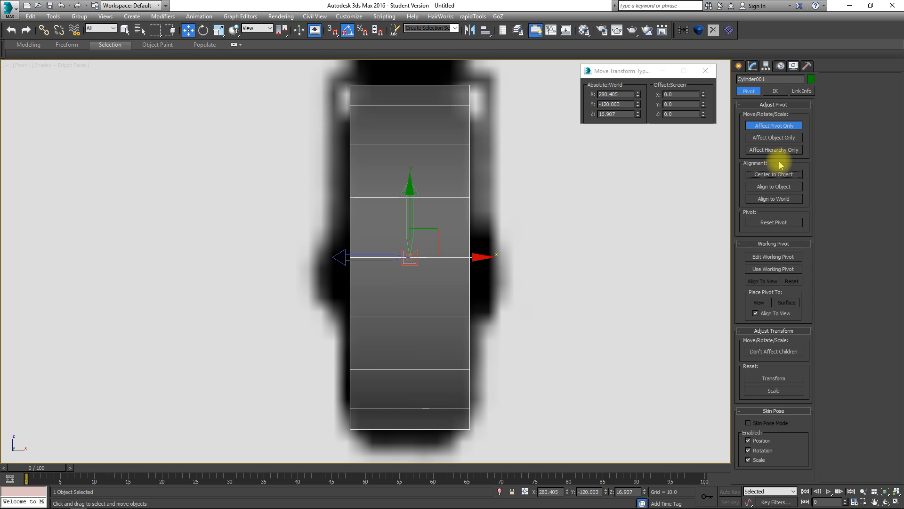
click(751, 66)
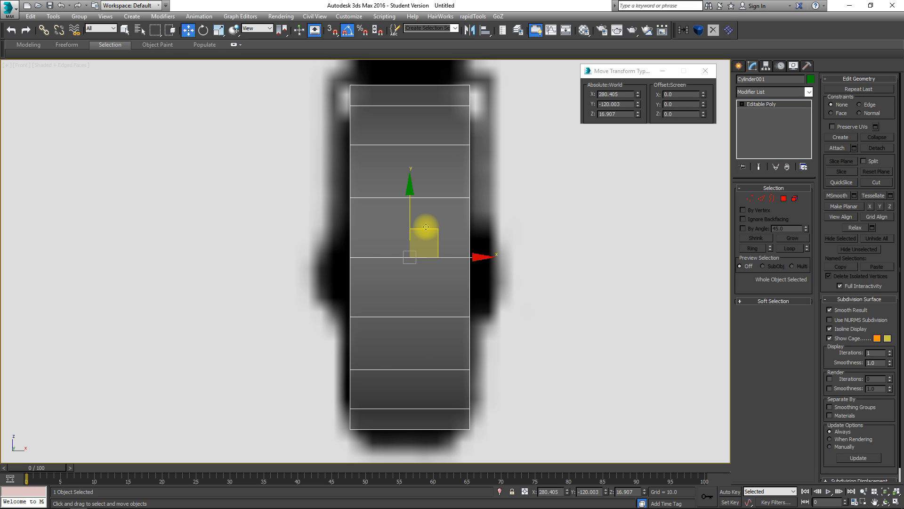
- Isolate the wheel cylinder in perspective and select the circular cap polygons on both sides
alt+middle_drag(497, 218, 545, 240)
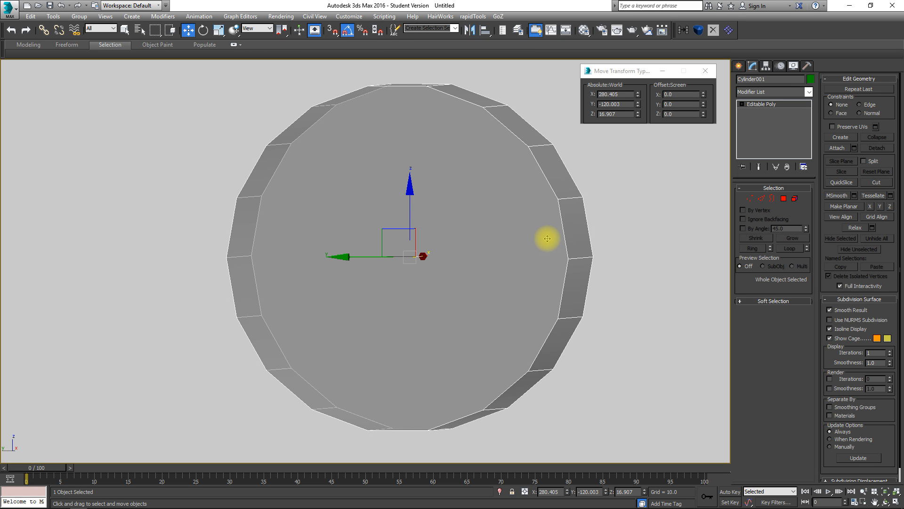
click(500, 493)
alt+middle_drag(478, 226, 549, 240)
key(p)
click(784, 198)
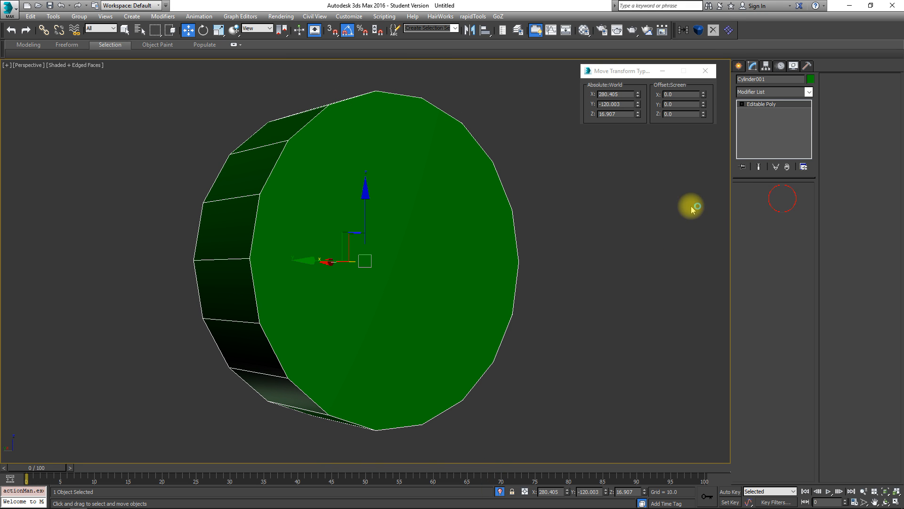
click(403, 196)
alt+middle_drag(336, 200, 463, 212)
ctrl+click(411, 221)
alt+middle_drag(410, 221, 405, 370)
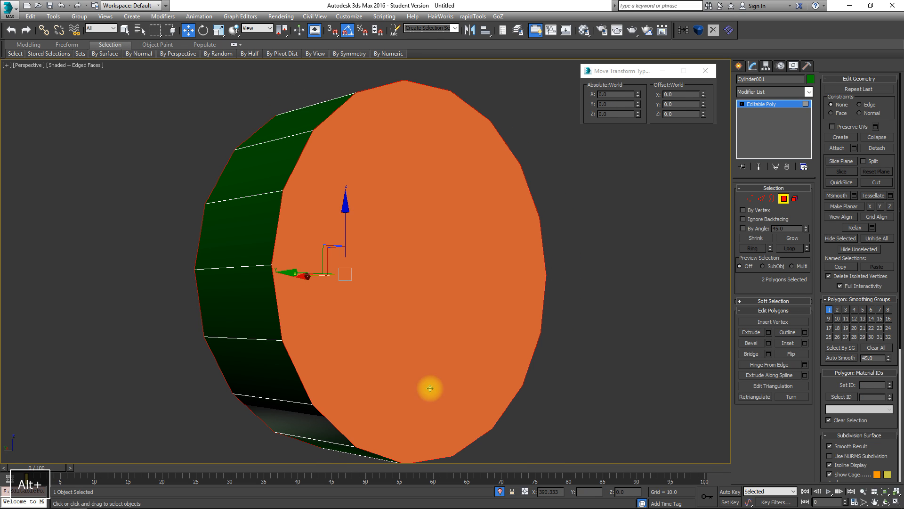
- End isolation and, in the see-through left view, inset both wheel caps by about 3.46 and again by about 6.57
click(500, 492)
key(alt+x)
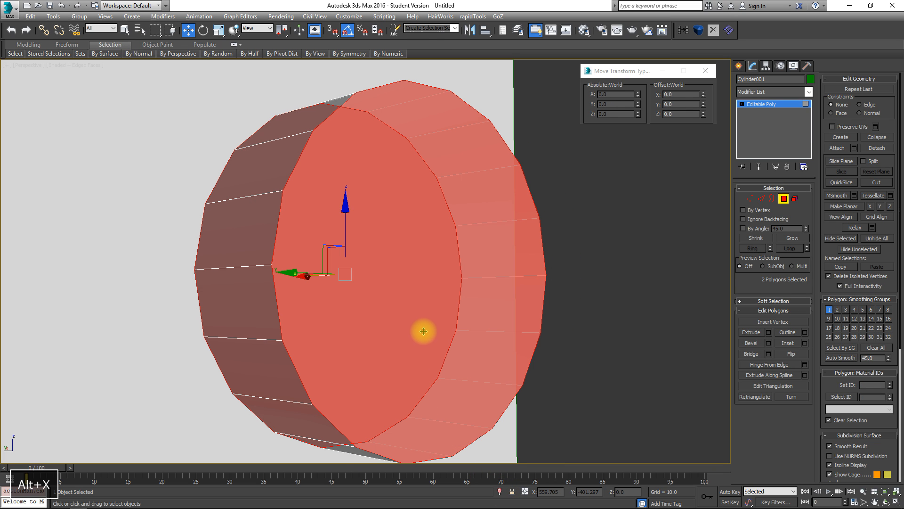
key(l)
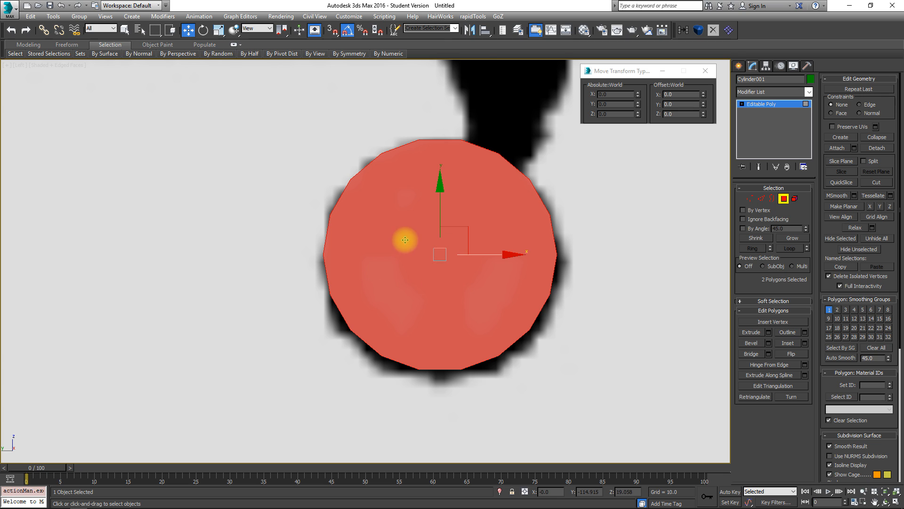
scroll(403, 238, up, 2)
scroll(346, 270, up, 2)
middle_drag(458, 287, 330, 207)
scroll(329, 207, down, 1)
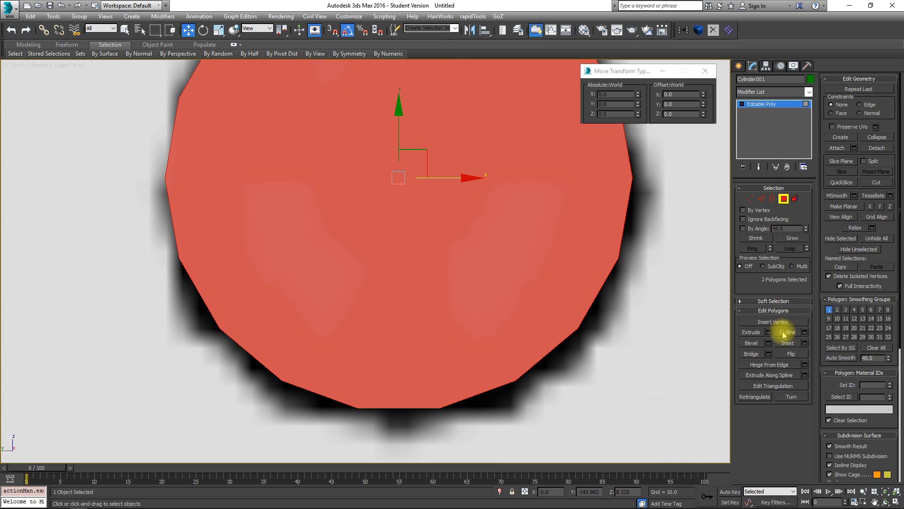
click(804, 342)
drag(372, 279, 348, 252)
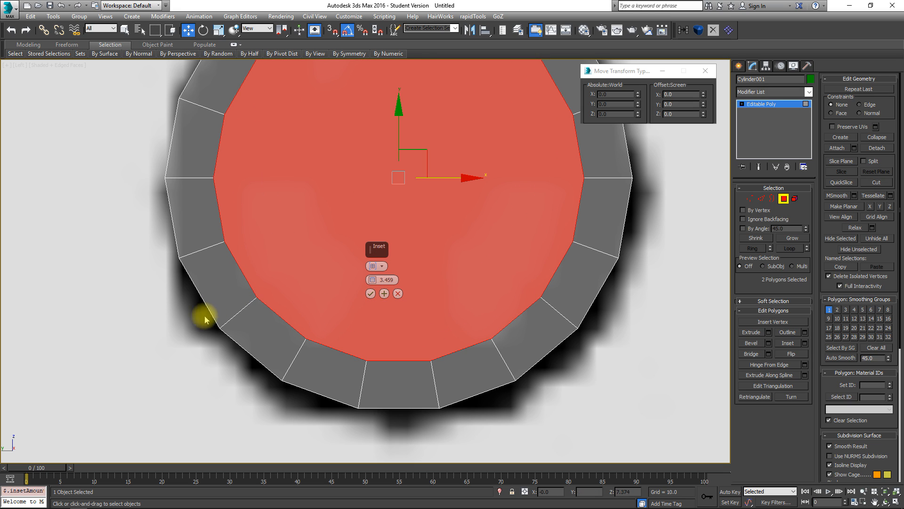
click(384, 293)
drag(376, 281, 359, 235)
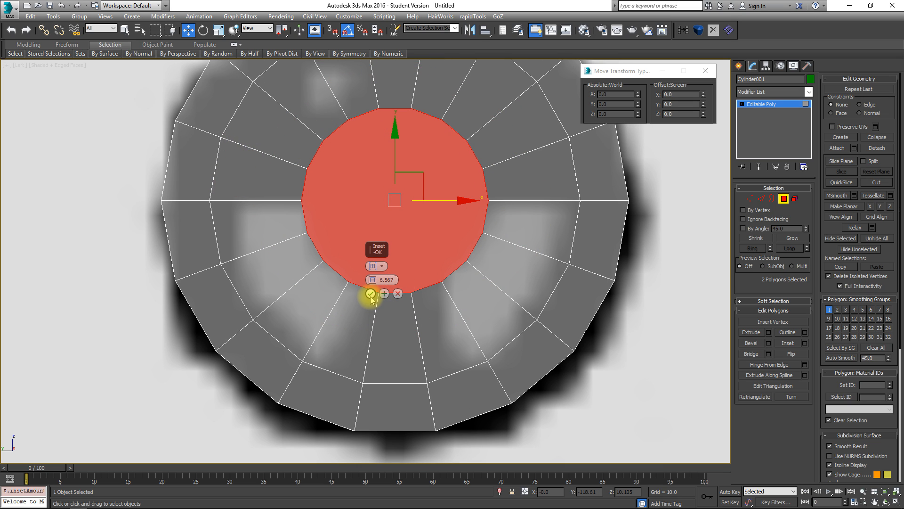
- Inset the two central wheel polygons once more by about 3.07 to outline the axle hole
scroll(363, 347, down, 3)
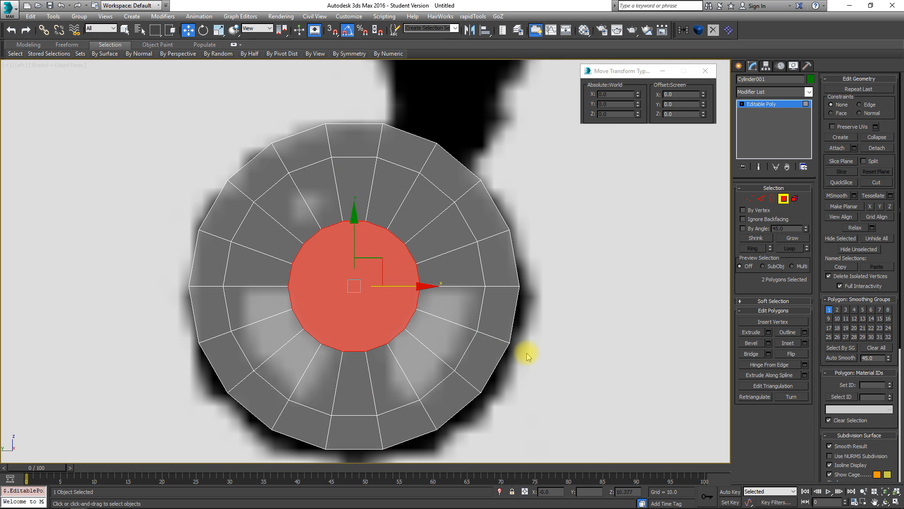
middle_drag(417, 310, 484, 296)
click(804, 343)
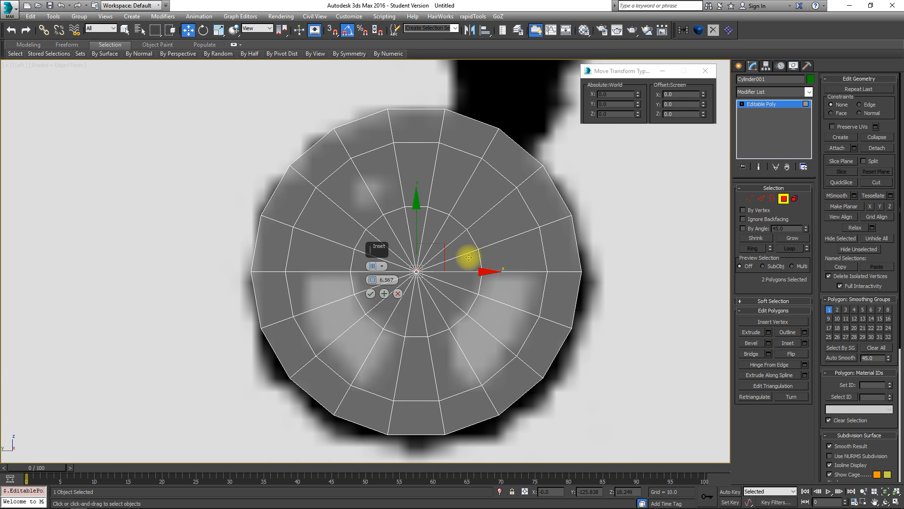
scroll(391, 274, up, 2)
drag(372, 279, 372, 235)
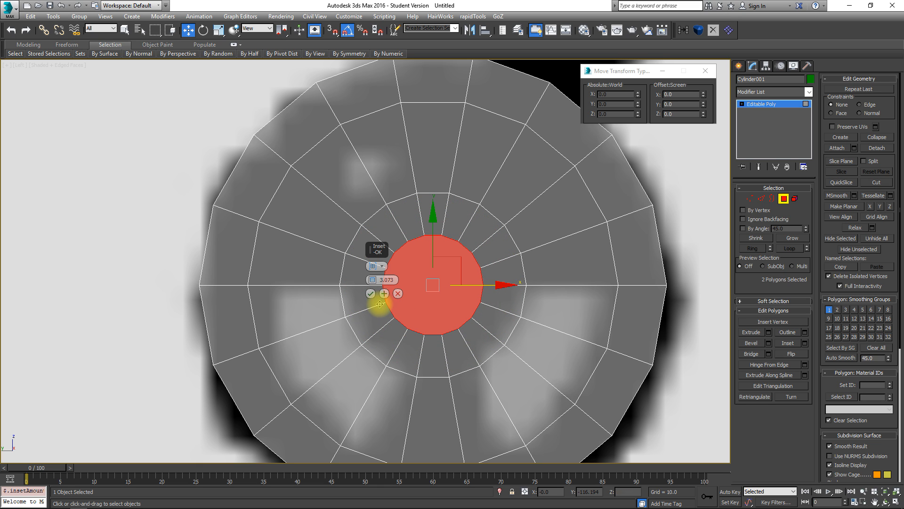
alt+middle_drag(371, 297, 670, 332)
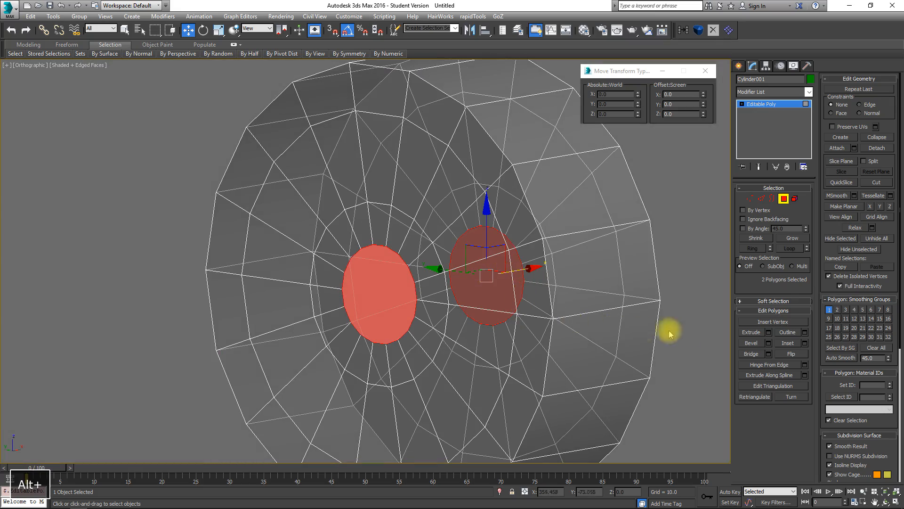
- Bridge the two central polygons to open an axle hole through the wheel, and isolate the wheel in shaded perspective
click(751, 355)
alt+middle_drag(606, 363, 438, 270)
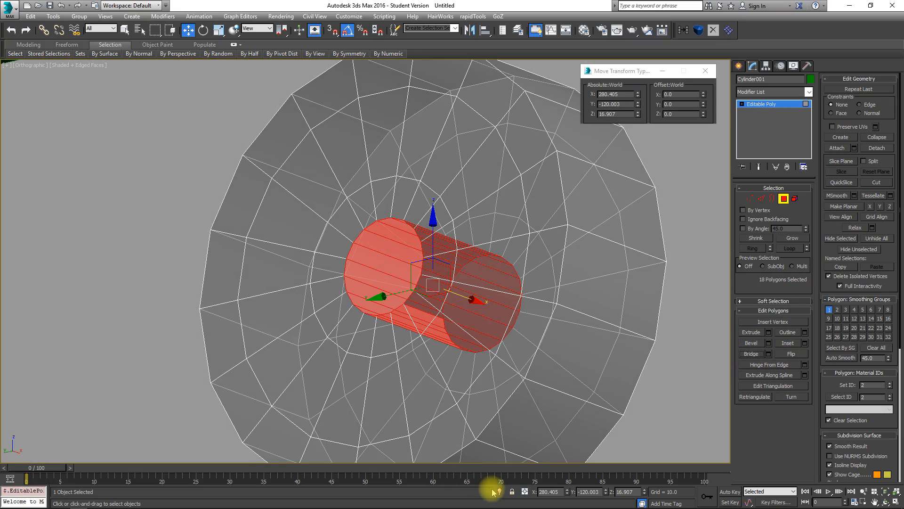
alt+middle_drag(478, 456, 515, 244)
key(p)
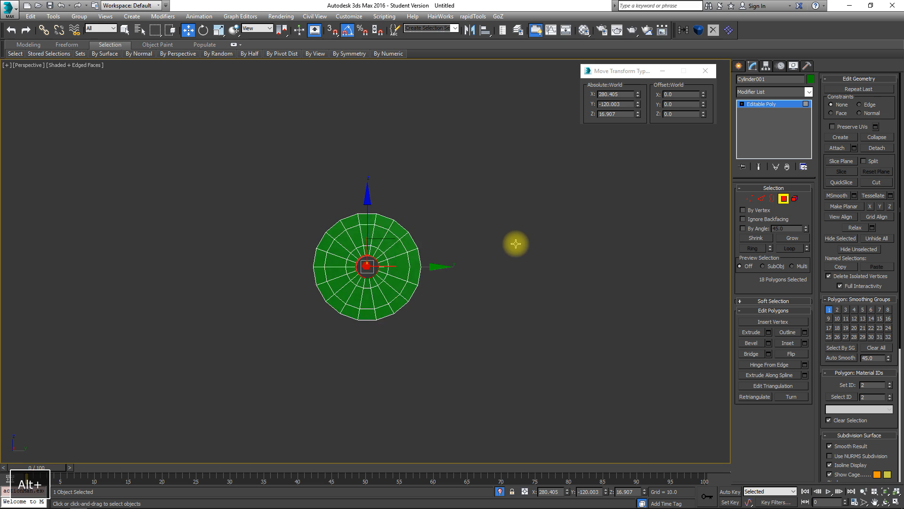
key(z)
alt+middle_drag(460, 248, 365, 245)
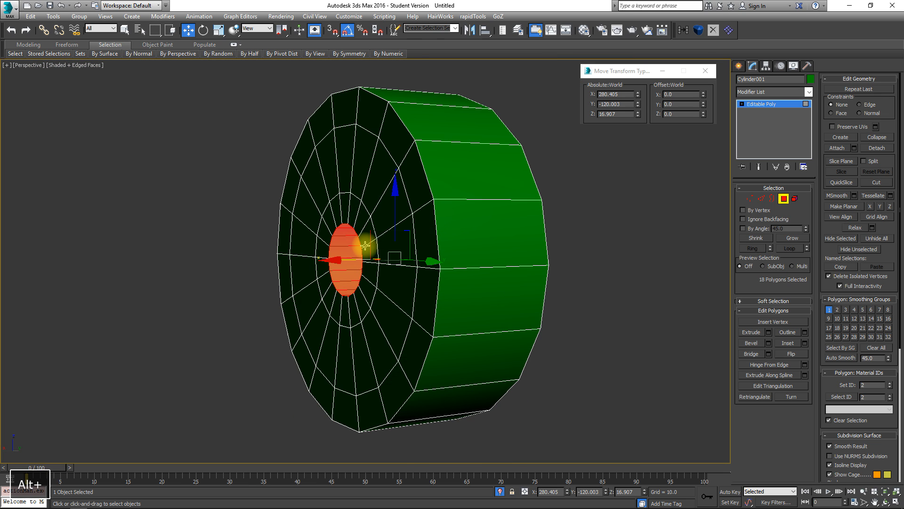
- Select the vertices of the hub rings on both sides and scale them inward along X to recess the wheel faces
shift+drag(353, 215, 359, 231)
alt+middle_drag(421, 254, 383, 215)
alt+middle_drag(332, 230, 409, 222)
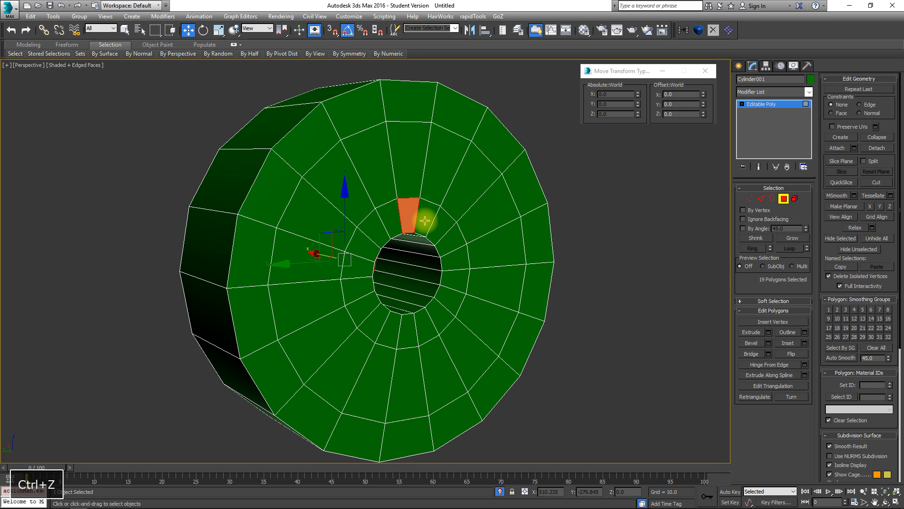
shift+click(424, 219)
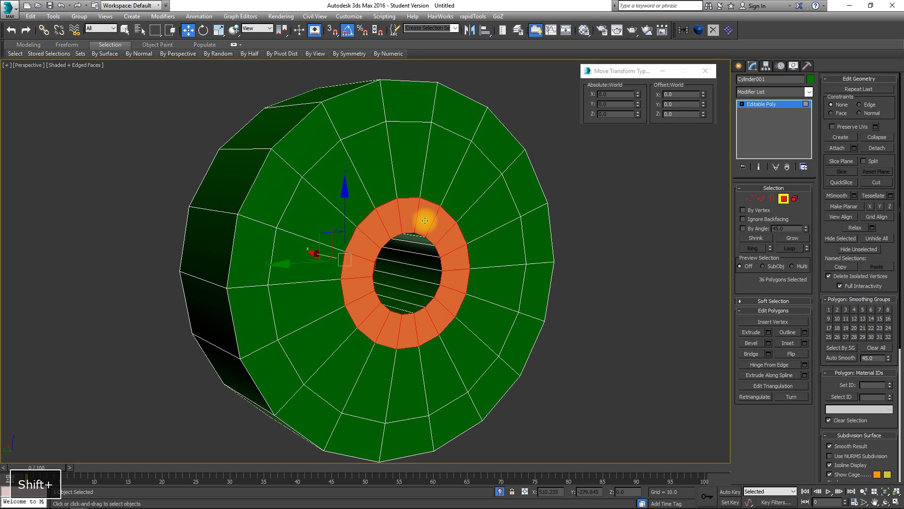
ctrl+click(750, 199)
key(r)
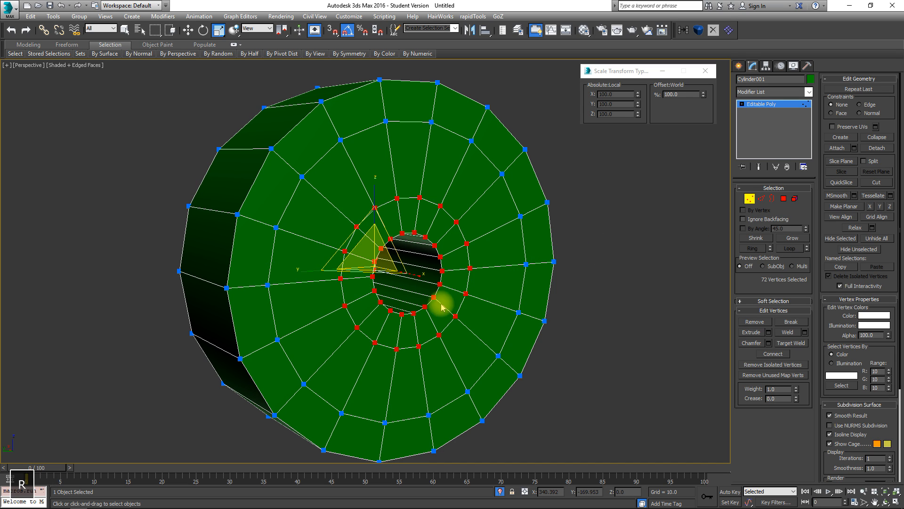
alt+middle_drag(442, 307, 457, 254)
drag(424, 273, 386, 282)
alt+middle_drag(387, 283, 504, 287)
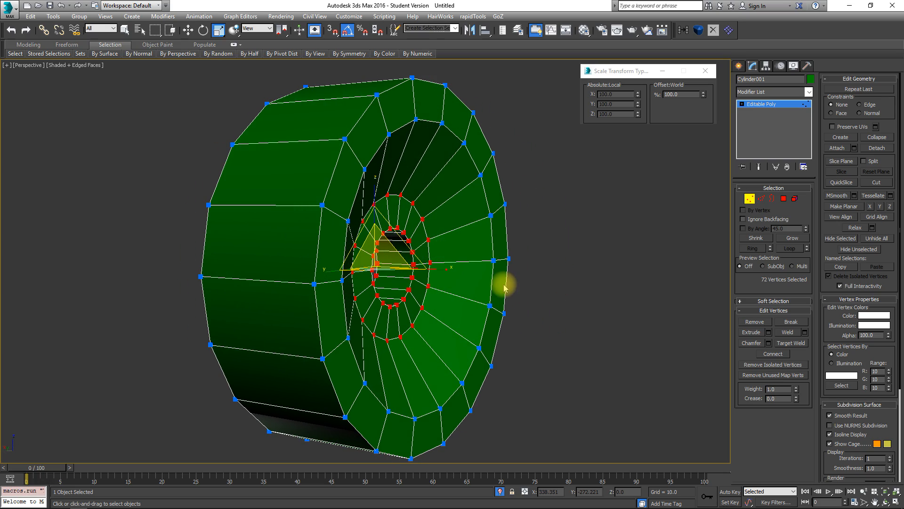
- Select the outer rim edge loops on both sides of the wheel and chamfer them by 1.0
click(761, 200)
double_click(357, 121)
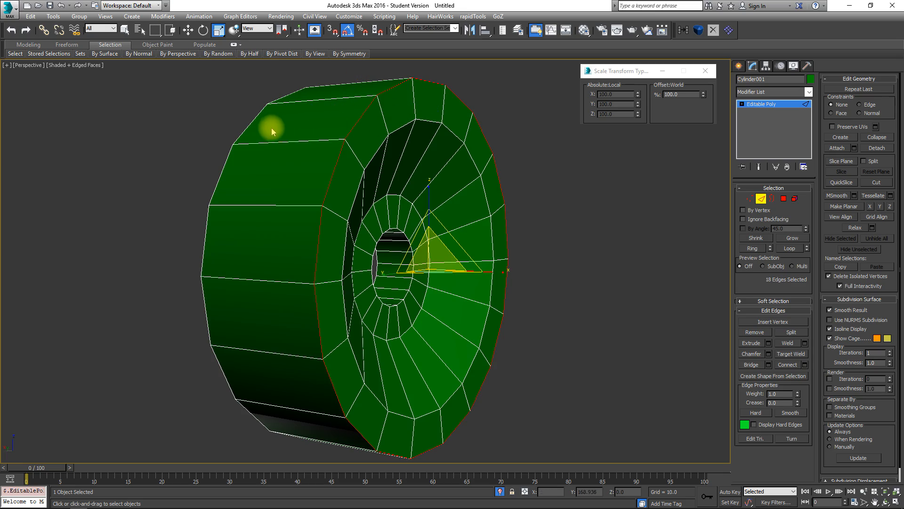
ctrl+double_click(247, 126)
alt+middle_drag(359, 215, 402, 197)
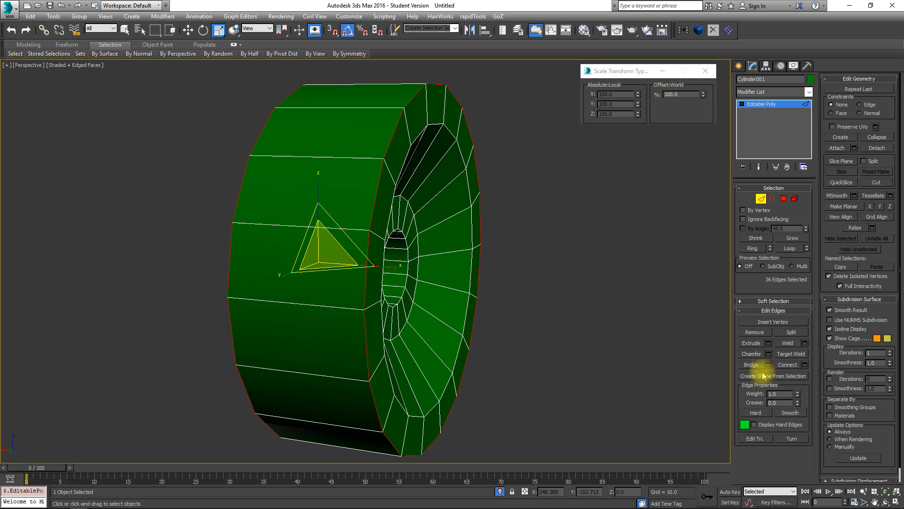
click(769, 354)
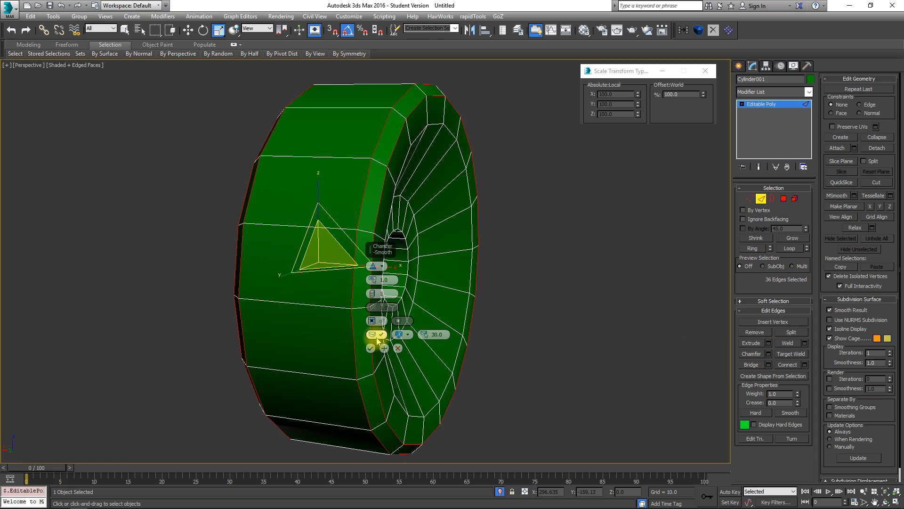
click(370, 348)
alt+middle_drag(389, 354, 549, 318)
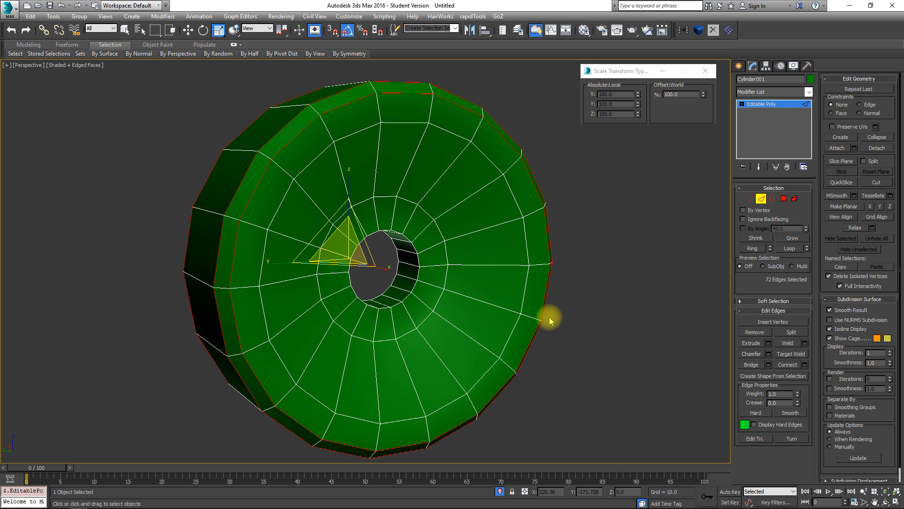
- Select four adjacent polygons between the rim and the hub ring on one face of the wheel
click(785, 199)
alt+middle_drag(494, 239, 471, 215)
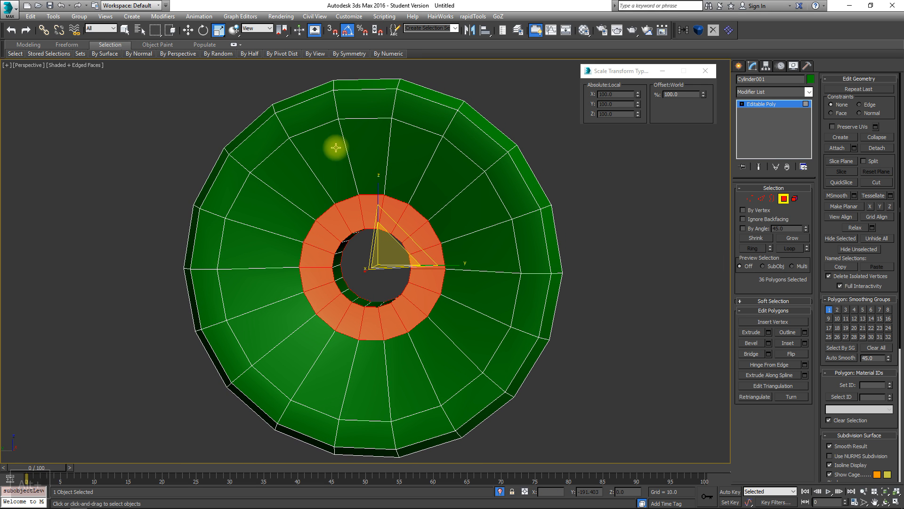
alt+middle_drag(373, 168, 384, 168)
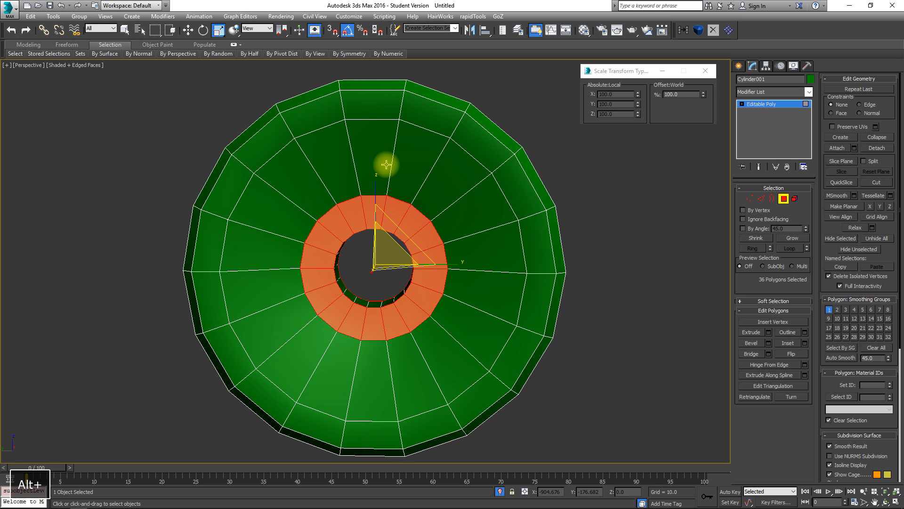
click(374, 151)
ctrl+click(330, 174)
ctrl+click(308, 186)
ctrl+click(278, 217)
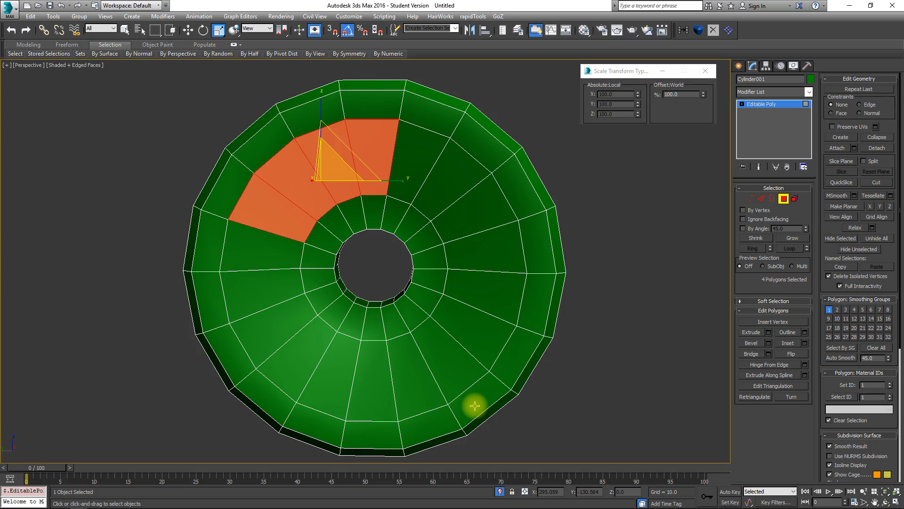
- Add the four matching polygons on the opposite wheel face to the selection
alt+middle_drag(421, 230, 499, 207)
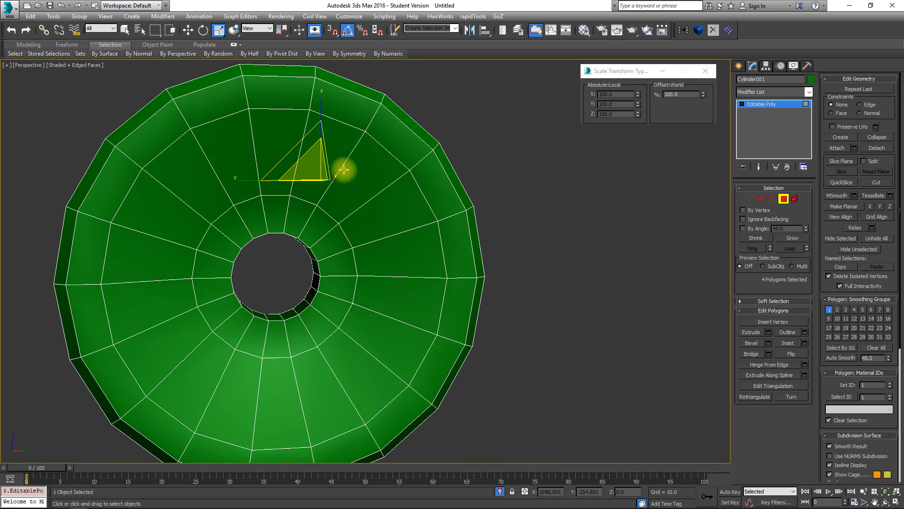
ctrl+click(295, 136)
ctrl+click(330, 150)
ctrl+click(358, 183)
ctrl+click(369, 209)
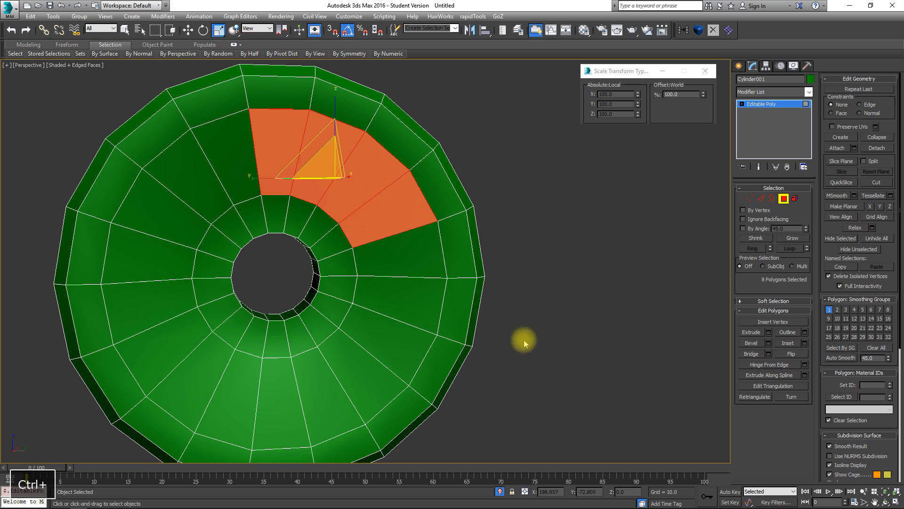
- Try to bridge the two four-polygon groups through the wheel in one go
click(752, 353)
middle_drag(446, 192, 443, 256)
scroll(363, 245, up, 3)
alt+middle_drag(364, 244, 309, 226)
scroll(290, 228, up, 3)
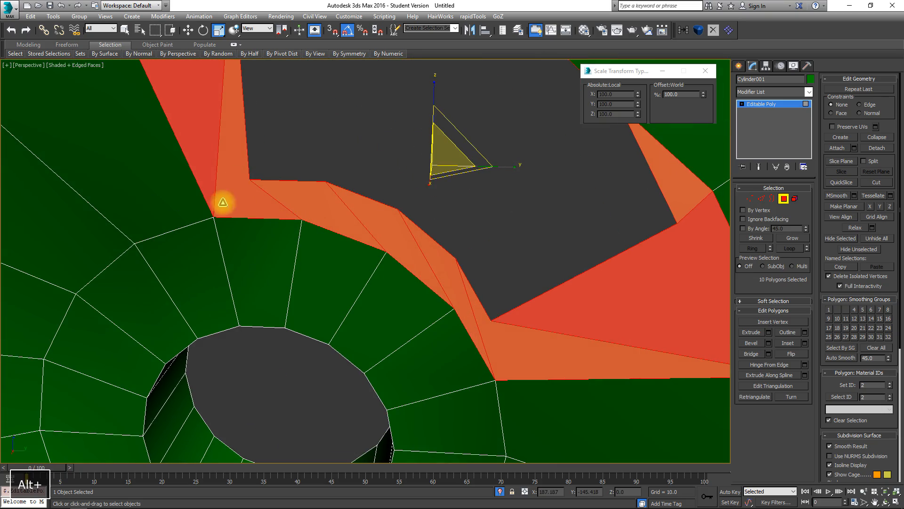
alt+middle_drag(347, 250, 380, 313)
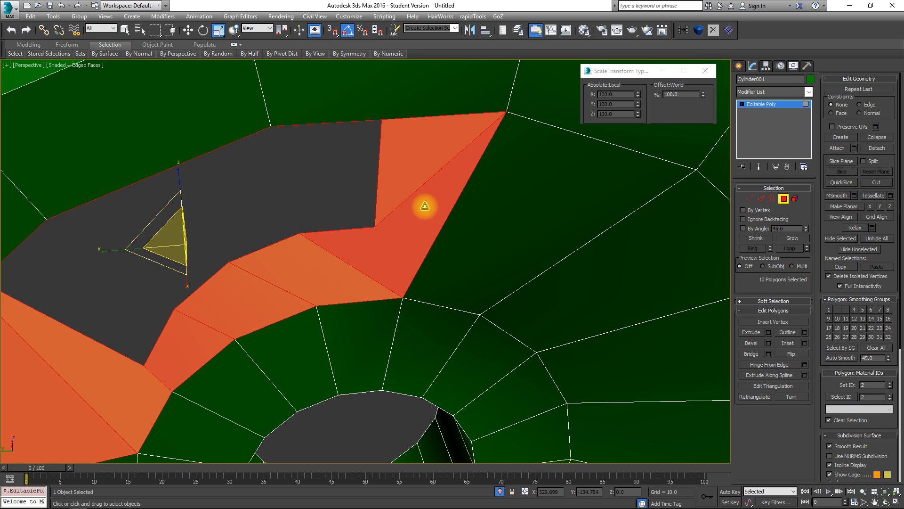
key(ctrl+z)
- Reduce the selection to two facing polygons per side and bridge them to open a hole between rim and hub
alt+middle_drag(411, 239, 395, 208)
scroll(394, 207, down, 6)
alt+drag(283, 151, 320, 230)
alt+middle_drag(304, 220, 352, 219)
scroll(432, 270, up, 4)
click(746, 356)
scroll(483, 262, up, 5)
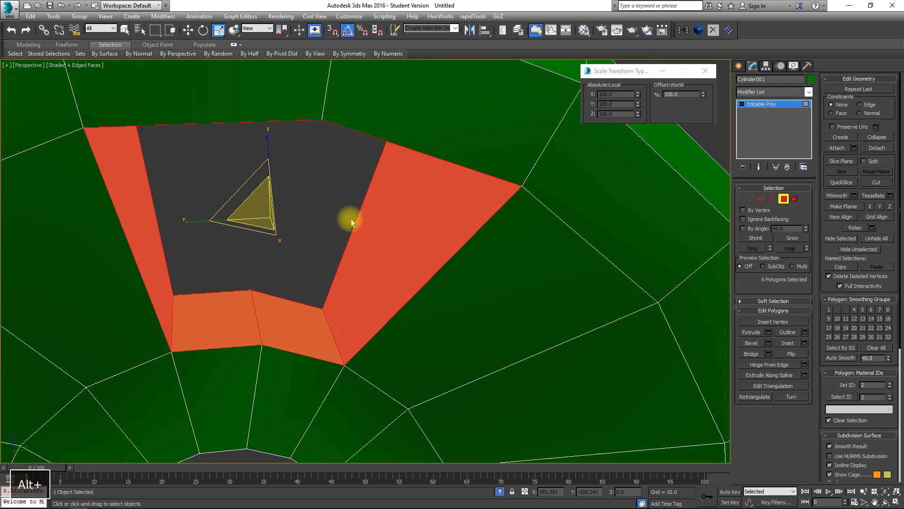
- Select the two polygons beside the opening on both wheel faces and bridge them through the wheel
click(514, 344)
ctrl+click(523, 369)
alt+middle_drag(523, 369, 351, 248)
ctrl+click(482, 282)
ctrl+click(450, 296)
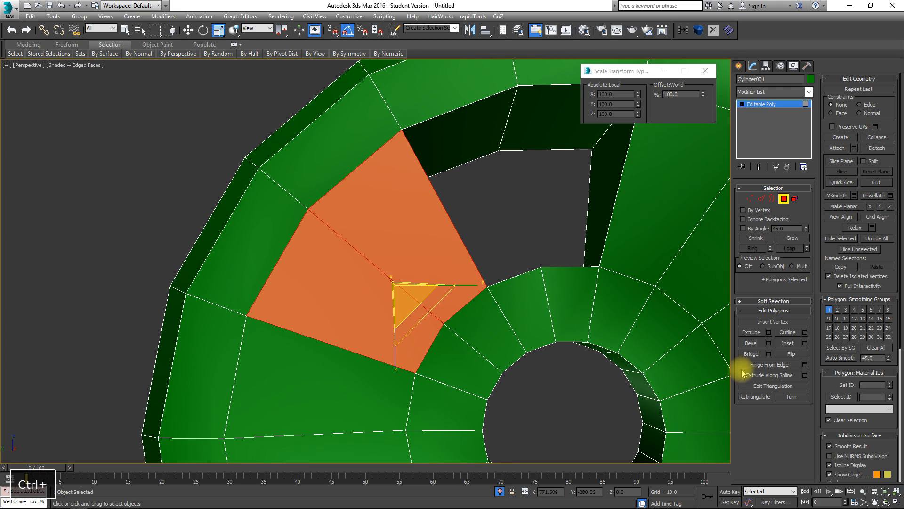
click(754, 356)
mouse_move(488, 255)
alt+middle_down()
mouse_move(664, 253)
mouse_move(460, 246)
mouse_move(473, 245)
alt+middle_up()
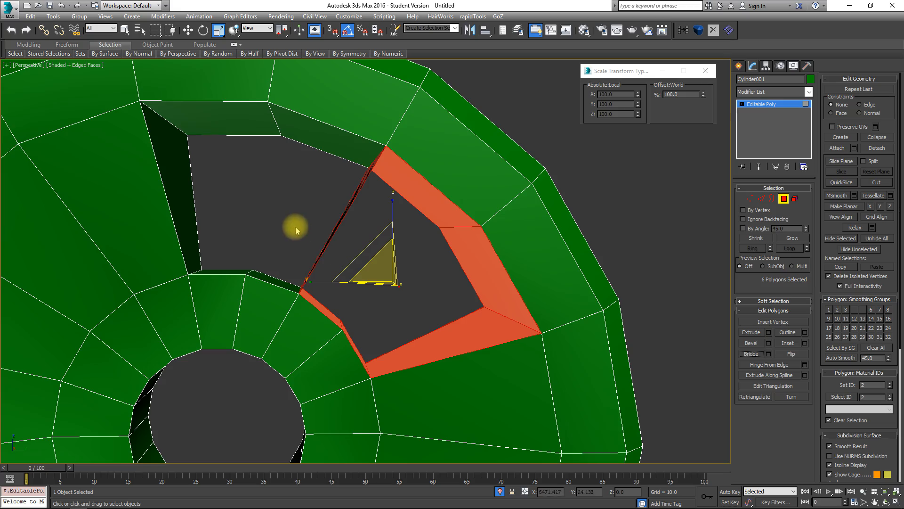
- Delete the wall polygons dividing the two bridged holes to form one wide spoke opening
drag(295, 227, 363, 246)
mouse_move(397, 239)
alt+middle_down()
mouse_move(378, 238)
mouse_move(430, 242)
mouse_move(406, 241)
alt+middle_up()
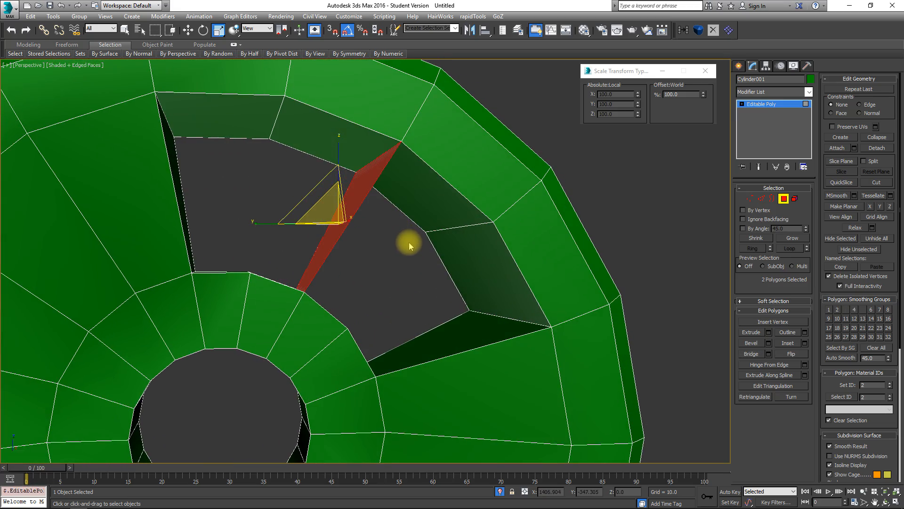
click(409, 242)
- Leave a two-polygon spoke and select the next facing polygons on both sides of the wheel for the second opening
scroll(405, 222, down, 6)
alt+middle_drag(448, 204, 392, 197)
scroll(391, 198, up, 5)
middle_drag(353, 154, 418, 242)
scroll(372, 290, down, 6)
scroll(420, 242, down, 4)
click(302, 260)
mouse_move(303, 262)
alt+middle_down()
mouse_move(338, 284)
mouse_move(391, 292)
mouse_move(280, 304)
mouse_move(293, 257)
alt+middle_up()
ctrl+click(252, 247)
ctrl+click(261, 294)
ctrl+click(281, 296)
alt+middle_drag(297, 296, 426, 262)
ctrl+click(313, 300)
- Try to bridge the selected polygons for the second spoke opening
click(751, 354)
scroll(426, 262, up, 4)
alt+middle_drag(392, 293, 382, 249)
key(ctrl+z)
- Deselect the stray polygon, bridge the two facing pairs, and delete the side wall next to the remaining polygons
alt+middle_drag(421, 360, 347, 355)
alt+click(351, 357)
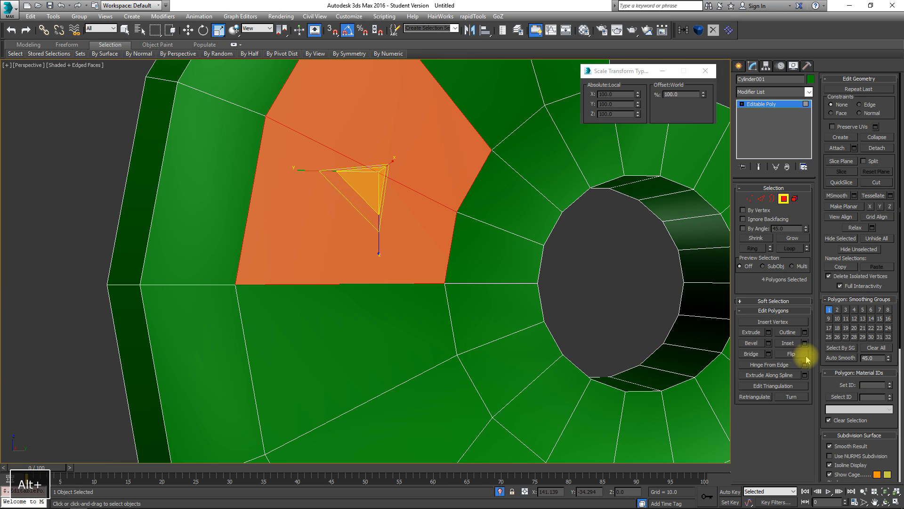
click(759, 355)
alt+middle_drag(521, 268, 391, 219)
click(345, 264)
key(Delete)
- Bridge the adjoining two polygons per side through the wheel and delete the dividing wall to complete the second spoke opening
click(424, 259)
alt+middle_drag(416, 295, 541, 331)
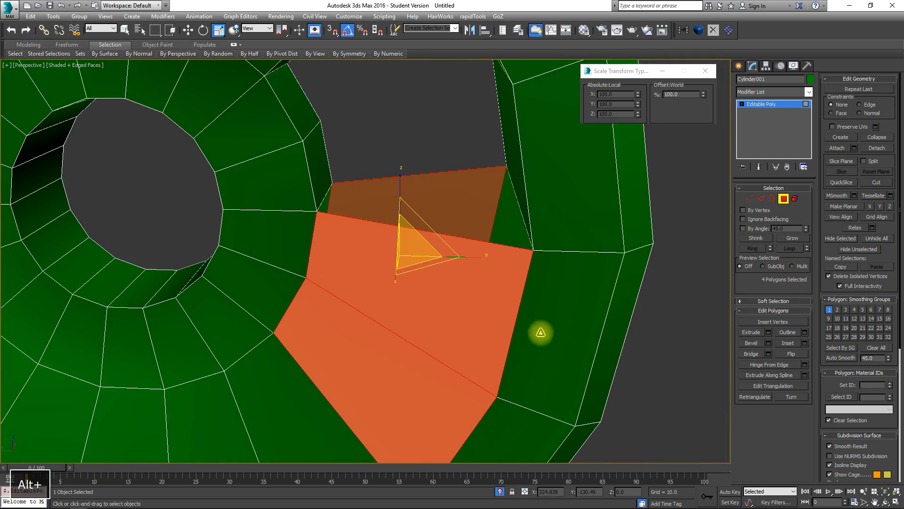
click(754, 354)
alt+middle_drag(413, 262, 403, 142)
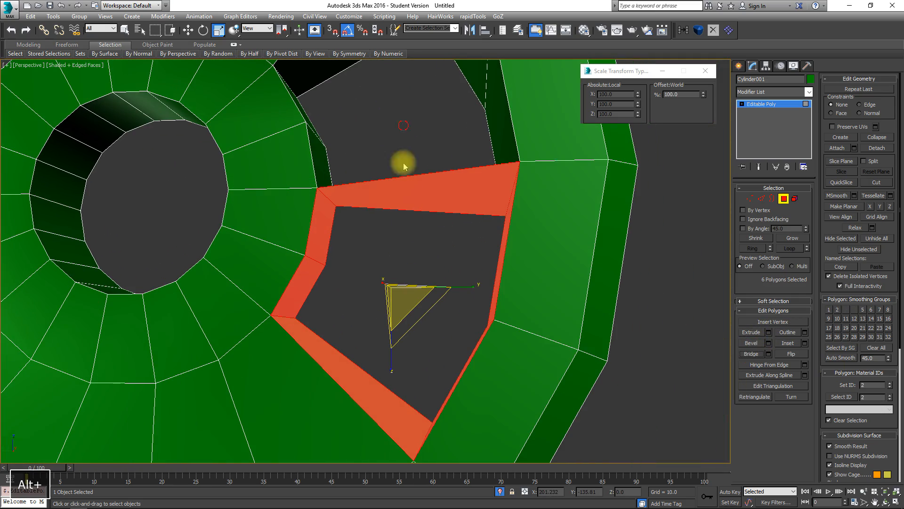
click(413, 234)
key(Delete)
- Select two facing polygons per side past the next spoke and bridge them to start the third opening
scroll(417, 236, down, 6)
middle_drag(380, 228, 439, 240)
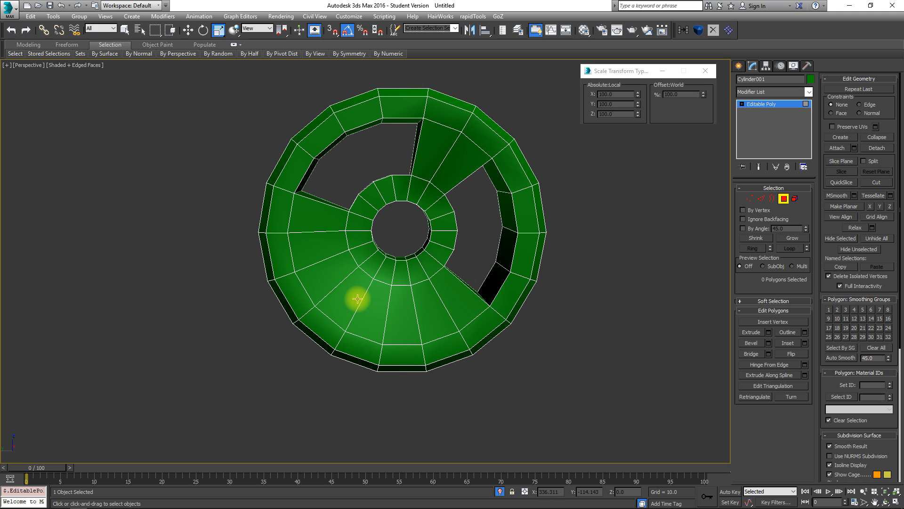
click(337, 288)
alt+middle_drag(333, 292, 319, 265)
ctrl+click(309, 273)
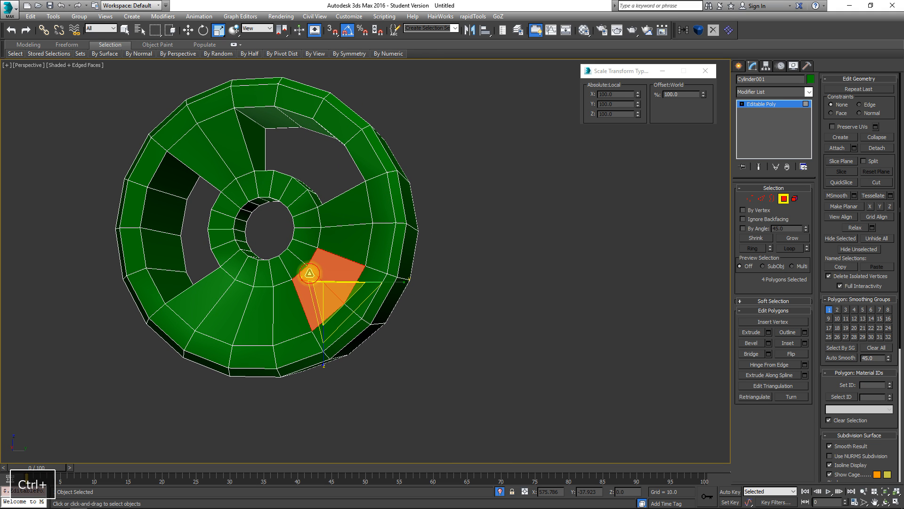
click(756, 356)
- Bridge the adjoining two polygons per side and delete the dividing walls to complete the third spoke opening
click(285, 317)
ctrl+click(260, 315)
alt+middle_drag(261, 316, 442, 294)
alt+middle_drag(342, 300, 299, 317)
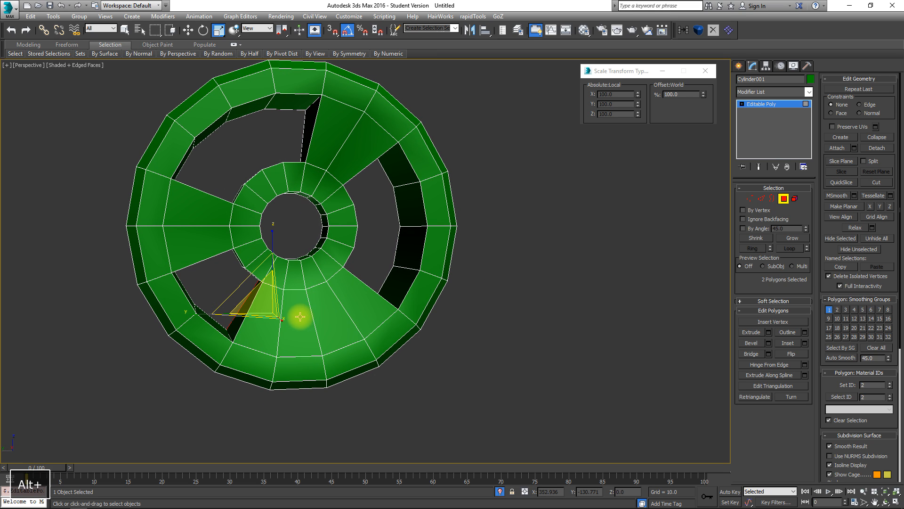
click(299, 317)
ctrl+click(257, 316)
click(752, 354)
click(225, 277)
drag(262, 307, 262, 307)
key(Delete)
- Select all open borders of the wheel and examine the seams inside the spoke openings
alt+middle_drag(297, 315, 396, 311)
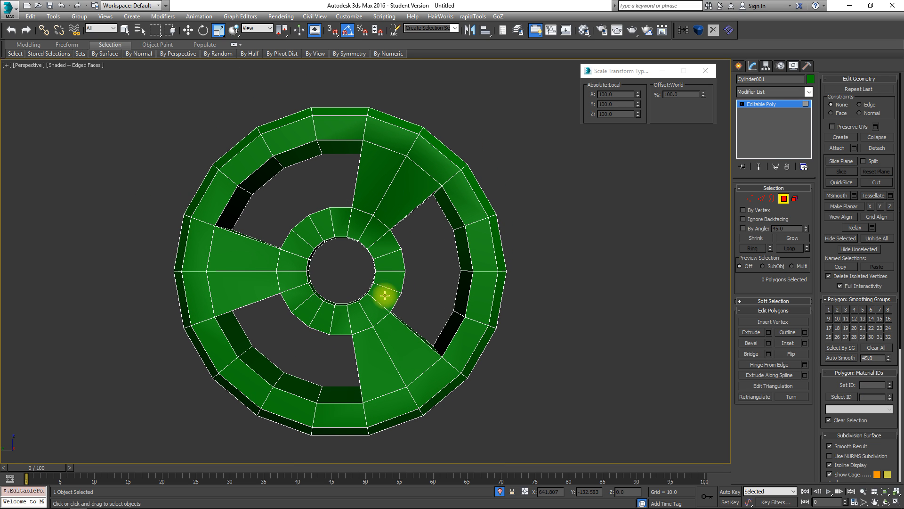
alt+middle_drag(354, 199, 364, 235)
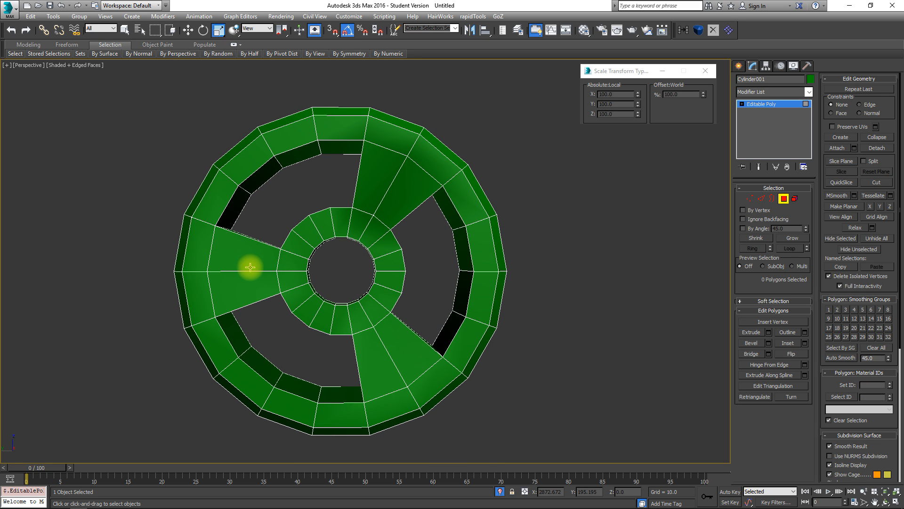
click(772, 198)
click(346, 135)
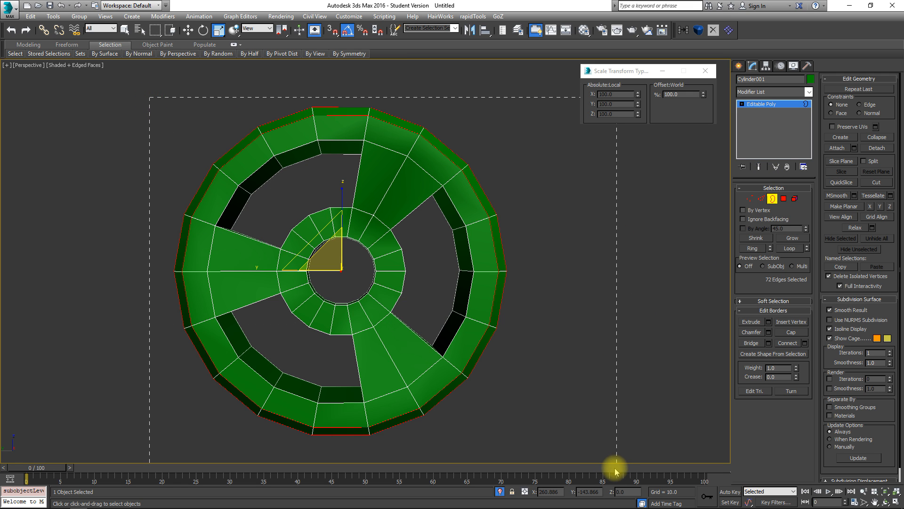
drag(615, 470, 617, 469)
alt+middle_drag(380, 228, 564, 225)
middle_drag(389, 176, 402, 226)
scroll(401, 227, up, 5)
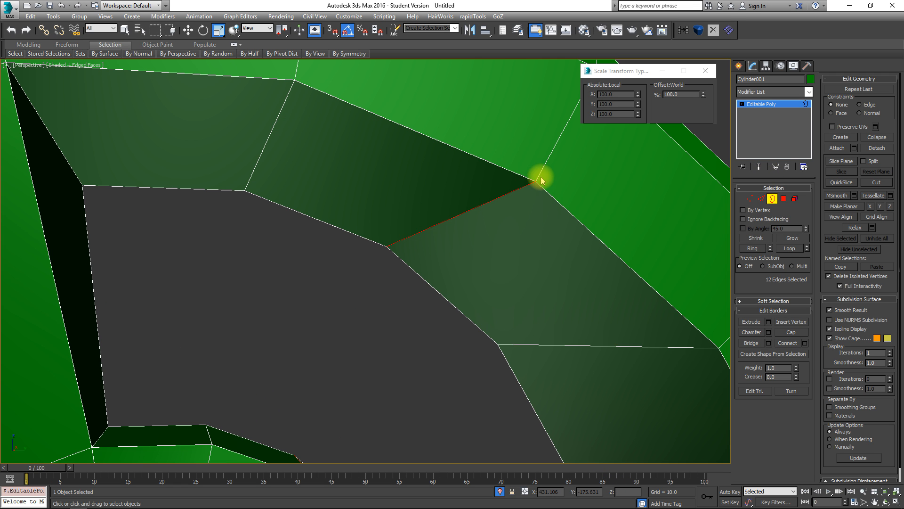
scroll(384, 258, down, 3)
alt+middle_drag(333, 137, 264, 279)
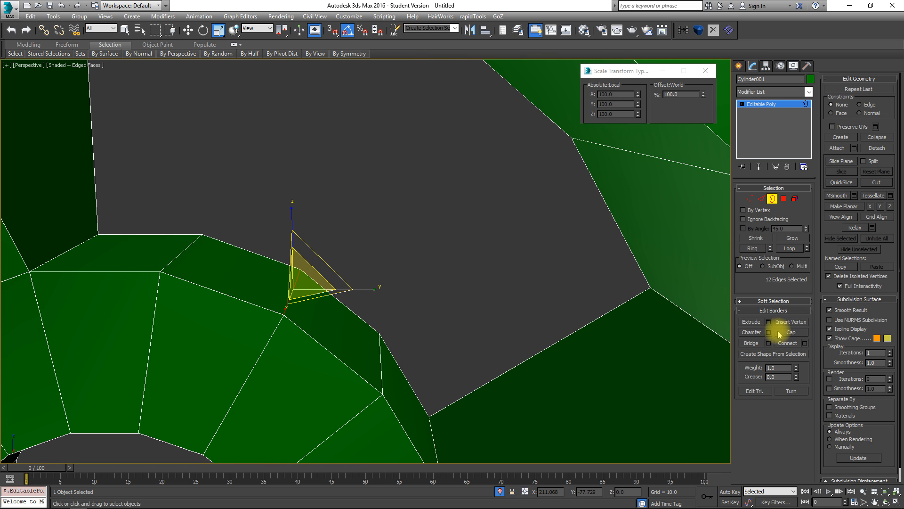
- Convert the open borders to an edge selection and weld the doubled seam edges inside the spoke openings
click(761, 199)
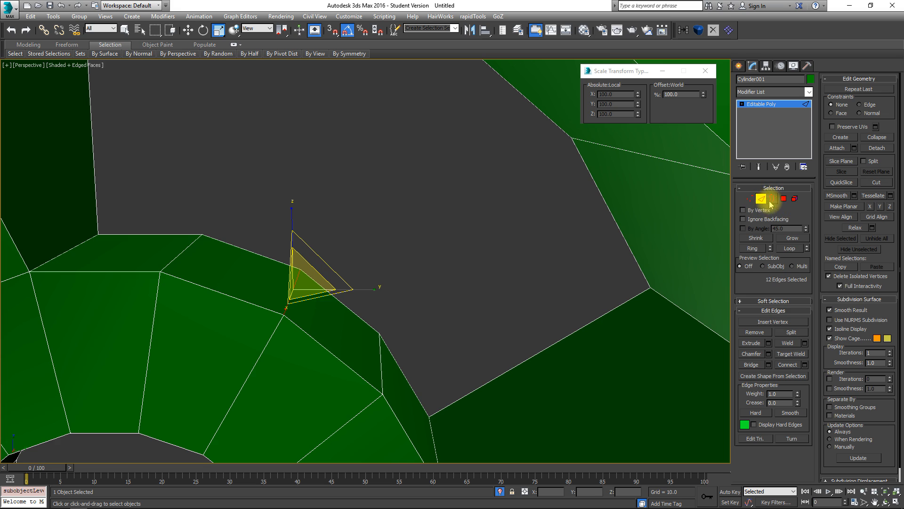
middle_drag(341, 306, 341, 316)
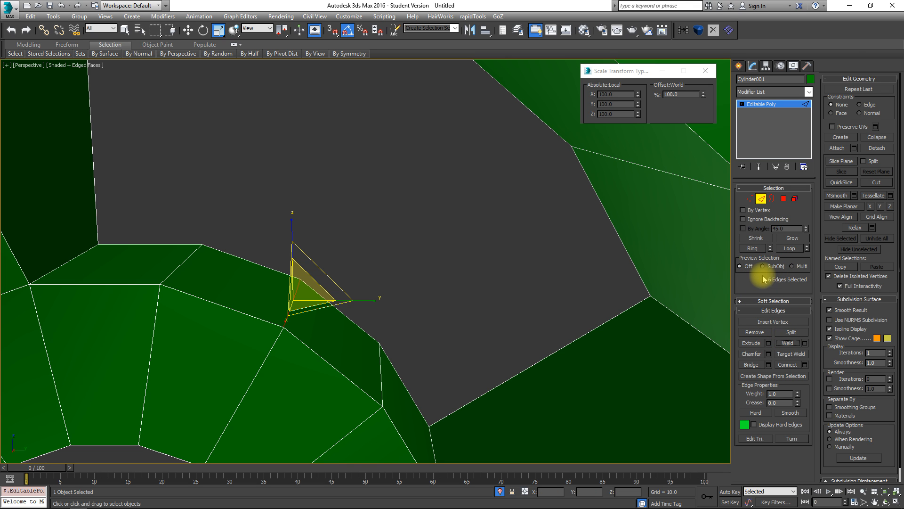
scroll(442, 238, down, 10)
alt+middle_drag(399, 236, 448, 256)
- Check the whole wheel for remaining open borders and inspect it from both sides
click(772, 198)
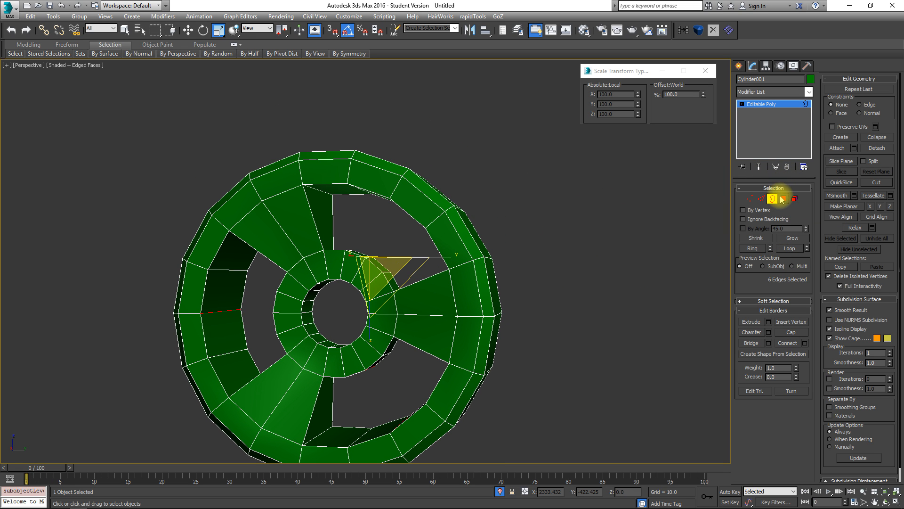
scroll(218, 126, down, 4)
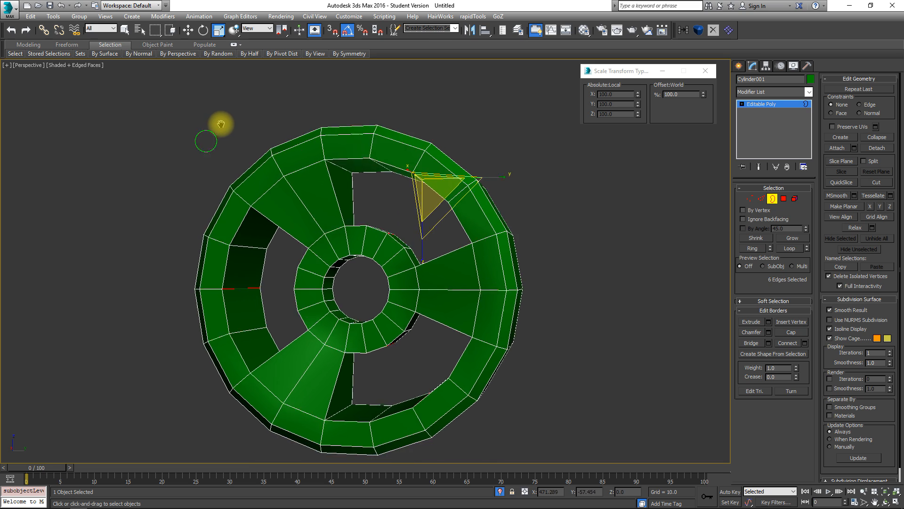
drag(460, 348, 498, 357)
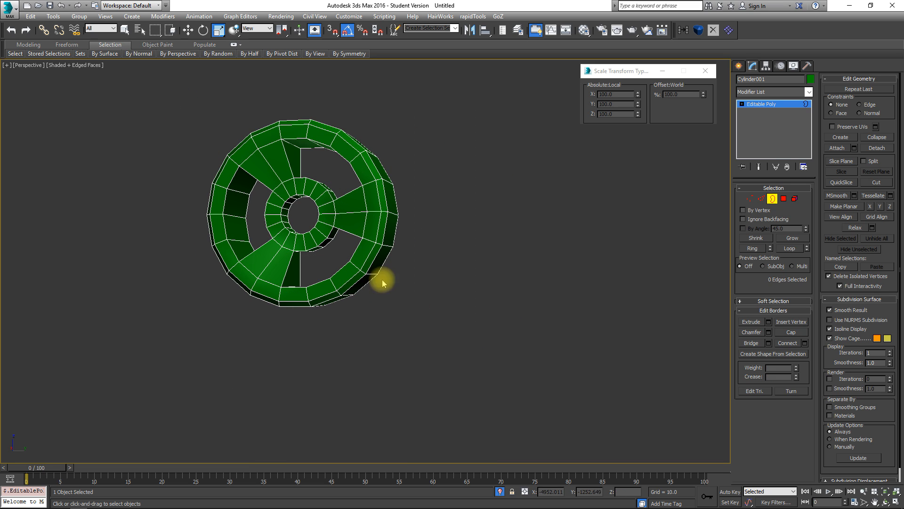
alt+middle_drag(406, 232, 400, 259)
alt+middle_drag(259, 216, 393, 235)
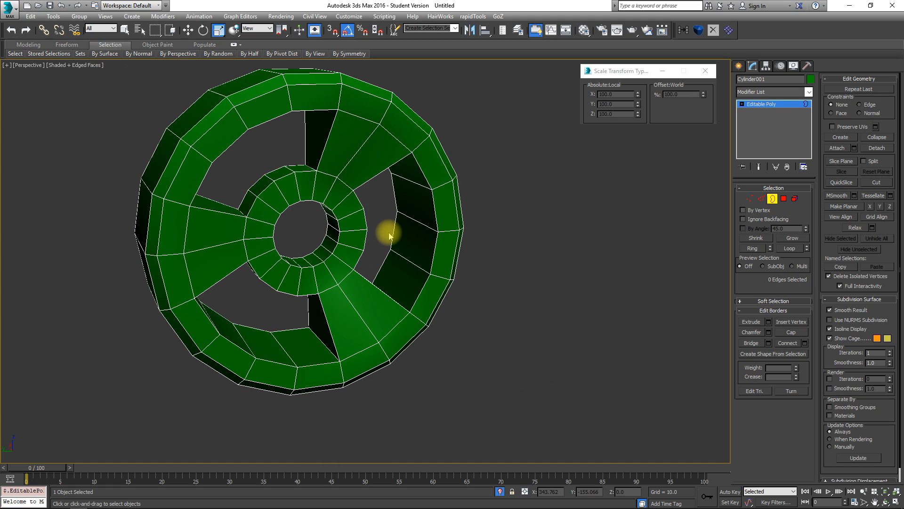
alt+middle_drag(380, 116, 586, 208)
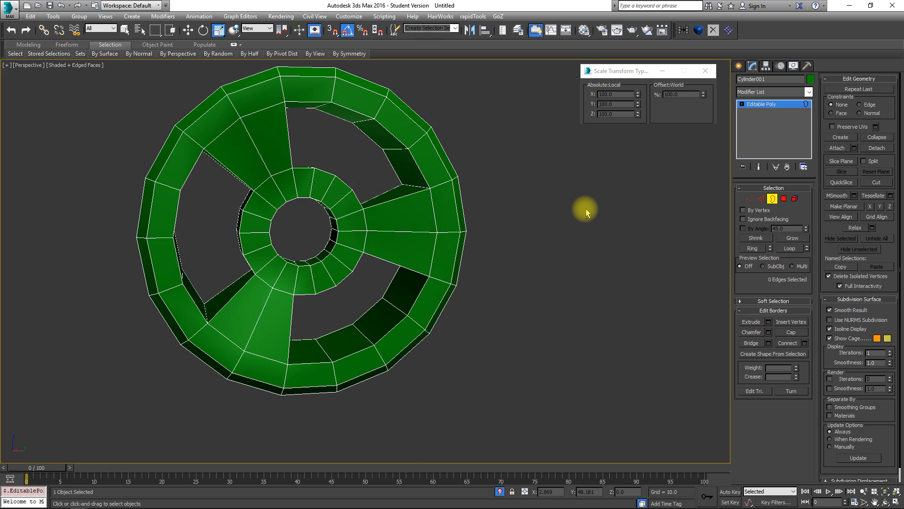
- Clone the ring of polygons lining the wheel's axle hole, scaled down slightly, to a separate object
click(784, 199)
scroll(329, 240, up, 5)
alt+middle_drag(343, 257, 319, 241)
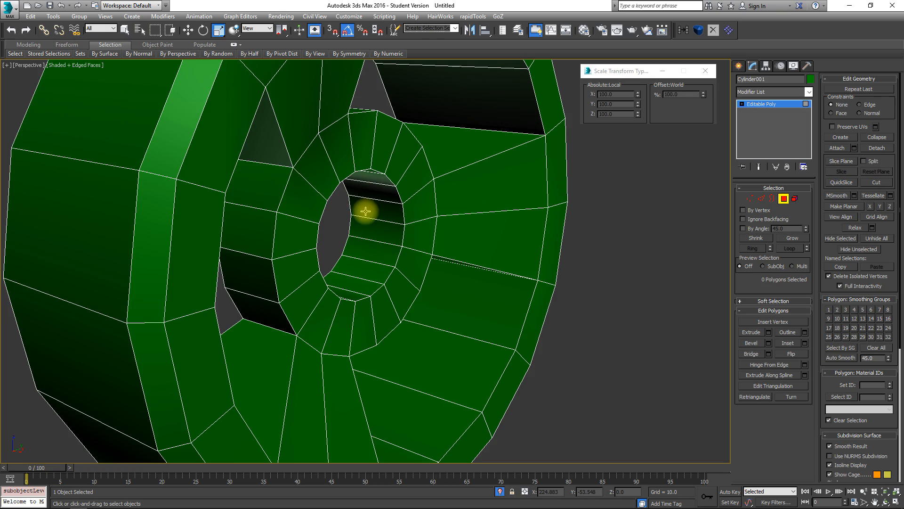
click(390, 240)
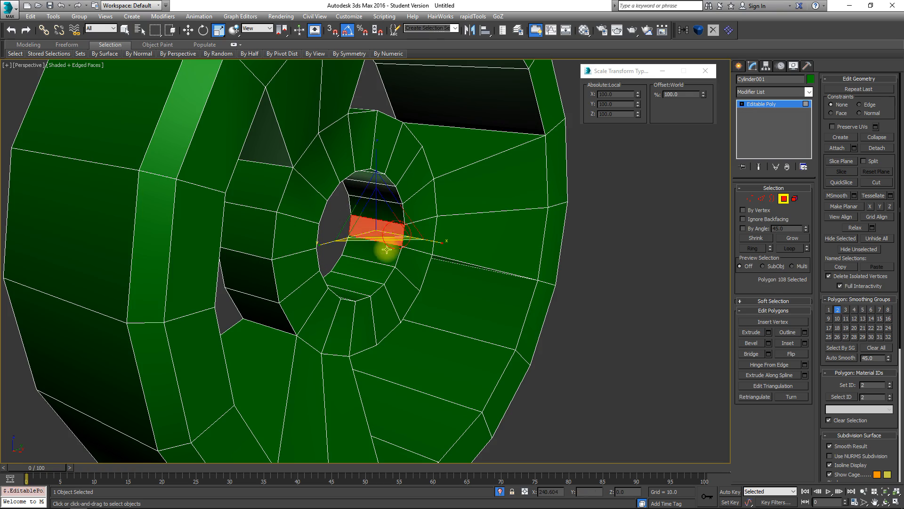
shift+click(383, 259)
alt+middle_drag(384, 259, 345, 245)
scroll(370, 253, up, 3)
shift+drag(372, 253, 370, 263)
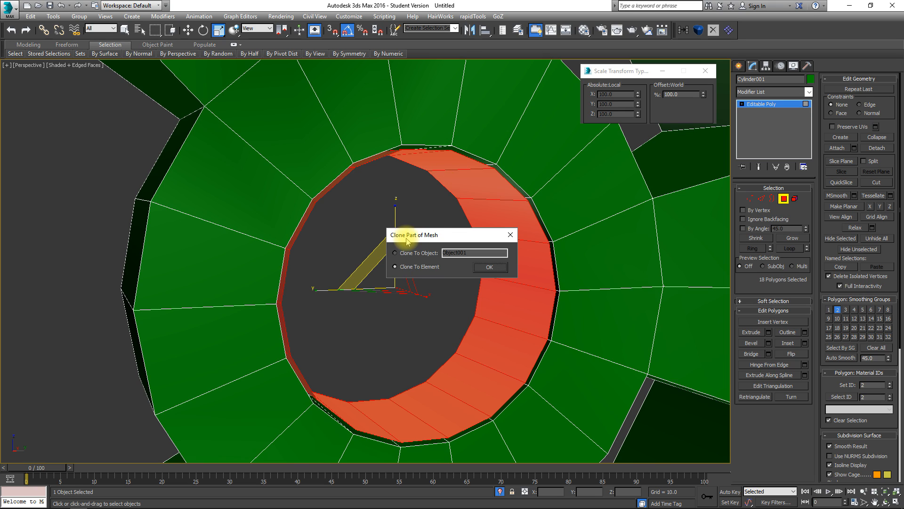
click(408, 257)
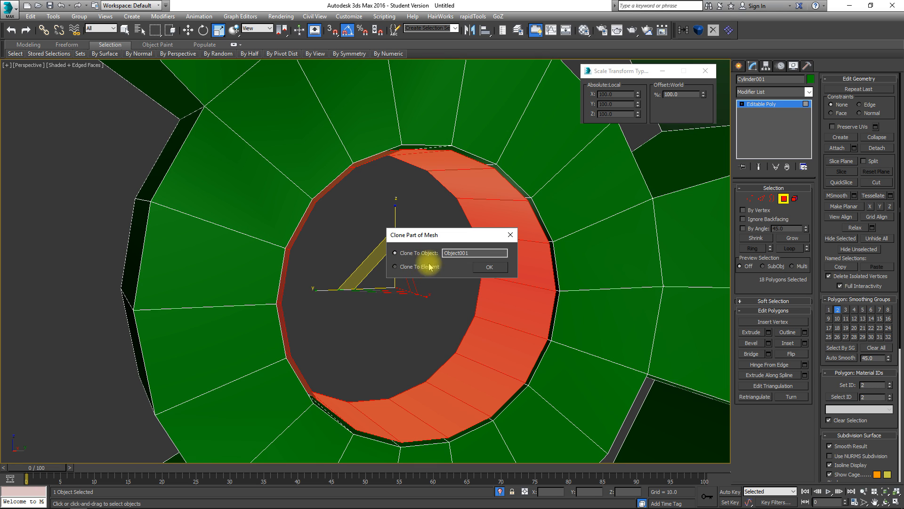
click(489, 269)
click(784, 199)
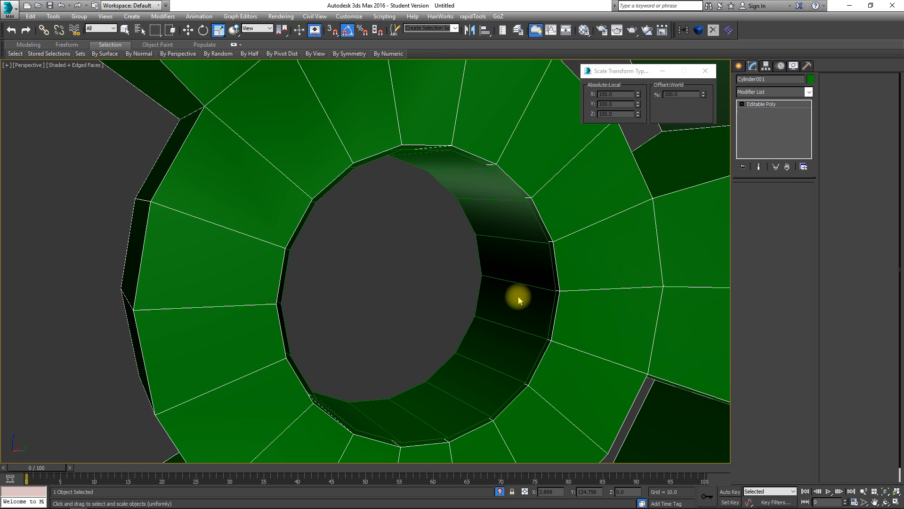
- End isolation and stretch the cloned axle tube along X in the front view so it protrudes past both sides of the wheel
click(529, 297)
scroll(446, 259, down, 5)
alt+middle_drag(446, 258, 521, 267)
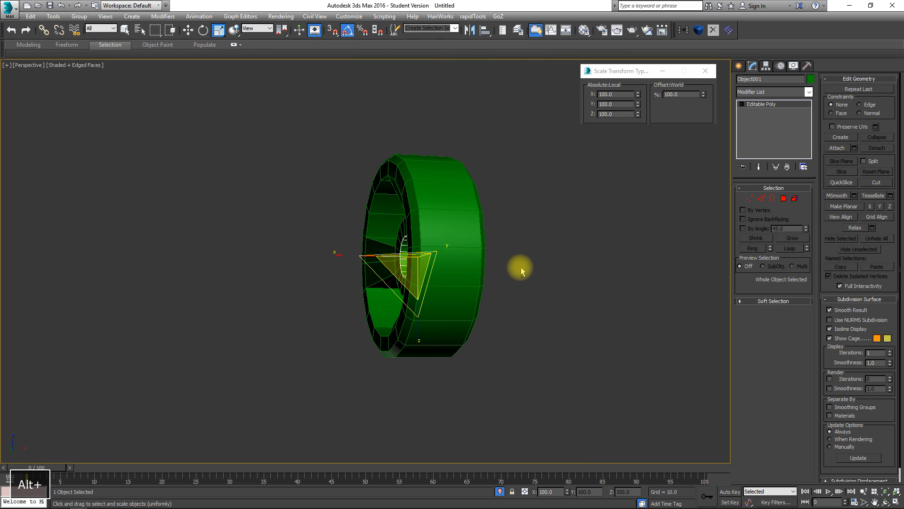
click(500, 491)
key(f)
key(z)
key(ctrl+a)
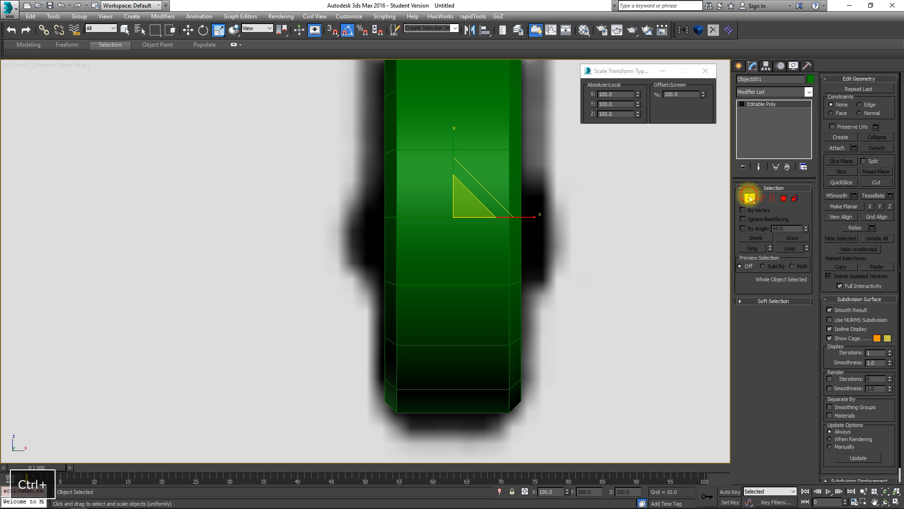
click(749, 199)
drag(472, 267, 600, 270)
middle_drag(424, 177, 406, 223)
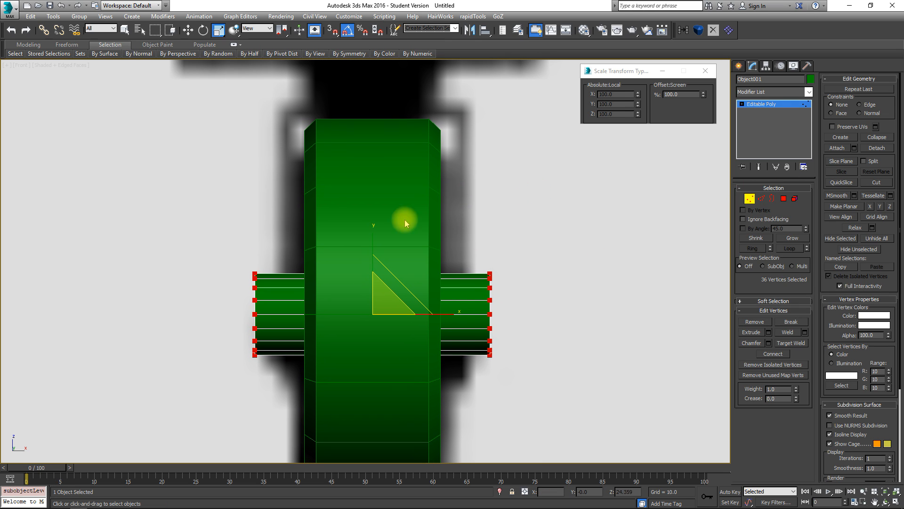
scroll(480, 303, up, 3)
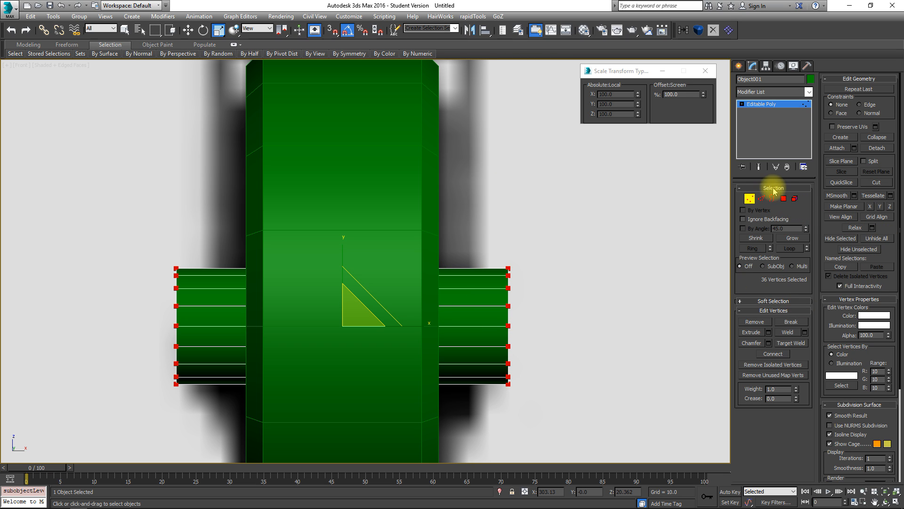
- Connect the axle tube's lengthwise edges with a single edge loop around its middle
click(763, 200)
middle_drag(469, 295, 513, 295)
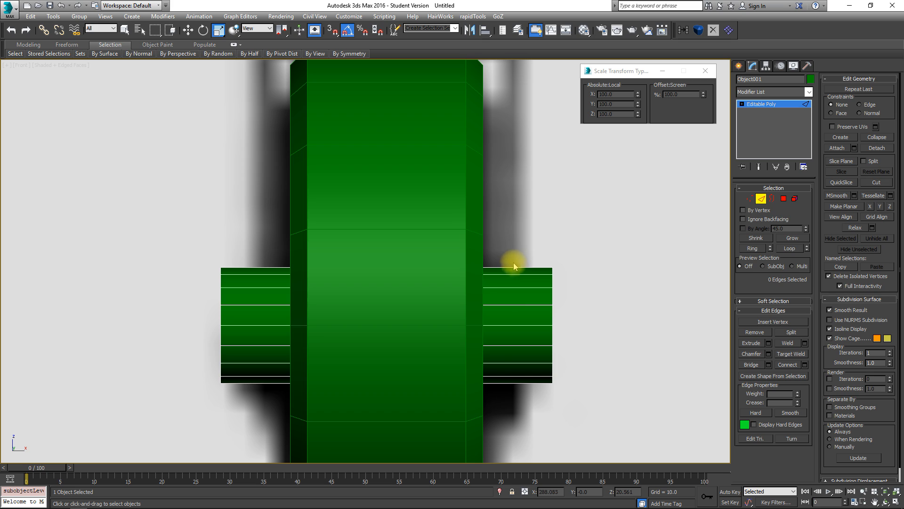
middle_drag(250, 199, 264, 313)
middle_drag(539, 250, 495, 136)
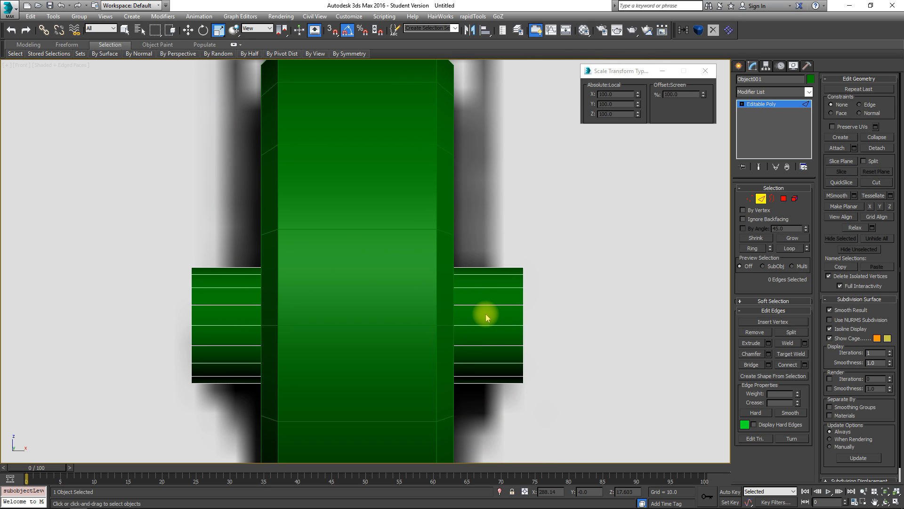
middle_drag(491, 314, 506, 278)
drag(501, 178, 504, 387)
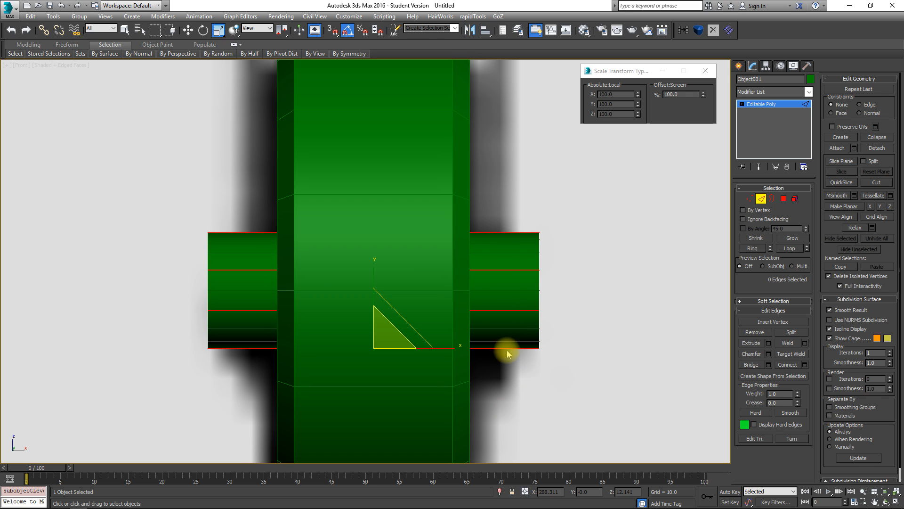
alt+middle_drag(572, 264, 501, 269)
key(f)
key(z)
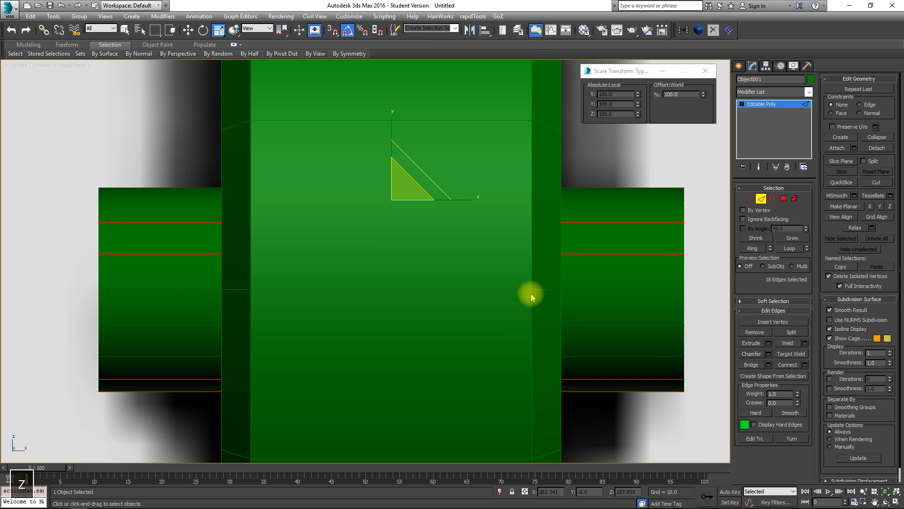
middle_drag(531, 294, 546, 224)
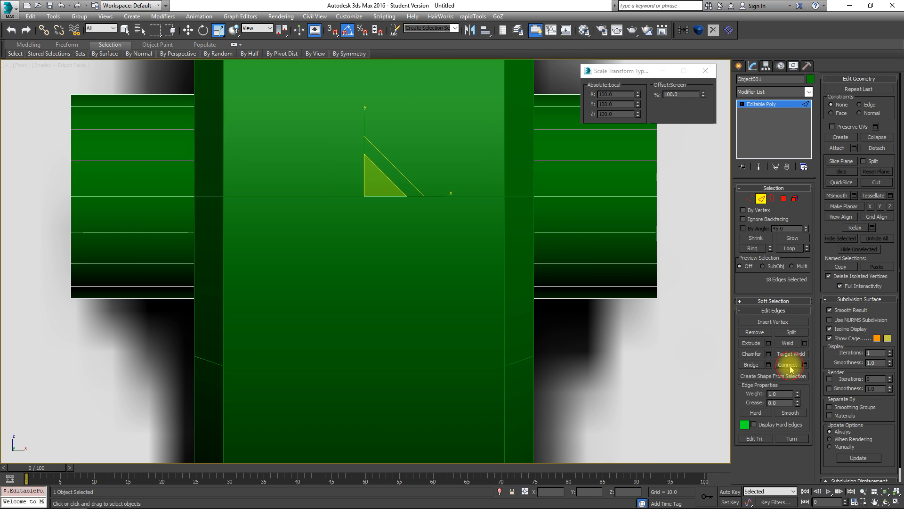
key(F3)
middle_drag(436, 103, 380, 205)
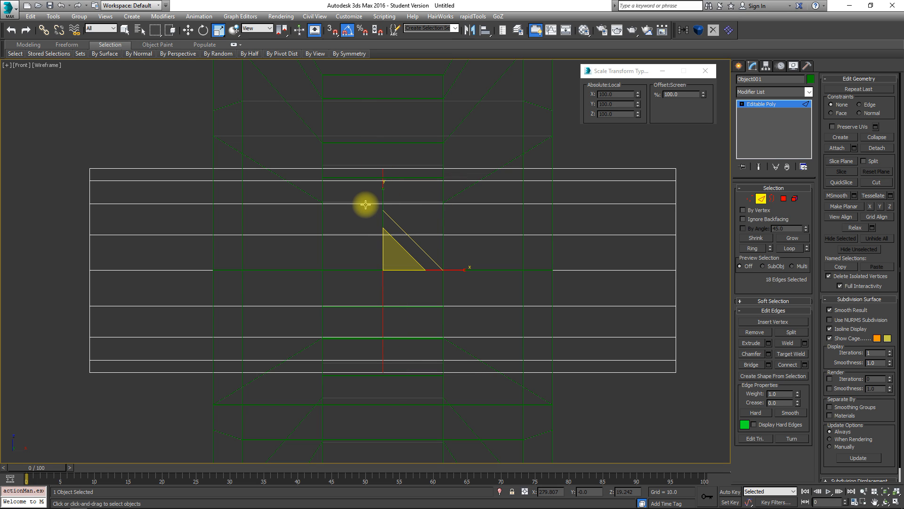
scroll(430, 236, down, 3)
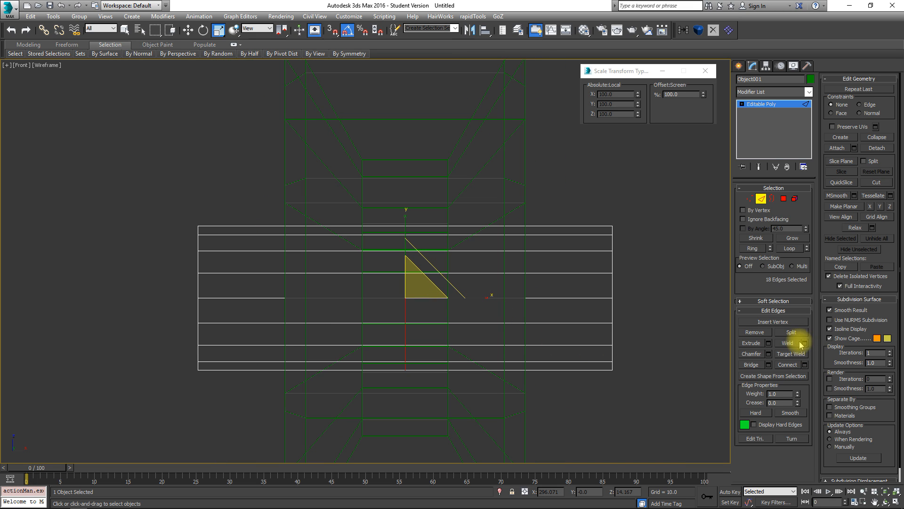
- Chamfer the axle's middle edge loop by 7.242 to place one loop on each protruding end
click(769, 354)
drag(372, 280, 367, 156)
key(F3)
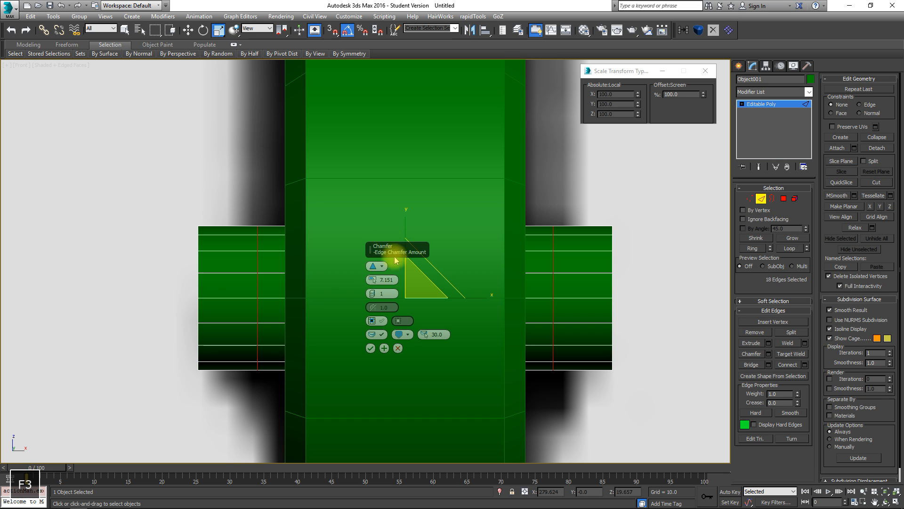
scroll(283, 372, down, 4)
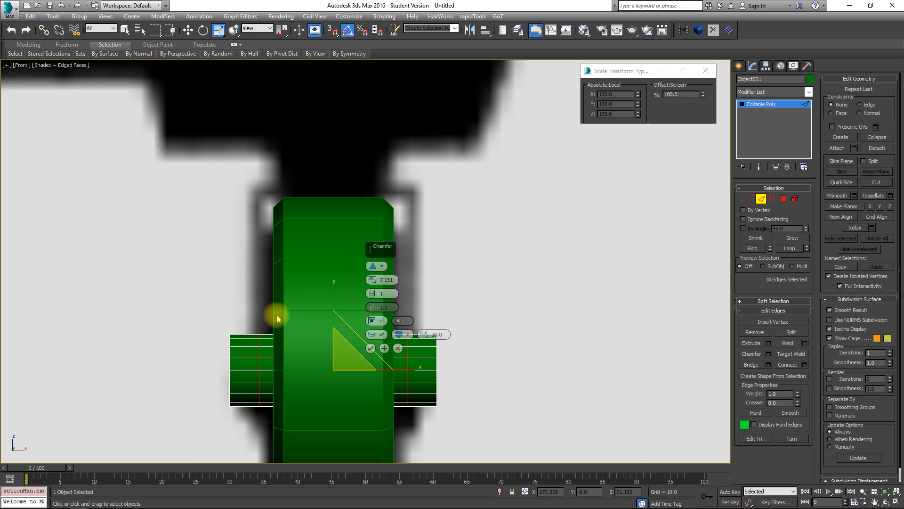
drag(372, 281, 372, 280)
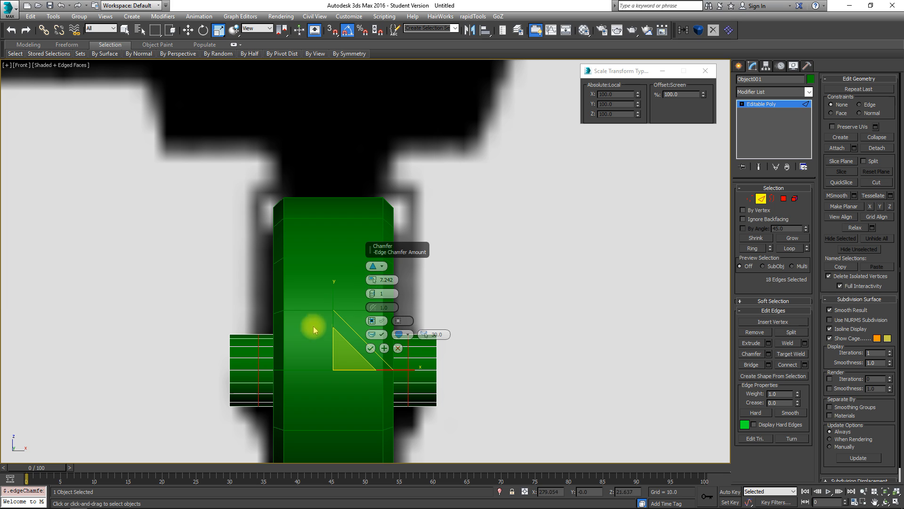
middle_drag(314, 292, 309, 257)
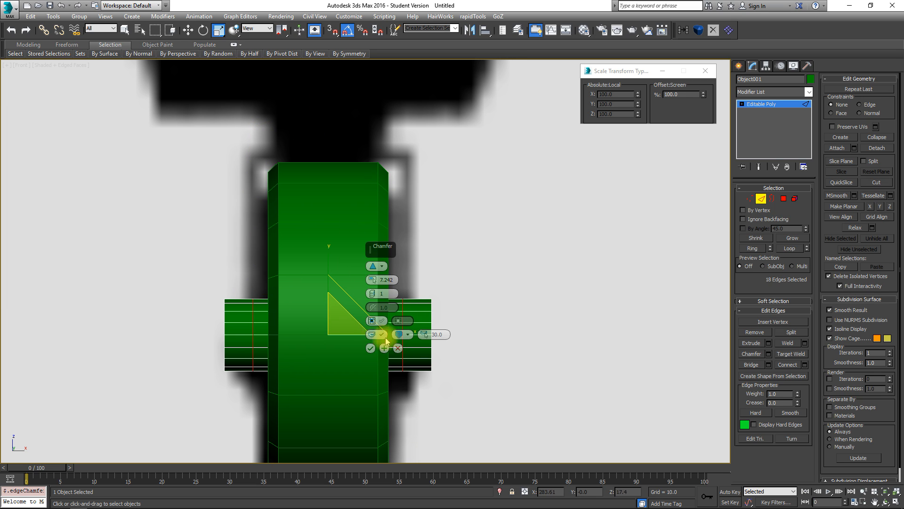
click(370, 348)
- Chamfer the two axle edge loops by 0.354 to form a narrow band on each protruding end
scroll(400, 275, up, 3)
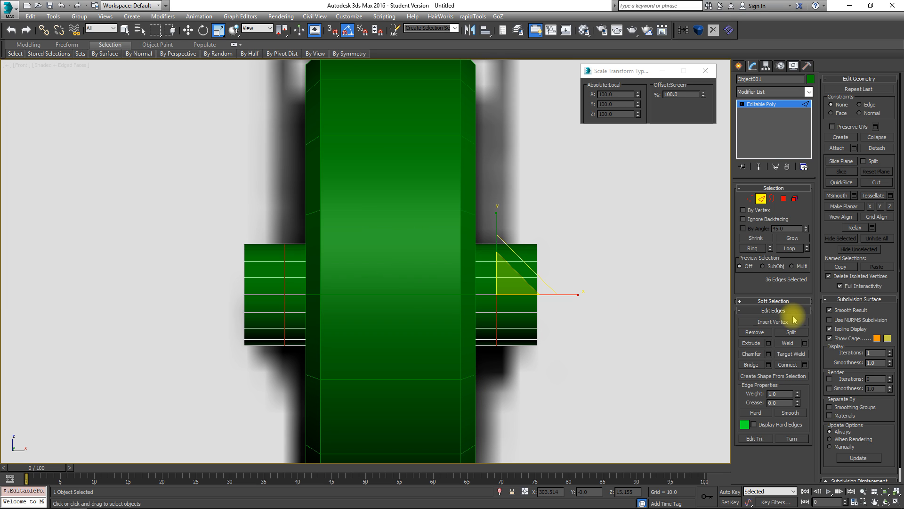
click(769, 353)
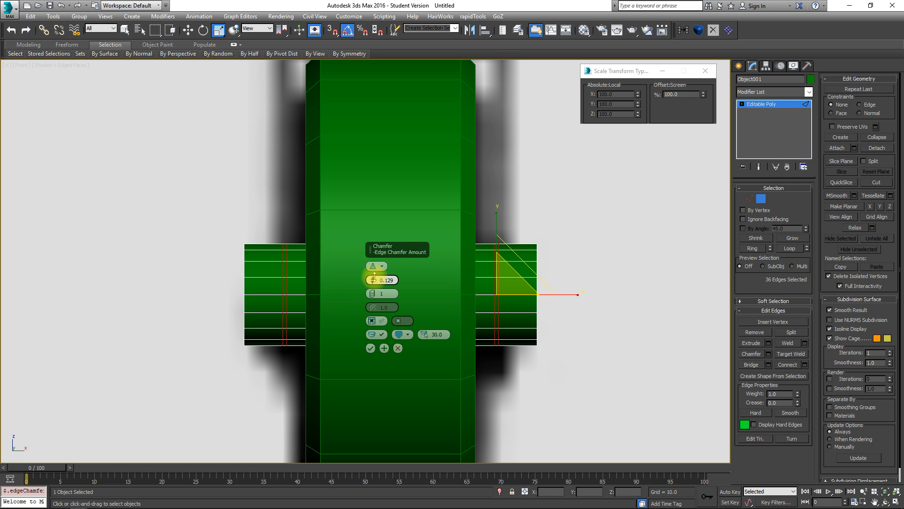
middle_drag(260, 245, 252, 309)
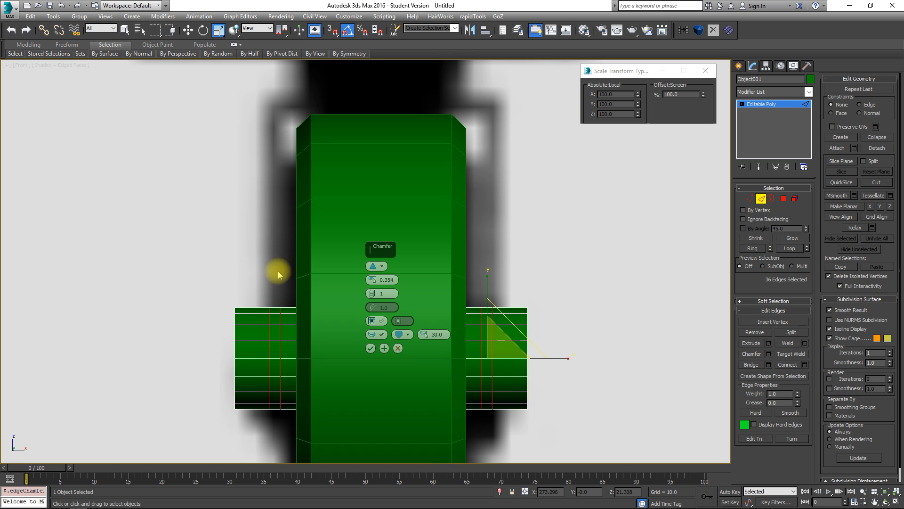
click(371, 348)
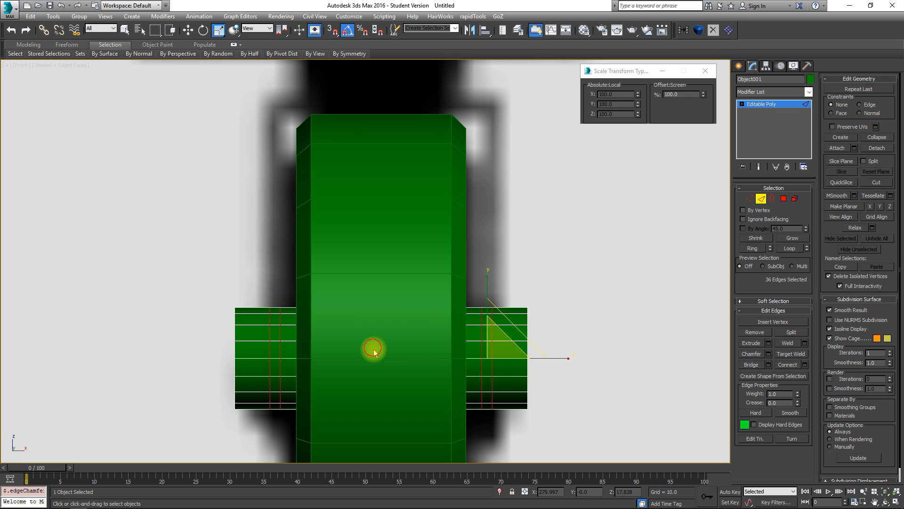
- Select only the two narrow polygon bands around the axle and clone them to a separate object
ctrl+click(785, 198)
middle_drag(565, 288, 587, 238)
alt+drag(593, 207, 541, 429)
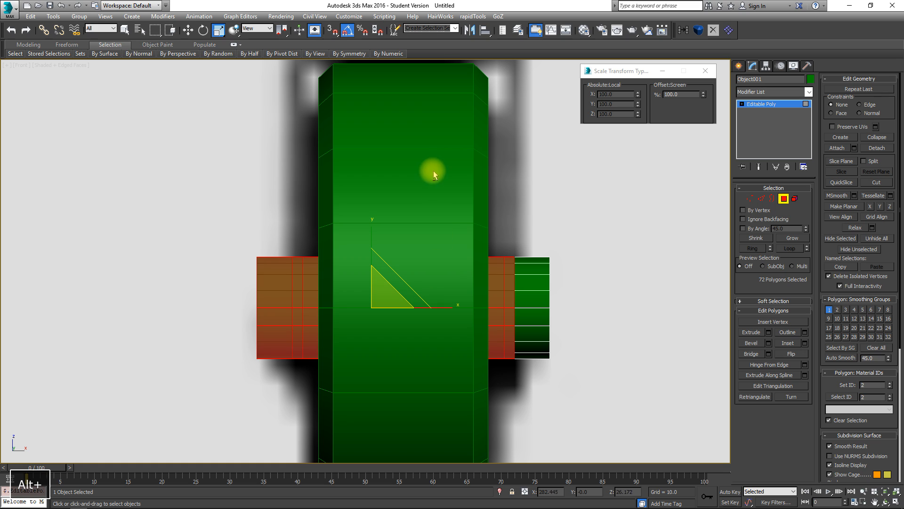
alt+drag(430, 170, 344, 401)
alt+drag(247, 404, 218, 432)
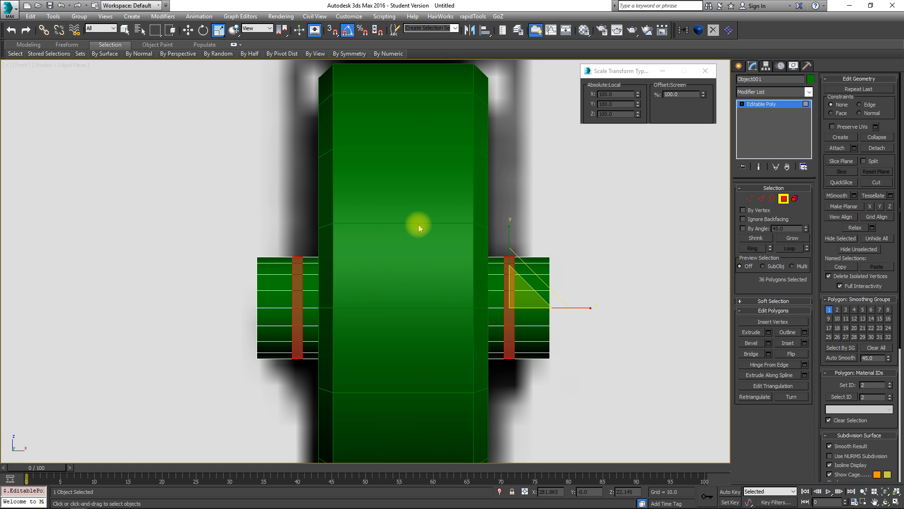
alt+middle_drag(608, 297, 400, 271)
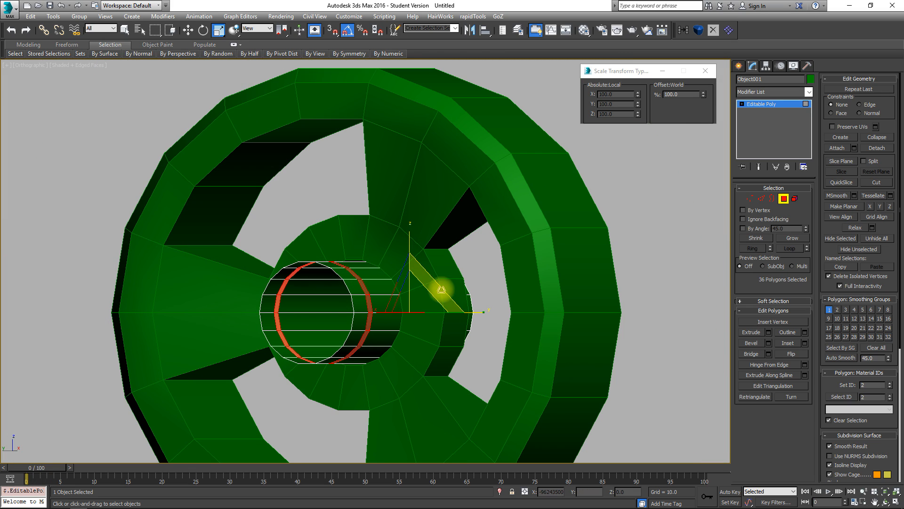
shift+drag(439, 280, 438, 283)
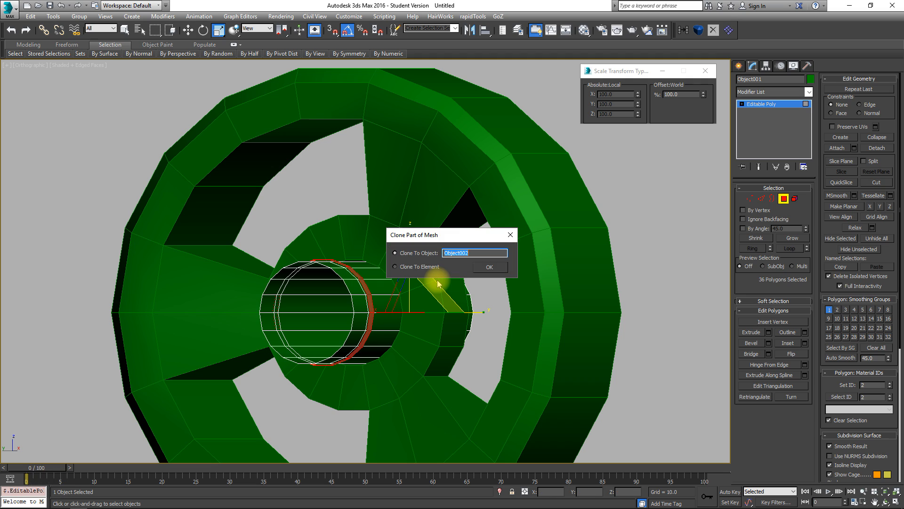
click(486, 267)
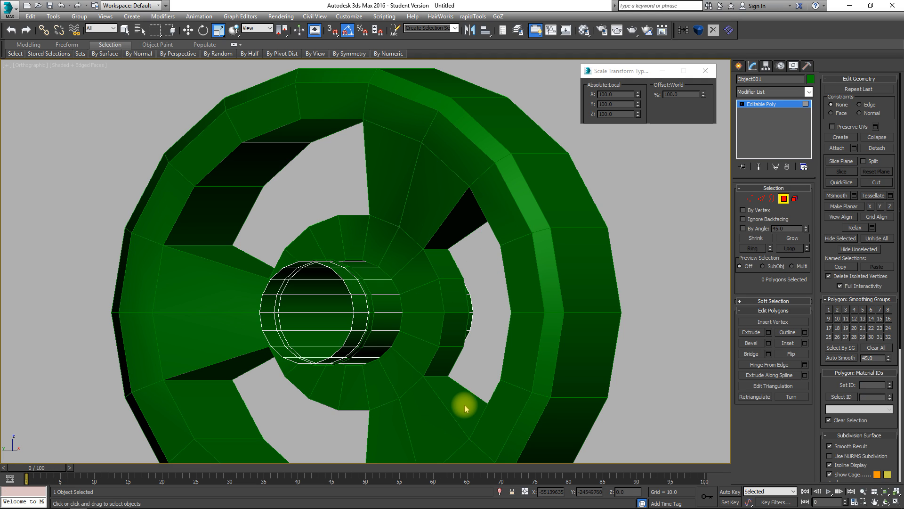
- Remove the edge loops bordering the two narrow bands from the original axle tube
alt+middle_drag(521, 286, 575, 286)
scroll(584, 292, up, 10)
alt+middle_drag(612, 310, 831, 275)
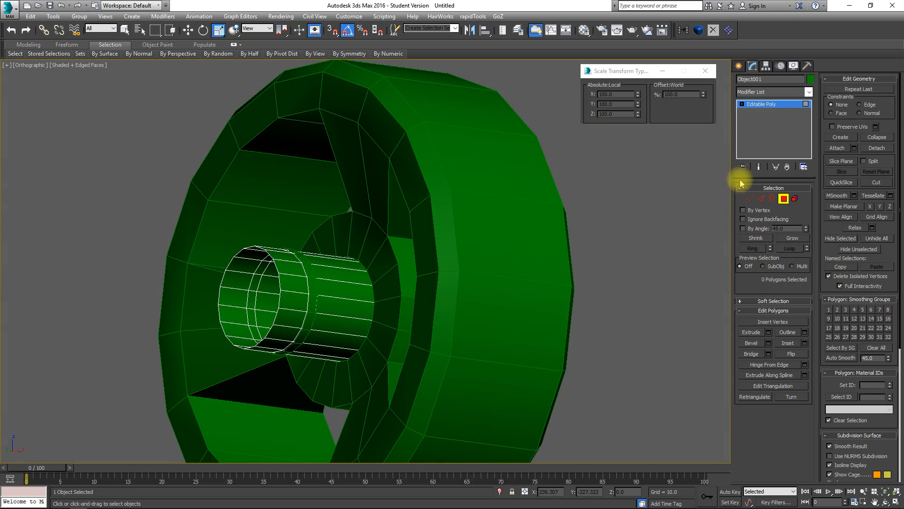
click(761, 198)
double_click(262, 309)
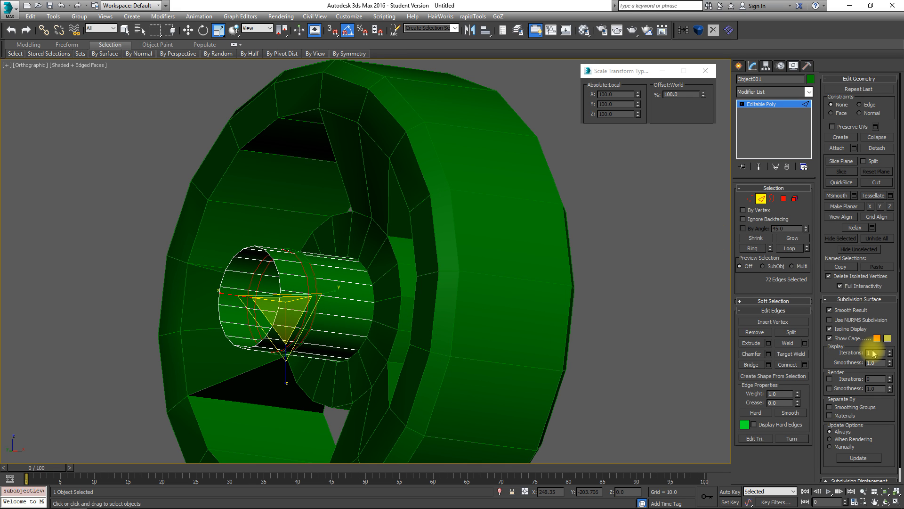
click(754, 332)
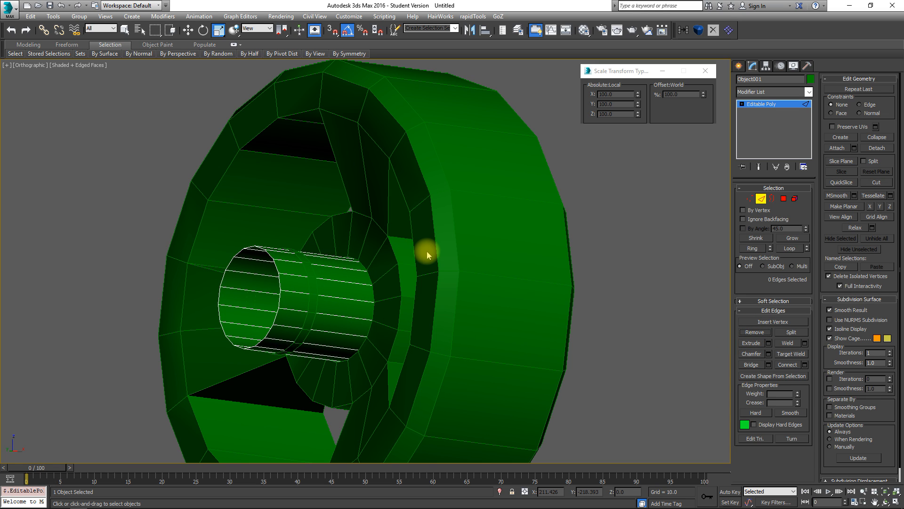
- Leave edge editing on the axle tube, then select the cloned band object and isolate it
click(761, 199)
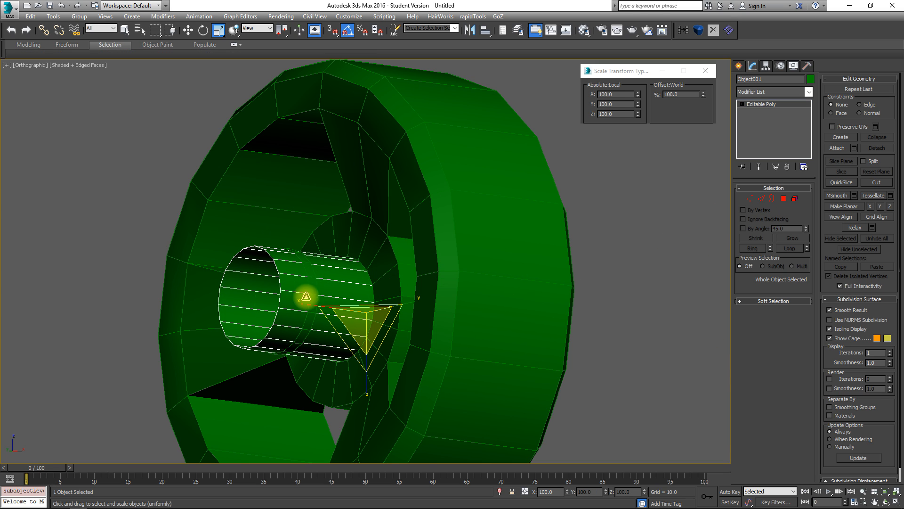
click(312, 274)
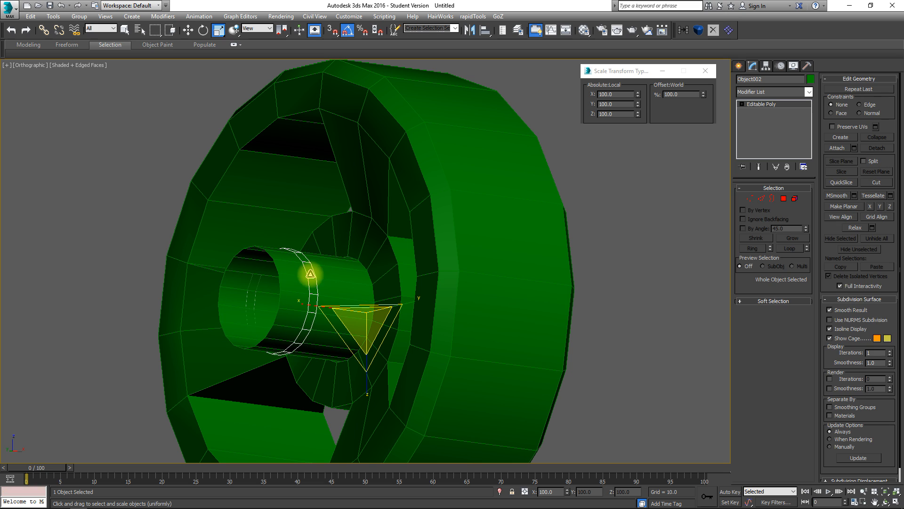
key(alt+q)
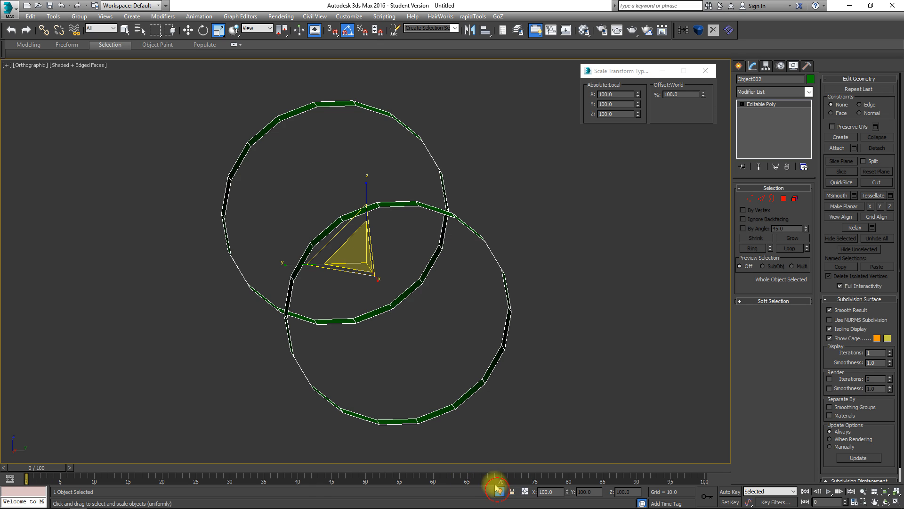
- Exit isolation of the axle bands, frame them at the wheel hub in the Left view, and start polygon editing
alt+middle_drag(495, 224, 271, 213)
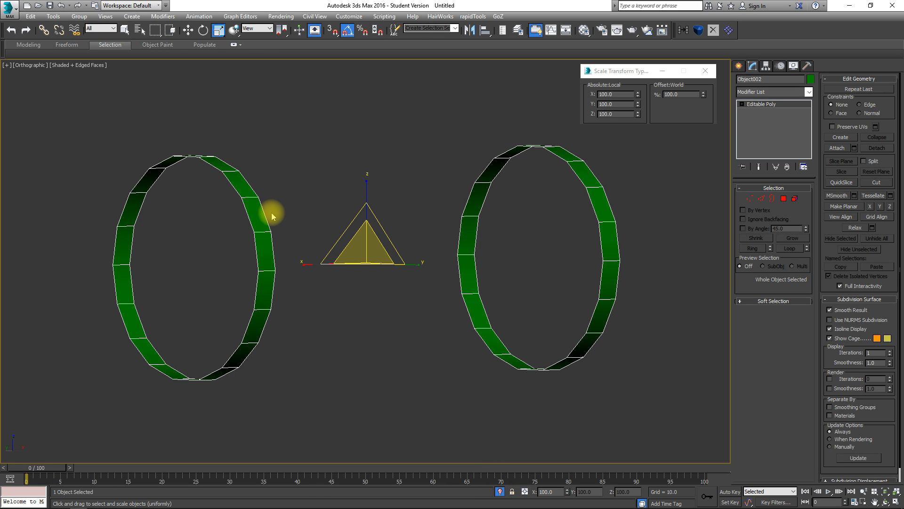
click(499, 493)
key(l)
middle_drag(498, 196, 456, 232)
scroll(432, 279, up, 5)
middle_drag(433, 279, 492, 207)
click(783, 198)
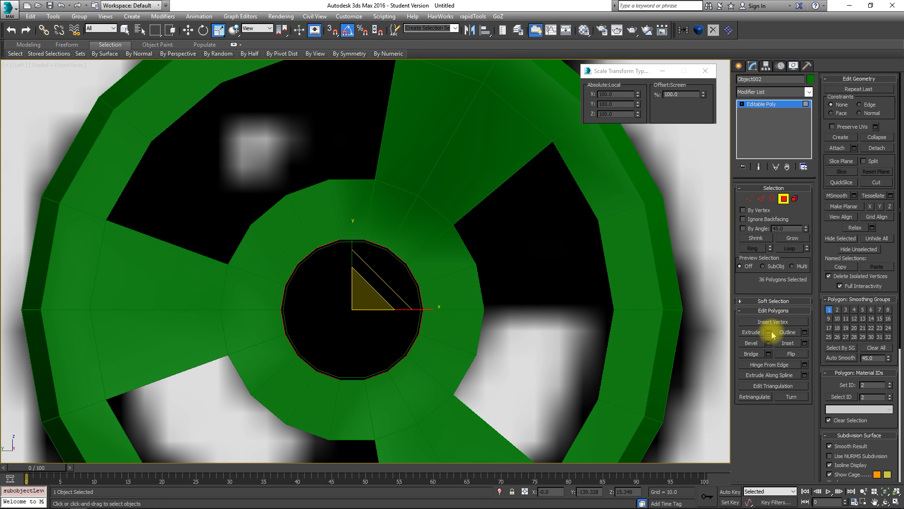
- Extrude all band polygons by Local Normal with a height of -2.083 and apply it, keeping the extrusion active
click(770, 332)
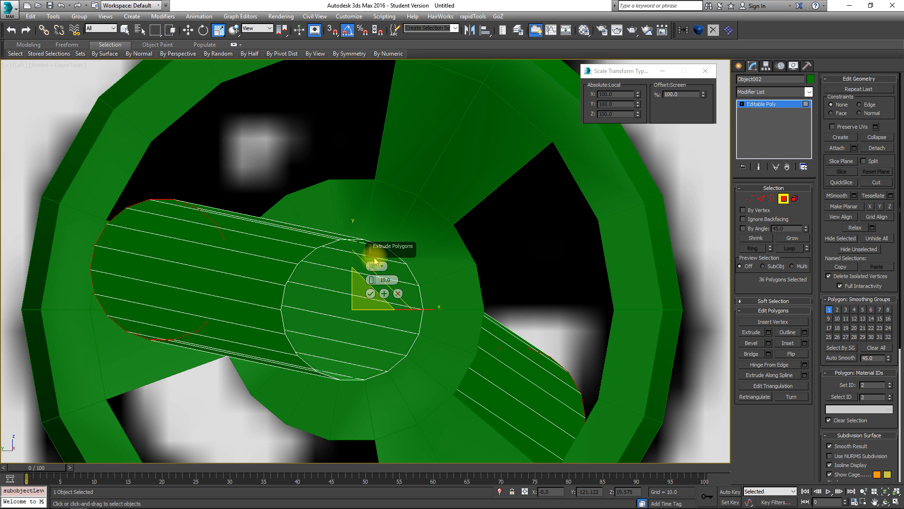
drag(391, 245, 480, 196)
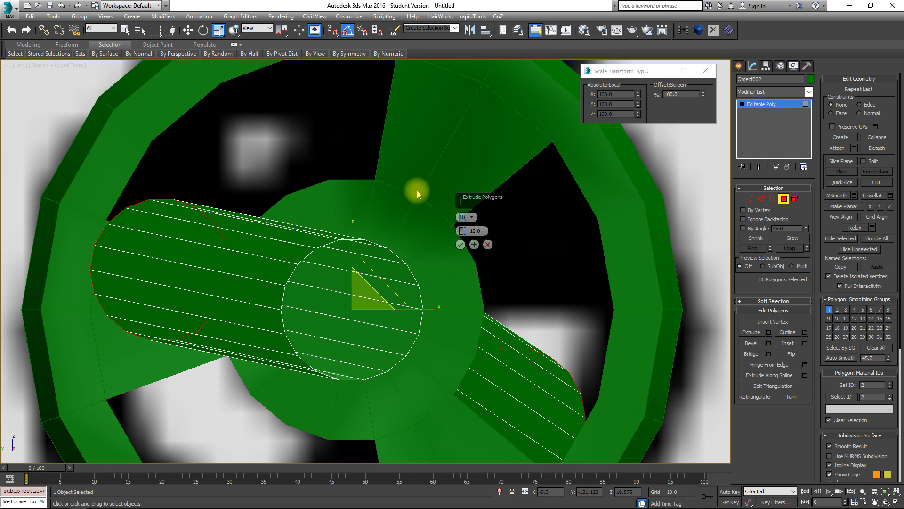
click(469, 218)
click(489, 231)
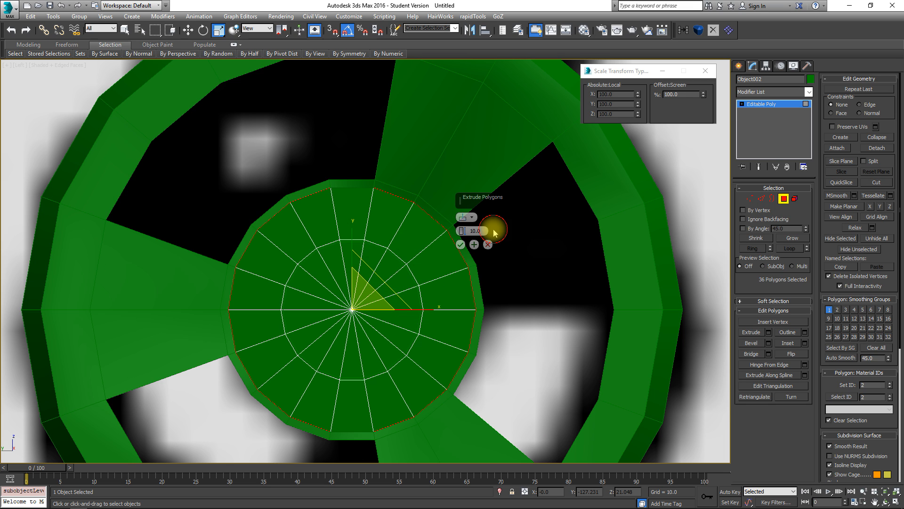
scroll(309, 218, up, 5)
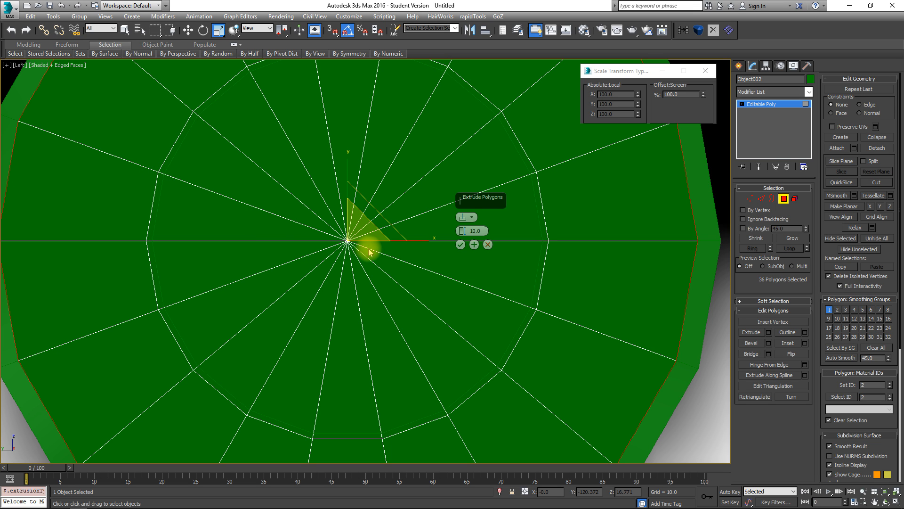
scroll(259, 247, down, 4)
alt+middle_drag(284, 258, 326, 257)
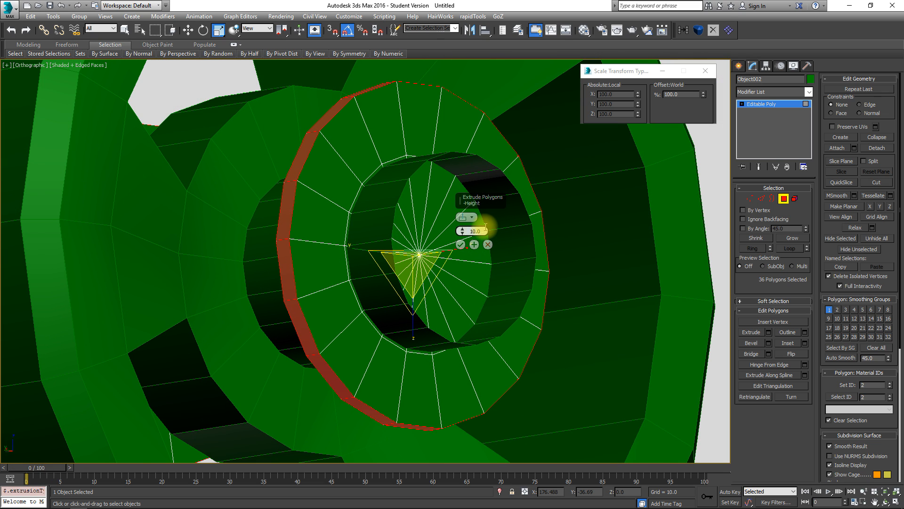
right_click(464, 233)
drag(463, 230, 464, 287)
alt+middle_drag(464, 287, 476, 271)
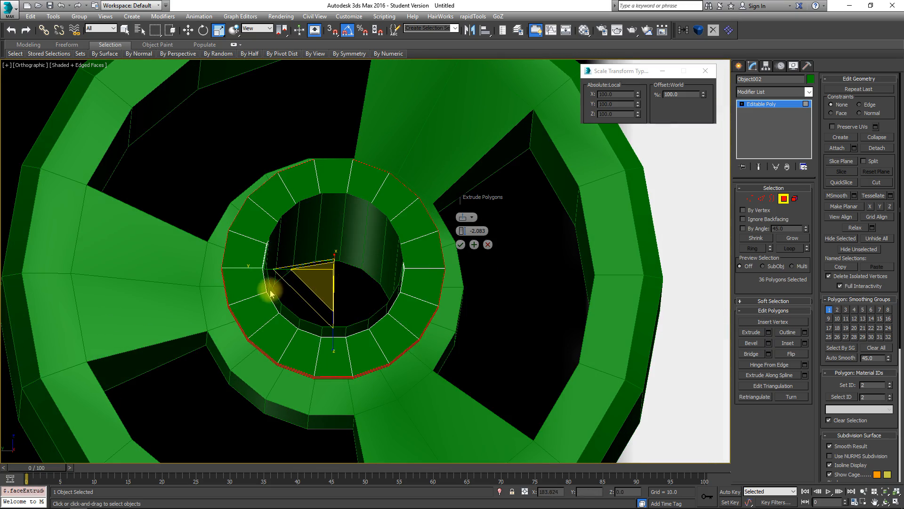
key(l)
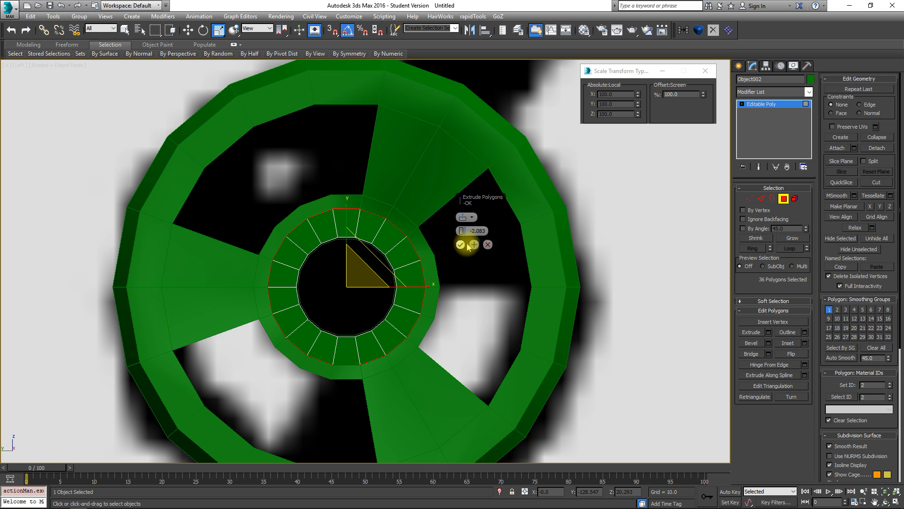
click(474, 245)
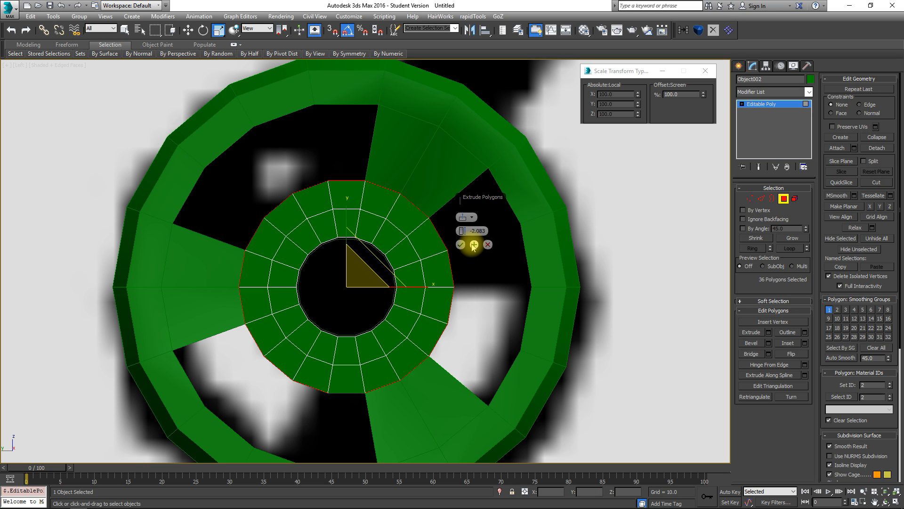
- Deselect the lower and side polygons so only the seven upper outer polygons of each ring stay selected
alt+drag(164, 417, 538, 296)
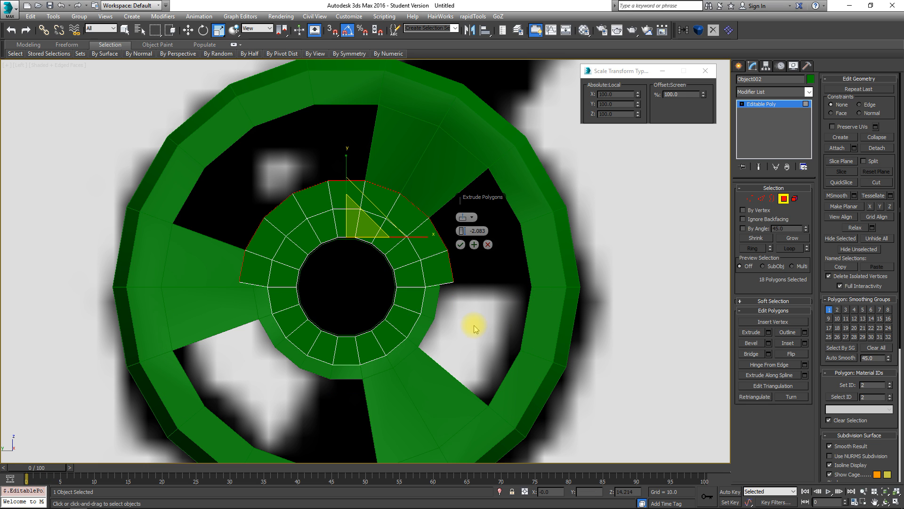
middle_drag(488, 324, 299, 322)
scroll(339, 309, down, 6)
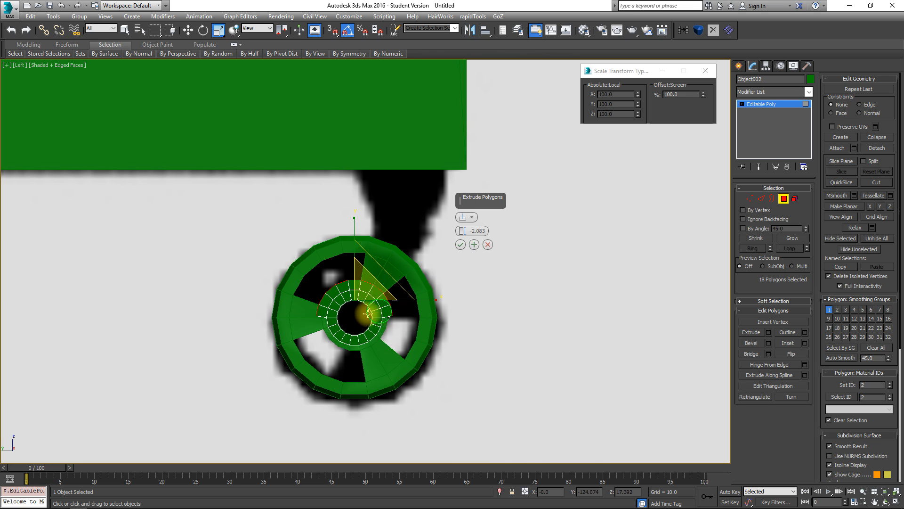
scroll(364, 312, up, 6)
alt+drag(283, 324, 358, 346)
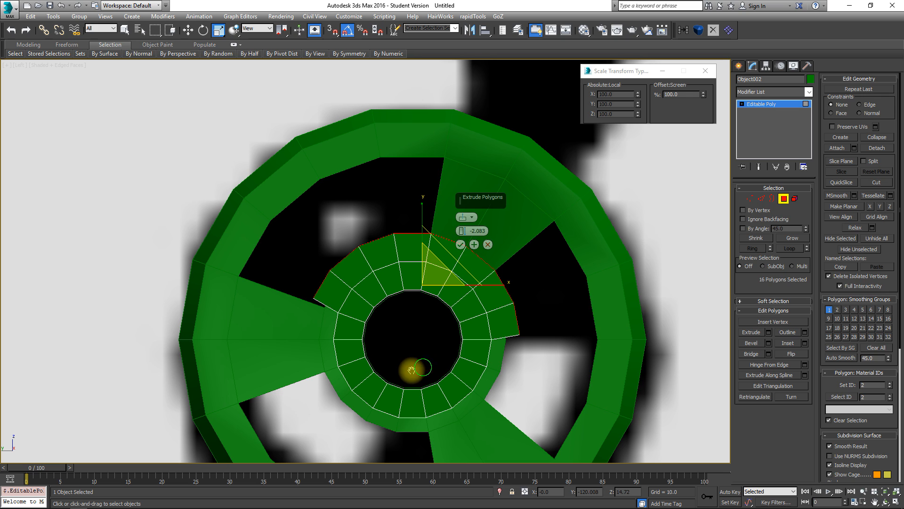
middle_drag(323, 297, 269, 363)
scroll(283, 338, down, 3)
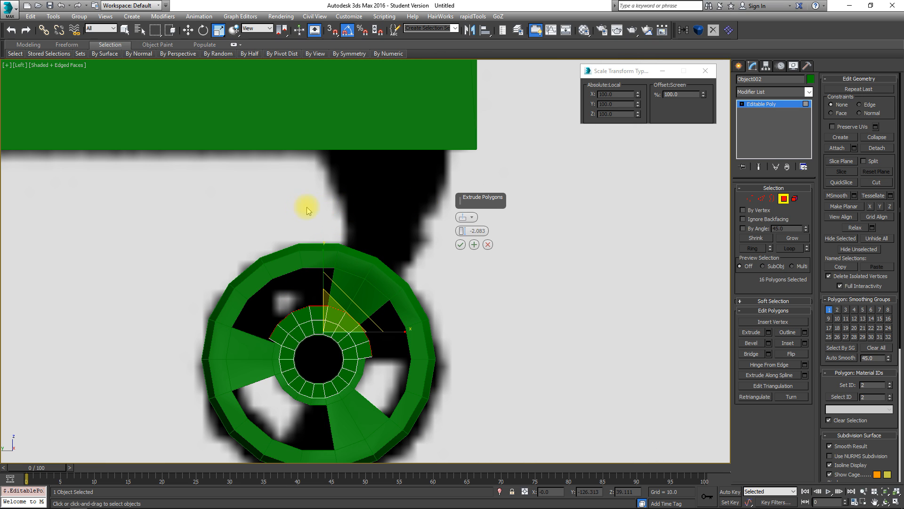
scroll(316, 353, up, 3)
alt+drag(218, 347, 250, 322)
middle_drag(296, 346, 250, 329)
middle_drag(344, 342, 391, 378)
scroll(332, 235, down, 3)
middle_drag(282, 286, 282, 269)
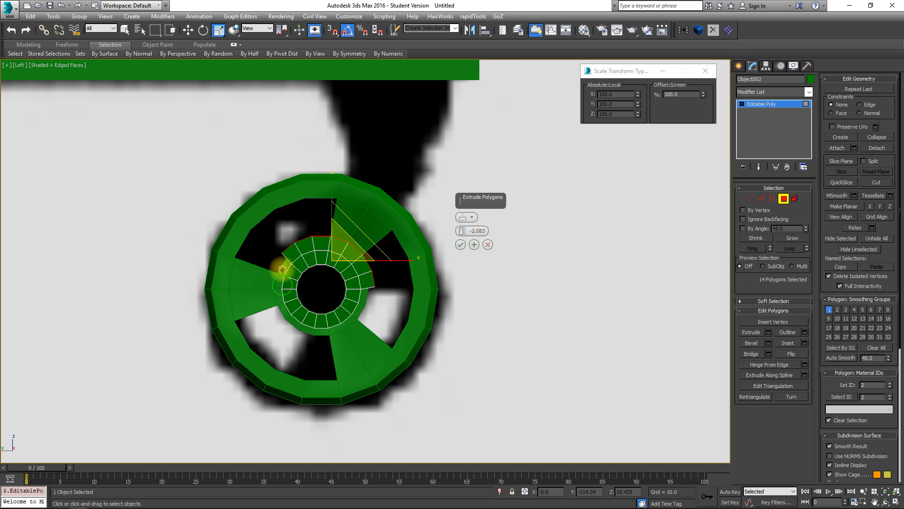
scroll(285, 267, up, 4)
scroll(338, 297, down, 3)
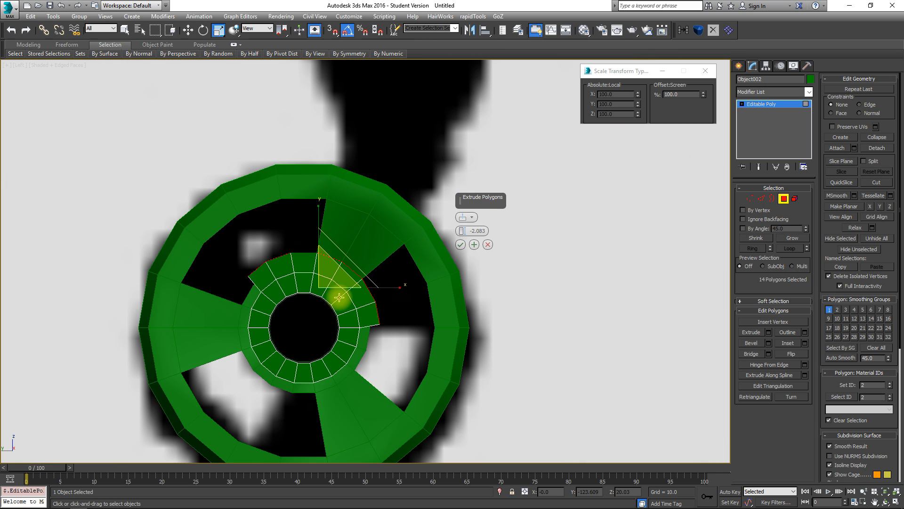
- Extrude the selected ring polygons as a Group by -2.083, then flatten them horizontally and move them diagonally up to the reference bracket
click(472, 218)
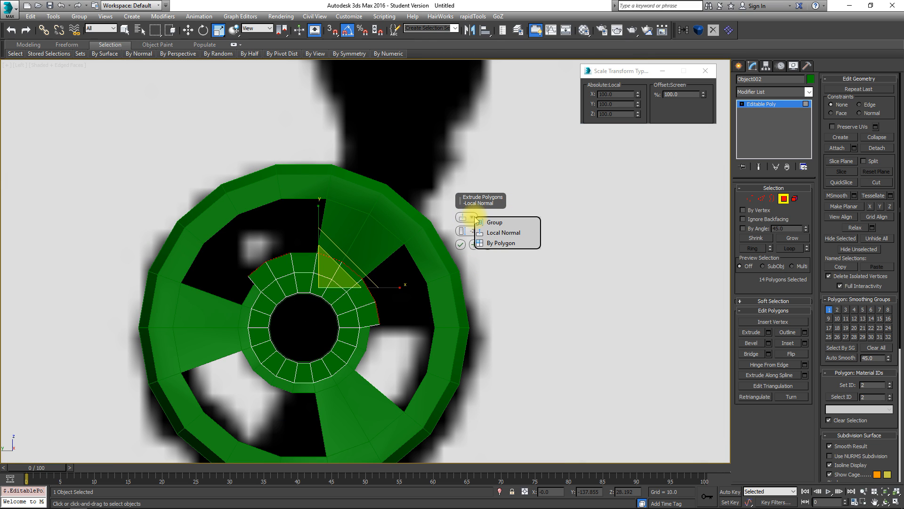
click(502, 225)
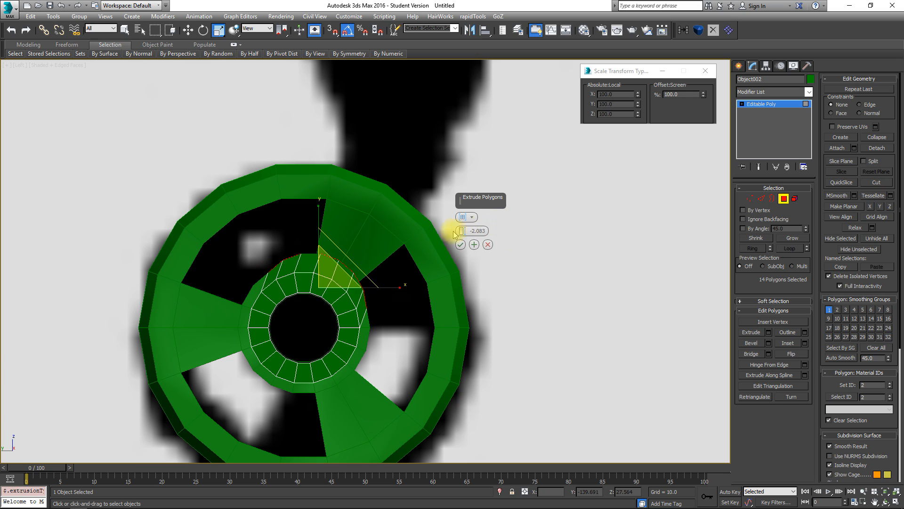
click(460, 244)
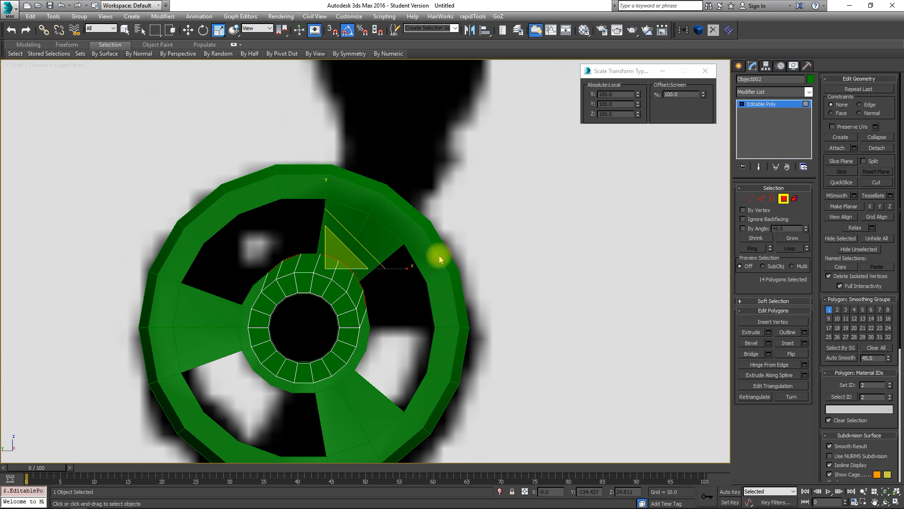
click(880, 206)
middle_drag(327, 233, 296, 264)
key(w)
drag(314, 273, 385, 157)
scroll(287, 176, up, 5)
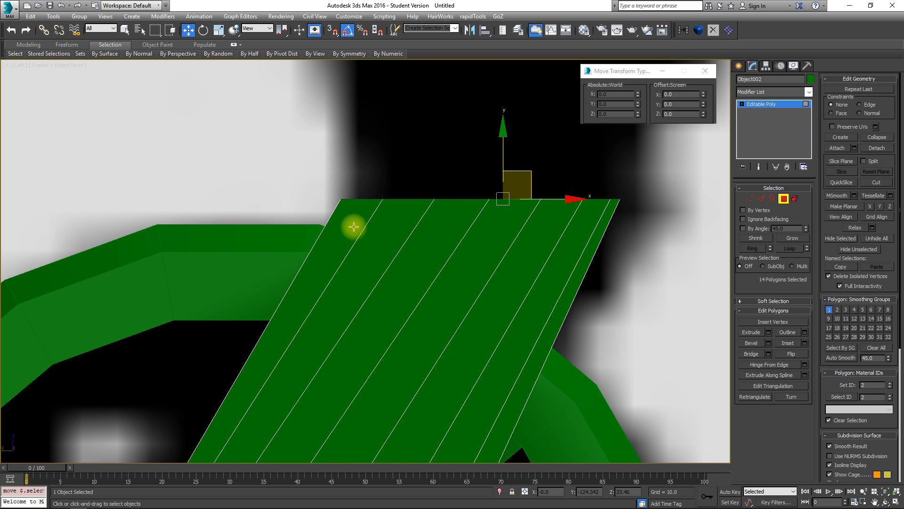
scroll(208, 198, down, 5)
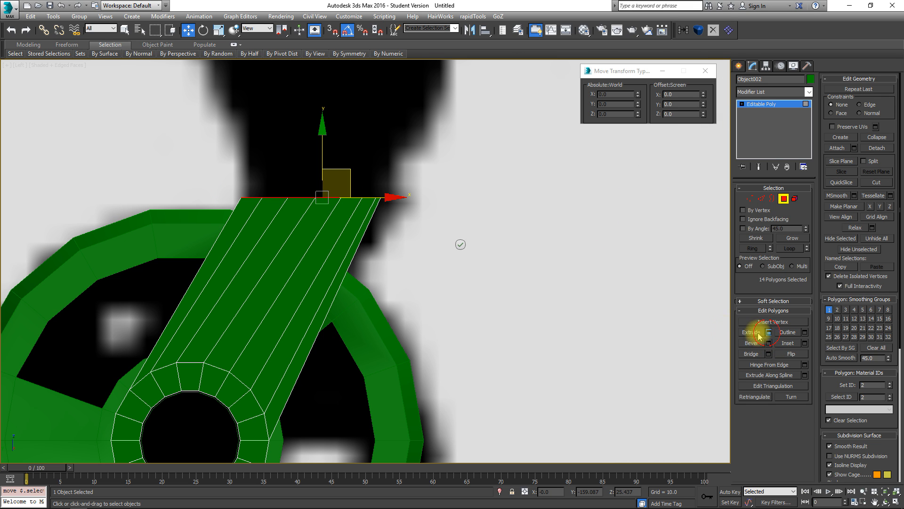
- Extrude the flat tops of both fork arms by -1.742 to add a short vertical section
click(769, 333)
drag(461, 231, 457, 220)
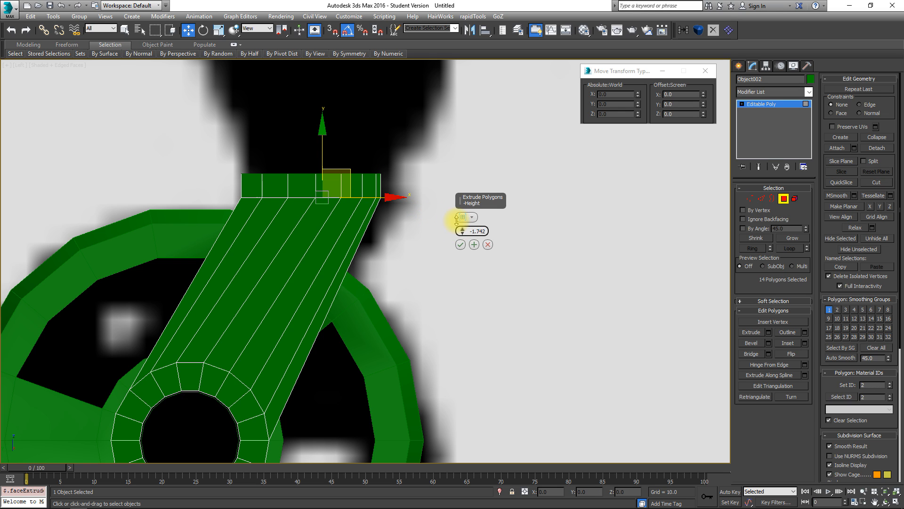
click(460, 245)
middle_drag(341, 233, 313, 239)
scroll(334, 238, down, 6)
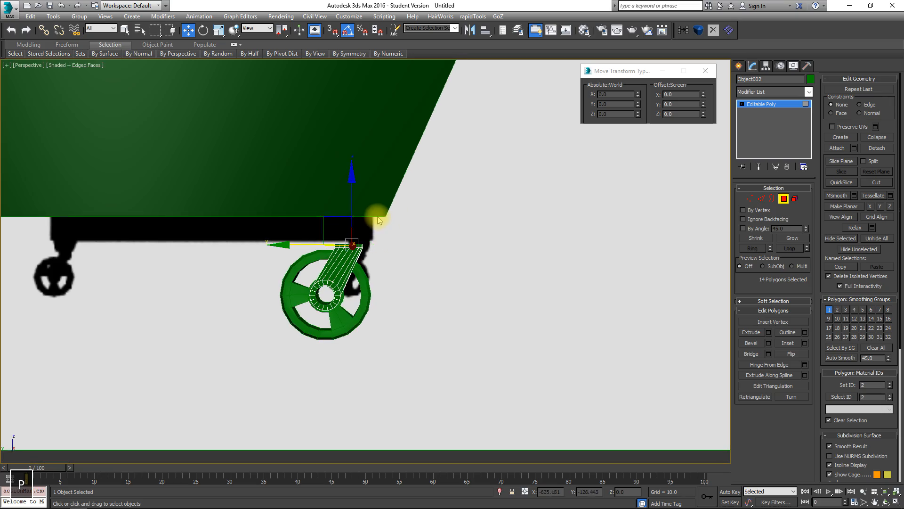
- Select only the inward-facing polygons on the short top sections of both fork arms
alt+middle_drag(375, 232, 490, 204)
key(z)
scroll(489, 203, up, 5)
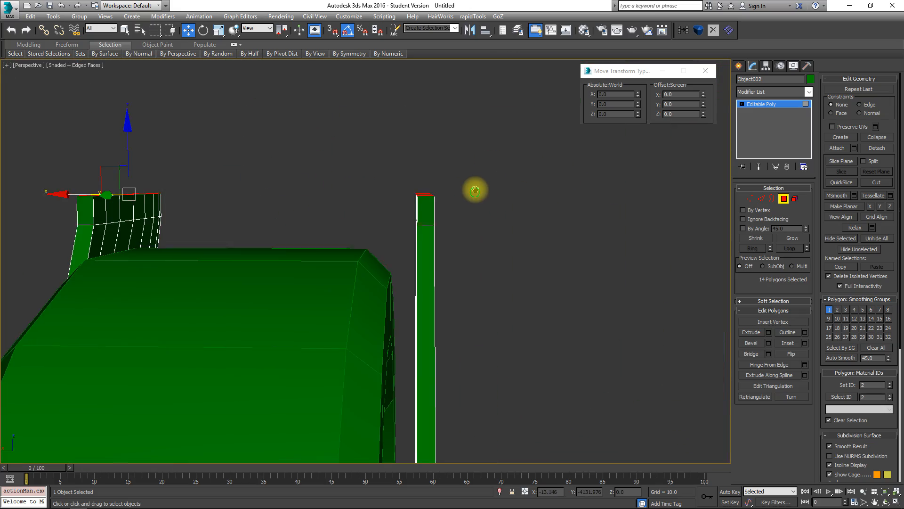
drag(454, 173, 453, 174)
alt+middle_drag(303, 158, 464, 159)
ctrl+drag(363, 119, 161, 173)
alt+middle_drag(377, 184, 232, 194)
drag(468, 172, 427, 226)
alt+middle_drag(427, 226, 434, 178)
alt+drag(354, 148, 414, 228)
alt+middle_drag(414, 228, 385, 215)
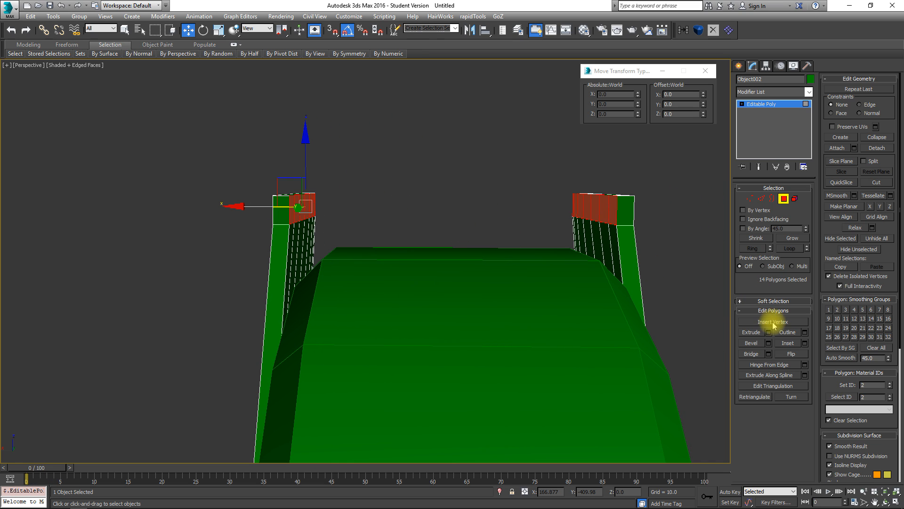
- Bridge the facing polygons of the two fork arms to form a crosspiece above the wheel
click(752, 358)
alt+middle_drag(599, 263, 514, 149)
scroll(515, 150, down, 5)
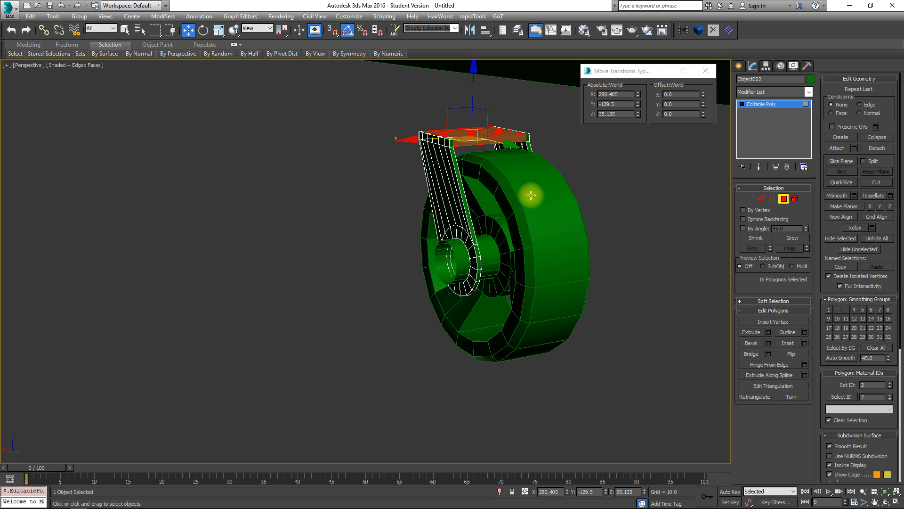
scroll(434, 238, up, 6)
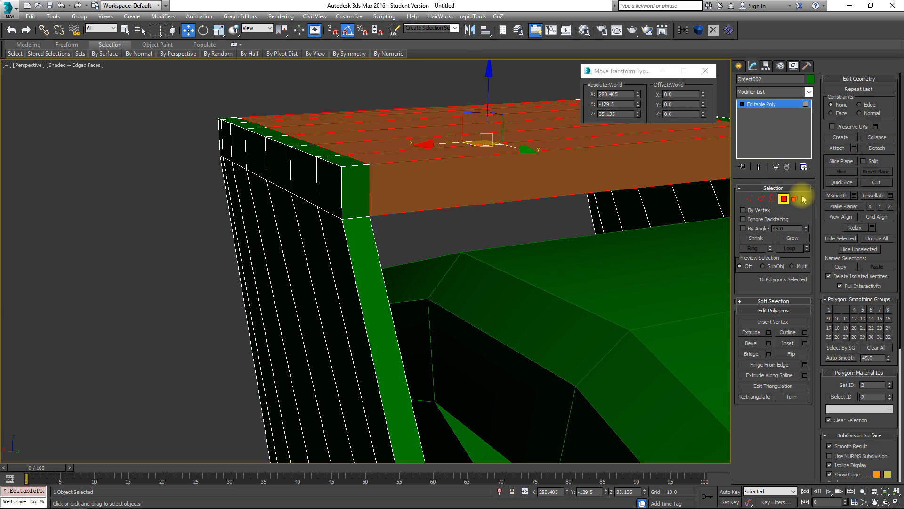
- Select the whole fork bracket element, flip its normals, and leave element editing
click(794, 198)
click(530, 204)
scroll(357, 91, down, 8)
scroll(365, 226, up, 2)
alt+middle_drag(364, 226, 419, 190)
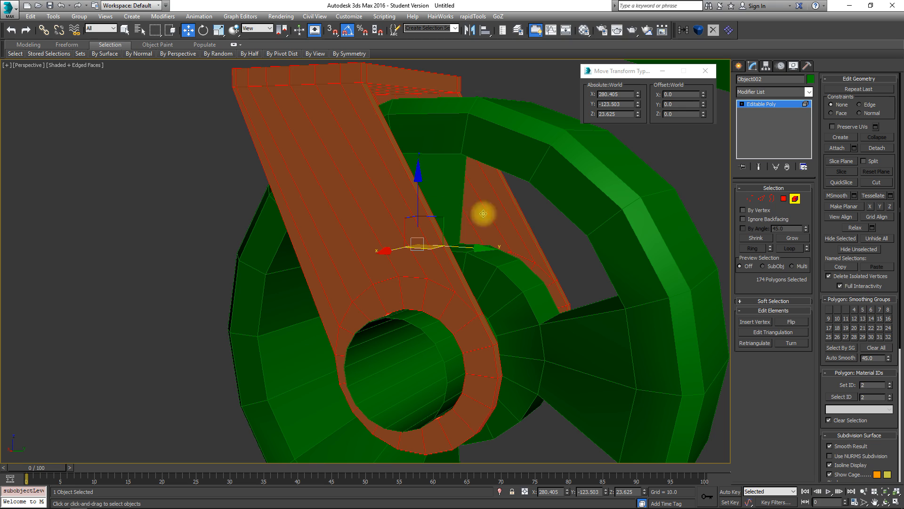
click(790, 322)
alt+middle_drag(440, 193, 456, 219)
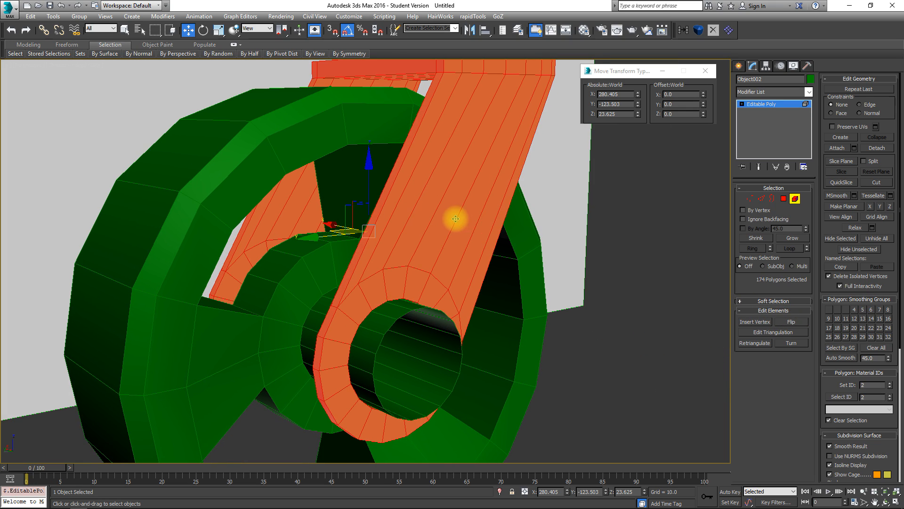
click(795, 198)
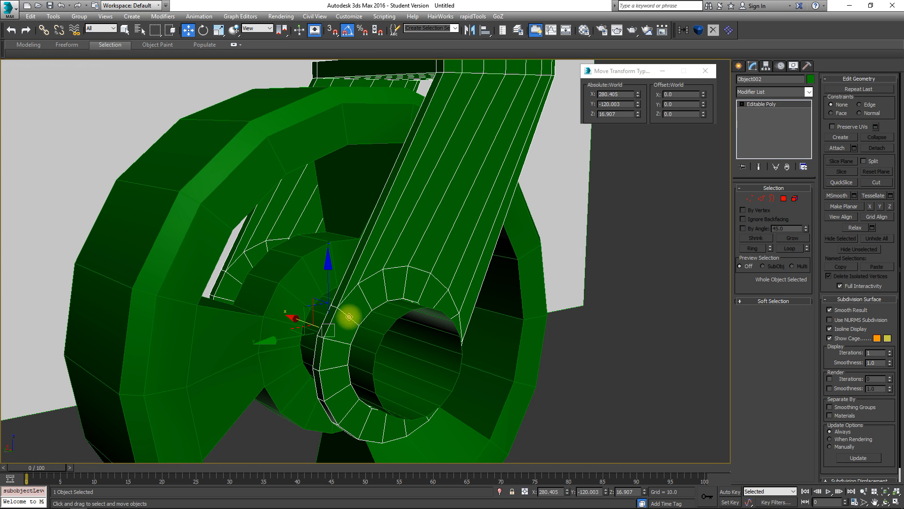
- Select the whole element of the axle tube object and flip its normals
click(379, 316)
click(795, 199)
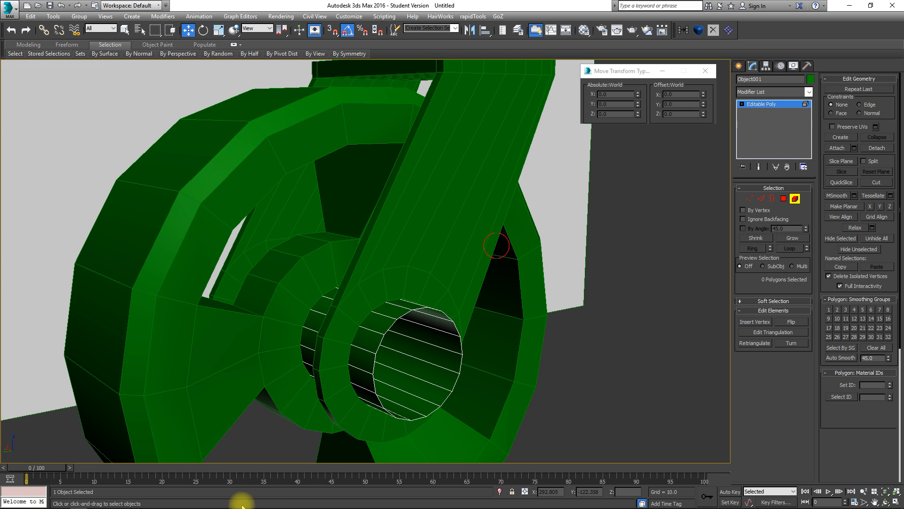
click(418, 319)
alt+middle_drag(418, 318, 446, 320)
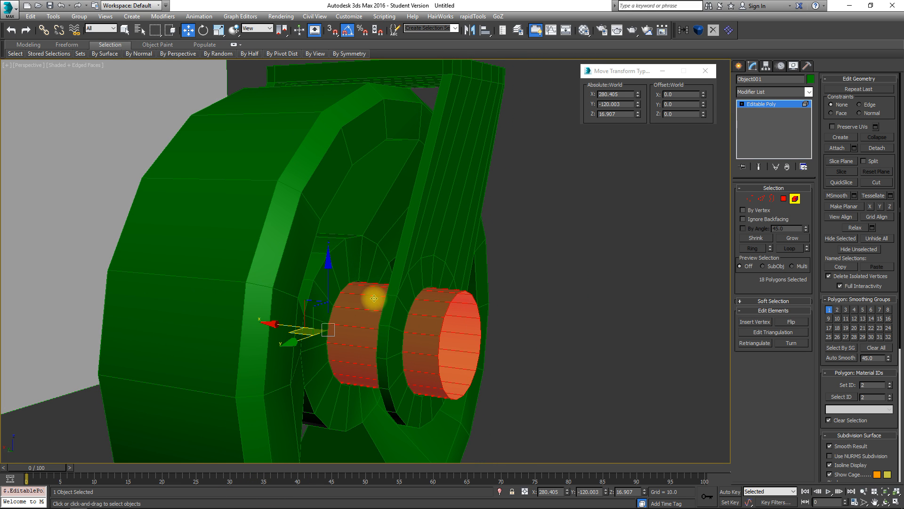
alt+middle_drag(374, 299, 451, 297)
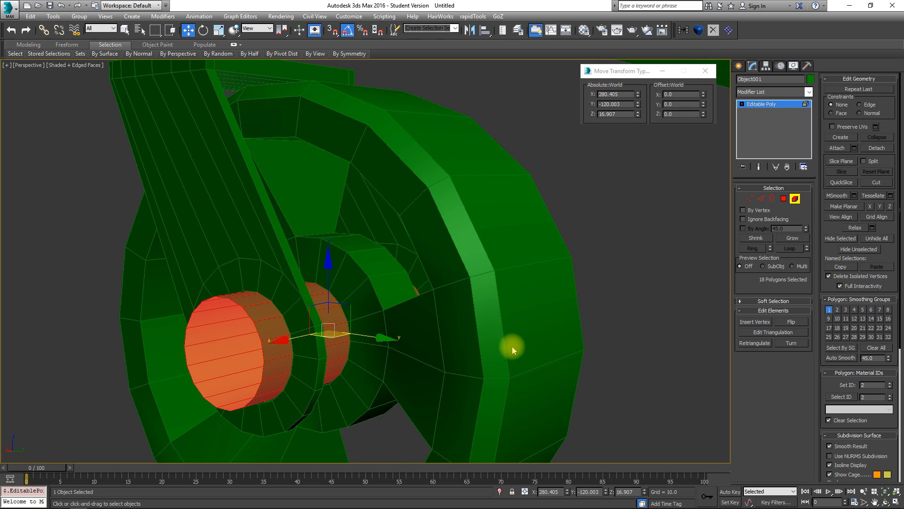
alt+middle_drag(486, 313, 686, 344)
click(804, 324)
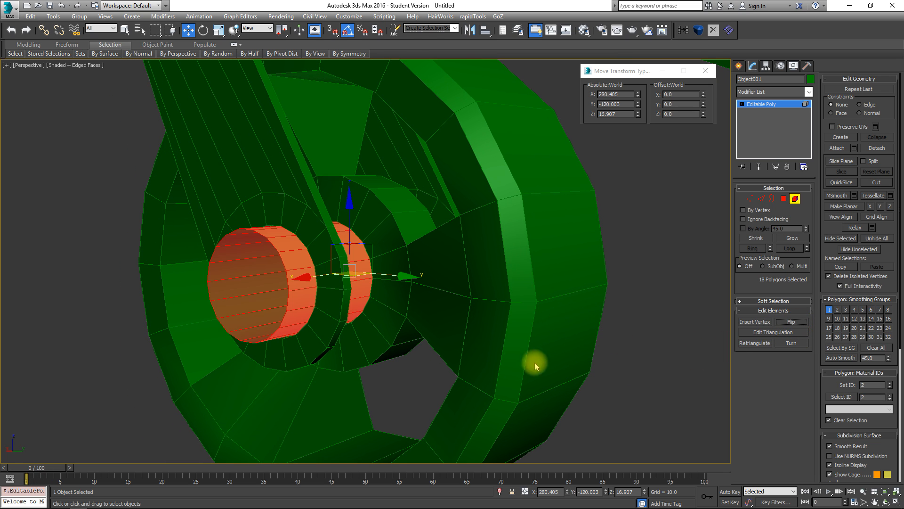
- Select the open borders at both ends of the axle tube and cap them
click(773, 199)
alt+middle_drag(355, 330, 441, 302)
ctrl+click(750, 198)
key(r)
alt+middle_drag(422, 268, 454, 272)
click(772, 198)
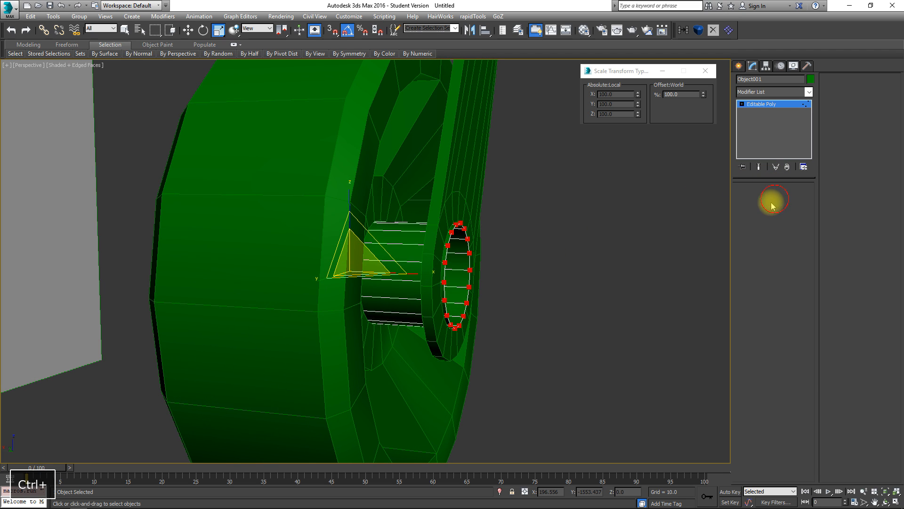
click(792, 332)
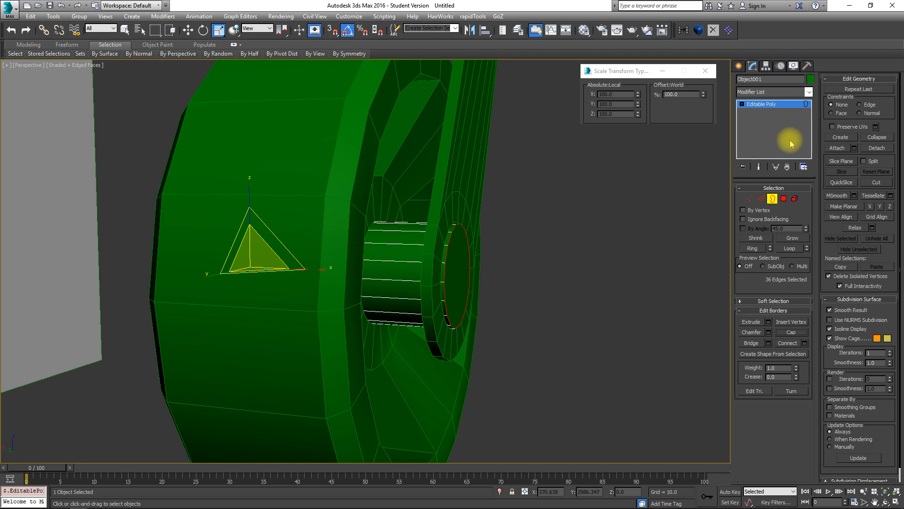
- Bevel both end caps of the axle tube outward with a height of about 0.688 and an outline of -1.0
click(783, 198)
alt+middle_drag(454, 259, 325, 274)
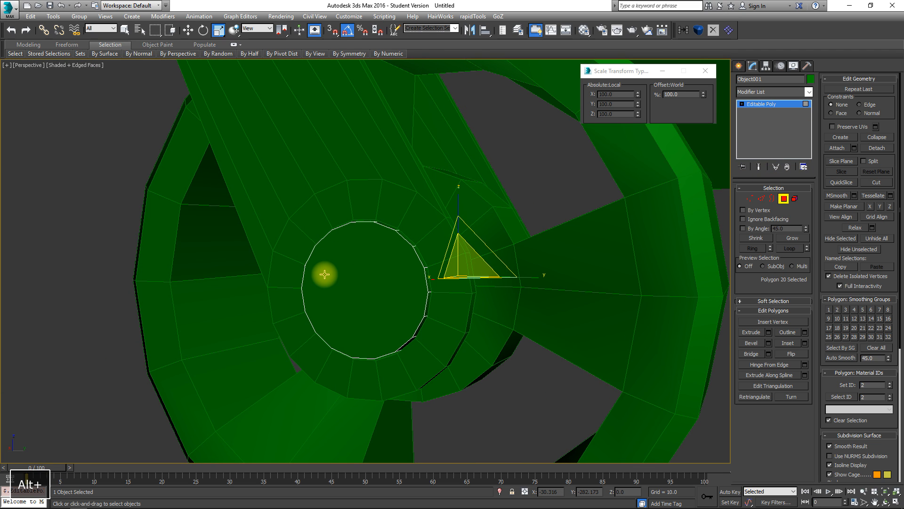
click(325, 274)
alt+middle_drag(476, 268, 707, 334)
click(769, 343)
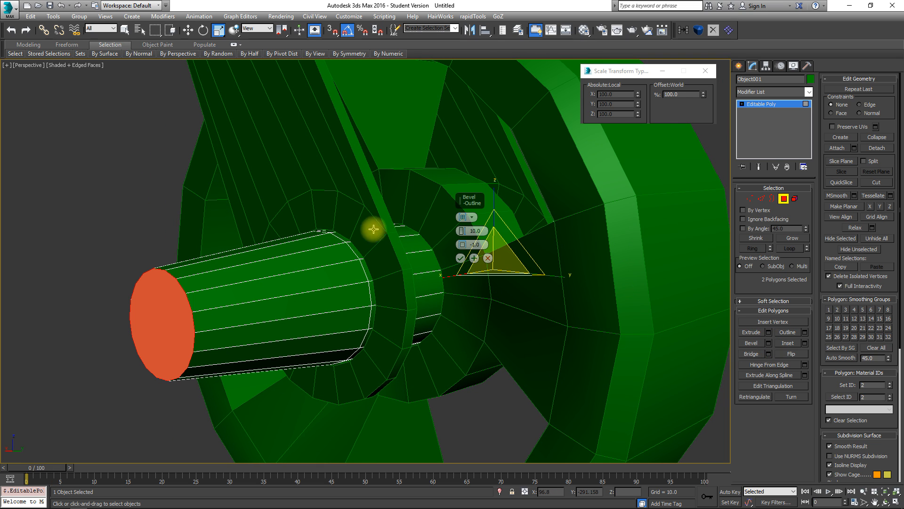
drag(462, 231, 467, 271)
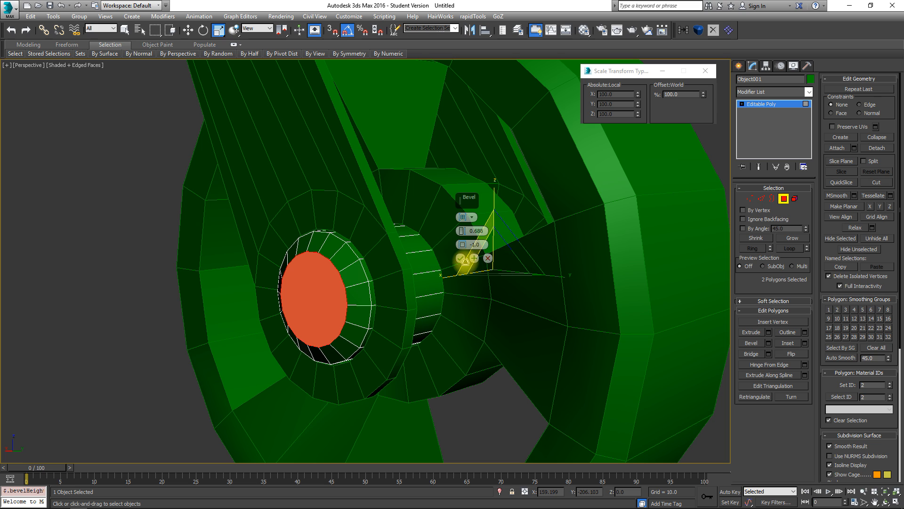
alt+middle_drag(464, 260, 313, 284)
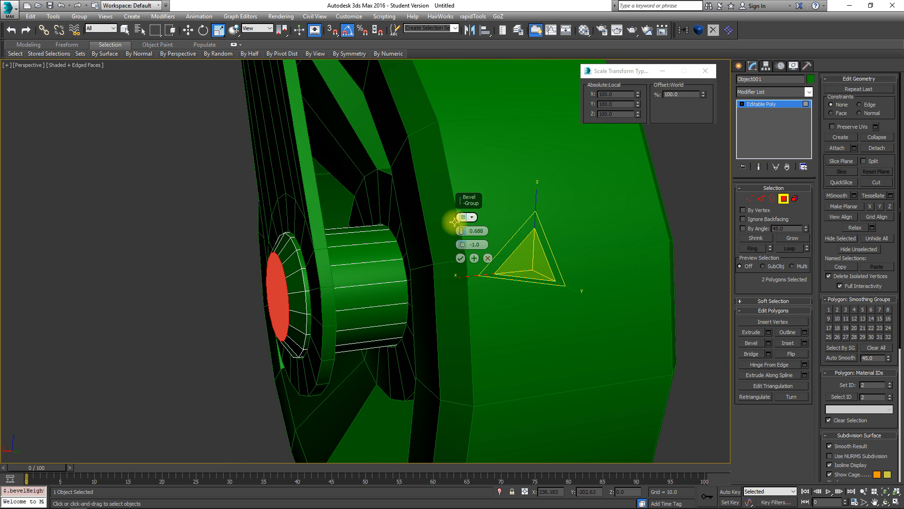
click(473, 258)
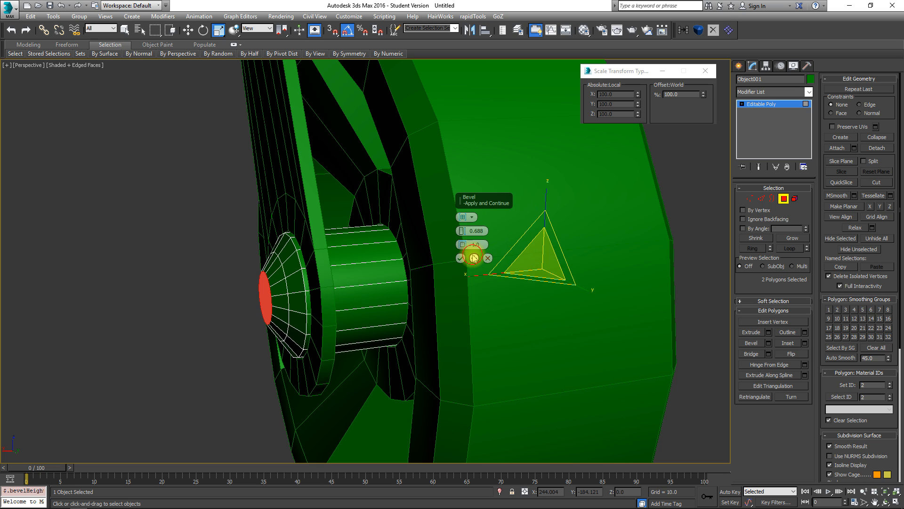
- Reset the height of the second bevel on the axle caps, collapse each cap to a centre point, and leave polygon editing
right_click(462, 230)
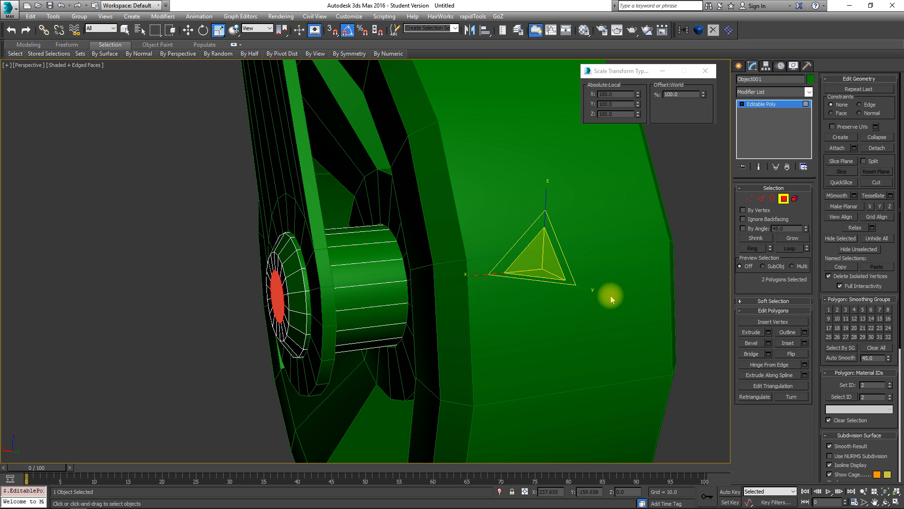
click(877, 137)
alt+middle_drag(452, 212, 497, 272)
click(784, 200)
- Select the fork bracket, set its movement constraint to Edge, and enter vertex editing in the left view
middle_drag(531, 227, 399, 349)
scroll(418, 335, down, 3)
click(423, 234)
alt+middle_drag(482, 248, 541, 163)
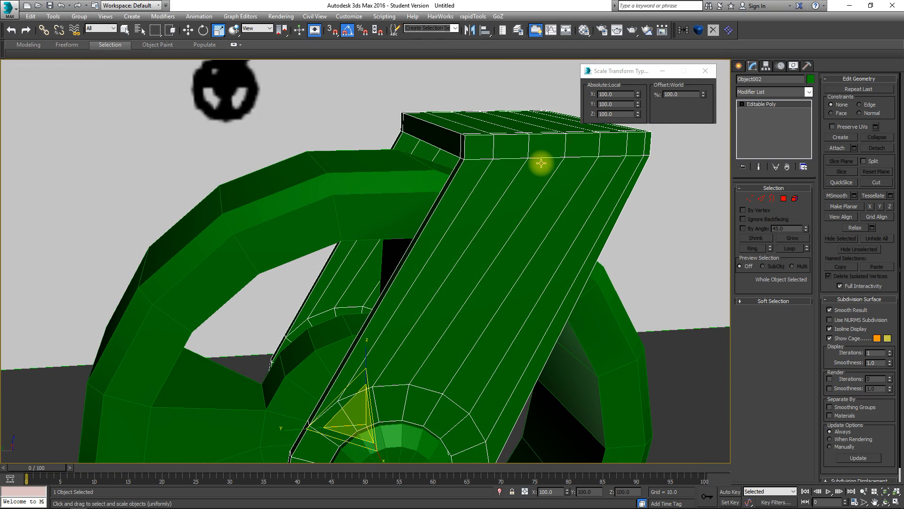
key(l)
key(z)
middle_drag(431, 145, 402, 212)
scroll(401, 214, up, 2)
middle_drag(468, 192, 456, 225)
click(869, 105)
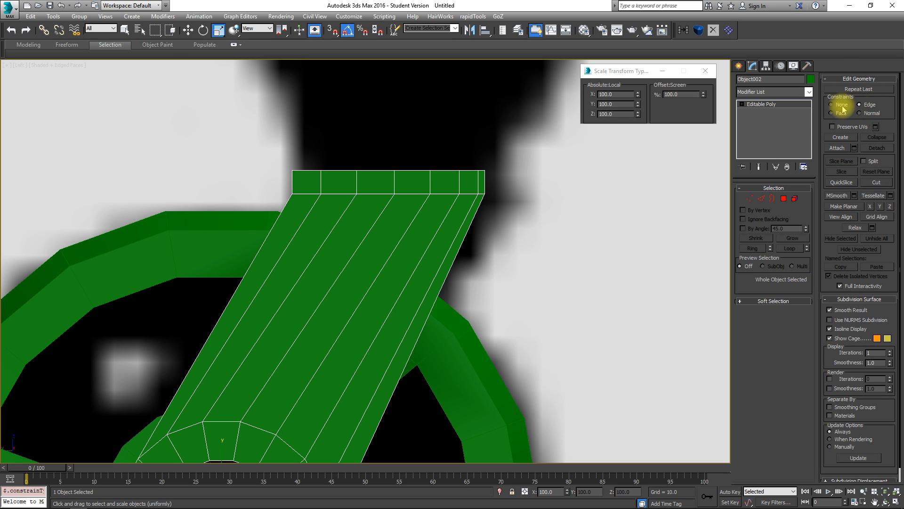
click(749, 198)
middle_drag(414, 188, 523, 182)
- Slide the intermediate vertices of the bracket's short top section to its two side corners, select all of them, and weld them
key(w)
drag(503, 165, 467, 214)
drag(541, 164, 556, 237)
drag(589, 203, 524, 203)
middle_drag(684, 177, 575, 178)
drag(552, 188, 567, 239)
drag(602, 207, 560, 240)
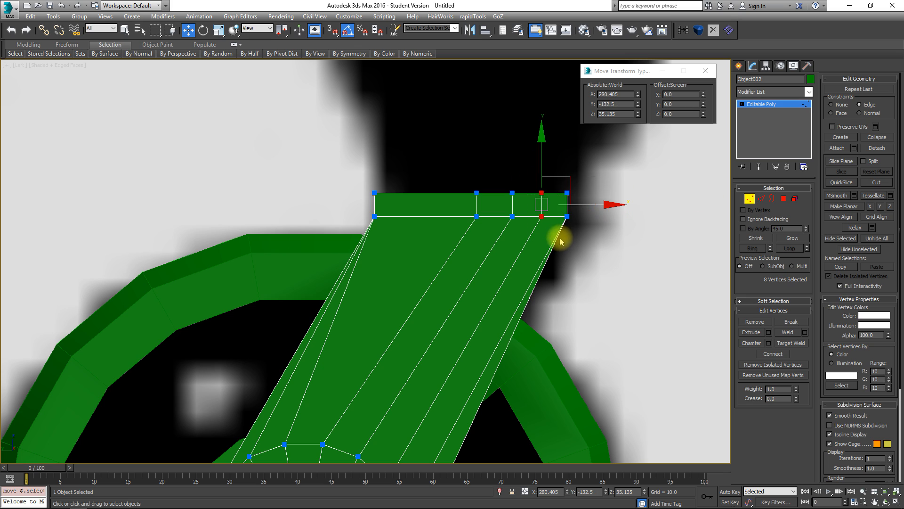
drag(587, 207, 670, 208)
drag(499, 177, 430, 237)
drag(527, 204, 329, 144)
drag(610, 231, 611, 229)
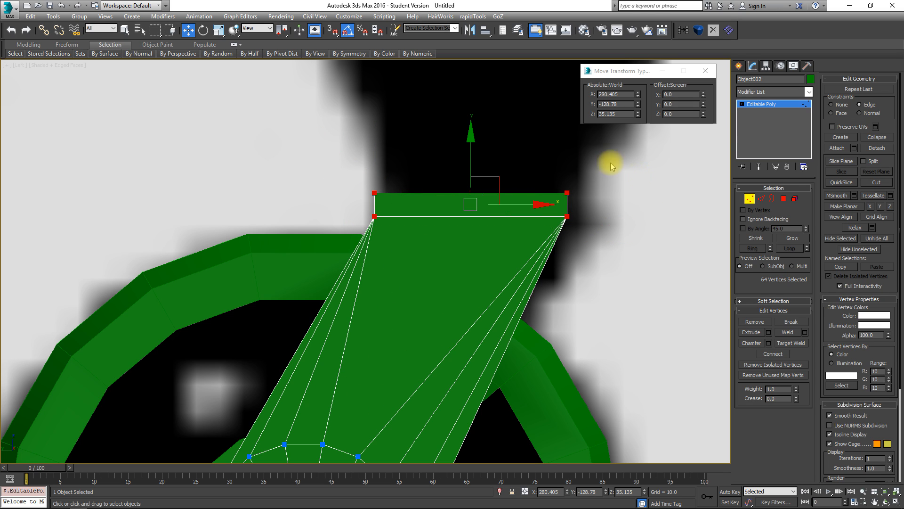
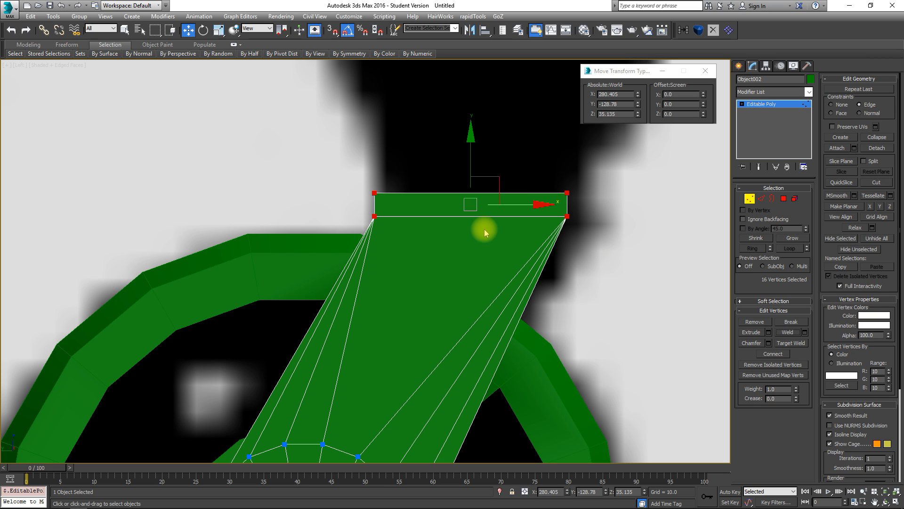
- In the front view, slide the crosspiece's inner top vertices to its outer top corners and weld them there
key(f)
middle_drag(478, 200, 489, 217)
key(z)
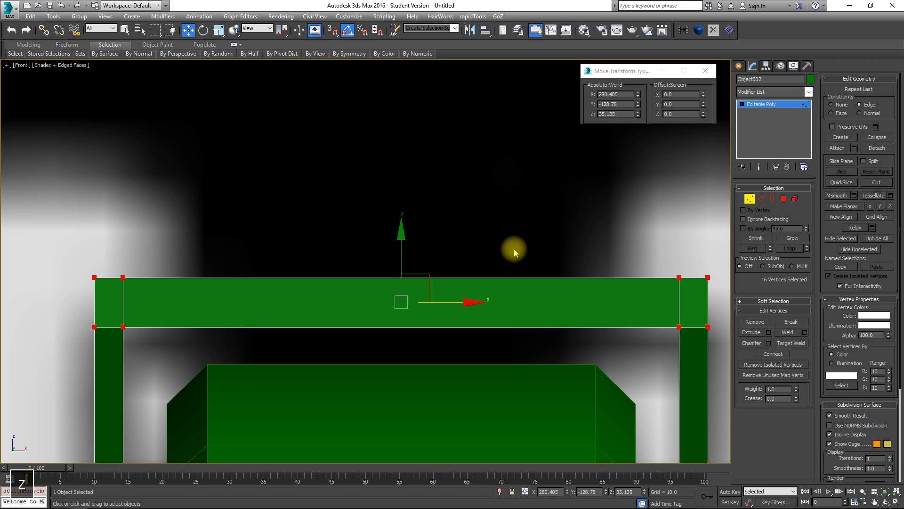
middle_drag(514, 249, 496, 154)
middle_drag(245, 189, 299, 196)
middle_drag(601, 229, 479, 231)
drag(587, 180, 610, 217)
drag(700, 196, 700, 193)
middle_drag(378, 188, 579, 211)
drag(181, 218, 165, 221)
scroll(222, 213, down, 3)
scroll(190, 217, up, 3)
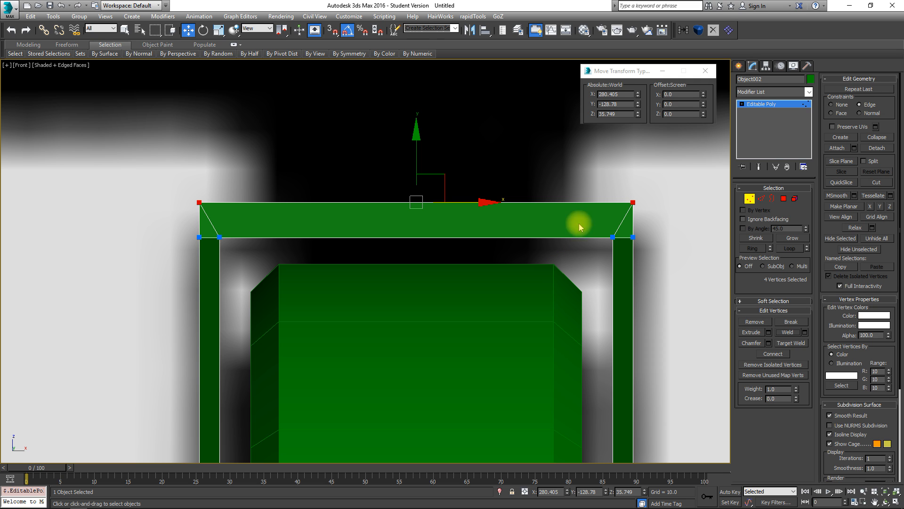
middle_drag(650, 200, 628, 196)
- Try to move the lower outer corner vertex of the bracket's top section upward in the perspective view
key(p)
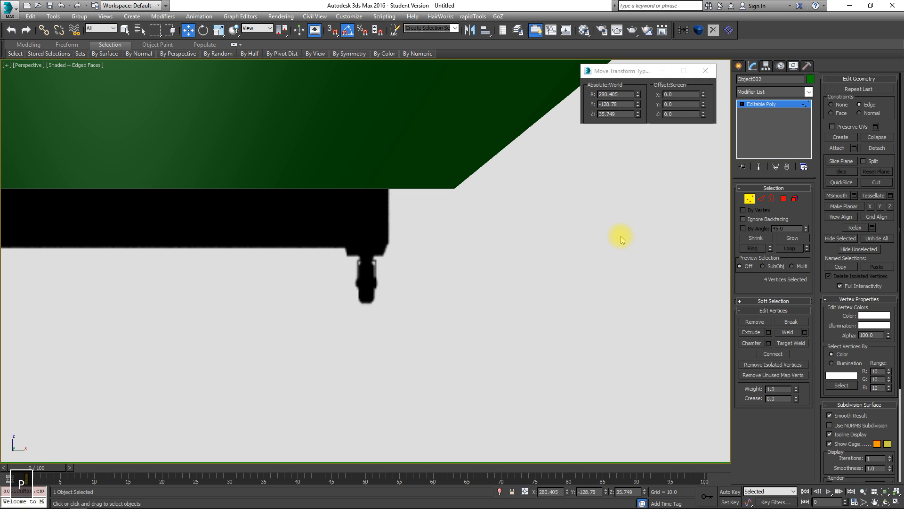
alt+middle_drag(550, 225, 480, 239)
scroll(413, 258, up, 4)
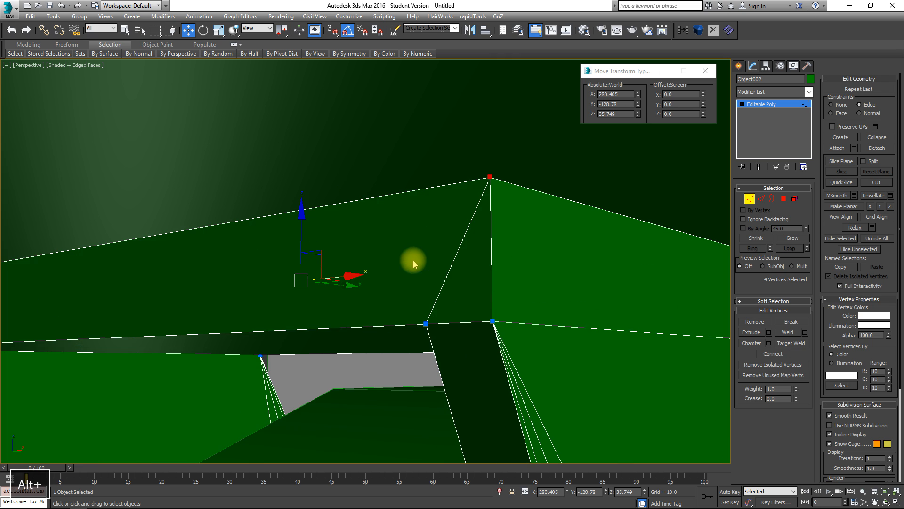
click(493, 321)
middle_drag(493, 321, 460, 230)
scroll(484, 267, down, 3)
alt+middle_drag(484, 269, 469, 150)
drag(469, 150, 468, 110)
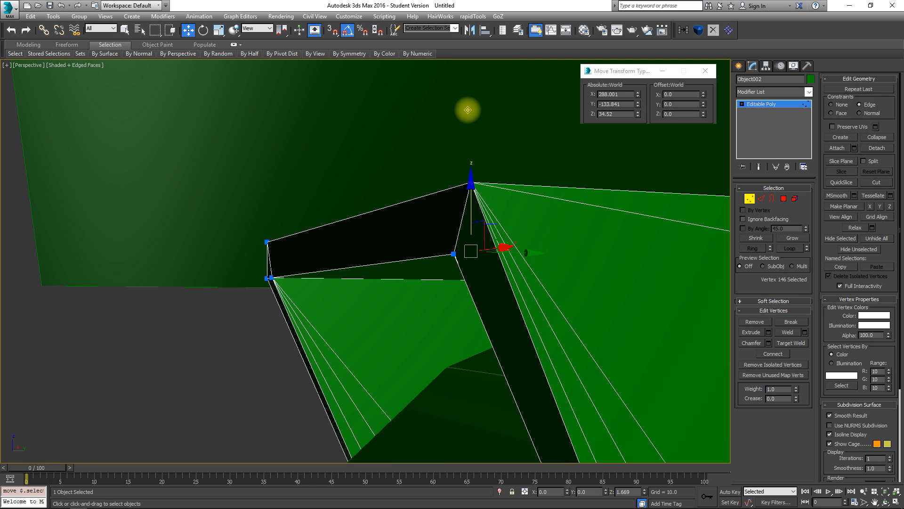
right_click(468, 110)
- Select the curved edge arcs above the axle hole on both faces of both fork arms, remove them, and leave edge editing
alt+middle_drag(480, 226, 448, 274)
middle_drag(447, 275, 346, 127)
scroll(507, 236, down, 2)
alt+middle_drag(507, 236, 452, 231)
middle_drag(488, 243, 431, 124)
middle_drag(514, 297, 456, 166)
middle_drag(493, 229, 460, 187)
key(2)
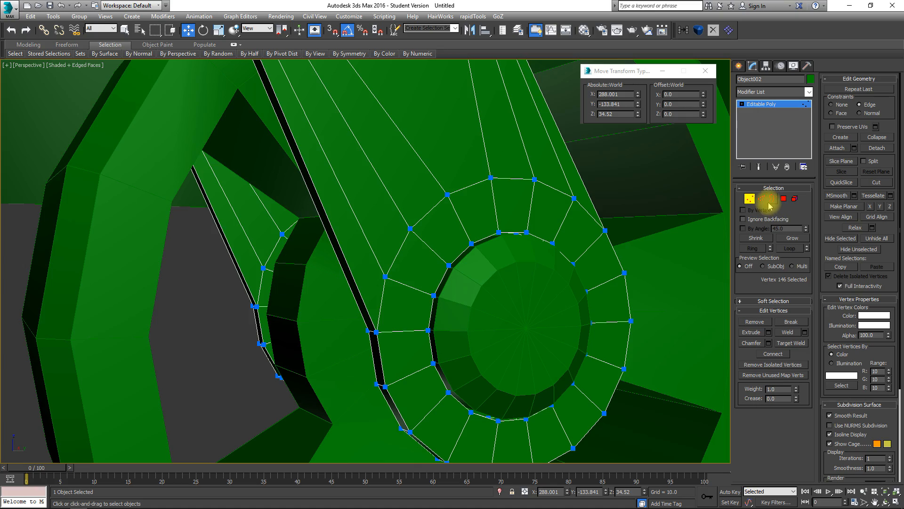
double_click(531, 239)
double_click(464, 187)
alt+middle_drag(463, 186, 401, 250)
mouse_move(552, 217)
alt+middle_down()
mouse_move(583, 206)
mouse_move(658, 208)
mouse_move(536, 221)
alt+middle_up()
ctrl+double_click(531, 218)
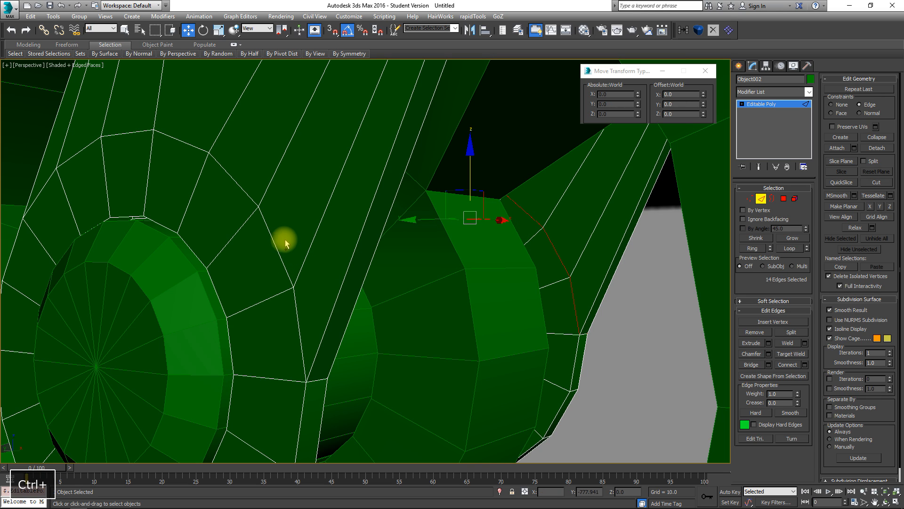
ctrl+double_click(271, 240)
alt+middle_drag(271, 240, 223, 245)
ctrl+click(204, 245)
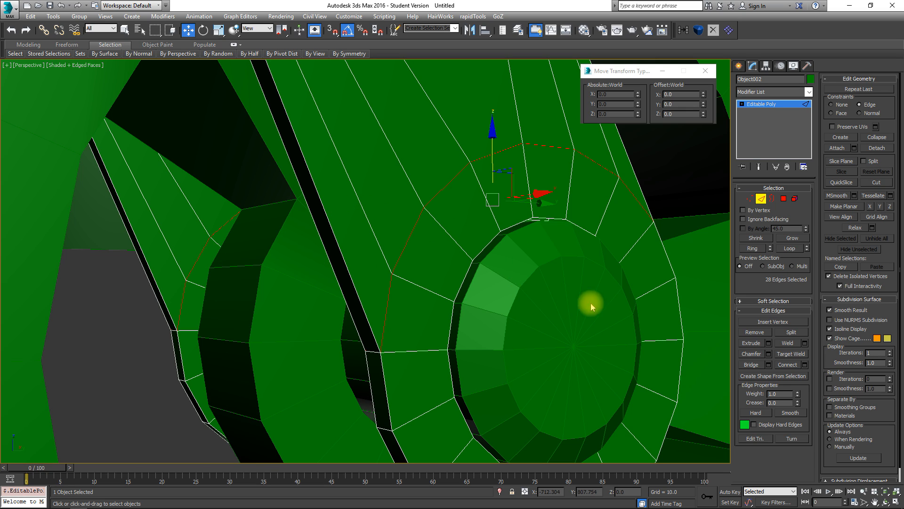
click(763, 336)
alt+middle_drag(575, 282, 657, 265)
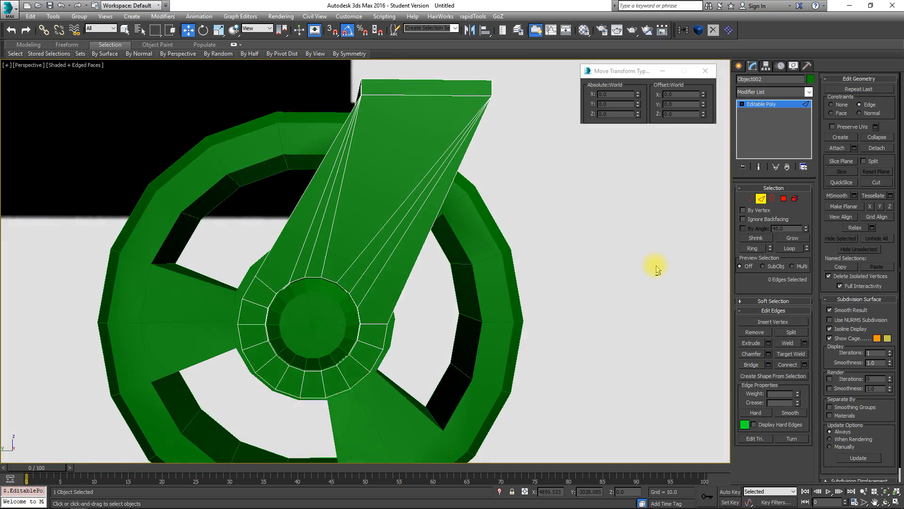
click(761, 199)
- Draw a cylinder about 3.34 in radius and 3.87 high over the fork bracket in the top view, and set its sides to 8
scroll(478, 242, down, 4)
alt+middle_drag(478, 242, 531, 250)
middle_drag(440, 196, 438, 250)
scroll(438, 243, up, 3)
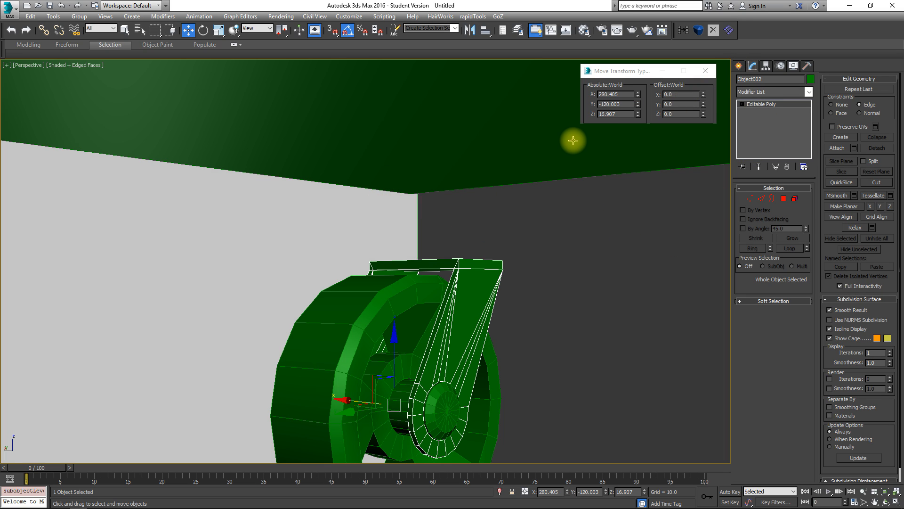
key(t)
key(z)
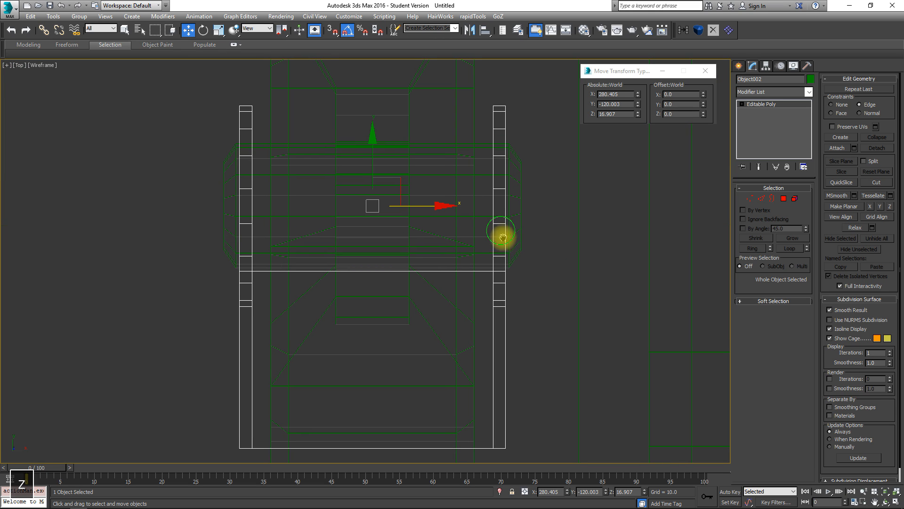
click(738, 65)
click(757, 145)
middle_drag(367, 358, 398, 210)
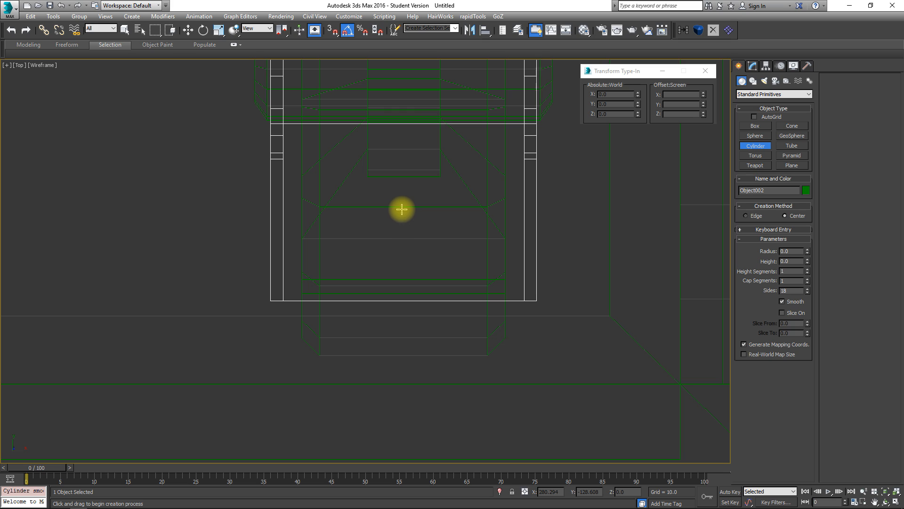
drag(404, 208, 403, 267)
click(397, 199)
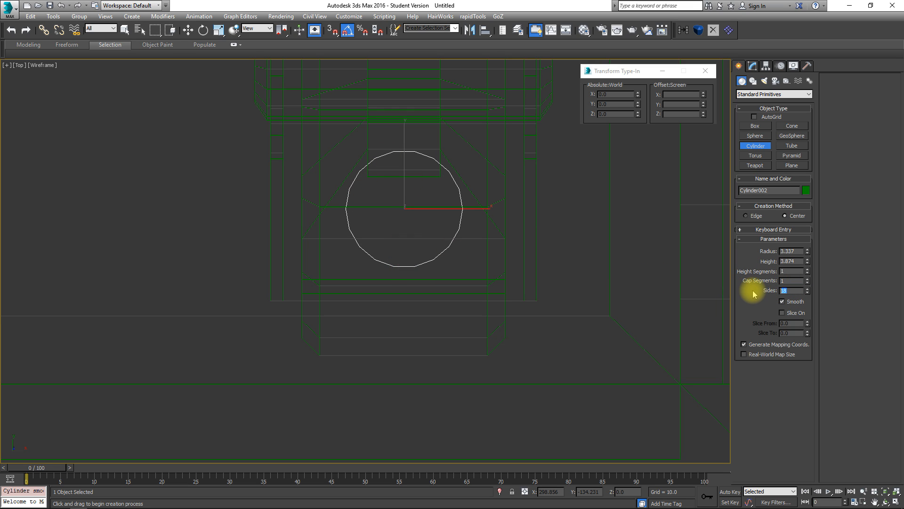
text(8)
key(Return)
- Raise the cylinder in the front view so its base rests on top of the fork crosspiece, at about Z 35.74
middle_drag(460, 208, 438, 406)
key(f)
key(z)
scroll(461, 253, down, 8)
key(w)
drag(416, 88, 419, 34)
scroll(406, 259, up, 6)
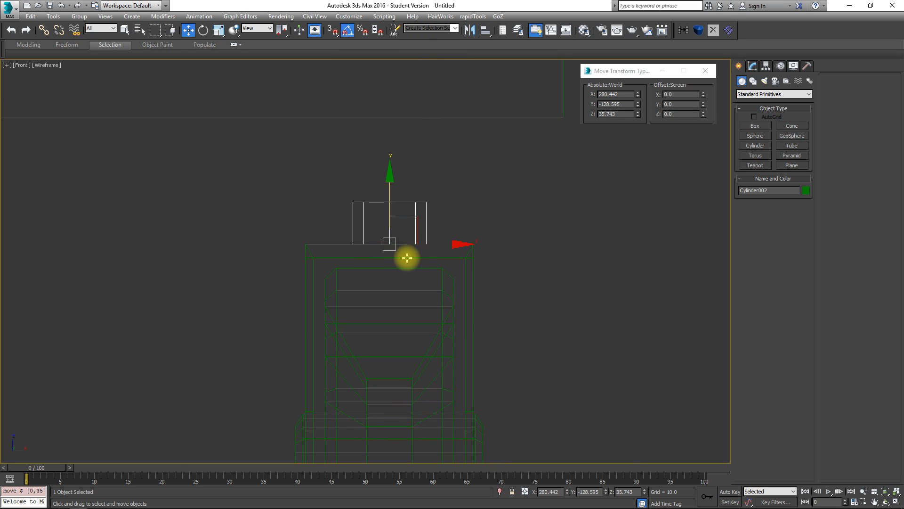
scroll(390, 248, down, 6)
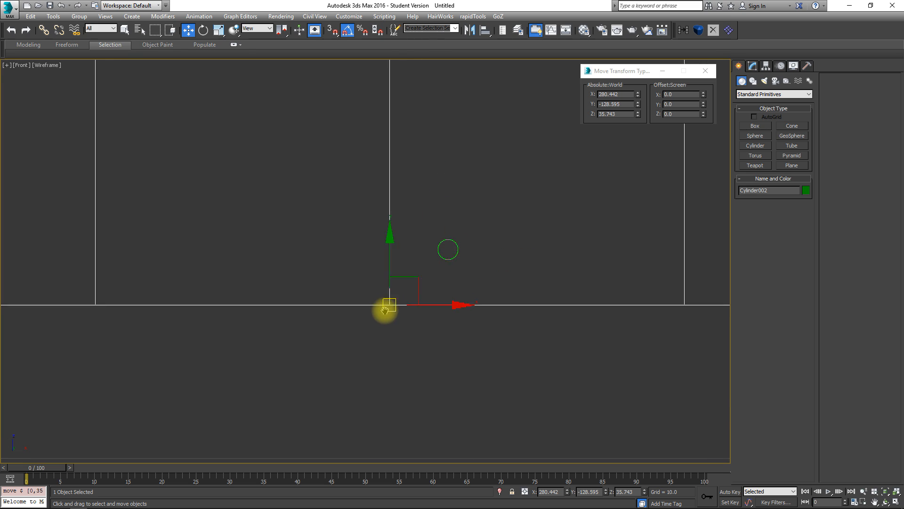
- Convert the cylinder to an editable poly, select only its top and bottom caps, delete them, and leave polygon editing
right_click(387, 230)
click(433, 241)
click(785, 199)
drag(516, 143, 545, 259)
ctrl+drag(156, 348, 157, 347)
alt+drag(186, 235, 648, 247)
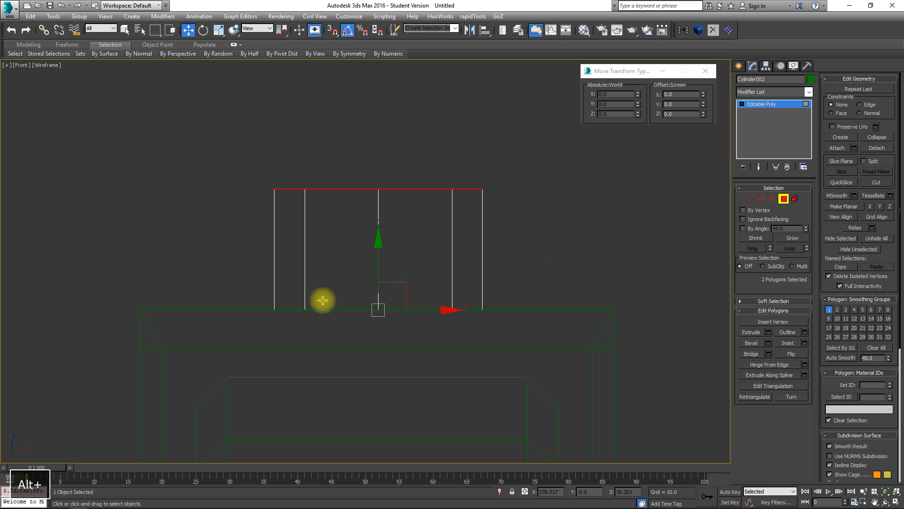
click(592, 259)
key(p)
key(z)
mouse_move(592, 244)
alt+middle_down()
mouse_move(529, 236)
mouse_move(488, 210)
mouse_move(461, 240)
mouse_move(487, 222)
mouse_move(436, 249)
mouse_move(440, 268)
alt+middle_up()
key(F3)
click(783, 198)
scroll(436, 236, down, 5)
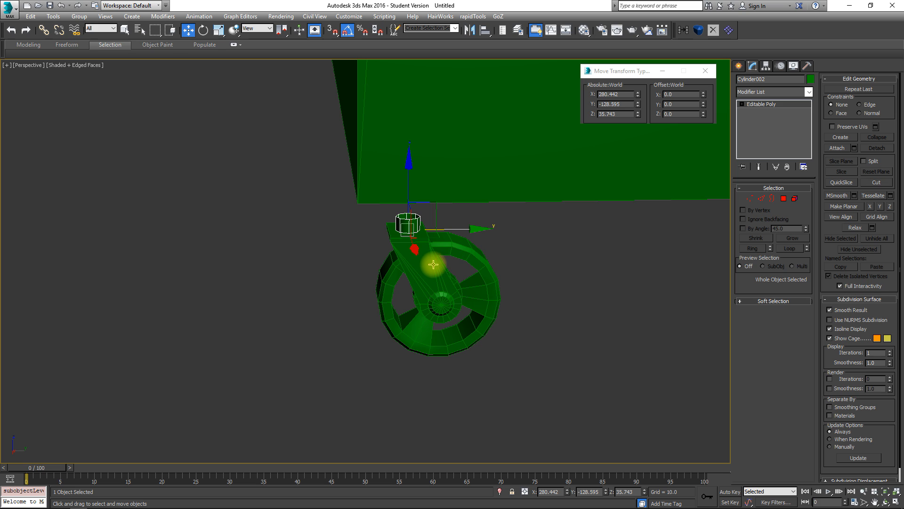
- In the left view, draw a box about 8.7 long and 19.5 wide between the dumpster's underside and the cylinder
key(l)
key(z)
scroll(375, 212, down, 2)
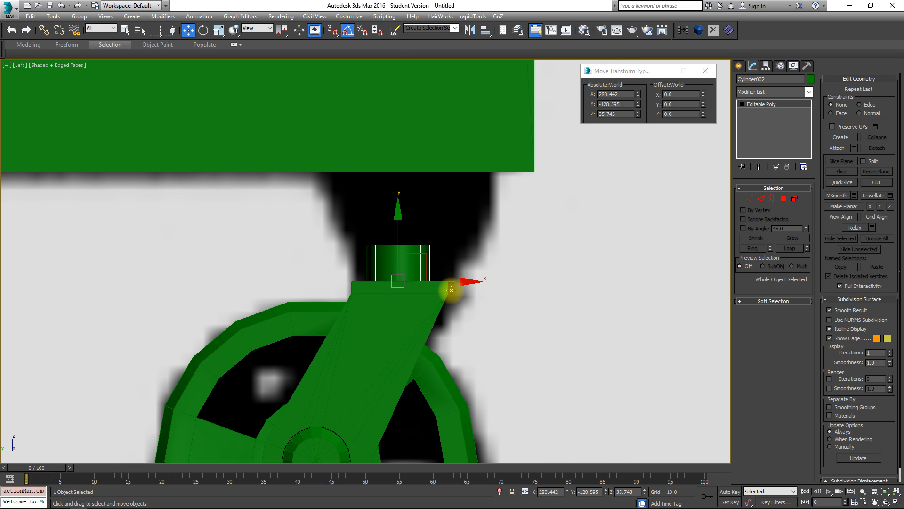
click(739, 66)
click(761, 125)
drag(313, 160, 496, 243)
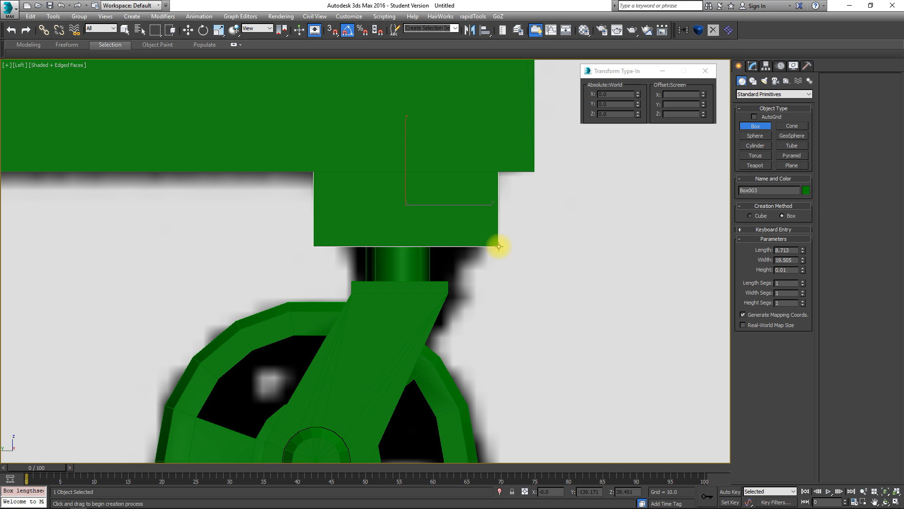
- Move the new box along X above the caster wheel in the front view and convert it to an Editable Poly
key(f)
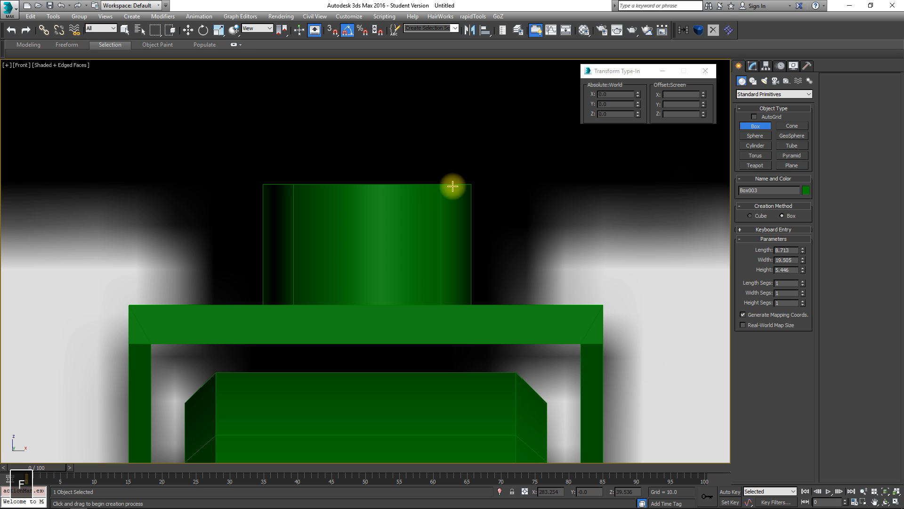
scroll(452, 185, down, 6)
key(w)
scroll(464, 213, down, 5)
middle_drag(532, 213, 246, 216)
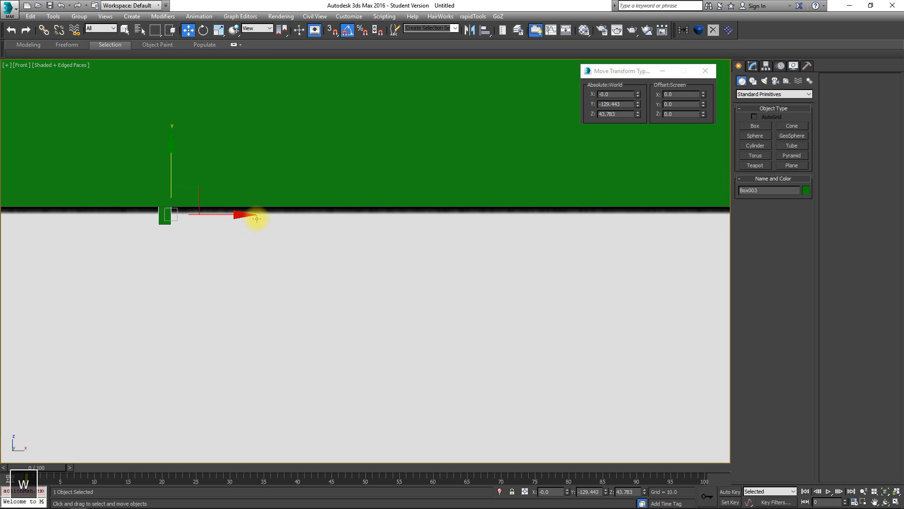
scroll(282, 221, down, 5)
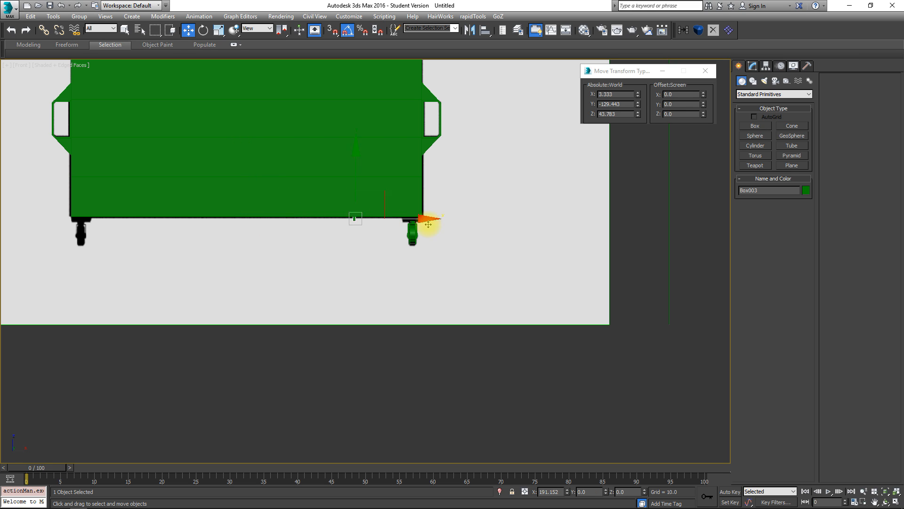
scroll(436, 221, up, 8)
middle_drag(293, 187, 410, 191)
right_click(410, 193)
click(523, 271)
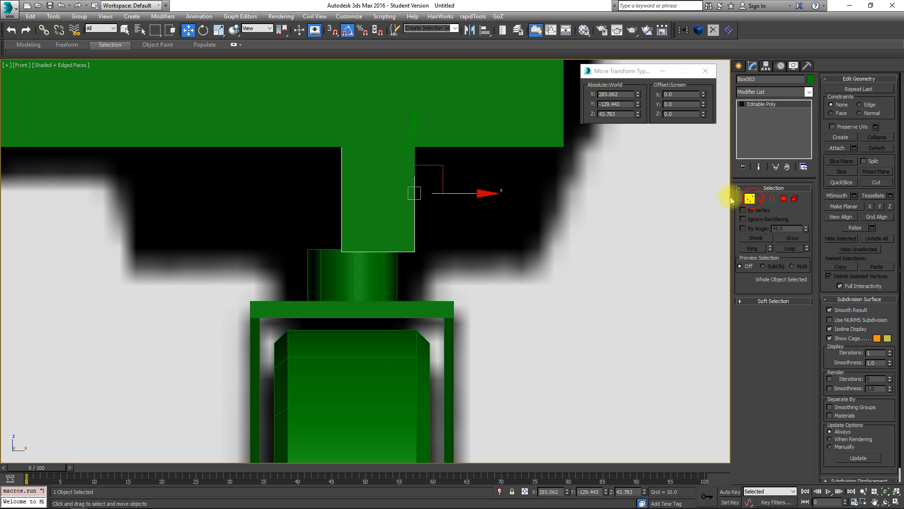
- Extend the mount box's left side outward to the reference silhouette and slope it by moving its upper left vertices
click(749, 199)
click(344, 251)
middle_drag(343, 251, 605, 249)
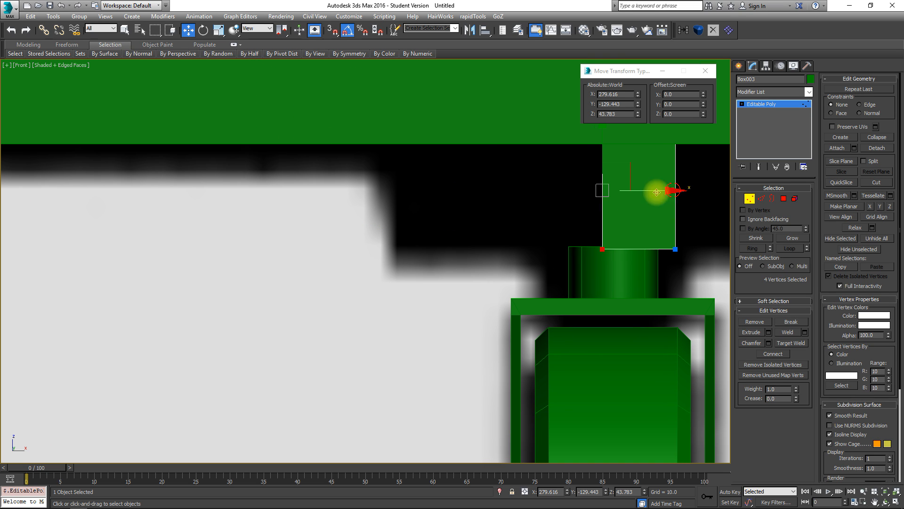
drag(669, 190, 466, 197)
middle_drag(337, 77, 324, 167)
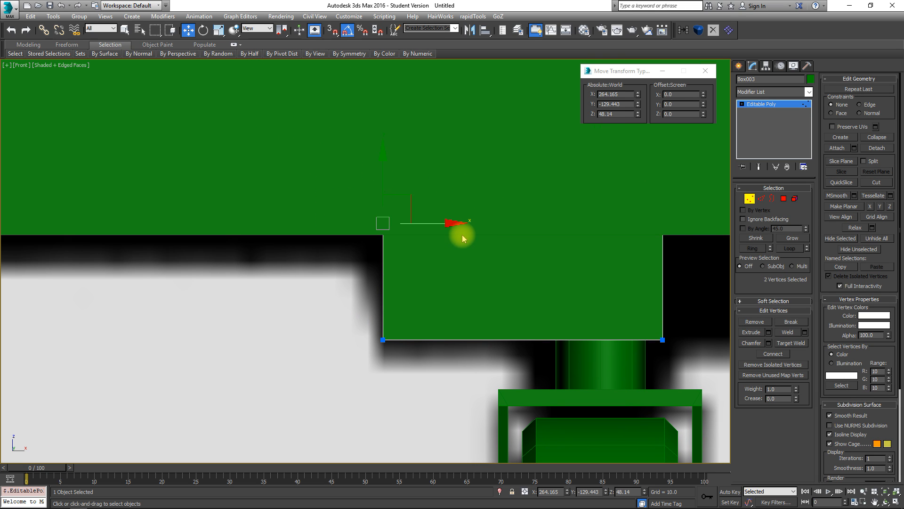
drag(449, 226, 414, 225)
middle_drag(620, 199, 371, 157)
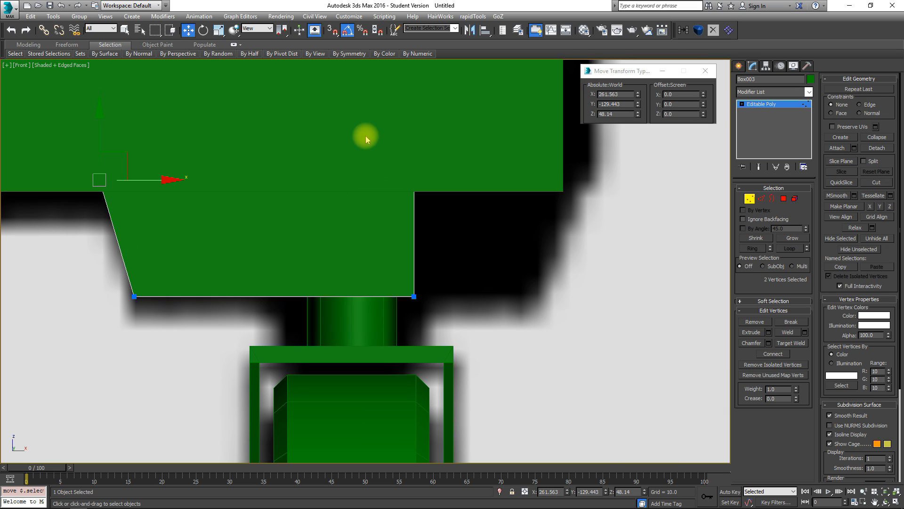
- Extend the mount box's right side to the reference silhouette and splay its upper right vertices outward
drag(469, 240, 581, 239)
drag(516, 135, 542, 208)
drag(577, 180, 611, 186)
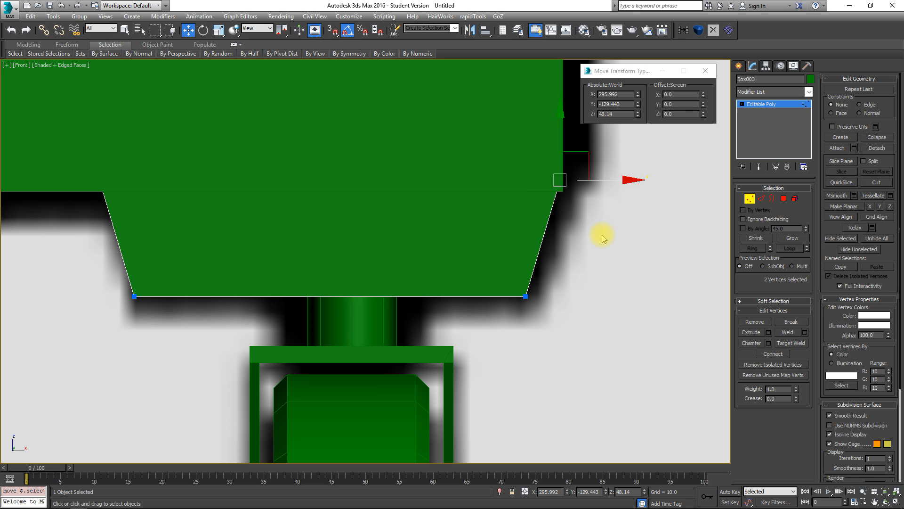
- Taper the mount box in the left view, with see-through display on, so its lower edge is narrower and follows the reference
key(l)
key(z)
scroll(366, 181, down, 5)
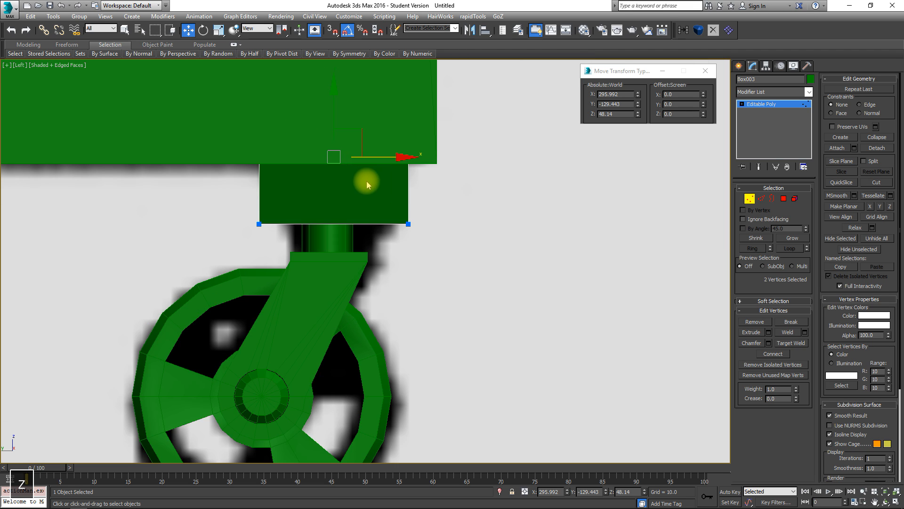
scroll(384, 236, down, 2)
key(alt+x)
scroll(339, 212, up, 5)
drag(248, 210, 414, 262)
drag(530, 281, 552, 268)
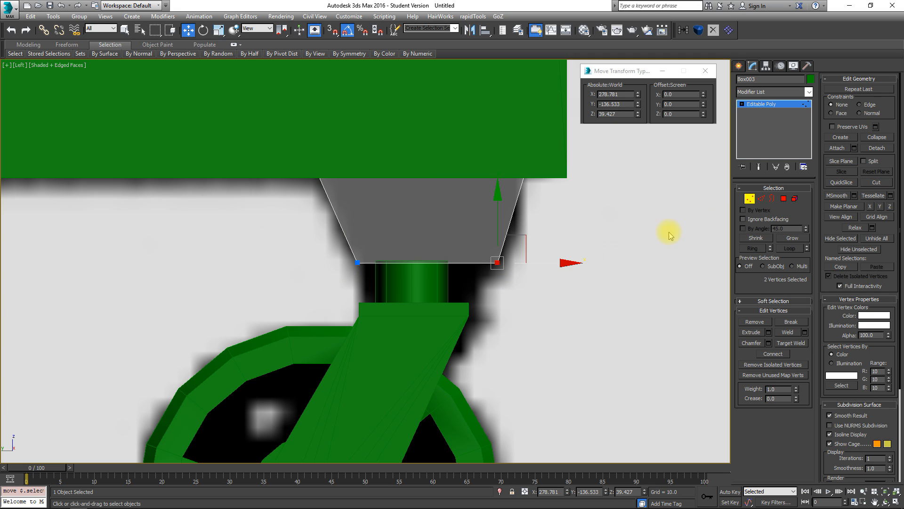
- Delete the mount box's top polygon, hidden against the dumpster's underside
click(784, 199)
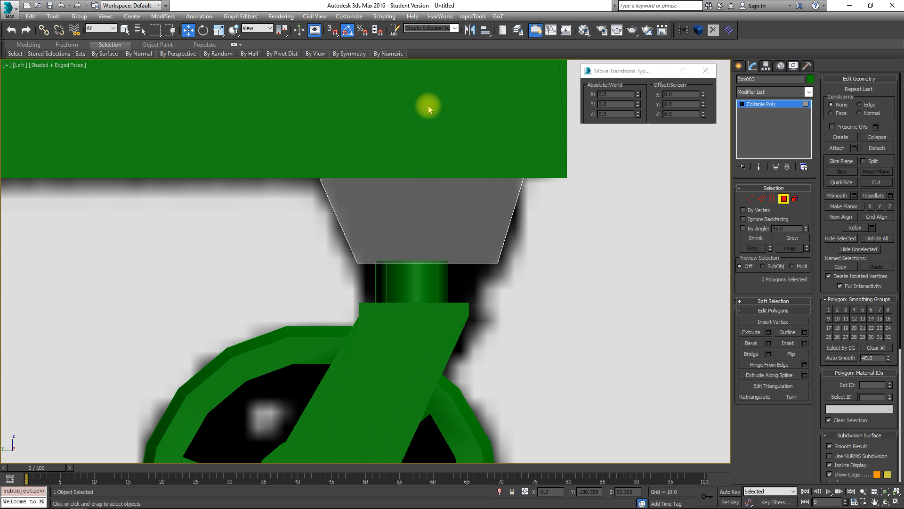
click(446, 200)
alt+drag(283, 207, 562, 282)
alt+middle_drag(415, 172, 302, 166)
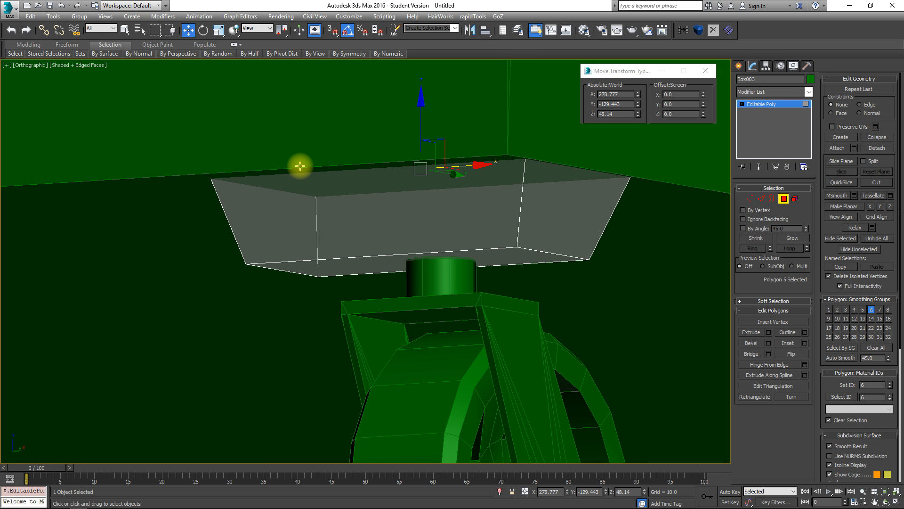
key(Delete)
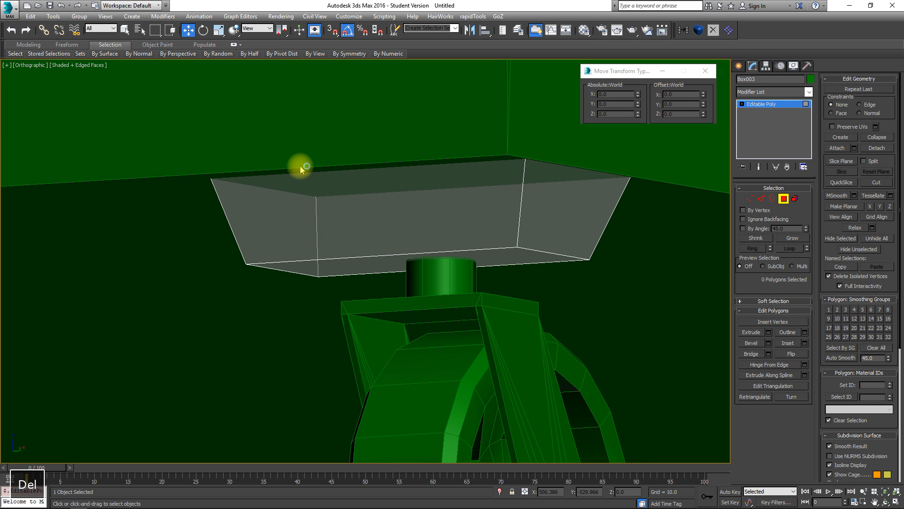
- Turn off see-through display for the mount box and attach the caster's wheel, fork and remaining parts to it
click(785, 198)
middle_drag(485, 238, 425, 168)
scroll(508, 187, down, 4)
middle_drag(514, 230, 471, 163)
middle_drag(385, 156, 497, 250)
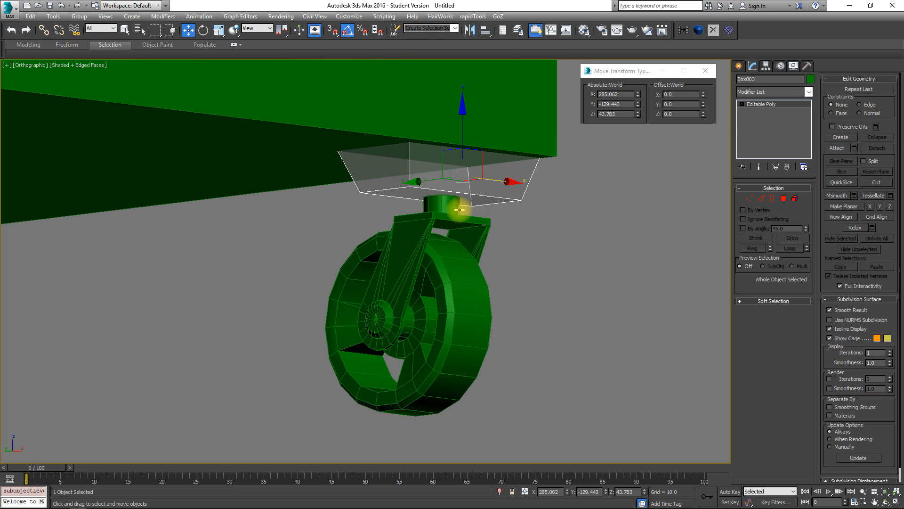
key(alt+x)
click(837, 147)
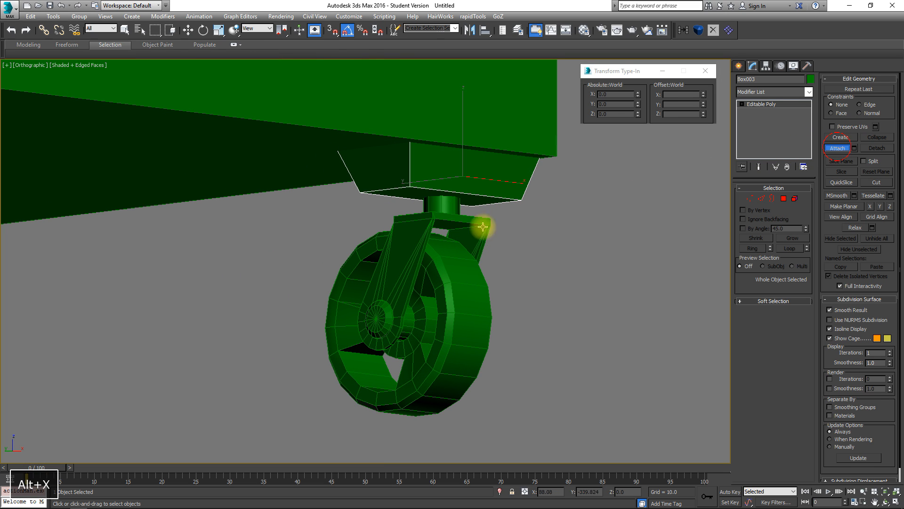
click(430, 269)
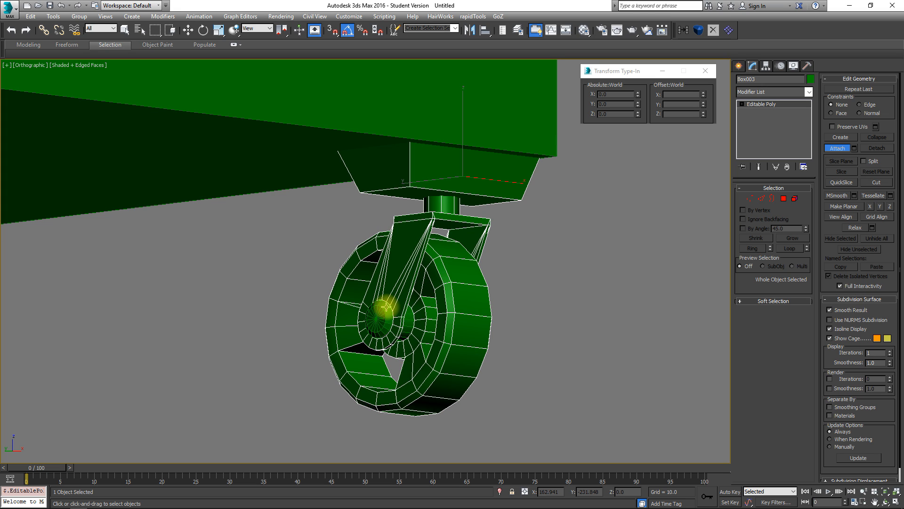
key(w)
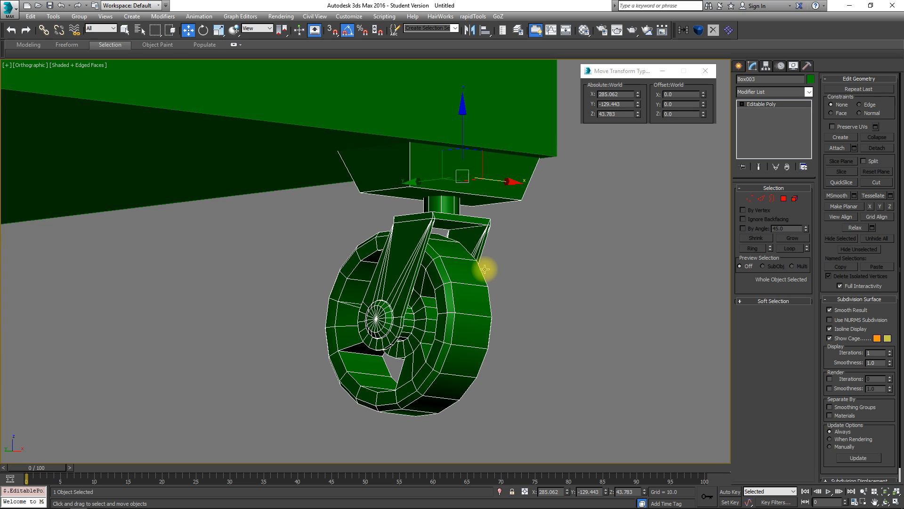
- Clone the caster as one copy over the other reference wheel in the left view and attach the original caster to it
key(l)
scroll(460, 268, down, 8)
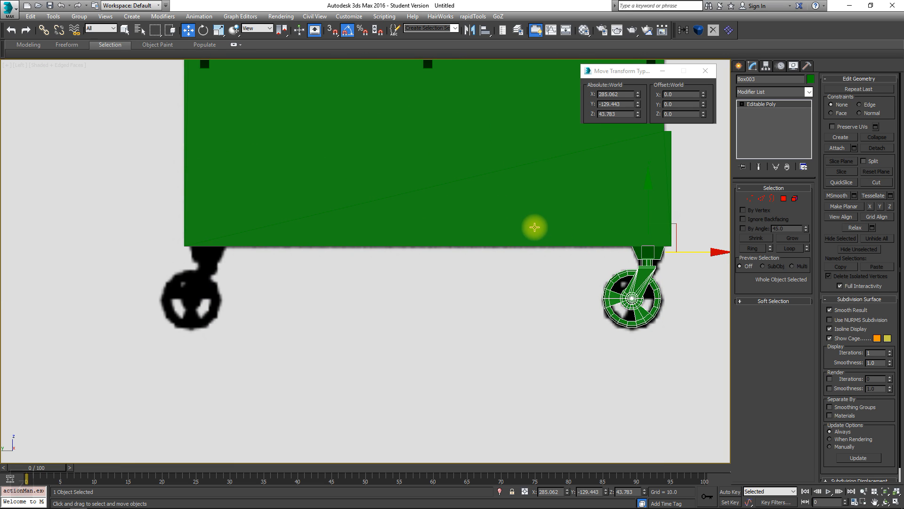
mouse_move(714, 252)
shift+mouse_down()
mouse_move(415, 252)
mouse_move(272, 282)
shift+mouse_up()
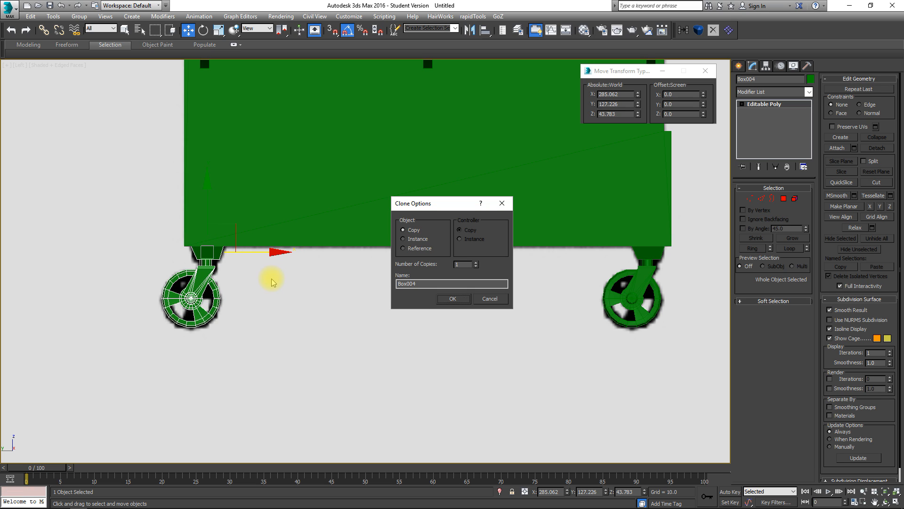
click(453, 299)
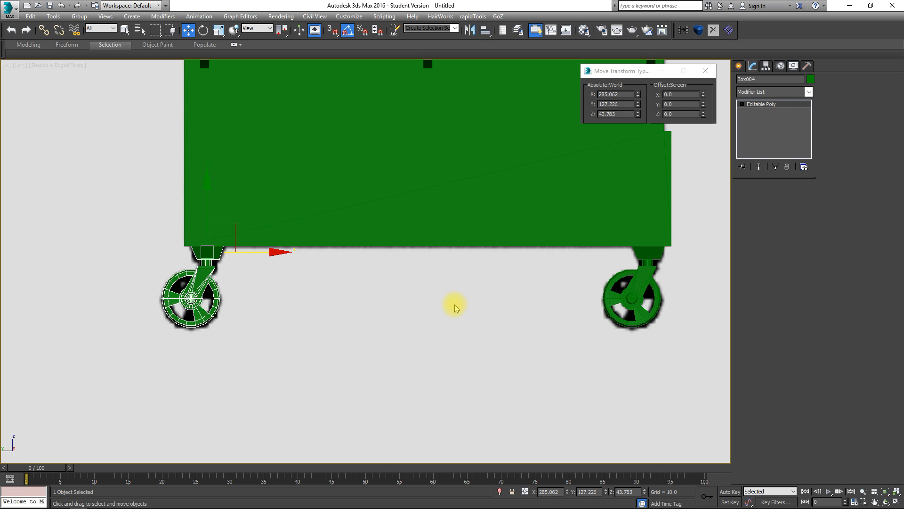
click(842, 148)
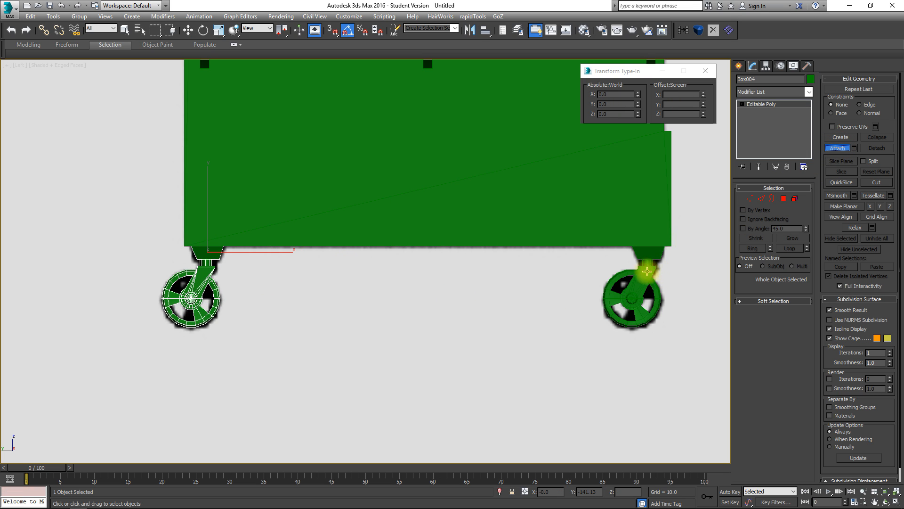
click(648, 265)
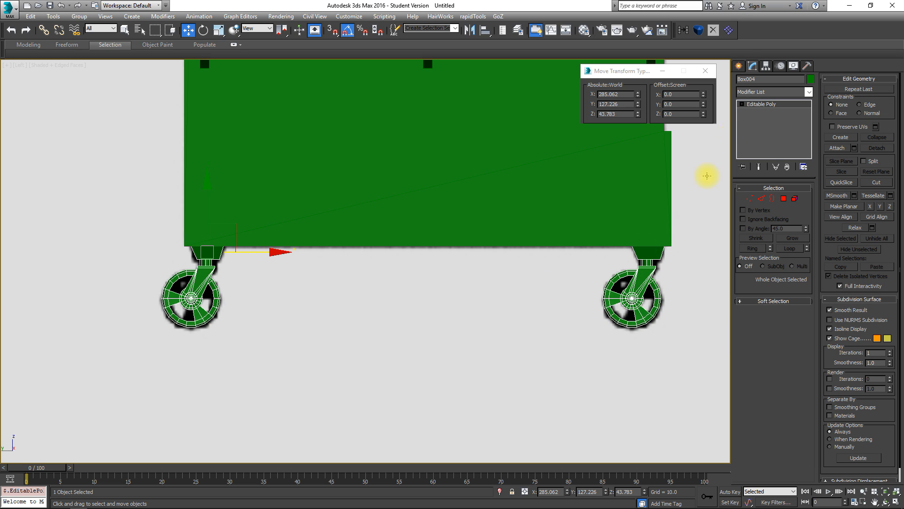
- Move only the caster pair's pivot to the world origin by zeroing its Y and Z coordinates along with X
click(766, 66)
click(774, 125)
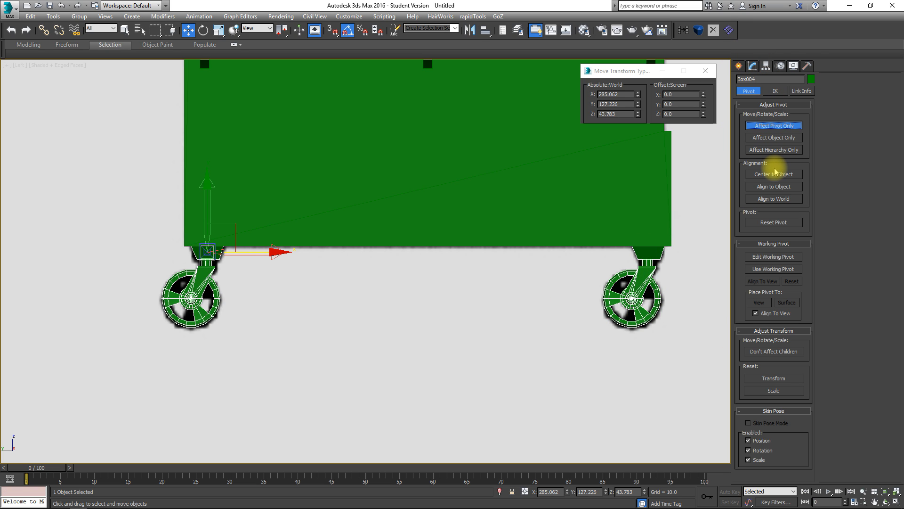
right_click(638, 114)
right_click(638, 103)
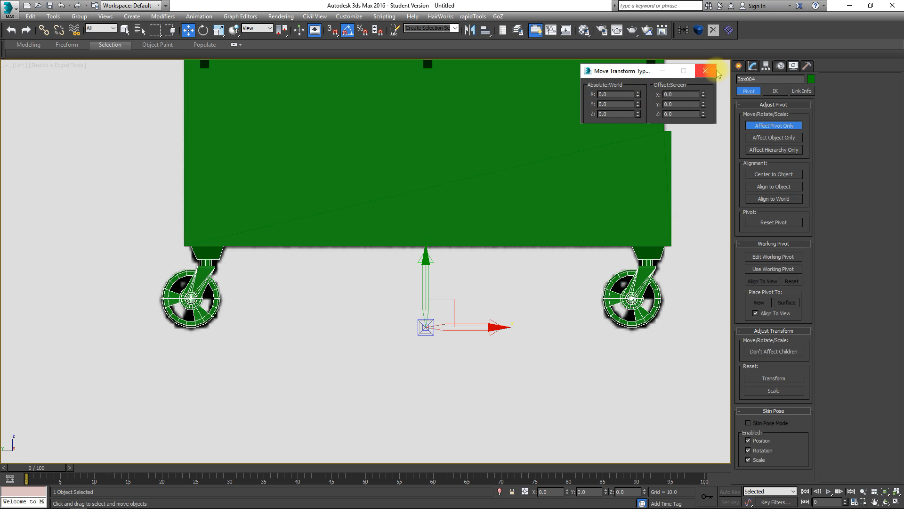
- Try to mirror the caster pair across the X axis with a Symmetry modifier, and remove the modifier
click(753, 66)
click(810, 93)
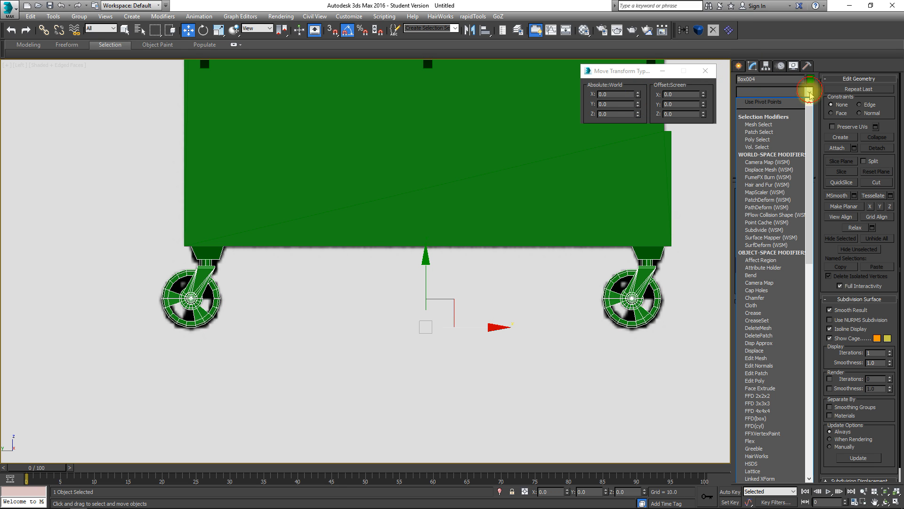
drag(808, 105, 807, 276)
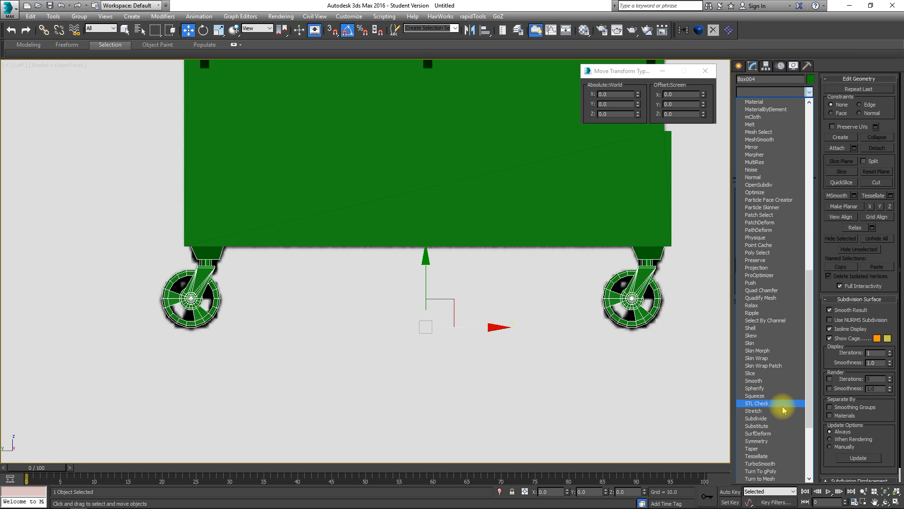
click(756, 441)
middle_drag(477, 307, 237, 231)
key(p)
alt+middle_drag(744, 227, 480, 220)
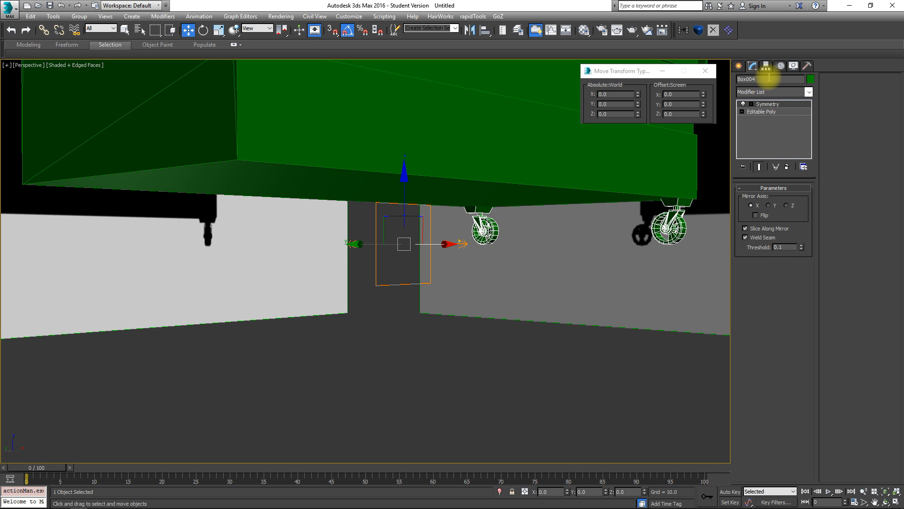
click(790, 166)
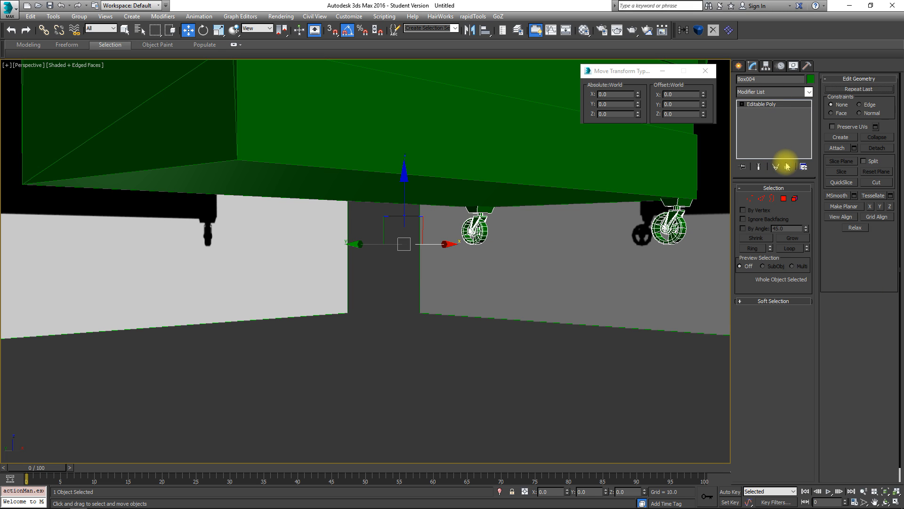
- Apply Reset XForm to the caster pair and convert it back to an Editable Poly
click(807, 66)
right_click(655, 233)
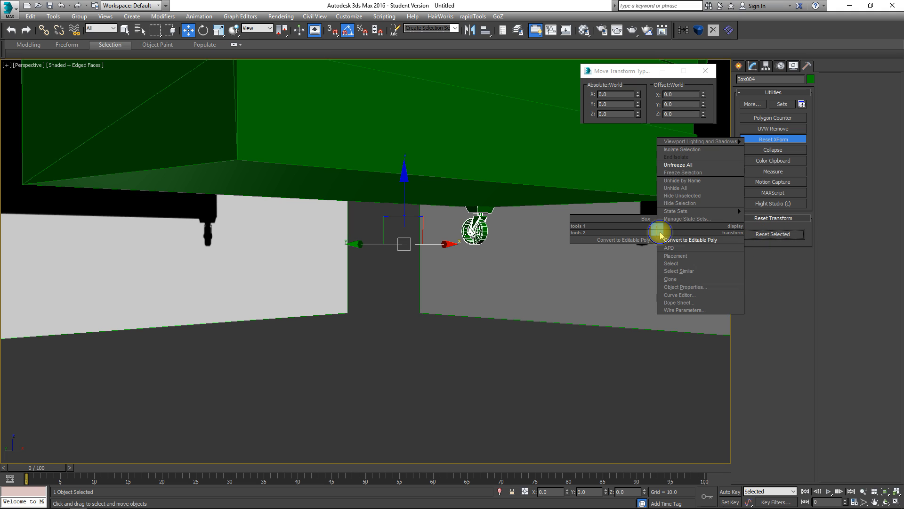
click(667, 235)
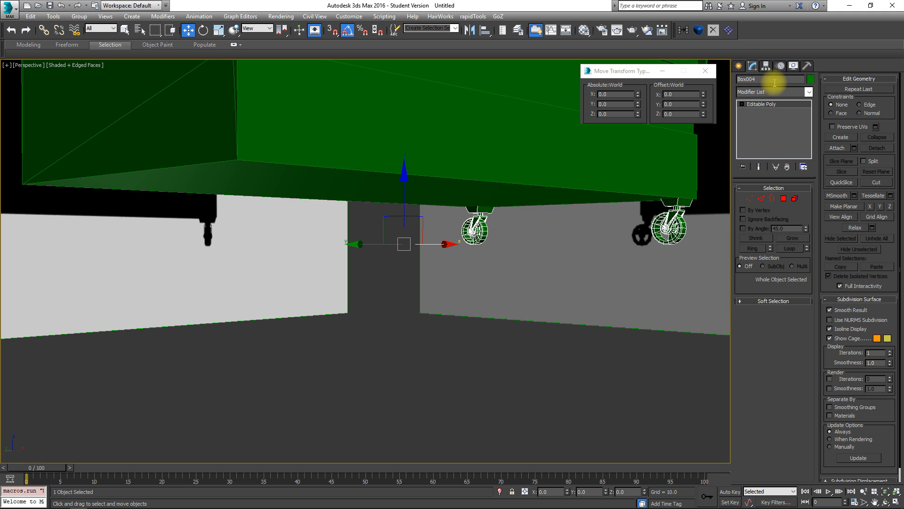
- Mirror the caster pair to the dumpster's other side with an X-axis Symmetry modifier and collapse it into the mesh
click(810, 92)
drag(809, 137, 800, 385)
click(779, 328)
middle_drag(308, 196, 367, 216)
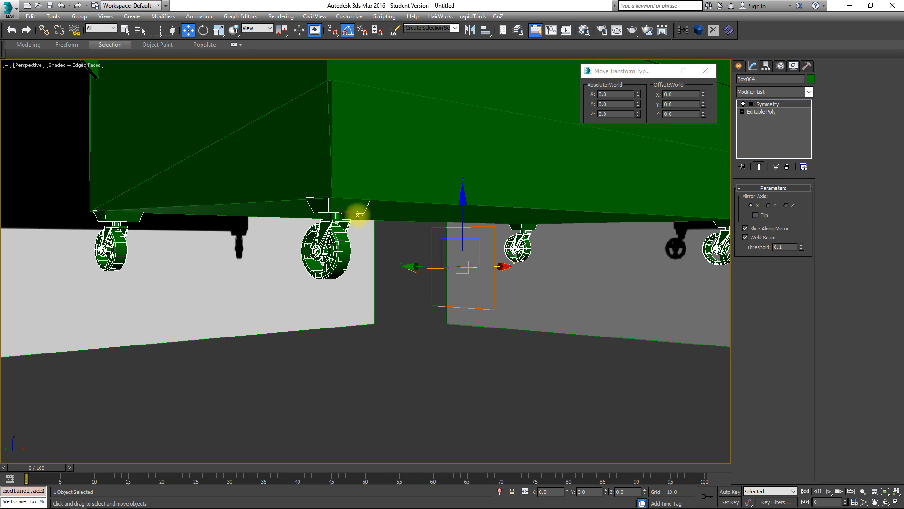
alt+middle_drag(332, 177, 511, 241)
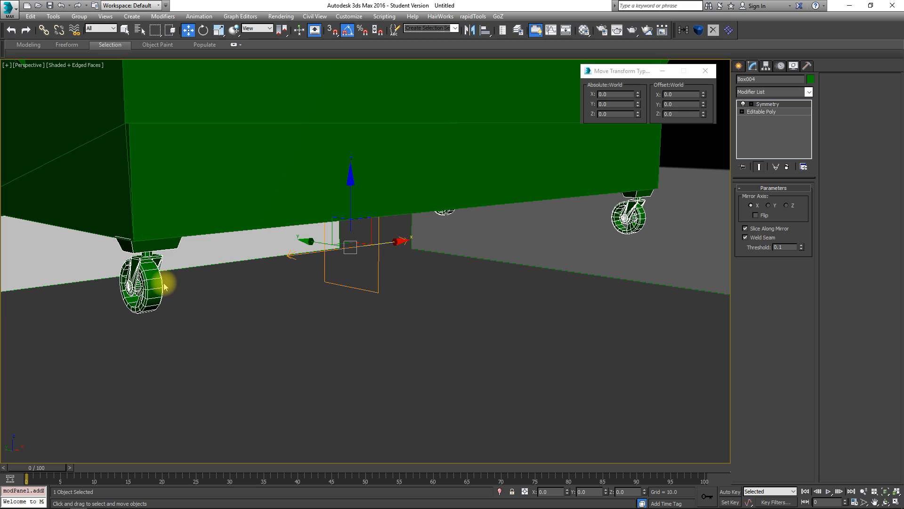
right_click(777, 104)
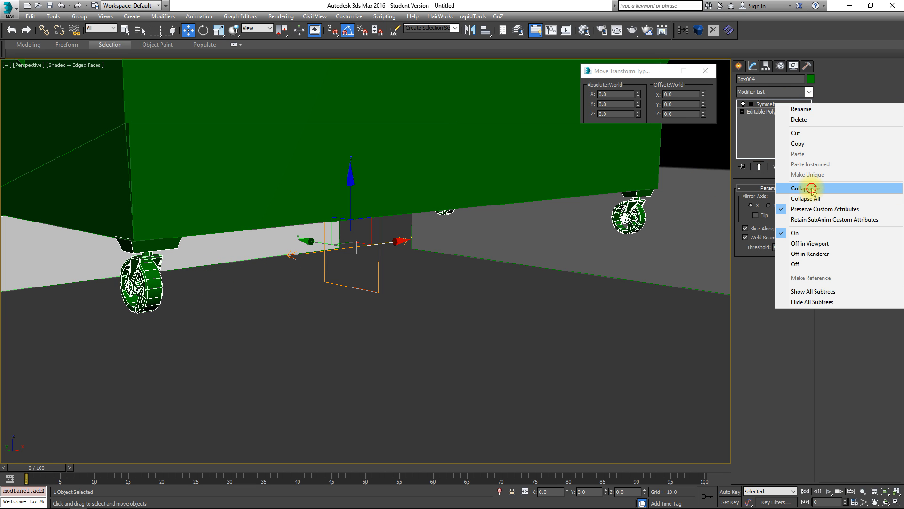
click(812, 189)
middle_drag(573, 206, 521, 284)
scroll(525, 288, down, 5)
alt+middle_drag(529, 173, 484, 170)
middle_drag(283, 126, 563, 228)
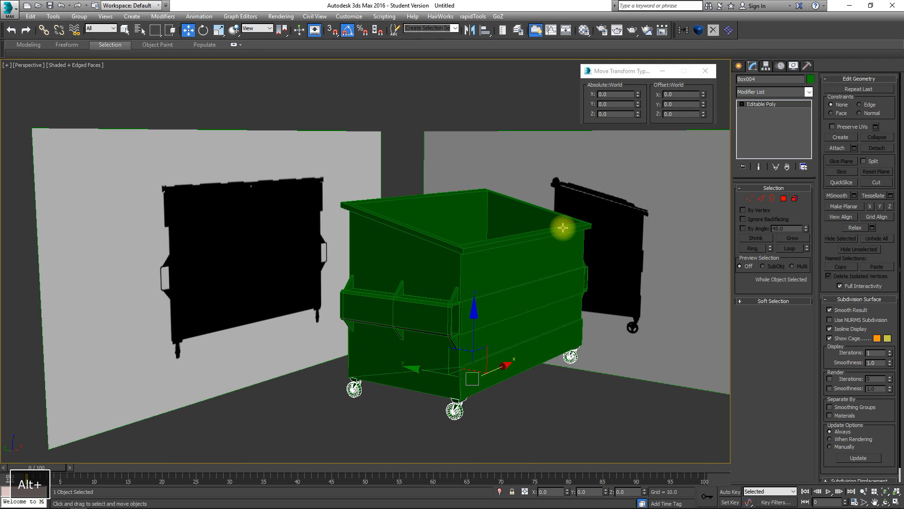
key(l)
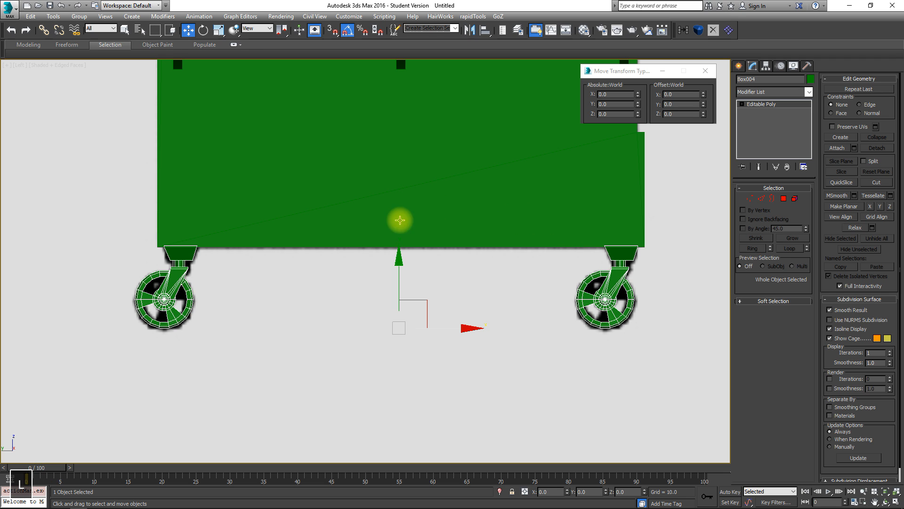
- Examine the hinge rod and its end caps above the dumpster's top edge in the side and front reference images
scroll(232, 165, down, 4)
scroll(329, 249, up, 8)
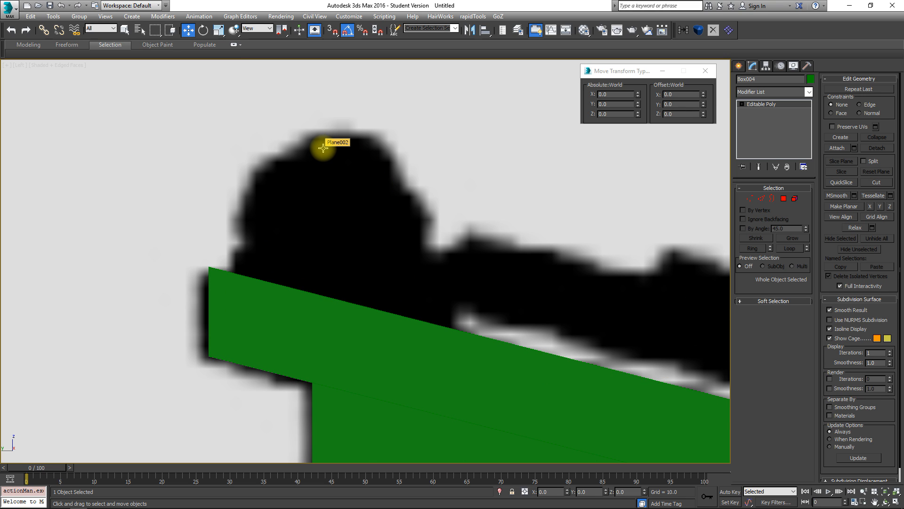
middle_drag(438, 240, 442, 232)
key(z)
key(f)
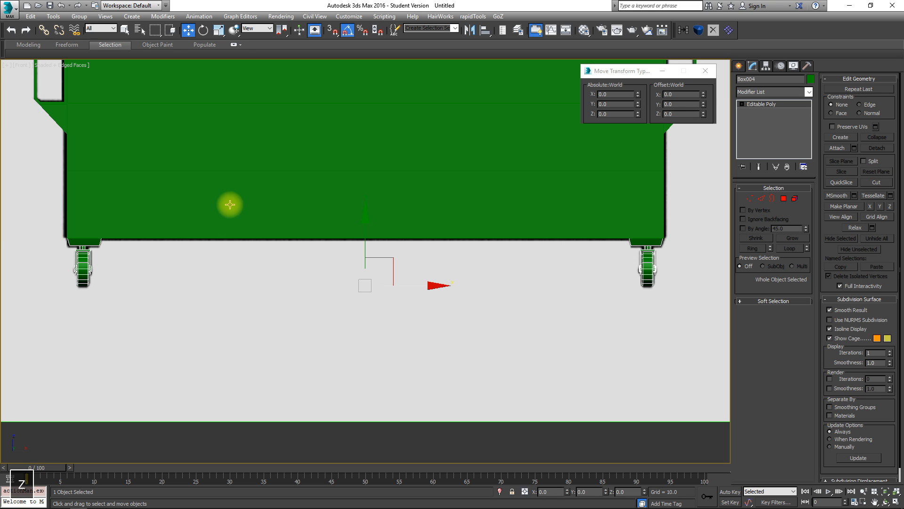
middle_drag(390, 133, 541, 5)
scroll(95, 4, up, 6)
middle_drag(391, 305, 294, 26)
middle_drag(322, 240, 332, 7)
middle_drag(431, 333, 327, 137)
scroll(350, 158, up, 3)
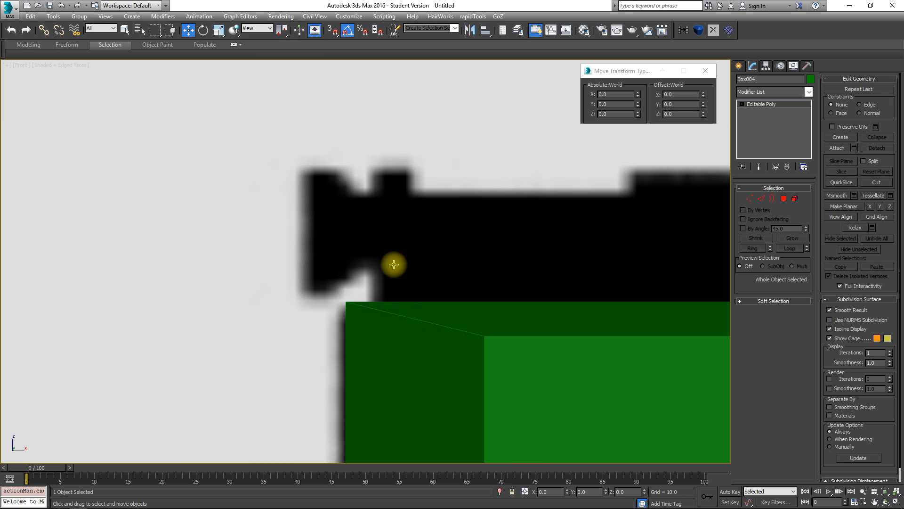
scroll(423, 277, down, 5)
middle_drag(358, 210, 203, 178)
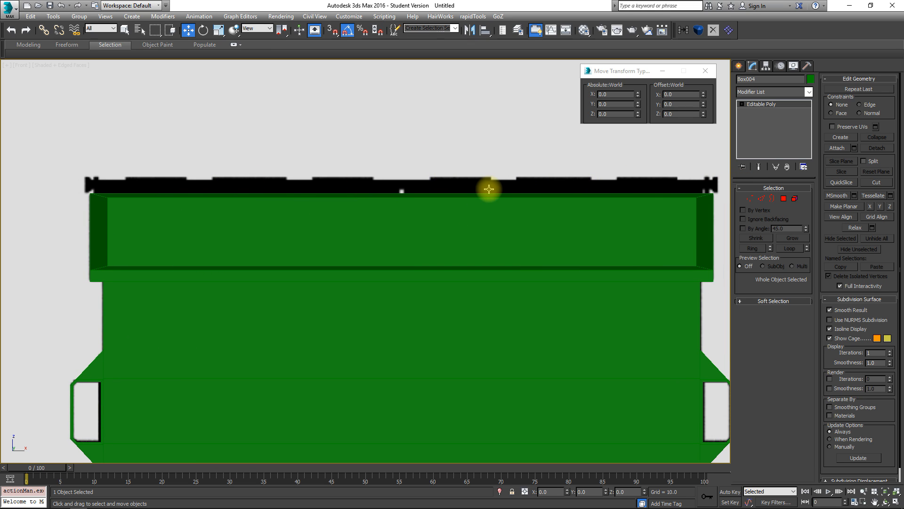
middle_drag(491, 189, 449, 183)
- Draw a cylinder with a radius of about 7.8 and height of about 33 over the round hinge silhouette in the side view
key(l)
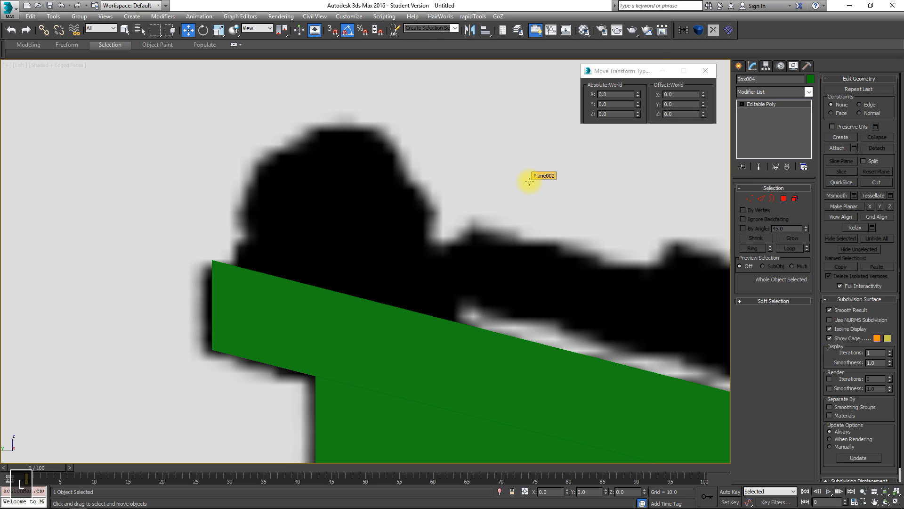
key(z)
middle_drag(381, 169, 425, 372)
scroll(380, 188, down, 5)
scroll(376, 253, up, 6)
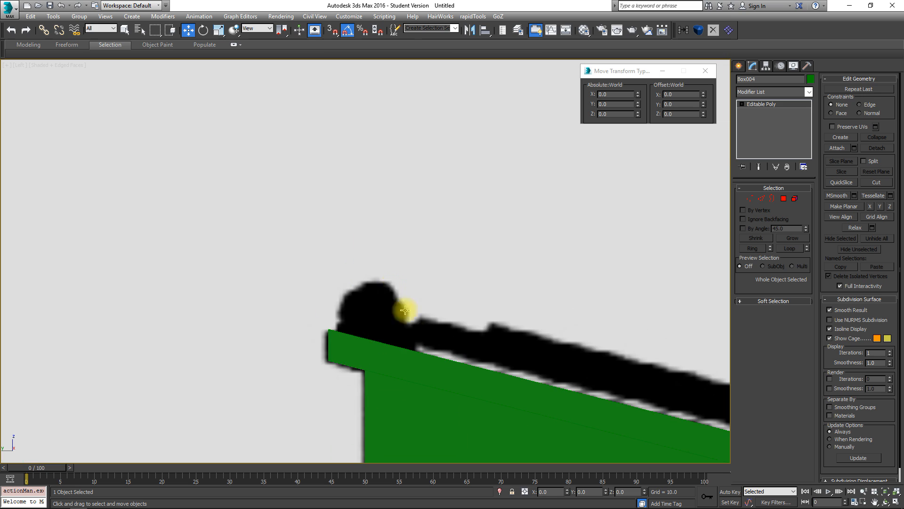
scroll(408, 318, up, 5)
middle_drag(409, 313, 446, 269)
click(738, 65)
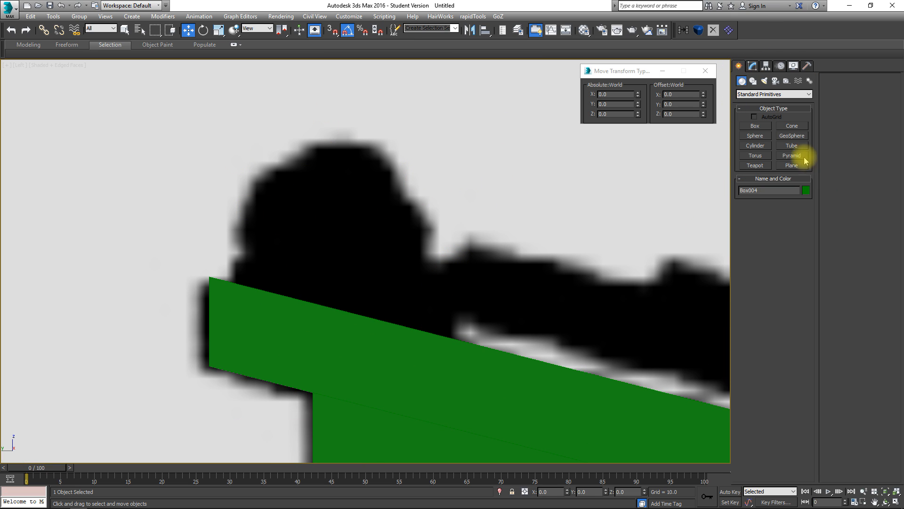
click(755, 146)
drag(331, 216, 363, 267)
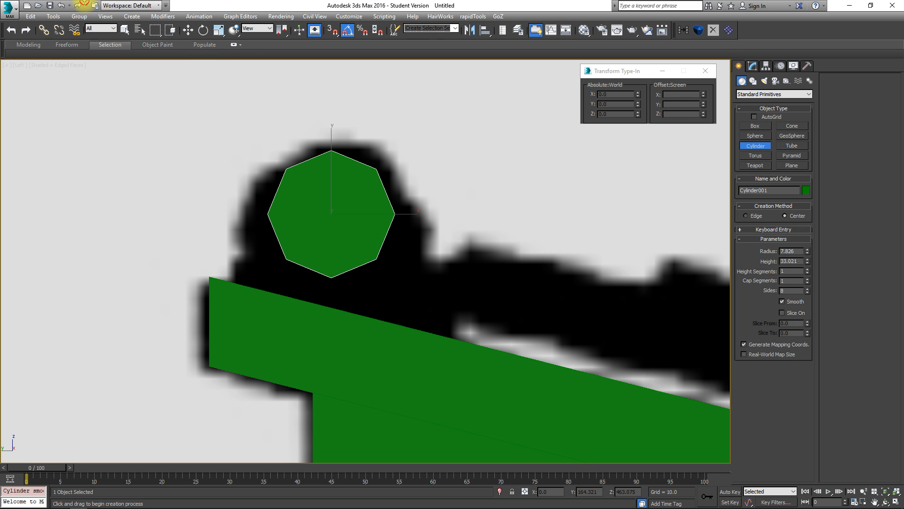
- Set the hinge cylinder to 10 sides and convert it to an Editable Poly
text(12)
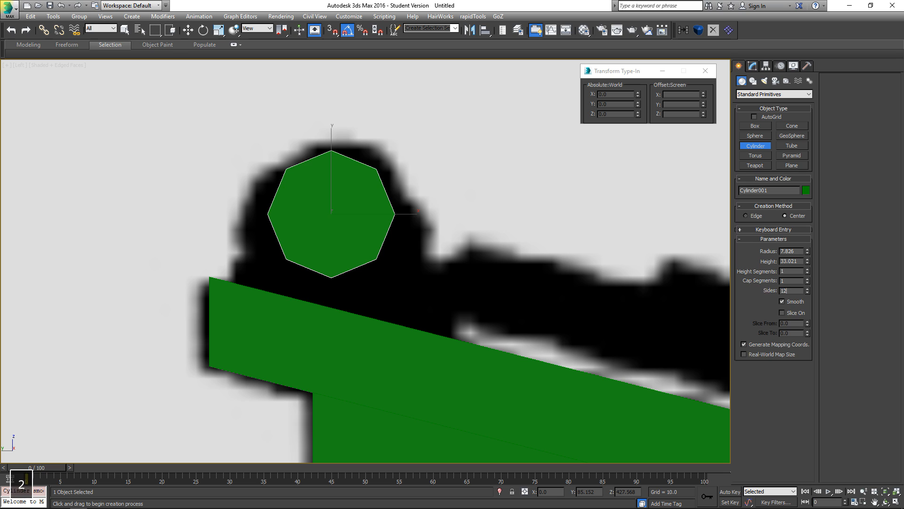
key(Return)
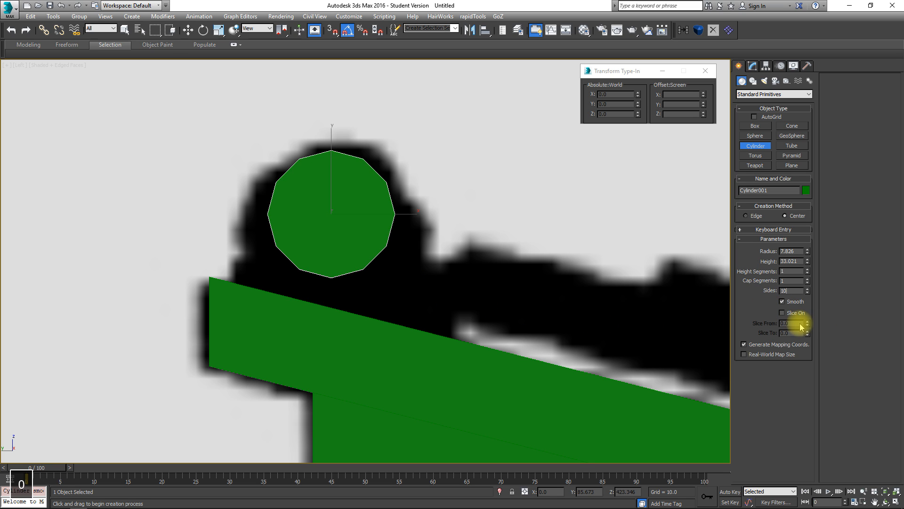
text(10)
key(Return)
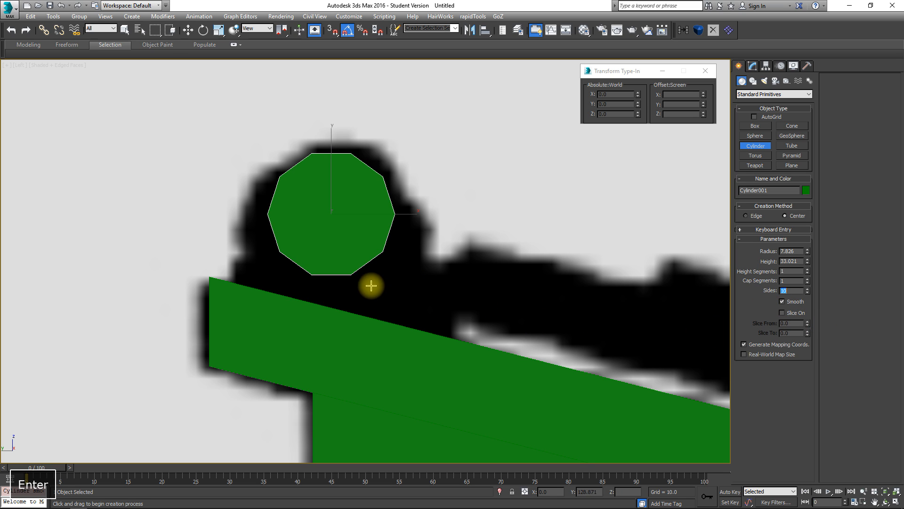
key(w)
right_click(385, 219)
click(400, 227)
- Raise the cylinder to about Z 438.4 and scale it uniformly to about 57% to match the hinge rod in the front reference
key(f)
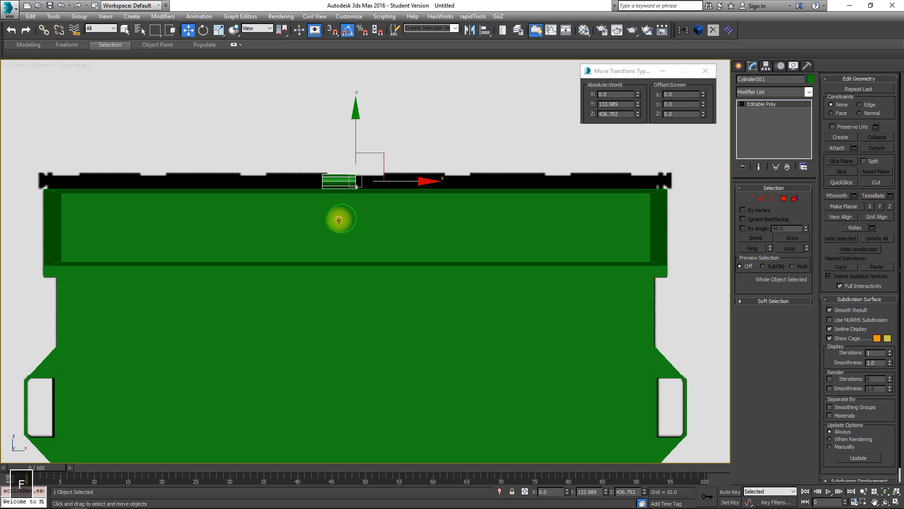
middle_drag(338, 220, 460, 258)
scroll(459, 239, up, 5)
middle_drag(545, 219, 405, 292)
scroll(398, 262, up, 5)
middle_drag(319, 226, 398, 240)
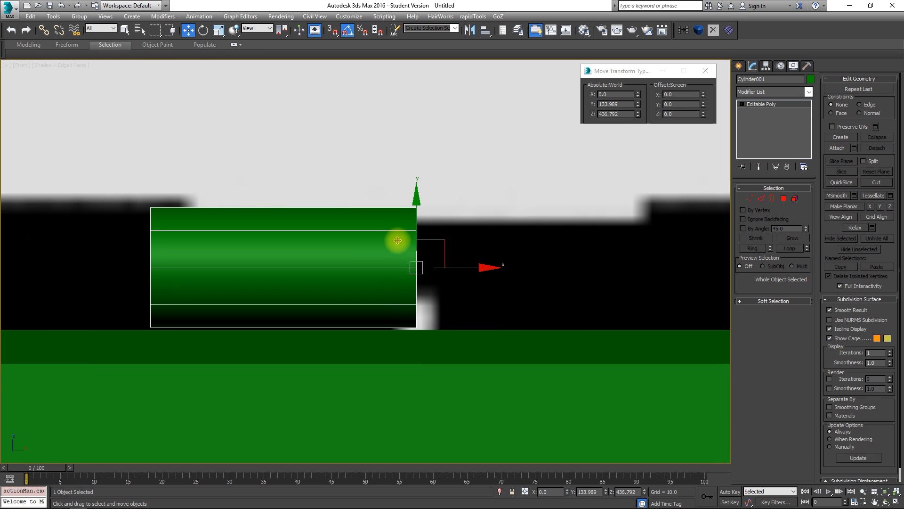
drag(416, 205, 420, 191)
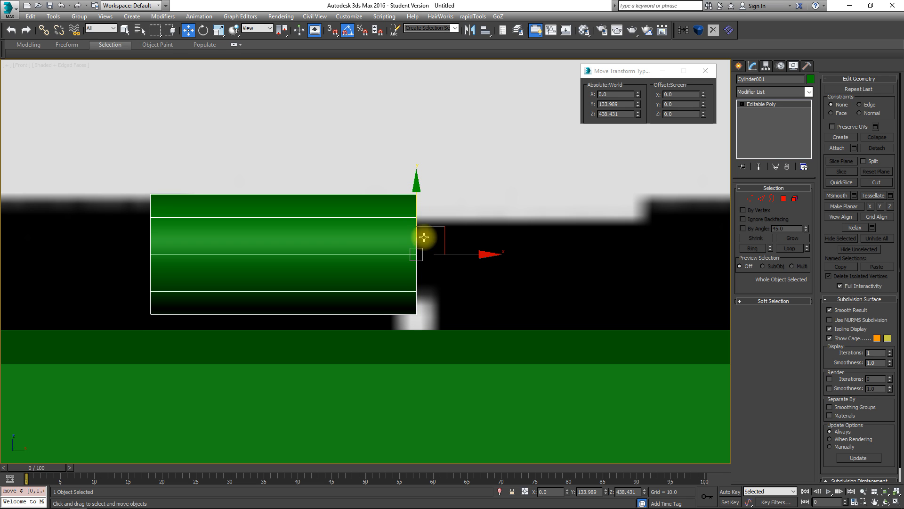
key(r)
drag(422, 234, 429, 270)
- Stretch the cylinder into a long rod by moving its outer end vertices along X to about -308.5, near the reference's end cap
scroll(479, 239, down, 3)
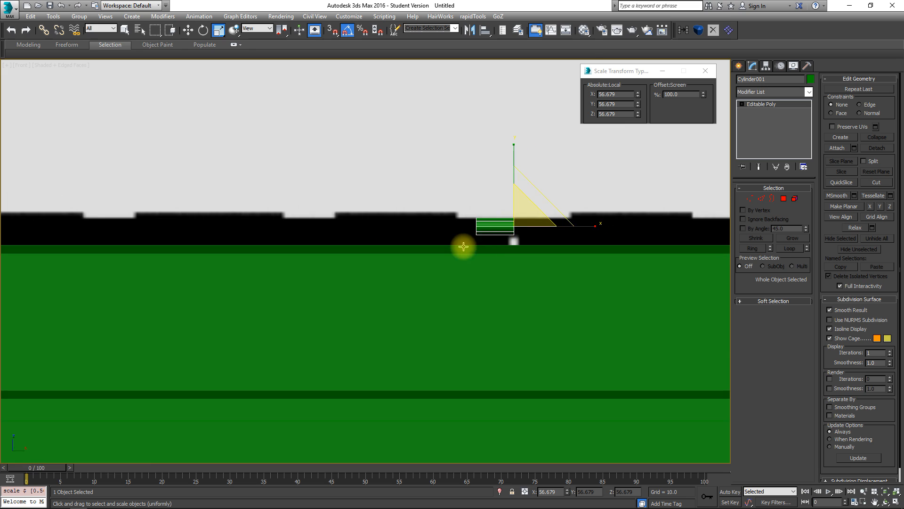
scroll(511, 232, up, 10)
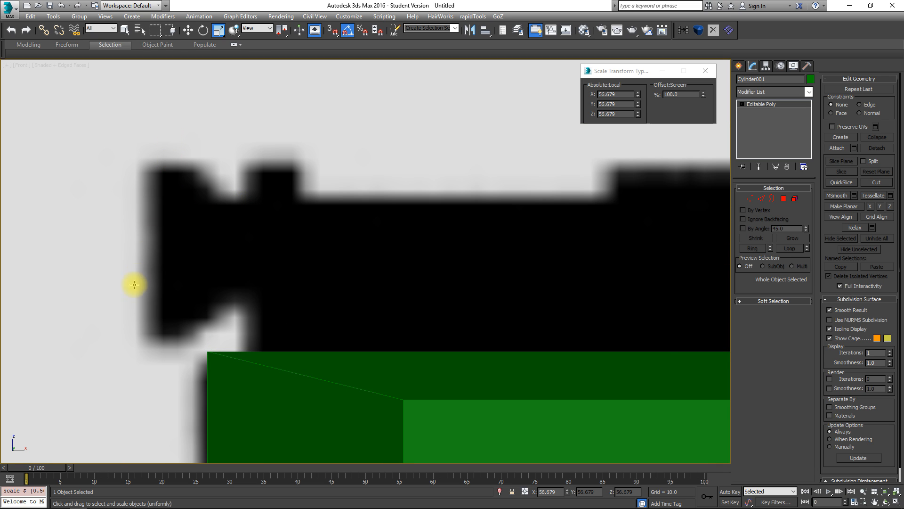
scroll(373, 234, down, 5)
scroll(357, 257, up, 2)
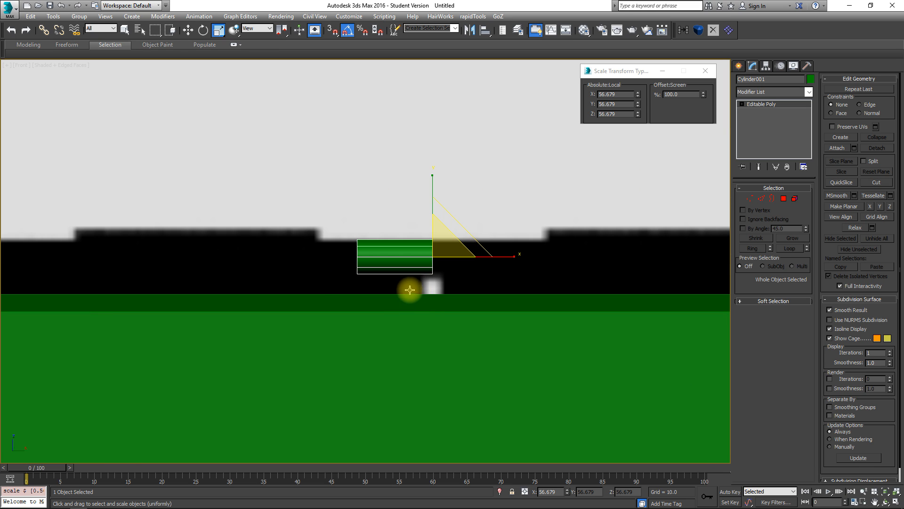
scroll(391, 266, up, 3)
click(749, 199)
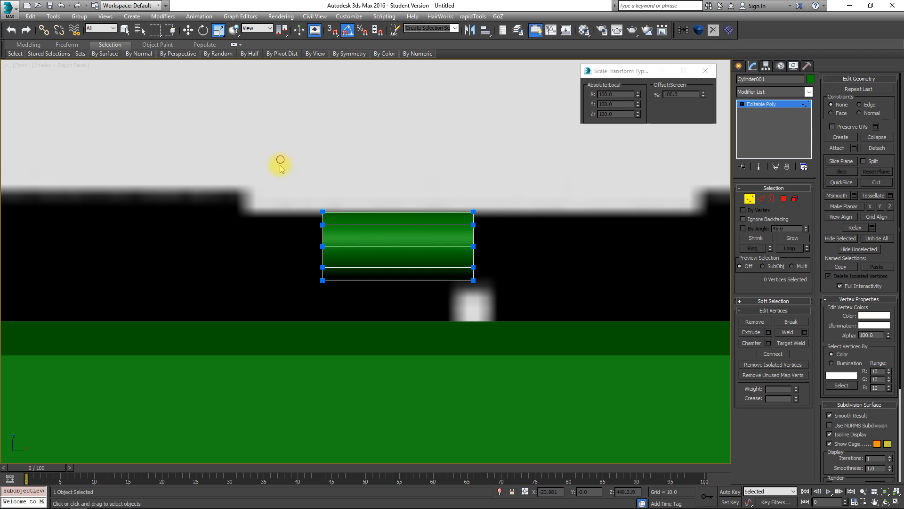
drag(281, 163, 341, 290)
scroll(424, 242, down, 5)
middle_drag(494, 266, 573, 261)
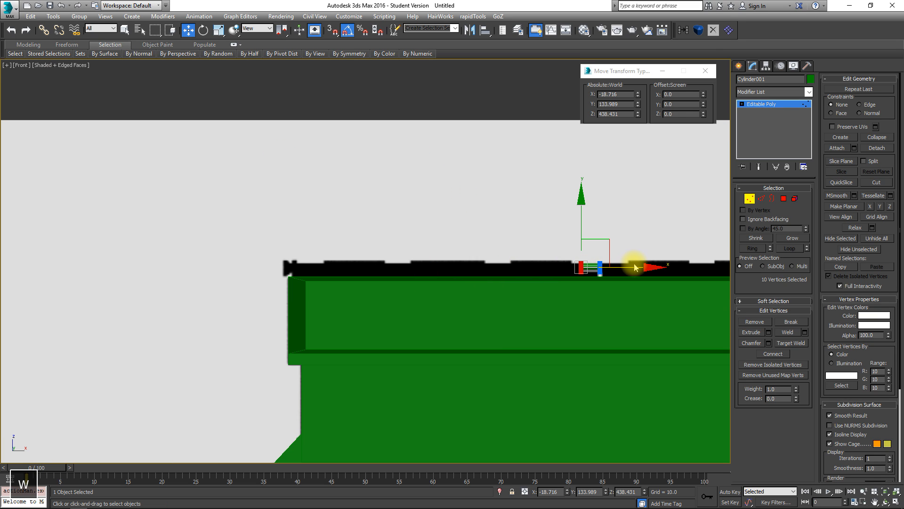
drag(646, 265, 351, 265)
key(z)
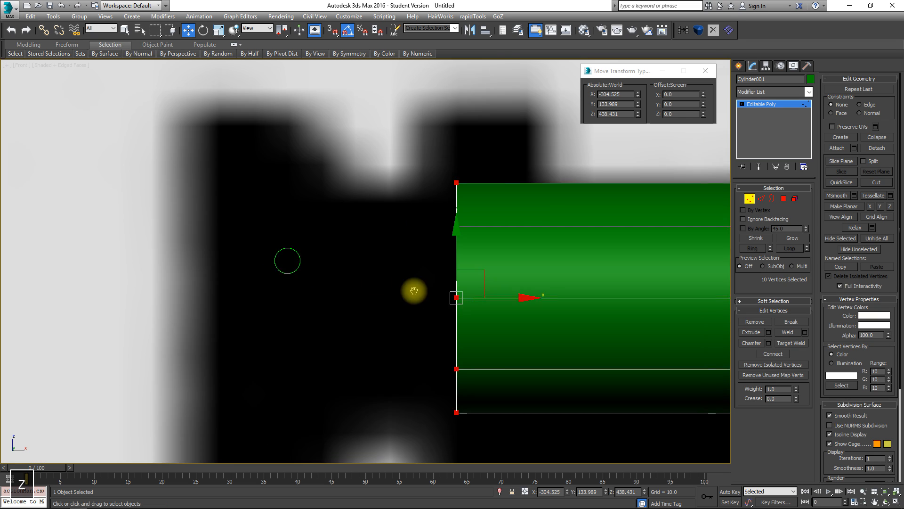
drag(535, 297, 514, 309)
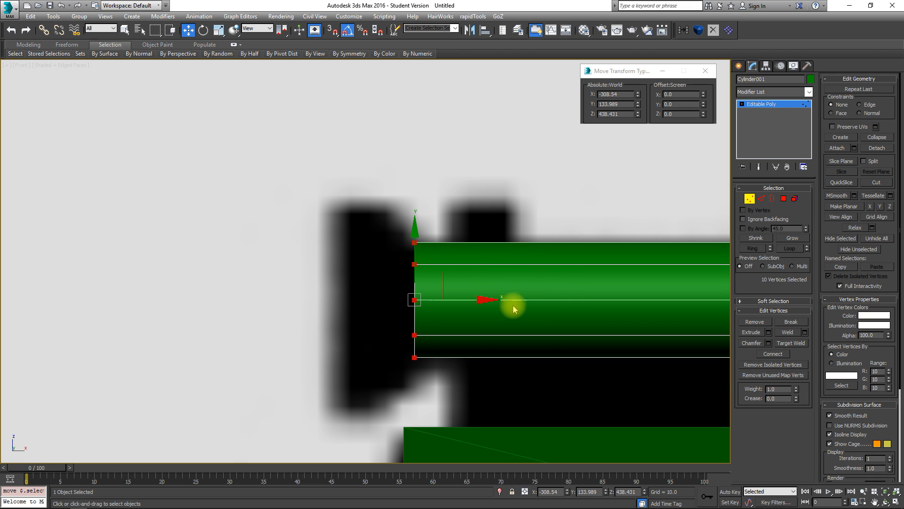
- Bevel the rod's outer end polygon with a height of about 3.6 and an outline of about 4.19 to flare it
click(784, 200)
drag(409, 193, 436, 391)
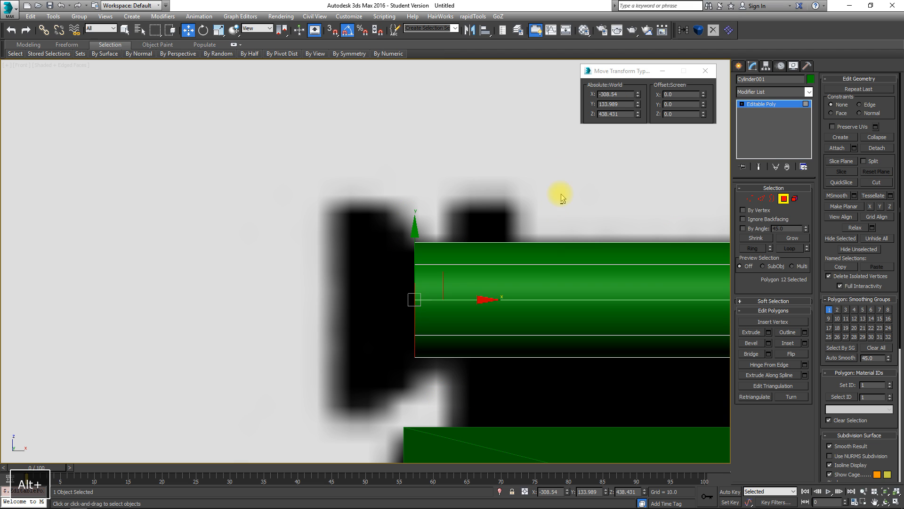
click(769, 343)
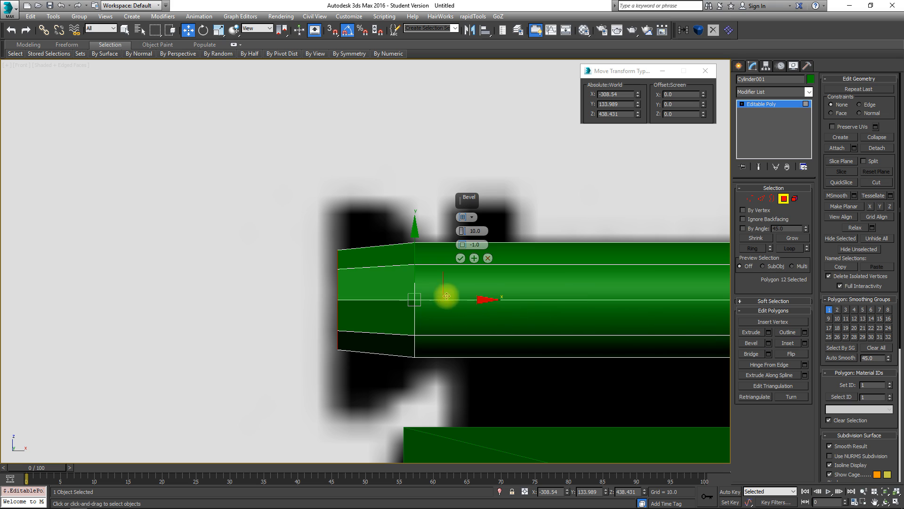
drag(463, 232, 464, 177)
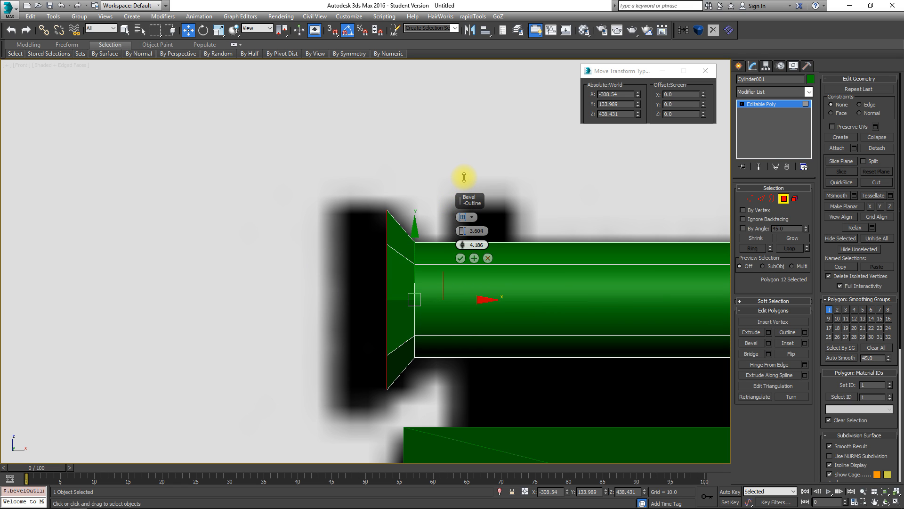
click(474, 258)
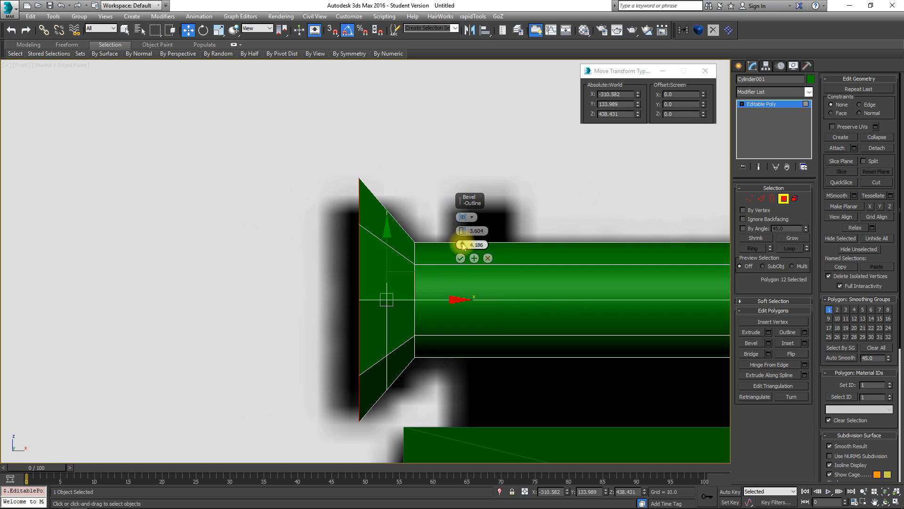
- Bevel the flared end again with a height of about 6.3 and zero outline to form the straight end cap
right_click(462, 245)
drag(462, 230, 462, 196)
alt+middle_drag(424, 299, 385, 296)
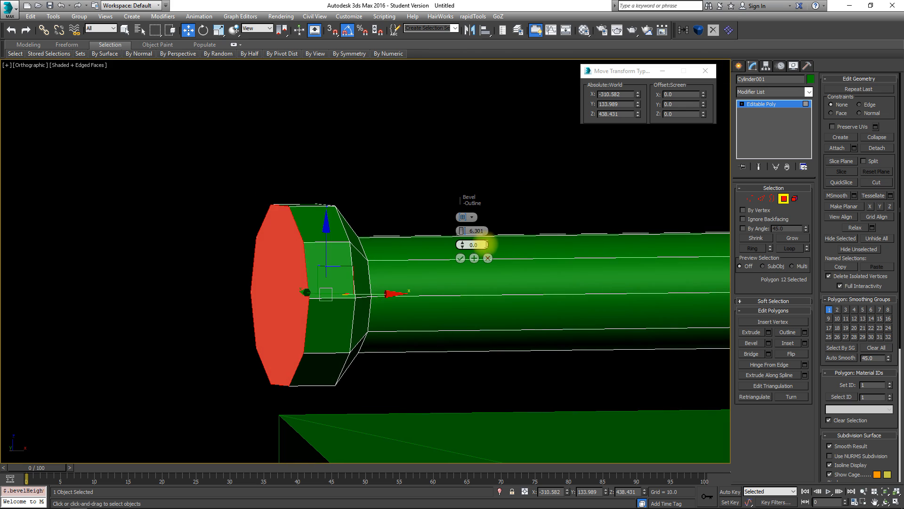
click(474, 258)
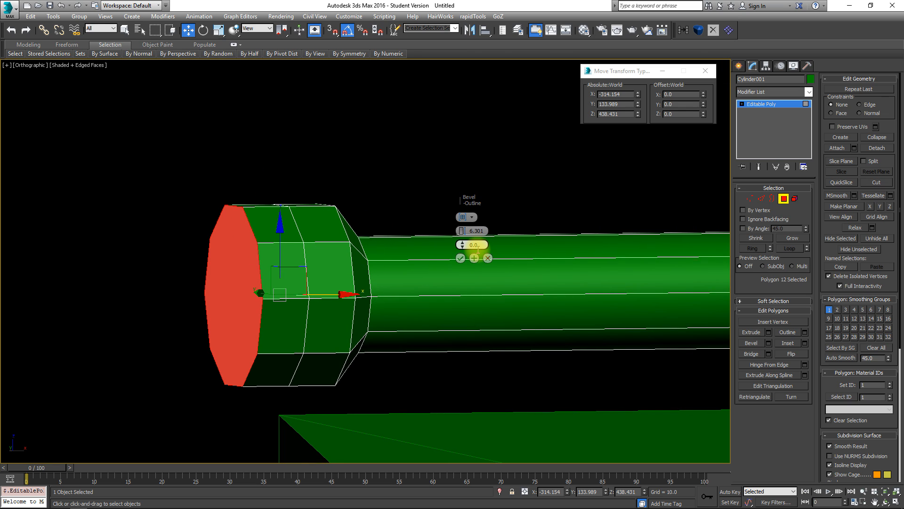
- Inset the end cap's face with a zero-height bevel and an outline of about -4.56, and collapse the inner polygon to a point
right_click(463, 232)
drag(462, 244, 467, 280)
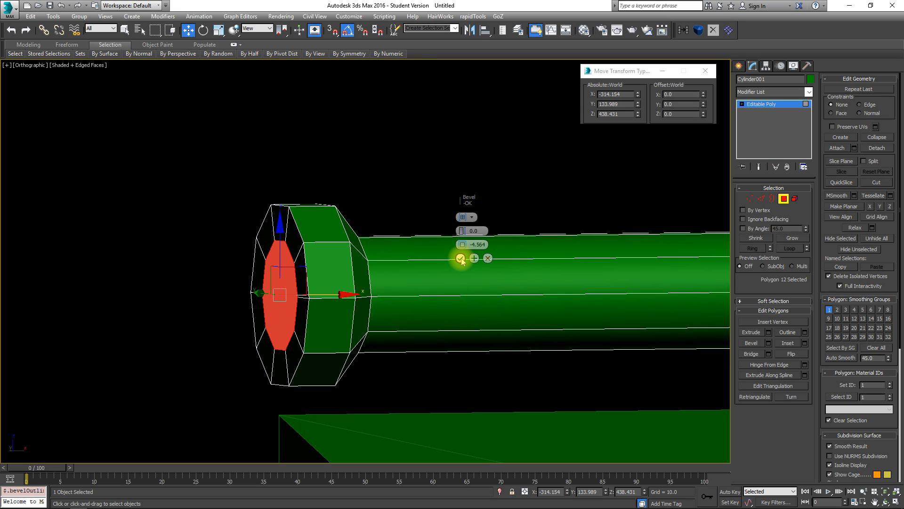
click(460, 258)
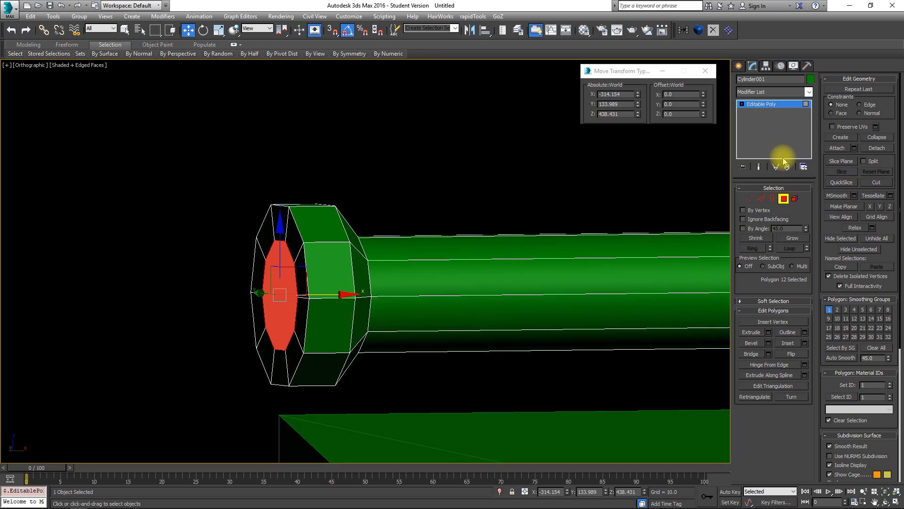
click(877, 138)
- Delete the polygon closing the rod's inner end at the dumpster's centre and leave polygon editing
scroll(222, 295, down, 10)
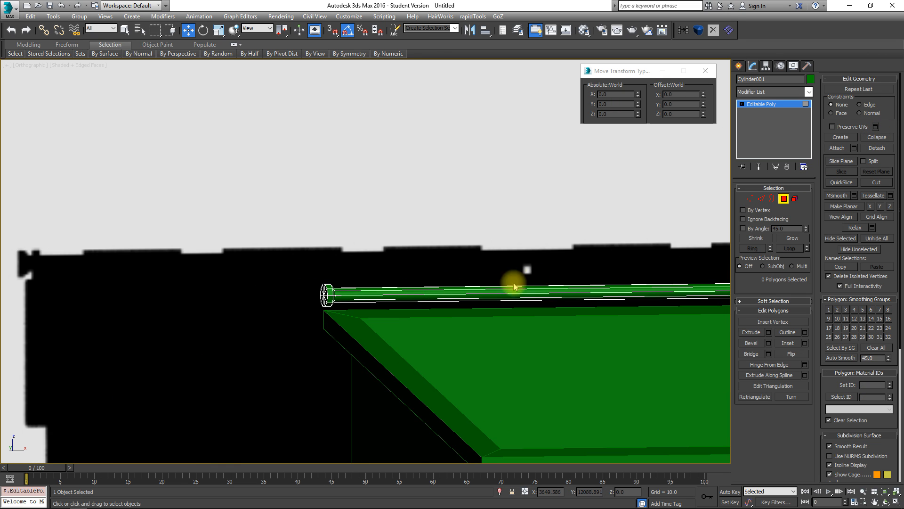
alt+middle_drag(583, 268, 384, 284)
drag(515, 258, 410, 344)
alt+drag(387, 224, 440, 326)
key(z)
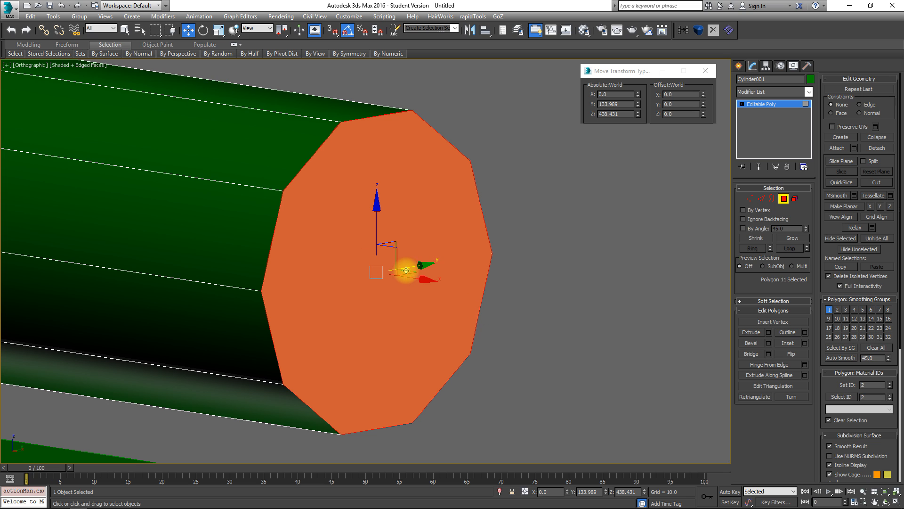
key(Delete)
alt+middle_drag(370, 288, 468, 298)
click(784, 199)
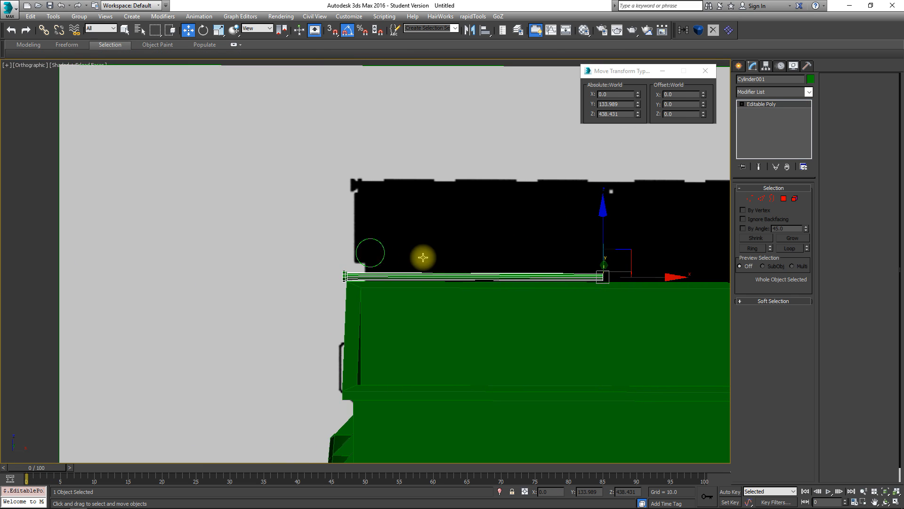
- Select the rod's lengthwise edges and connect them with a new edge loop halfway along the rod
scroll(295, 260, up, 3)
scroll(465, 354, down, 3)
scroll(471, 259, up, 3)
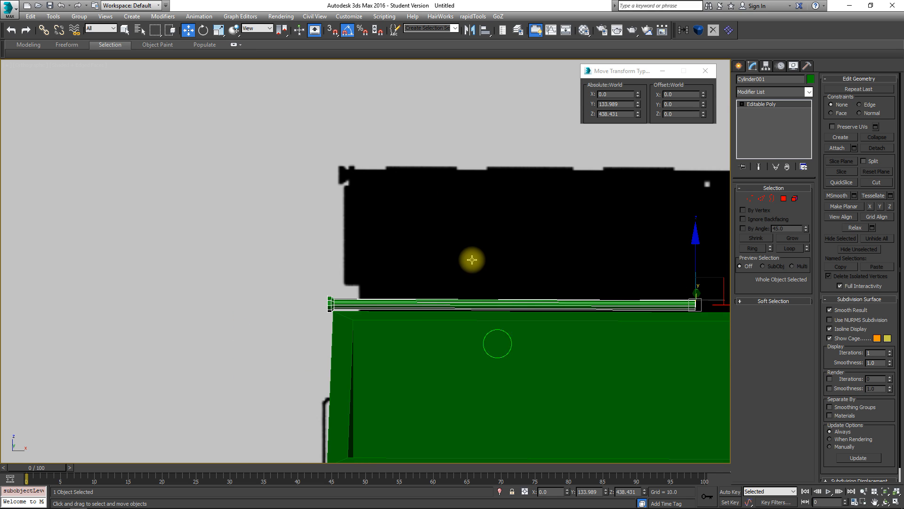
click(760, 199)
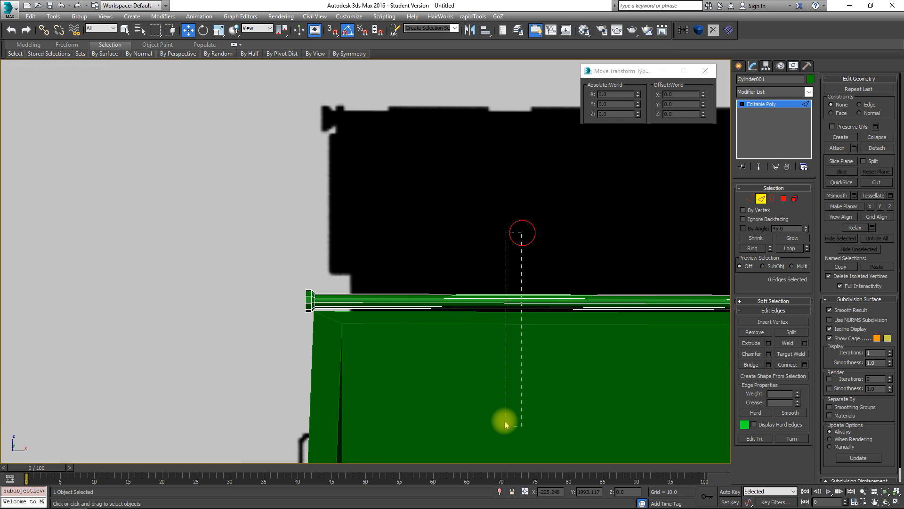
click(790, 365)
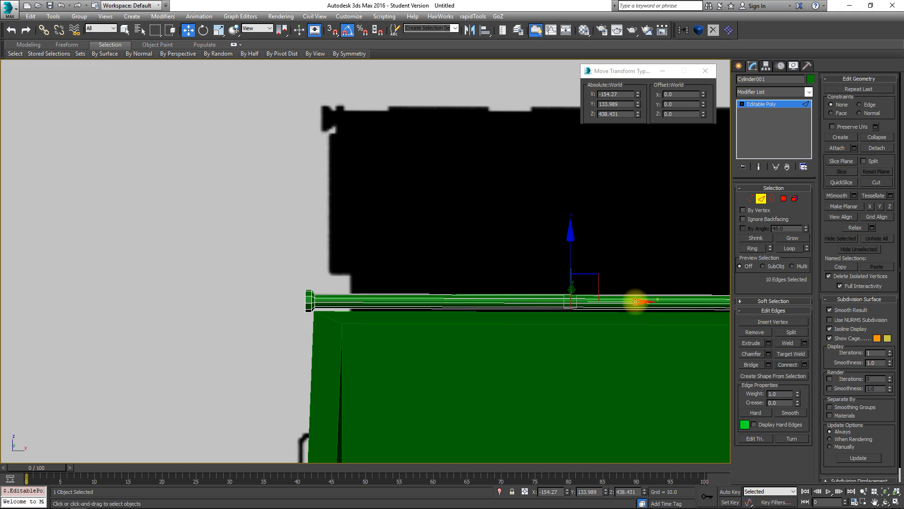
- Move the rod's new edge loop along X to about -303.7, beside the flared end cap
key(f)
scroll(633, 343, up, 5)
scroll(616, 323, down, 2)
drag(631, 326, 144, 340)
middle_drag(123, 331, 451, 326)
scroll(449, 337, up, 5)
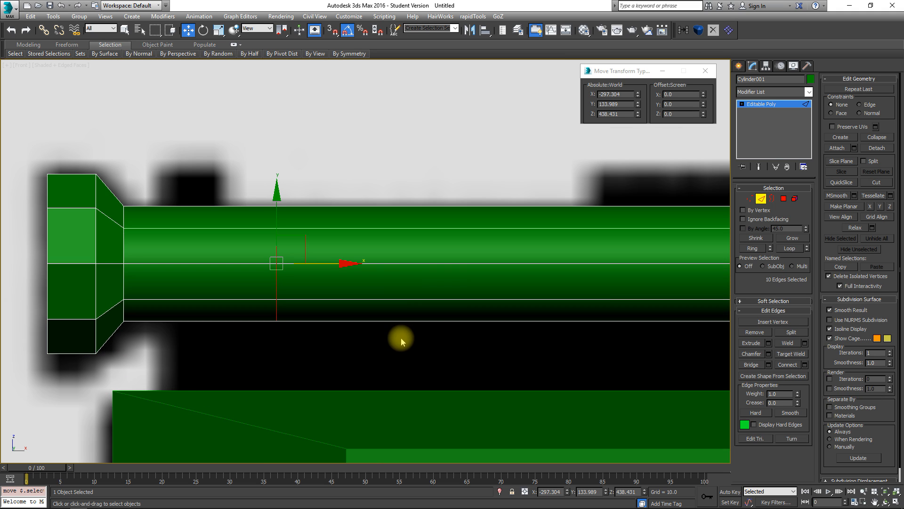
middle_drag(402, 341, 555, 332)
drag(487, 258, 400, 281)
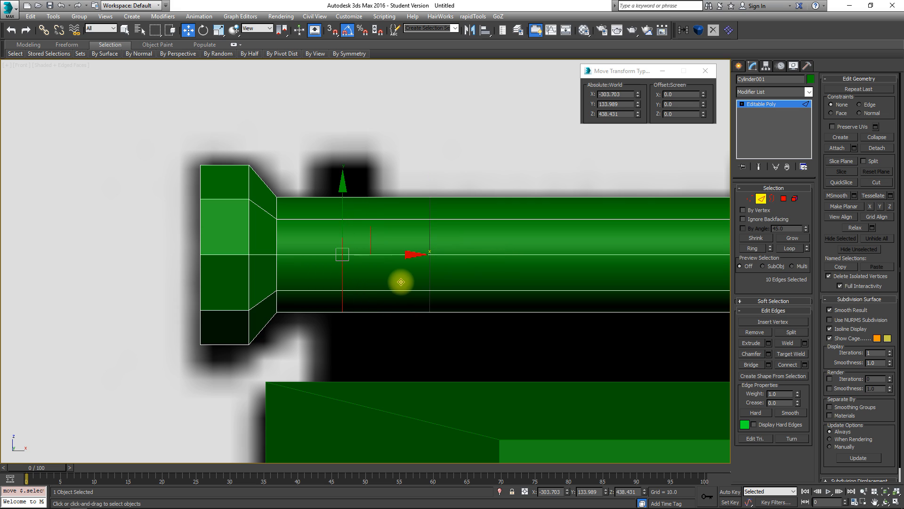
- Chamfer the edge loop by about 3.56 to form a narrow band matching the reference bracket's width
click(769, 354)
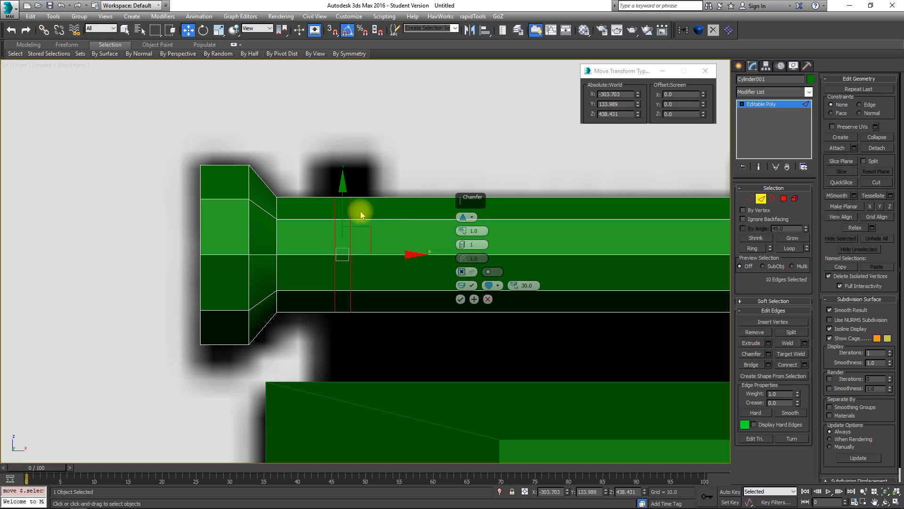
drag(463, 231, 463, 202)
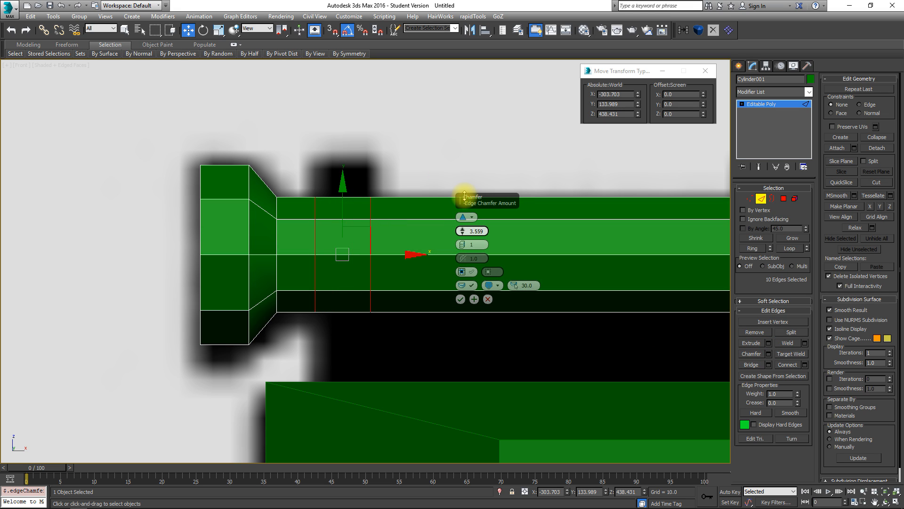
click(466, 300)
- Select the ring of polygons in the chamfered band and clone it, slightly enlarged, to a new object
click(783, 199)
double_click(347, 289)
middle_drag(381, 327, 477, 288)
scroll(367, 345, down, 4)
scroll(368, 343, up, 10)
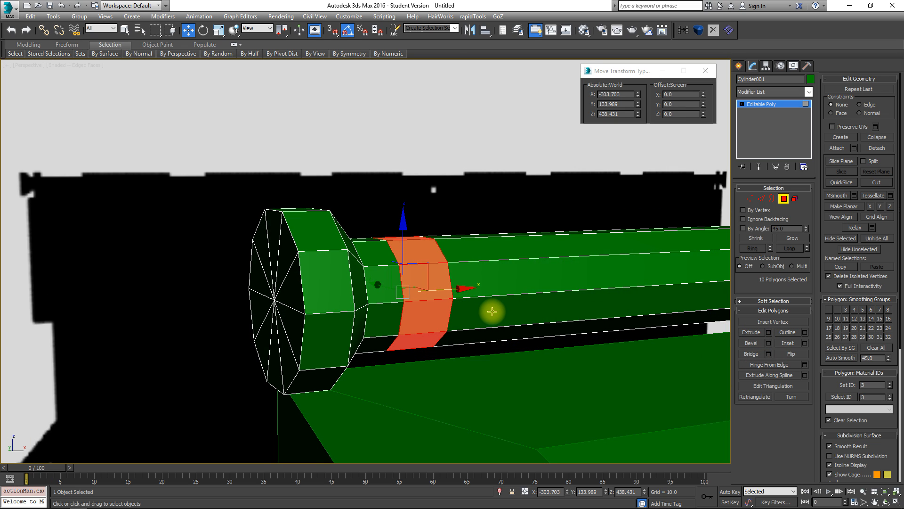
key(r)
shift+drag(415, 264, 419, 267)
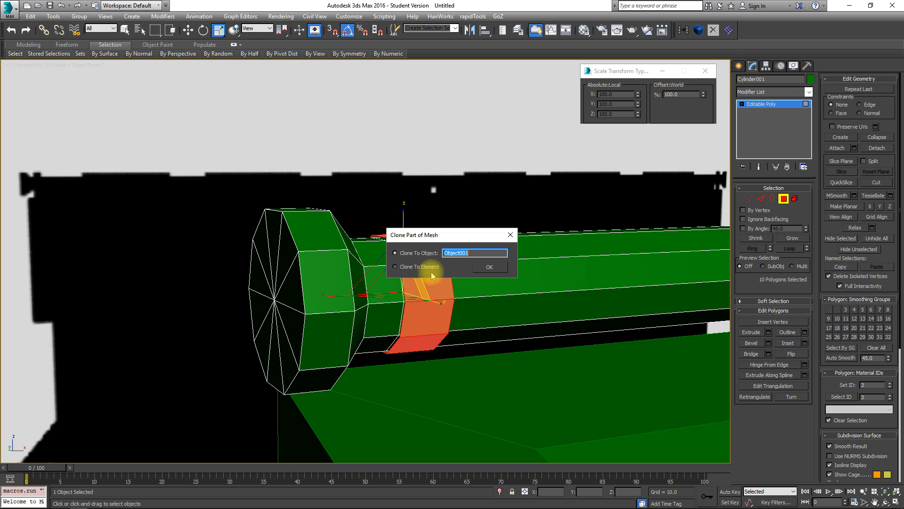
click(502, 271)
click(784, 198)
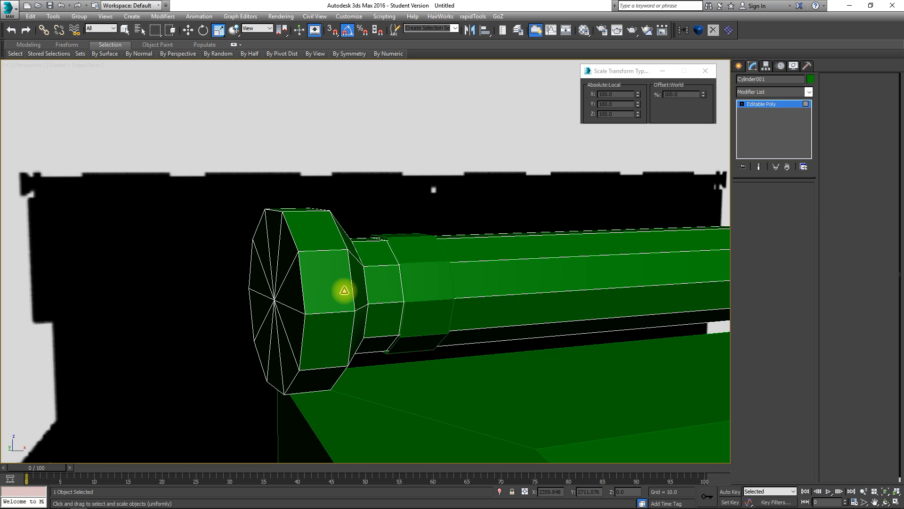
- Select all polygons of the cloned ring and extrude them outward along local normals by about 5.44
click(405, 250)
key(f)
key(z)
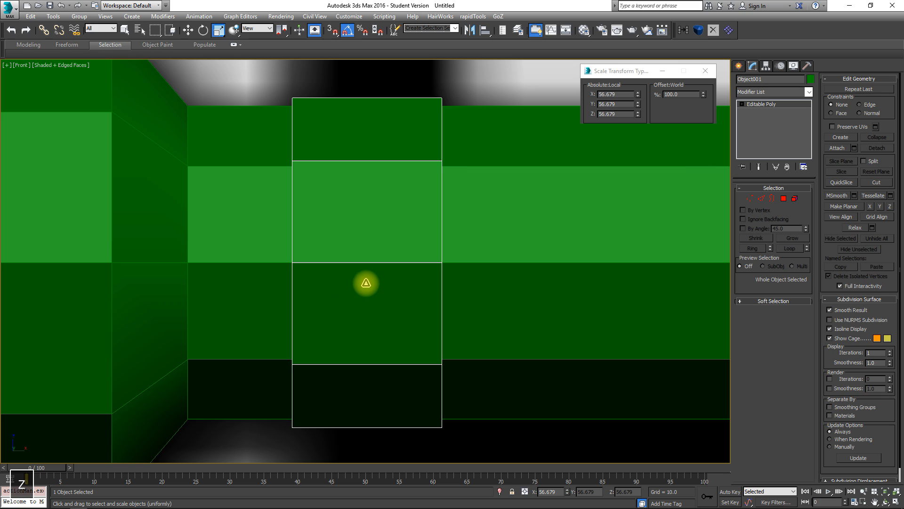
scroll(361, 284, down, 3)
middle_drag(361, 285, 390, 334)
click(783, 198)
drag(377, 181, 471, 415)
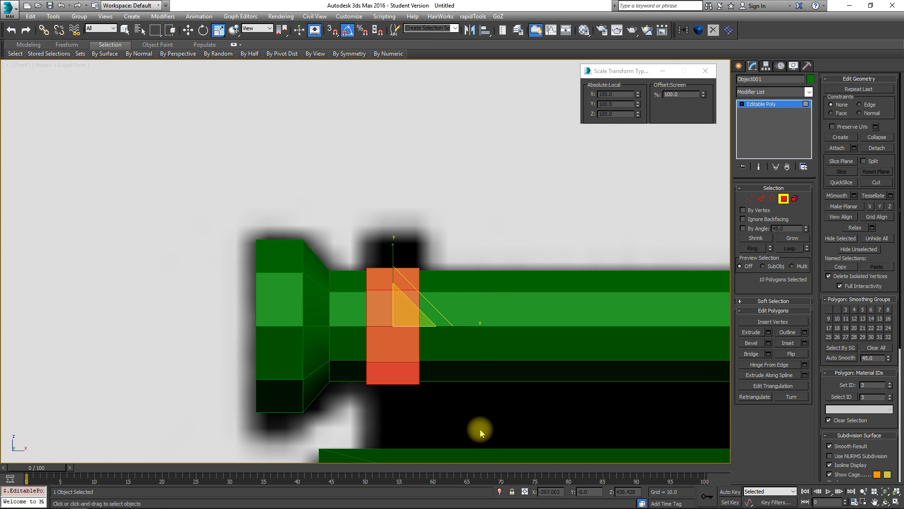
click(768, 332)
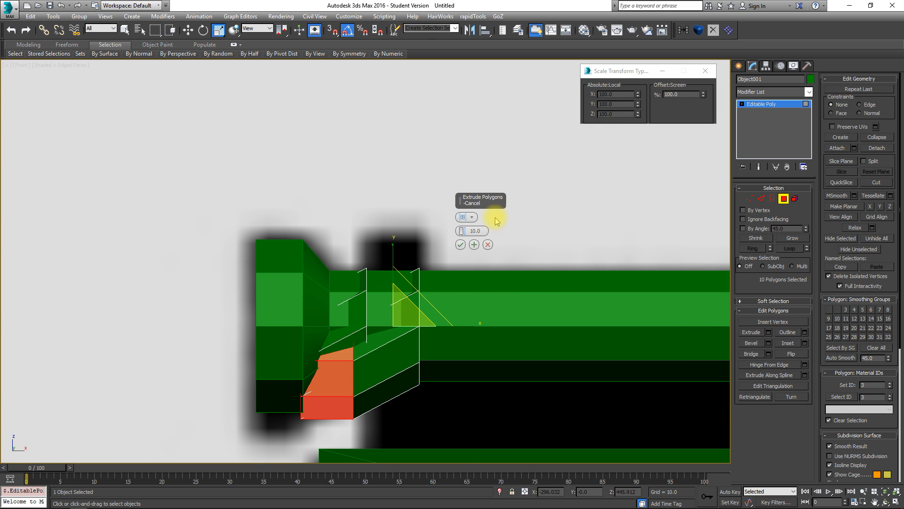
click(463, 217)
drag(467, 228, 465, 290)
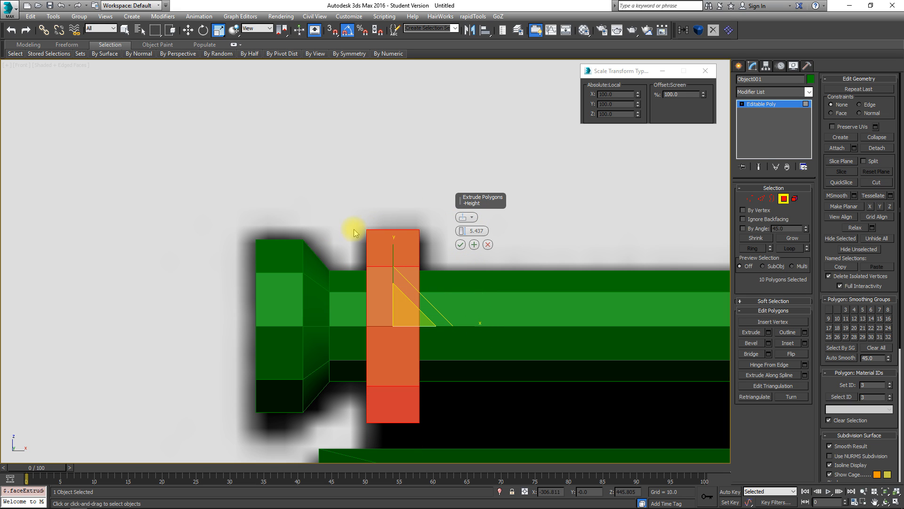
click(460, 243)
- Extrude the ring's five lower polygons as a group by about 5.44
middle_drag(501, 303, 462, 303)
alt+drag(534, 170, 357, 283)
alt+middle_drag(356, 282, 424, 270)
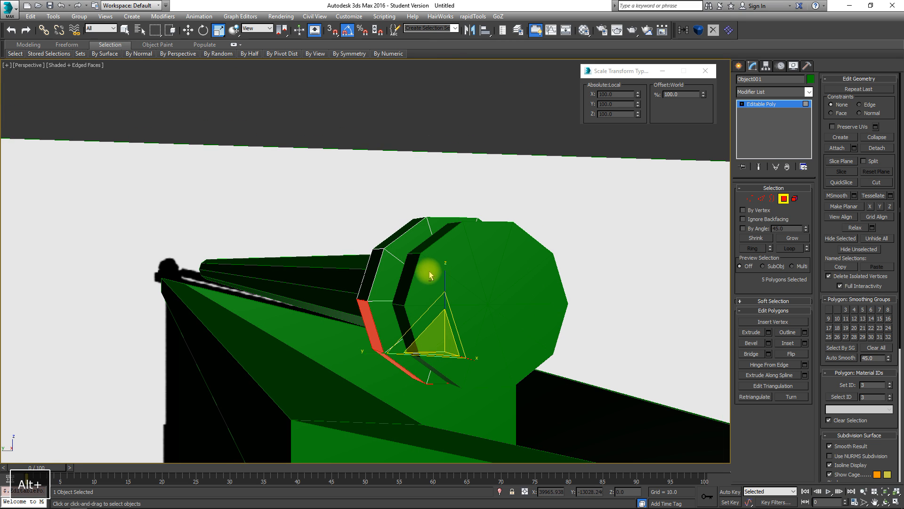
click(769, 332)
alt+middle_drag(550, 289, 470, 238)
click(462, 219)
click(462, 219)
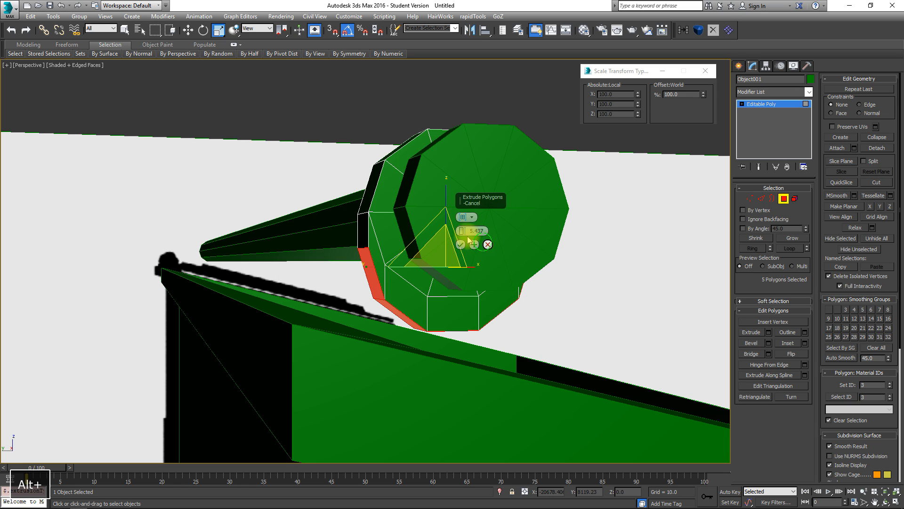
click(464, 244)
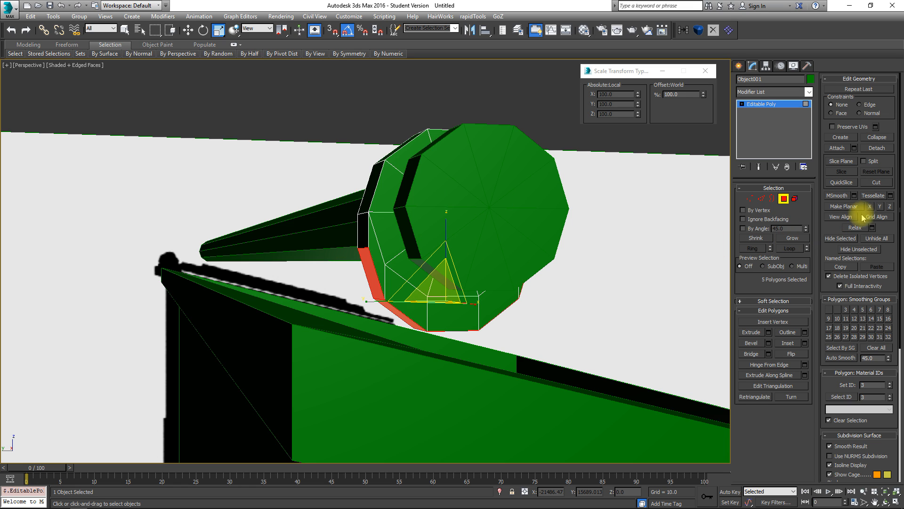
- Make the five lower polygons planar along Y and move them down into the dumpster's rim, to Z about 422.7
click(879, 208)
alt+middle_drag(541, 236, 545, 236)
key(w)
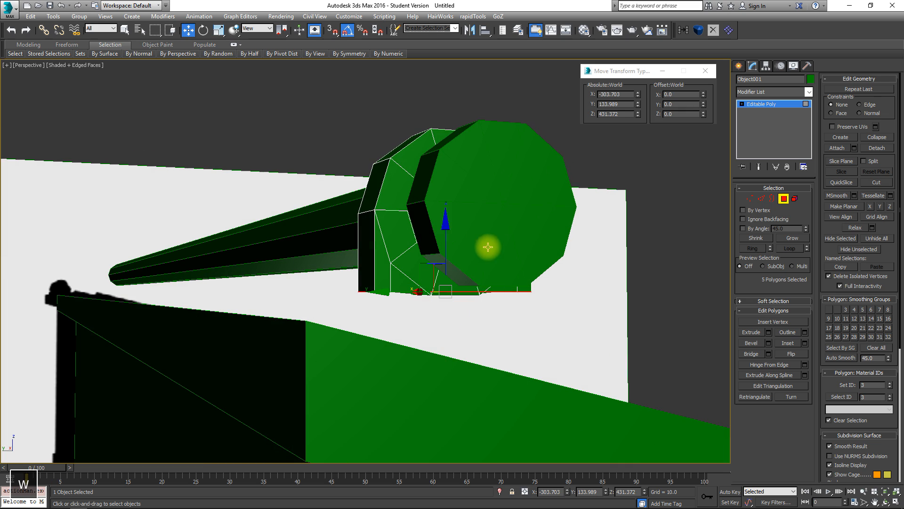
drag(447, 224, 433, 269)
mouse_move(468, 274)
alt+middle_down()
mouse_move(425, 275)
mouse_move(481, 272)
alt+middle_up()
key(l)
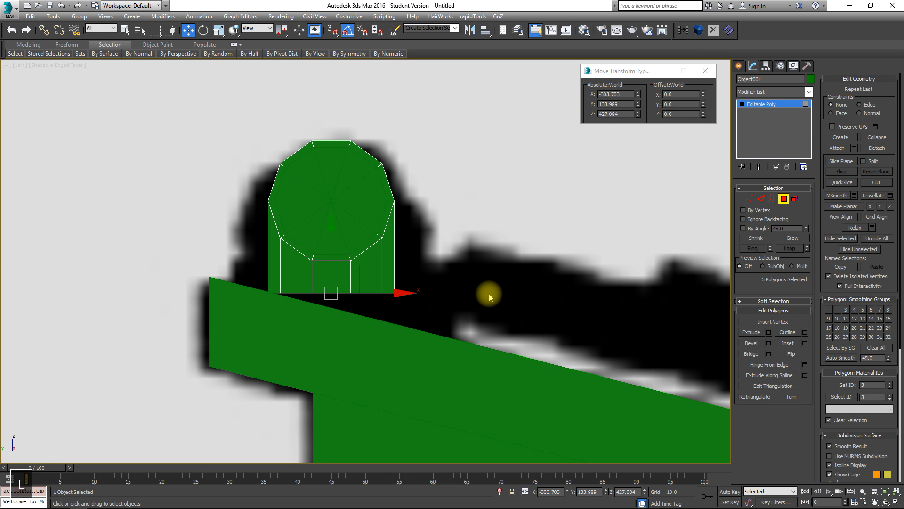
key(F3)
scroll(404, 286, up, 5)
drag(391, 155, 381, 236)
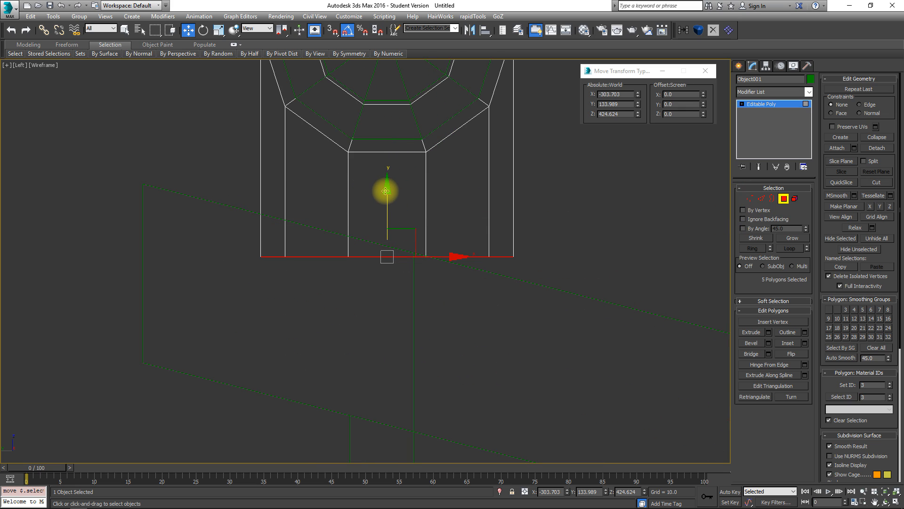
drag(387, 204, 339, 259)
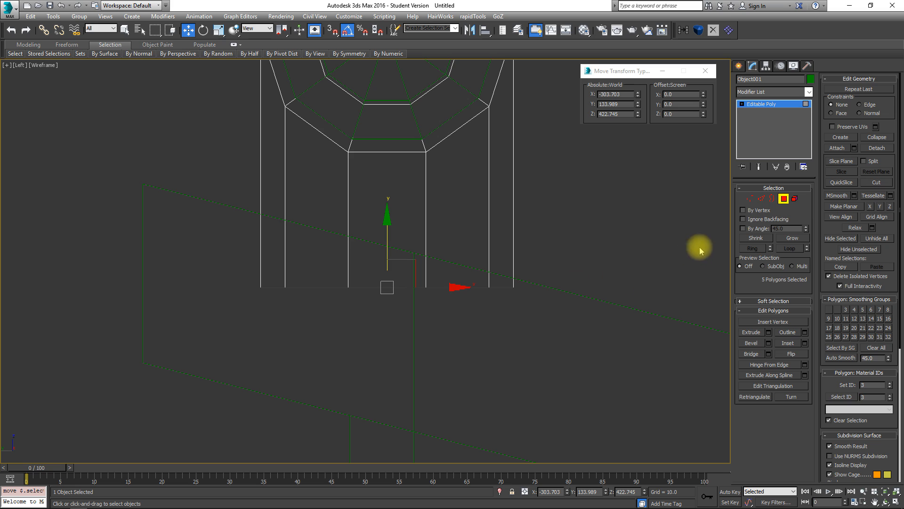
- Slide the bracket's inner bottom vertices along their edges to the two outer corners and weld the overlapping vertices
click(749, 199)
middle_drag(465, 255, 456, 295)
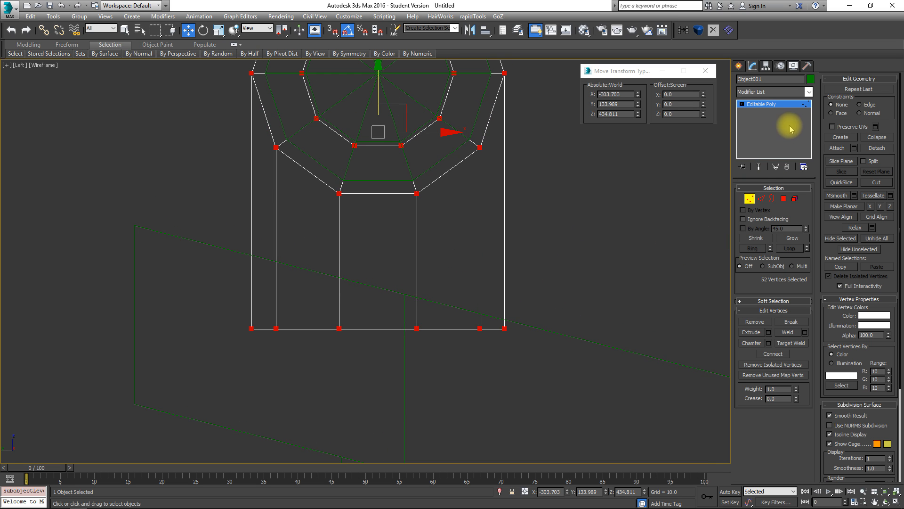
click(479, 328)
mouse_move(505, 330)
mouse_down()
mouse_move(652, 325)
mouse_move(505, 328)
mouse_up()
click(276, 328)
drag(304, 329, 189, 338)
drag(353, 291, 326, 342)
drag(383, 329, 190, 348)
drag(190, 299, 518, 351)
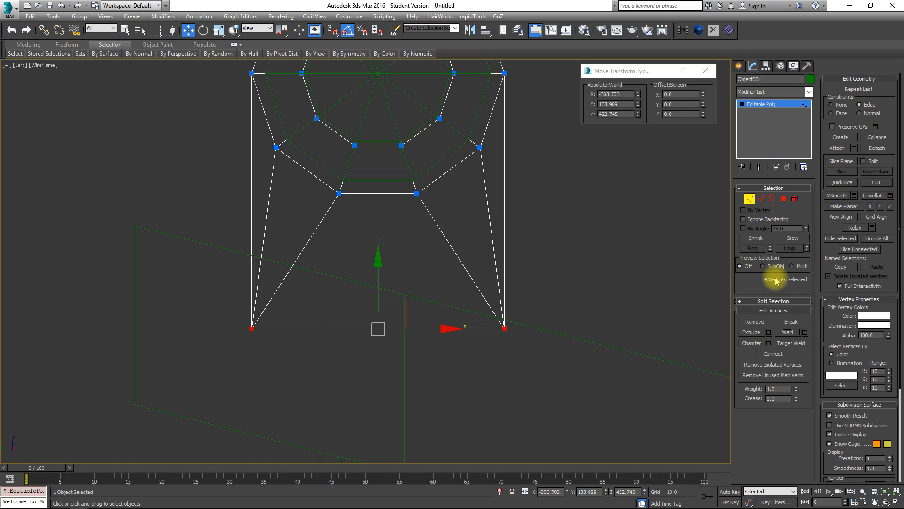
- Turn off the edge constraint and raise the bracket's rear bottom vertices to Z about 426.7, following the rim's slope
drag(257, 290, 189, 366)
click(837, 106)
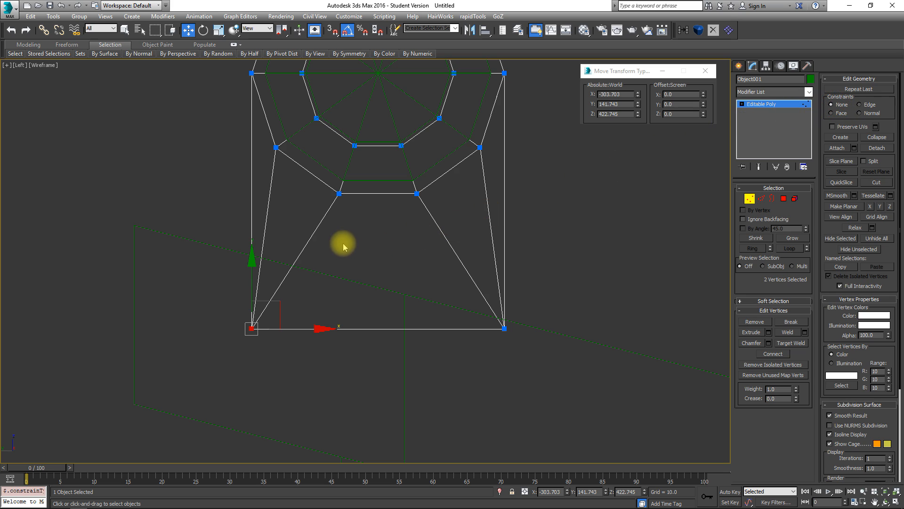
drag(249, 274, 254, 211)
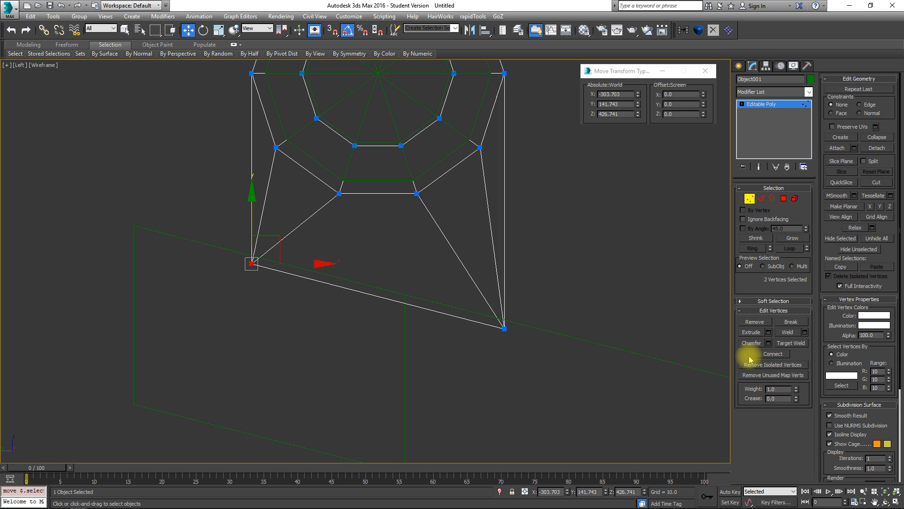
- Remove the curved edges around the lower part of the ring on both side faces of the bracket
middle_drag(486, 218, 486, 254)
key(p)
key(z)
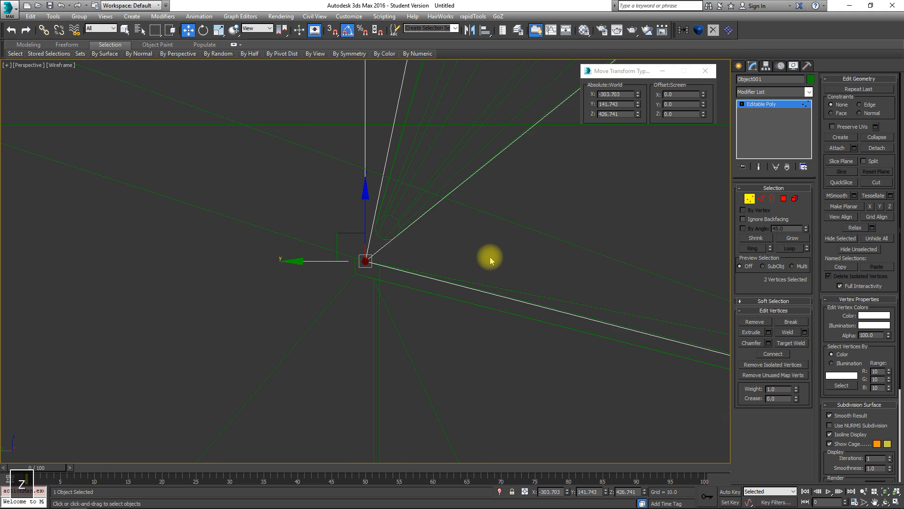
key(F3)
key(z)
alt+middle_drag(509, 257, 475, 259)
scroll(475, 259, down, 8)
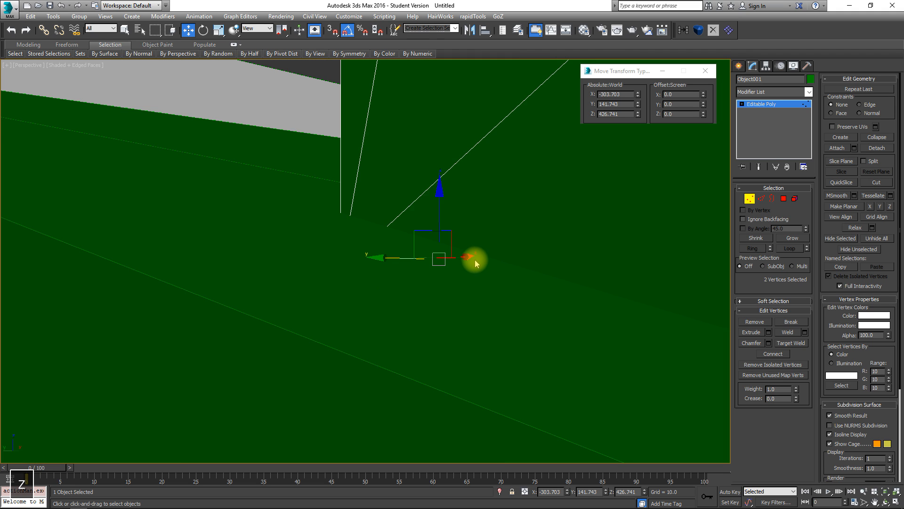
scroll(503, 228, down, 2)
middle_drag(502, 228, 499, 305)
click(767, 200)
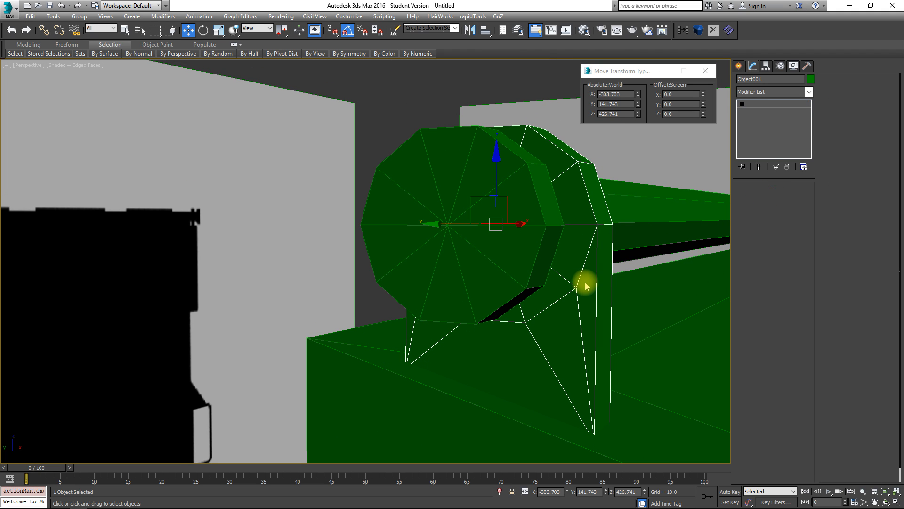
double_click(567, 294)
alt+middle_drag(568, 294, 484, 299)
ctrl+click(486, 299)
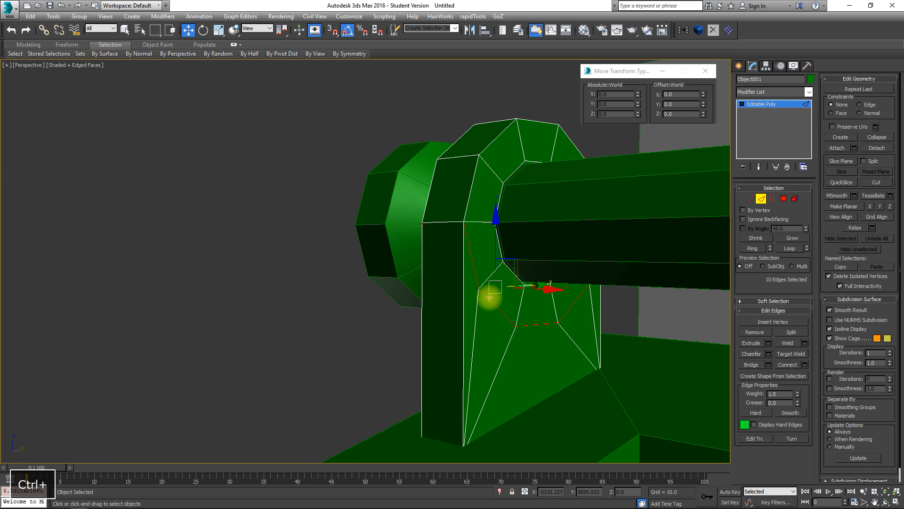
key(ctrl+BackSpace)
- Bridge the bracket's two open borders around the rod and leave border editing
alt+middle_drag(374, 410, 468, 338)
alt+middle_drag(537, 283, 378, 259)
click(772, 198)
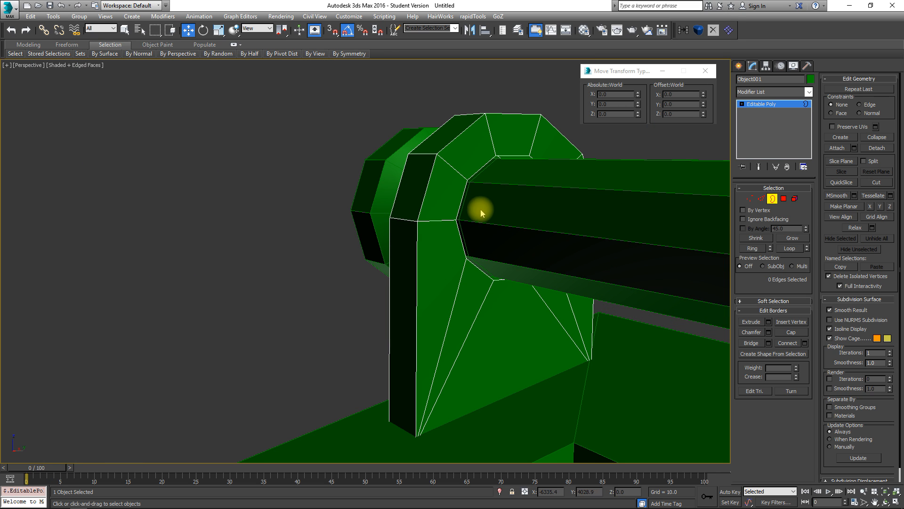
click(372, 186)
alt+middle_drag(528, 192, 549, 187)
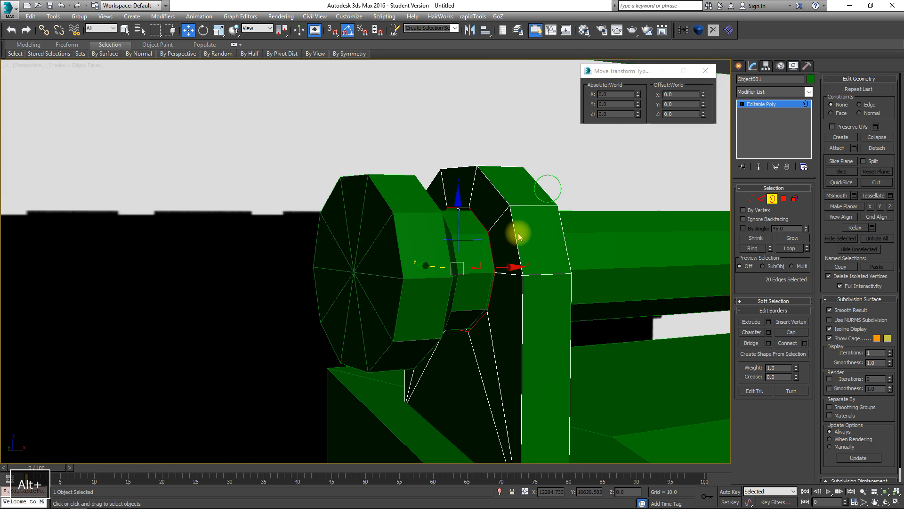
scroll(519, 234, up, 5)
alt+middle_drag(518, 235, 501, 231)
click(751, 342)
alt+middle_drag(577, 285, 509, 284)
scroll(501, 283, down, 5)
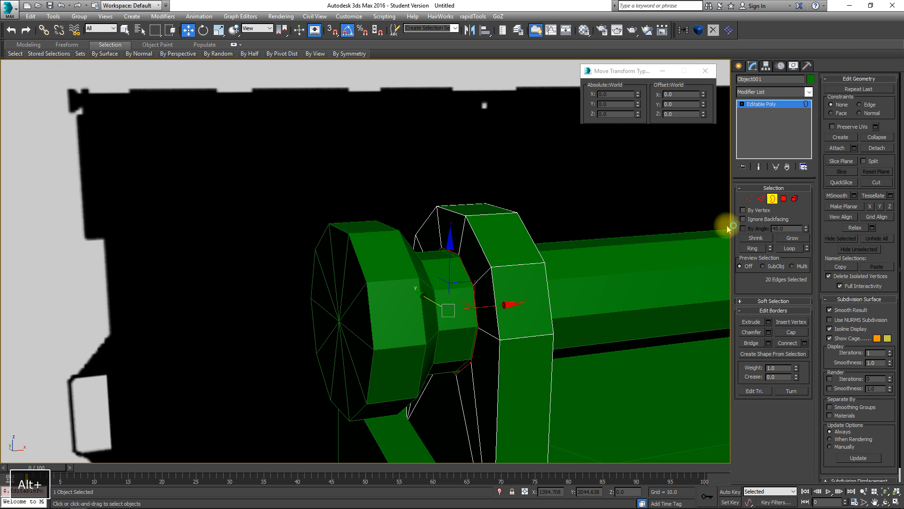
click(771, 199)
- Remove the two chamfered edge loops from the hinge rod and leave edge editing
click(449, 287)
click(761, 199)
alt+middle_drag(468, 298, 490, 295)
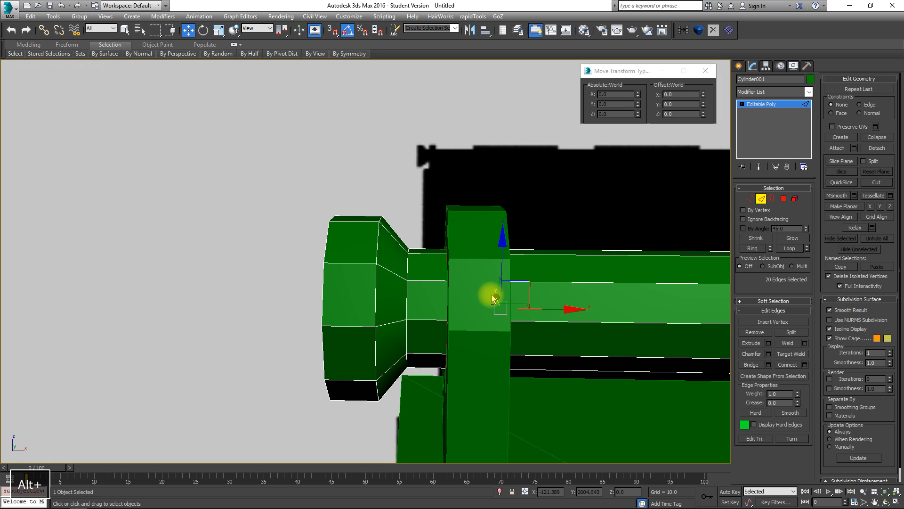
key(ctrl+BackSpace)
scroll(363, 222, down, 5)
alt+middle_drag(363, 222, 418, 257)
key(z)
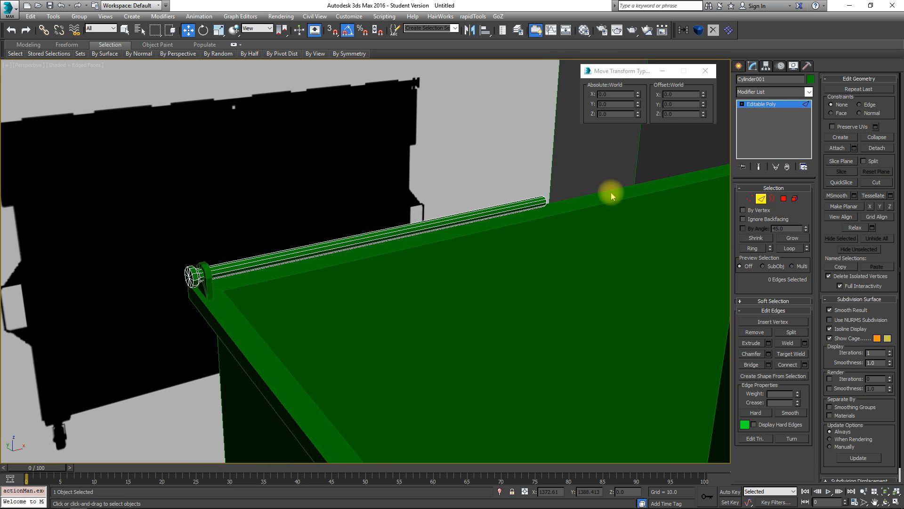
click(761, 200)
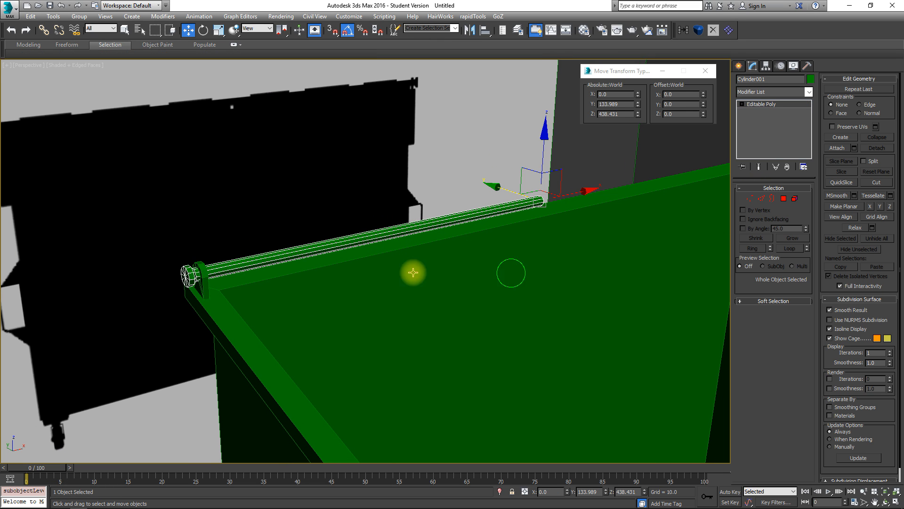
- Add a Symmetry modifier to the hinge bracket
click(206, 284)
scroll(405, 258, down, 5)
alt+middle_drag(405, 258, 206, 274)
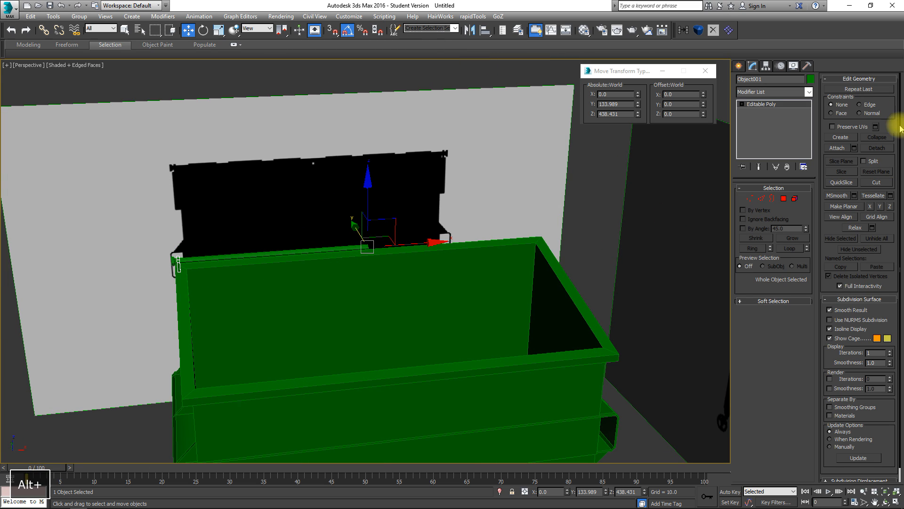
click(809, 92)
drag(812, 105, 828, 404)
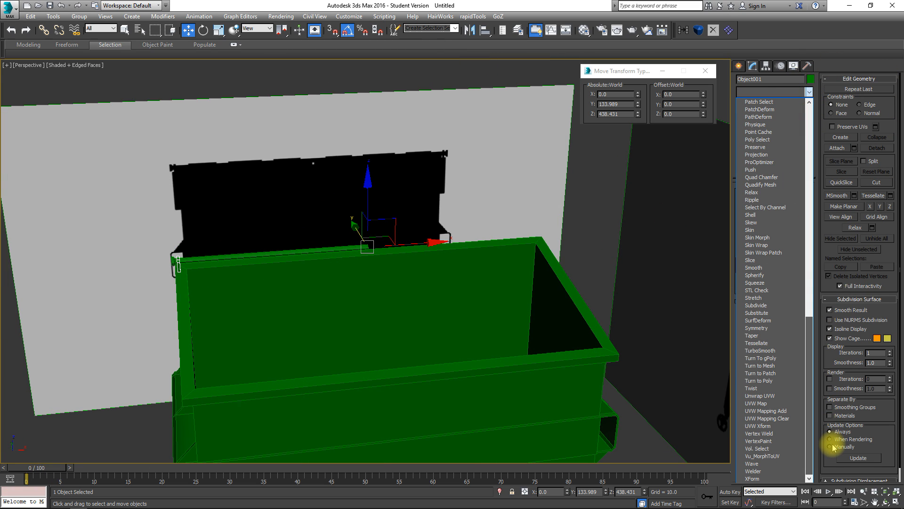
click(787, 328)
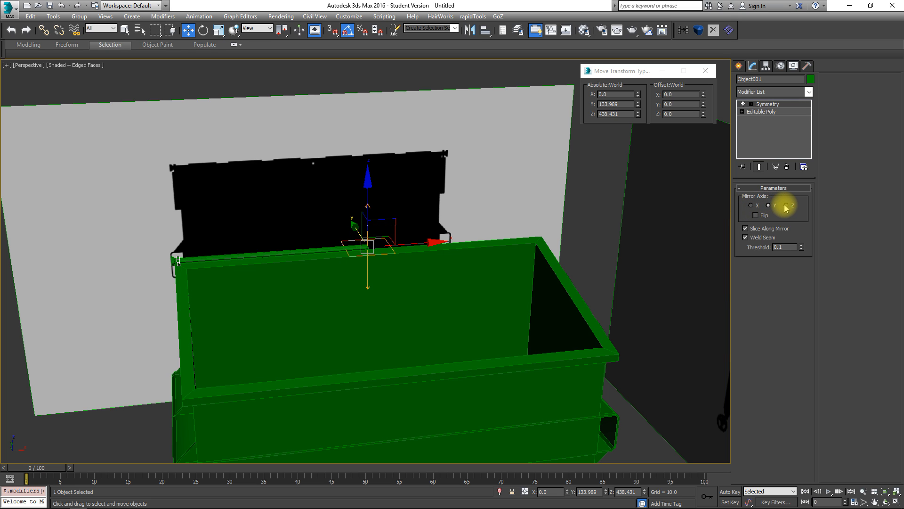
- Convert the mirrored hinge bracket to editable poly and attach it to the dumpster body
right_click(545, 232)
click(551, 239)
click(553, 291)
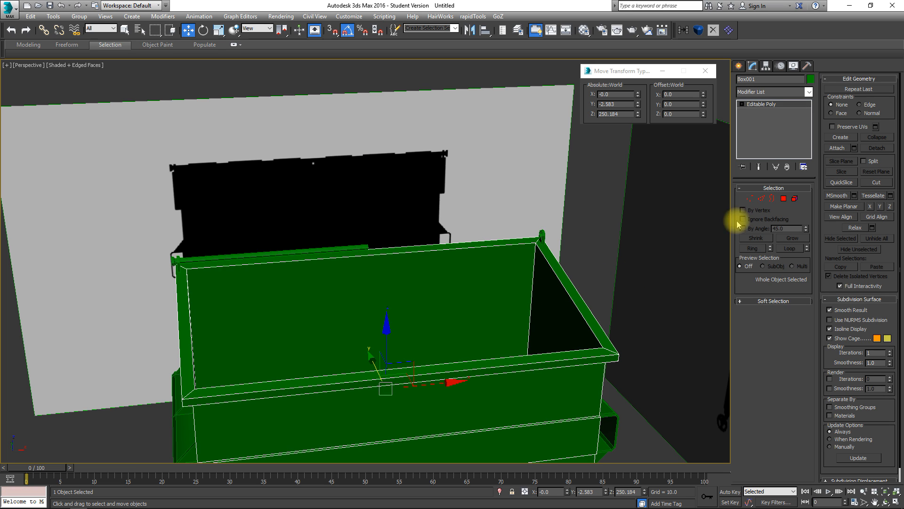
click(837, 148)
click(542, 235)
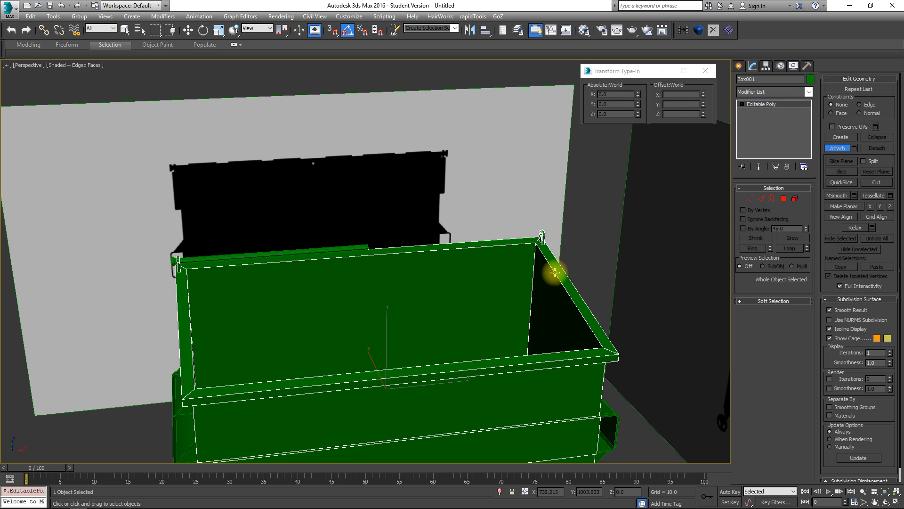
mouse_move(26, 502)
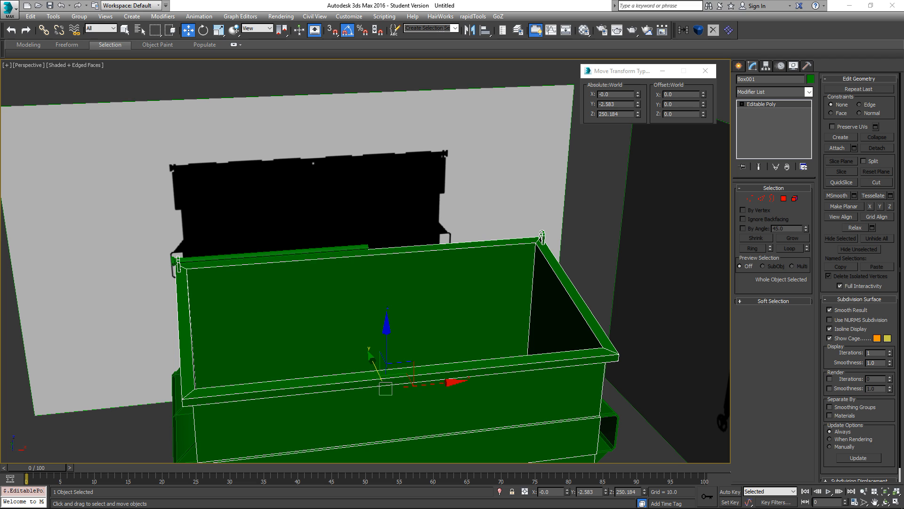
alt+middle_drag(404, 262, 712, 160)
alt+middle_drag(580, 193, 560, 198)
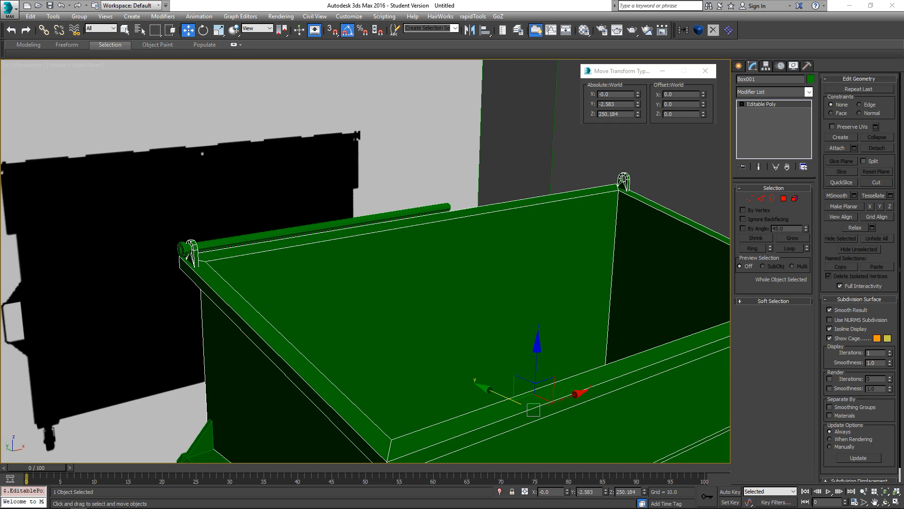
key(u)
key(space)
key(Return)
key(space)
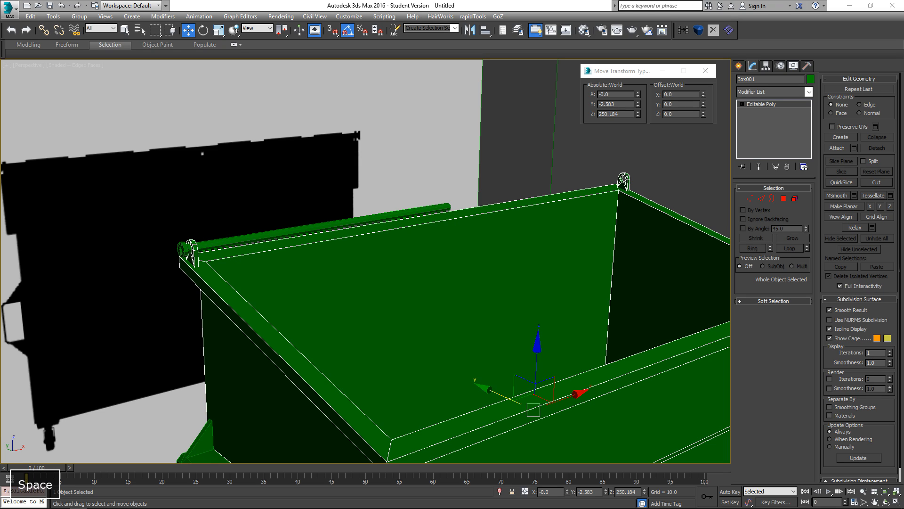
key(c)
key(Return)
- Mirror the hinge rod along the Z axis with a Symmetry modifier and convert it to editable poly
middle_drag(250, 359, 309, 262)
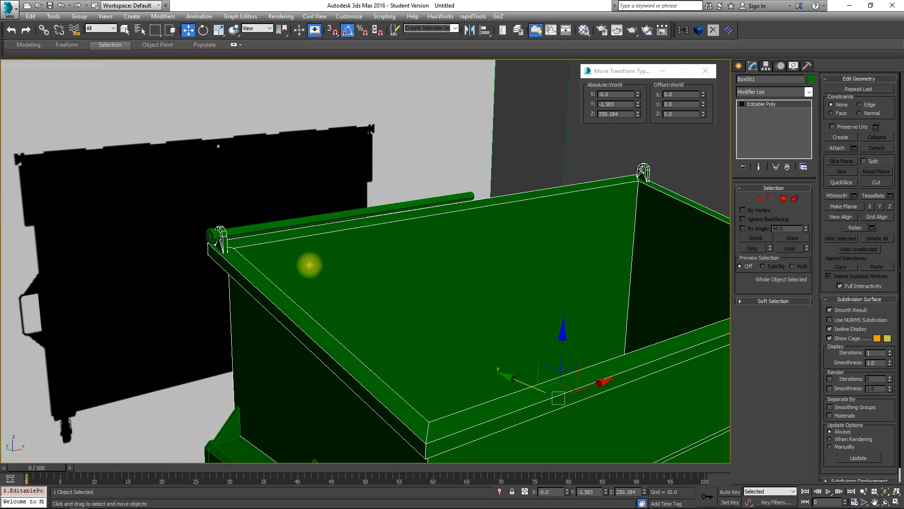
click(309, 218)
alt+middle_drag(414, 242, 521, 257)
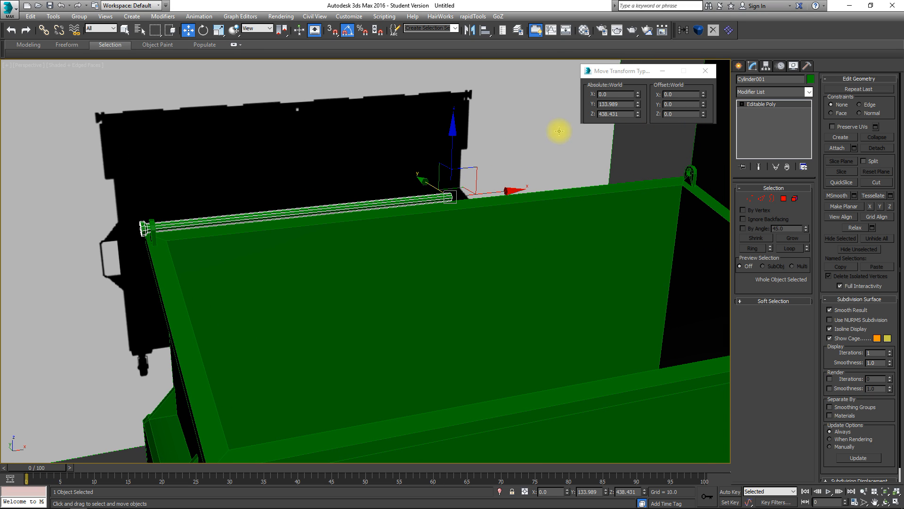
click(808, 92)
drag(808, 113, 823, 359)
click(776, 332)
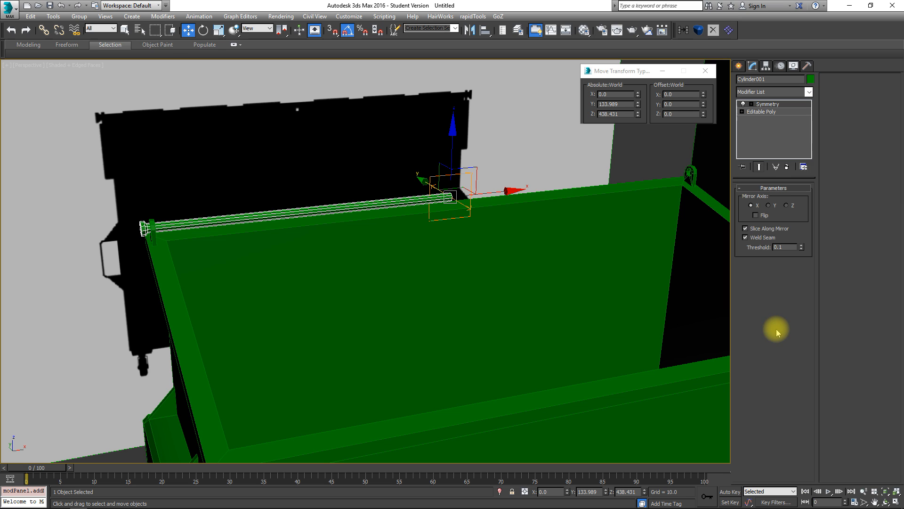
click(786, 205)
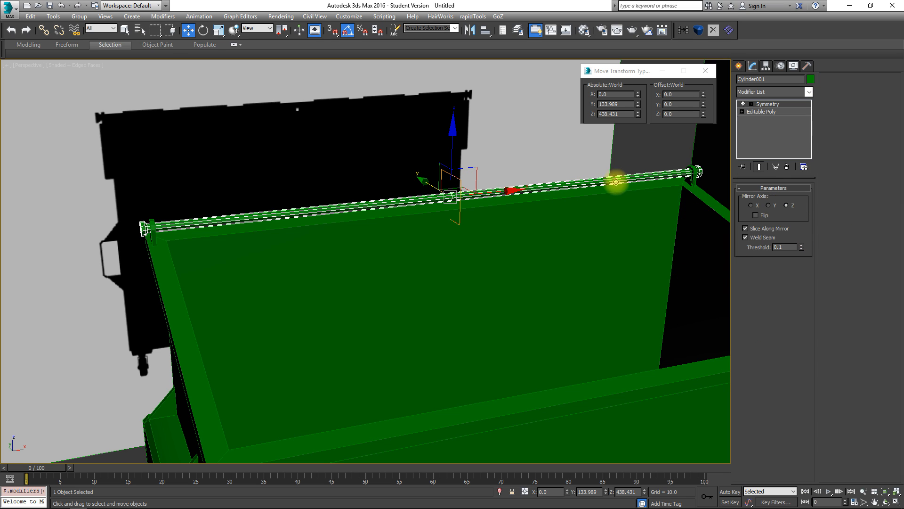
right_click(659, 178)
click(652, 183)
- Remove the edge loop at the middle seam of the hinge rod and leave edge editing
alt+middle_drag(637, 186, 445, 225)
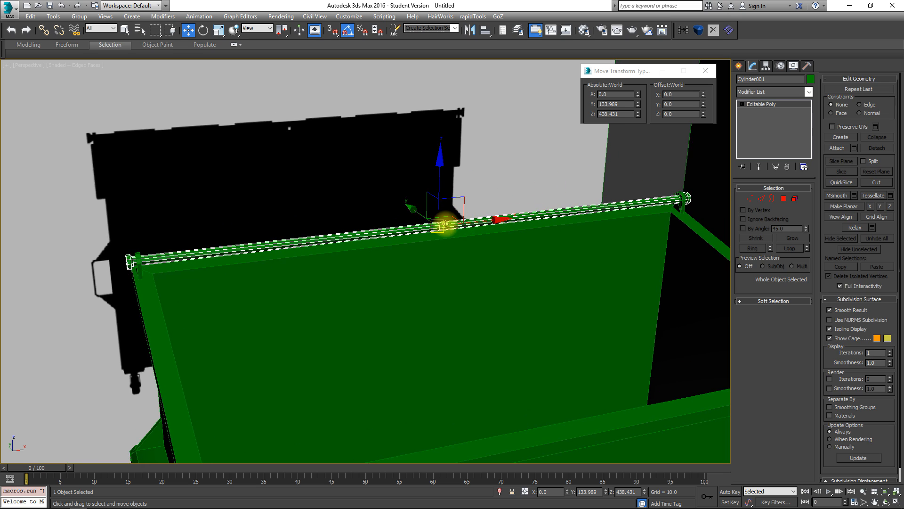
scroll(445, 225, up, 3)
click(761, 199)
click(416, 240)
key(z)
alt+middle_drag(420, 234, 411, 217)
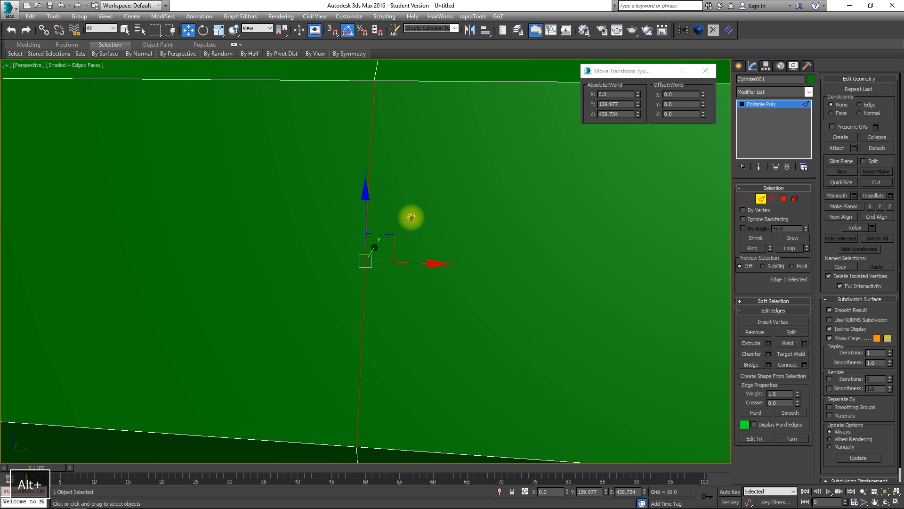
scroll(411, 218, down, 5)
key(alt+l)
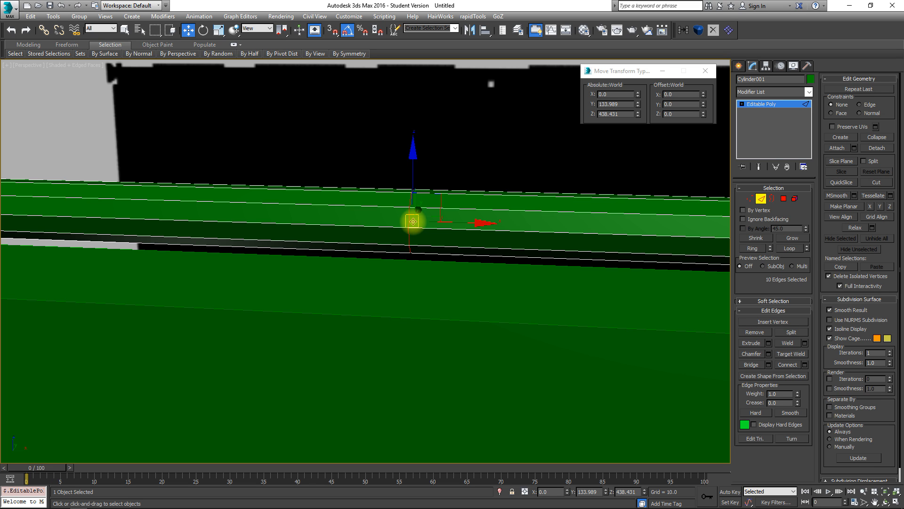
key(ctrl+BackSpace)
scroll(397, 208, down, 3)
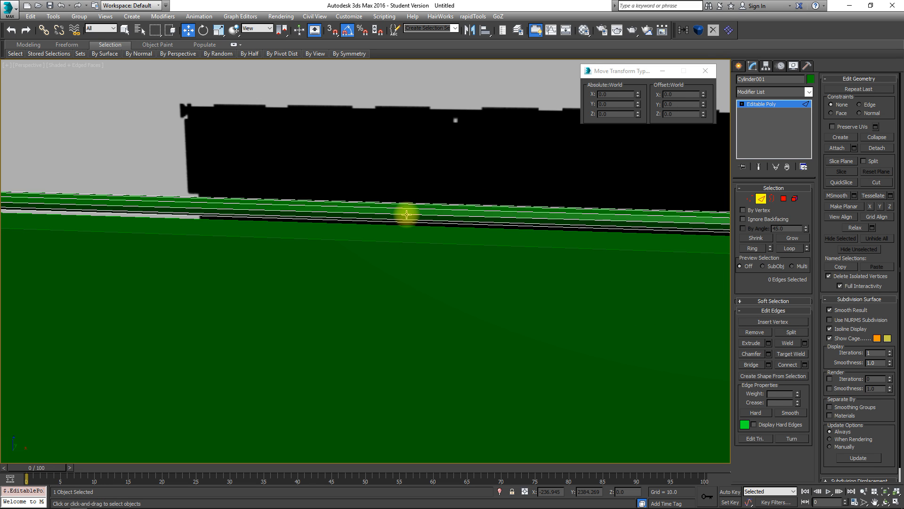
scroll(407, 214, down, 5)
alt+middle_drag(404, 222, 333, 232)
scroll(333, 232, up, 3)
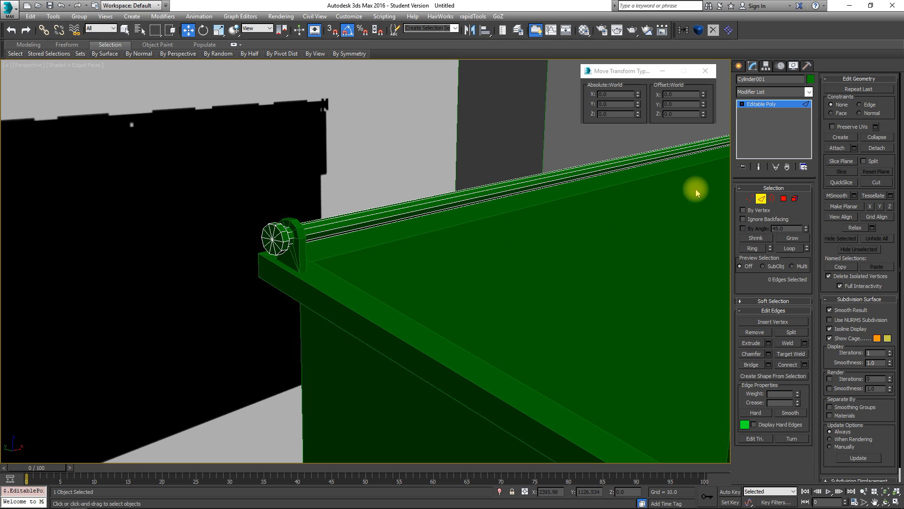
click(763, 197)
- Rotate the hinge rod around its long axis to a Y rotation of 35 degrees
scroll(404, 242, down, 3)
alt+middle_drag(404, 242, 420, 188)
scroll(449, 223, up, 2)
key(e)
scroll(446, 245, down, 3)
drag(462, 147, 485, 217)
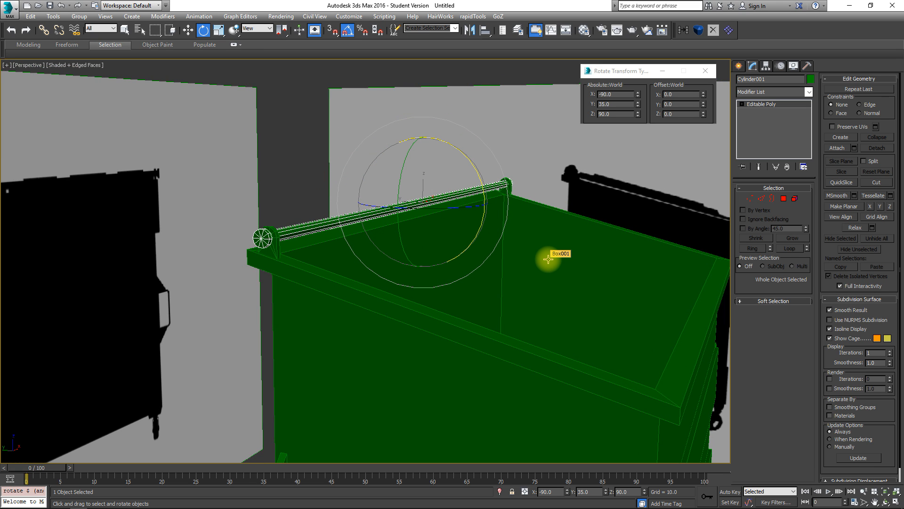
- Examine the lid's slope and thickness against the dumpster rim in the side reference image
key(l)
key(z)
scroll(452, 234, down, 4)
middle_drag(522, 272, 261, 149)
scroll(261, 149, down, 5)
middle_drag(431, 193, 264, 219)
middle_drag(317, 230, 379, 243)
scroll(367, 233, down, 3)
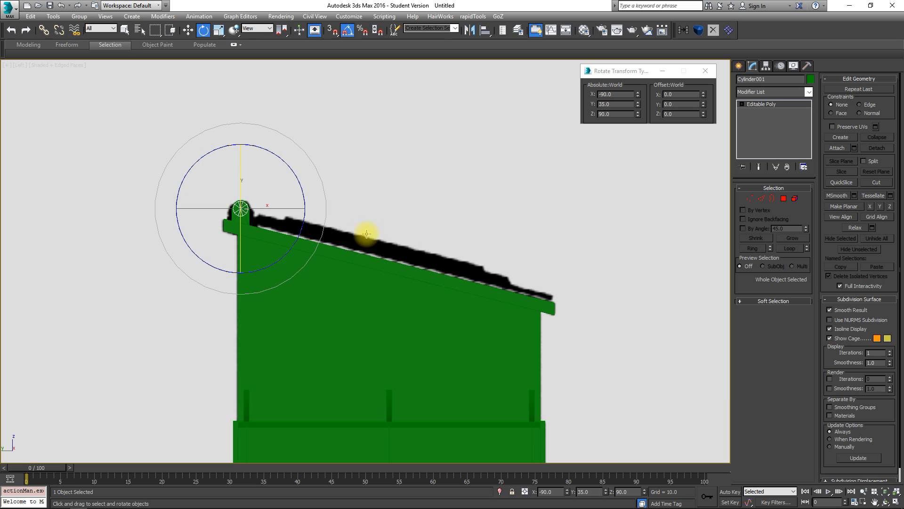
scroll(292, 212, up, 2)
middle_drag(292, 212, 155, 140)
scroll(162, 155, down, 1)
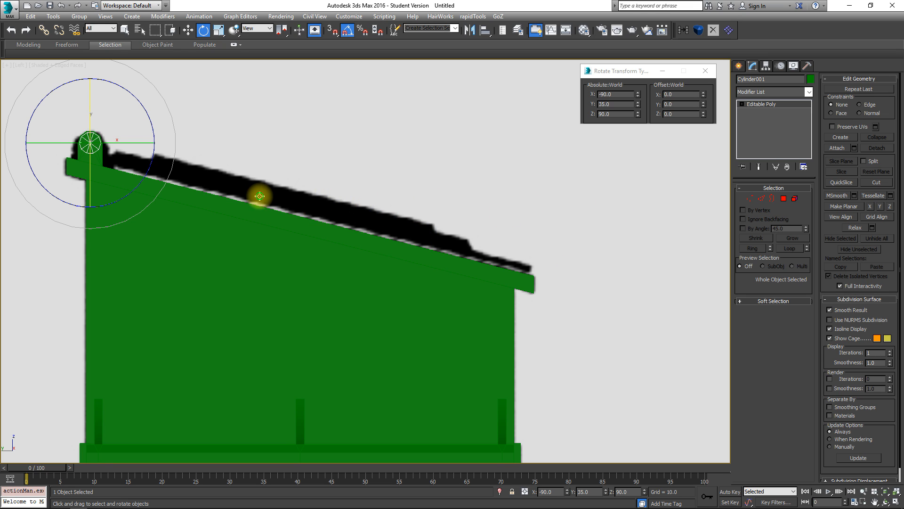
middle_drag(175, 185, 226, 198)
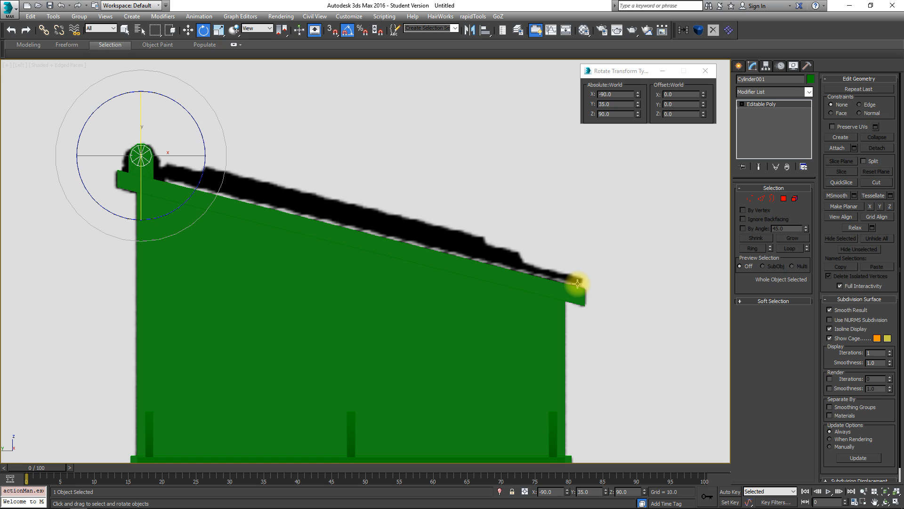
- Draw a flat box for the lid from the hinge rod in the side view, about 303.5 wide, 5.5 long and 19.4 high
click(741, 66)
click(755, 126)
middle_drag(340, 209, 313, 234)
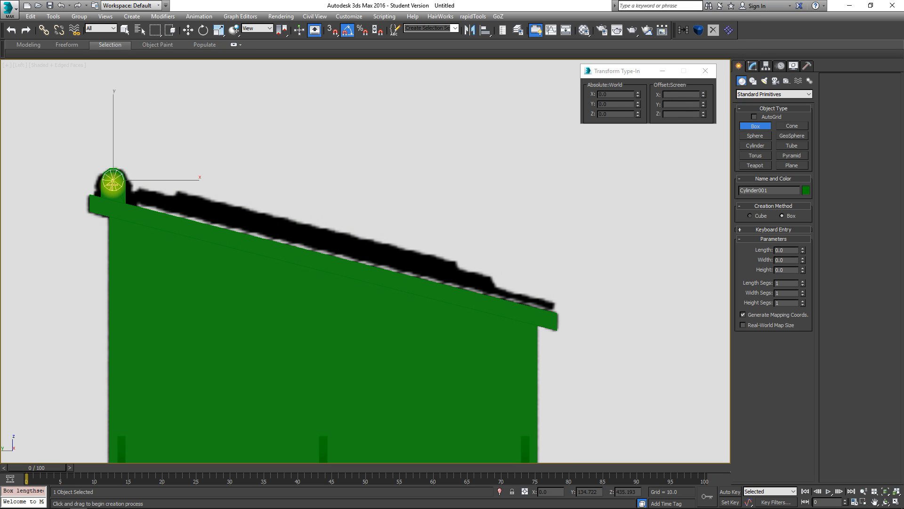
drag(113, 180, 582, 192)
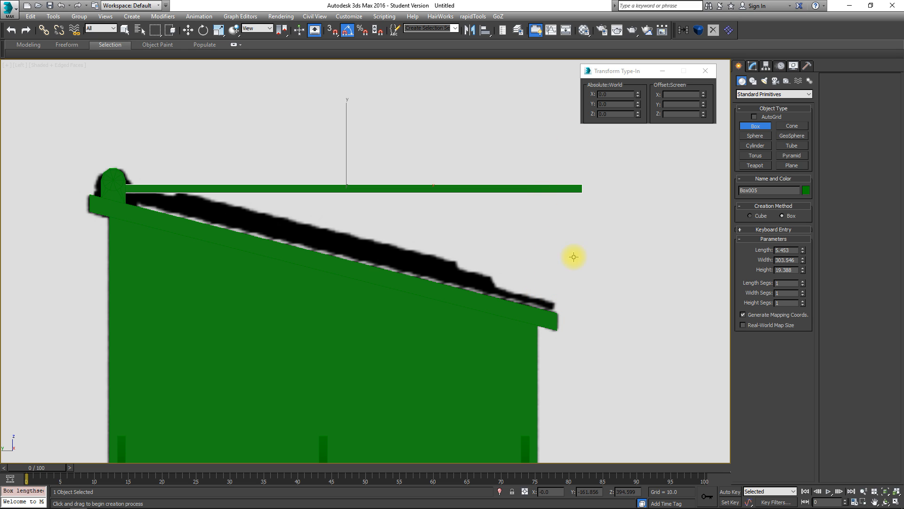
middle_drag(564, 239, 557, 239)
- Convert the new lid box to editable poly, working in the front view
key(f)
middle_drag(442, 196, 248, 177)
scroll(366, 193, down, 8)
middle_drag(434, 198, 139, 192)
scroll(139, 192, down, 2)
middle_drag(349, 205, 453, 219)
scroll(403, 204, up, 9)
key(e)
right_click(421, 221)
click(439, 230)
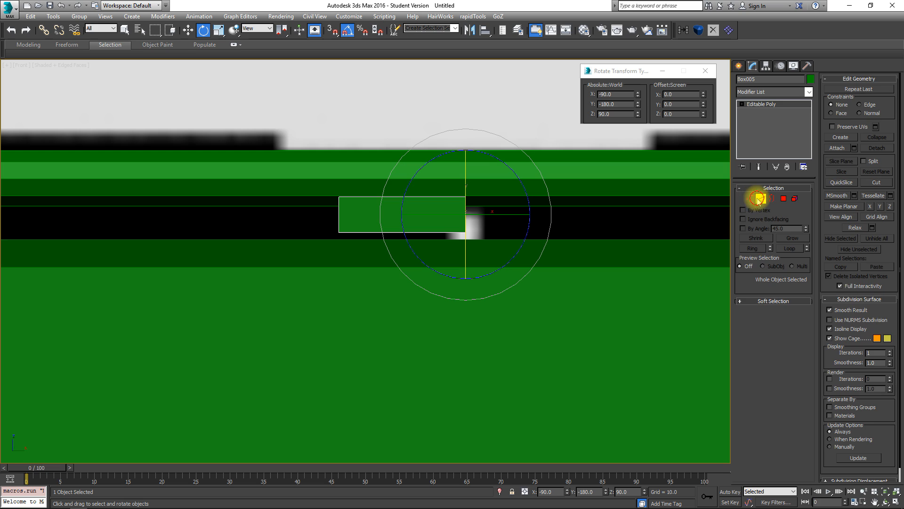
- Move the lid box's end vertices by the dumpster's centre back from the middle gap, to X about -2.95
click(750, 199)
drag(465, 160, 488, 273)
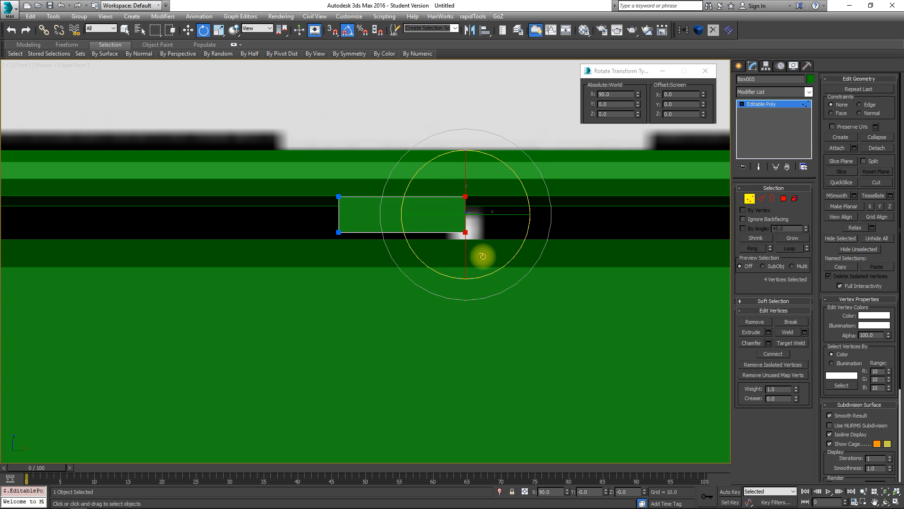
key(w)
drag(530, 214, 509, 219)
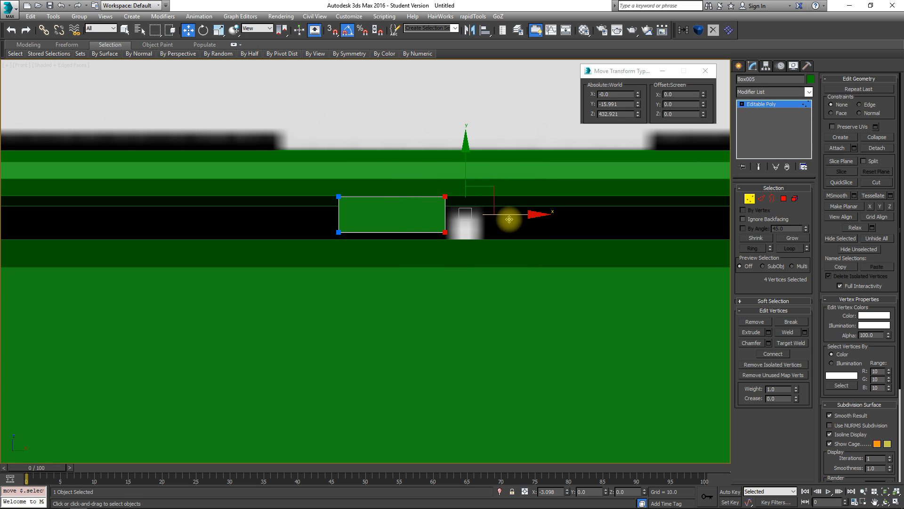
scroll(434, 238, down, 2)
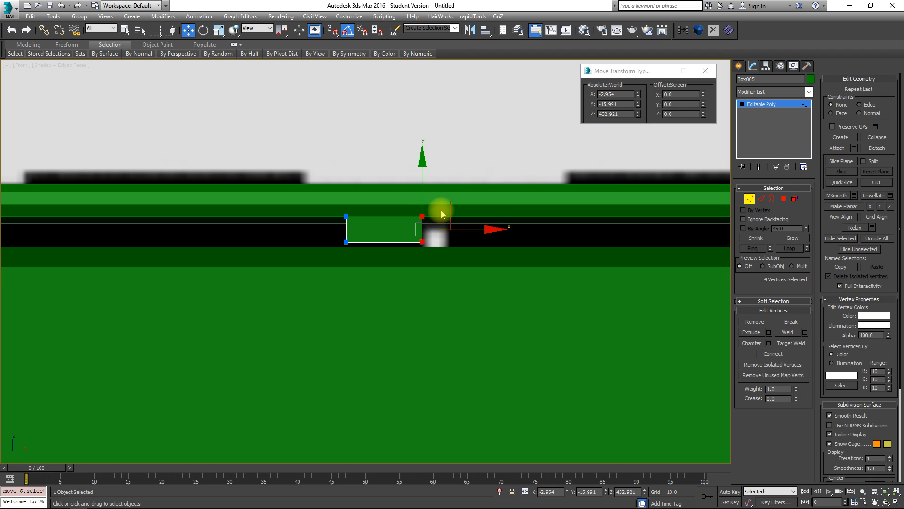
- Stretch the lid box's outer end vertices to the inner face of the hinge bracket, at X about -300.8
drag(377, 284, 379, 285)
scroll(420, 238, down, 3)
middle_drag(411, 229, 603, 202)
scroll(599, 193, down, 1)
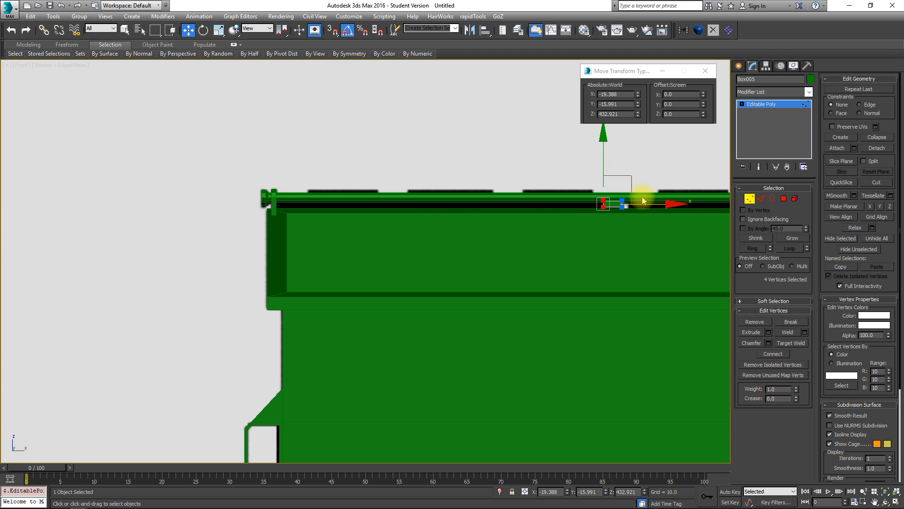
drag(672, 204, 359, 214)
scroll(259, 178, up, 2)
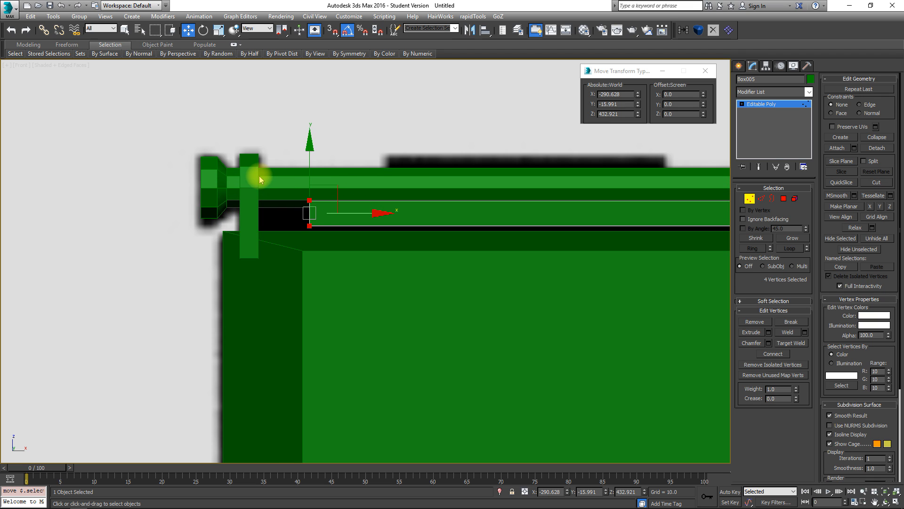
scroll(259, 178, up, 3)
drag(462, 280, 325, 299)
scroll(363, 254, down, 3)
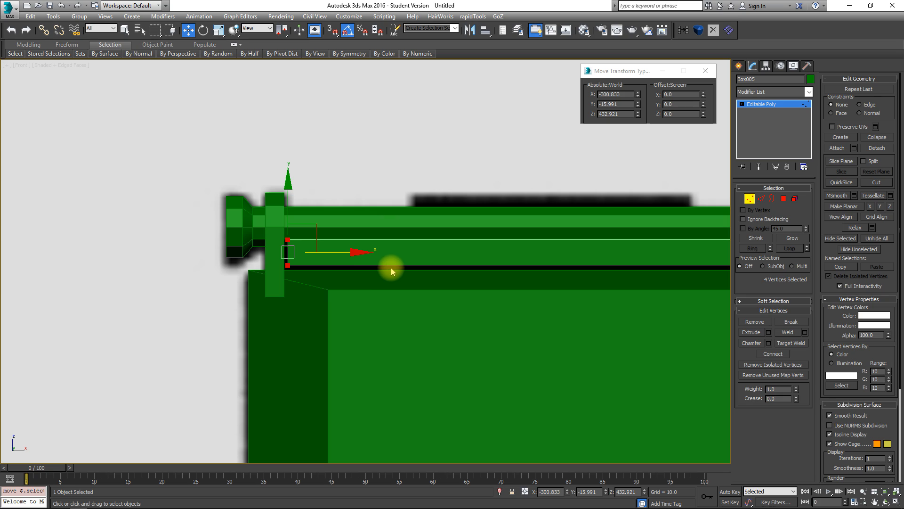
- Inspect the stretched lid box in perspective and compare it with the lid in the side and front reference images
scroll(347, 253, down, 2)
key(p)
alt+middle_drag(440, 237, 537, 260)
alt+middle_drag(282, 214, 361, 178)
scroll(242, 203, up, 5)
alt+middle_drag(193, 186, 309, 216)
alt+middle_drag(418, 208, 405, 210)
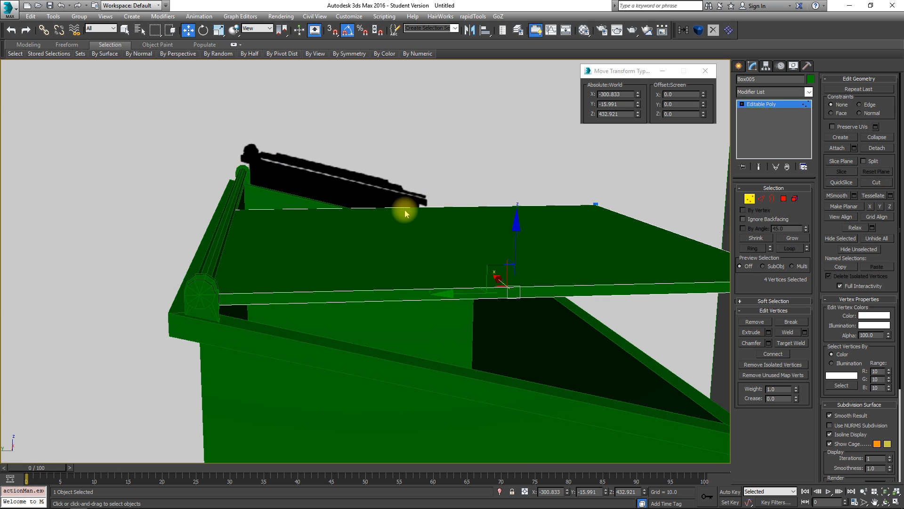
key(l)
middle_drag(235, 160, 339, 182)
scroll(208, 129, up, 5)
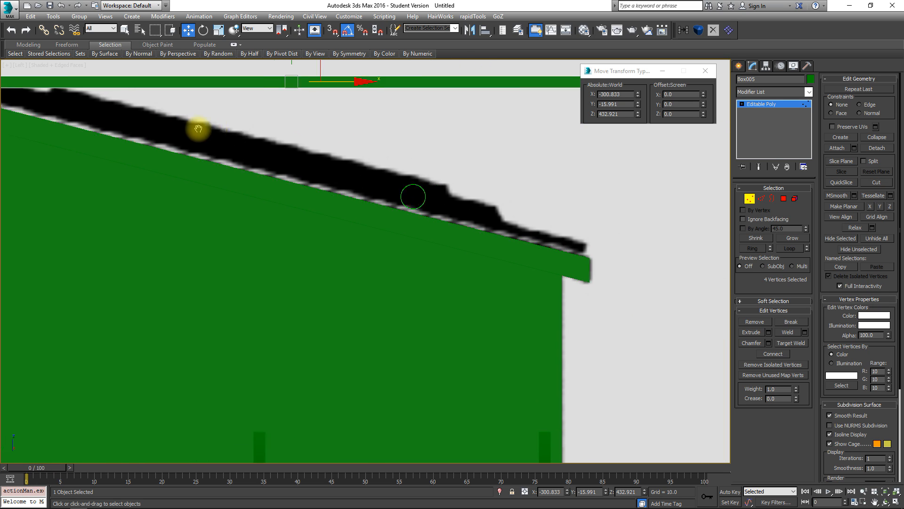
middle_drag(443, 184, 375, 224)
key(f)
scroll(329, 212, down, 1)
middle_drag(311, 212, 127, 183)
scroll(345, 226, up, 2)
middle_drag(345, 214, 451, 203)
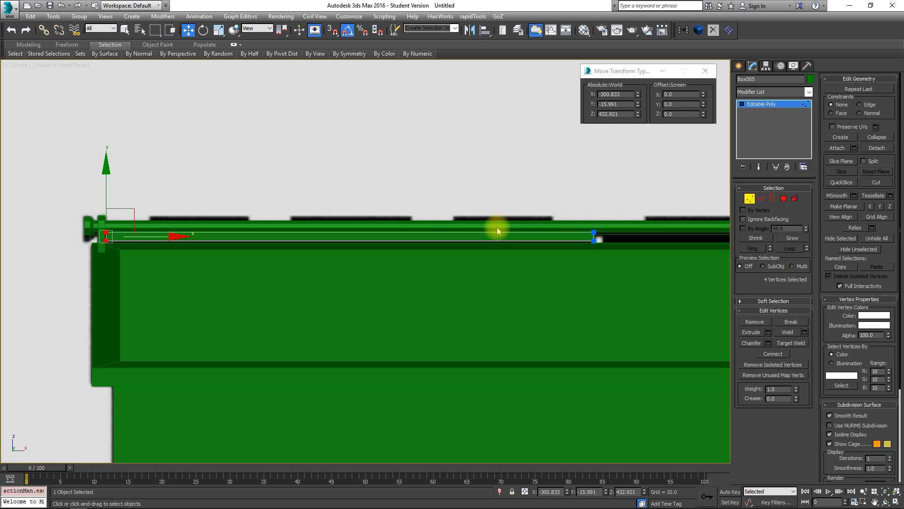
- Connect the lid box's lengthwise edges with 6 segments
click(760, 198)
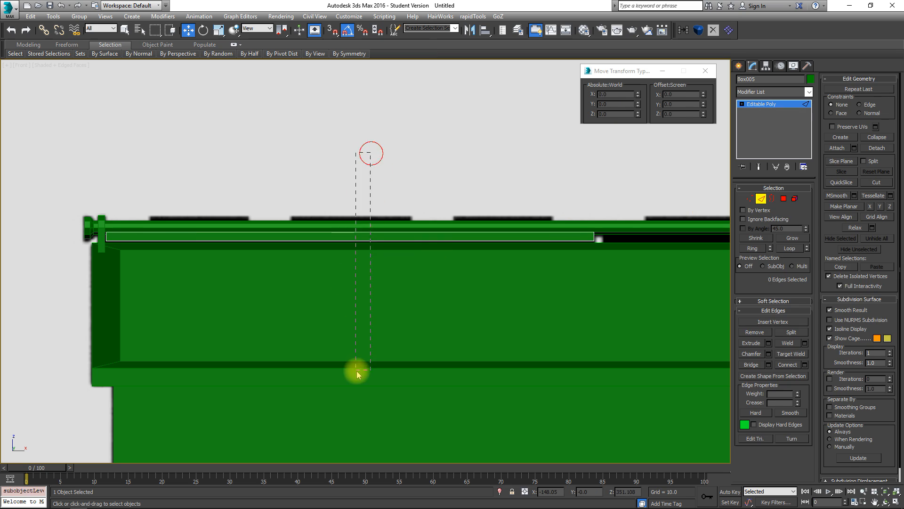
click(804, 365)
drag(462, 215, 463, 202)
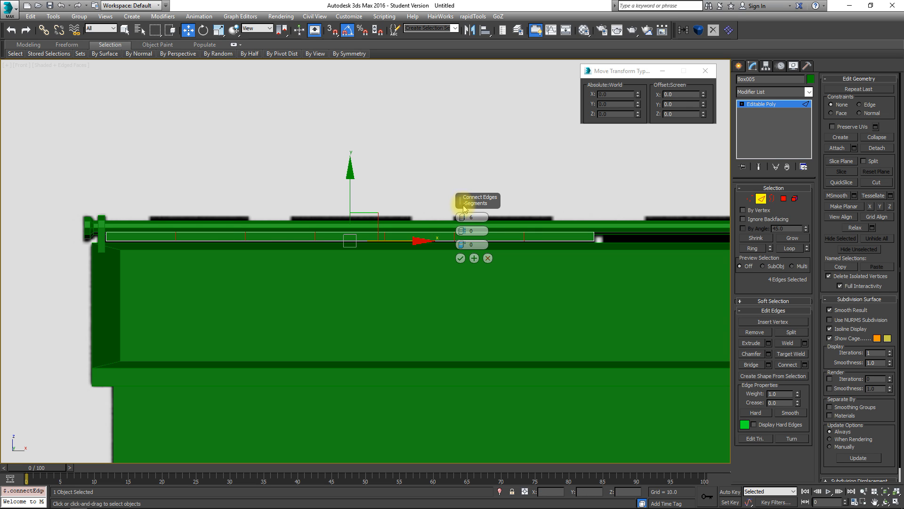
click(461, 259)
- Align the first two inner vertex columns of the lid box with the ends of the reference's first raised section, shifting the first about 15 units outward
middle_drag(384, 248, 469, 253)
click(750, 198)
drag(247, 200, 278, 260)
scroll(256, 215, up, 5)
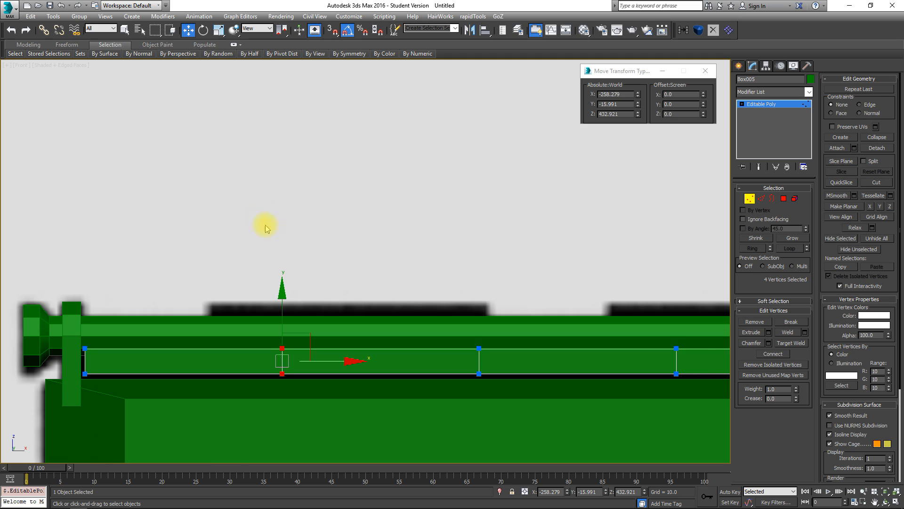
middle_drag(257, 221, 379, 139)
drag(468, 277, 398, 289)
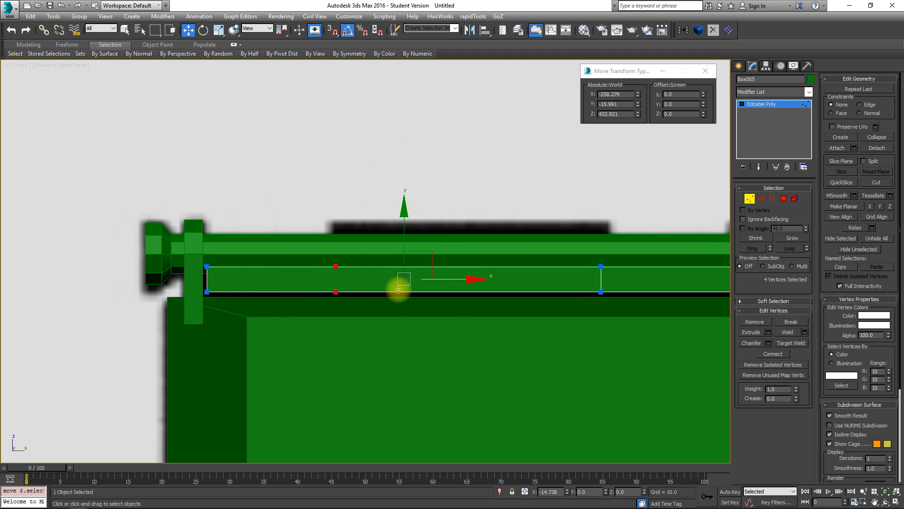
drag(581, 215, 613, 300)
middle_drag(614, 300, 480, 293)
drag(520, 274, 528, 273)
- Align the third and fourth inner vertex columns of the lid box with the ends of the reference's second raised section
middle_drag(585, 276, 486, 279)
drag(547, 225, 587, 304)
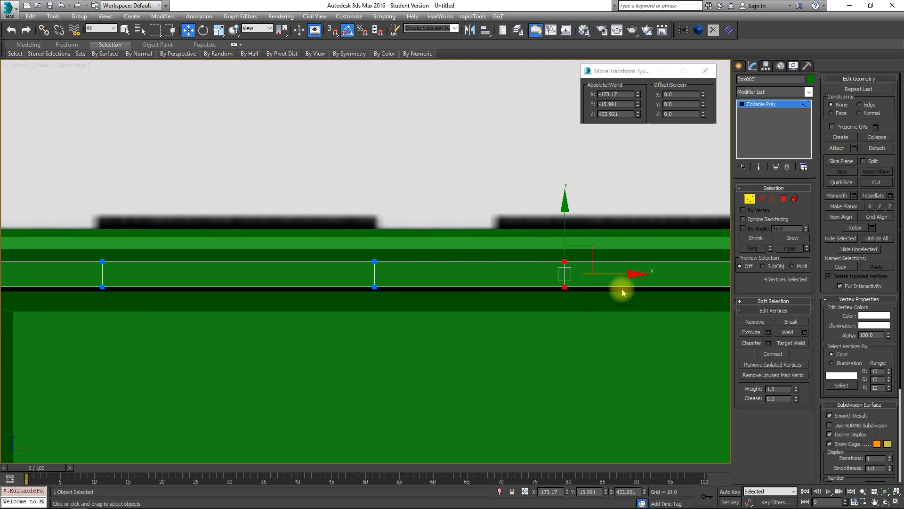
drag(631, 272, 567, 285)
middle_drag(567, 285, 305, 282)
drag(429, 229, 466, 304)
drag(488, 269, 560, 259)
- Align the last two inner vertex columns with the ends of the third raised section, placing the final one at X about -28.1
middle_drag(561, 262, 372, 259)
drag(367, 181, 532, 321)
middle_drag(533, 320, 355, 319)
drag(462, 190, 447, 302)
drag(504, 261, 584, 252)
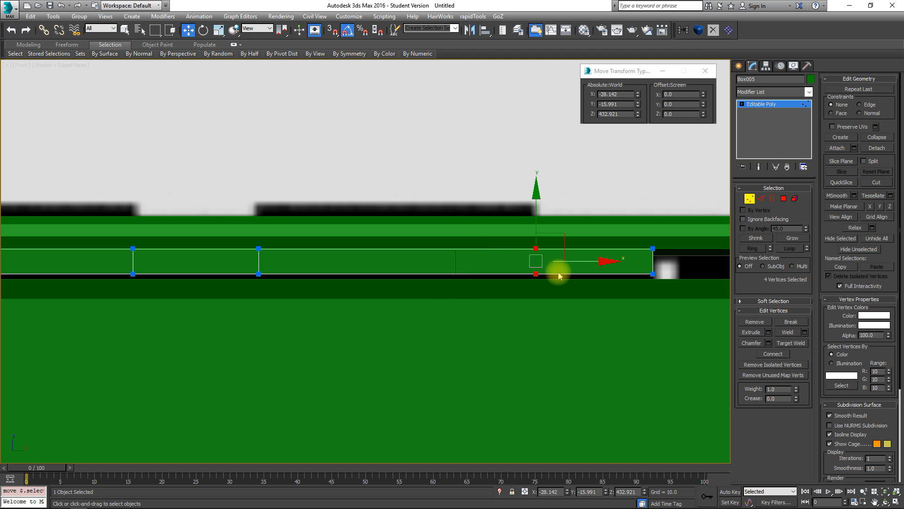
scroll(384, 296, down, 5)
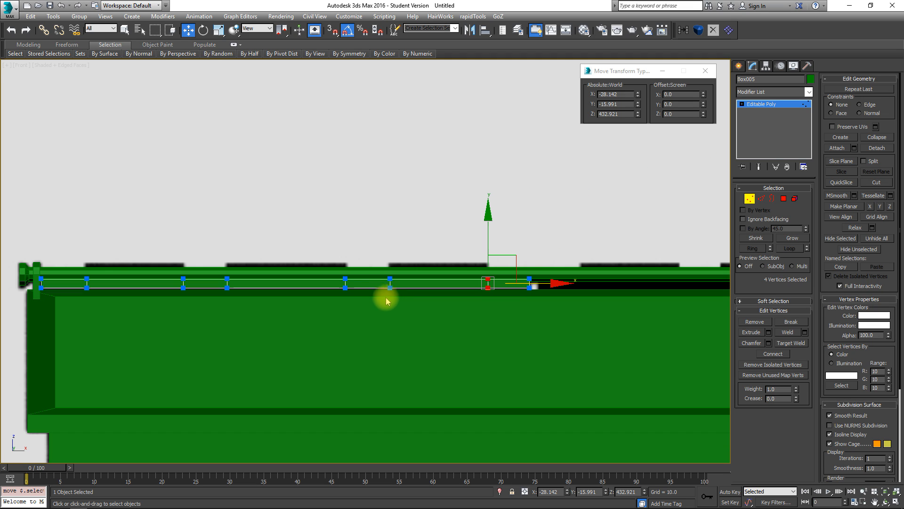
scroll(377, 293, down, 2)
- Connect the lid box's edges running from hinge to front with 4 segments in the side view
key(l)
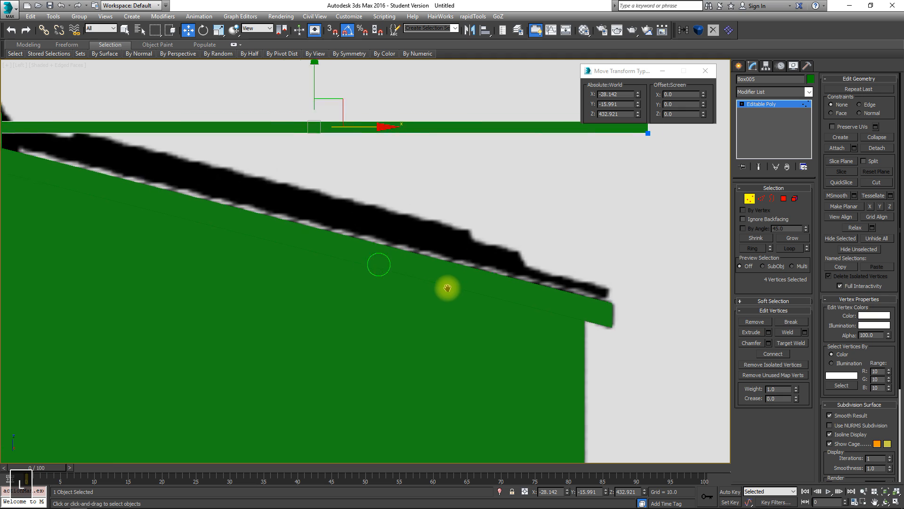
scroll(444, 286, down, 4)
click(761, 198)
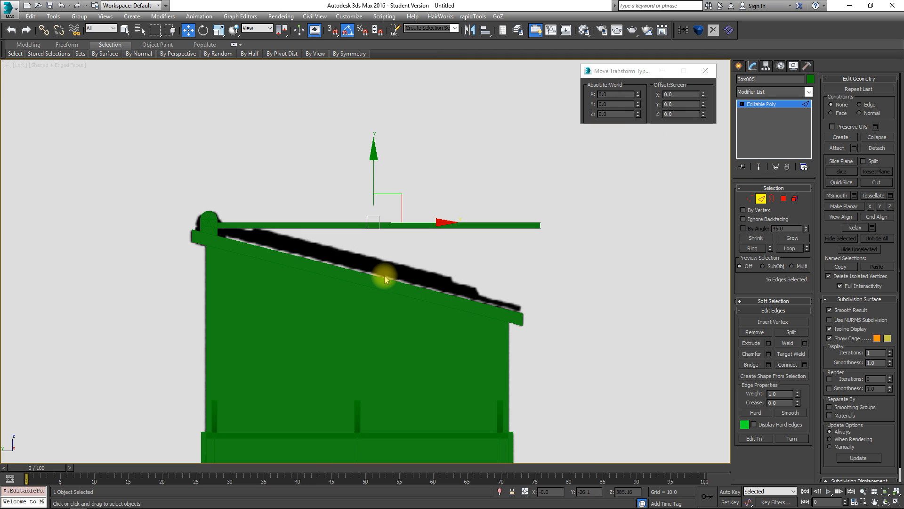
scroll(376, 264, up, 3)
drag(326, 175, 345, 285)
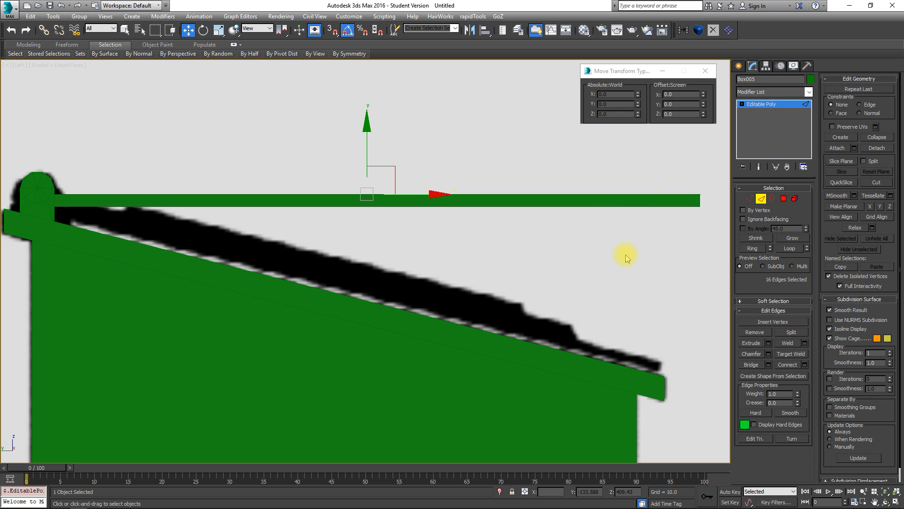
click(805, 364)
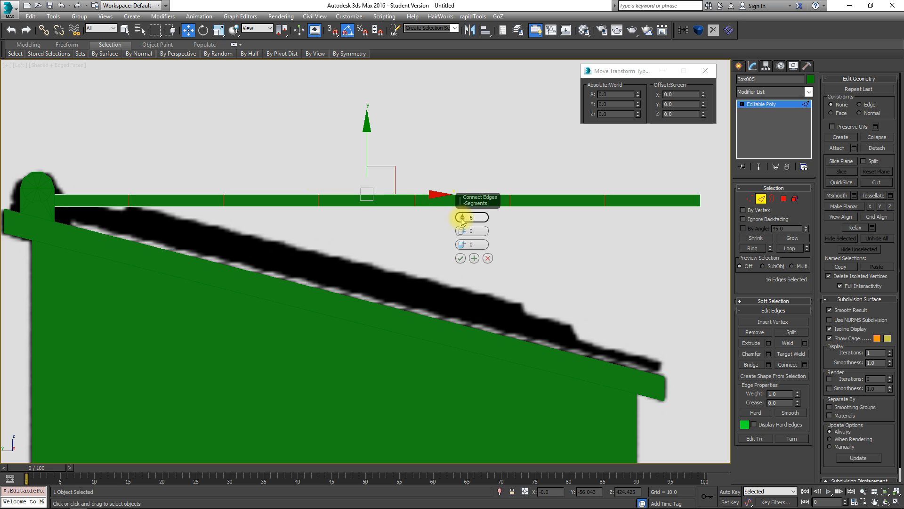
click(460, 259)
- Shift the two front vertex columns toward the lid's front edge, to Y about -130.6 and -93.9, matching the reference steps
click(750, 198)
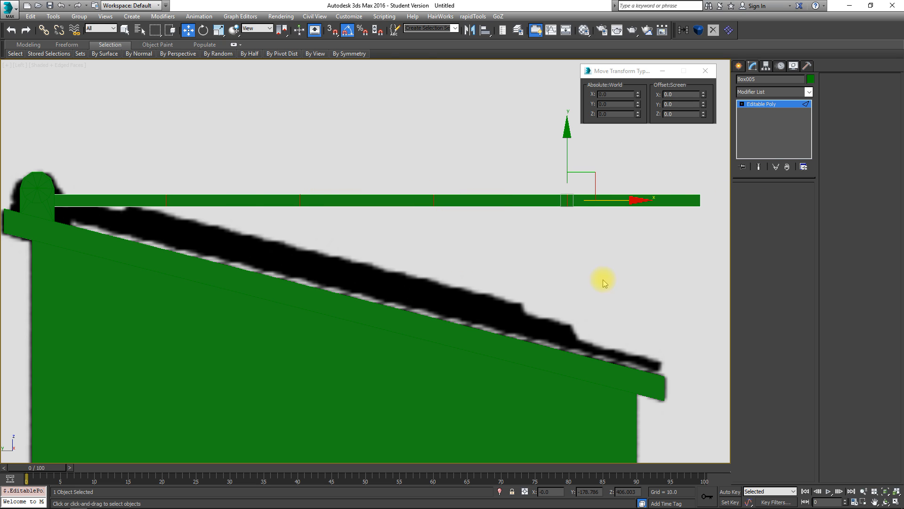
drag(534, 141, 592, 253)
middle_drag(592, 253, 478, 269)
drag(499, 217, 549, 221)
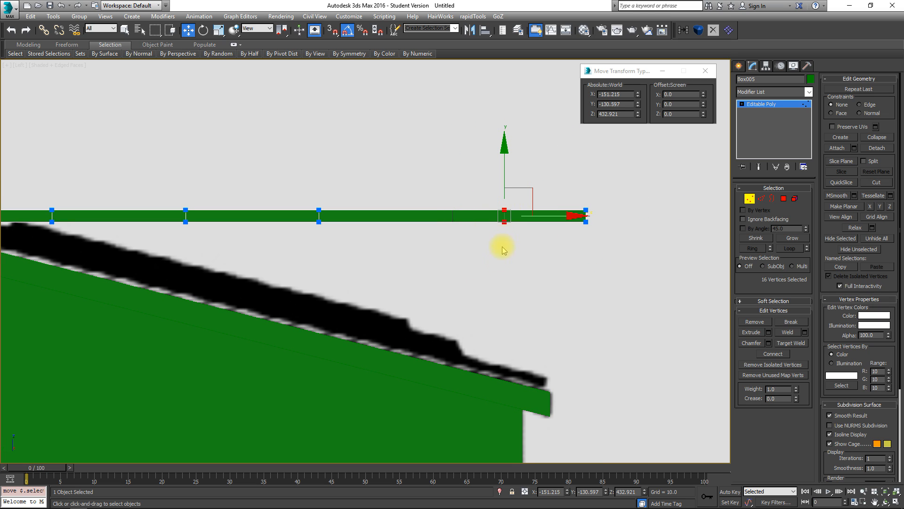
drag(346, 236, 483, 225)
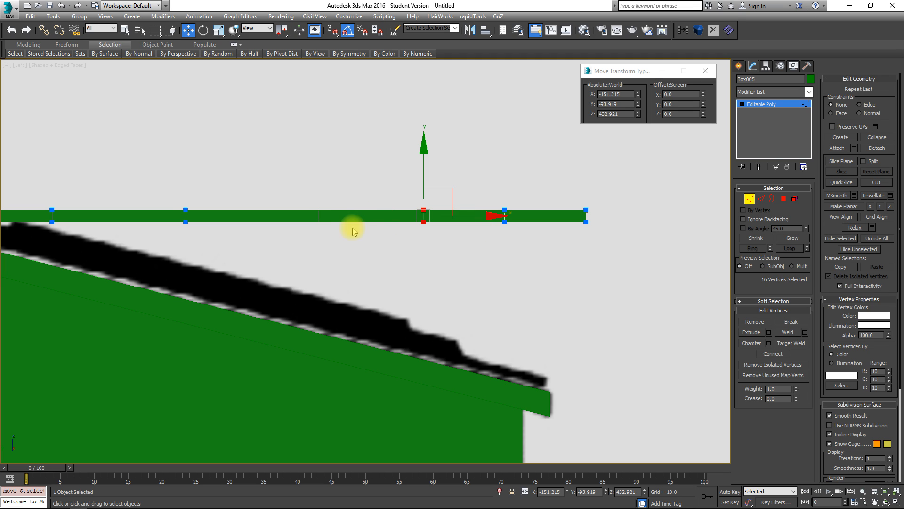
- Shift the other two vertex columns toward the hinge to match the reference steps, placing the inner one at Y about 94.7
middle_drag(335, 227, 527, 215)
scroll(342, 154, down, 2)
middle_drag(230, 143, 403, 188)
drag(404, 190, 462, 279)
drag(486, 234, 426, 233)
drag(485, 202, 467, 240)
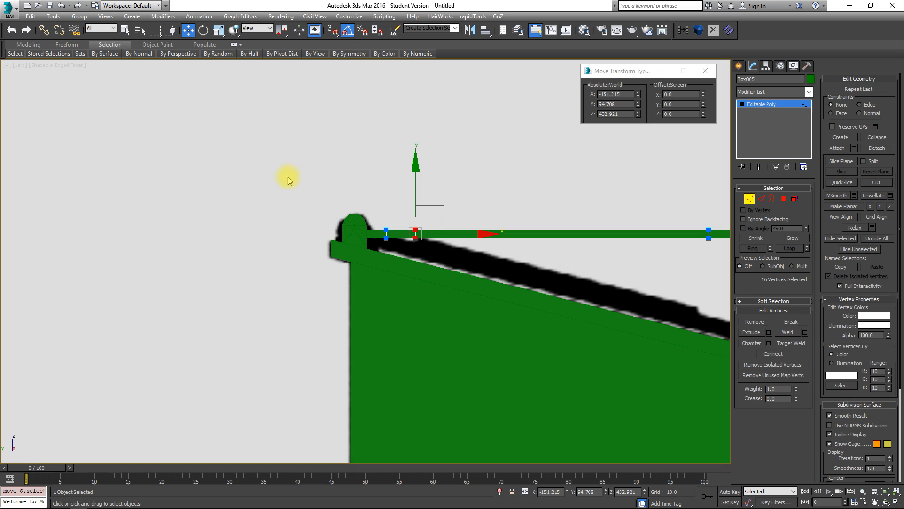
middle_drag(504, 237, 364, 211)
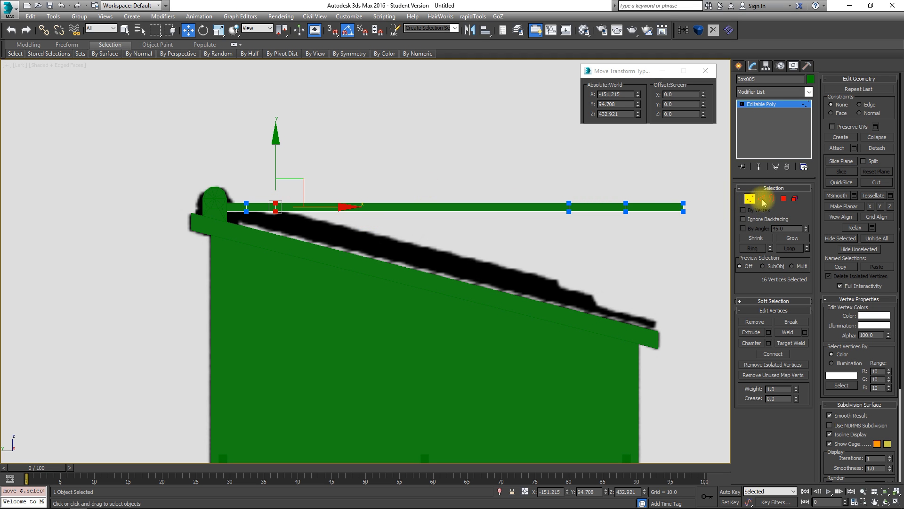
- Select the nine top polygons that form the lid's three raised sections, including their short end pieces
click(784, 198)
middle_drag(518, 165, 485, 184)
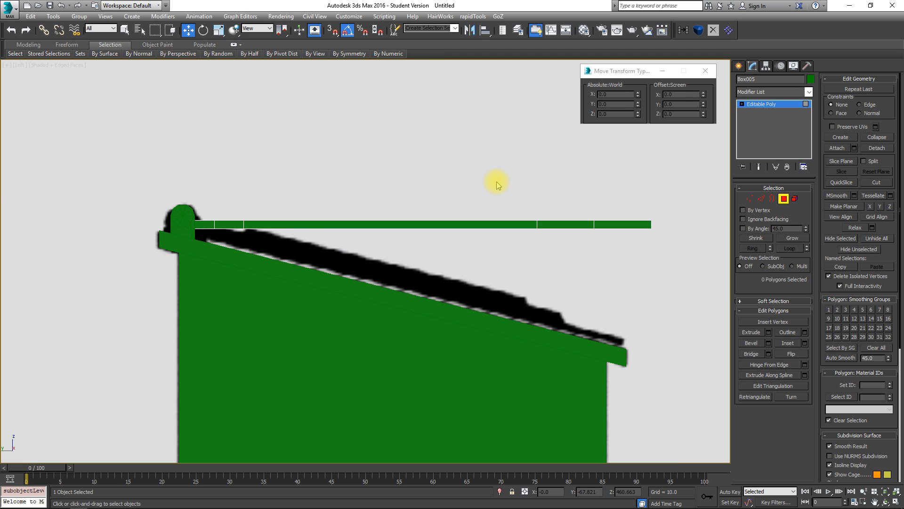
key(p)
scroll(495, 196, down, 5)
alt+middle_drag(450, 228, 329, 228)
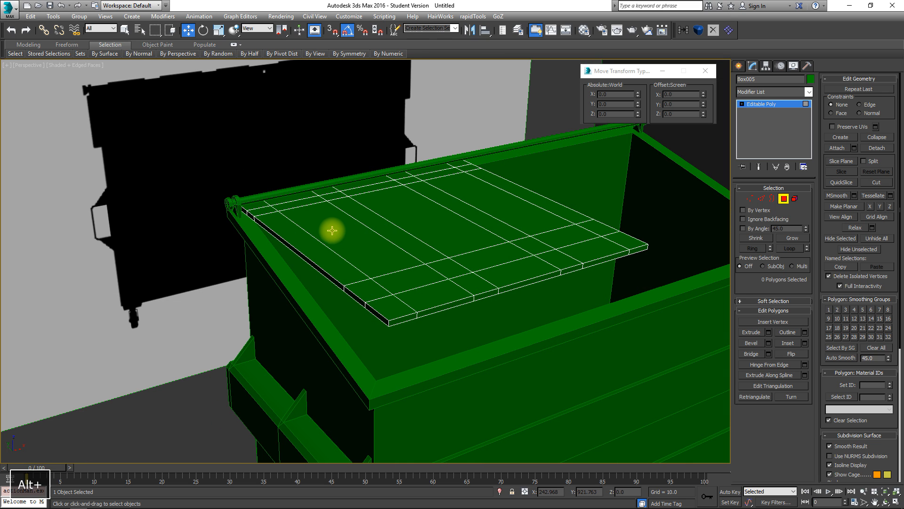
click(351, 228)
ctrl+click(402, 211)
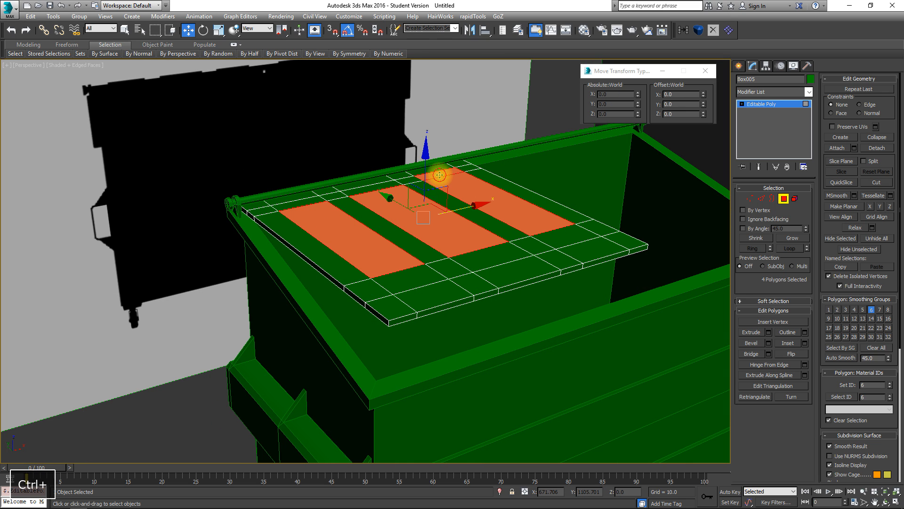
ctrl+click(374, 187)
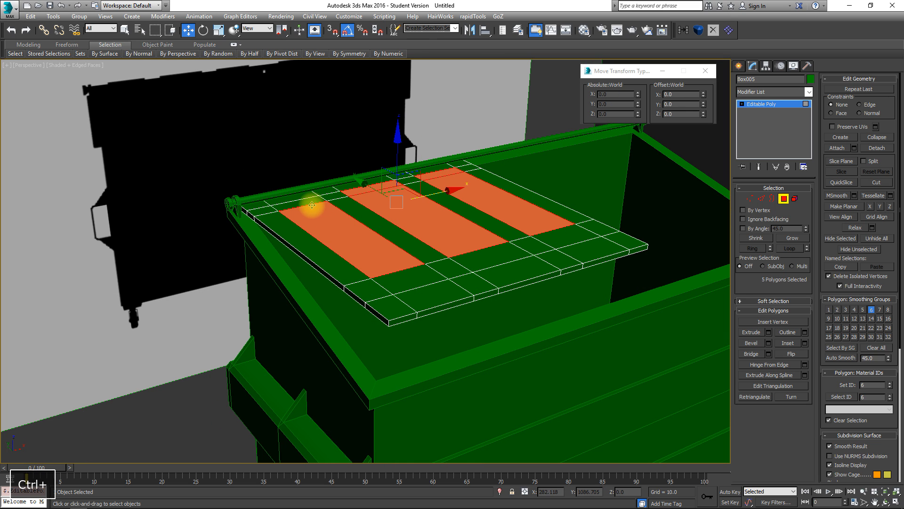
ctrl+click(402, 279)
ctrl+click(490, 255)
alt+middle_drag(570, 239, 457, 222)
scroll(511, 263, up, 3)
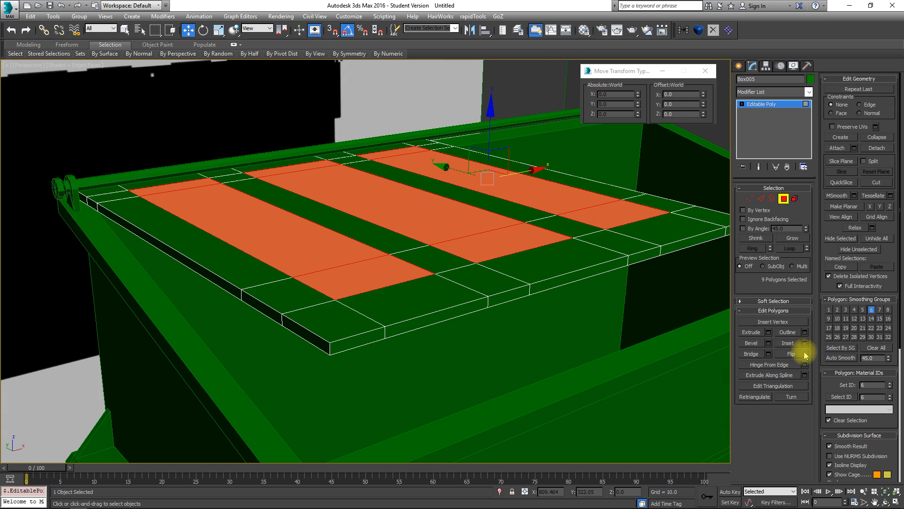
- Extrude the nine selected lid polygons upward by 5.716 as the first raised tier
key(l)
scroll(420, 308, up, 4)
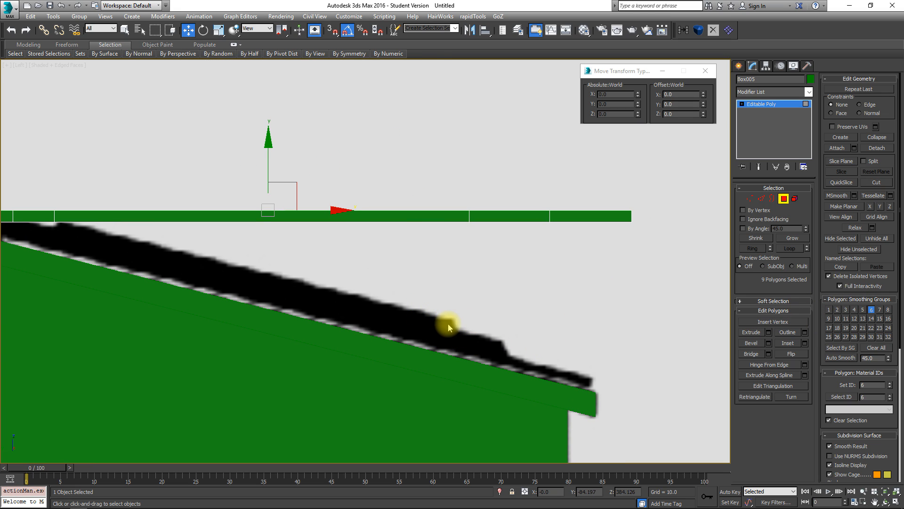
click(769, 332)
drag(462, 231, 461, 240)
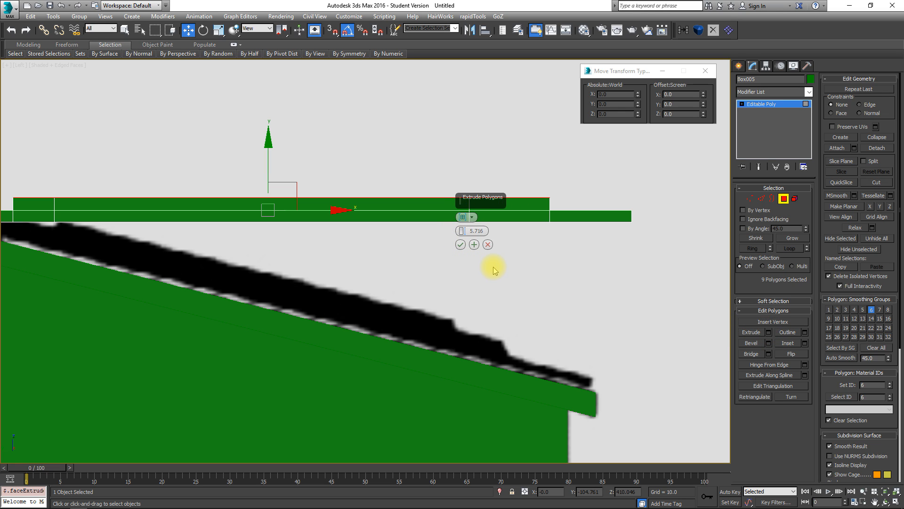
click(474, 244)
- Deselect the end polygons and extrude the three long middle polygons by a further 5.716 as the second tier
alt+drag(506, 141, 540, 240)
middle_drag(461, 226, 664, 222)
alt+drag(301, 163, 214, 255)
click(463, 245)
middle_drag(578, 276, 344, 247)
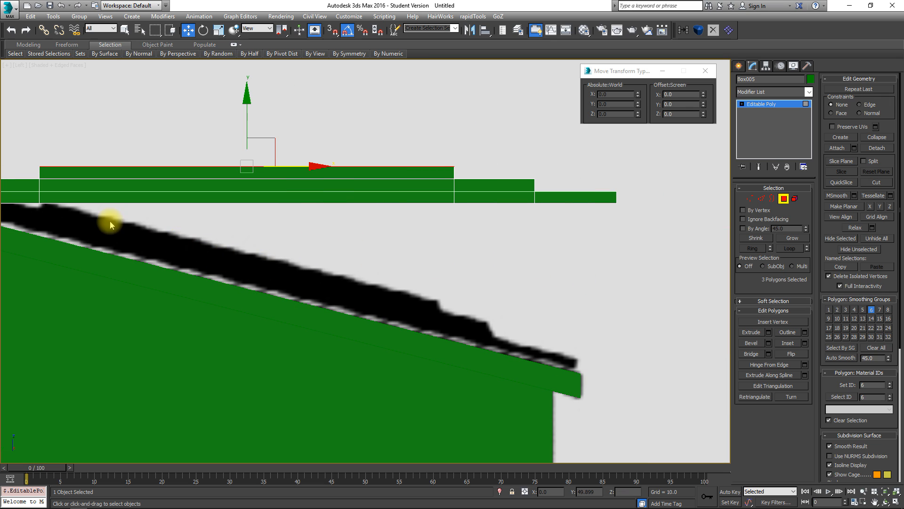
middle_drag(110, 221, 306, 239)
middle_drag(353, 176, 97, 207)
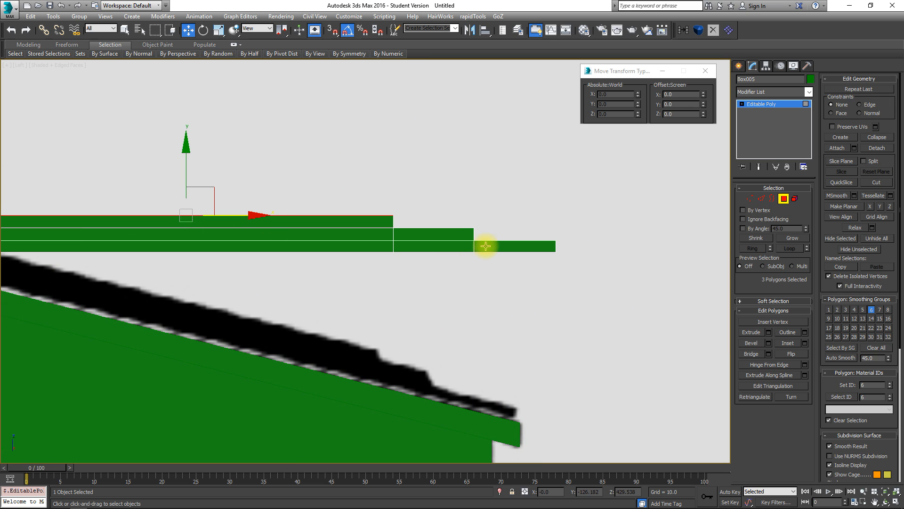
- Slope the ends of both raised tiers by shifting their top vertices inward about 4 units at the front and hinge sides
click(750, 198)
drag(414, 220, 385, 216)
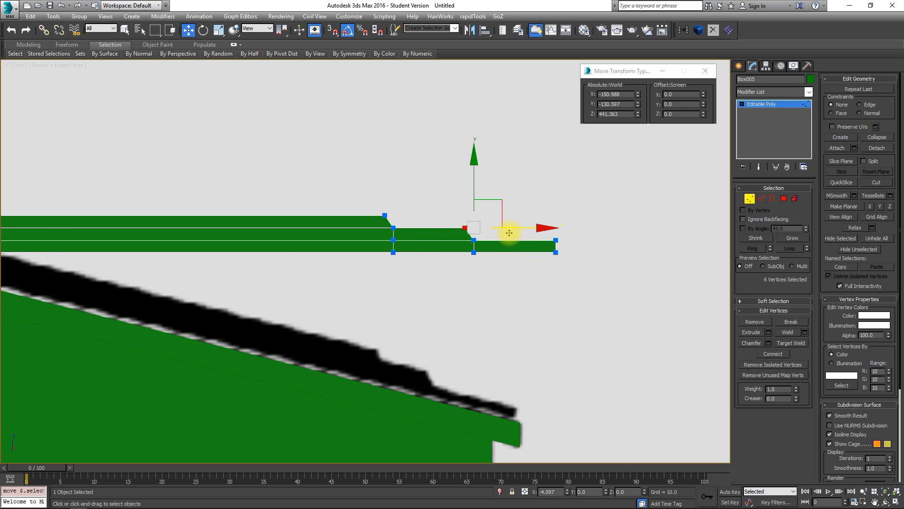
middle_drag(263, 259, 642, 219)
scroll(455, 215, up, 2)
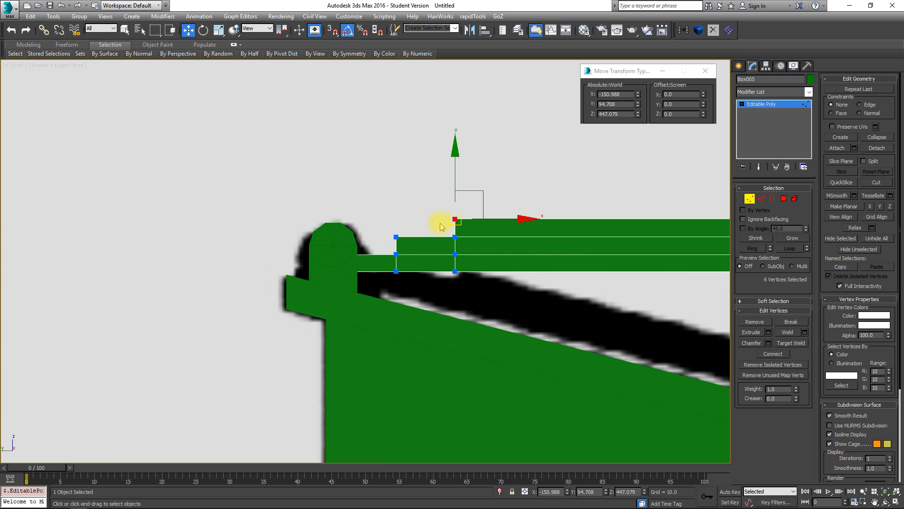
ctrl+drag(378, 227, 403, 243)
drag(496, 227, 509, 226)
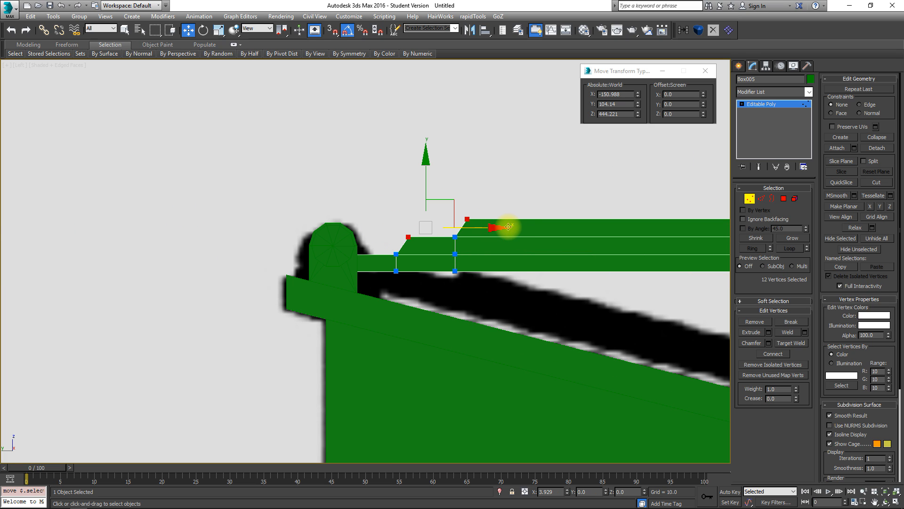
- Clear the vertex selection, check the stepped lid sections in perspective, and isolate the lid
middle_drag(549, 263, 411, 254)
click(467, 168)
key(z)
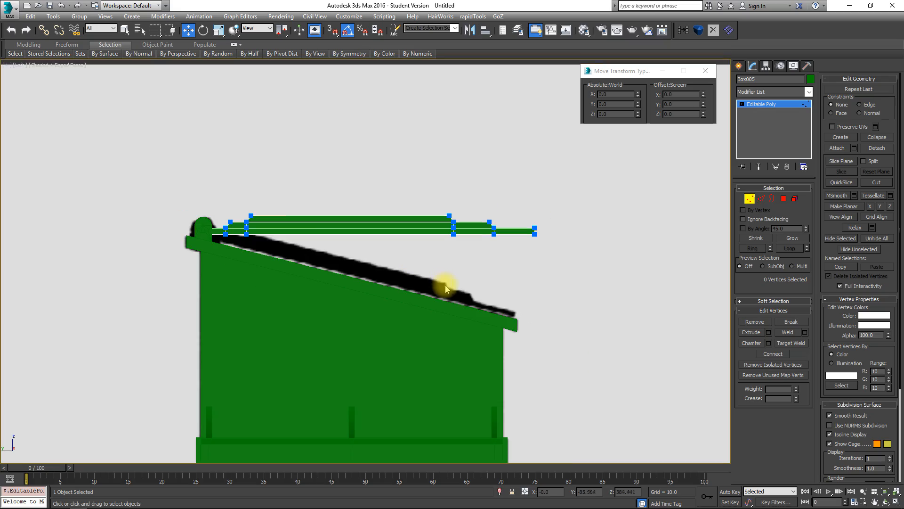
alt+middle_drag(503, 273, 263, 238)
key(p)
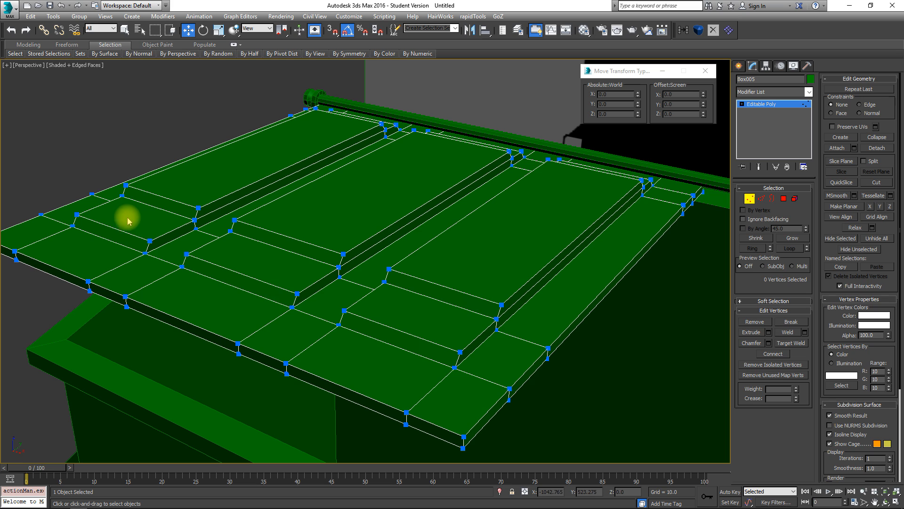
alt+middle_drag(533, 310, 522, 304)
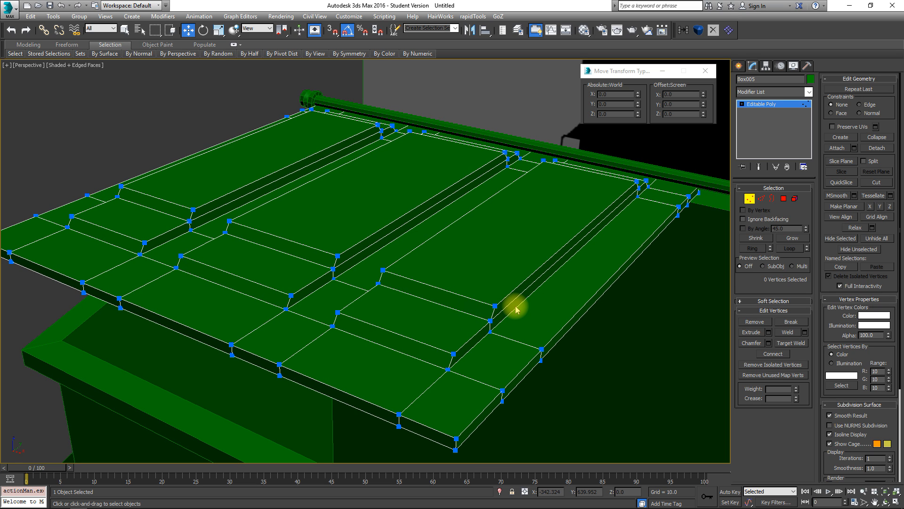
click(498, 489)
alt+middle_drag(555, 349, 504, 343)
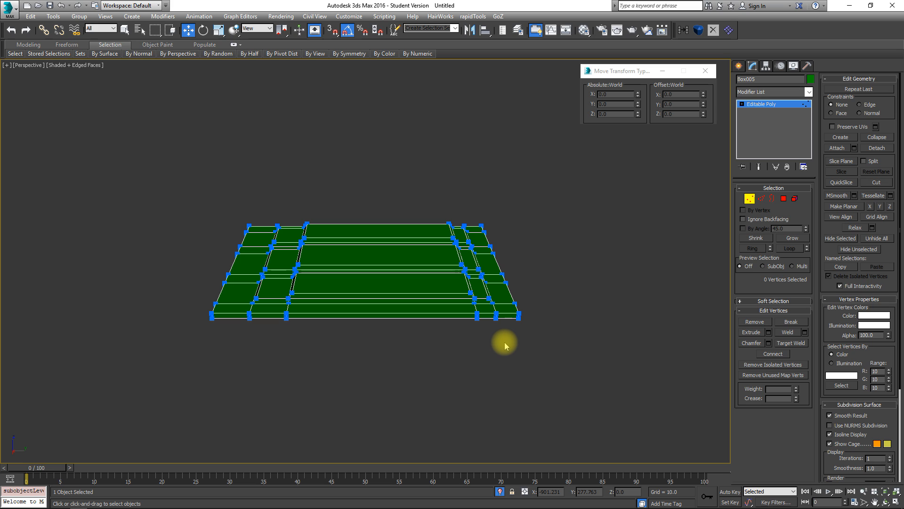
- Select all polygons on the lid's underside, delete them, and check the open bottom from below
key(l)
click(786, 199)
drag(675, 222, 107, 265)
alt+drag(145, 151, 685, 237)
key(p)
scroll(592, 313, down, 5)
alt+middle_drag(592, 313, 607, 174)
alt+middle_drag(490, 178, 483, 258)
key(Delete)
alt+middle_drag(508, 293, 597, 320)
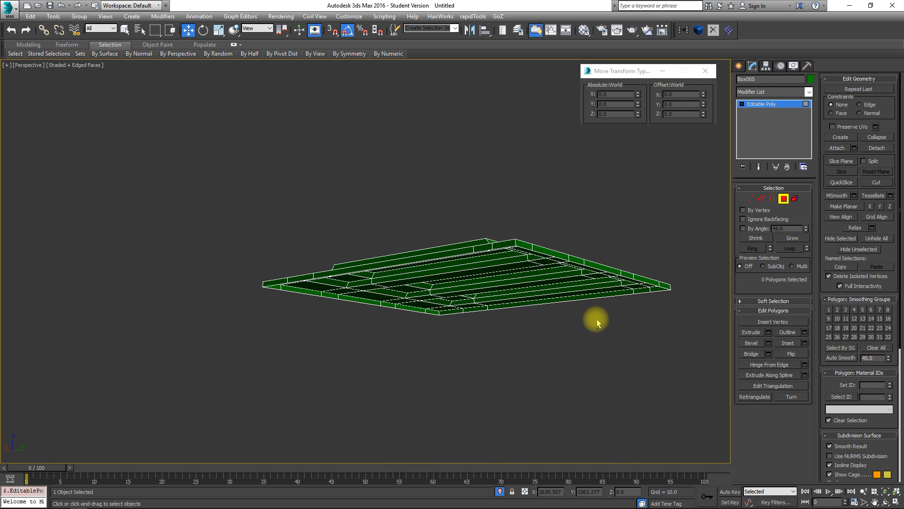
alt+middle_drag(542, 266, 436, 313)
alt+middle_drag(475, 341, 365, 307)
- With vertex movement constrained to edges, slide the two front inner bottom vertex sets along the lower edge onto the front bottom corner
key(l)
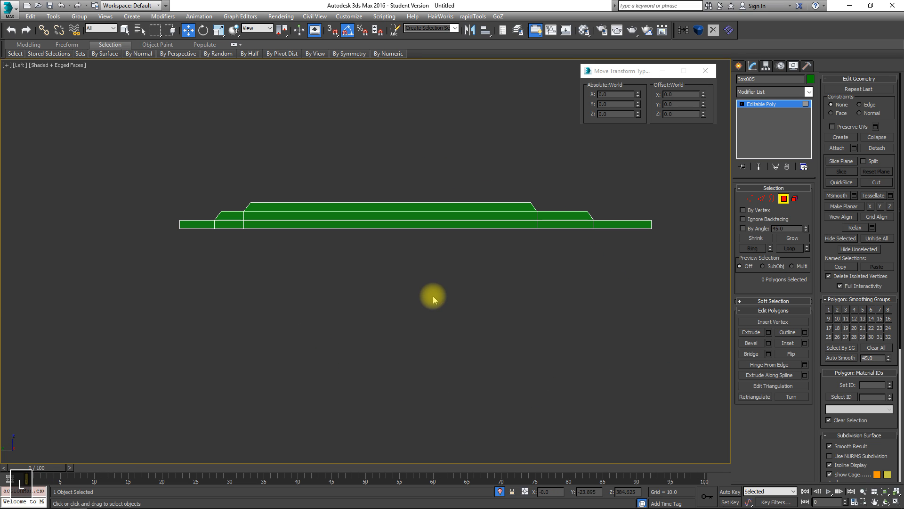
middle_drag(431, 299, 560, 342)
scroll(434, 290, up, 3)
middle_drag(498, 268, 392, 282)
key(1)
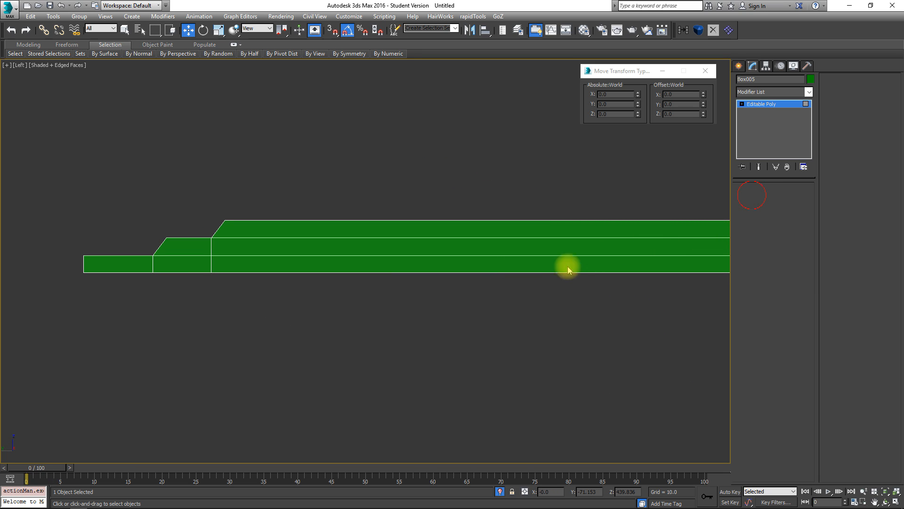
scroll(542, 280, down, 4)
click(865, 104)
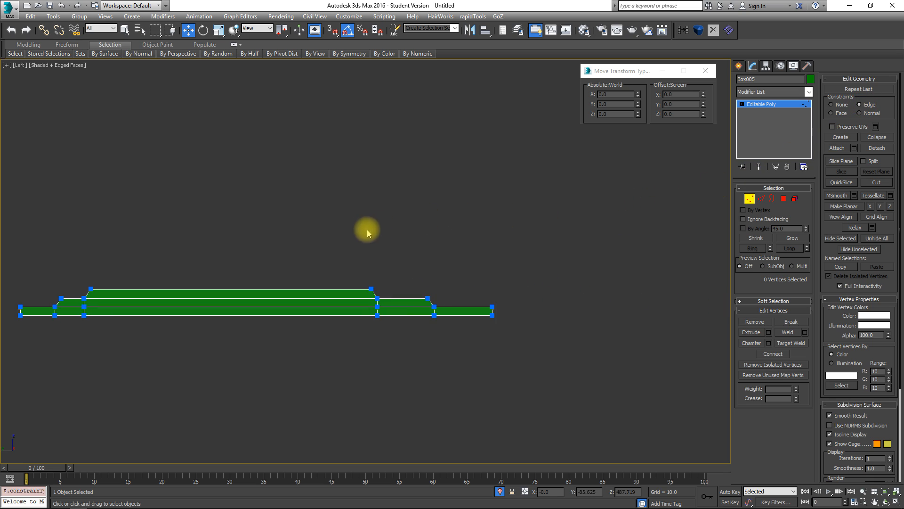
scroll(431, 345, up, 4)
drag(438, 268, 775, 262)
drag(293, 282, 788, 292)
middle_drag(224, 283, 661, 325)
scroll(443, 332, down, 3)
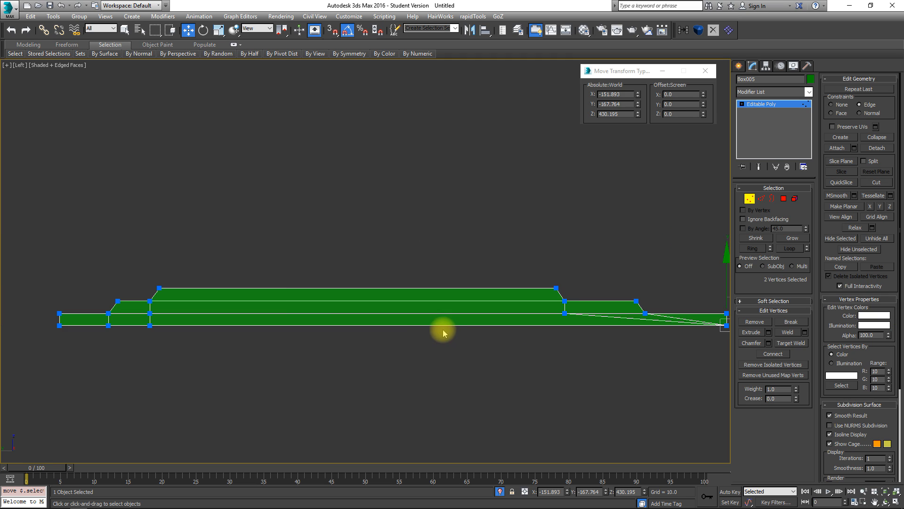
- Slide the hinge-side inner bottom vertices along the lower edge onto the hinge-side corner at Y about 135.8, and check the result
middle_drag(164, 332, 414, 301)
scroll(363, 301, up, 3)
drag(339, 297, 135, 287)
middle_drag(463, 285, 443, 360)
scroll(343, 317, down, 3)
key(p)
scroll(353, 315, down, 3)
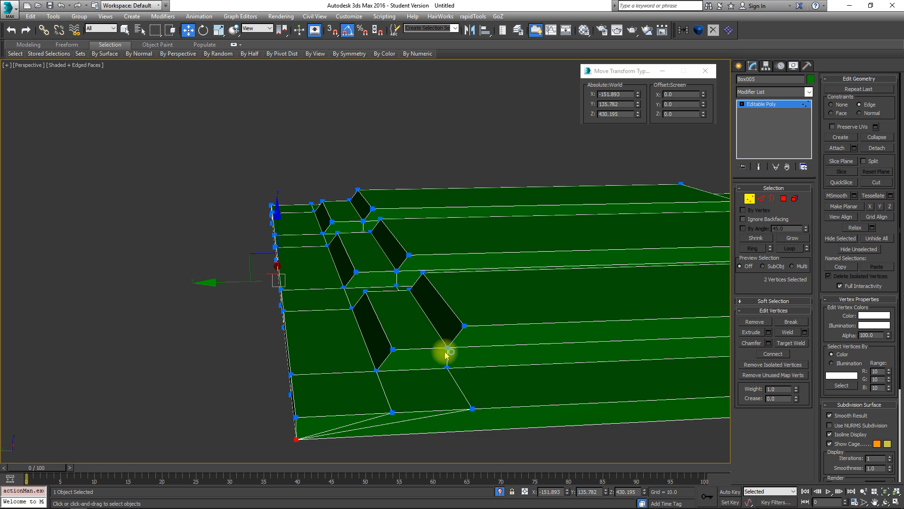
key(l)
middle_drag(456, 328, 493, 309)
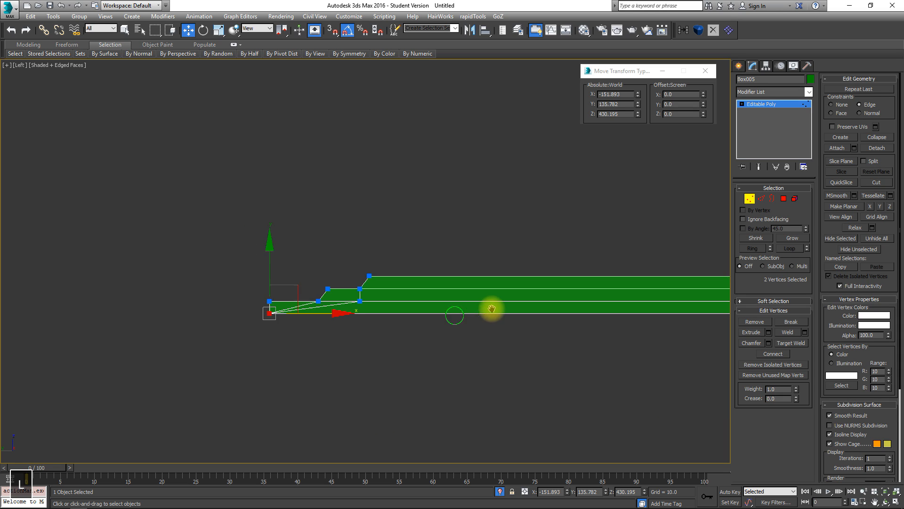
- Slide the inner vertices beneath the hinge-side raised step outward along their edges onto the step's base at Y about 113.6
scroll(377, 297, up, 4)
drag(379, 274, 343, 286)
drag(397, 279, 248, 278)
- Slide the matching inner vertices beneath the front raised step outward to its base at Y about -130.6, and check them in perspective
middle_drag(698, 226, 202, 245)
scroll(402, 266, down, 1)
middle_drag(402, 270, 184, 275)
scroll(390, 300, up, 3)
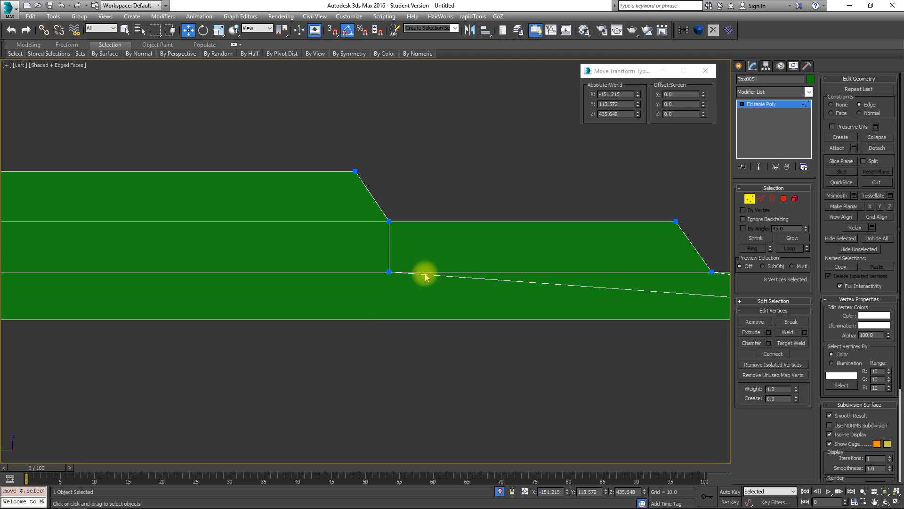
middle_drag(447, 299, 295, 312)
scroll(295, 312, down, 2)
drag(305, 293, 636, 278)
middle_drag(527, 273, 353, 361)
scroll(497, 317, down, 2)
key(p)
scroll(353, 361, down, 4)
middle_drag(480, 376, 393, 264)
scroll(393, 263, up, 4)
alt+middle_drag(392, 188, 405, 241)
middle_drag(323, 195, 417, 222)
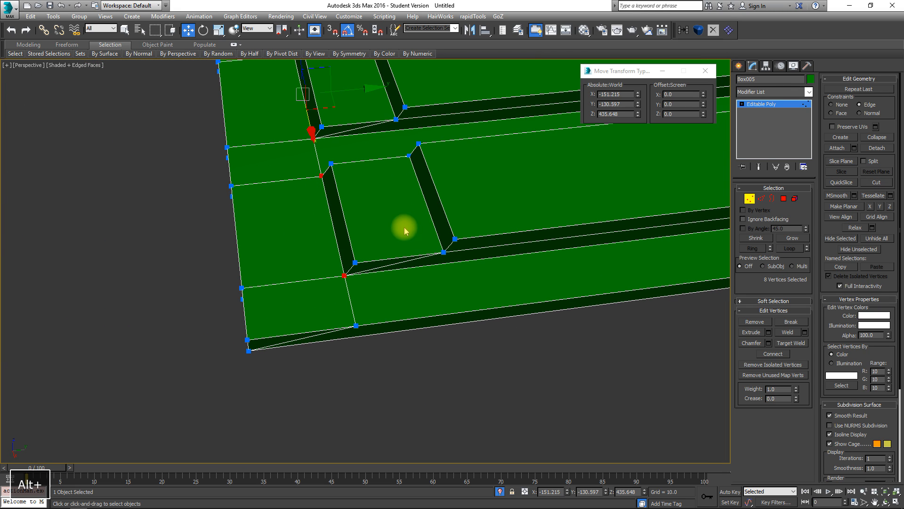
click(363, 324)
drag(402, 324, 199, 352)
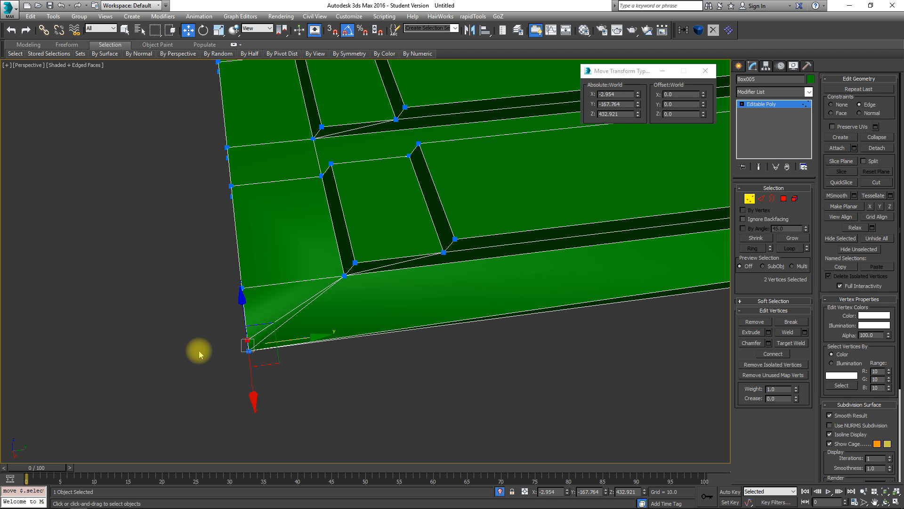
key(ctrl+z)
alt+middle_drag(309, 343, 390, 309)
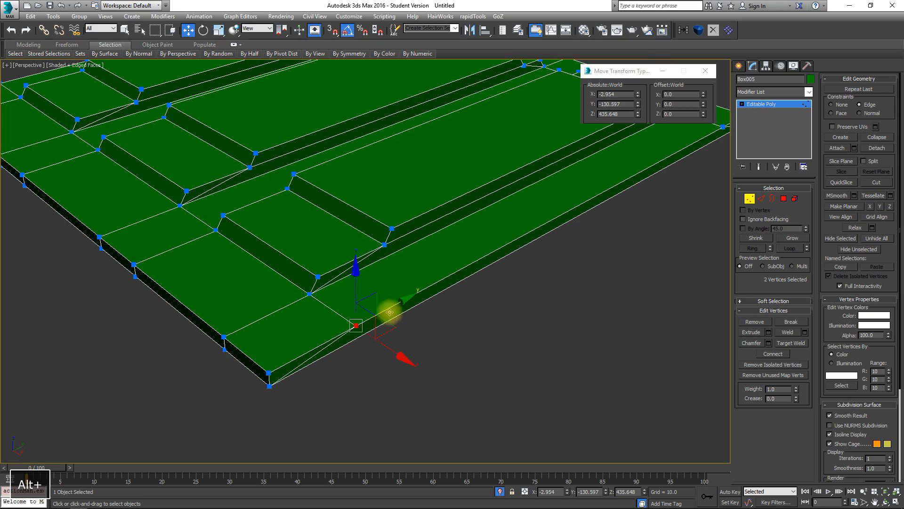
drag(395, 305, 318, 339)
right_click(318, 339)
- Select all of the lid's vertices and weld the overlapping ones
mouse_move(367, 329)
alt+middle_down()
mouse_move(414, 309)
mouse_move(360, 317)
alt+middle_up()
middle_drag(358, 317, 480, 307)
scroll(480, 307, down, 5)
drag(264, 220, 518, 354)
key(z)
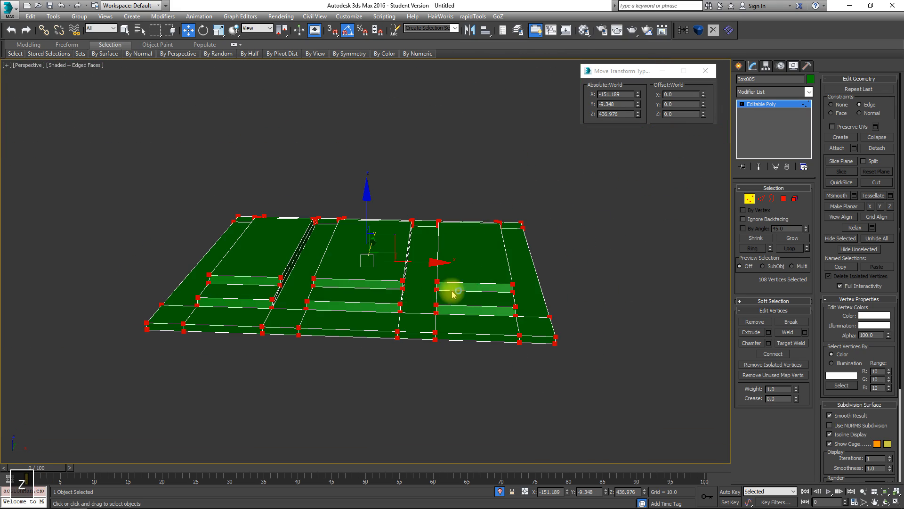
alt+middle_drag(466, 292, 422, 299)
scroll(542, 330, up, 4)
alt+middle_drag(551, 333, 527, 337)
click(789, 332)
- Slide the front vertex on each of the lid's two side edges along the edge to the front corners at Y about -167.8
middle_drag(491, 409, 422, 356)
drag(298, 385, 298, 385)
ctrl+drag(556, 95, 566, 117)
middle_drag(528, 156, 337, 244)
scroll(338, 244, down, 4)
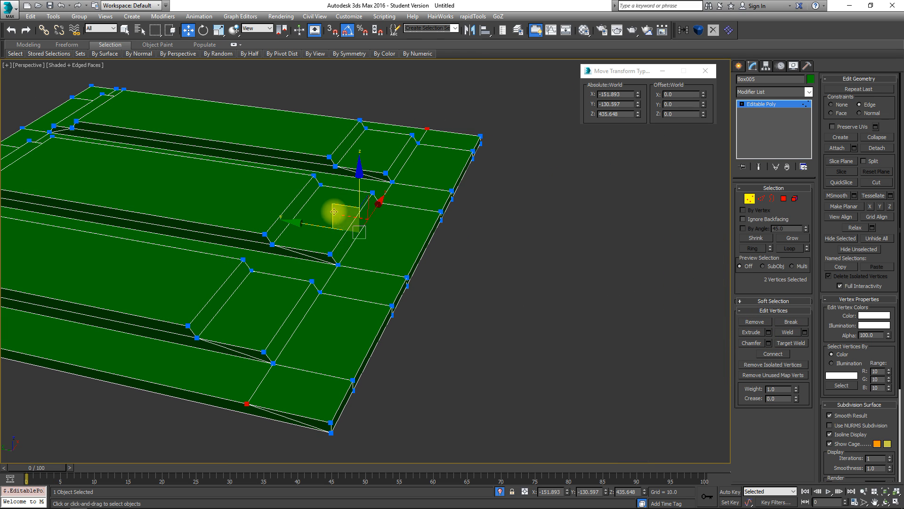
middle_drag(267, 243, 555, 275)
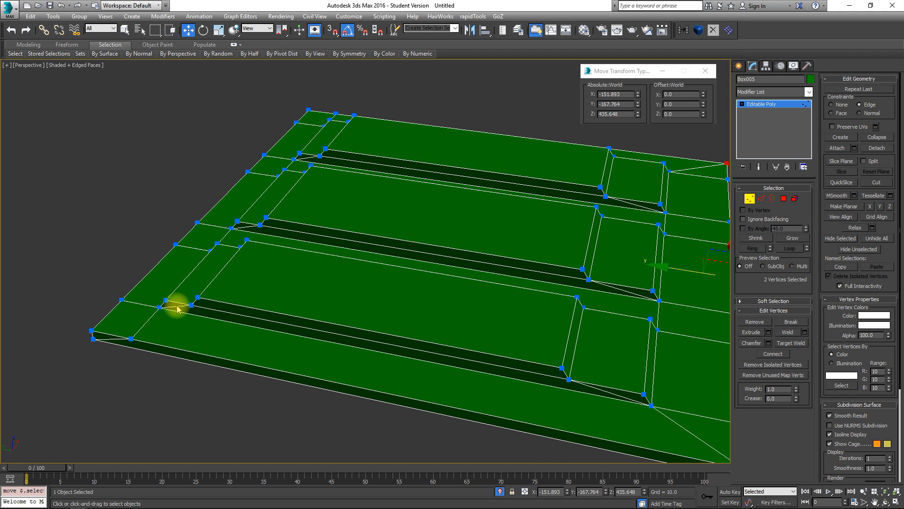
- Slide the hinge-side vertex on each of the two side edges along the edge onto the hinge-side corners
click(137, 334)
alt+middle_drag(337, 70, 302, 162)
ctrl+click(290, 164)
drag(191, 309, 142, 298)
- Weld all of the lid's vertices again to merge the ones stacked at the corners
alt+middle_drag(142, 298, 469, 235)
drag(540, 463, 707, 445)
click(788, 332)
alt+middle_drag(600, 313, 457, 309)
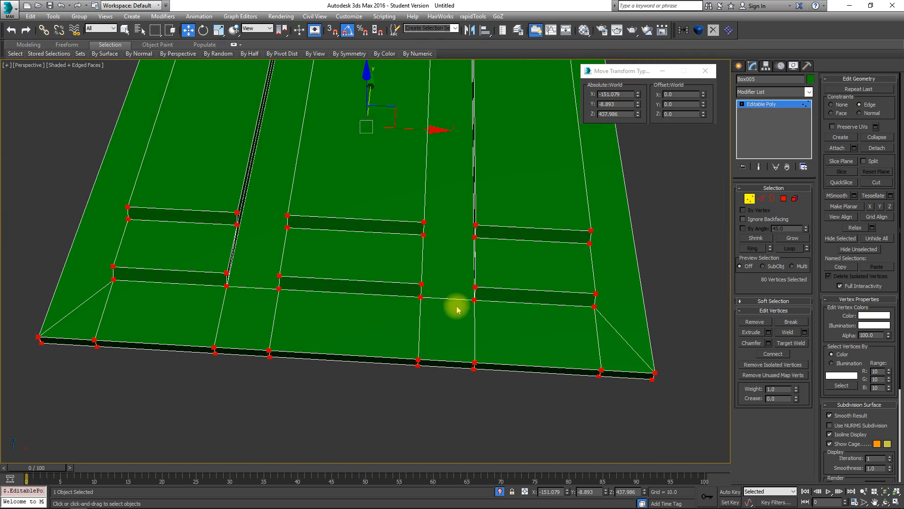
- Slide the two outer vertex pairs on each side of the lid's front edge along it onto the nearest front corner
middle_drag(601, 372, 525, 362)
drag(498, 344, 570, 362)
drag(384, 350, 672, 379)
middle_drag(458, 365, 670, 382)
drag(226, 343, 174, 342)
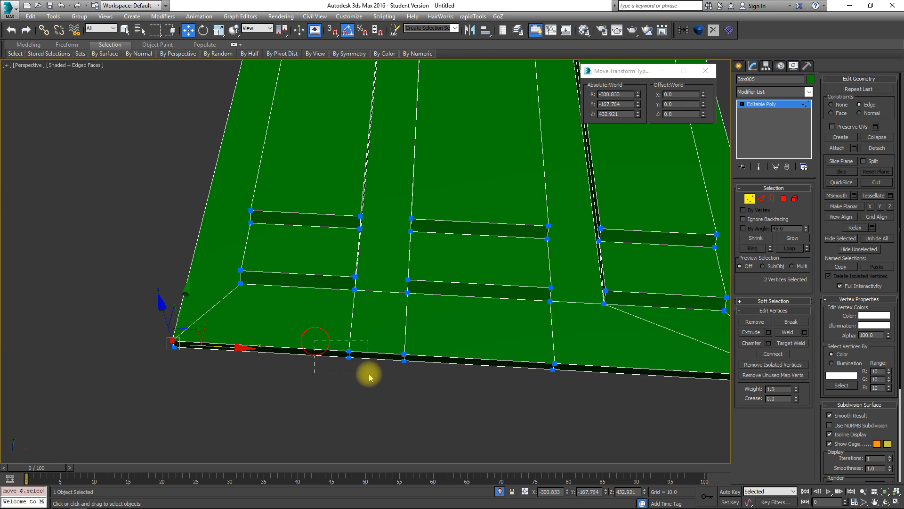
drag(369, 376, 372, 372)
- Slide the two outer vertex pairs on each side of the hinge-side edge along it onto the nearest corner
scroll(372, 321, down, 6)
alt+middle_drag(386, 328, 402, 265)
scroll(433, 309, up, 5)
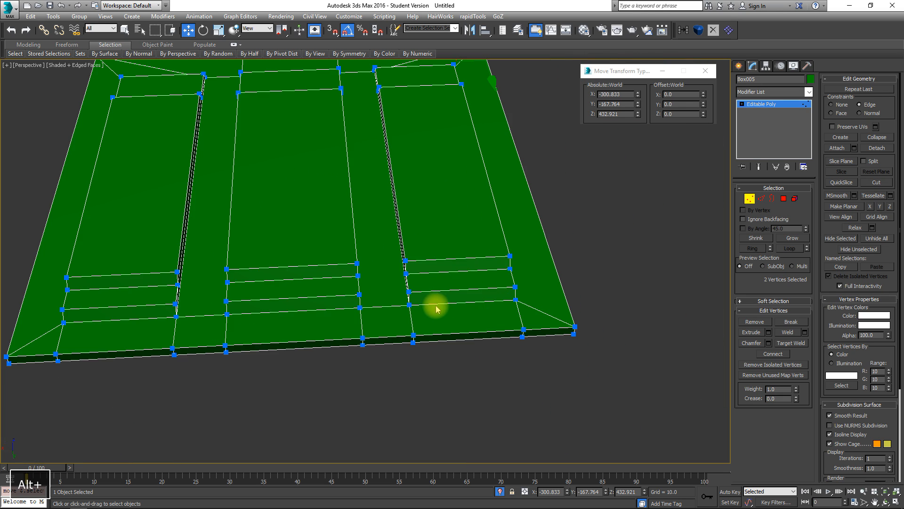
alt+middle_drag(434, 309, 469, 334)
drag(458, 410, 460, 409)
drag(394, 386, 559, 385)
middle_drag(301, 337, 596, 332)
drag(338, 383, 172, 363)
middle_drag(541, 312, 376, 358)
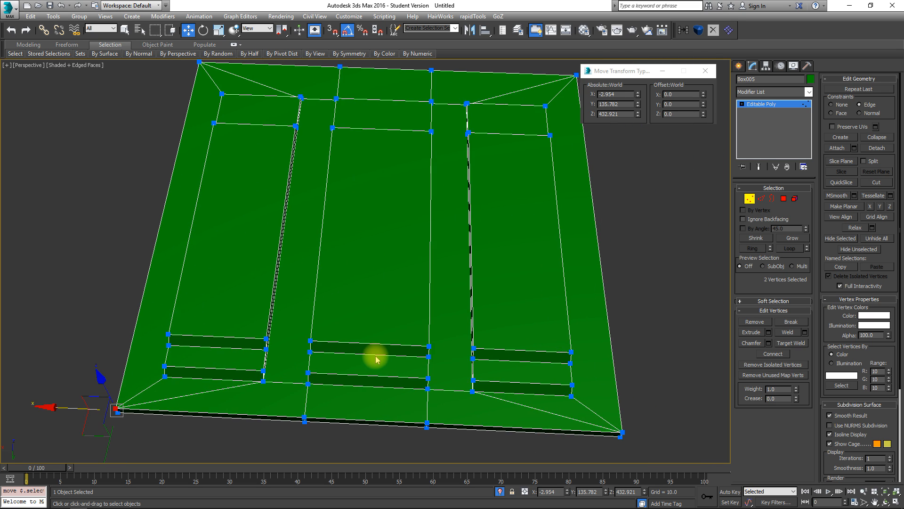
- In edge mode, collapse the middle segment of the lid's outer edge beside the centre raised section into one point
scroll(375, 356, down, 3)
alt+middle_drag(472, 324, 452, 145)
scroll(448, 156, down, 3)
alt+middle_drag(404, 272, 323, 299)
scroll(341, 288, up, 3)
middle_drag(322, 299, 365, 267)
scroll(358, 273, up, 4)
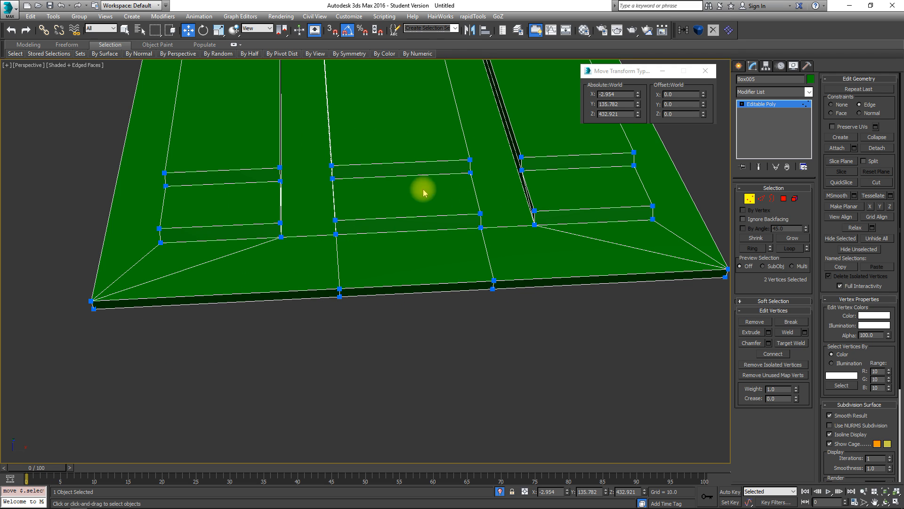
alt+middle_drag(423, 190, 409, 191)
click(761, 199)
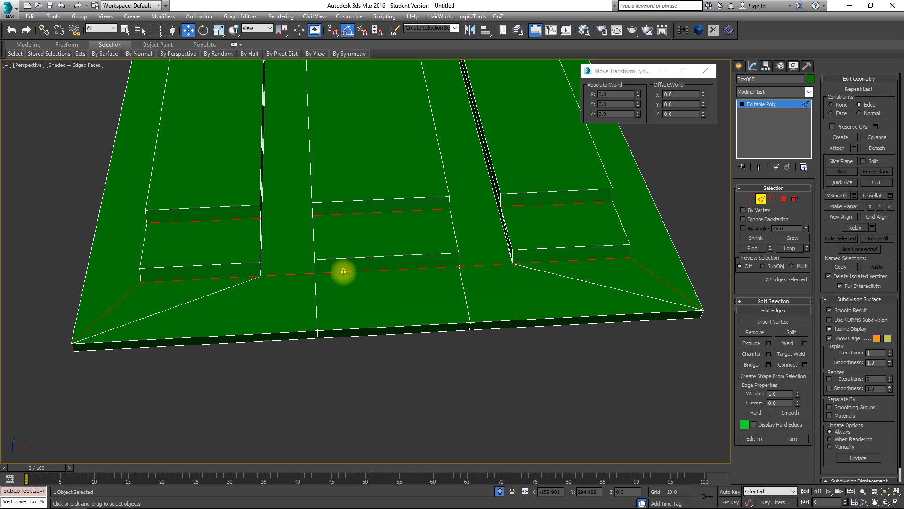
click(395, 319)
alt+middle_drag(430, 357, 447, 357)
click(877, 137)
- Collapse the matching middle segment on the lid's opposite outer edge into one point
alt+middle_drag(467, 254, 368, 280)
drag(397, 311, 391, 365)
click(877, 137)
alt+middle_drag(359, 323, 494, 325)
scroll(555, 301, up, 3)
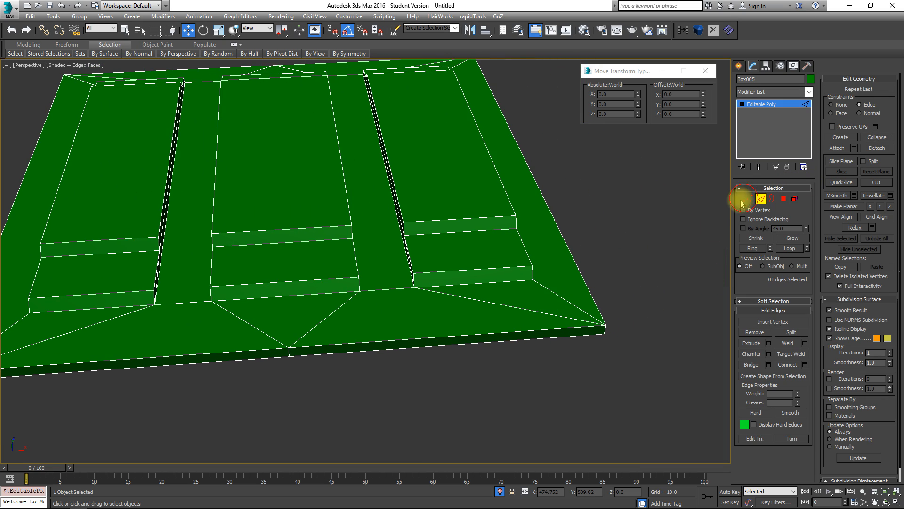
- Return to vertex mode, select every vertex of the lid, and weld the remaining overlaps from the corner moves
click(749, 200)
scroll(479, 276, down, 8)
drag(564, 310, 223, 182)
key(z)
alt+middle_drag(372, 210, 382, 236)
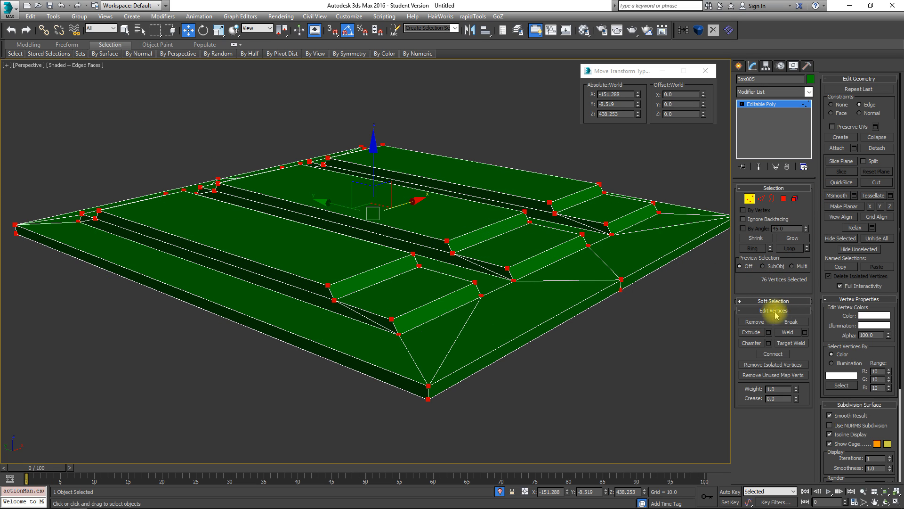
click(788, 332)
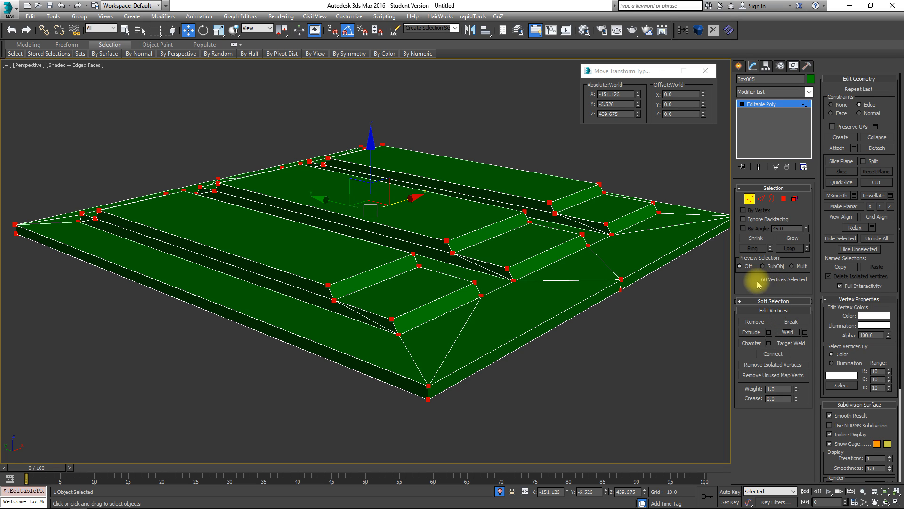
- Inspect the cleaned lid from above and below, and test-render its single-sided underside
mouse_move(548, 252)
alt+middle_down()
mouse_move(484, 256)
mouse_move(531, 244)
mouse_move(545, 247)
mouse_move(550, 262)
mouse_move(542, 222)
mouse_move(494, 226)
mouse_move(475, 239)
mouse_move(527, 232)
mouse_move(551, 240)
alt+middle_up()
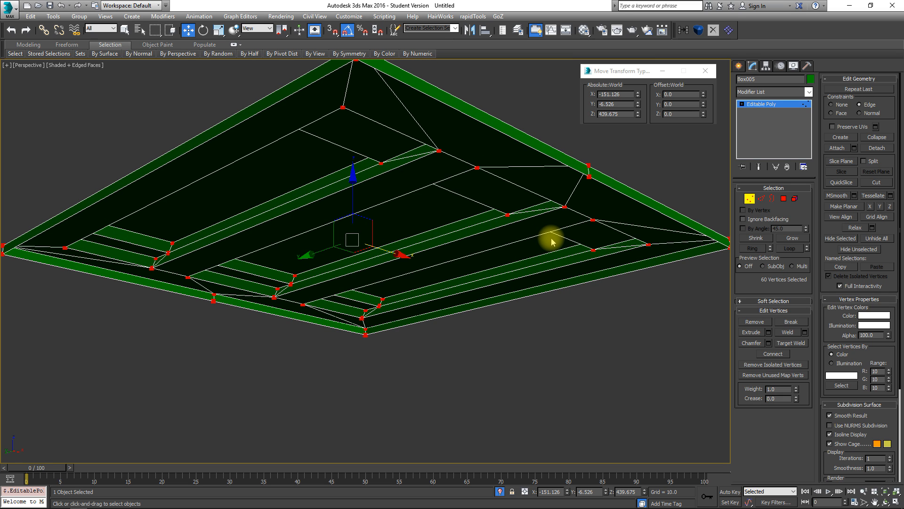
alt+middle_drag(469, 234, 268, 204)
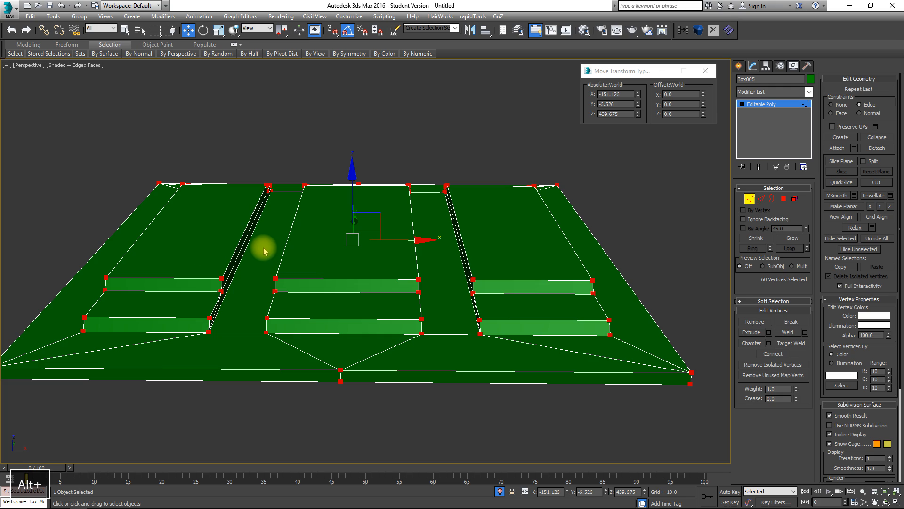
alt+middle_drag(389, 250, 409, 244)
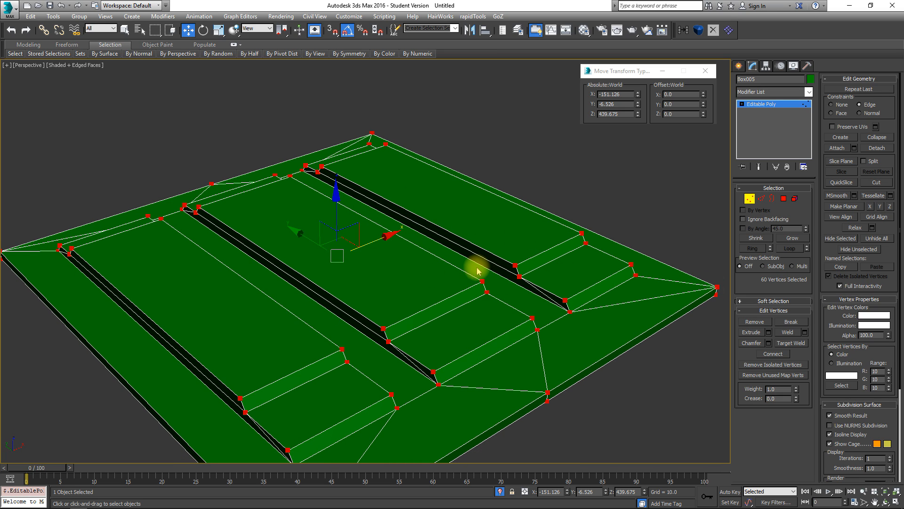
mouse_move(490, 281)
alt+middle_down()
mouse_move(483, 240)
mouse_move(495, 194)
mouse_move(598, 191)
mouse_move(461, 258)
mouse_move(492, 272)
alt+middle_up()
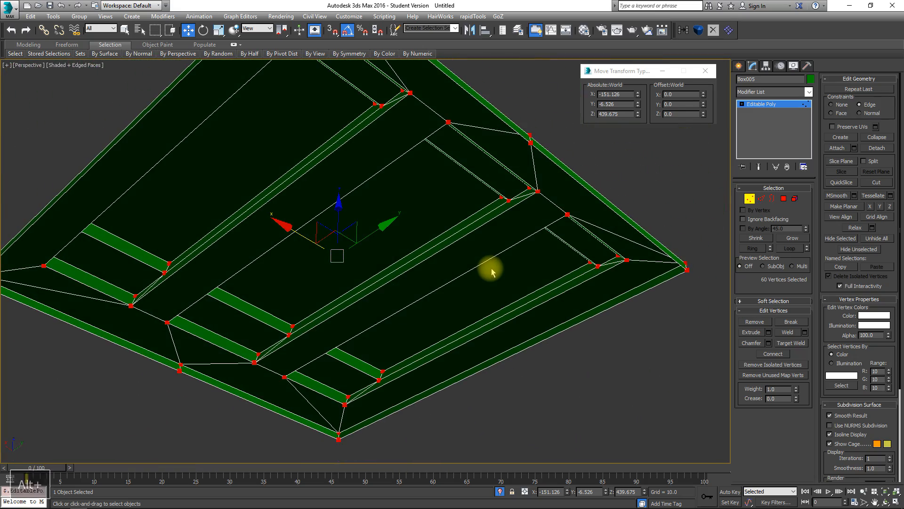
key(shift+q)
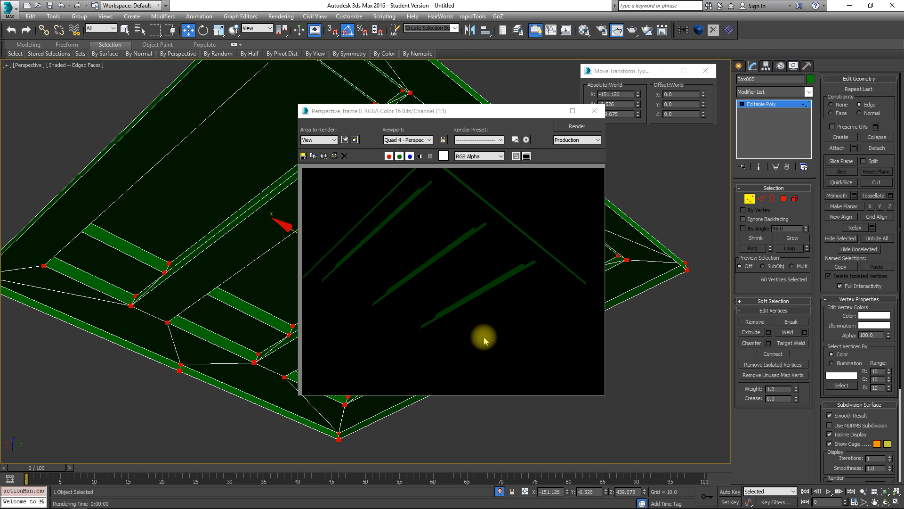
click(602, 114)
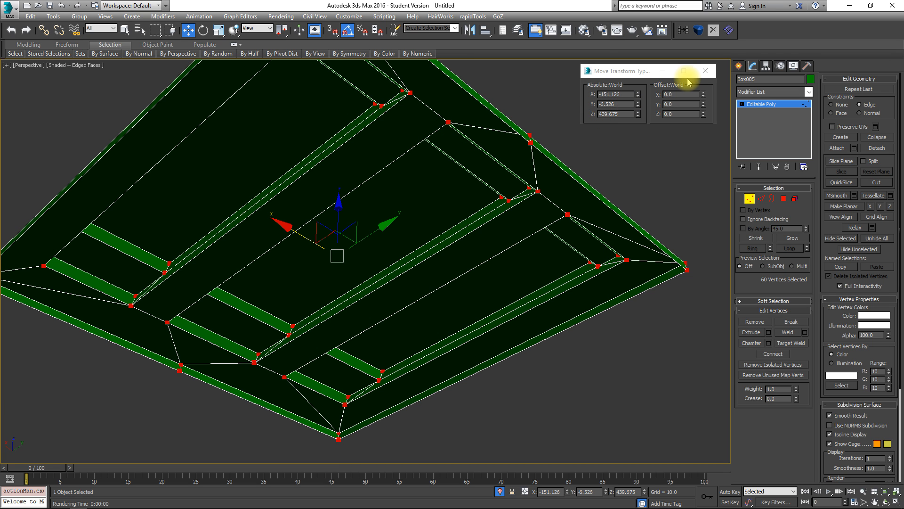
- Close the Move Transform Type-In, leave vertex mode, and add a Shell modifier to the lid
click(705, 71)
alt+middle_drag(629, 137, 404, 225)
alt+middle_drag(218, 108, 449, 209)
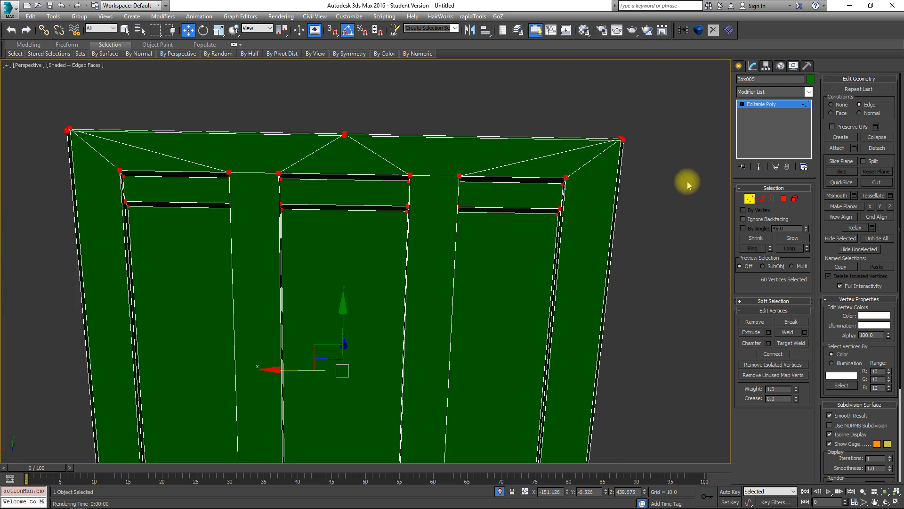
click(750, 198)
click(809, 92)
drag(809, 112, 798, 274)
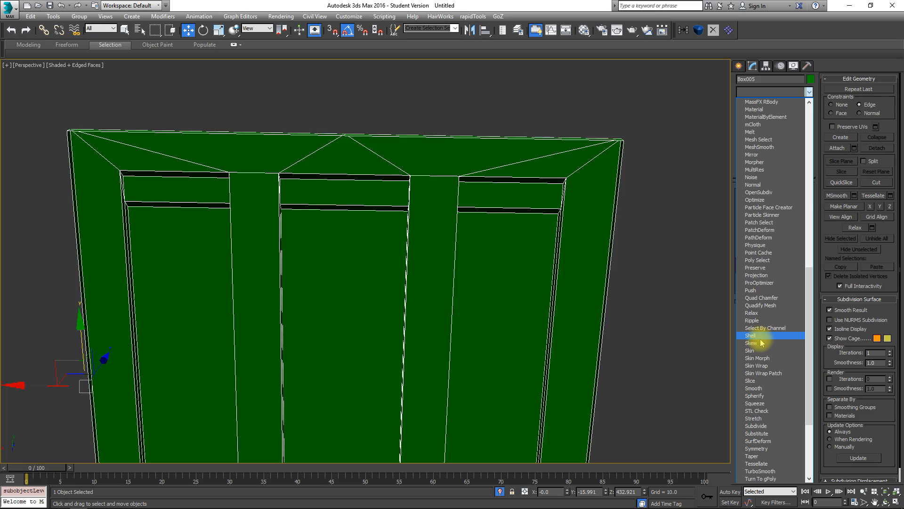
click(750, 335)
- Set the Shell's outer amount to 0 and its inner amount to 2
alt+middle_drag(639, 181, 481, 265)
alt+middle_drag(451, 317, 708, 245)
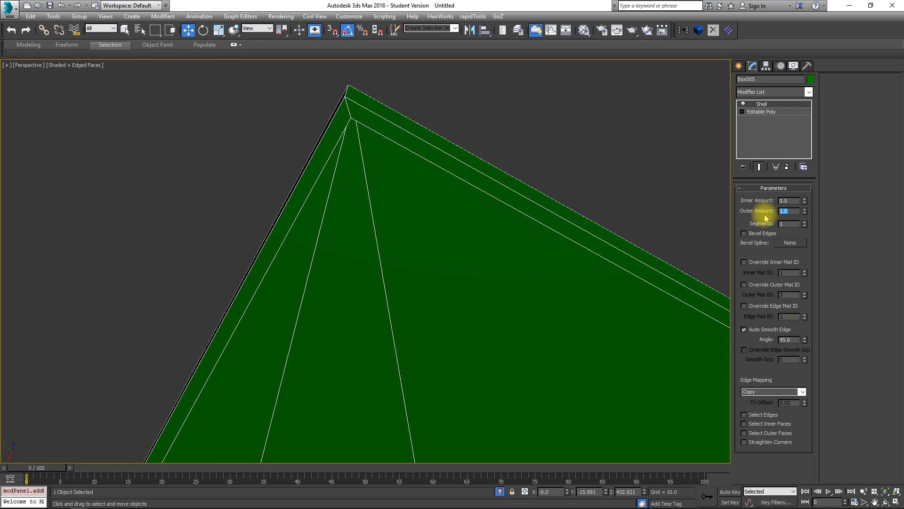
right_click(806, 213)
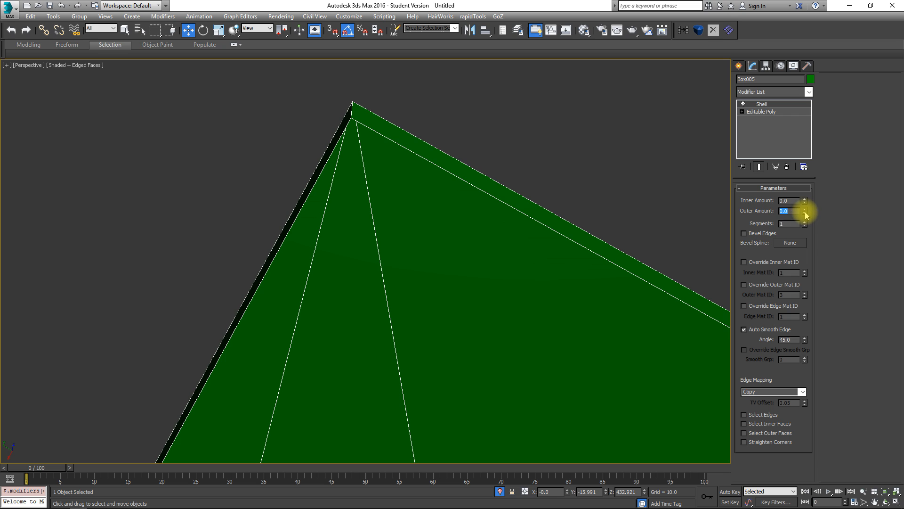
drag(804, 203, 745, 500)
alt+middle_drag(391, 376, 763, 213)
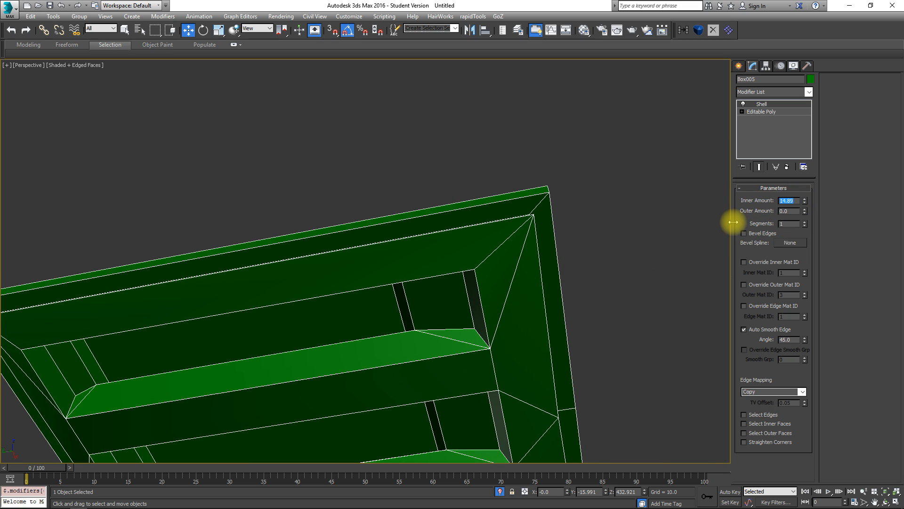
text(2)
key(Return)
- Examine the shell's wall thickness in a top wireframe view and enable Straighten Corners for the Shell
alt+middle_drag(539, 253, 636, 219)
key(F3)
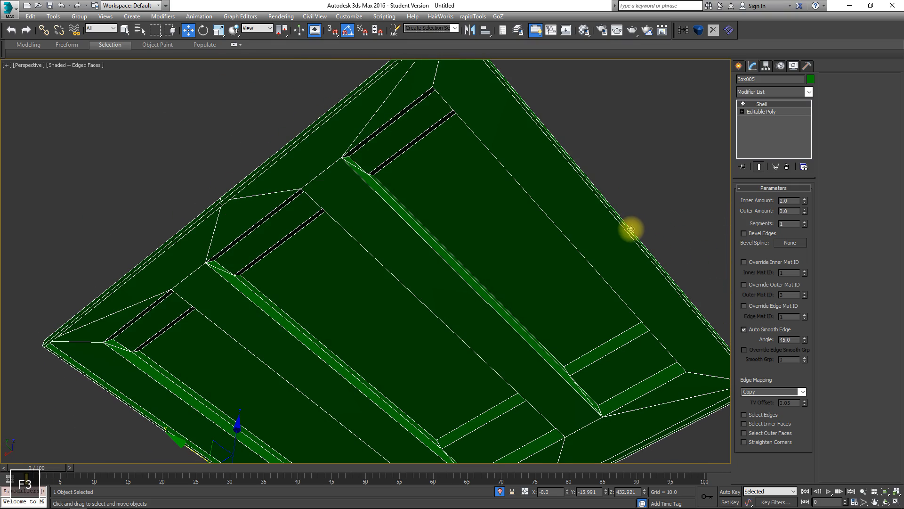
key(t)
key(z)
scroll(474, 247, up, 10)
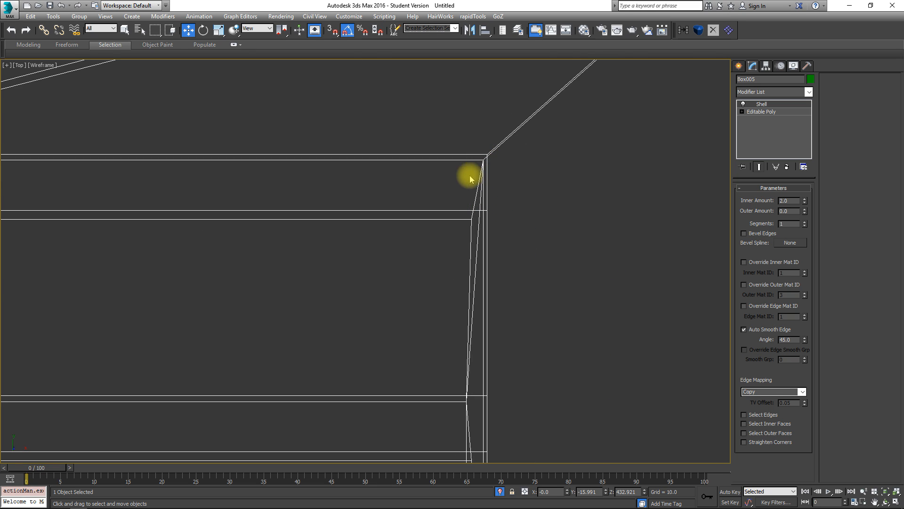
middle_drag(446, 256, 462, 109)
scroll(489, 188, down, 5)
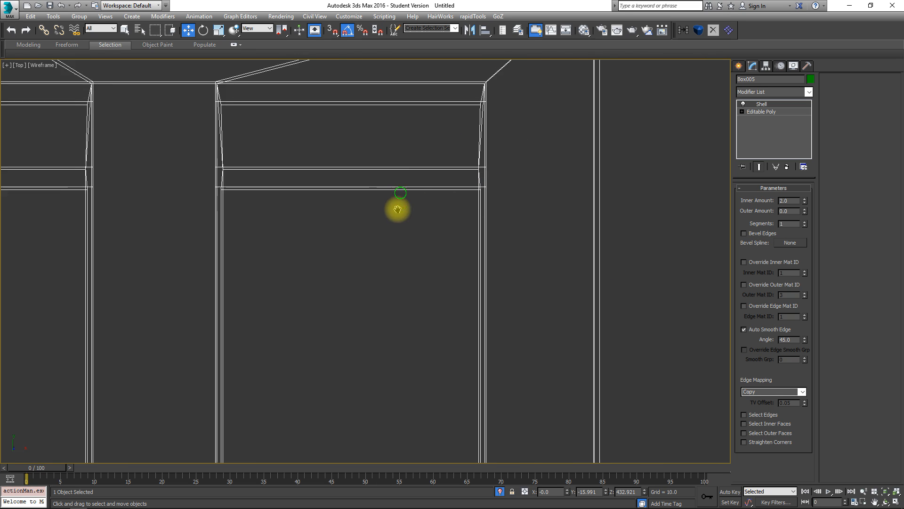
middle_drag(429, 207, 267, 266)
scroll(486, 165, up, 2)
middle_drag(546, 200, 513, 159)
scroll(524, 173, down, 2)
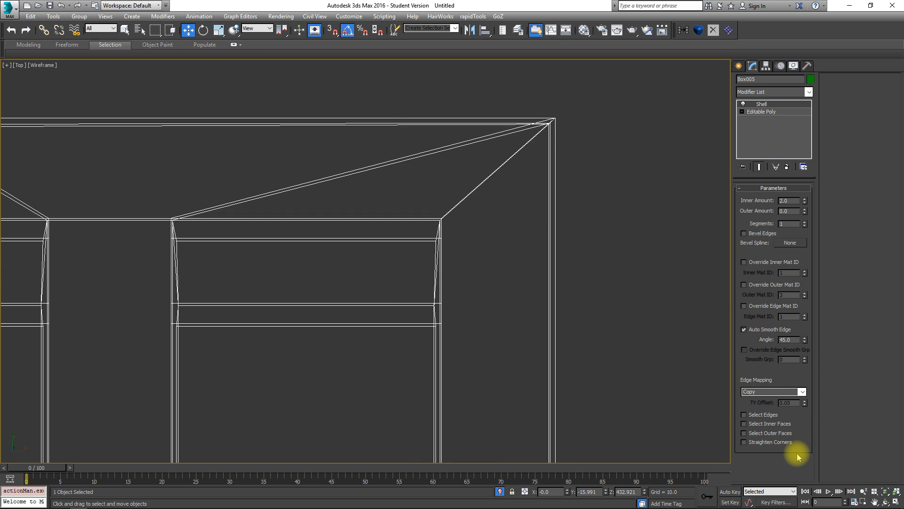
click(773, 443)
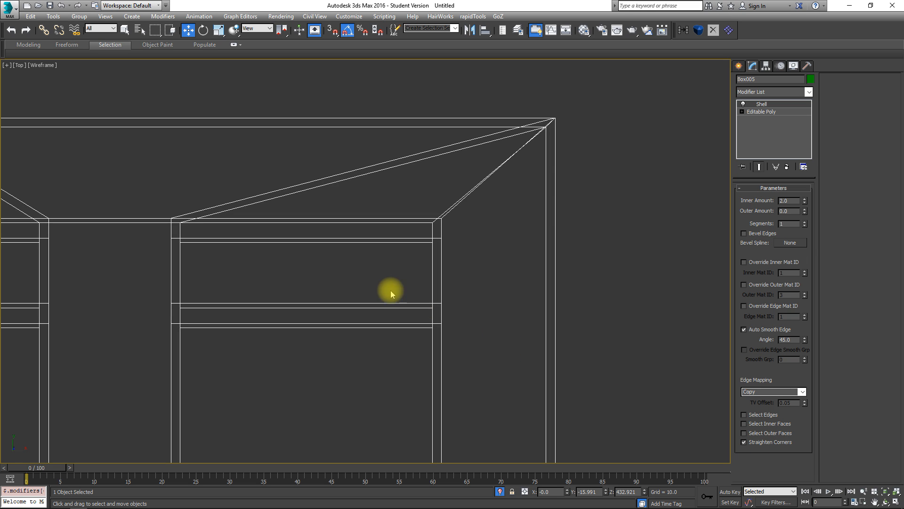
- Check the thickened lid from below in shaded perspective and convert it to an Editable Poly
scroll(471, 301, down, 4)
key(p)
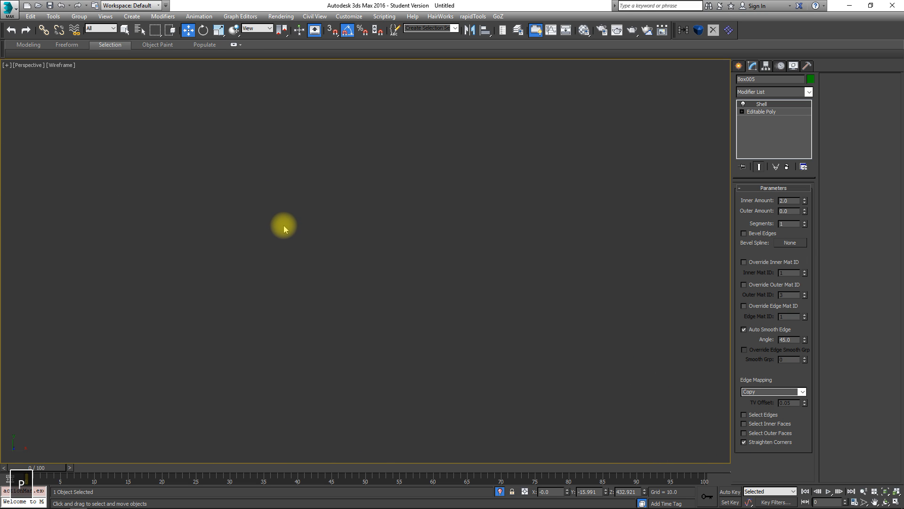
key(F3)
key(z)
mouse_move(405, 288)
alt+middle_down()
mouse_move(364, 176)
mouse_move(232, 190)
mouse_move(245, 228)
mouse_move(296, 214)
mouse_move(398, 220)
alt+middle_up()
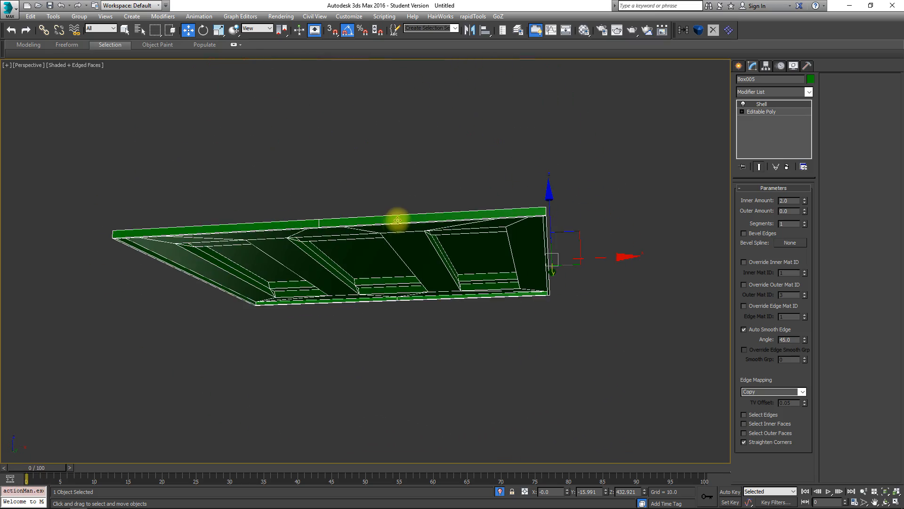
right_click(419, 229)
click(438, 239)
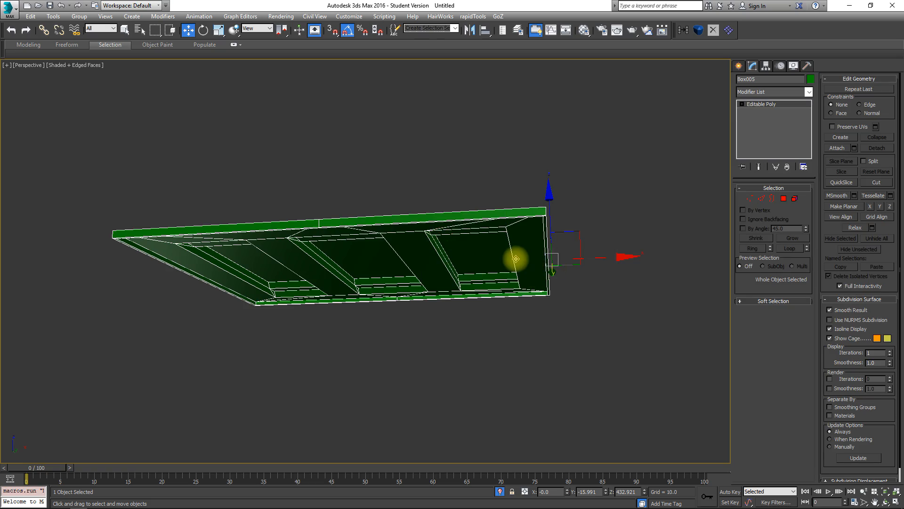
alt+middle_drag(516, 258, 520, 376)
alt+middle_drag(499, 495, 490, 264)
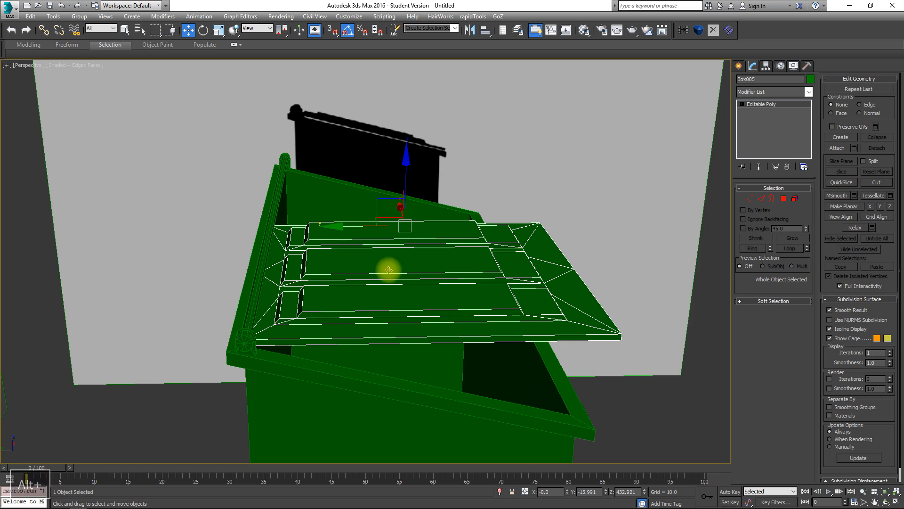
key(e)
drag(367, 179, 424, 214)
right_click(423, 214)
- Attach the lid panel to the hinge cylinder so both form one object
click(272, 227)
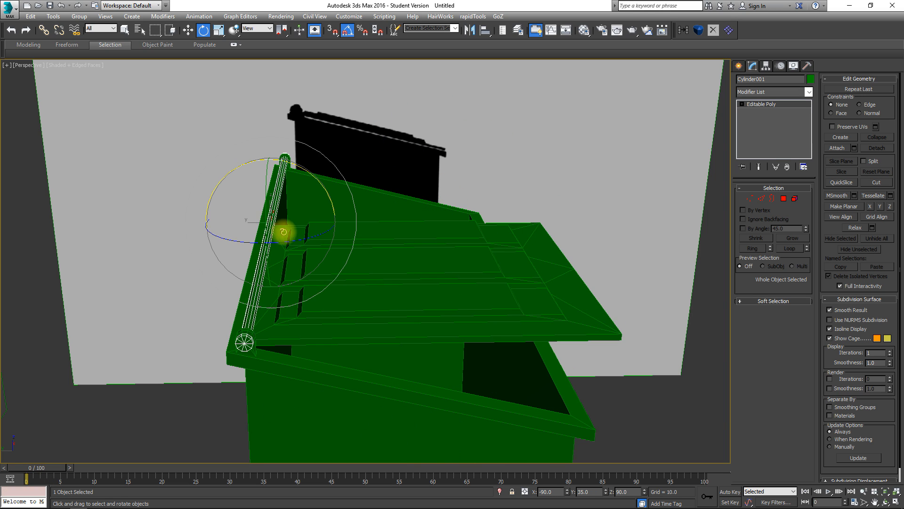
alt+middle_drag(273, 228, 296, 244)
click(838, 148)
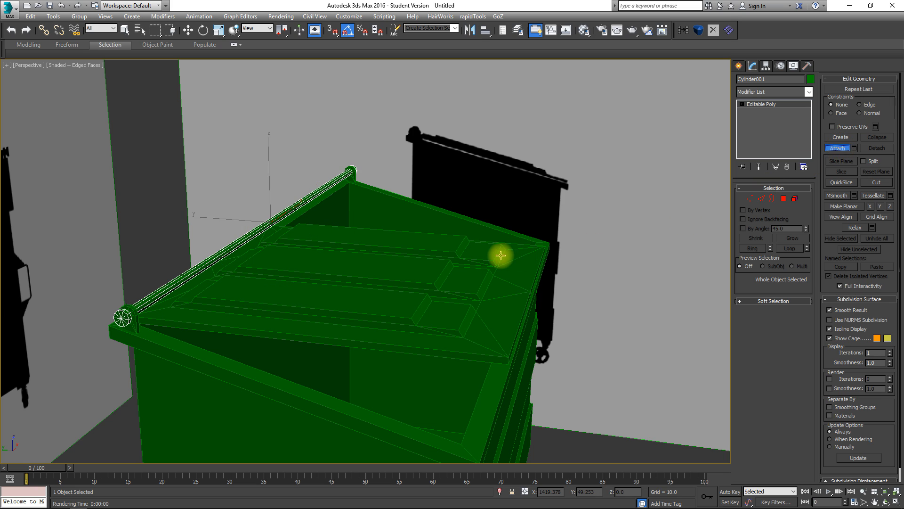
click(499, 255)
key(w)
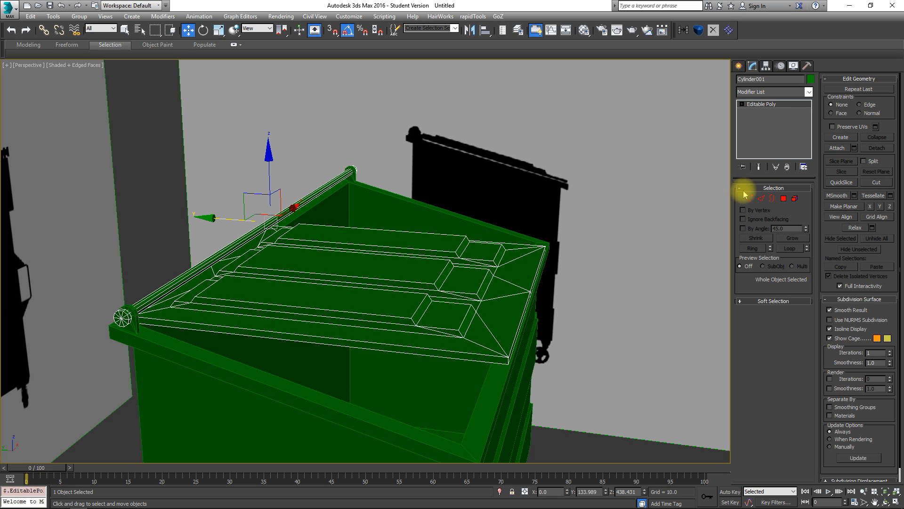
- Mirror the lid with a Symmetry modifier on the Z axis and convert the result to an Editable Poly
click(808, 92)
scroll(809, 121, down, 20)
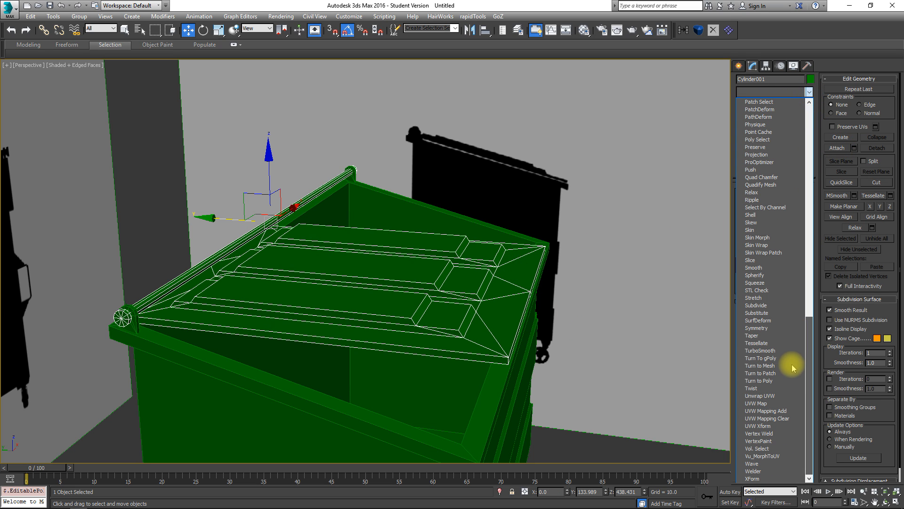
click(756, 328)
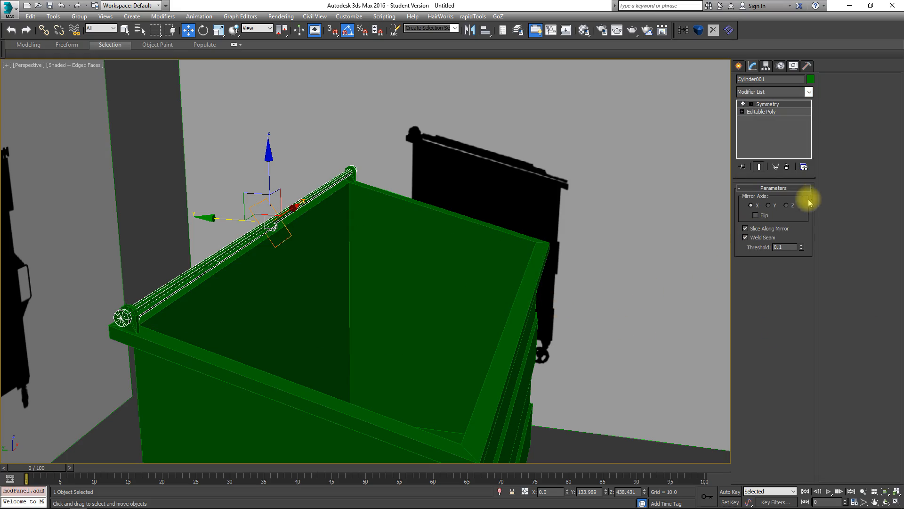
click(791, 205)
alt+middle_drag(527, 227, 347, 376)
scroll(347, 376, up, 5)
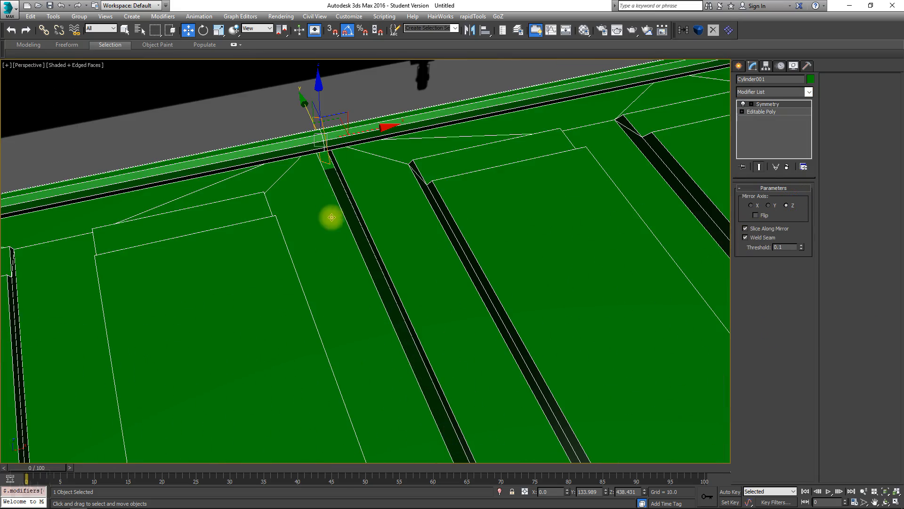
middle_drag(304, 184, 297, 319)
right_click(266, 285)
click(270, 297)
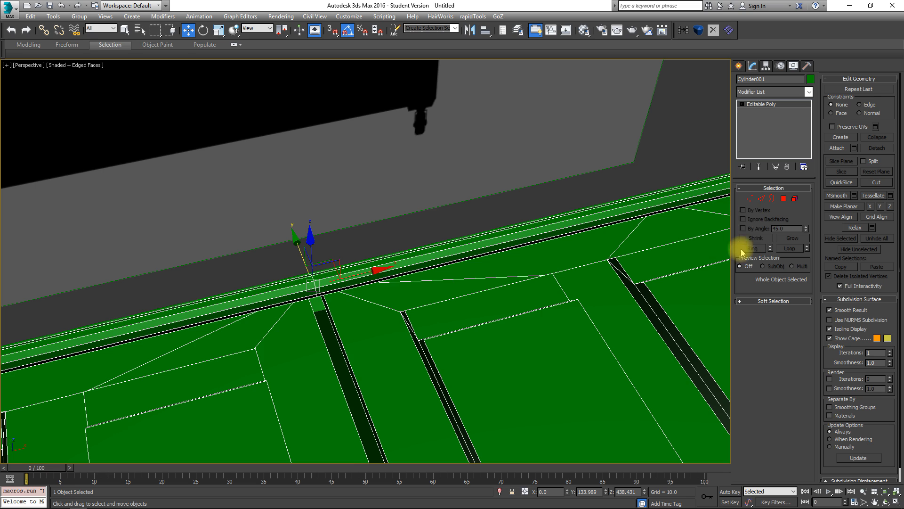
- Select the edge loop around the middle of the hinge cylinder and remove it
click(761, 200)
scroll(318, 288, up, 5)
double_click(398, 253)
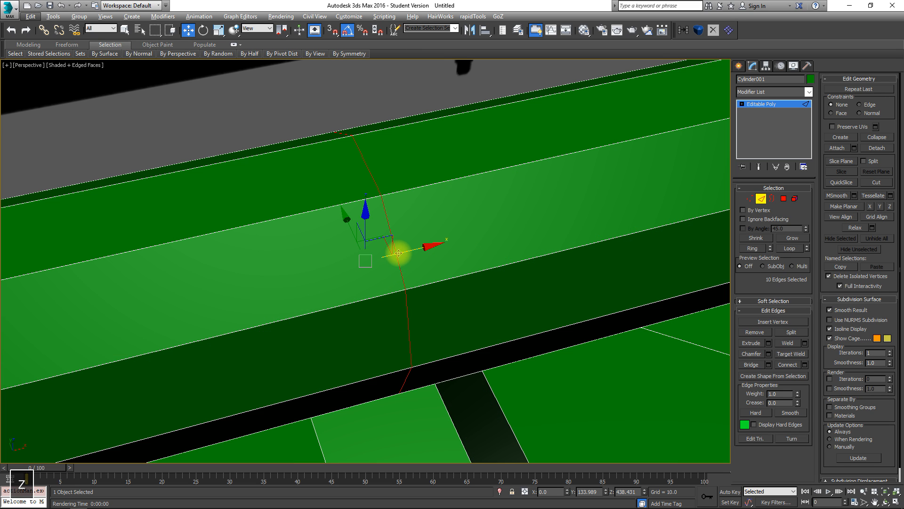
click(397, 254)
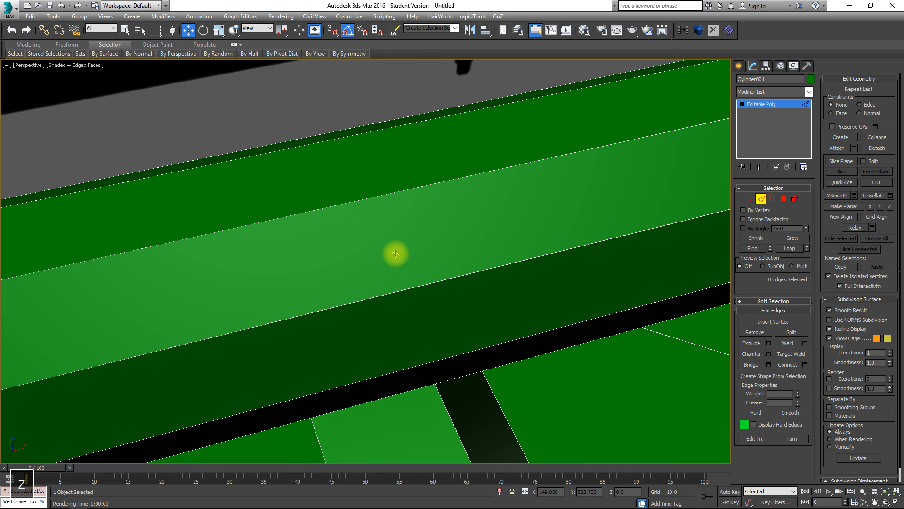
- Leave edge mode and rotate the lid about its hinge to a Y rotation of 20 so it closes onto the body
scroll(394, 254, down, 8)
alt+middle_drag(343, 285, 401, 182)
scroll(353, 195, up, 3)
alt+middle_drag(352, 196, 387, 187)
key(e)
click(763, 198)
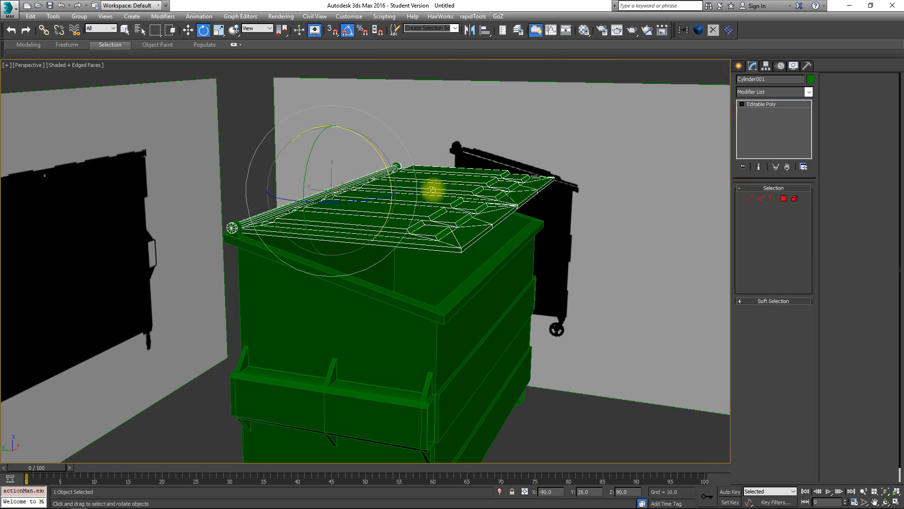
drag(370, 151, 376, 153)
alt+middle_drag(374, 153, 478, 184)
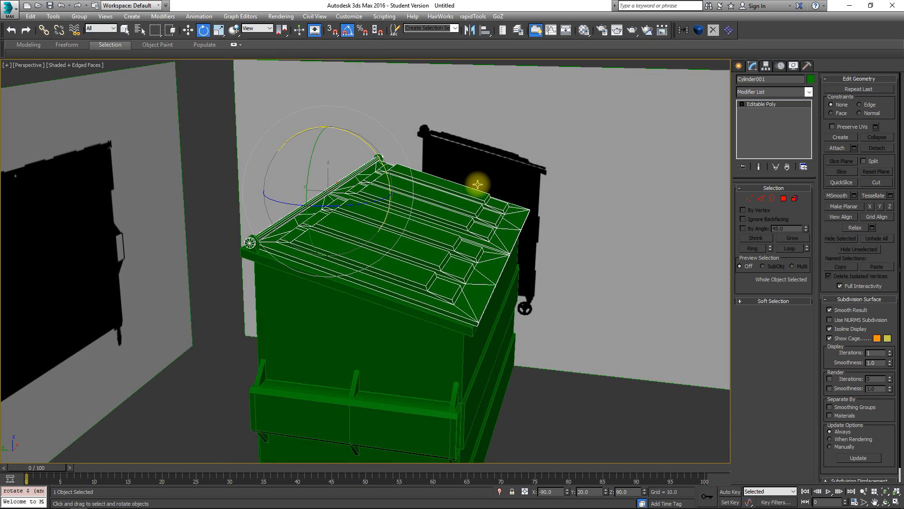
- Delete the object holding the reference image planes behind the dumpster
alt+middle_drag(480, 183, 515, 339)
click(511, 337)
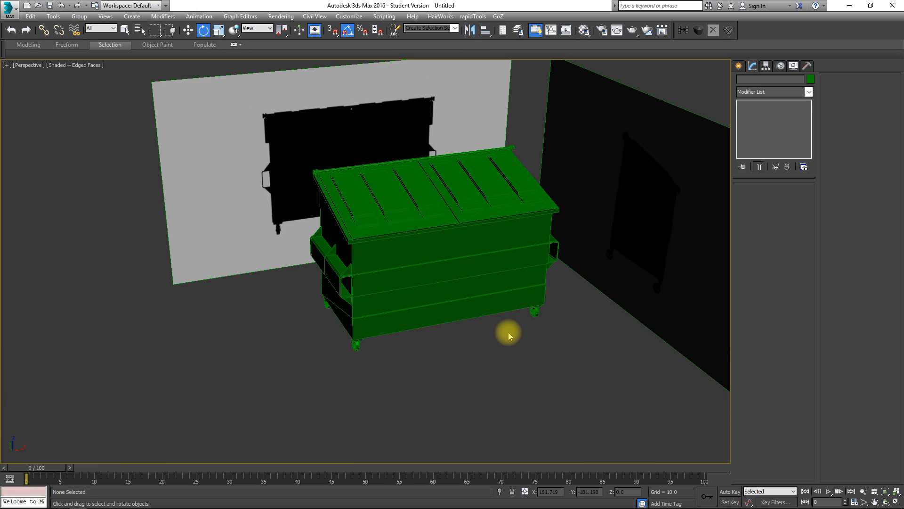
alt+middle_drag(473, 205, 422, 260)
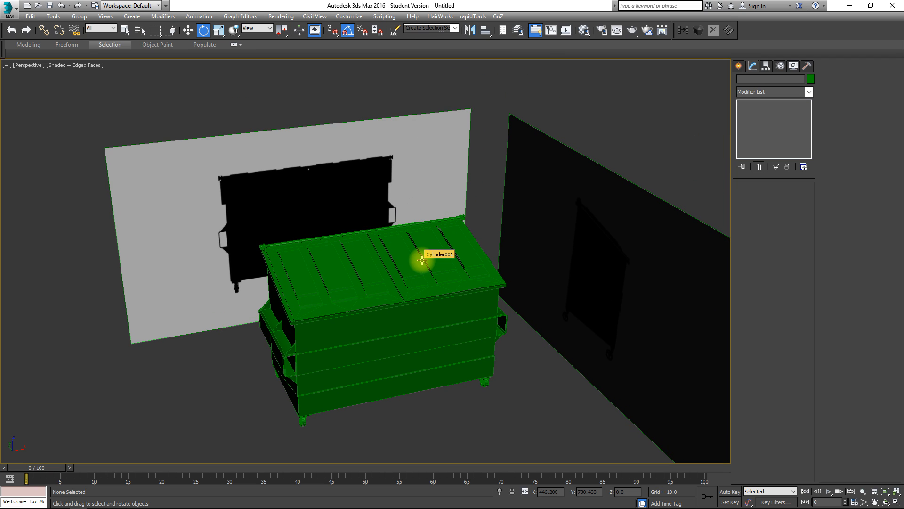
alt+middle_drag(467, 165, 478, 168)
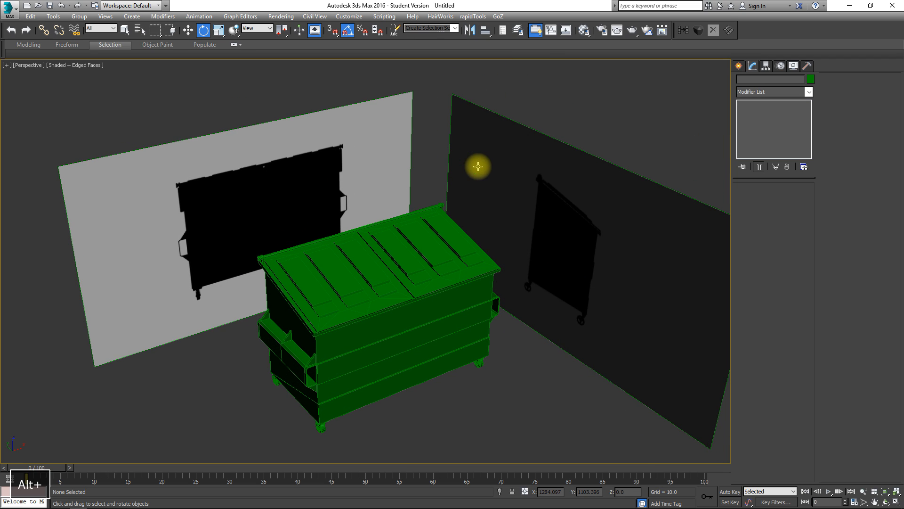
click(465, 133)
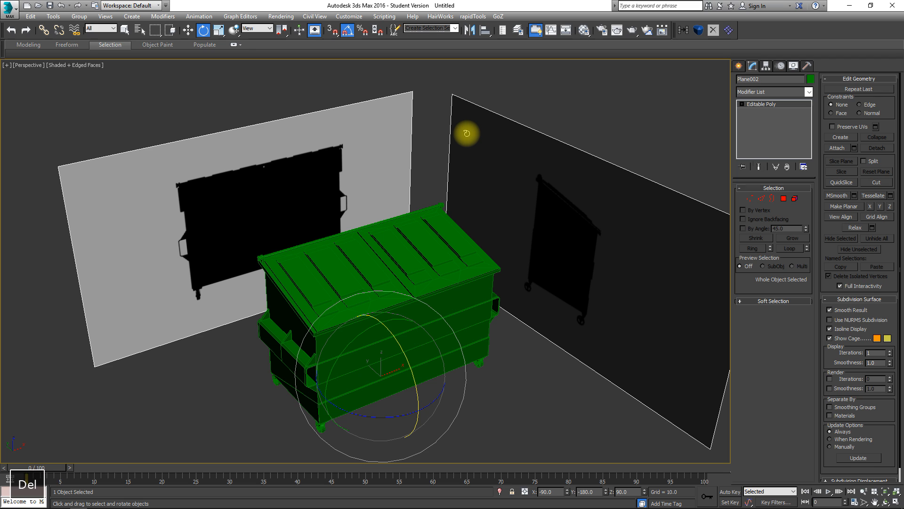
key(Delete)
alt+middle_drag(438, 232, 518, 236)
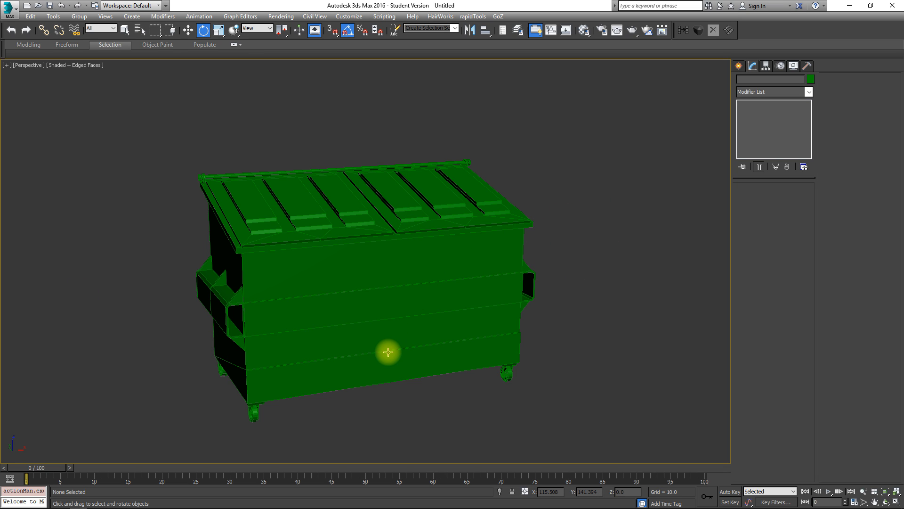
- Select the main container from the scene object list and rename it DumpsterBody
key(h)
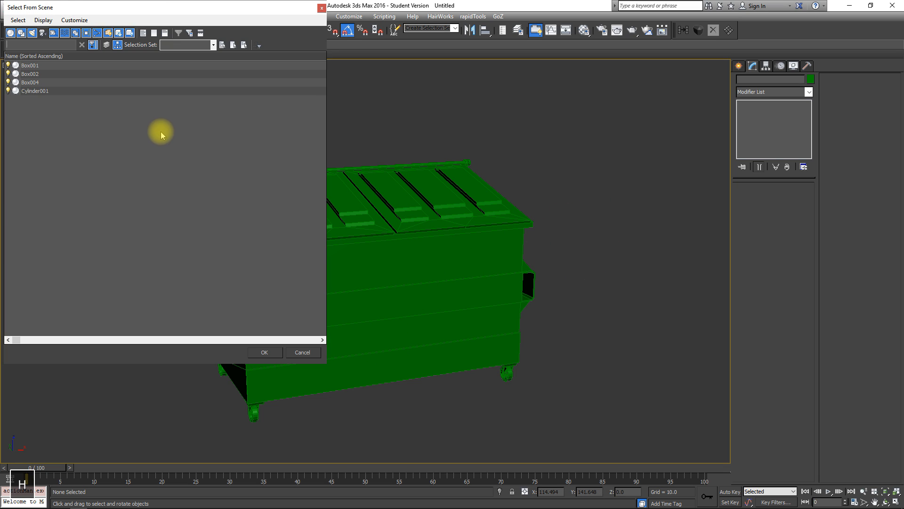
drag(57, 6, 248, 51)
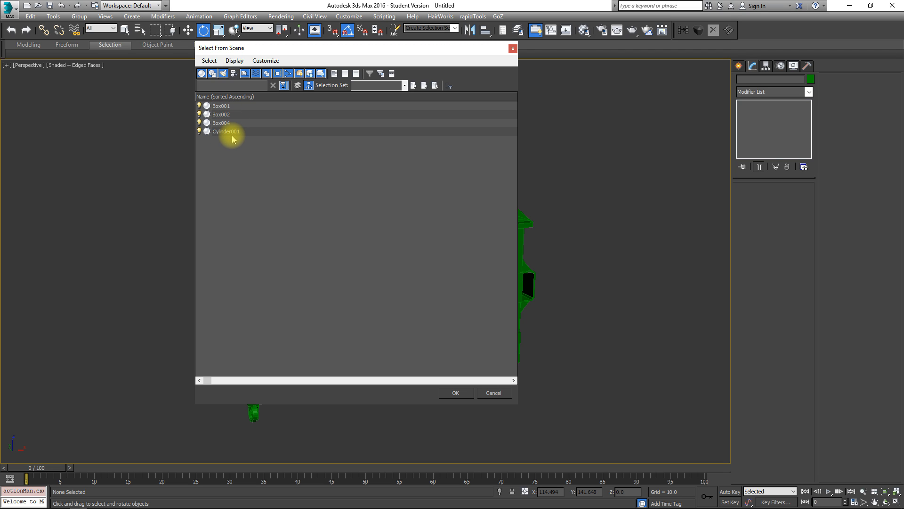
double_click(223, 108)
scroll(424, 238, up, 3)
alt+middle_drag(397, 232, 424, 226)
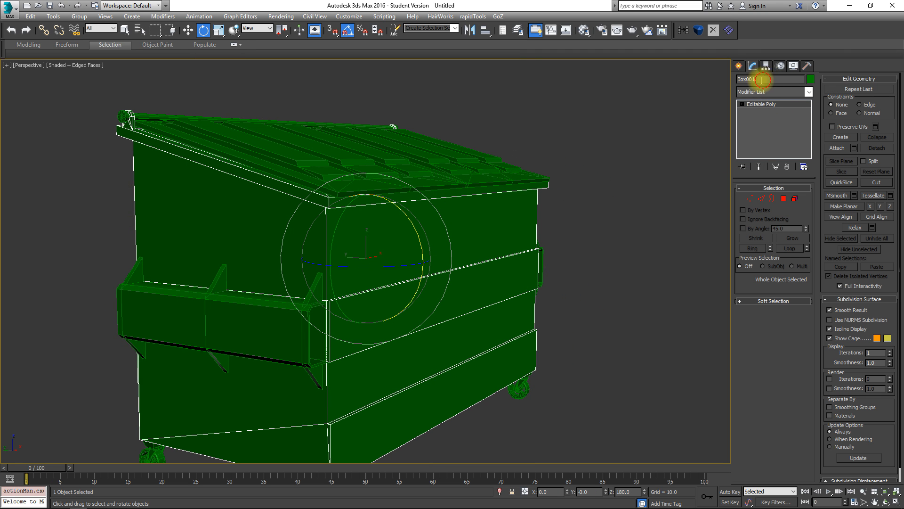
text(Dunp)
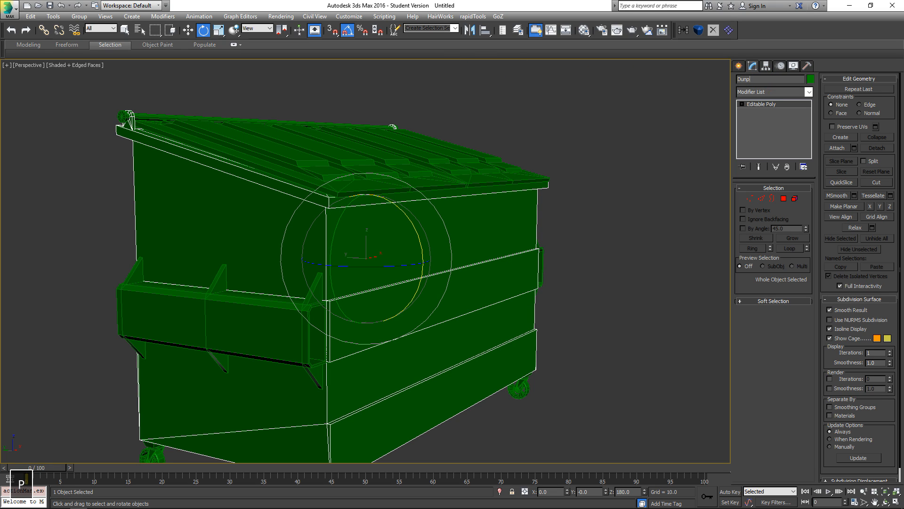
text(sterBody)
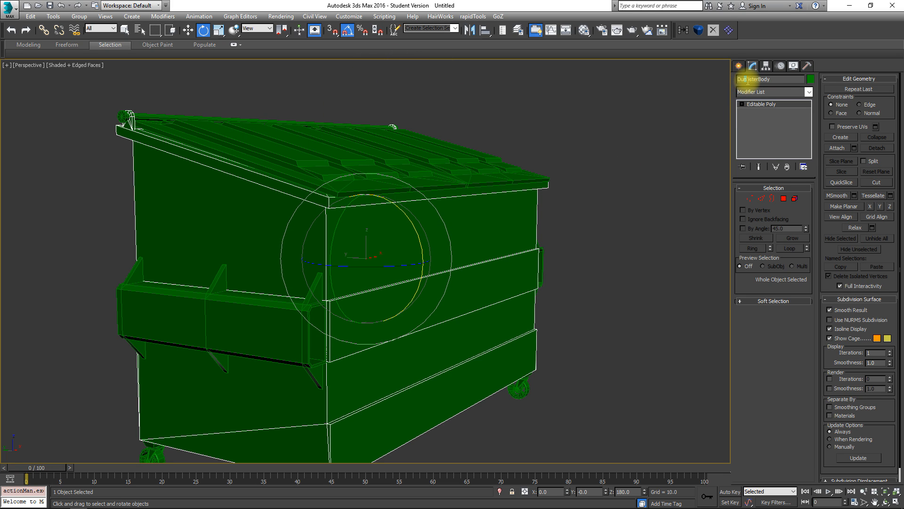
text(m)
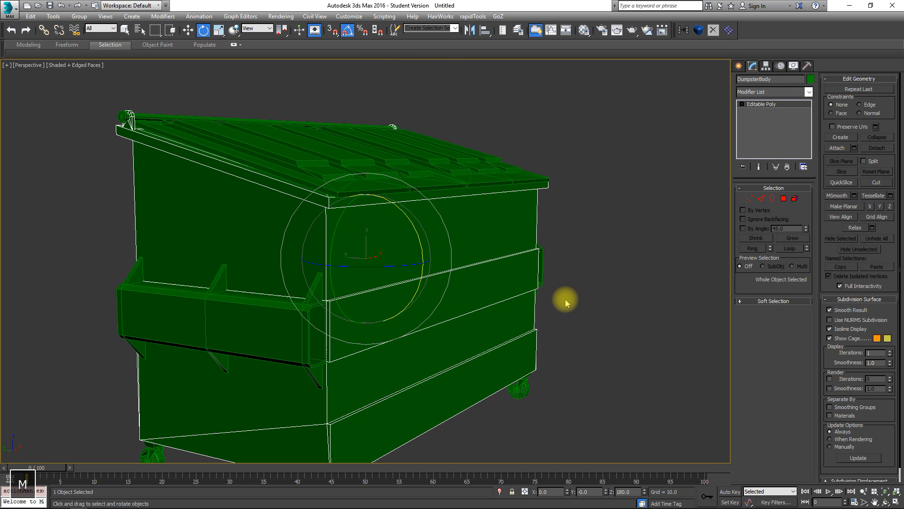
- Select the side fork pockets from the scene object list and rename them DumpsterHandles
click(561, 324)
key(h)
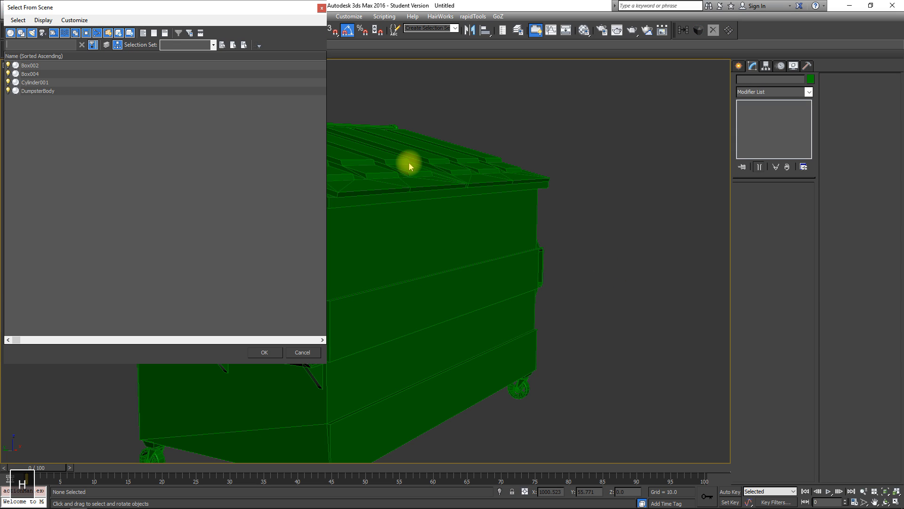
double_click(29, 68)
middle_drag(465, 297, 454, 192)
alt+middle_drag(453, 193, 410, 198)
click(769, 79)
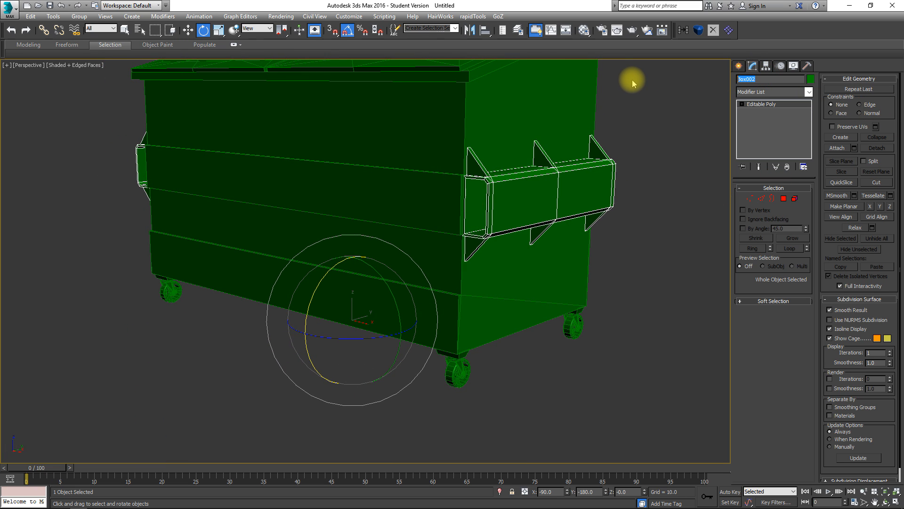
text(DumpsterHandles)
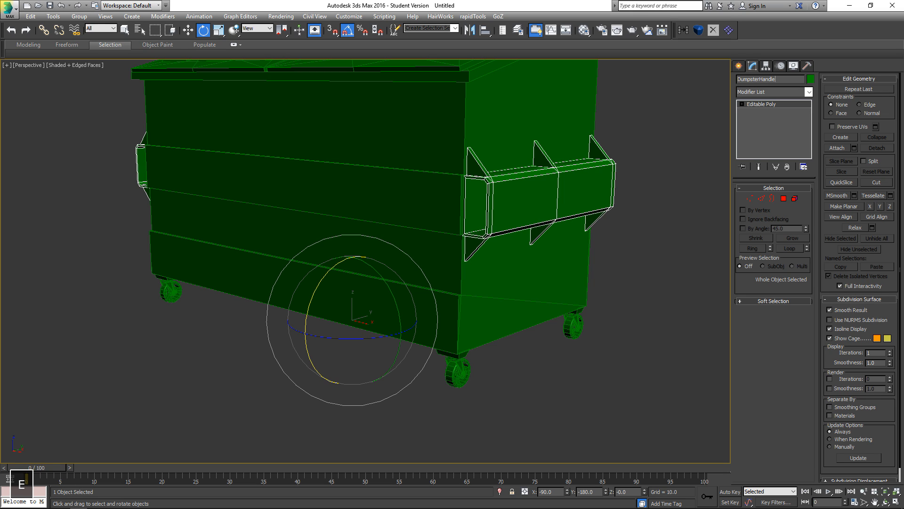
- Select the caster wheels from the scene object list and rename them DumpsterWheels
click(637, 231)
key(h)
double_click(30, 66)
key(z)
alt+middle_drag(508, 287, 445, 240)
scroll(445, 240, up, 5)
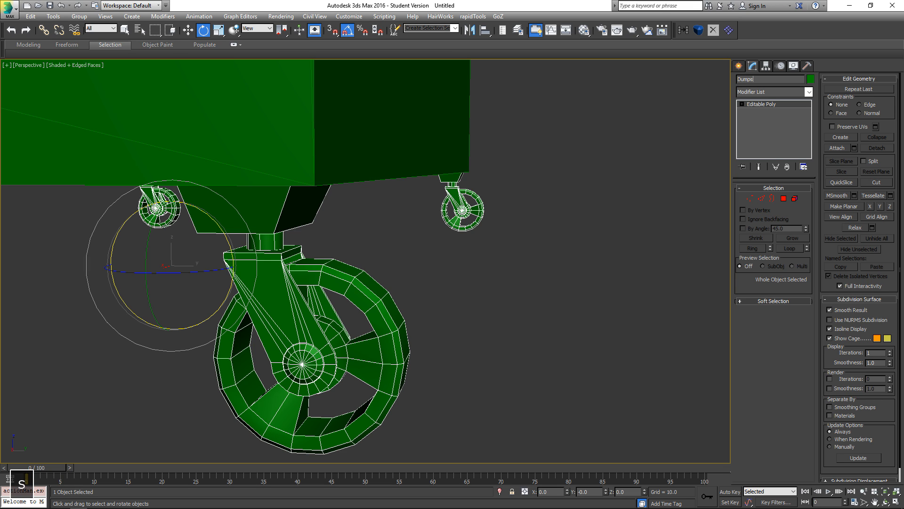
text(erWheels)
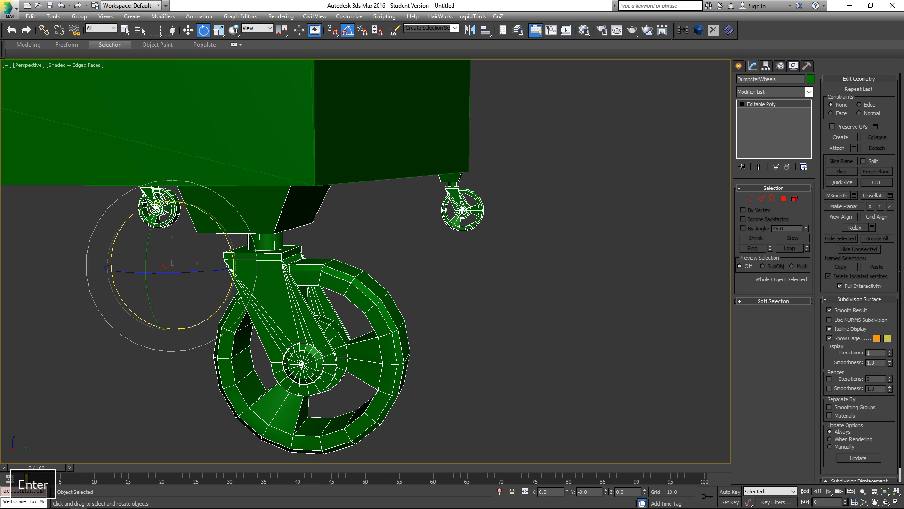
- Select the lid with its hinge from the scene object list, turn off its selection brackets, and rename it DumpsterLid
alt+middle_drag(238, 226, 410, 258)
key(h)
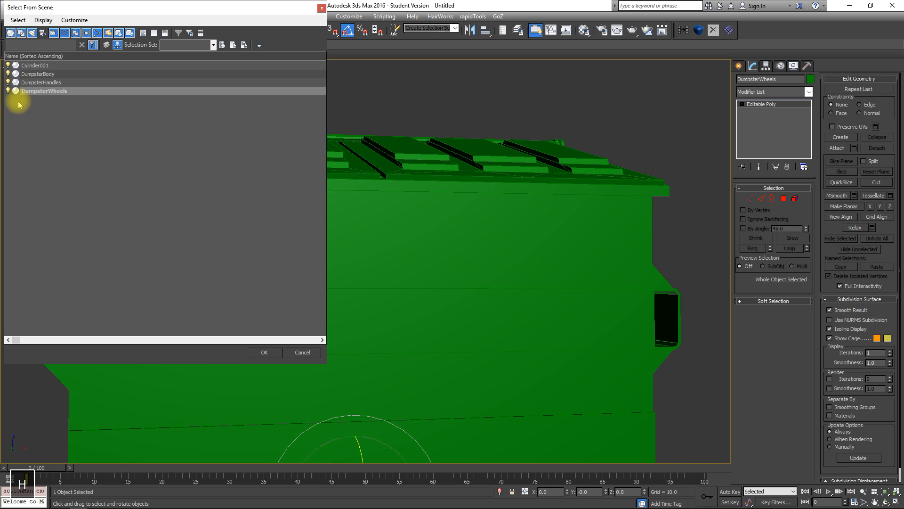
click(37, 66)
double_click(29, 67)
alt+middle_drag(270, 224, 351, 238)
key(j)
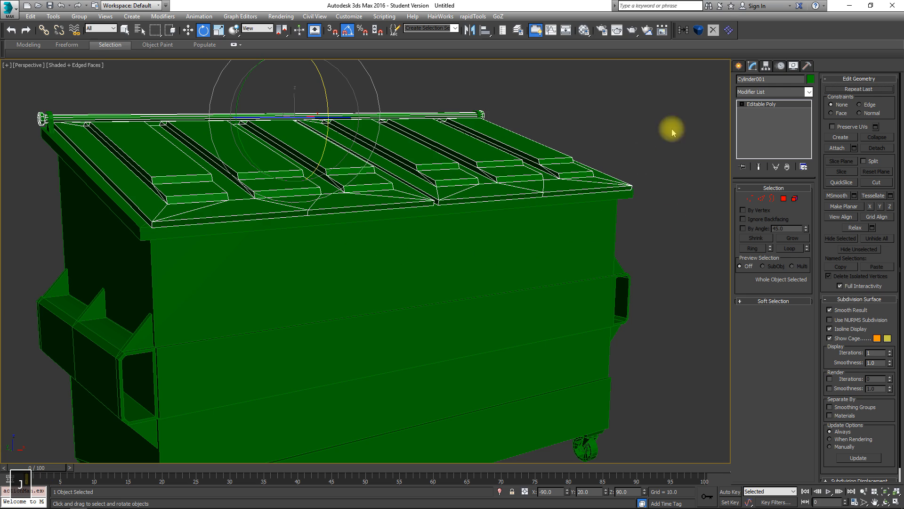
click(770, 80)
text(D)
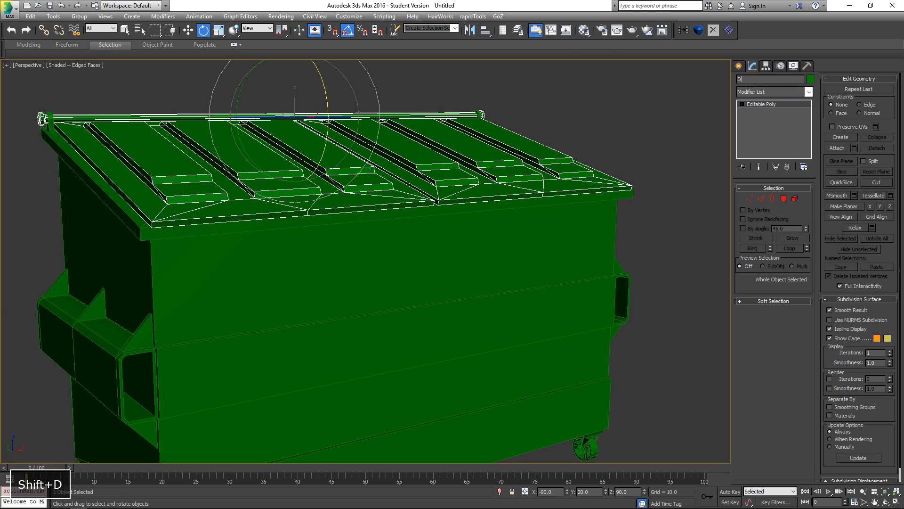
text(umpsterLi)
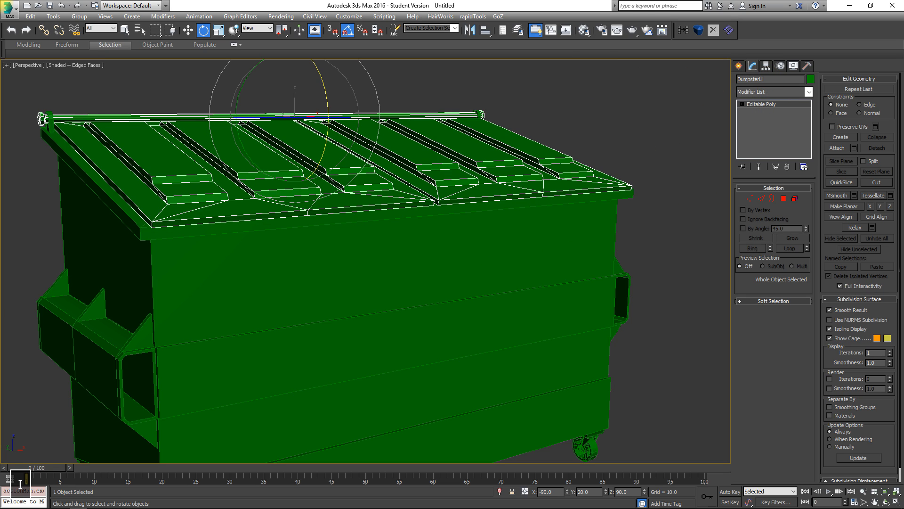
text(d)
key(Return)
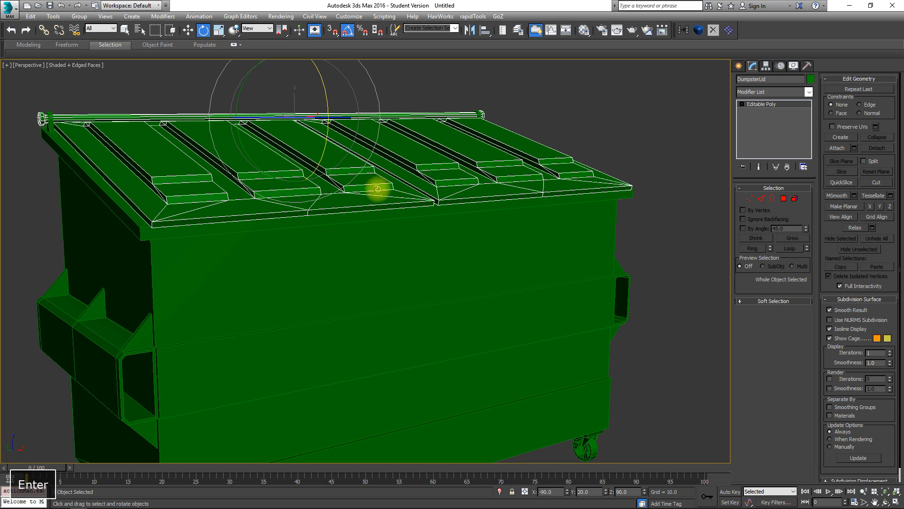
- Clear the selection and review the part names in the scene object list
scroll(337, 288, down, 5)
alt+middle_drag(386, 271, 149, 256)
click(531, 292)
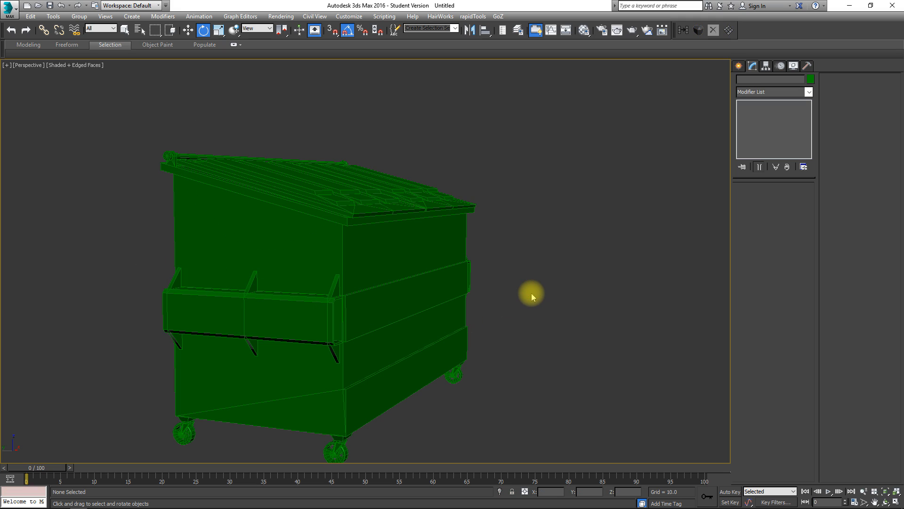
key(h)
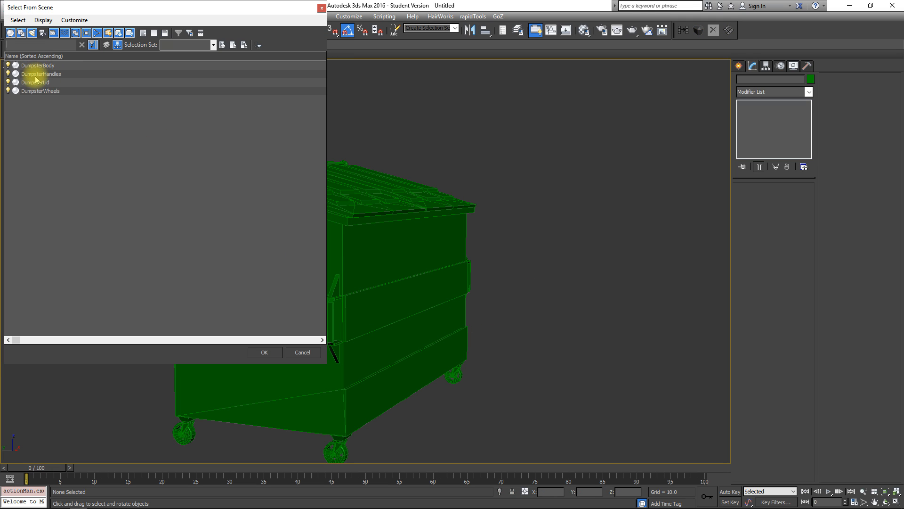
- Close the scene object list, select all four dumpster parts, clear the selection and look over the model
drag(61, 7, 129, 8)
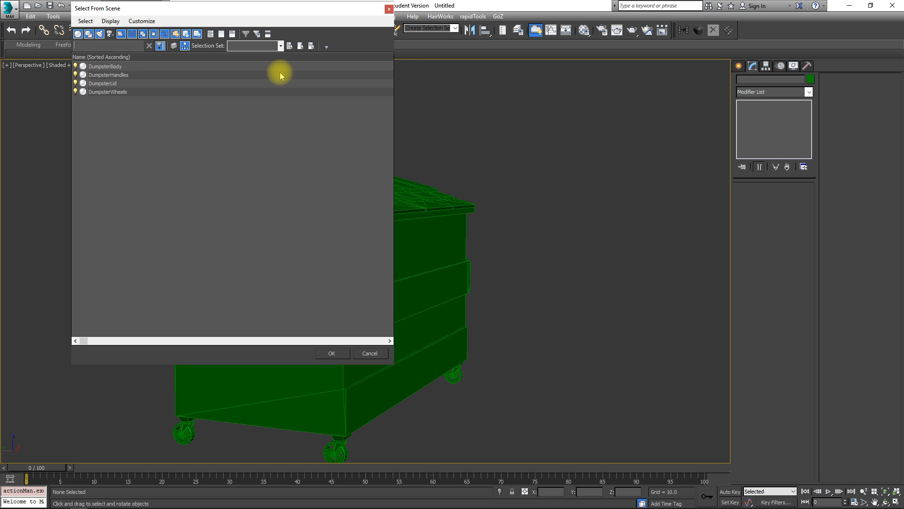
click(389, 8)
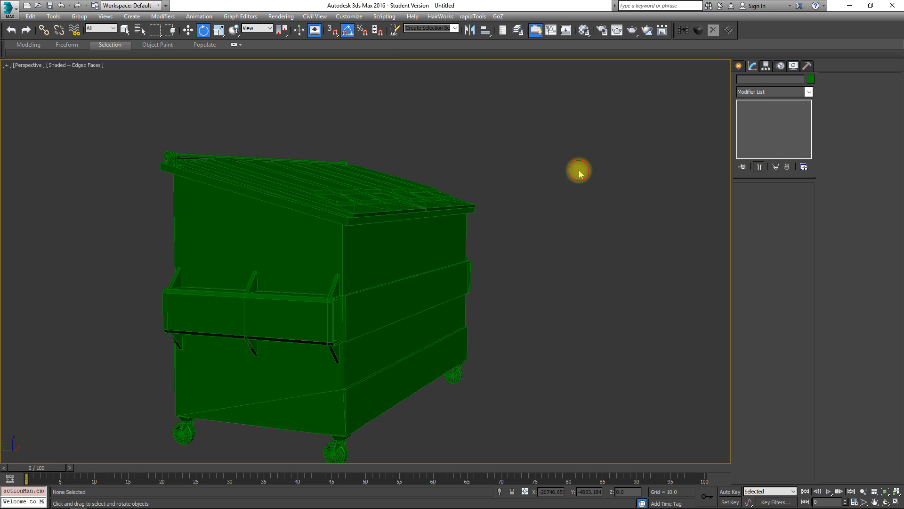
key(ctrl+a)
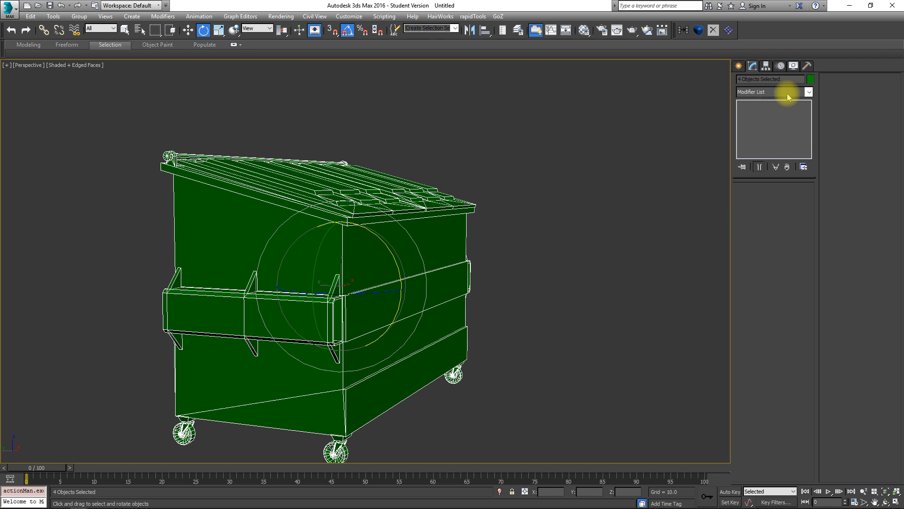
click(514, 235)
alt+middle_drag(516, 251, 468, 242)
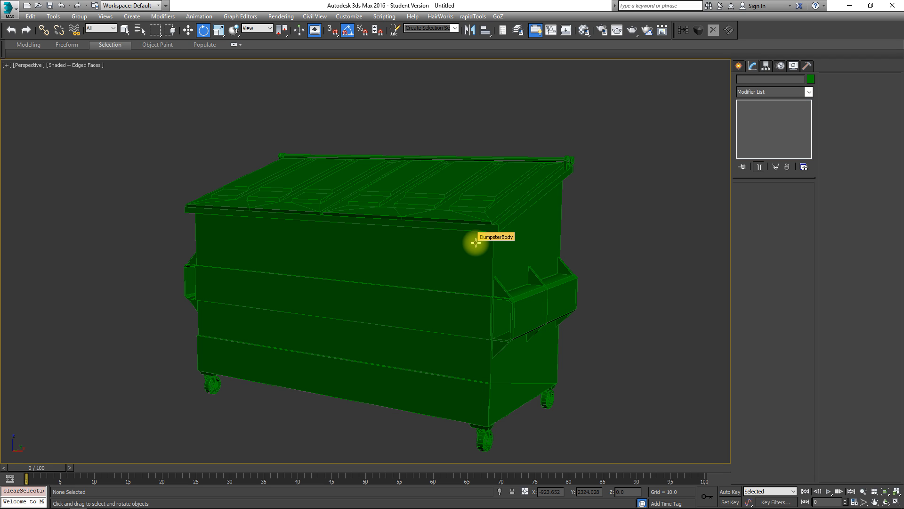
alt+middle_drag(406, 250, 407, 231)
- Check the dumpster body for polygons with more than 4 sides using a numeric polygon selection
click(408, 231)
click(785, 203)
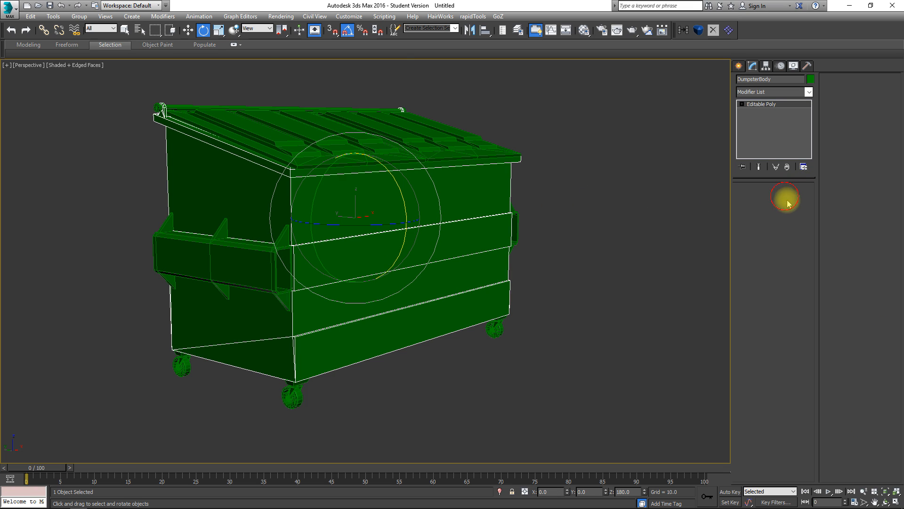
key(w)
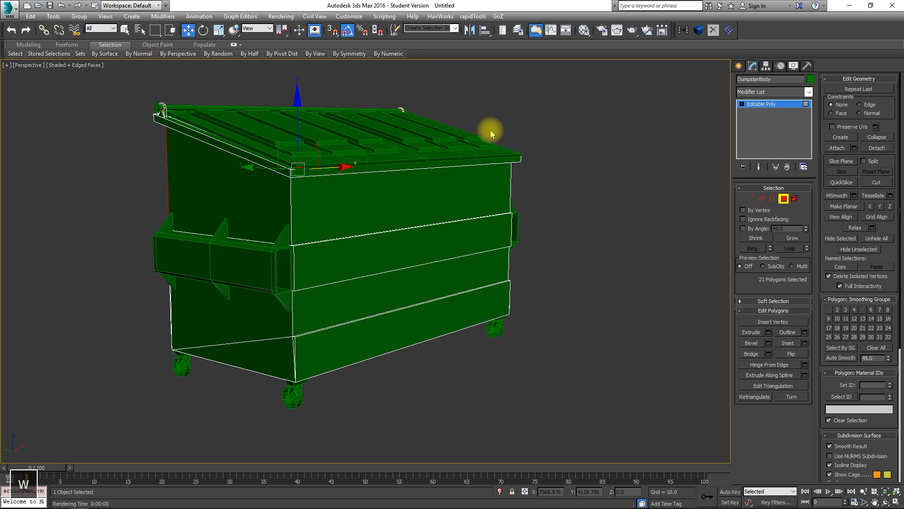
click(389, 55)
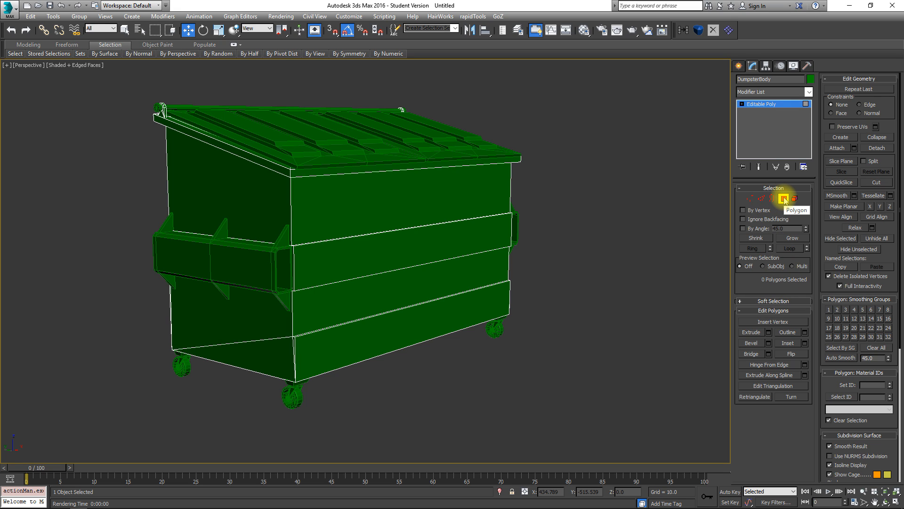
click(784, 198)
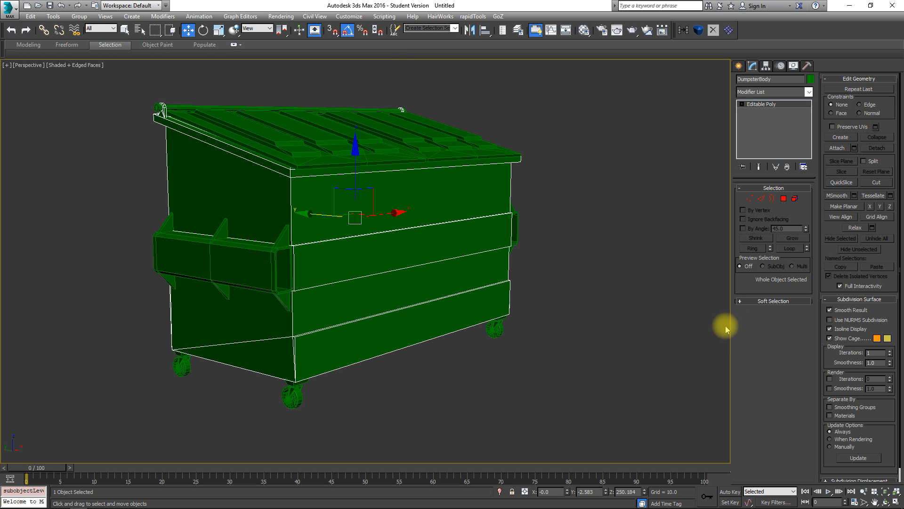
- Check the side fork pockets for polygons with more than 4 sides using a numeric polygon selection
click(282, 247)
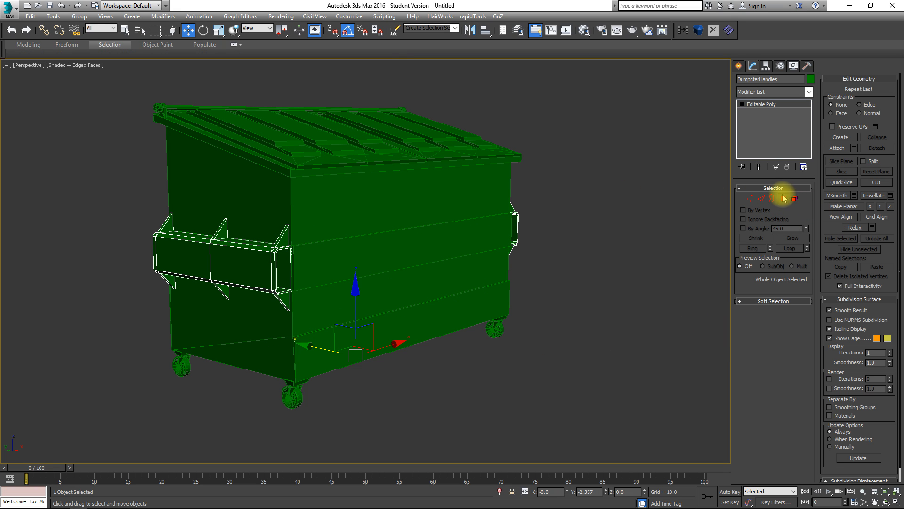
click(784, 198)
mouse_move(389, 54)
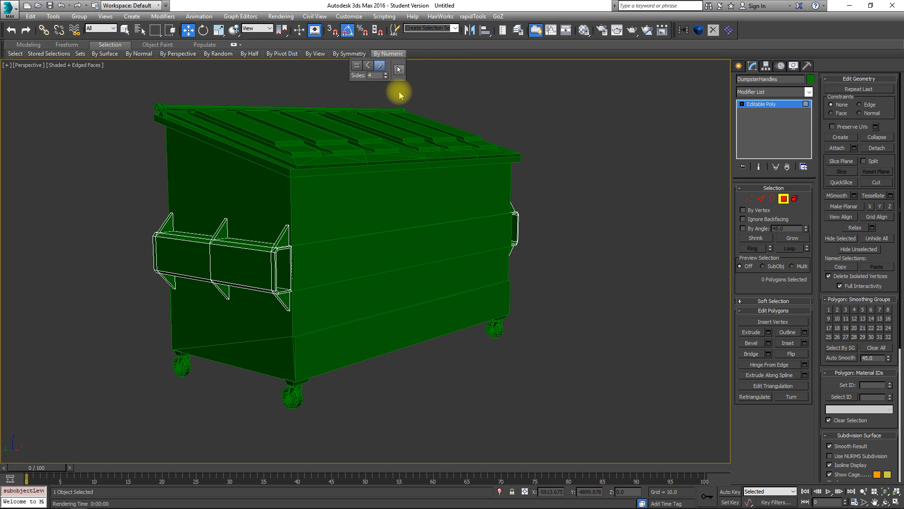
click(784, 198)
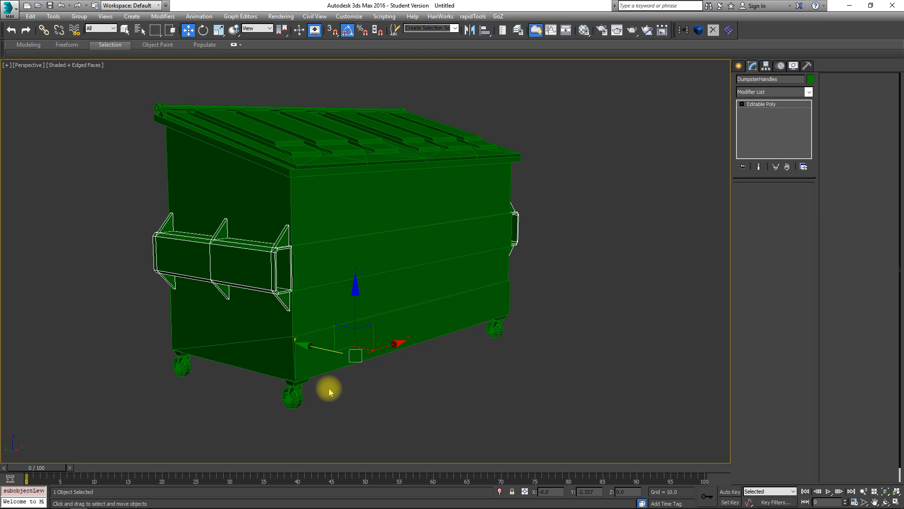
- Check the caster wheels for polygons with more than 4 sides using a numeric polygon selection
click(289, 393)
click(786, 199)
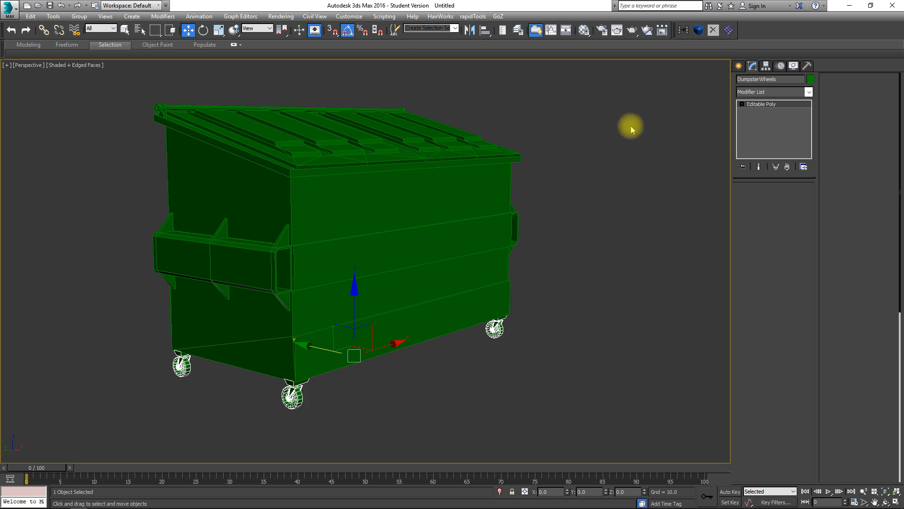
mouse_move(392, 55)
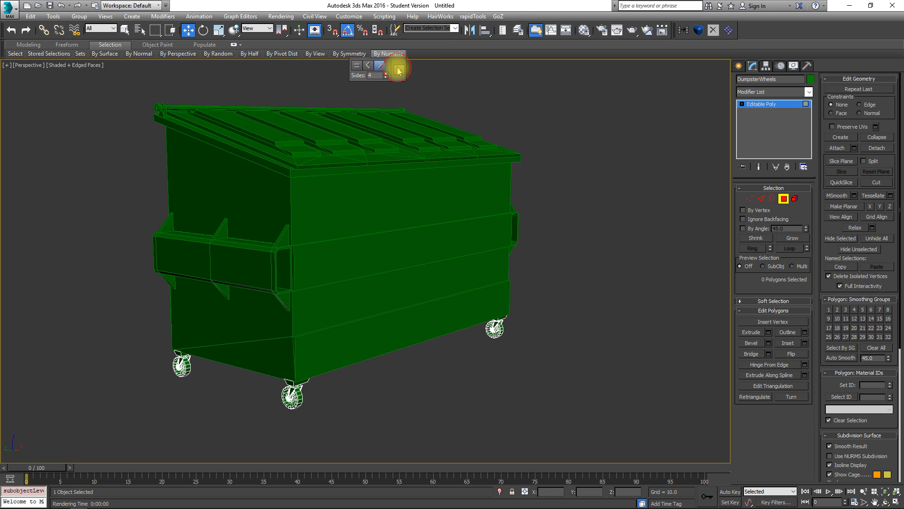
click(785, 199)
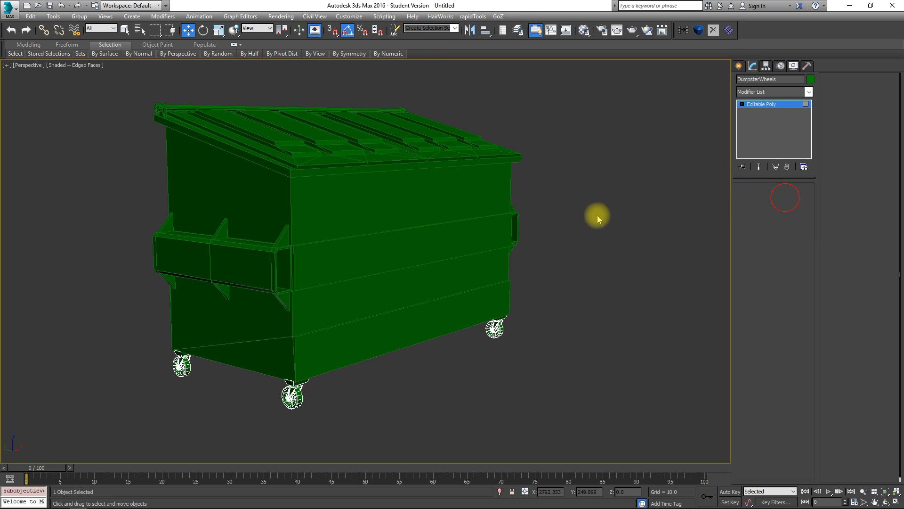
- Check the lid for polygons with more than 4 sides using a numeric polygon selection
click(374, 150)
click(784, 198)
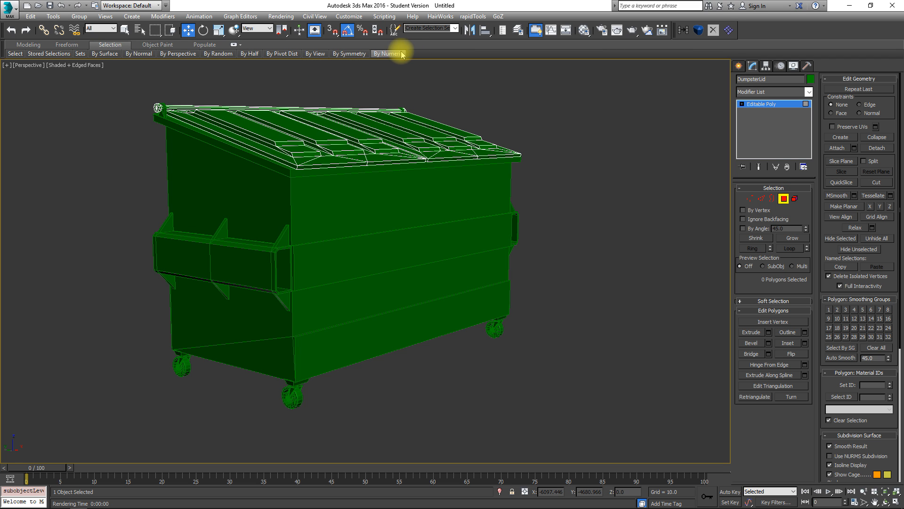
click(400, 54)
alt+middle_drag(489, 297, 460, 284)
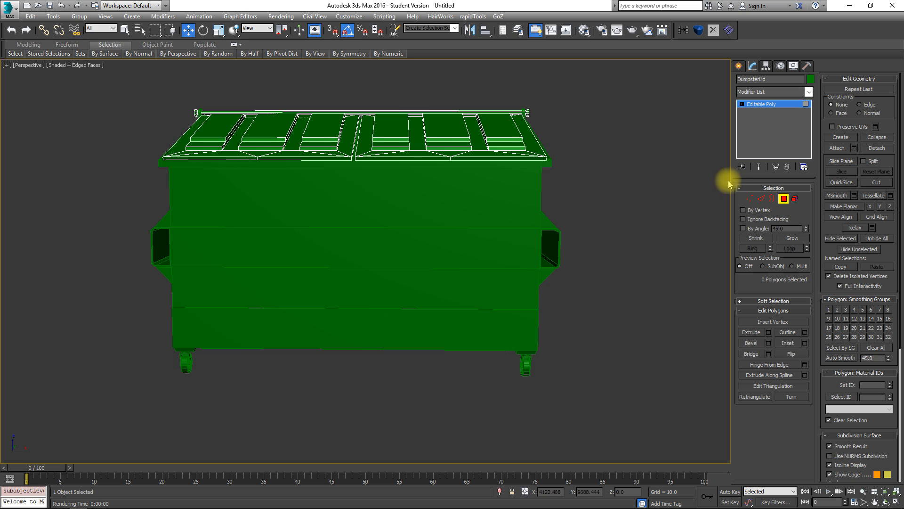
click(786, 199)
- Select polygons of the caster wheels and inspect the wheel and mounting plate geometry up close
click(525, 372)
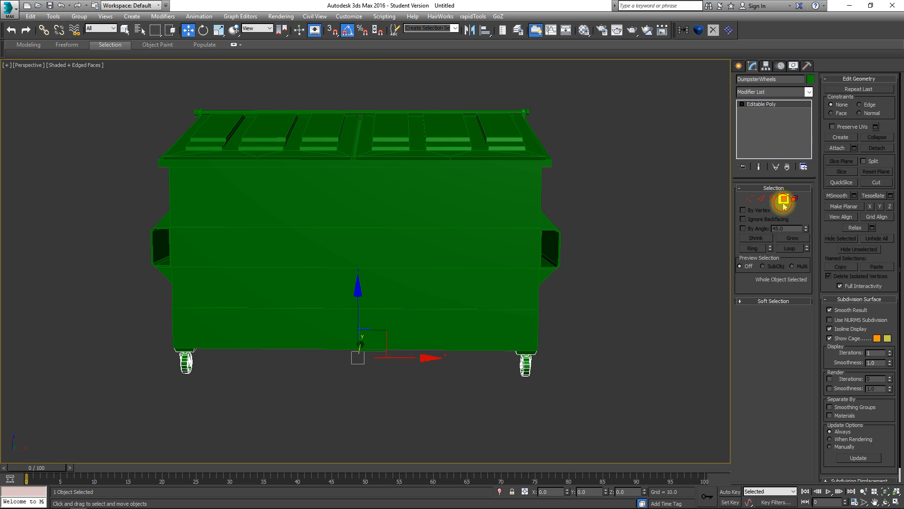
click(782, 203)
drag(597, 431, 491, 326)
key(z)
alt+middle_drag(549, 277, 459, 267)
scroll(523, 257, down, 3)
alt+middle_drag(523, 257, 432, 268)
drag(473, 405, 193, 112)
alt+middle_drag(283, 145, 424, 145)
key(z)
alt+middle_drag(342, 190, 414, 215)
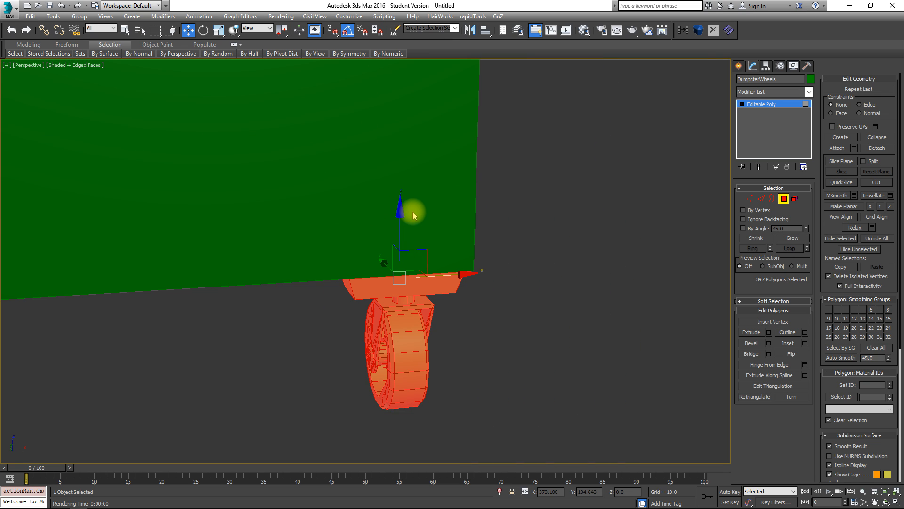
scroll(447, 245, down, 5)
click(784, 201)
- Select all polygons of the dumpster body and inspect them around the lid, rim and hinge brackets
click(438, 193)
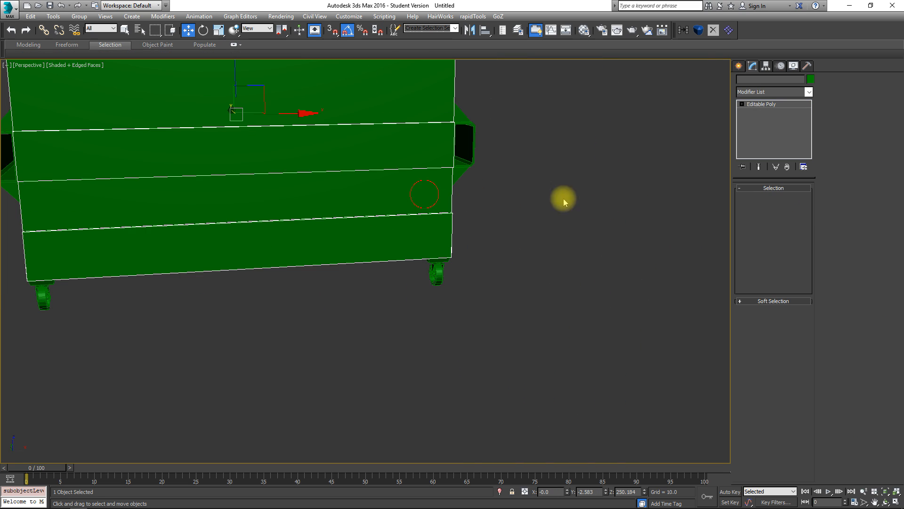
scroll(523, 264, down, 3)
key(4)
drag(570, 324, 3, 2)
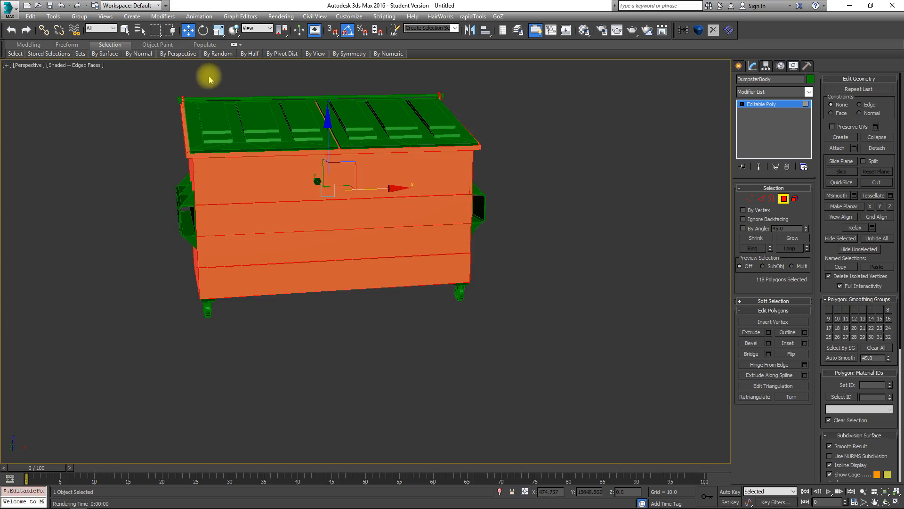
alt+middle_drag(206, 77, 344, 89)
scroll(385, 123, up, 4)
alt+middle_drag(488, 135, 309, 176)
scroll(268, 246, up, 3)
middle_drag(339, 270, 420, 196)
scroll(424, 197, down, 3)
click(783, 198)
- Select the side fork pockets and examine their polygons on both sides of the dumpster
click(403, 372)
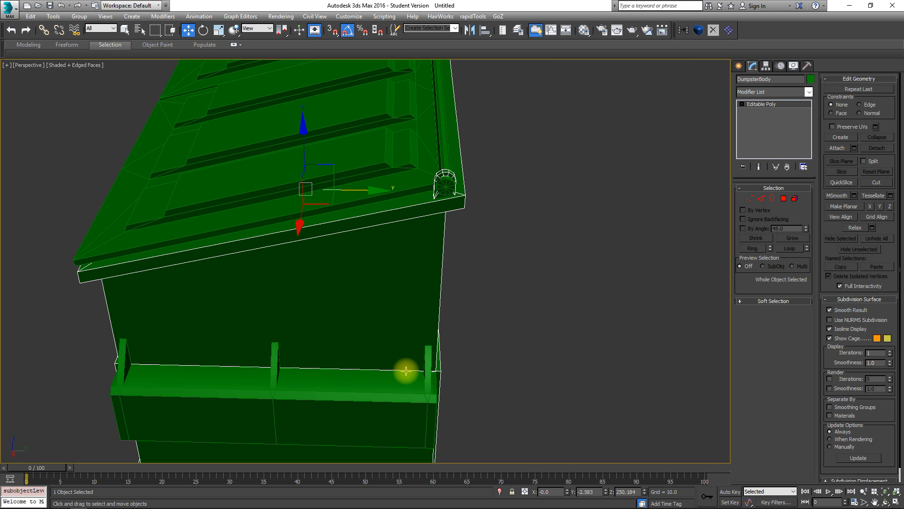
click(784, 198)
key(z)
alt+middle_drag(404, 338, 427, 310)
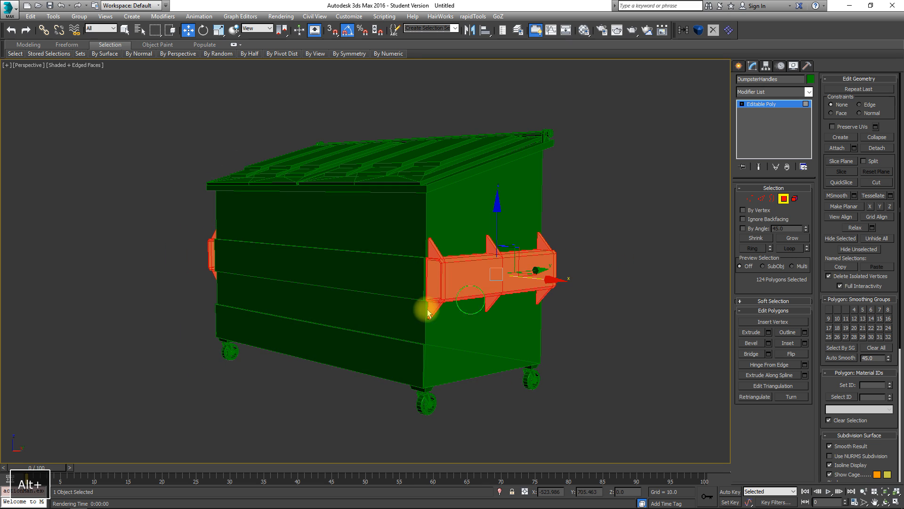
click(784, 198)
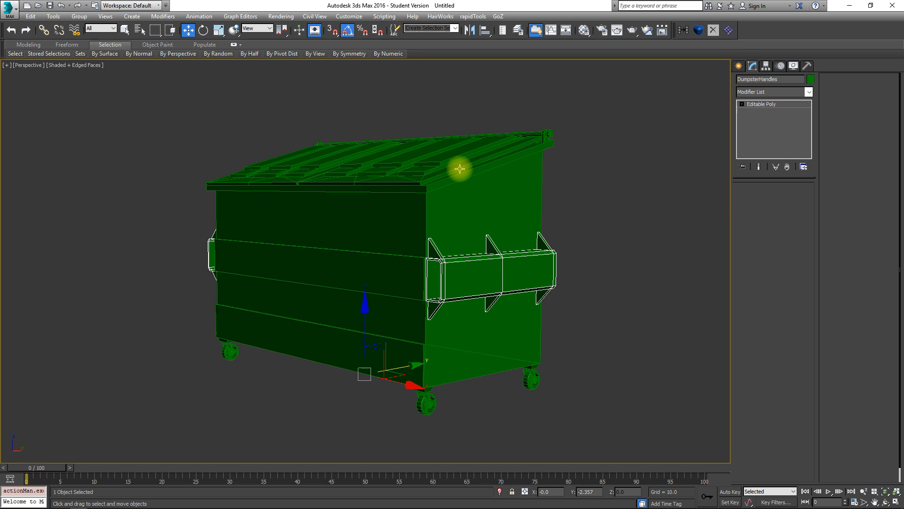
- Select all polygons of the lid, examine them from several angles, and clear the selection
click(468, 168)
click(784, 198)
key(ctrl+a)
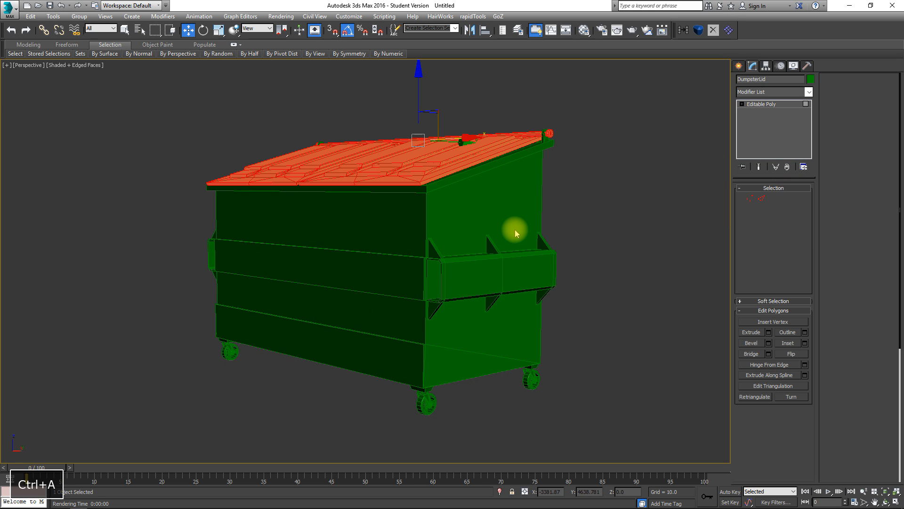
alt+middle_drag(515, 232, 205, 172)
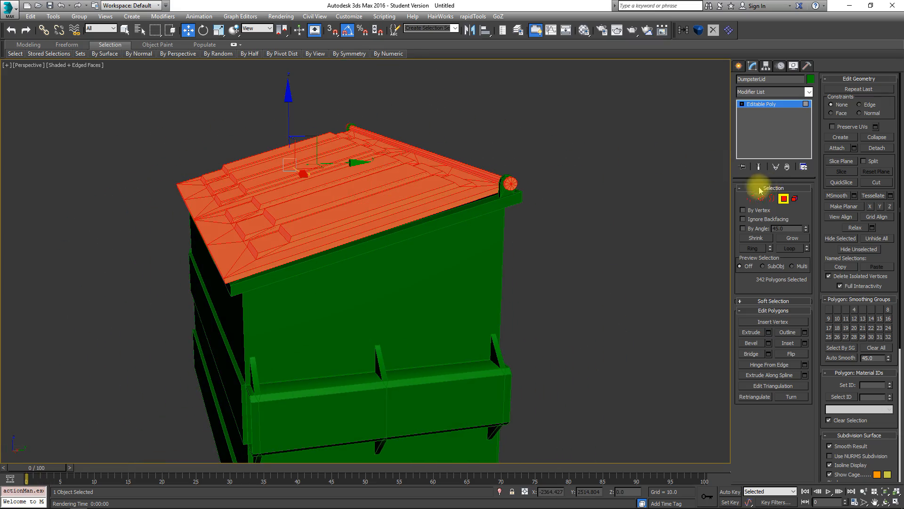
click(784, 198)
alt+middle_drag(565, 212, 522, 207)
click(596, 132)
alt+middle_drag(595, 131, 597, 198)
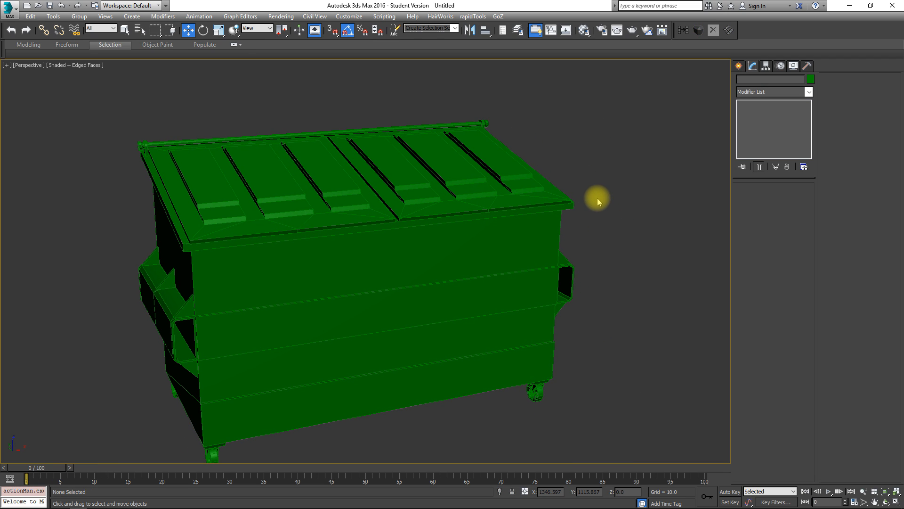